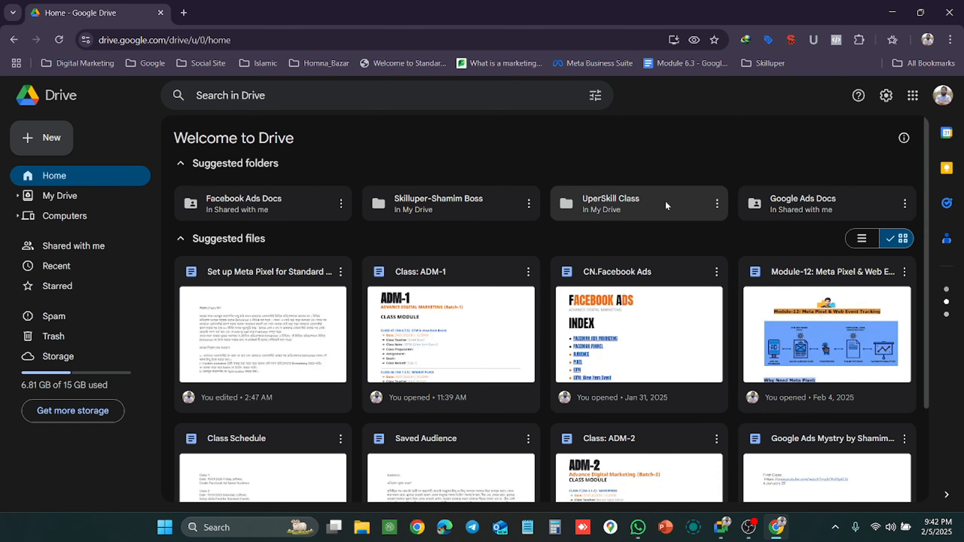
Open the "Set up Meta Pixel for Standard Event" document from the UperSkill Class folder and display its Data Layer Variable section.
double_click(664, 201)
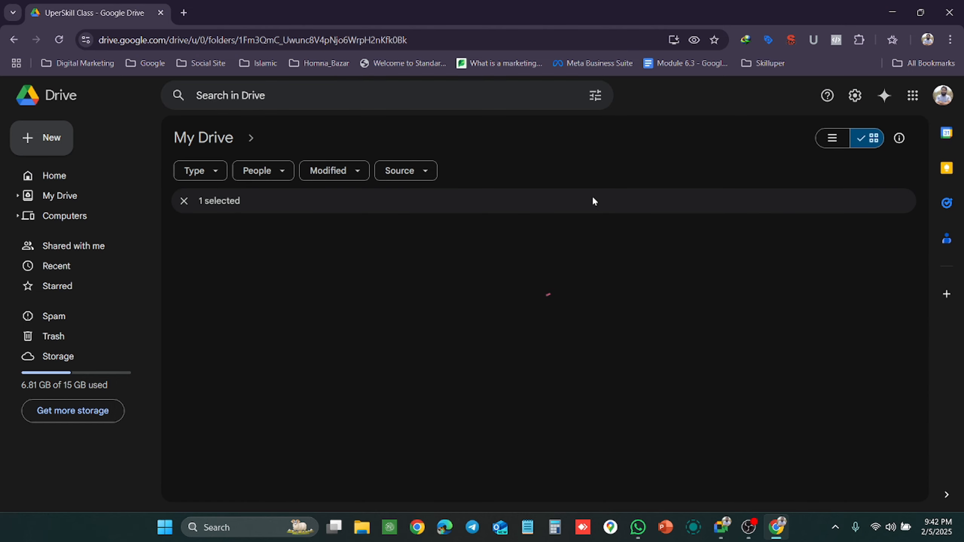
scroll(603, 243, down, 2)
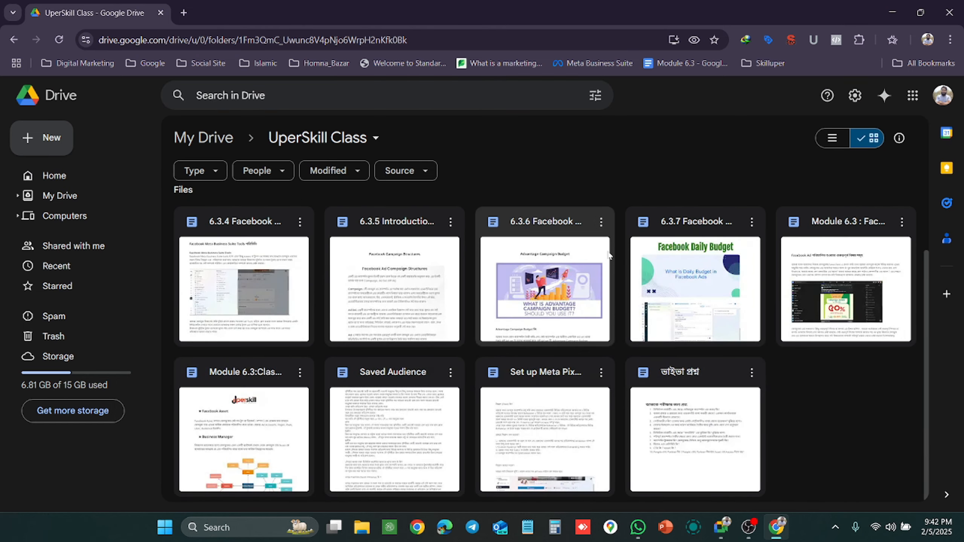
double_click(563, 451)
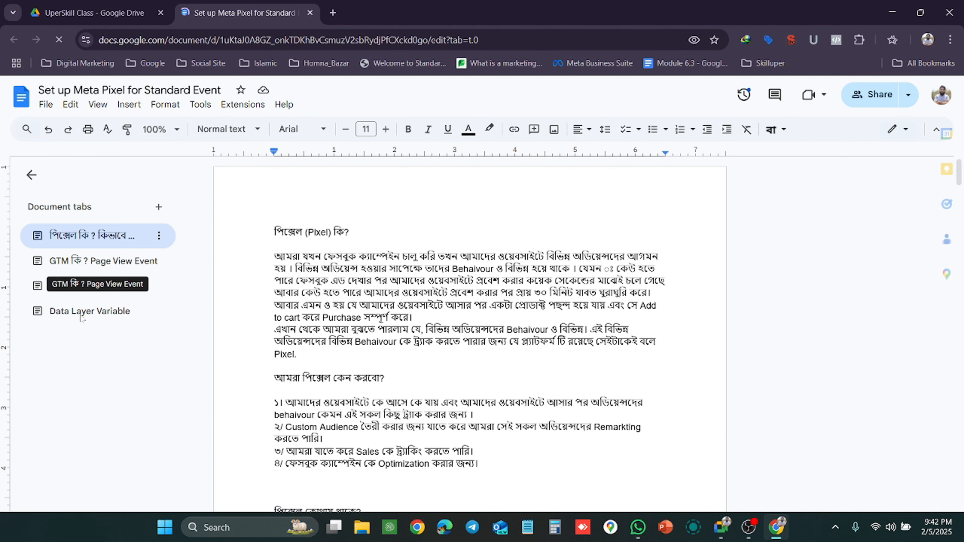
click(83, 315)
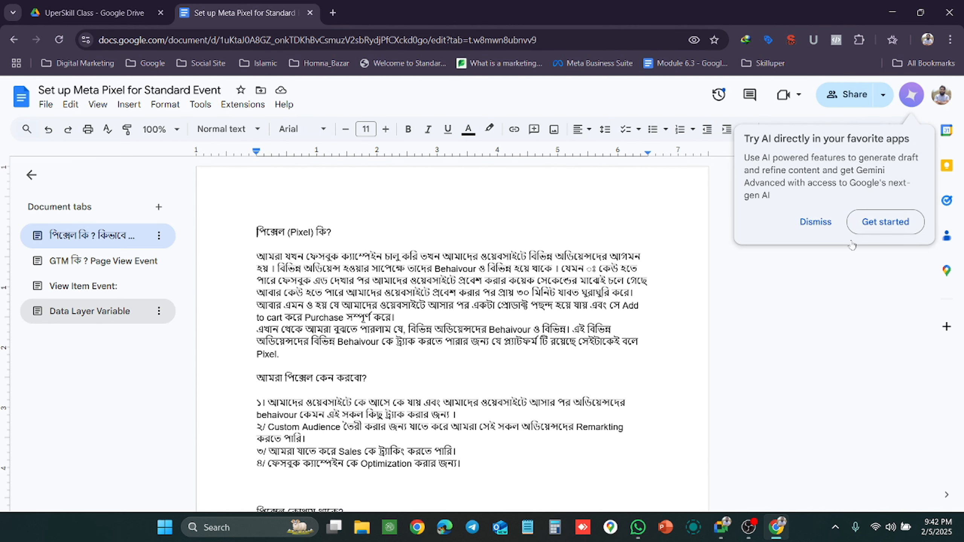
click(815, 224)
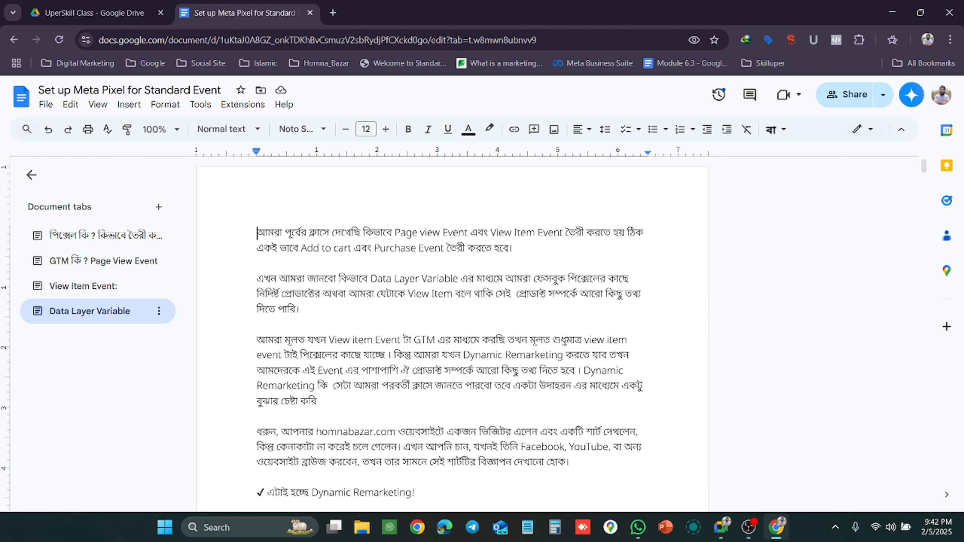
Read through the Data Layer Variable section, examining the dynamic remarketing explanation, the ViewContent tag table and the data layer variable names.
scroll(451, 334, down, 4)
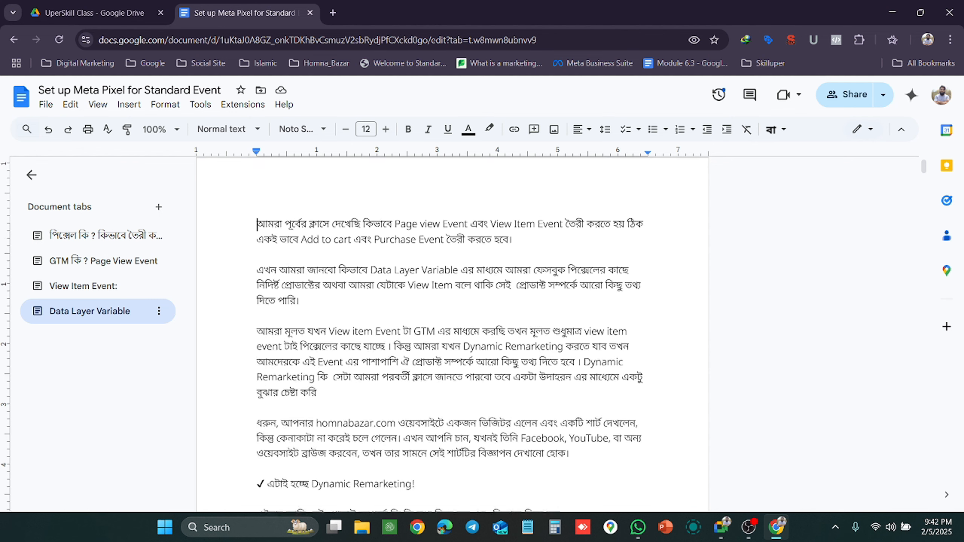
scroll(452, 334, down, 4)
scroll(452, 334, up, 6)
scroll(451, 334, down, 5)
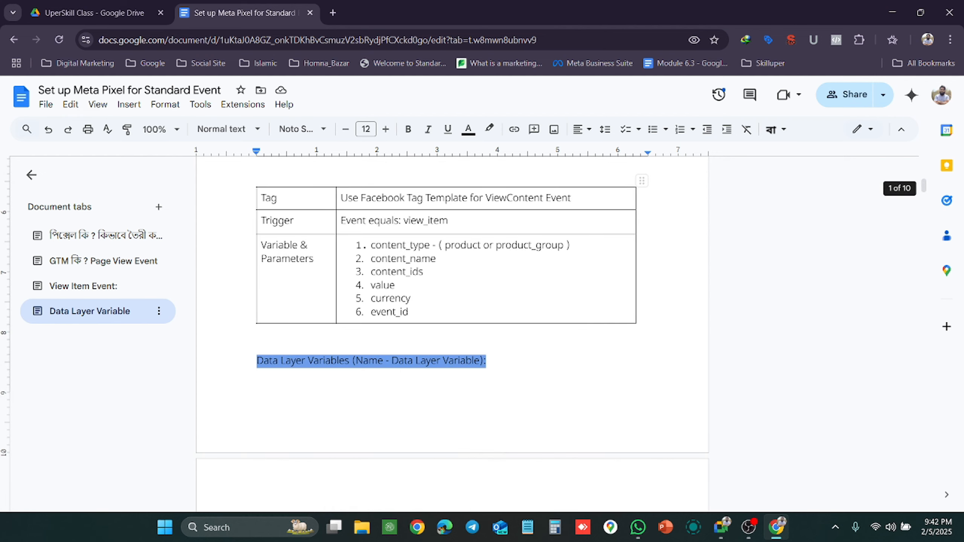
key(ctrl+Home)
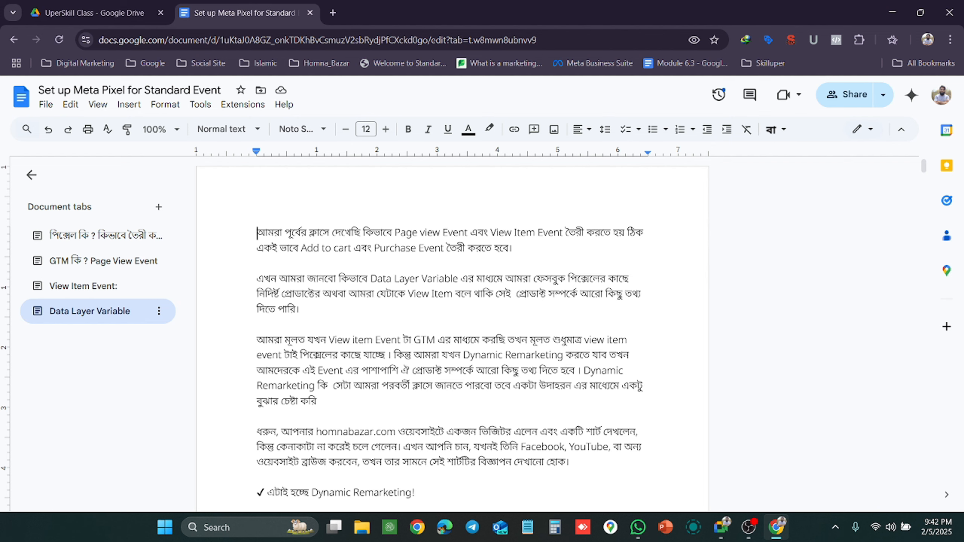
scroll(452, 334, down, 5)
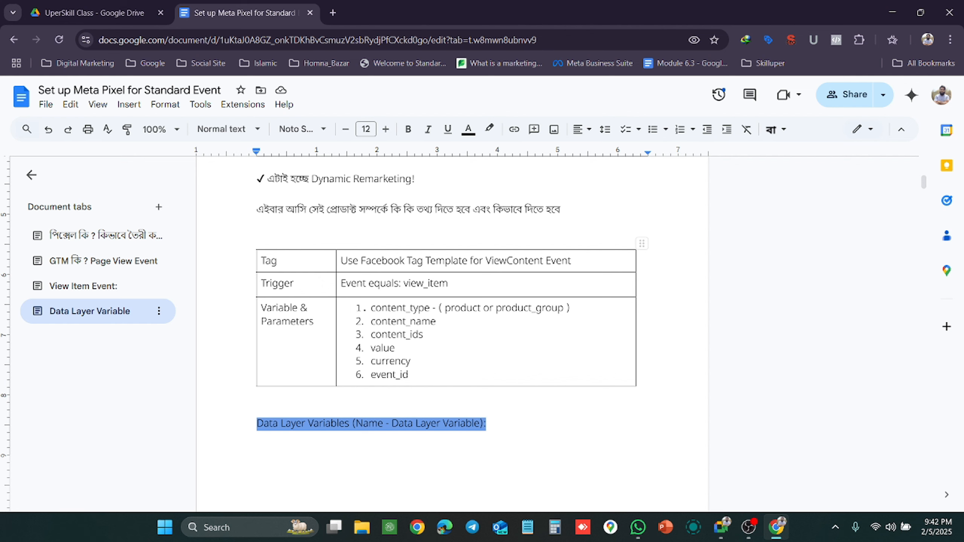
scroll(452, 334, down, 12)
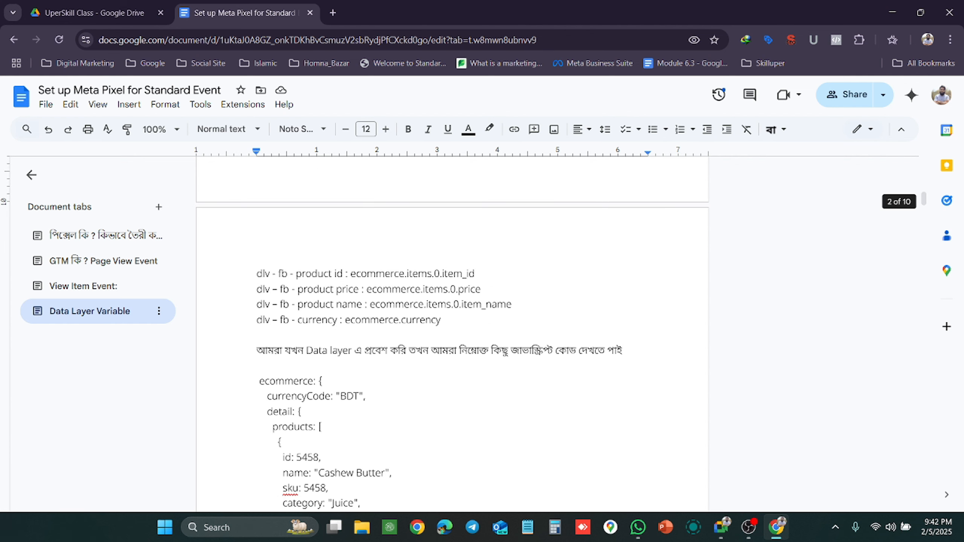
scroll(452, 334, up, 18)
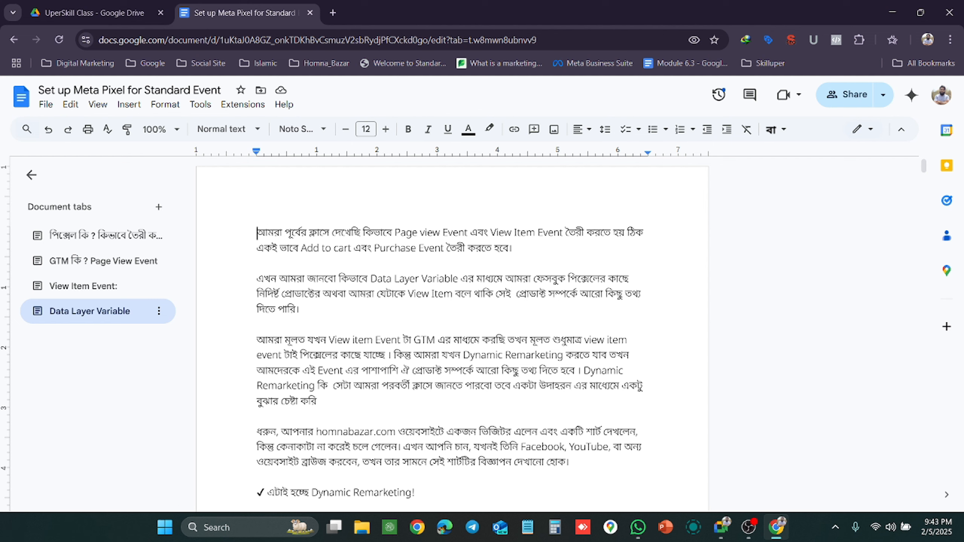
scroll(451, 334, down, 3)
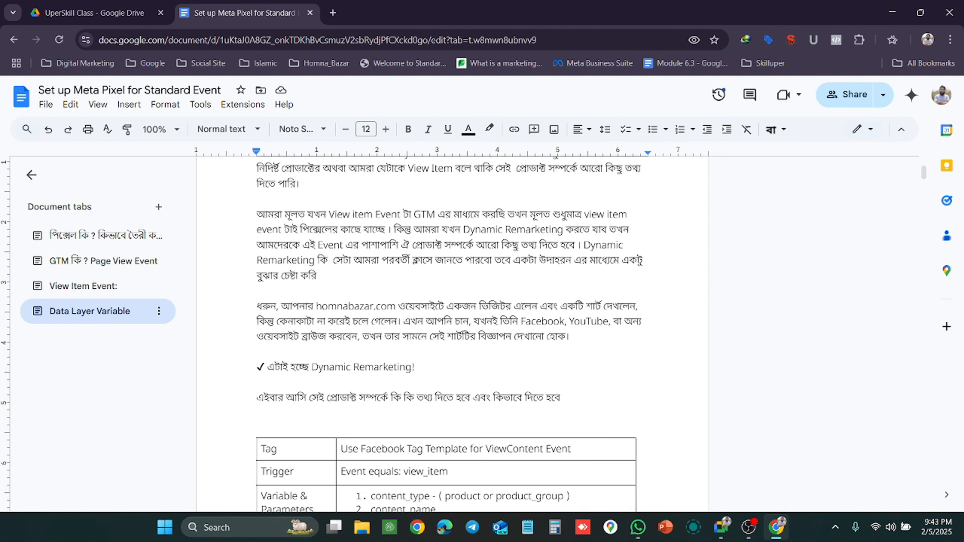
scroll(451, 334, up, 3)
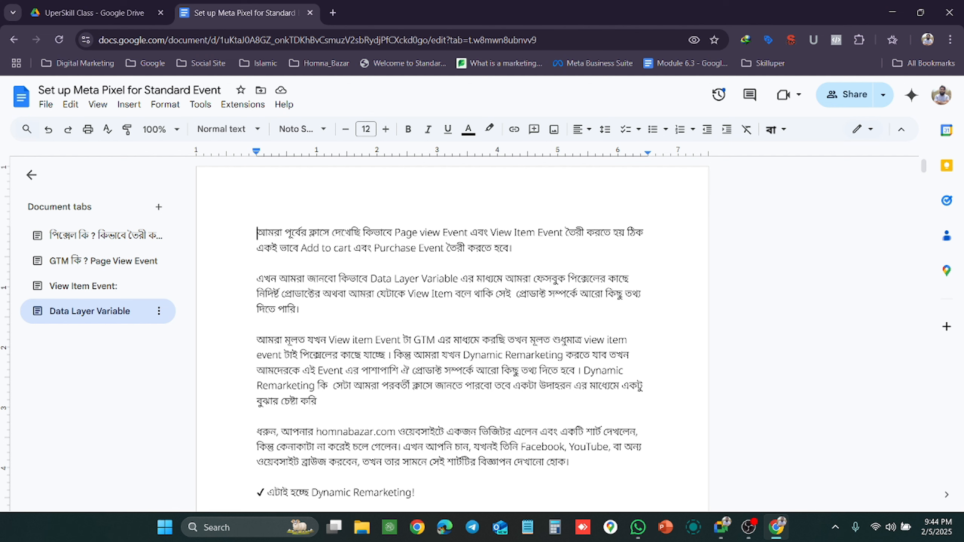
View the document's GTM and Page View Event section, and return to the Data Layer Variable section.
click(122, 274)
click(85, 295)
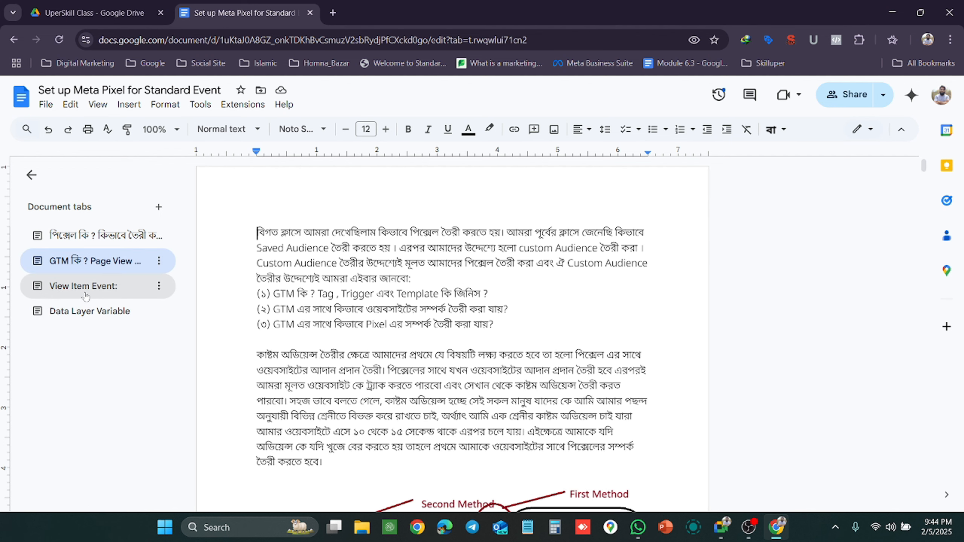
click(109, 314)
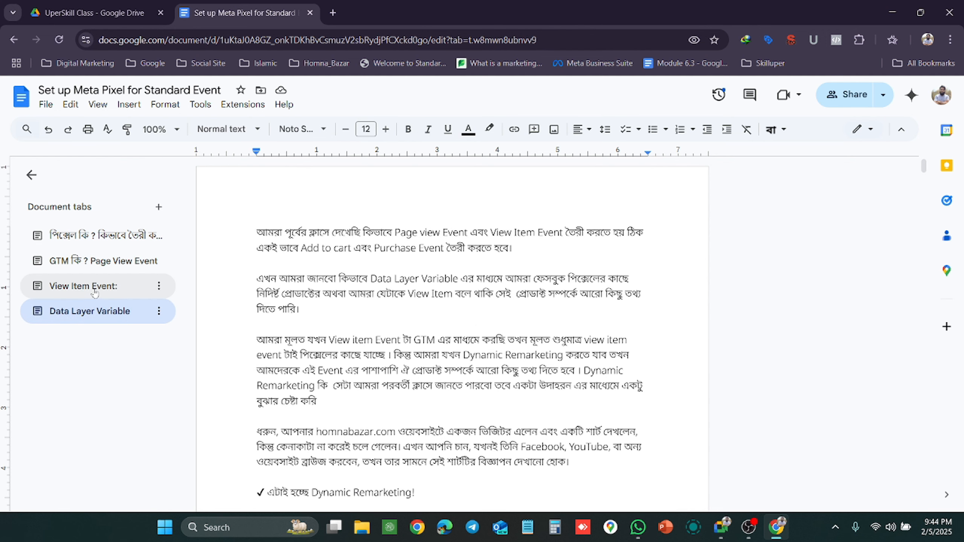
Open the bookmarked ultimate organic life website in a new browser tab.
click(332, 13)
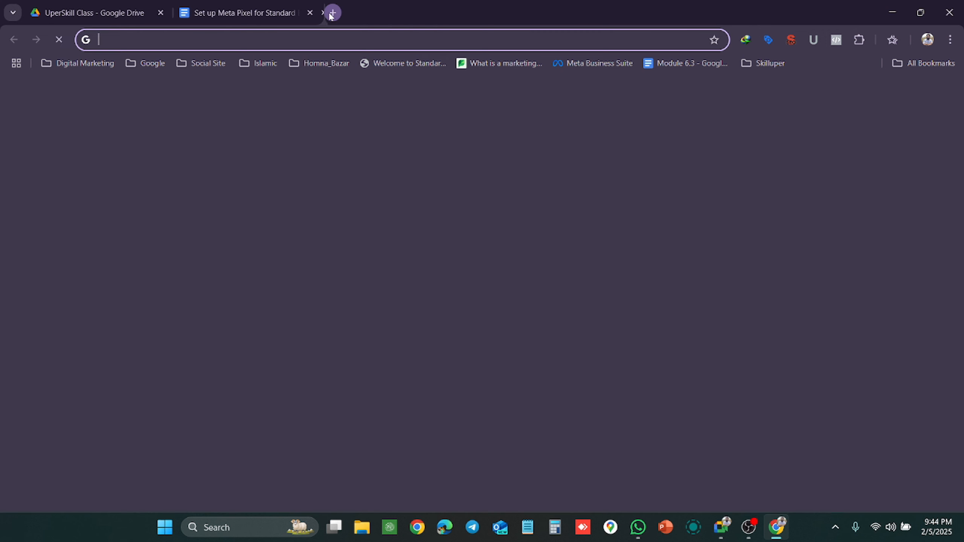
click(77, 67)
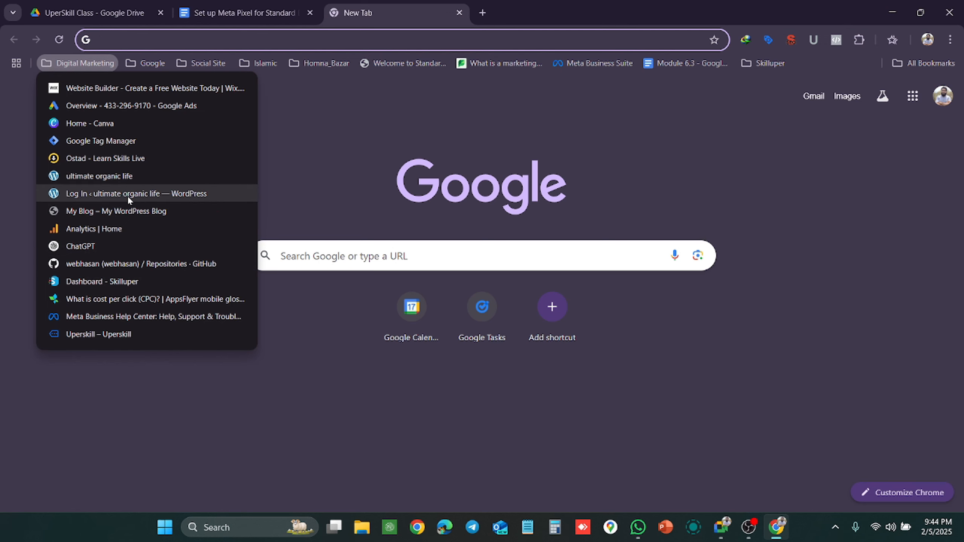
click(103, 177)
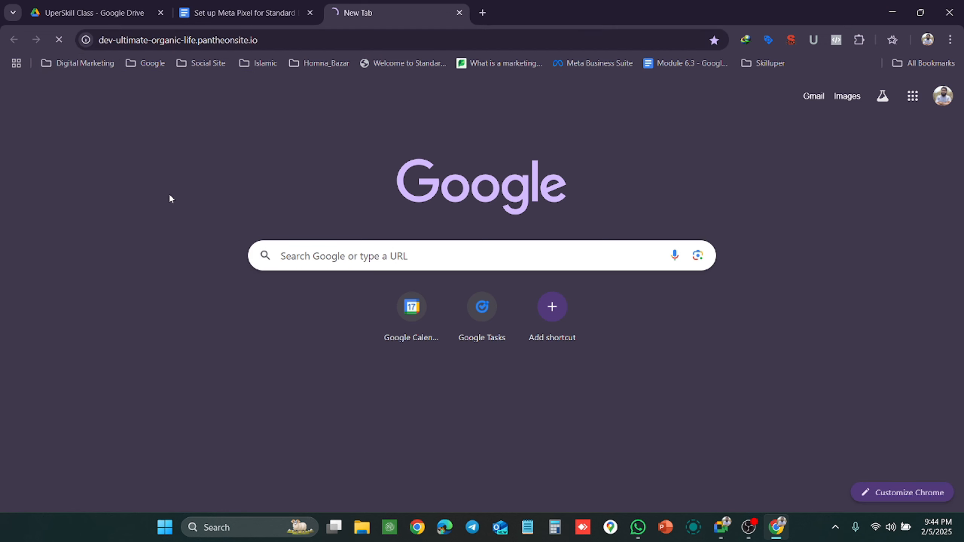
Open Google Tag Manager in another browser tab and enter the Web-Organic Life Food container.
click(482, 13)
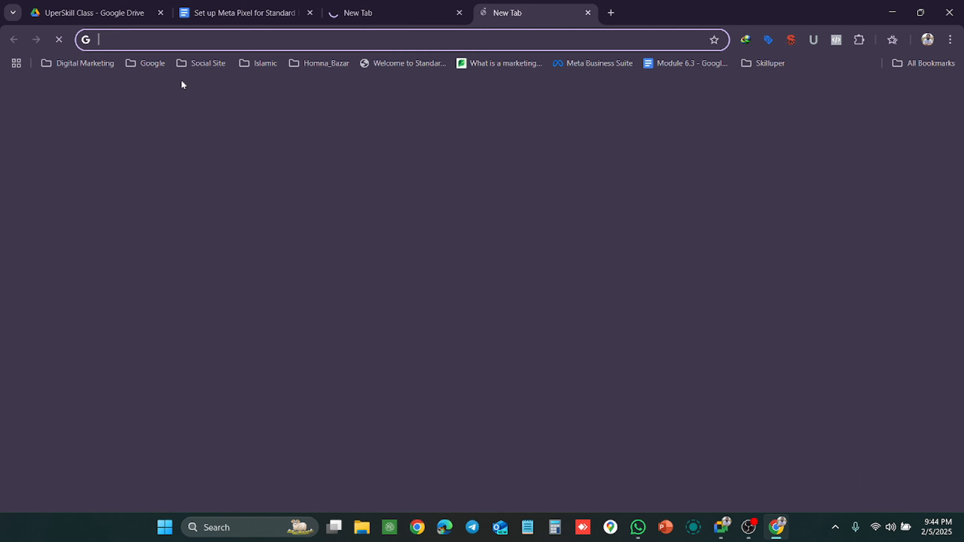
click(105, 63)
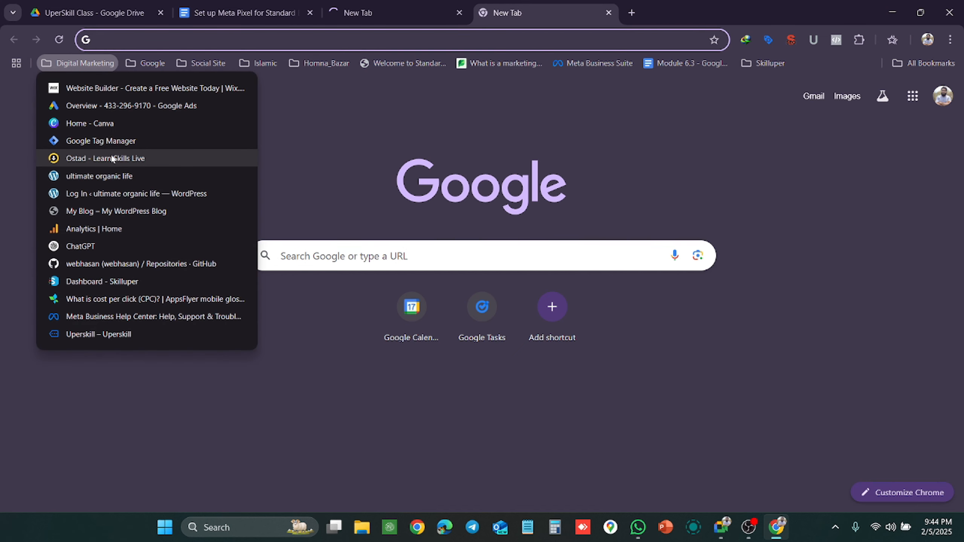
click(111, 141)
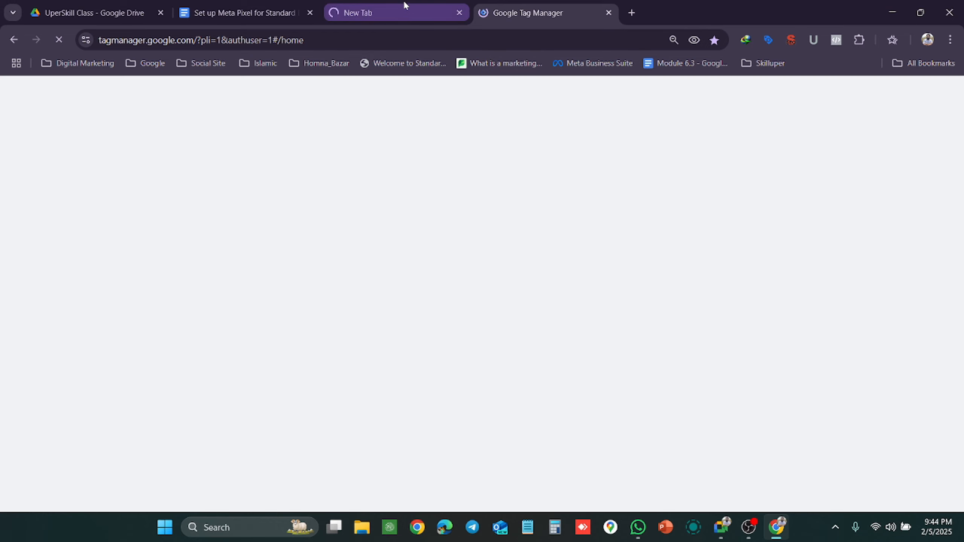
click(405, 5)
click(516, 5)
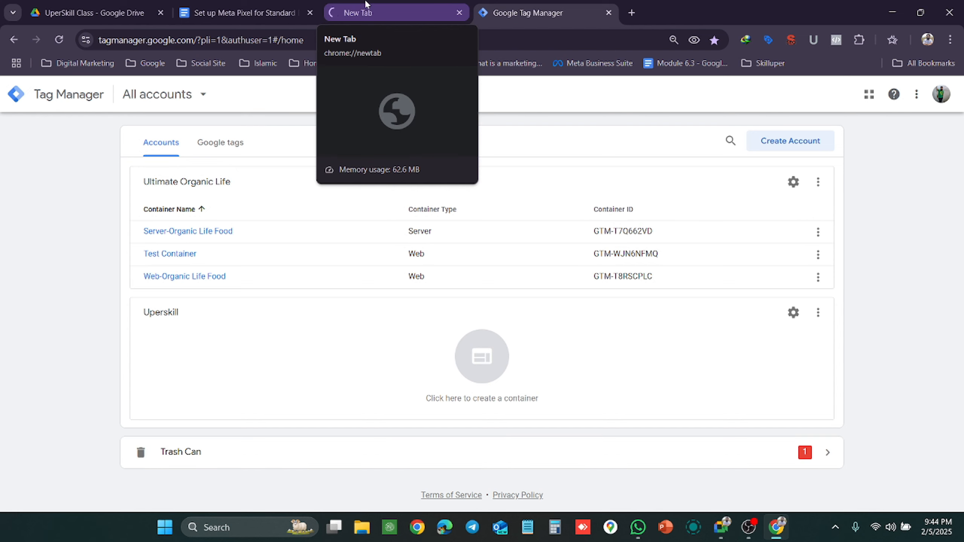
click(168, 283)
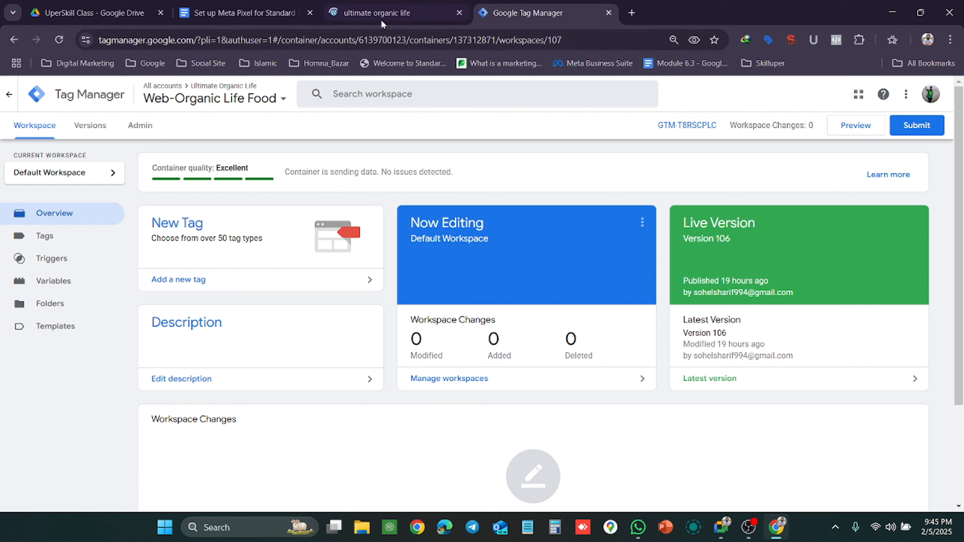
Switch to the Google Meet call and admit the participant waiting to join.
mouse_move(378, 12)
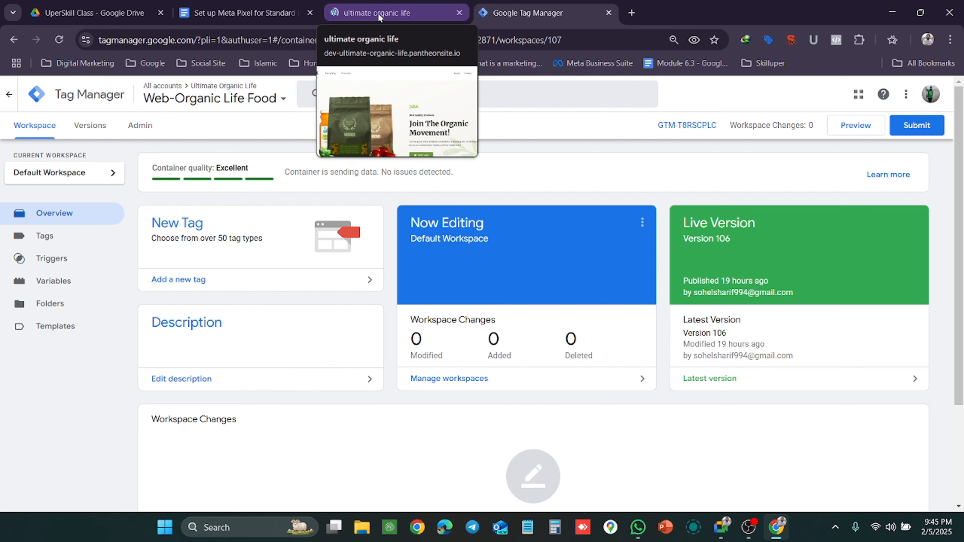
key(alt+Tab)
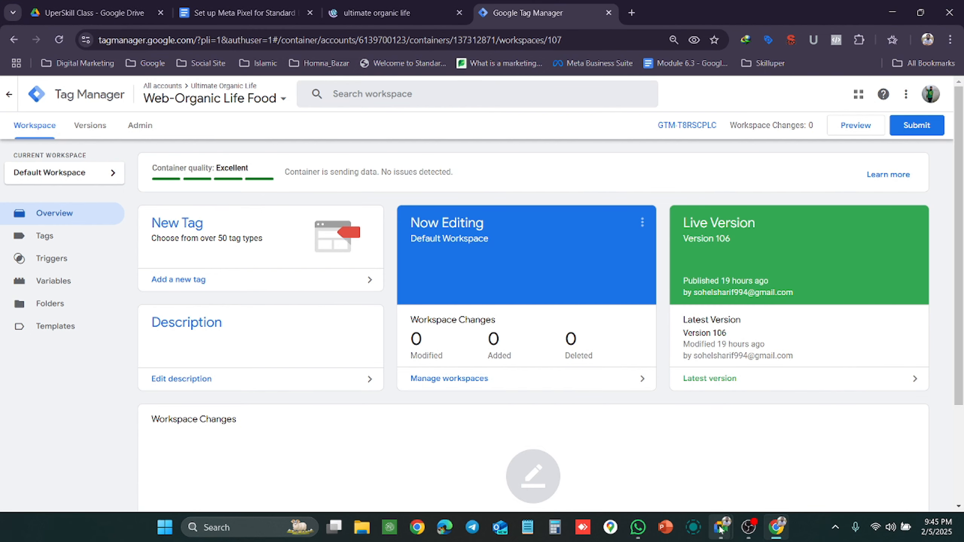
mouse_move(722, 530)
click(759, 465)
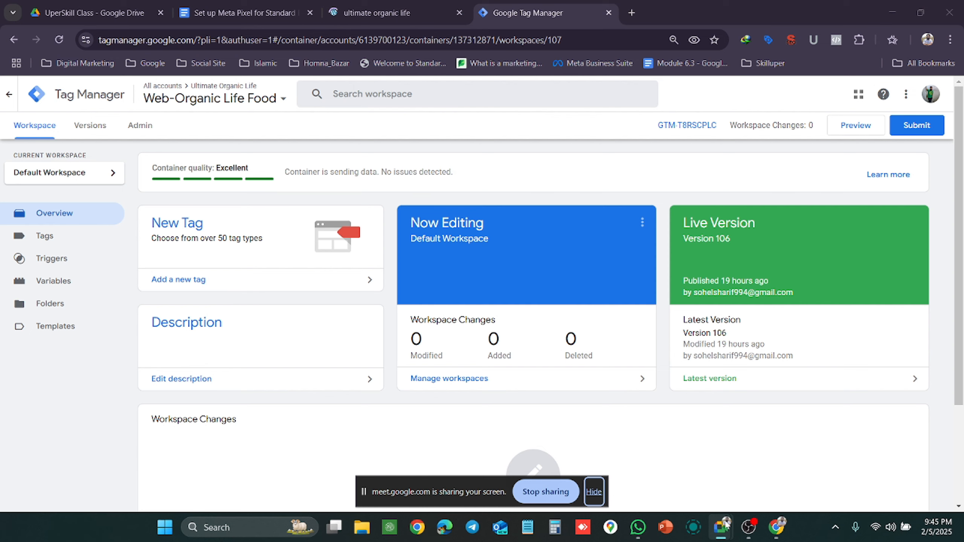
click(690, 458)
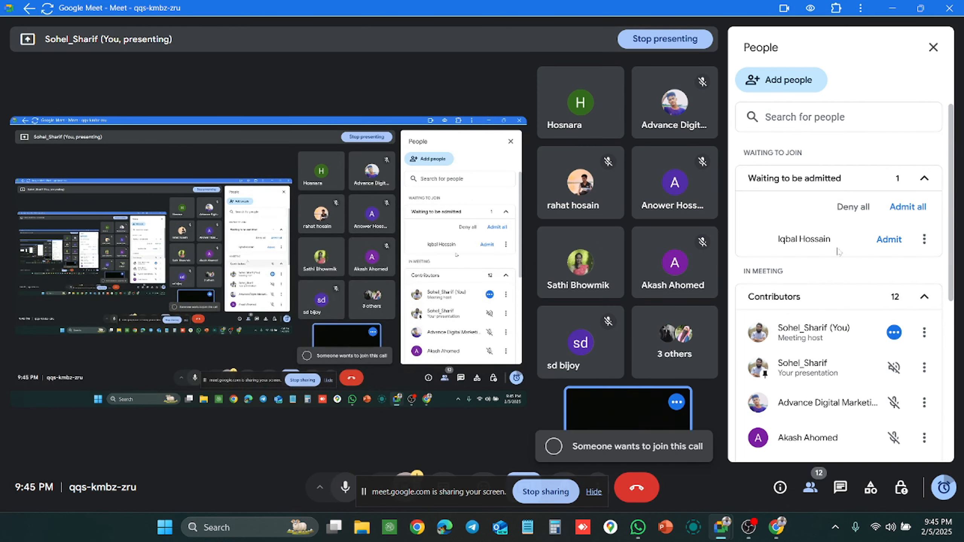
click(885, 245)
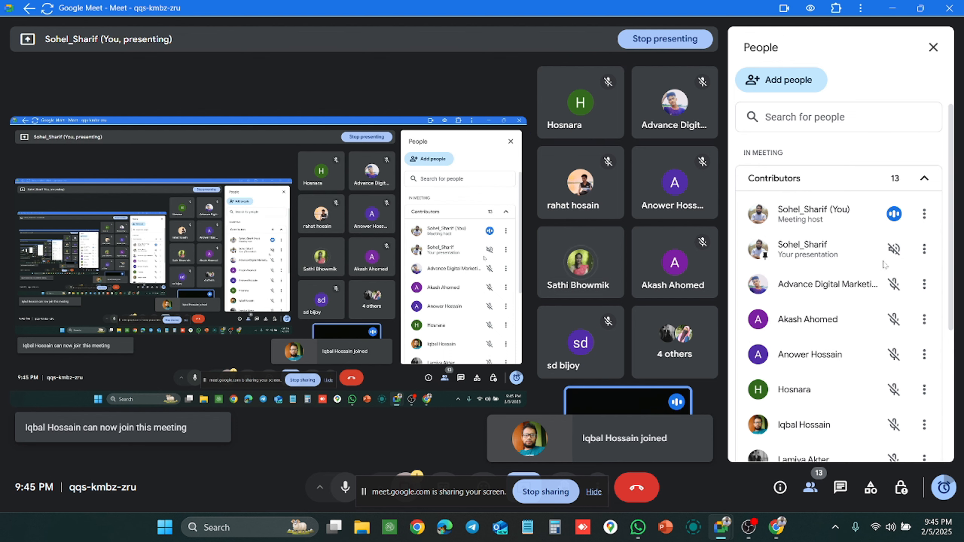
Return to Tag Manager, hide the screen-sharing notice and check the ultimate organic life website.
click(893, 8)
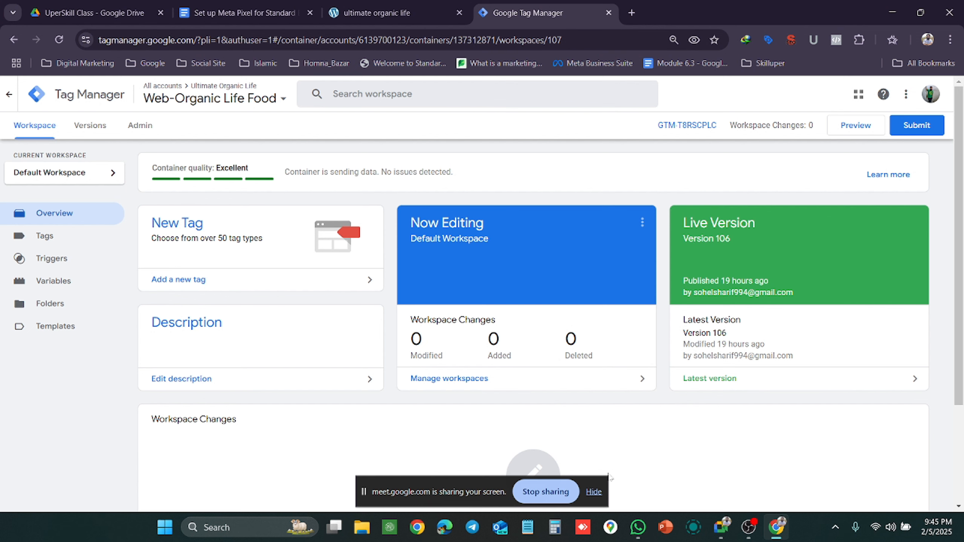
click(592, 492)
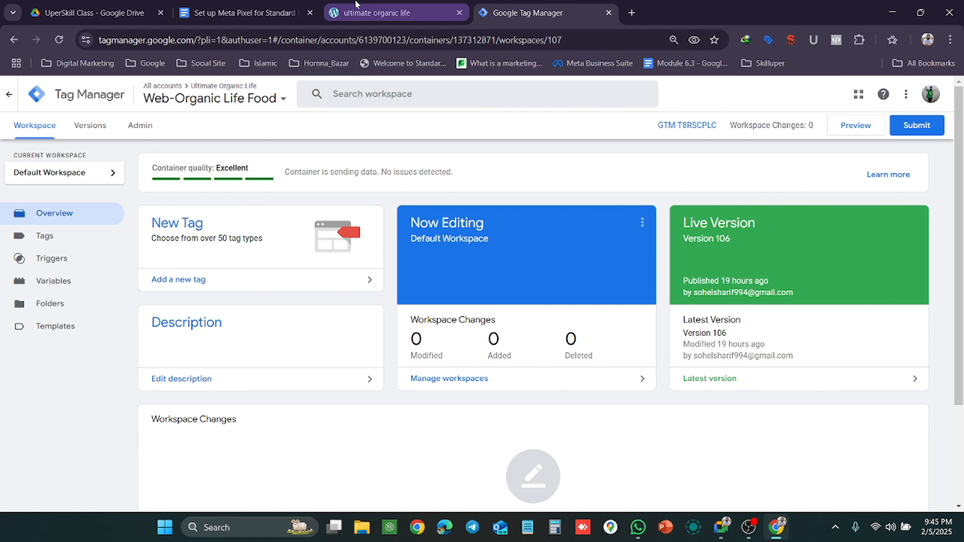
click(362, 9)
click(546, 4)
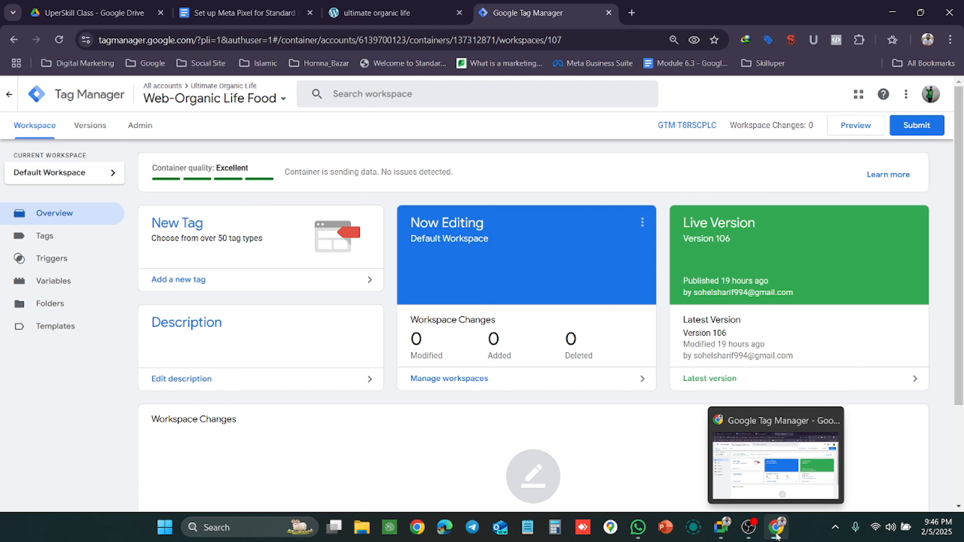
Switch back to the Google Meet call, mute the microphone while others speak, and unmute it to reply.
mouse_move(727, 534)
click(744, 474)
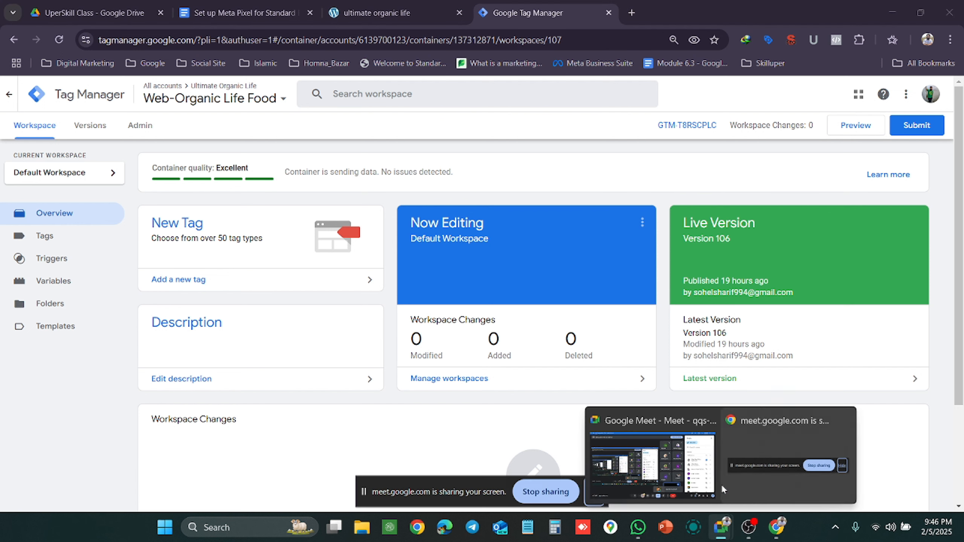
click(673, 441)
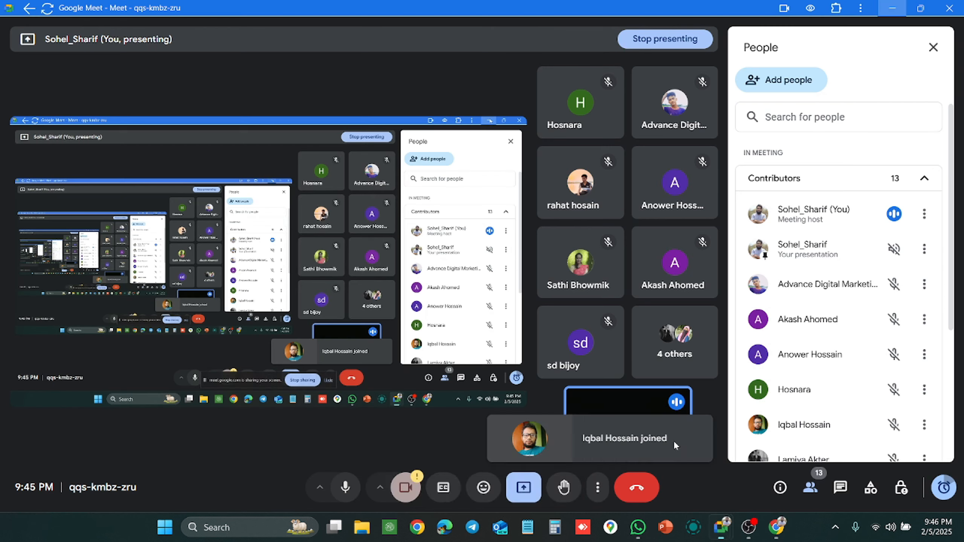
click(348, 489)
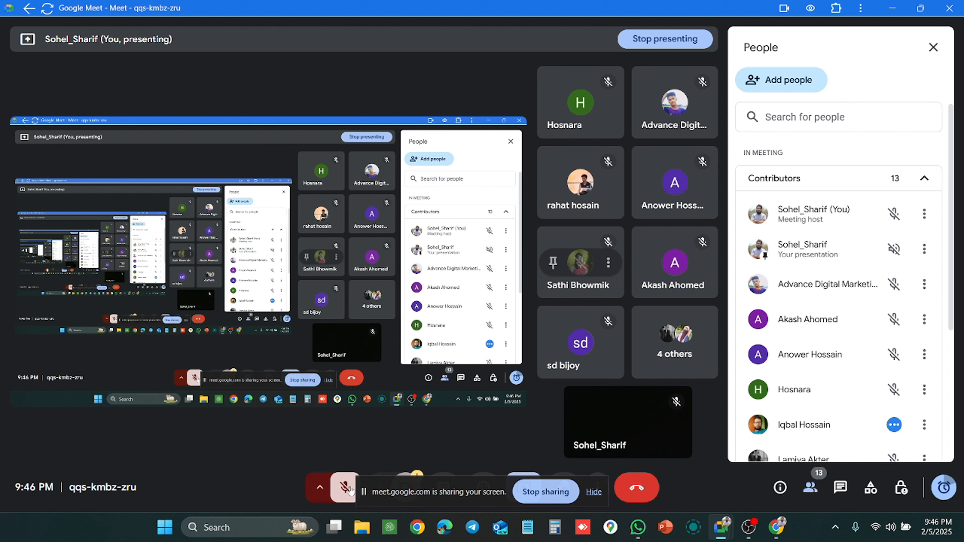
click(349, 489)
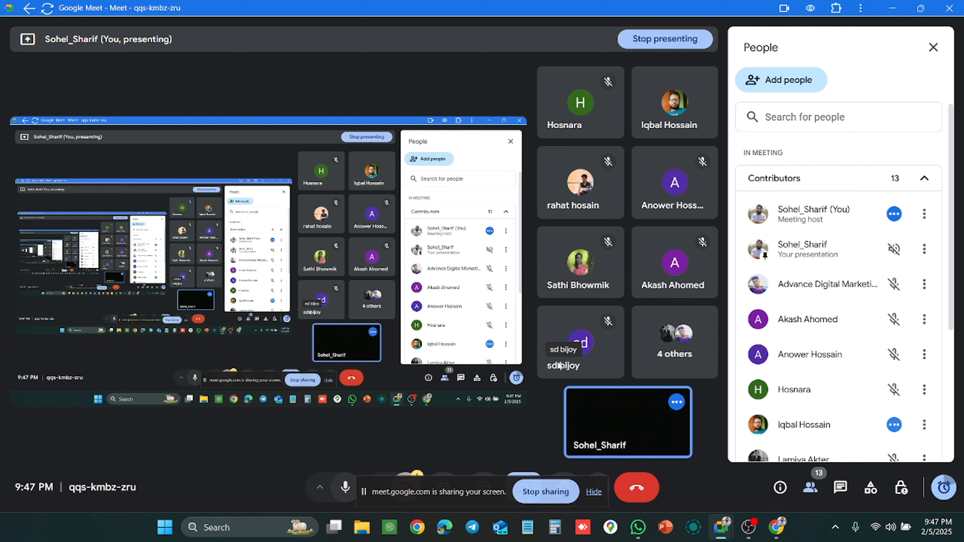
Switch from the Meet call to the browser and check the ultimate organic life website alongside its Tag Manager container.
click(776, 527)
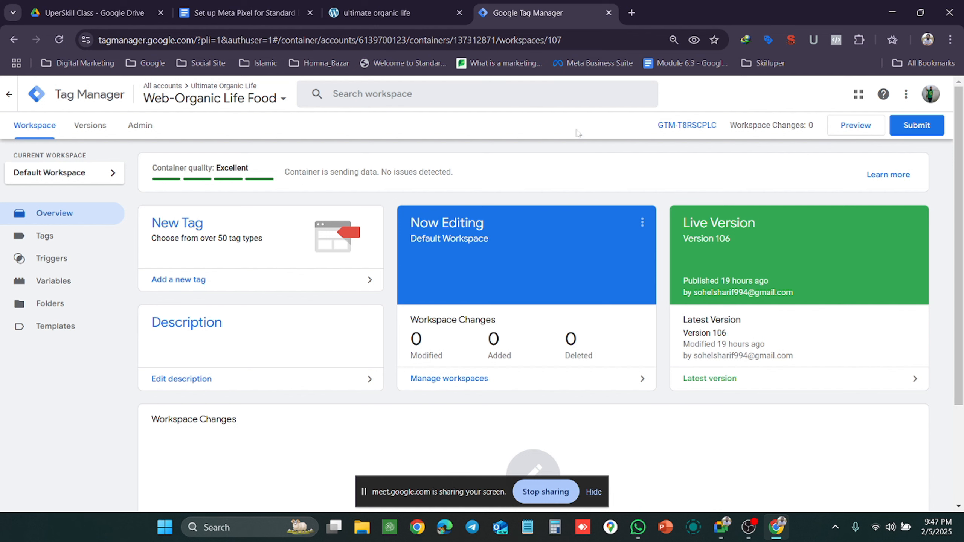
click(385, 4)
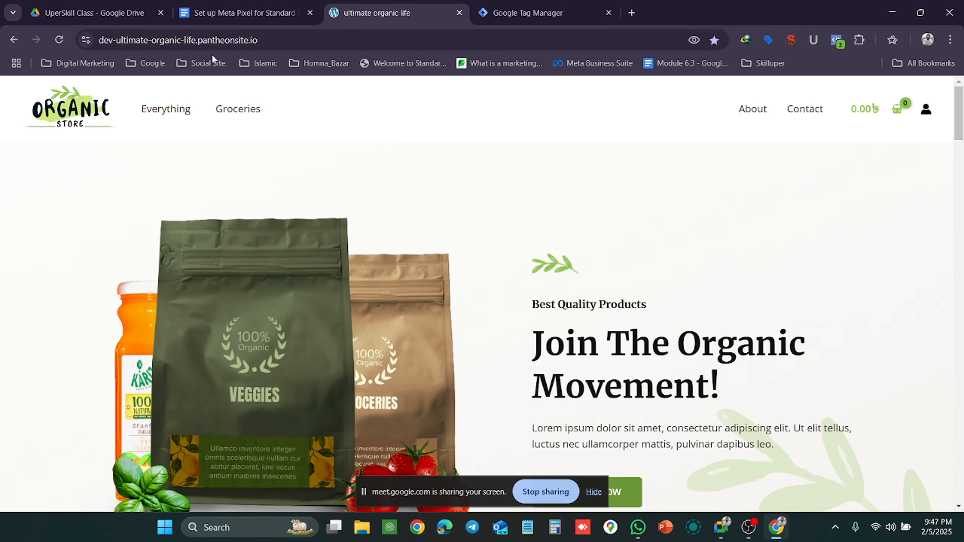
click(379, 40)
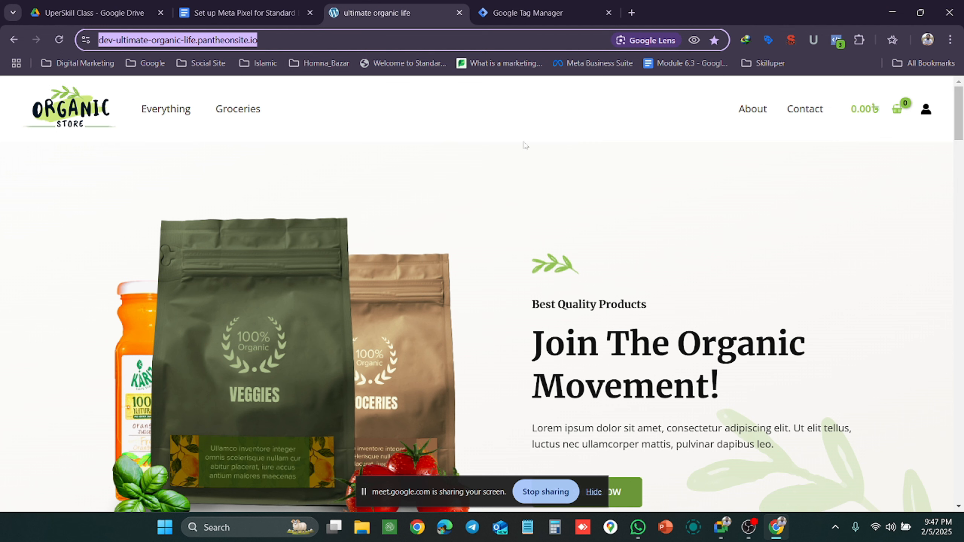
click(528, 12)
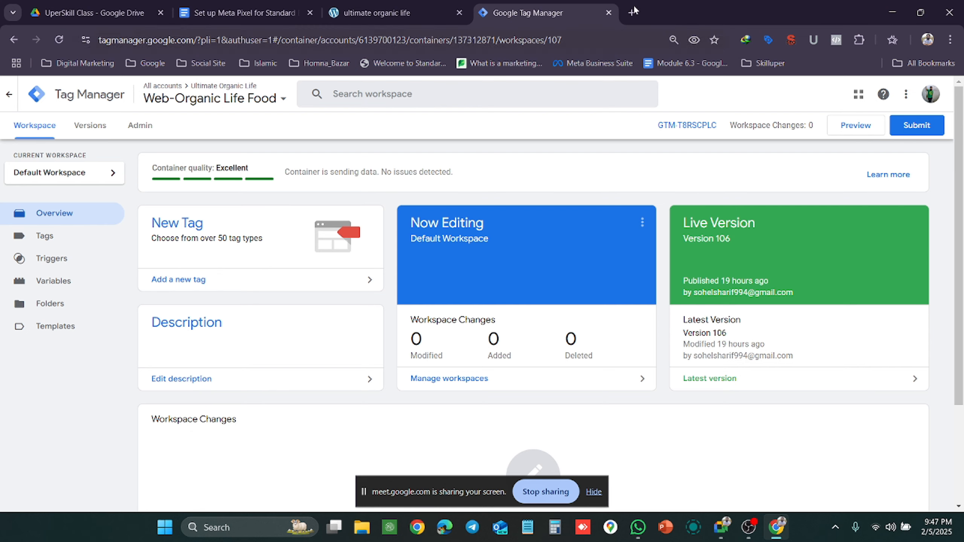
click(379, 12)
click(528, 12)
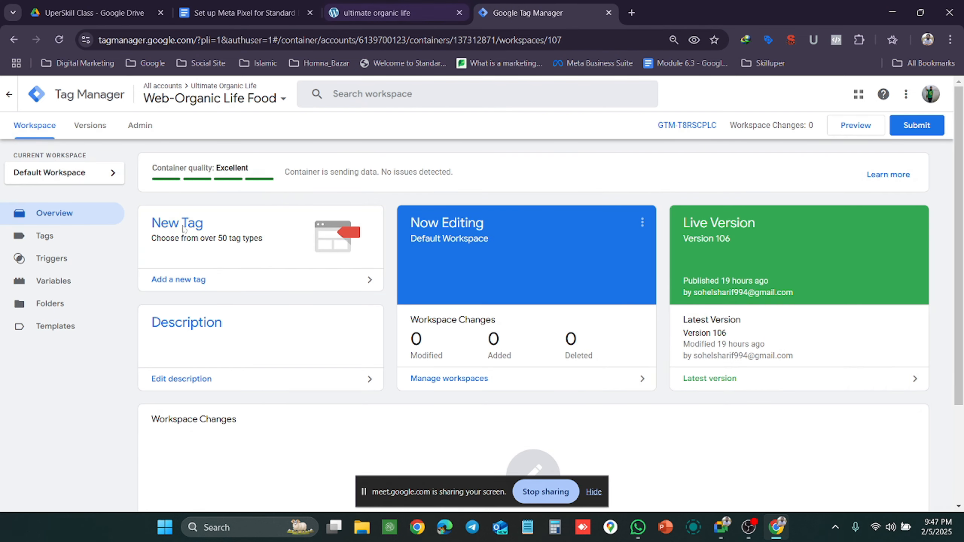
Look through the ultimate organic life home page down to Customers Reviews and return to its beginning.
key(ctrl+shift+Tab)
scroll(479, 338, down, 5)
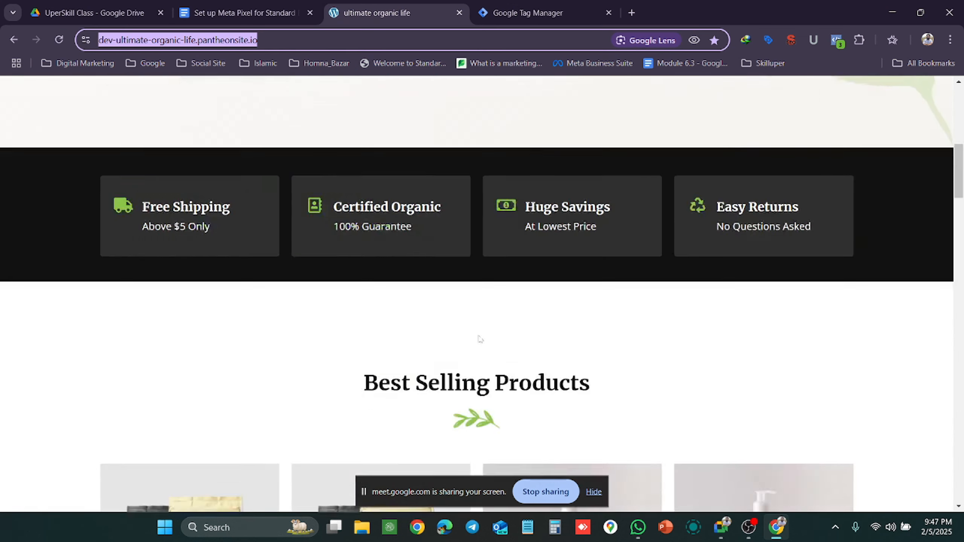
scroll(479, 338, down, 15)
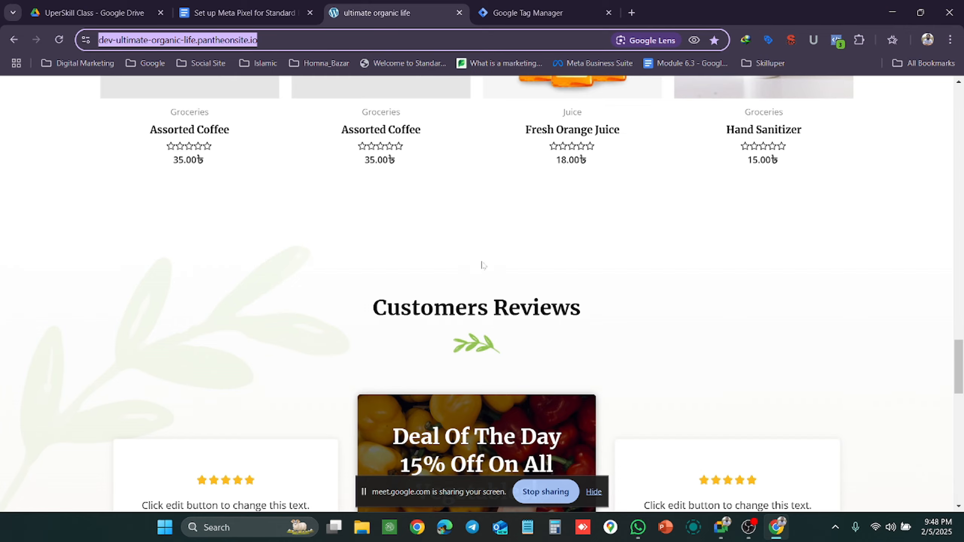
scroll(482, 265, up, 10)
scroll(482, 264, up, 10)
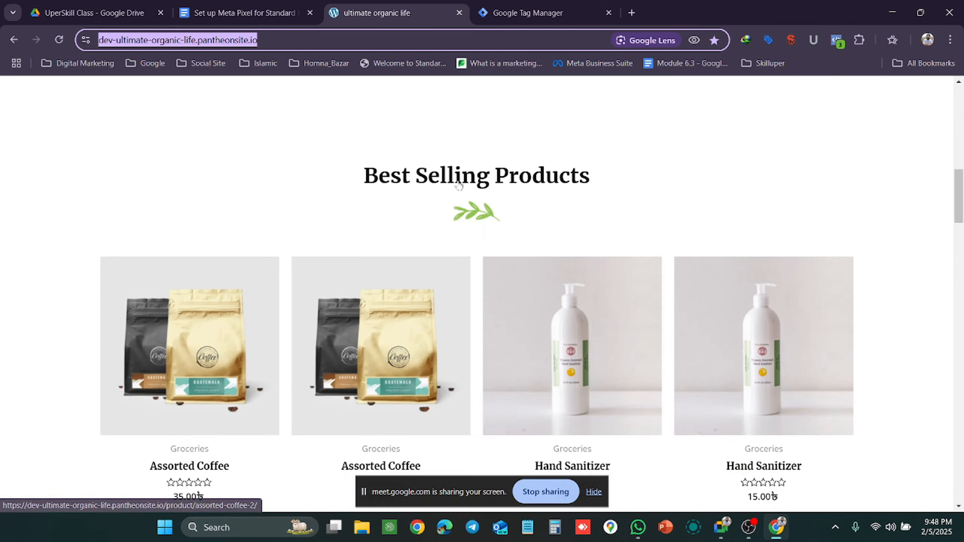
scroll(459, 186, up, 2)
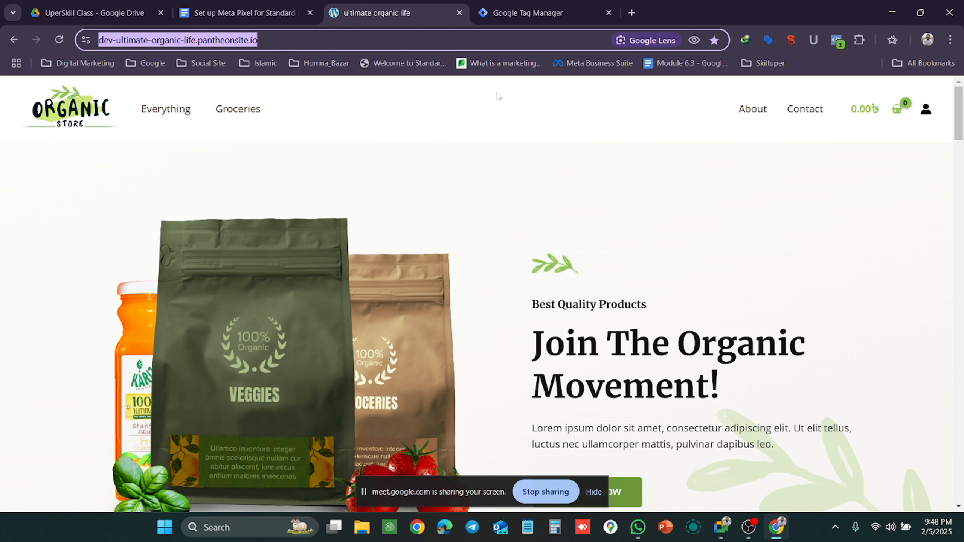
Open the Web-Organic Life Food container's tag list and look through its tags and firing triggers.
click(545, 13)
click(408, 12)
click(589, 6)
click(59, 240)
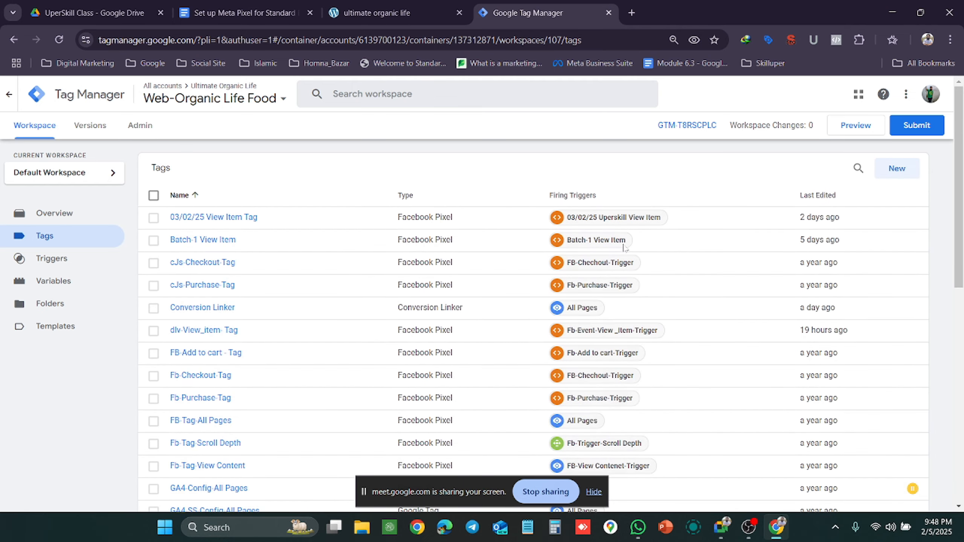
scroll(622, 249, down, 10)
scroll(621, 254, up, 10)
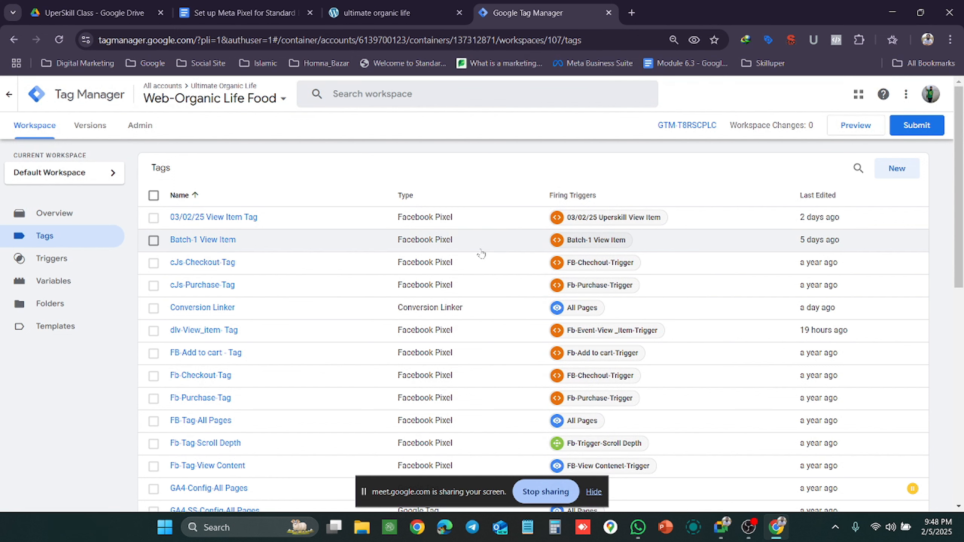
Show the ultimate organic life website's cookies and site data to examine its third-party cookies setting.
click(378, 12)
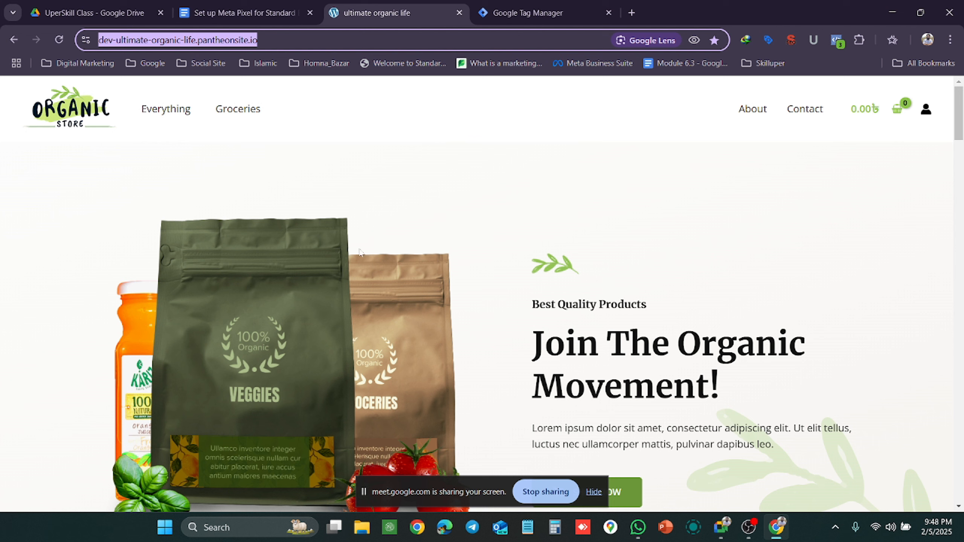
click(86, 40)
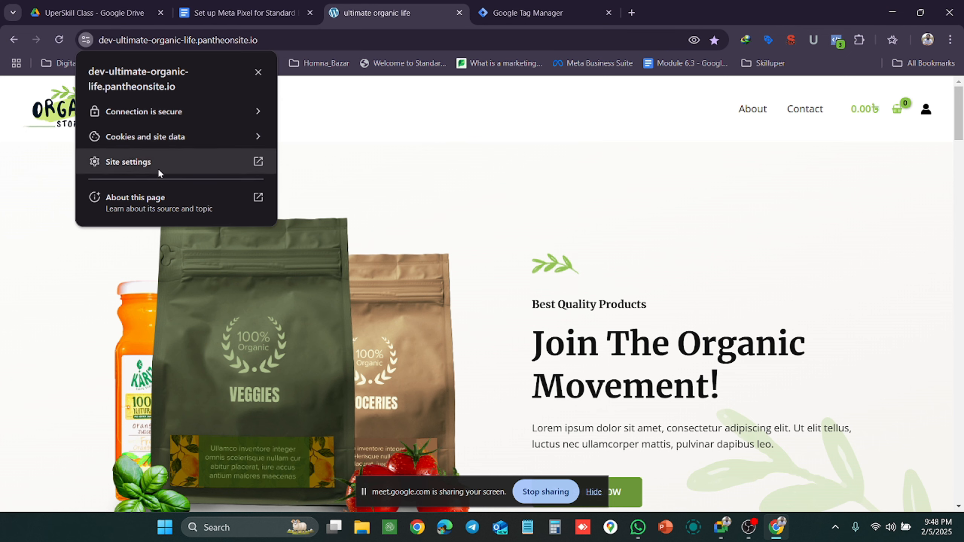
click(195, 138)
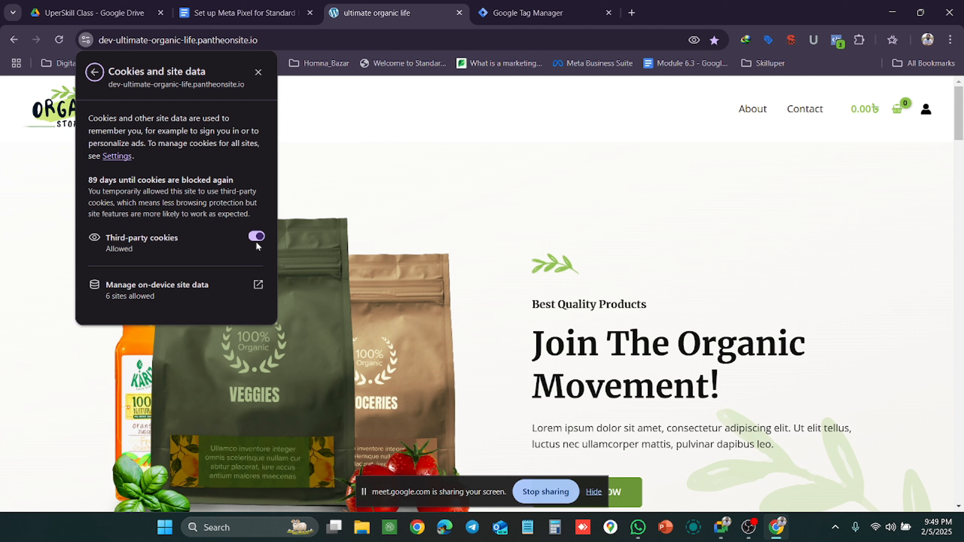
Glance over the website's home page, then return to Tag Manager and examine the Facebook Pixel and GA4 tags.
click(527, 12)
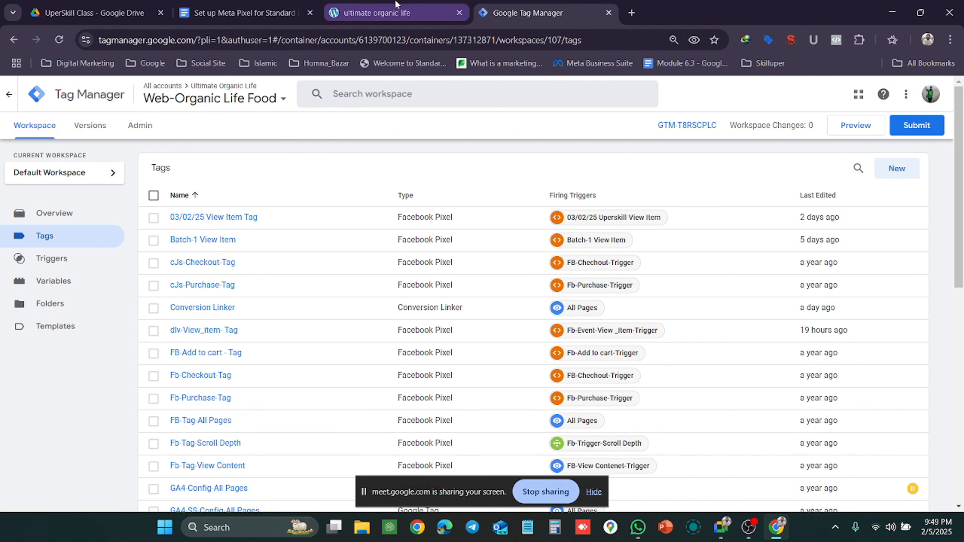
click(389, 12)
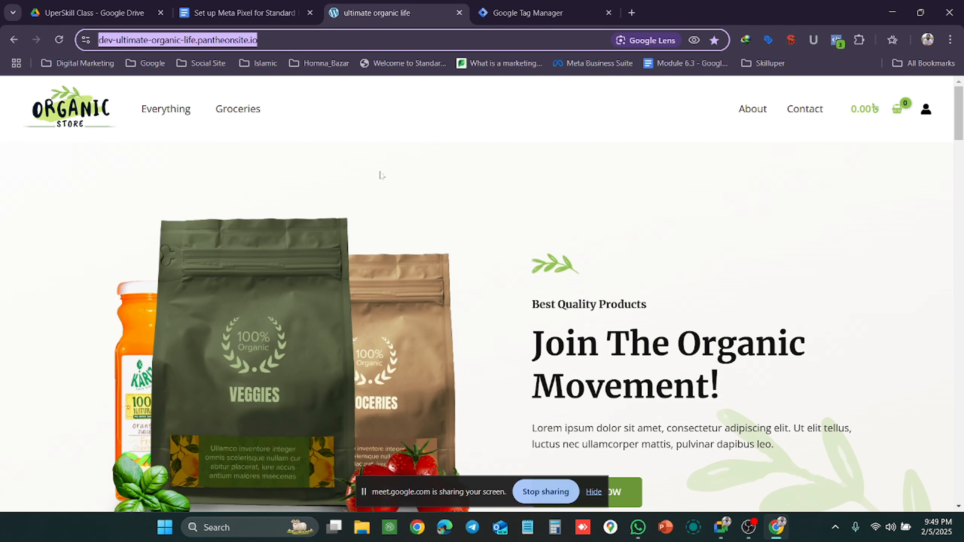
scroll(424, 232, down, 5)
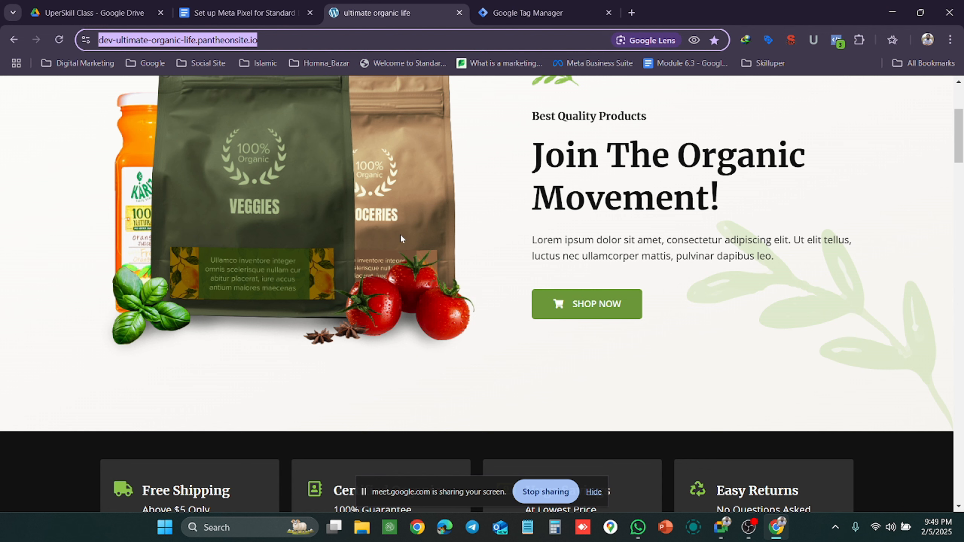
scroll(432, 168, up, 5)
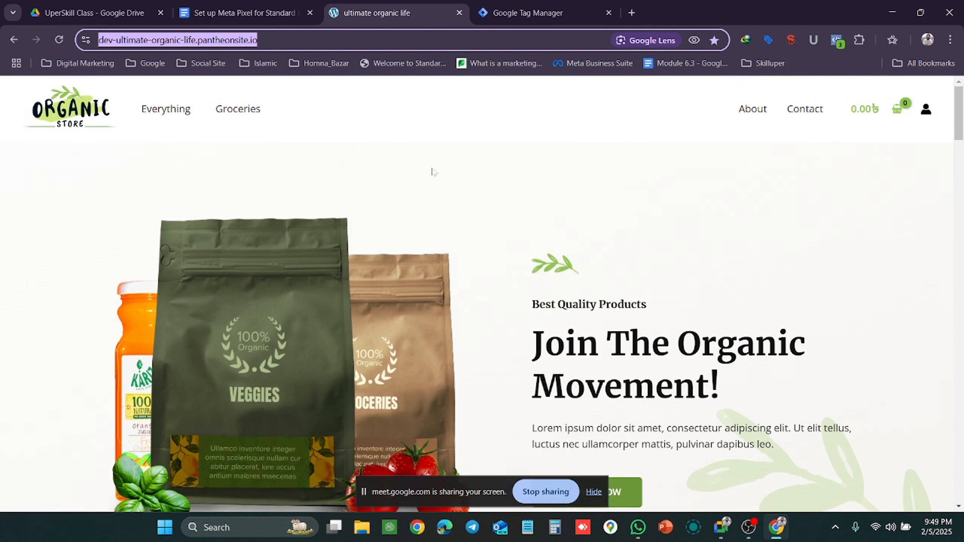
click(86, 40)
click(558, 8)
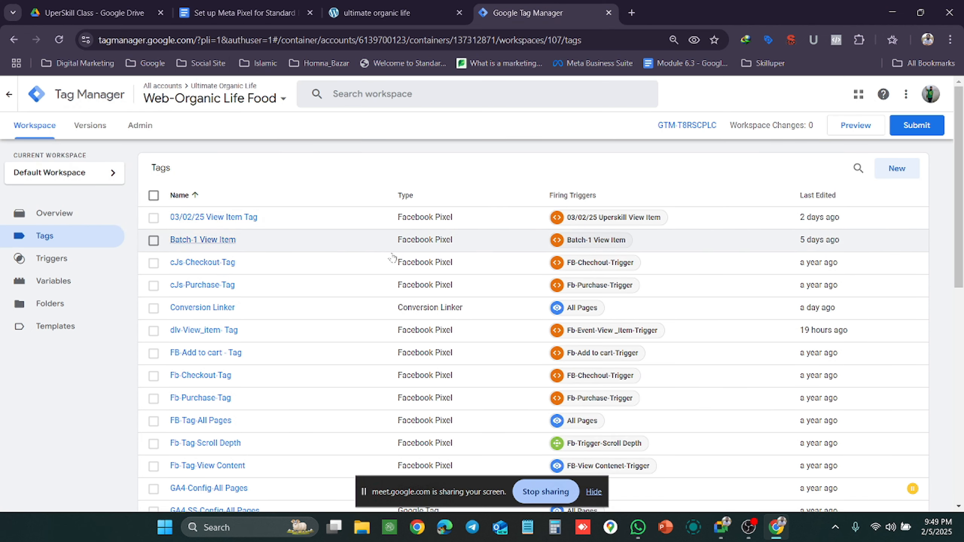
scroll(379, 266, down, 5)
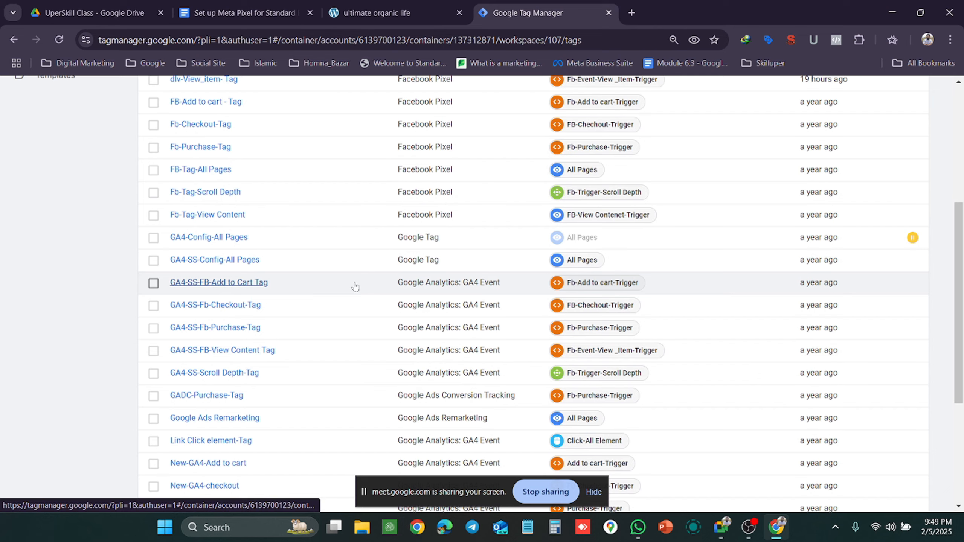
Examine the third-party cookies permission in the ultimate organic life website's cookies and site data, then close it.
click(391, 8)
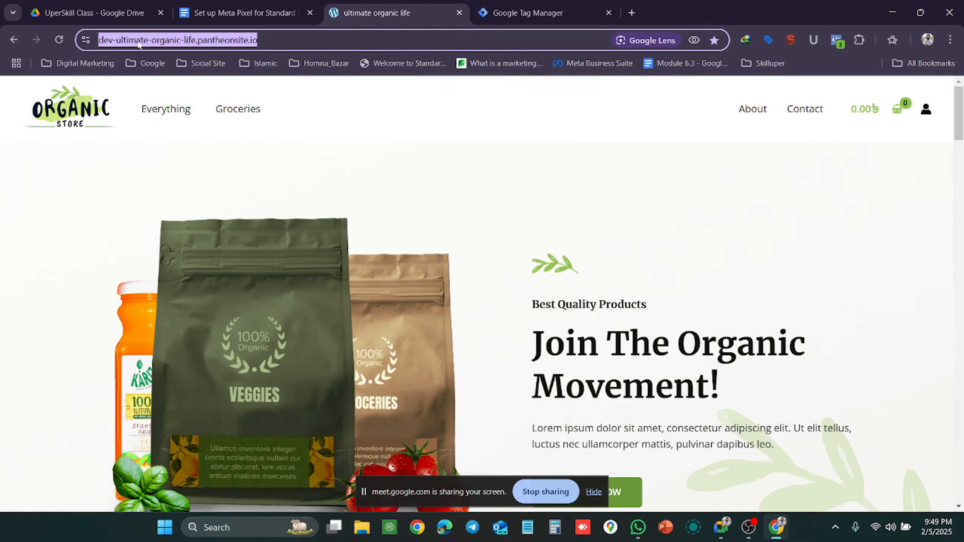
click(86, 39)
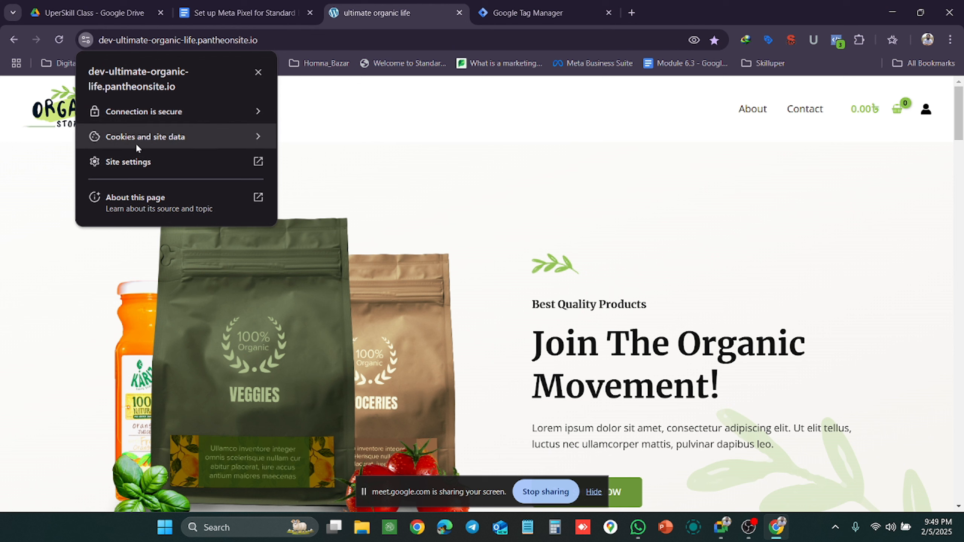
click(151, 144)
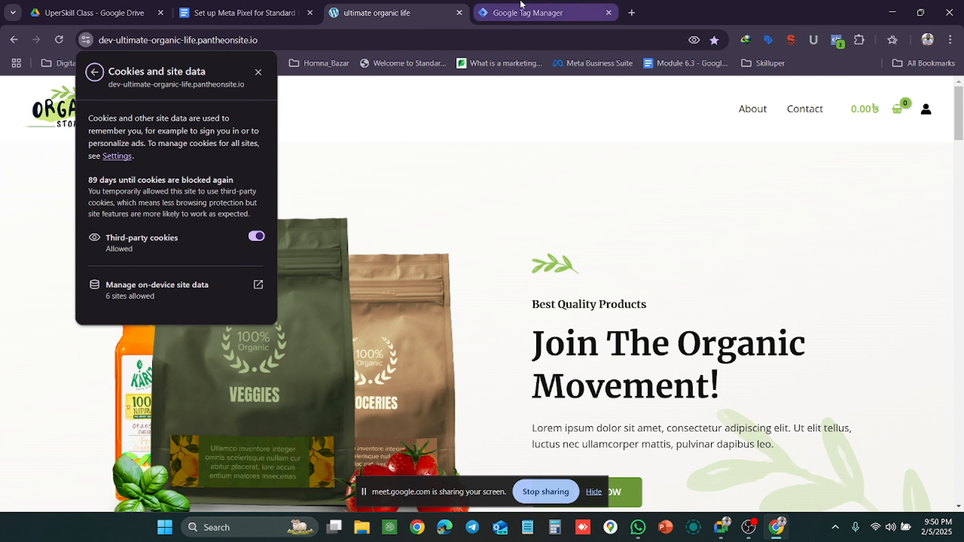
mouse_move(520, 4)
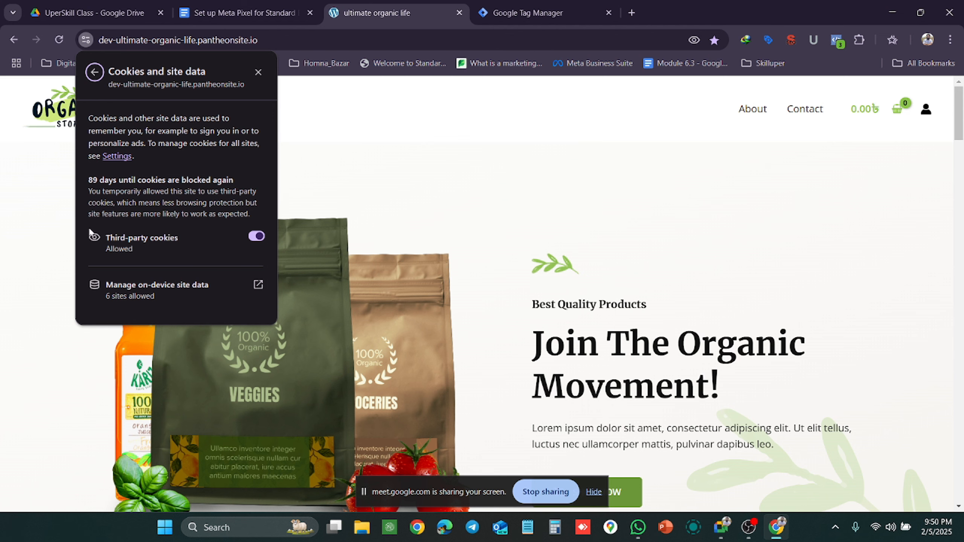
click(398, 3)
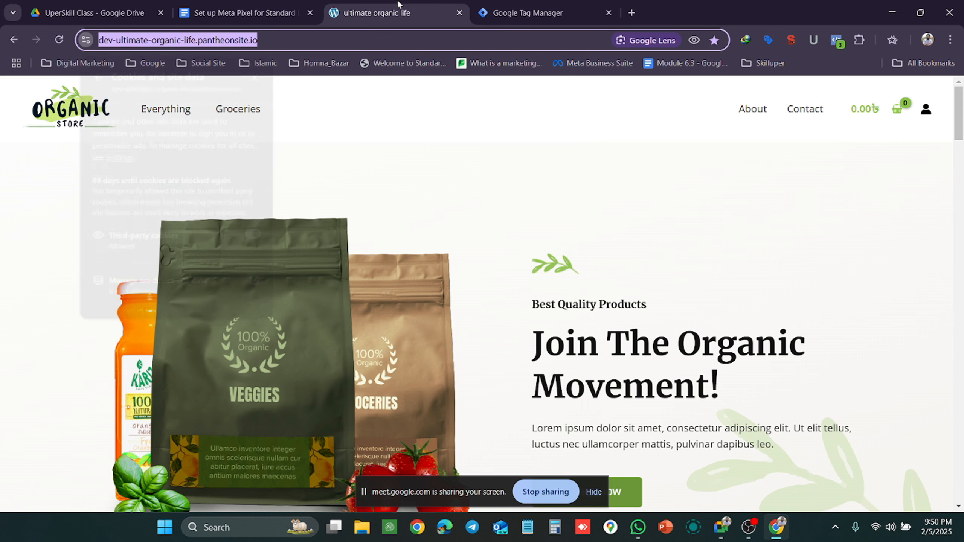
Look through the home page's Best Selling Products, category offers and Trending Products sections.
scroll(466, 302, down, 5)
scroll(466, 302, down, 5)
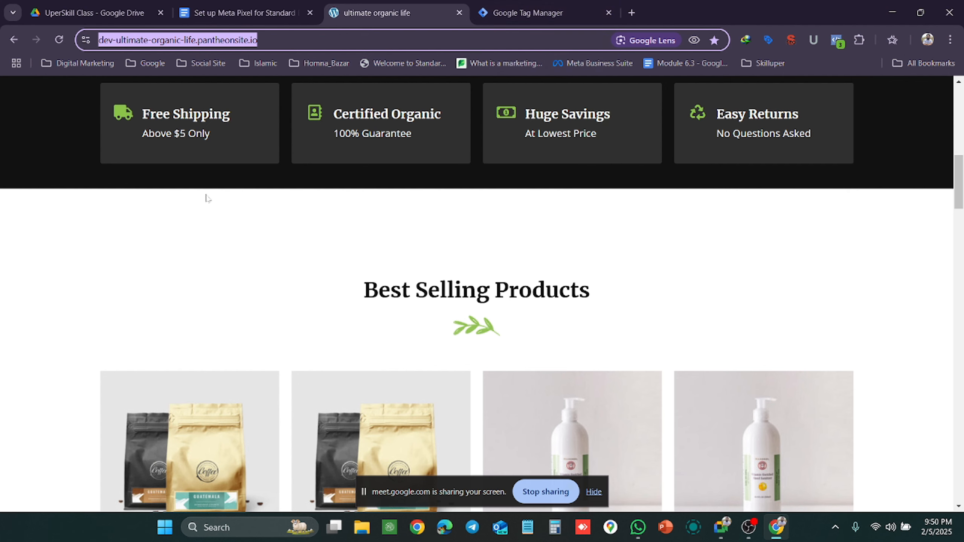
scroll(206, 196, down, 18)
scroll(425, 212, down, 1)
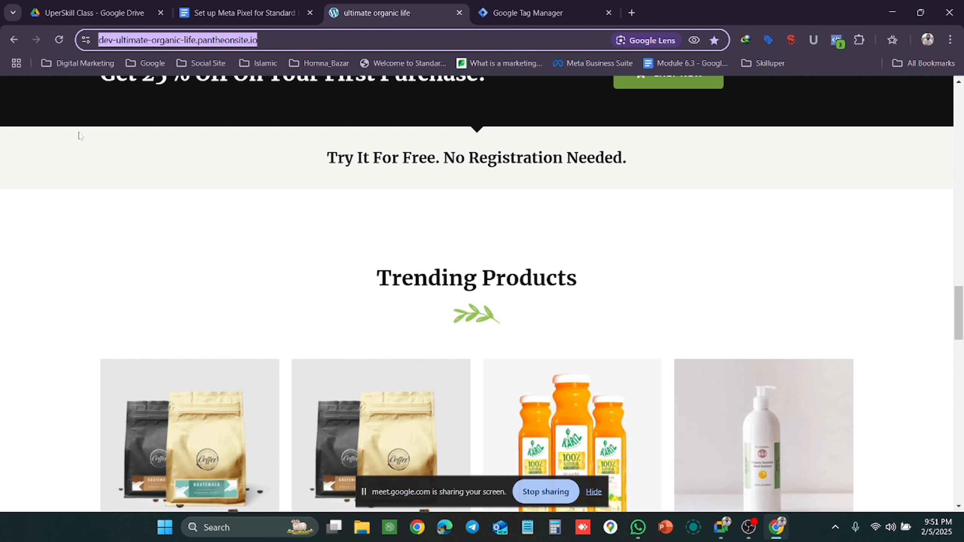
scroll(178, 232, up, 7)
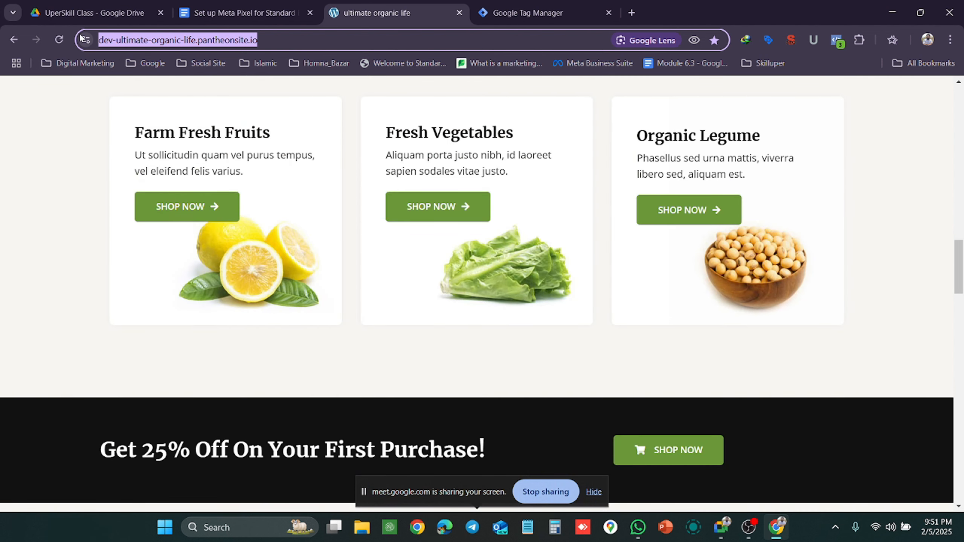
Show the website's site information, then compare the storefront with the Tag Manager tag list.
click(85, 40)
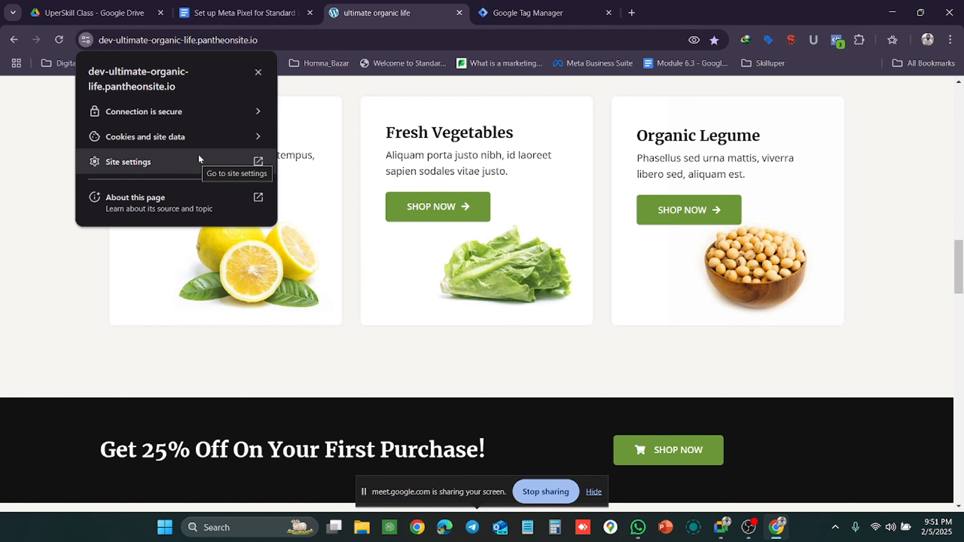
click(499, 5)
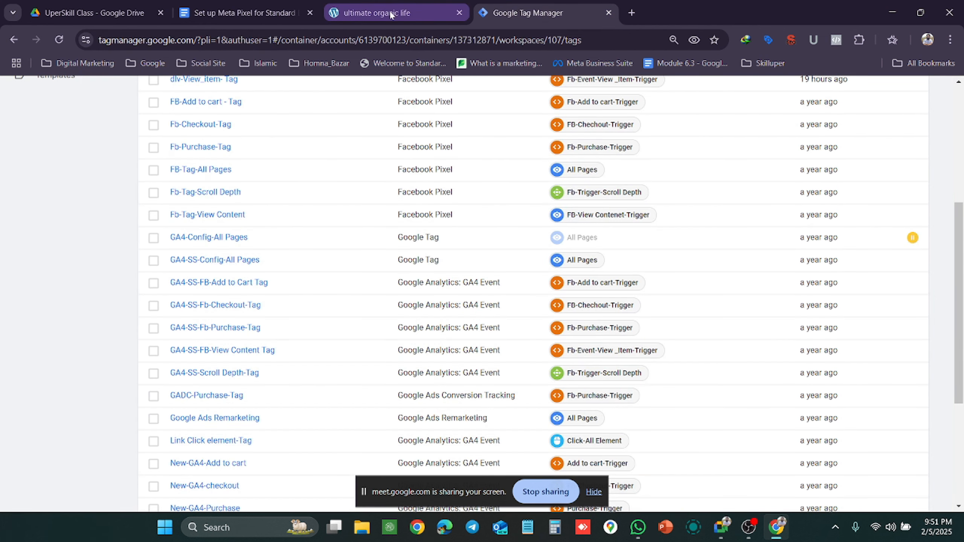
click(394, 9)
click(514, 6)
click(403, 9)
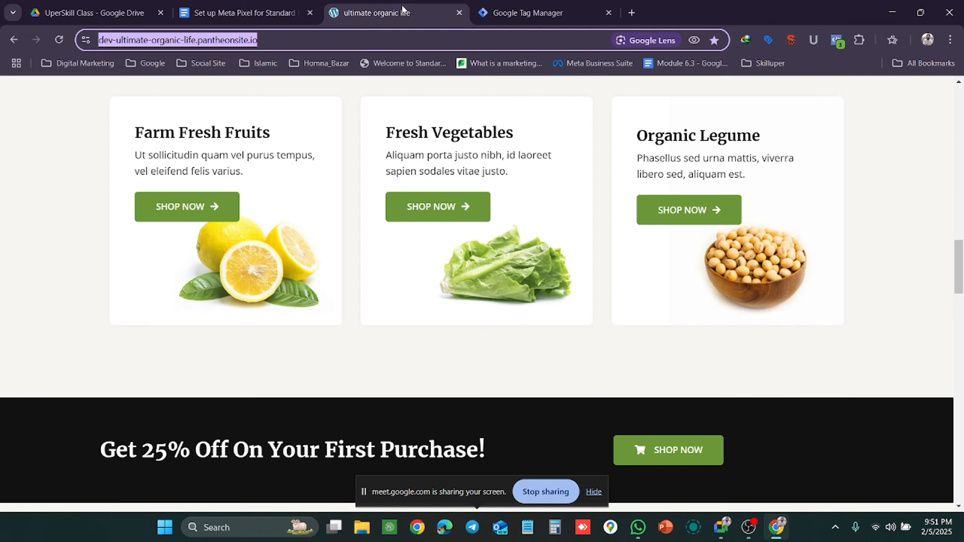
click(525, 8)
click(414, 9)
Return to the beginning of the home page and recheck the website's third-party cookies setting.
scroll(367, 183, up, 15)
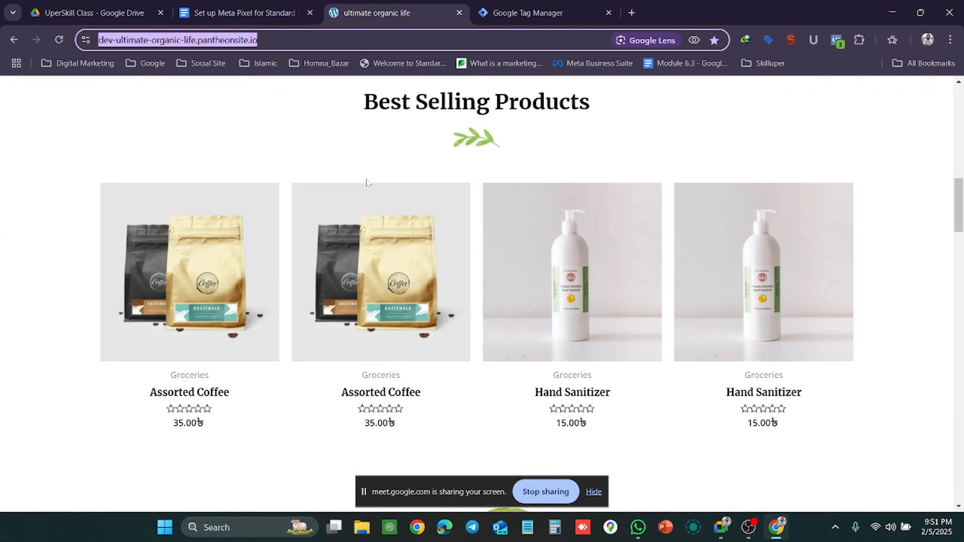
scroll(367, 183, up, 6)
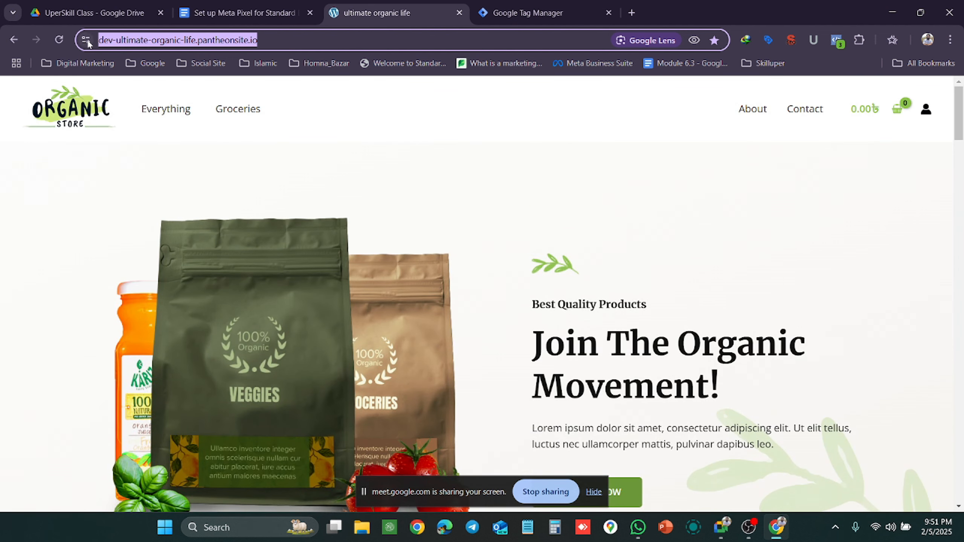
click(86, 39)
click(143, 138)
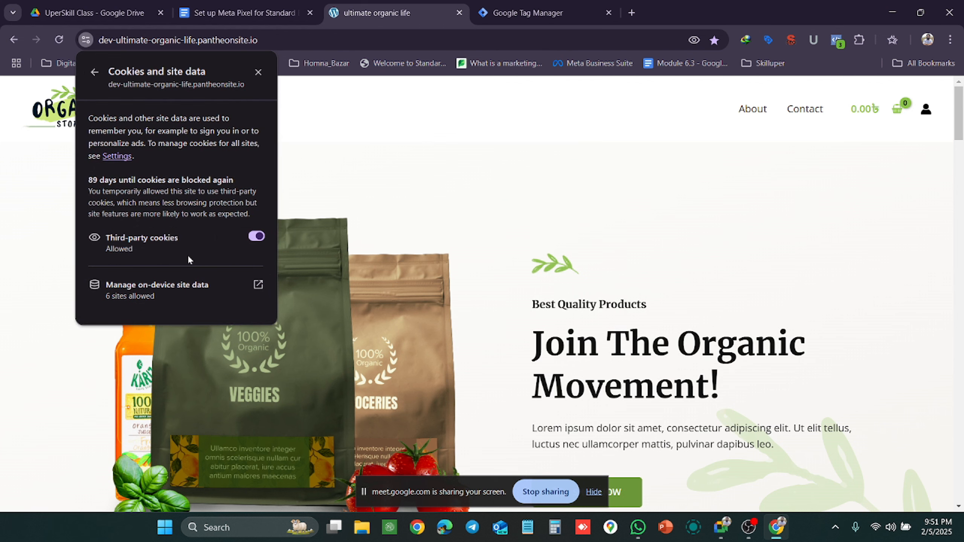
click(406, 10)
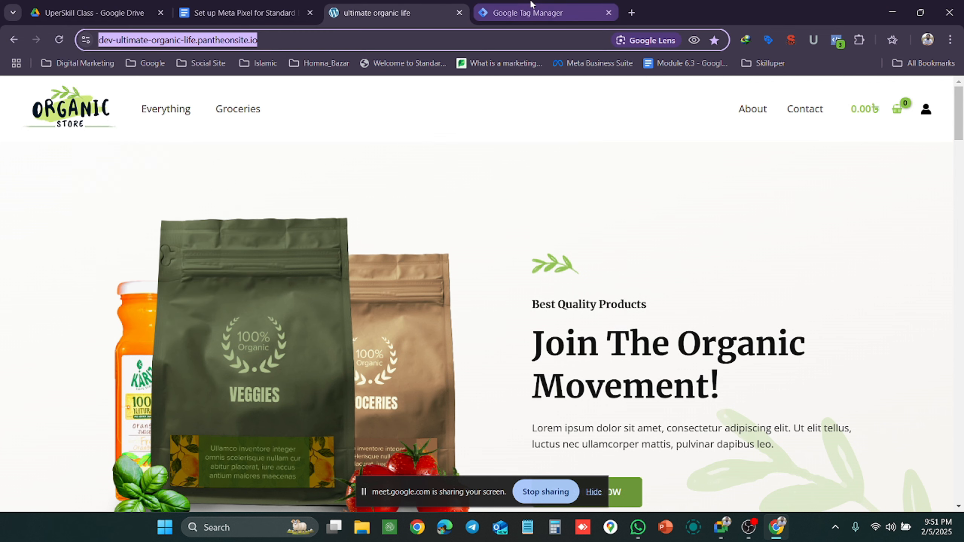
Compare the storefront and its site information with the Tag Manager tag list, returning to the first tags.
click(532, 5)
click(377, 11)
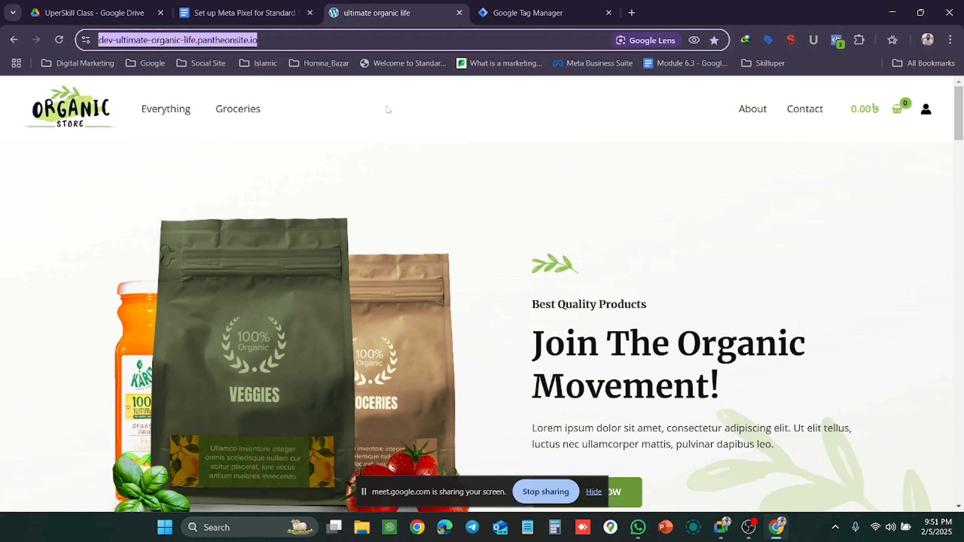
click(532, 4)
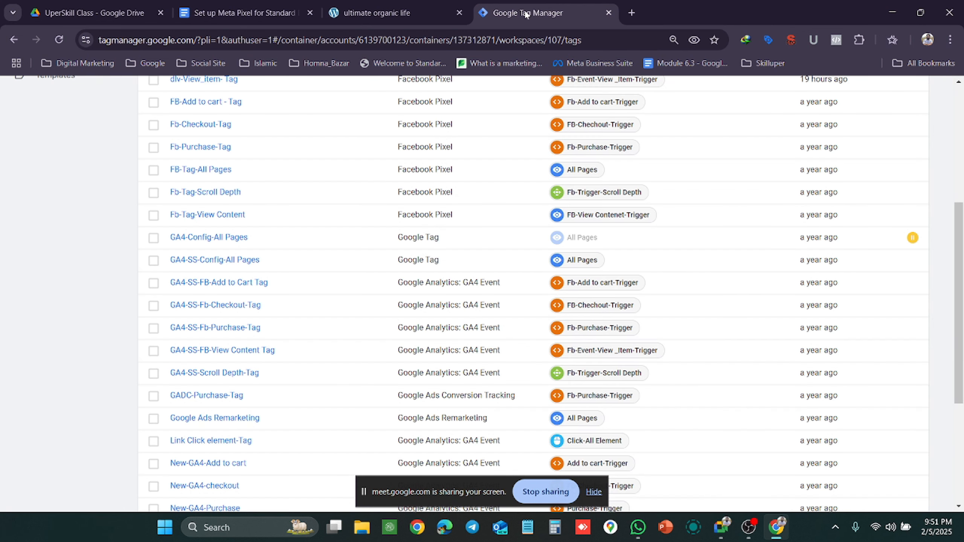
click(410, 7)
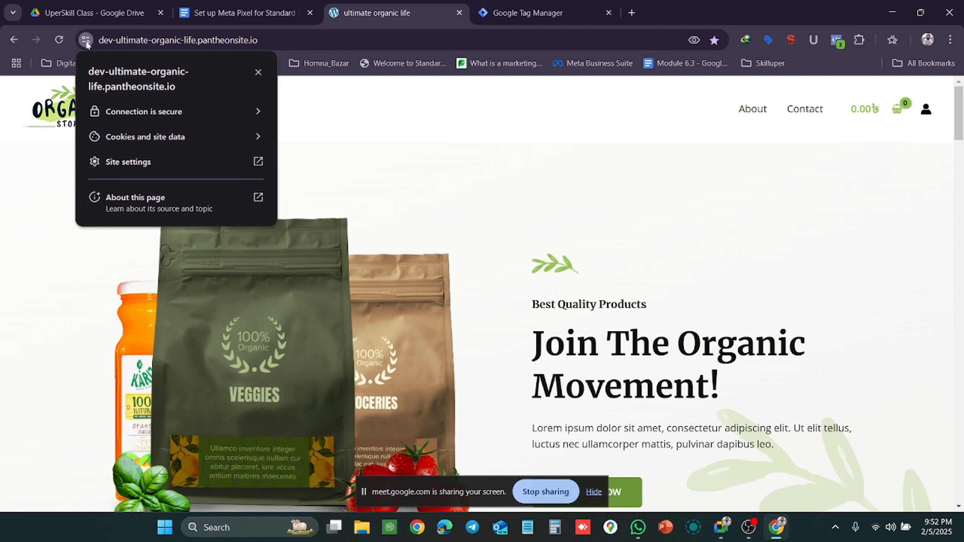
click(900, 186)
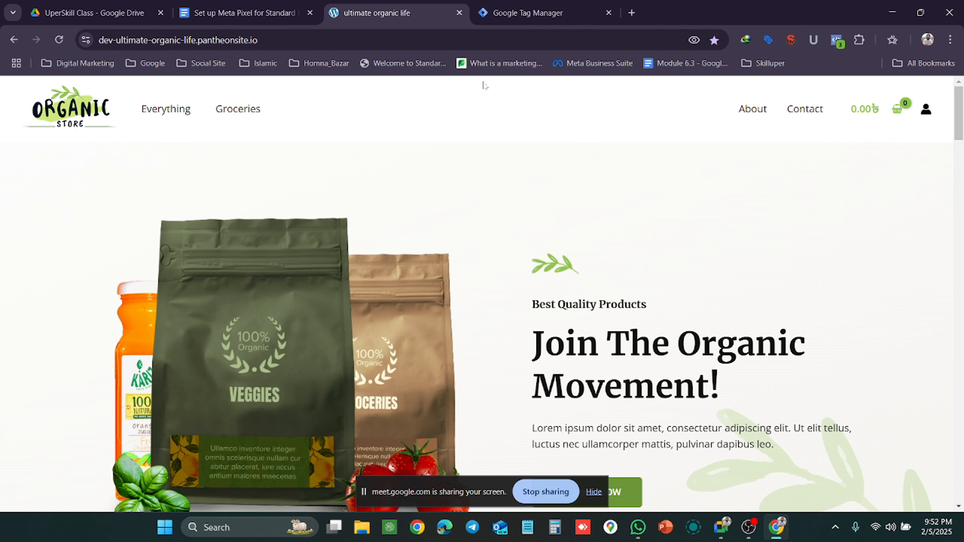
click(526, 12)
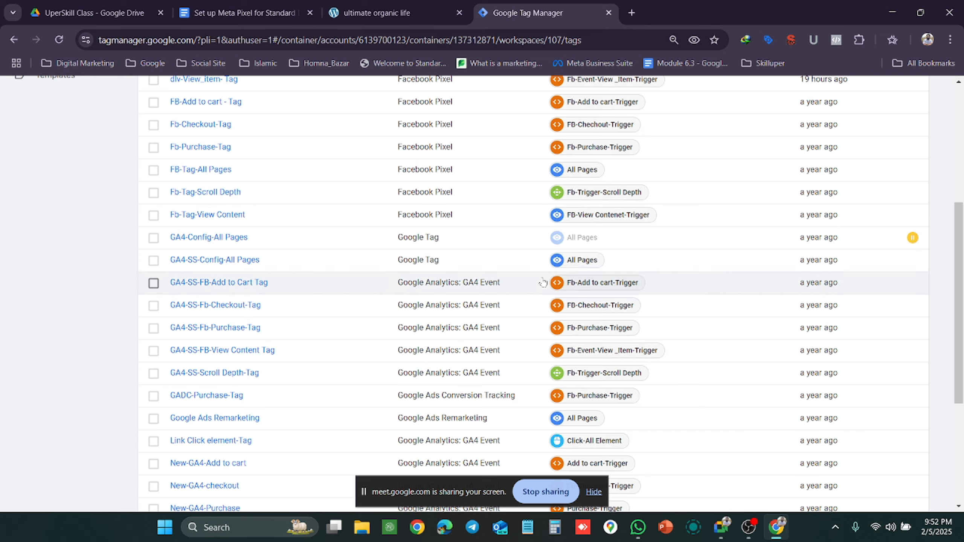
scroll(285, 288, up, 6)
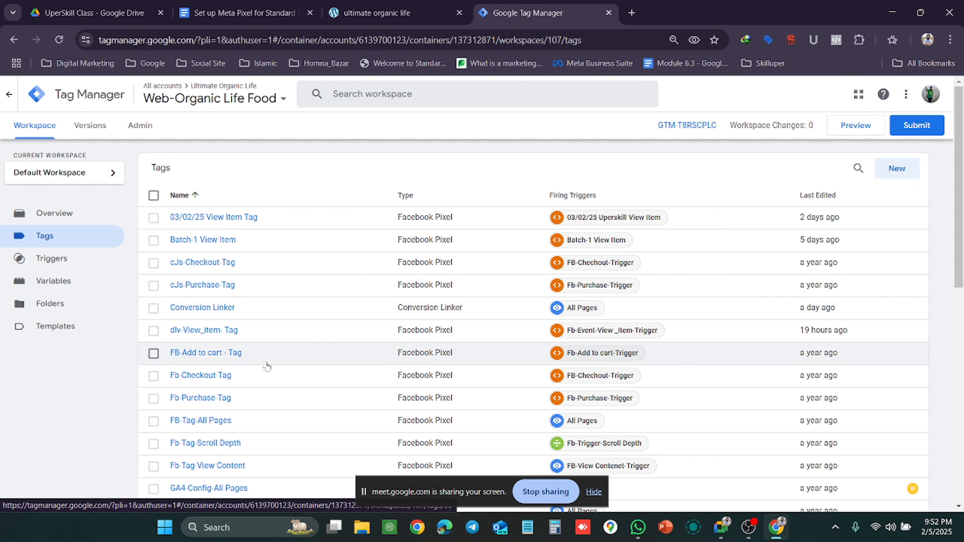
Show the Best Selling Products on the storefront's home page.
click(341, 17)
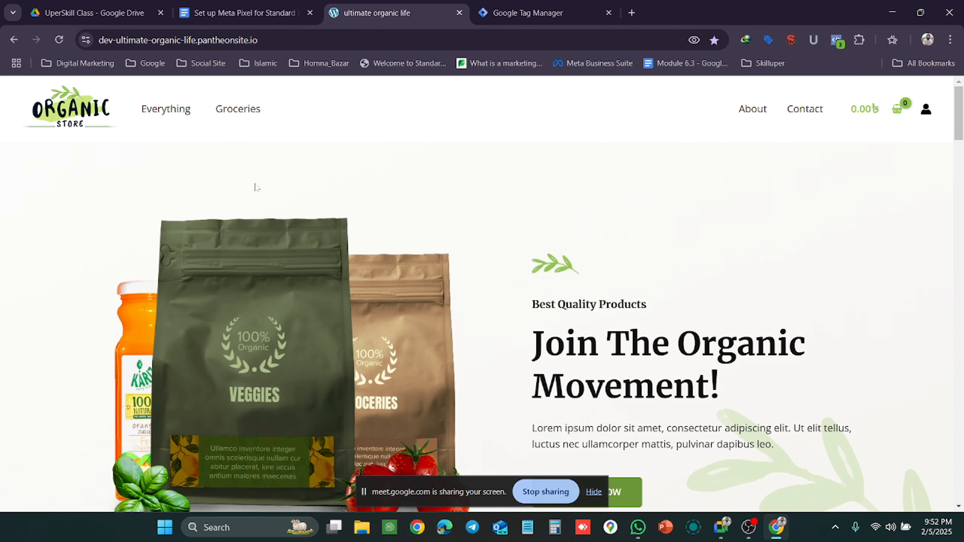
scroll(258, 188, down, 10)
scroll(309, 191, up, 2)
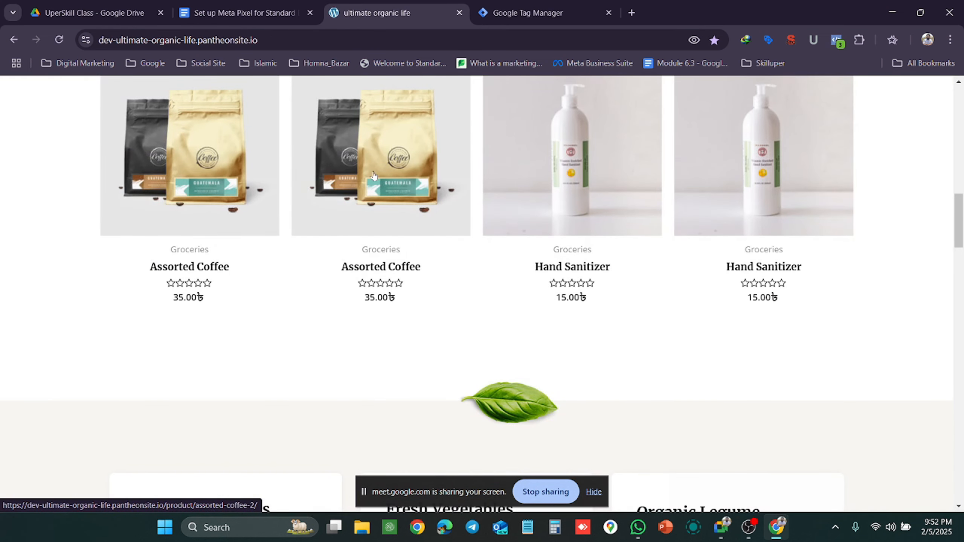
Create a new tag in Google Tag Manager with the Facebook Pixel tag type.
click(525, 4)
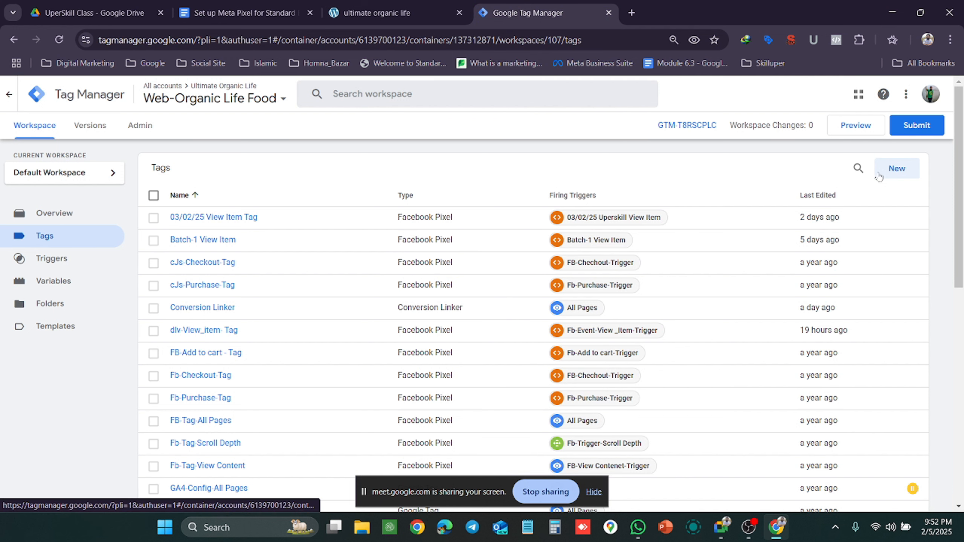
click(894, 171)
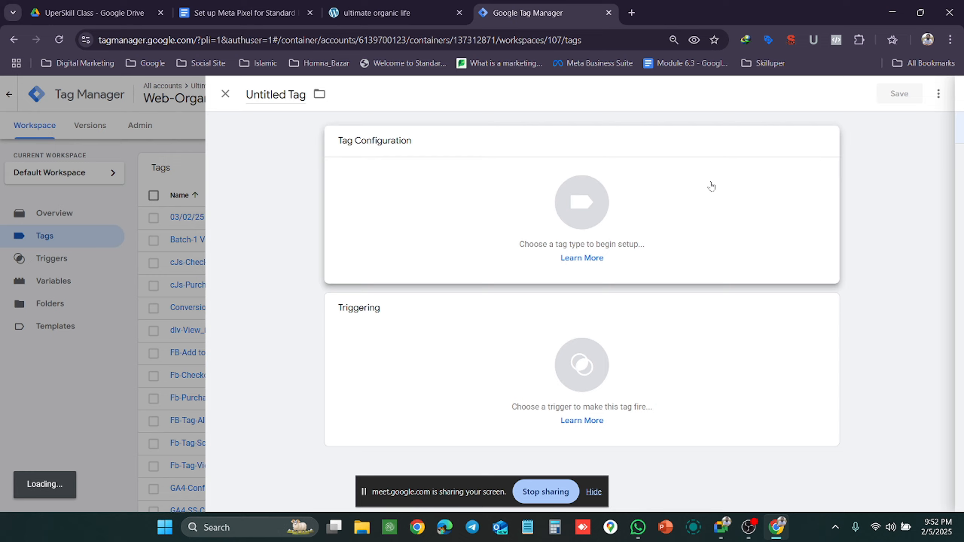
click(710, 185)
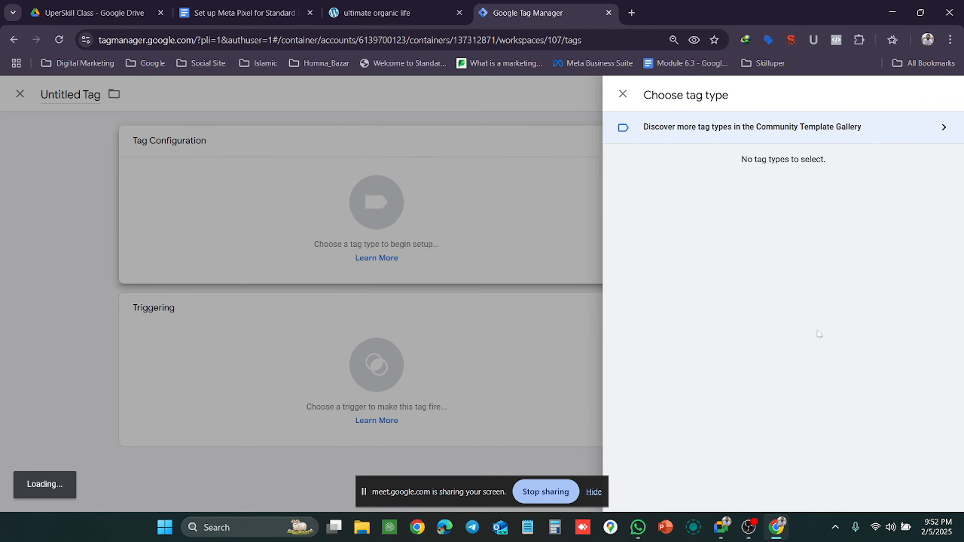
scroll(795, 301, down, 5)
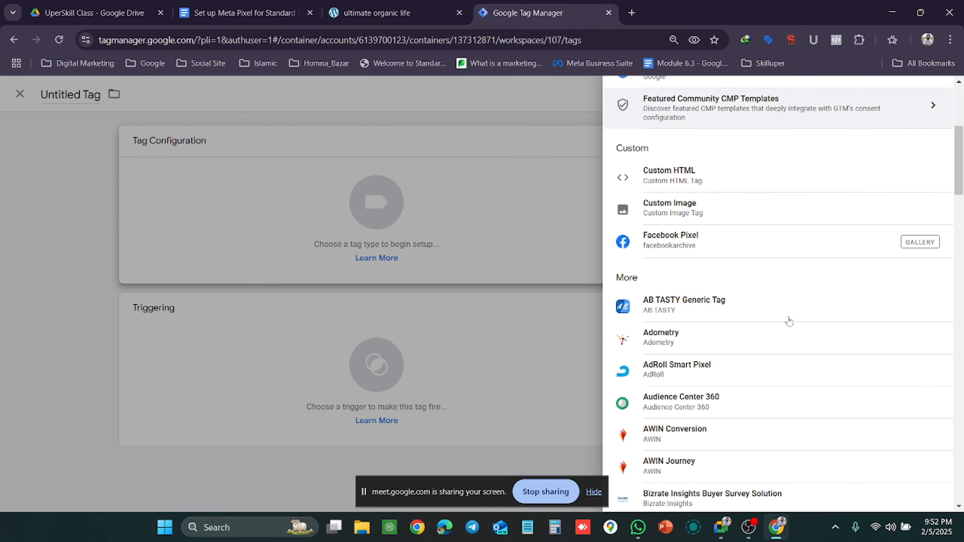
click(726, 254)
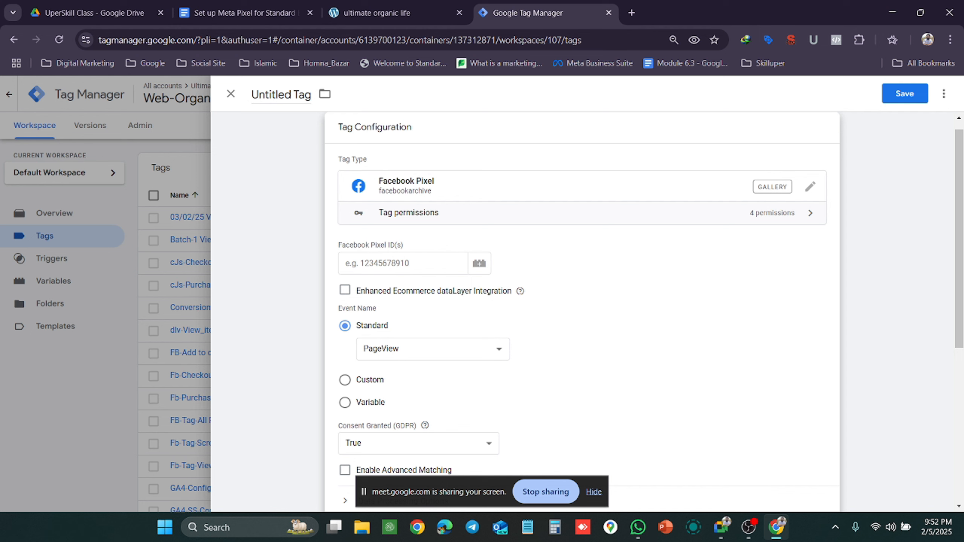
Set the tag's Facebook Pixel ID to the {{fb_Uperskill_Pixel ID}} variable and hide the screen-sharing notice.
click(402, 263)
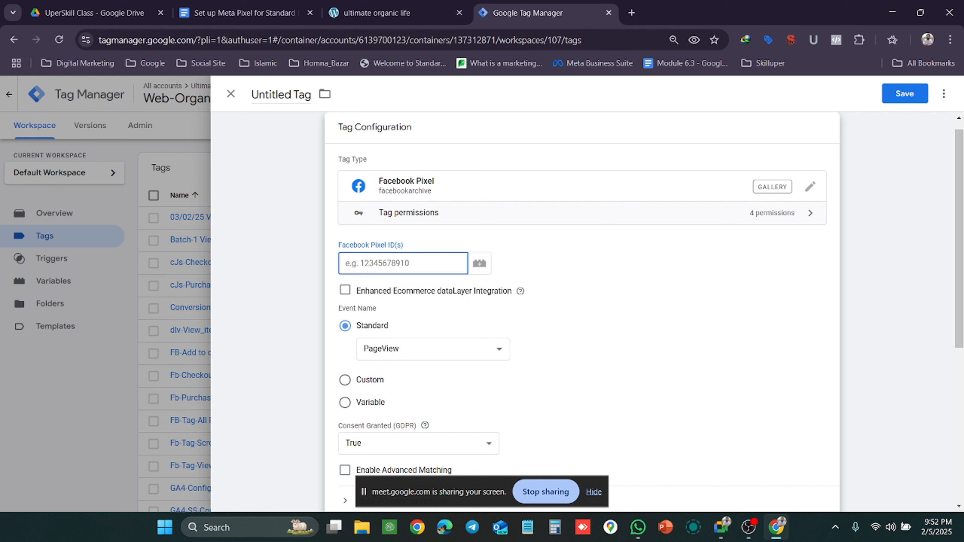
text({{)
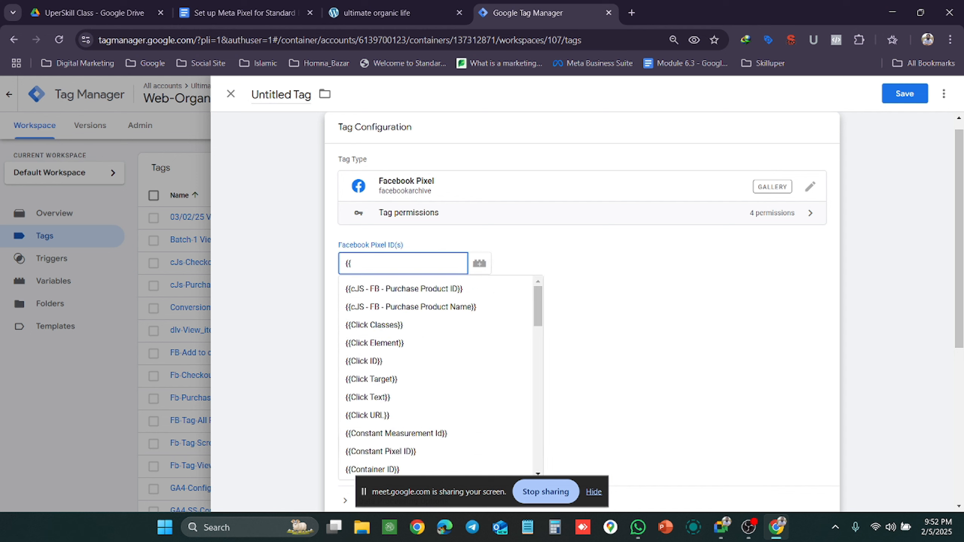
scroll(475, 314, down, 3)
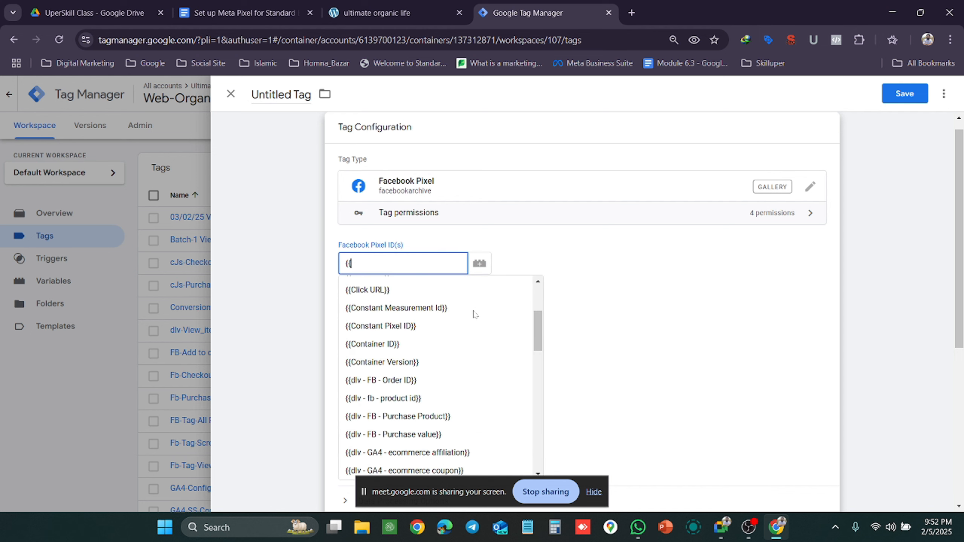
click(594, 491)
scroll(447, 365, down, 5)
scroll(446, 364, down, 5)
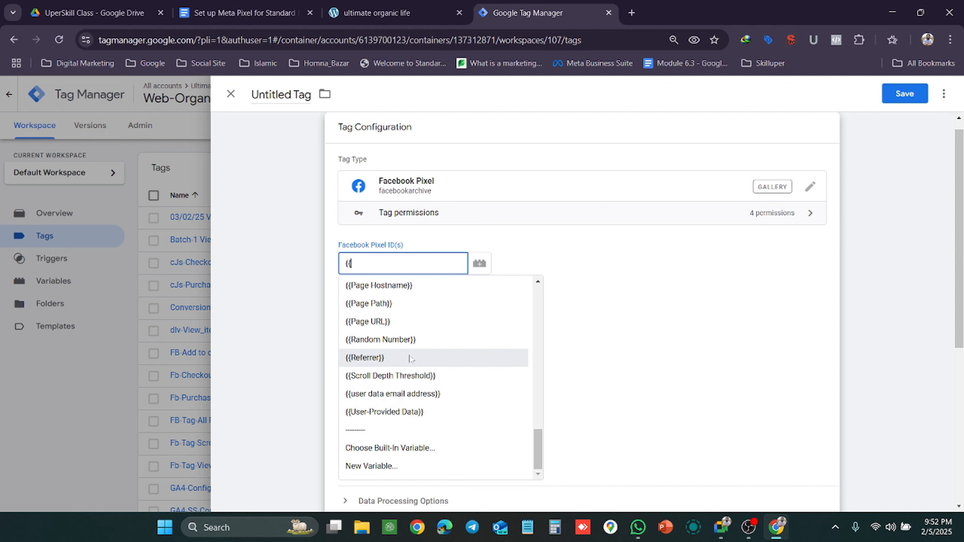
scroll(407, 359, up, 3)
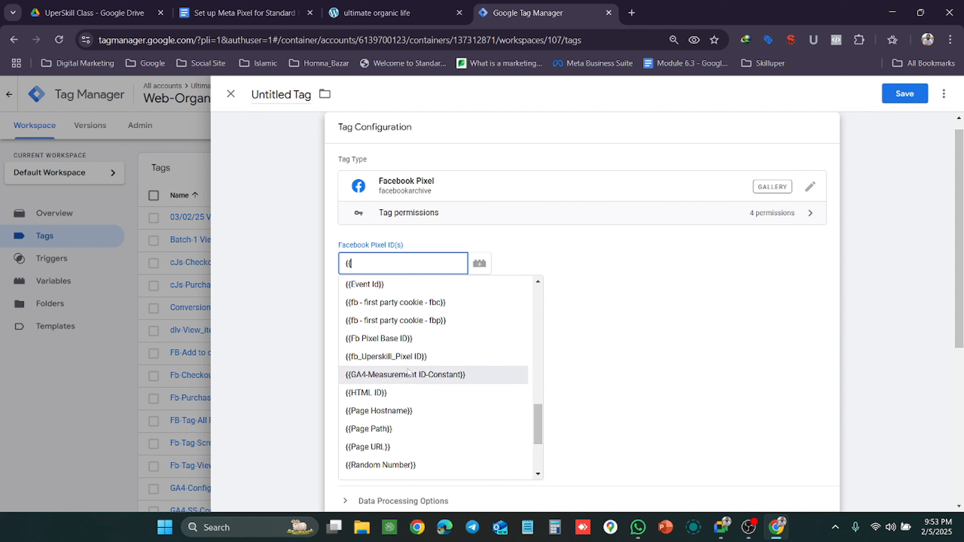
scroll(417, 406, up, 2)
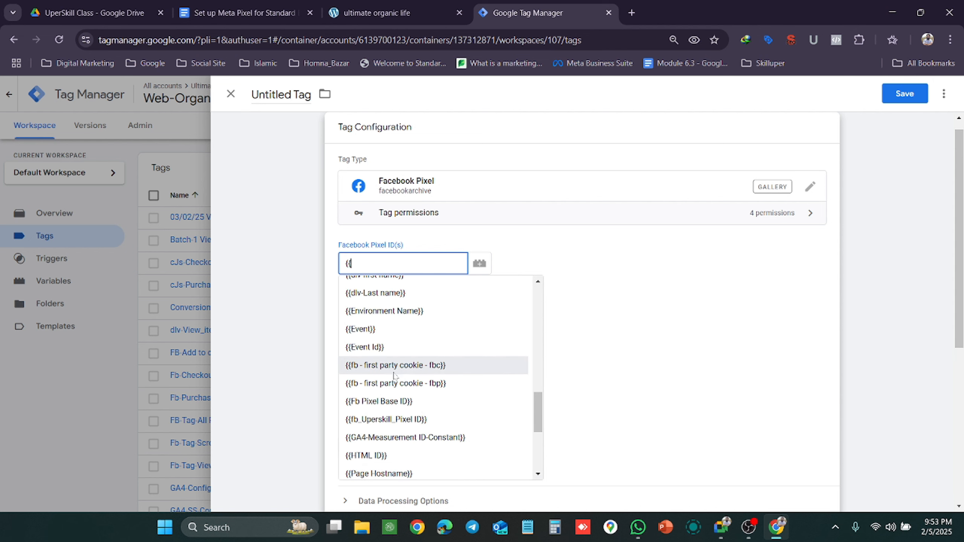
scroll(402, 350, down, 2)
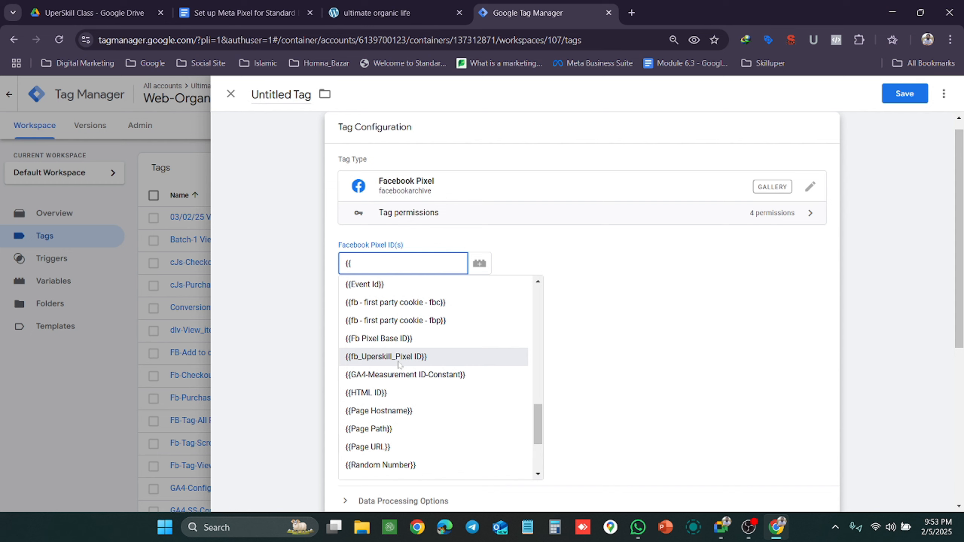
click(399, 357)
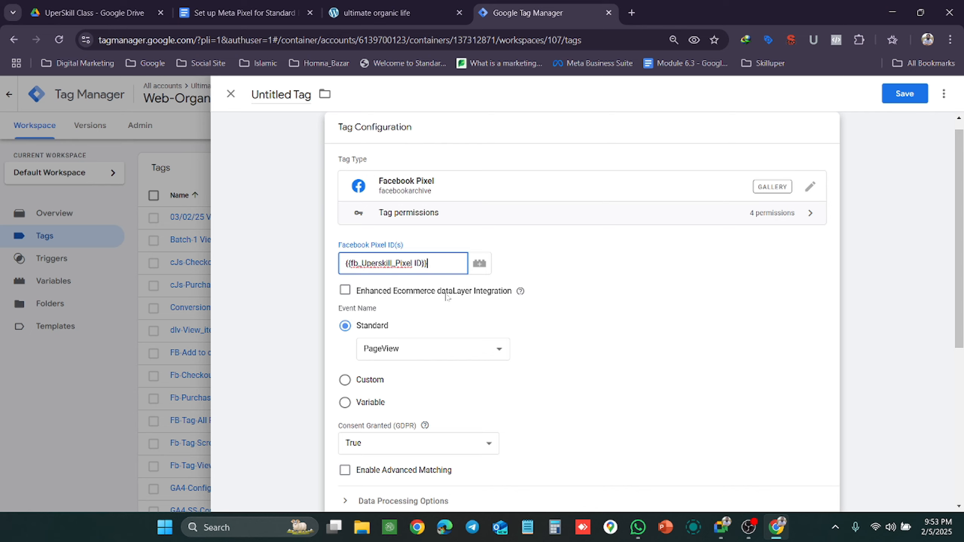
Set the Facebook Pixel tag's standard event to AddToCart.
scroll(444, 296, down, 1)
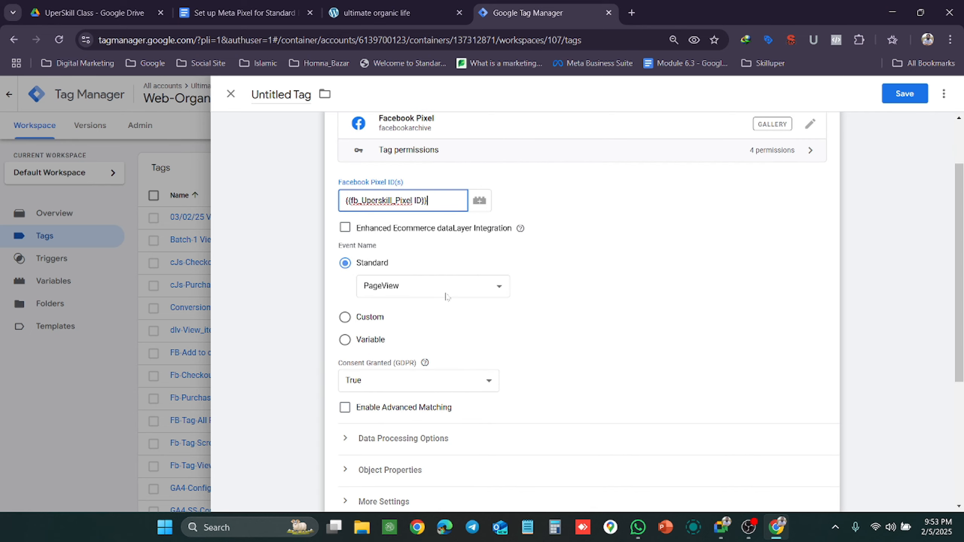
scroll(446, 296, down, 2)
scroll(446, 296, up, 1)
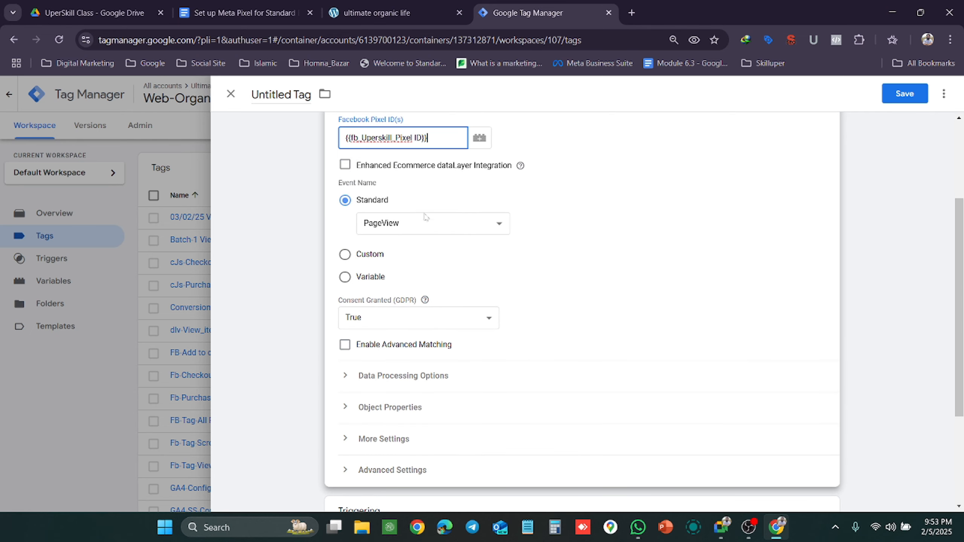
click(424, 231)
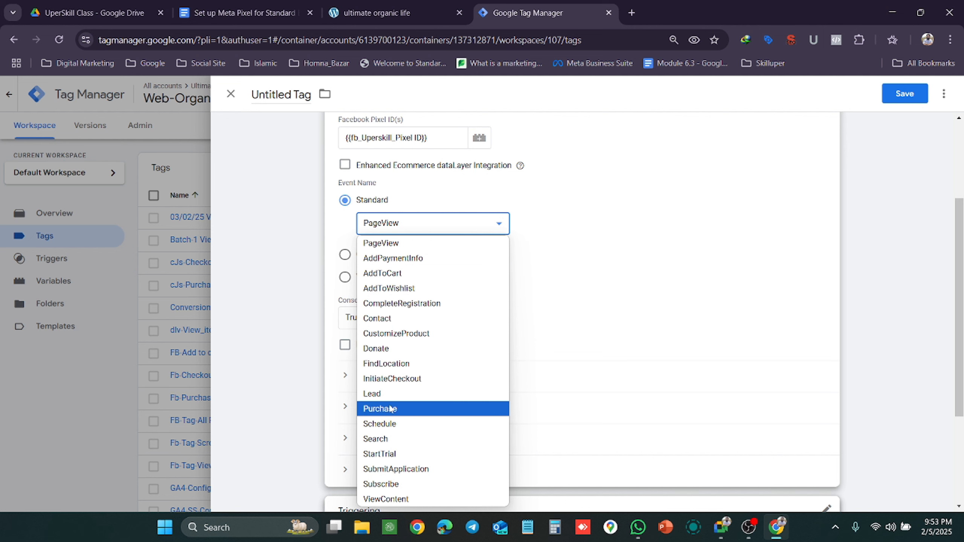
click(404, 274)
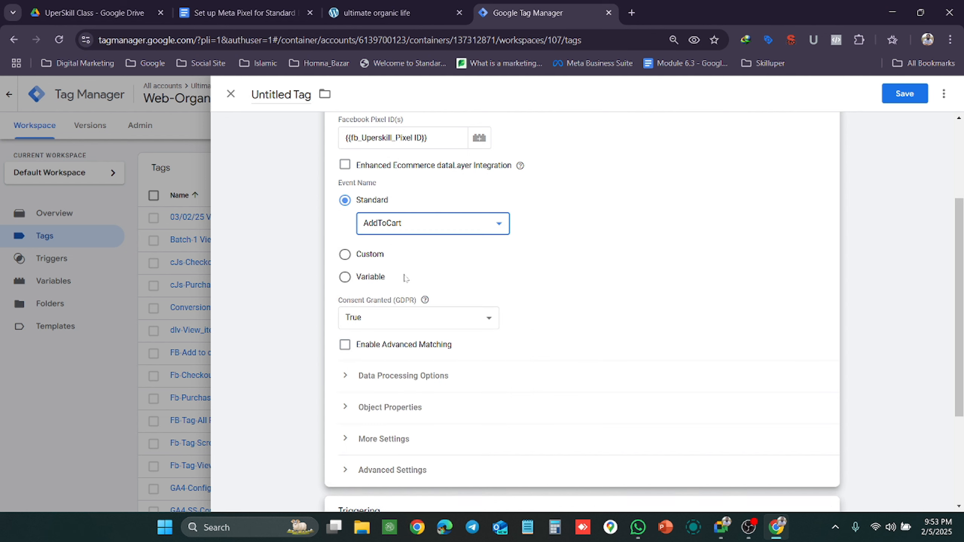
scroll(549, 353, down, 3)
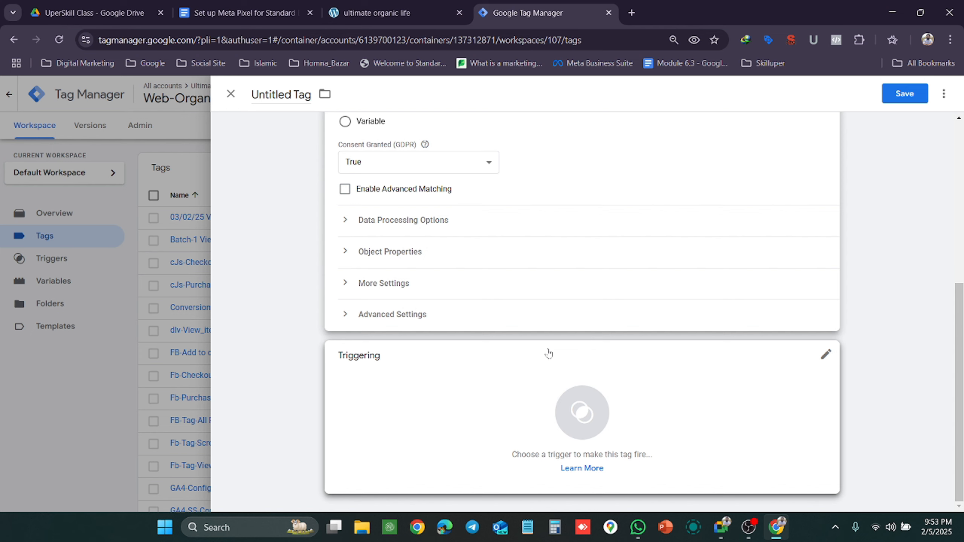
scroll(547, 353, up, 3)
click(431, 193)
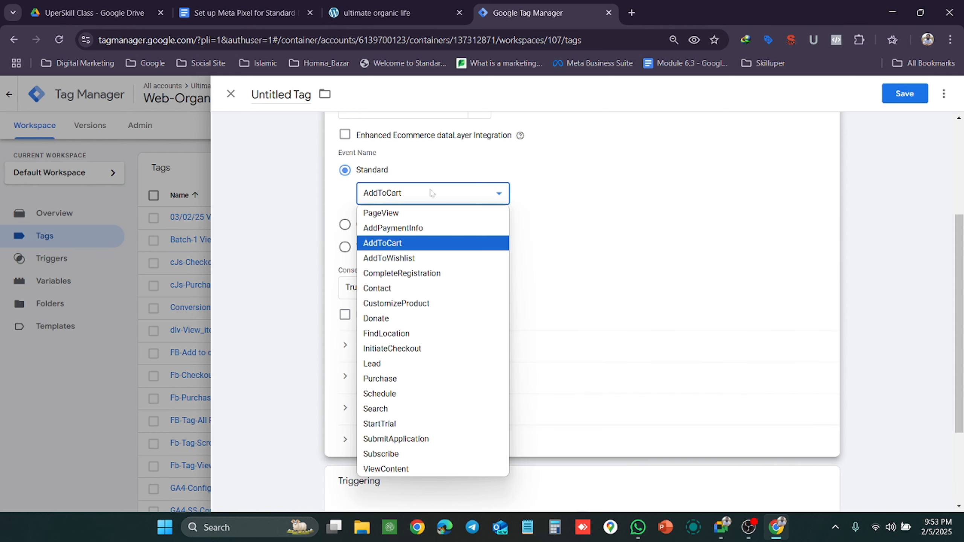
click(406, 246)
Switch to the storefront and open the Hand Sanitizer product from Best Selling Products.
click(396, 13)
scroll(721, 156, up, 8)
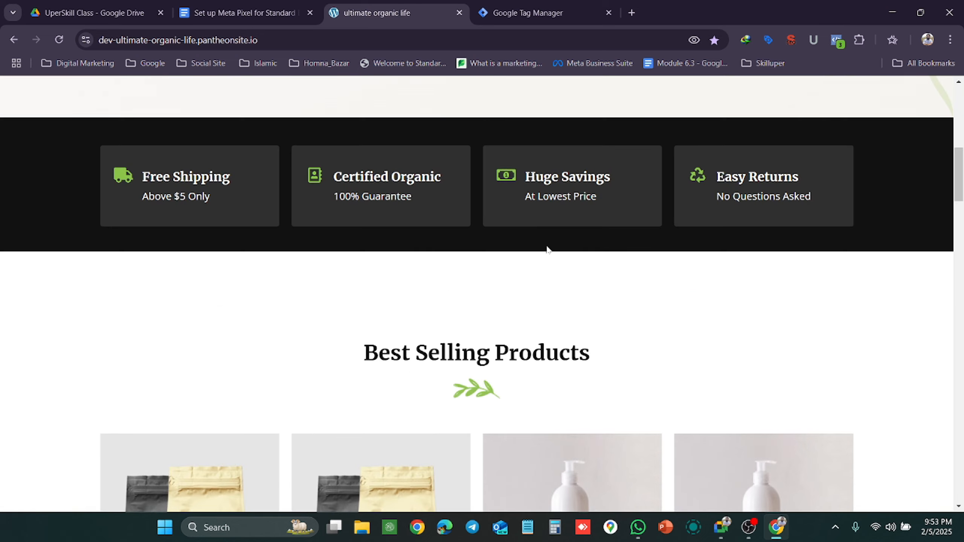
scroll(546, 249, down, 8)
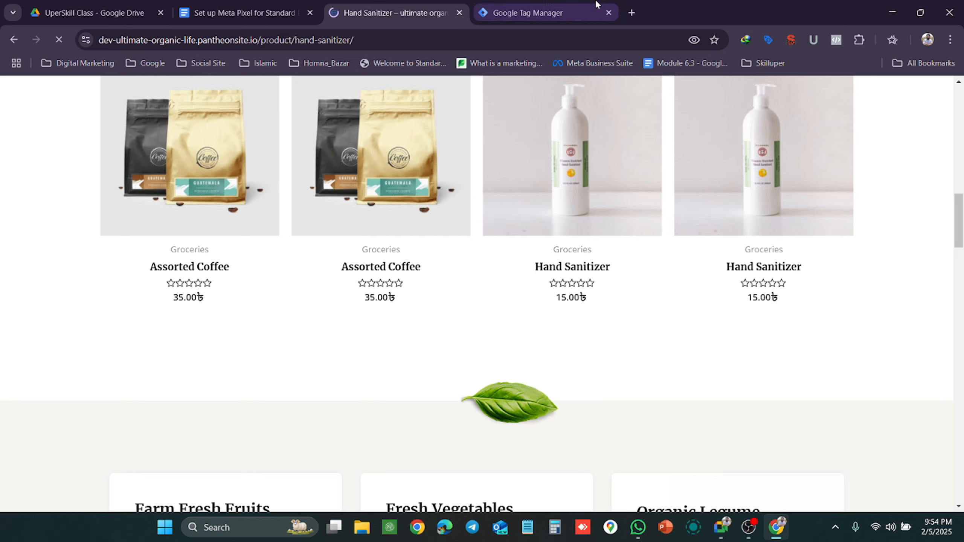
Compare the tag's standard event options with the add-to-cart option on the Hand Sanitizer product page.
click(527, 12)
click(443, 194)
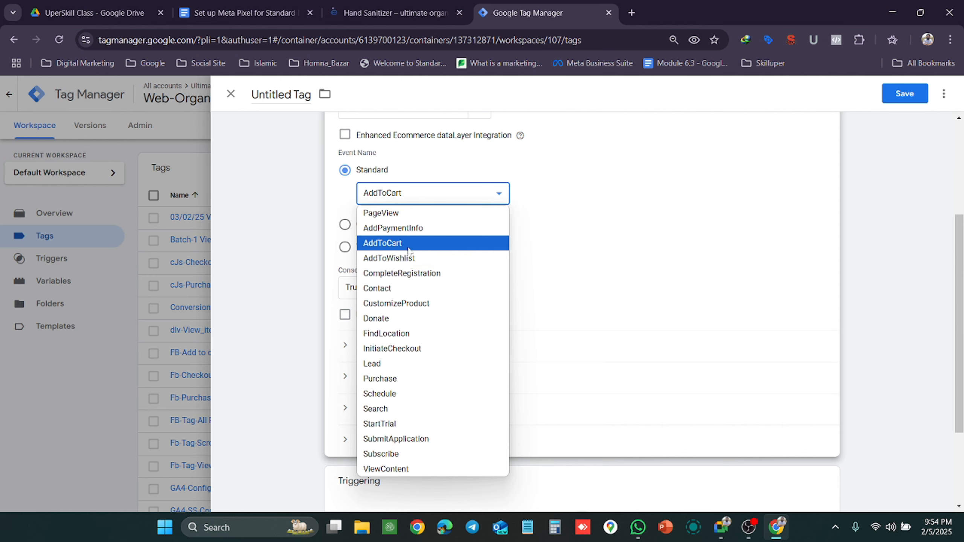
click(530, 8)
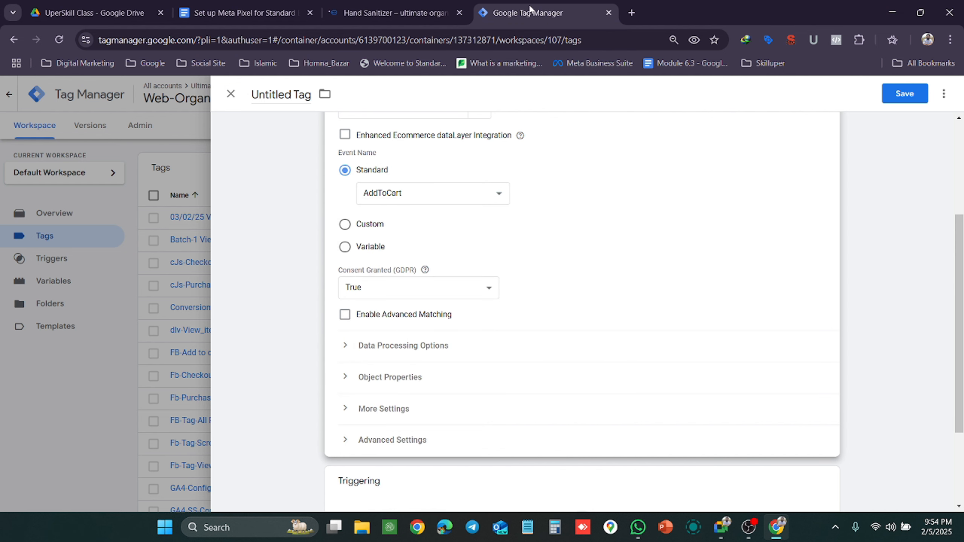
click(395, 13)
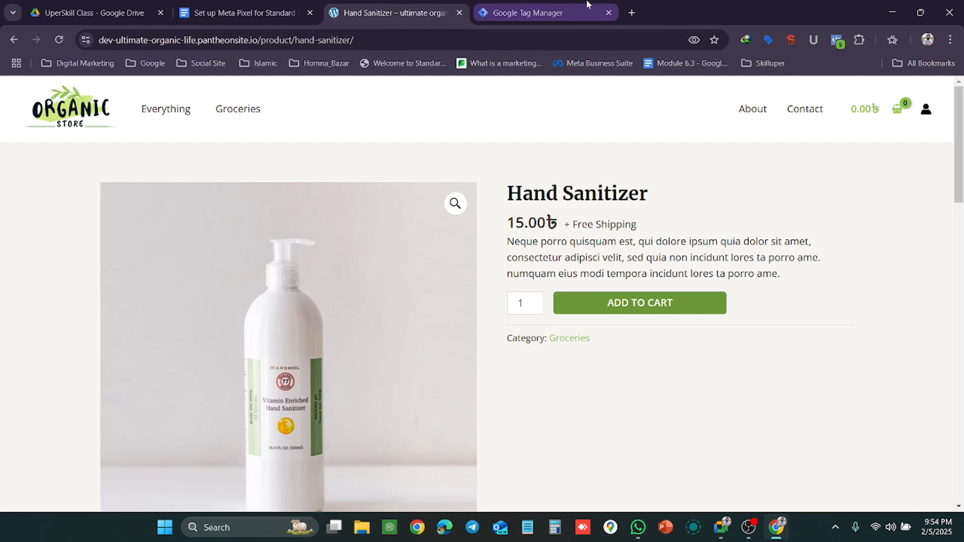
click(507, 8)
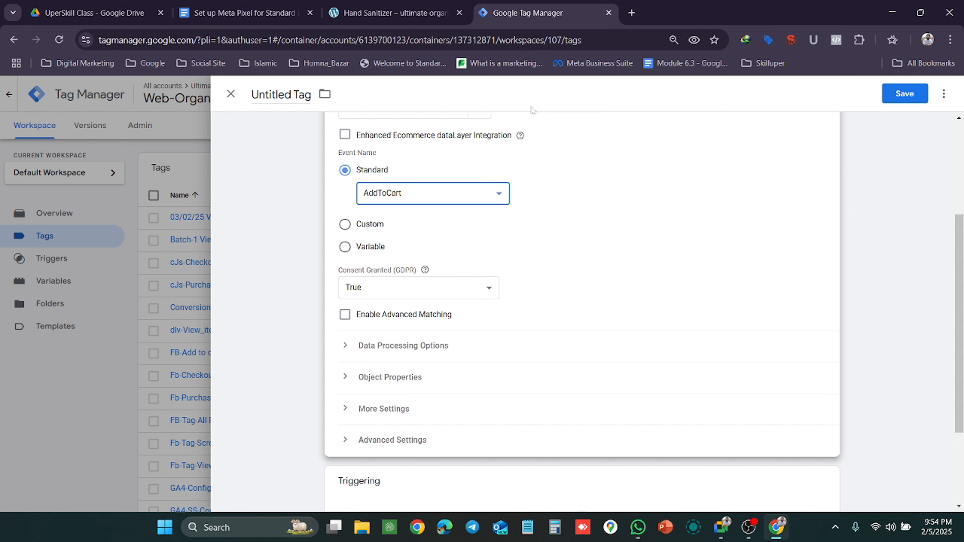
Try All Pages as the AddToCart tag's firing trigger and remove it again.
click(446, 195)
click(446, 197)
scroll(436, 224, down, 3)
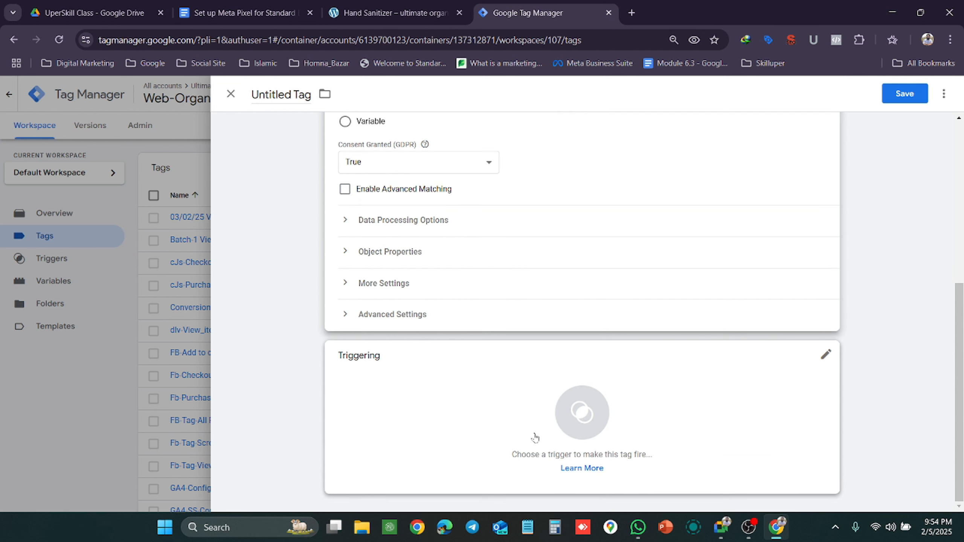
click(571, 426)
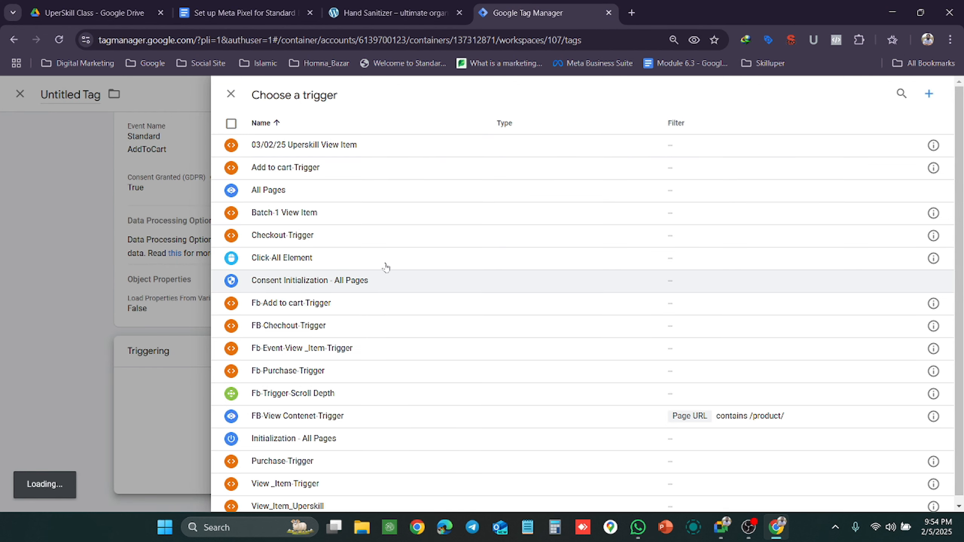
click(307, 190)
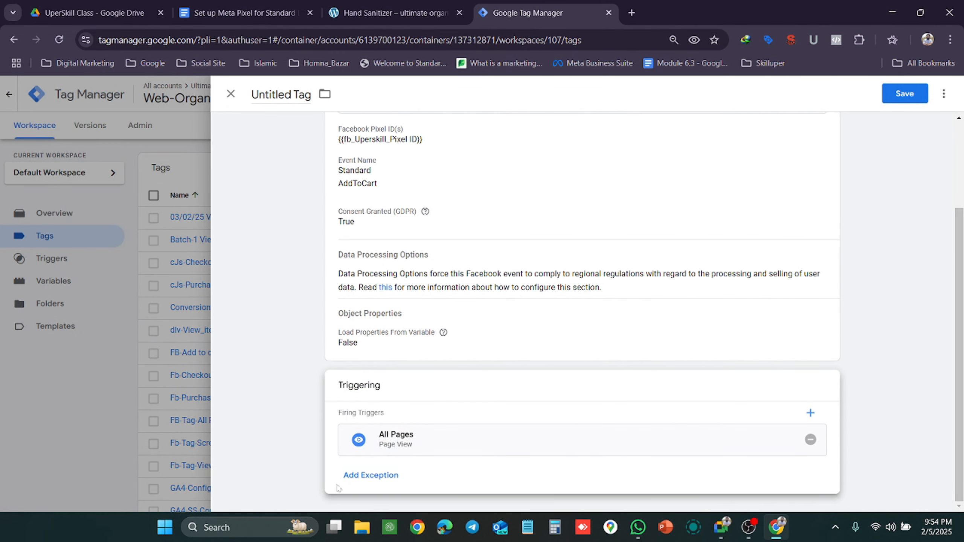
click(811, 440)
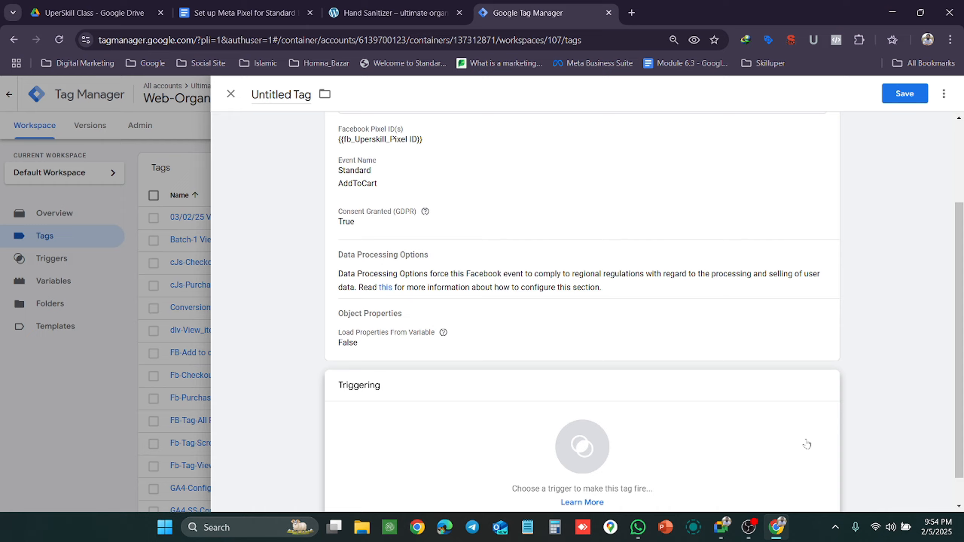
Look through the existing triggers that could fire the AddToCart tag.
click(582, 443)
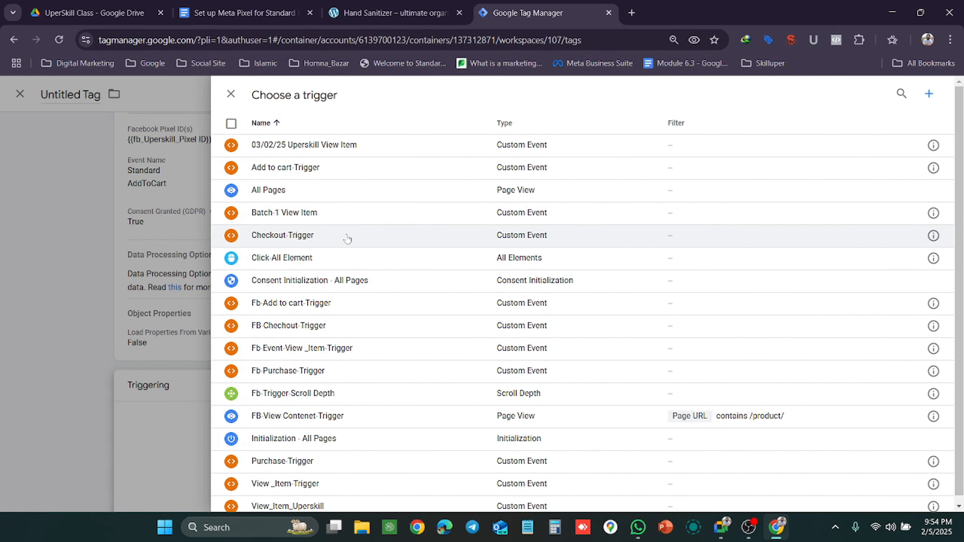
scroll(355, 243, down, 1)
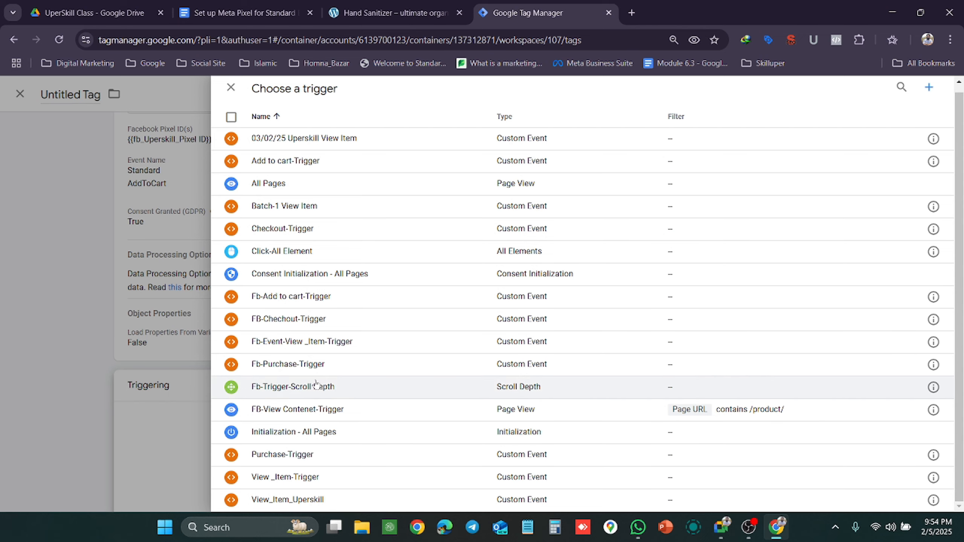
scroll(309, 353, up, 1)
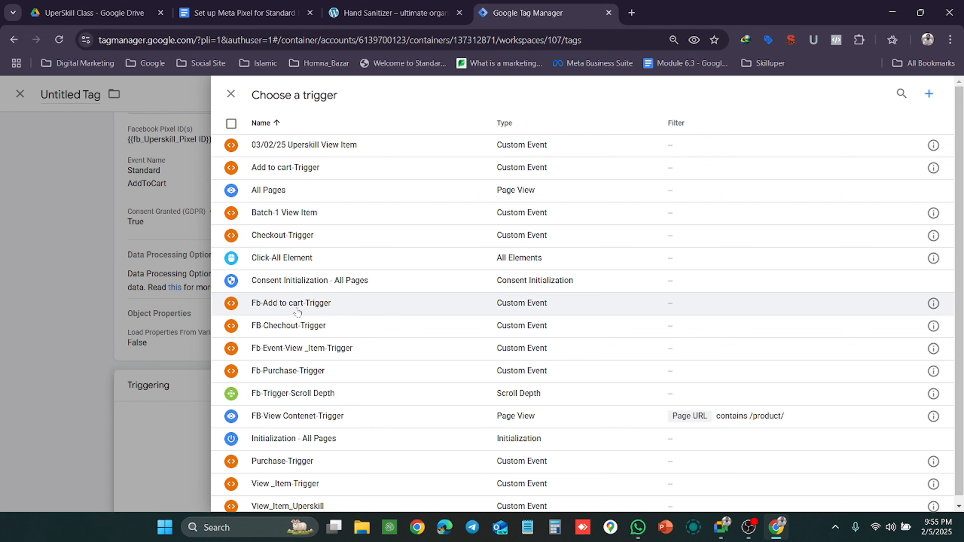
click(171, 388)
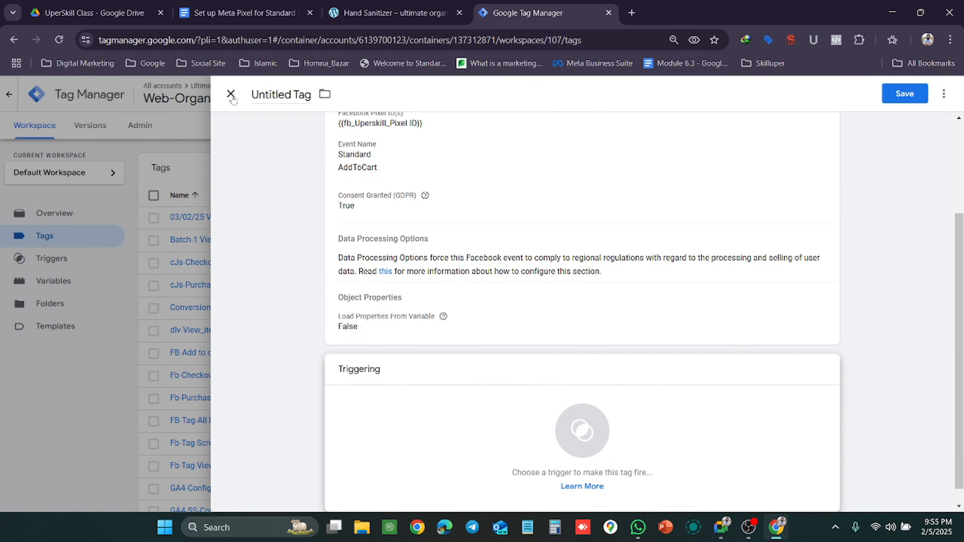
click(476, 399)
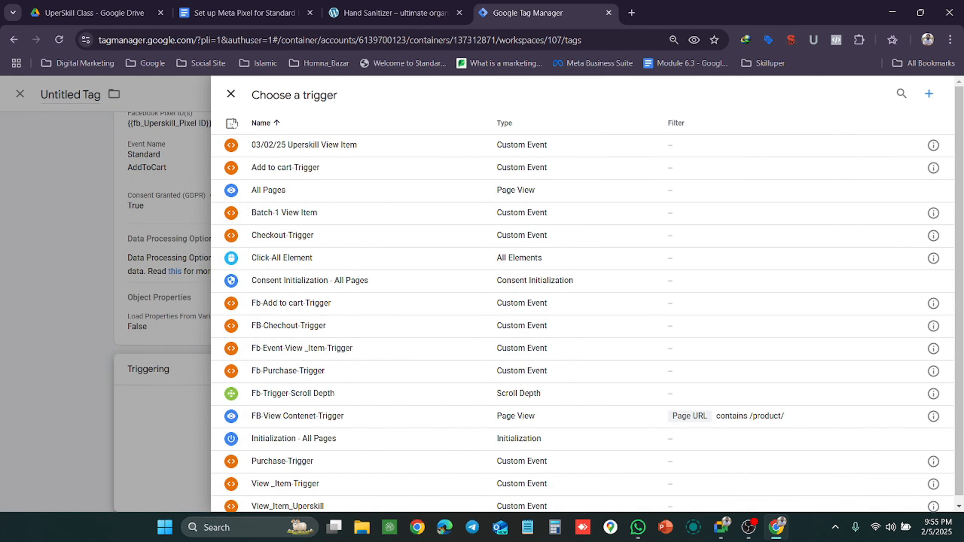
Close the untitled AddToCart tag and discard its unsaved changes.
click(229, 94)
click(231, 94)
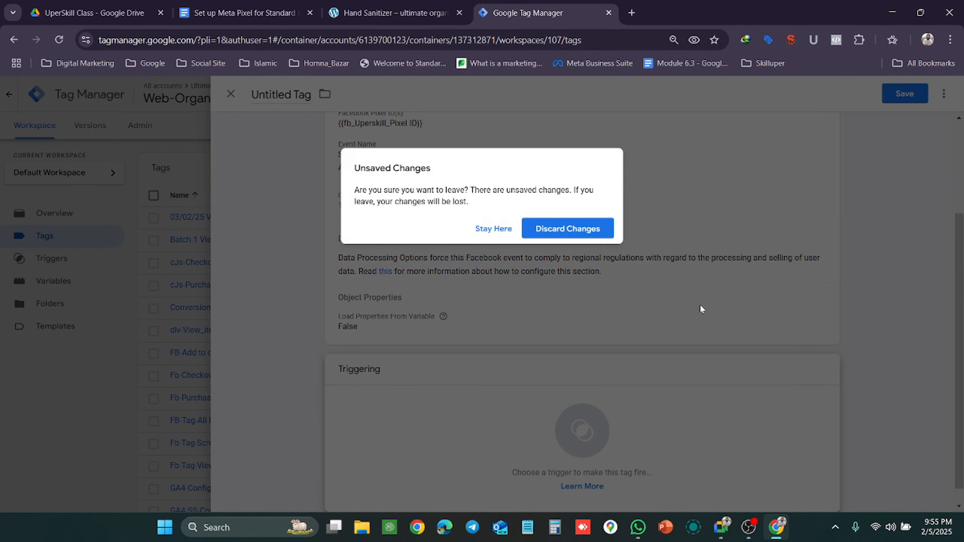
click(554, 230)
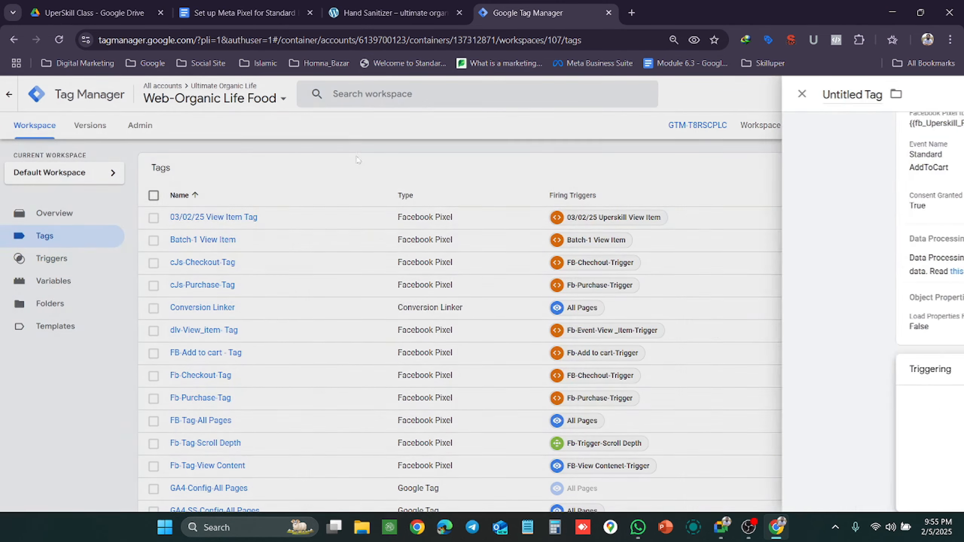
Start a new trigger of type Custom Event and discard it without entering an event name.
click(62, 261)
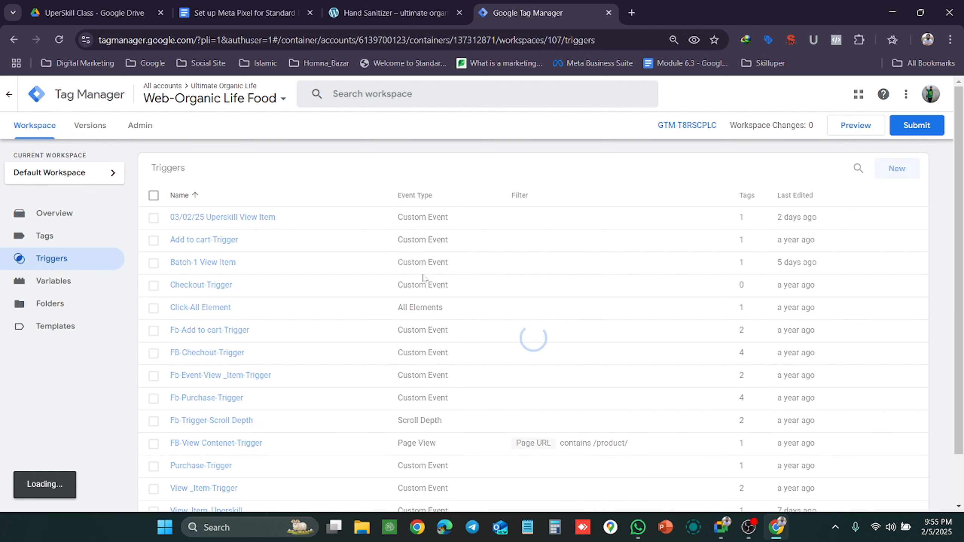
click(911, 175)
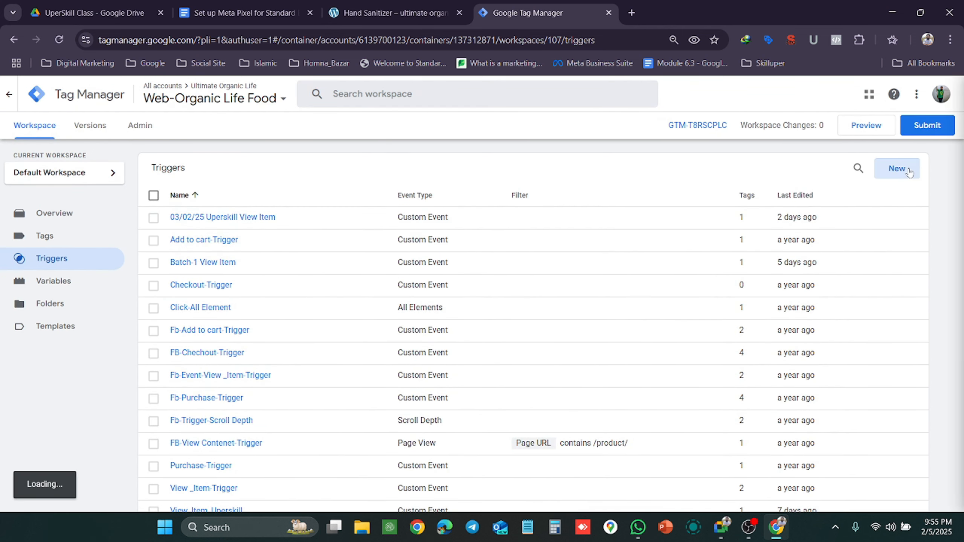
click(613, 234)
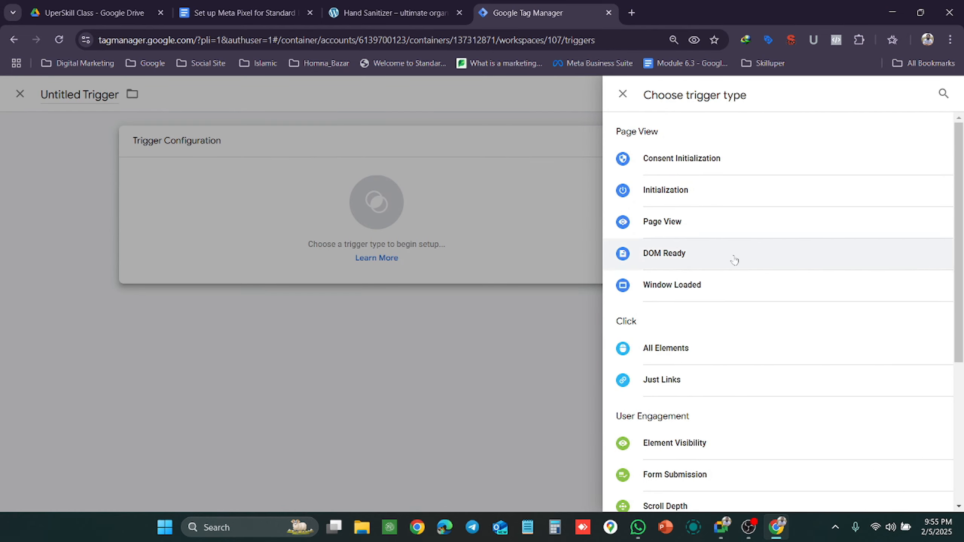
scroll(679, 377, down, 5)
click(679, 376)
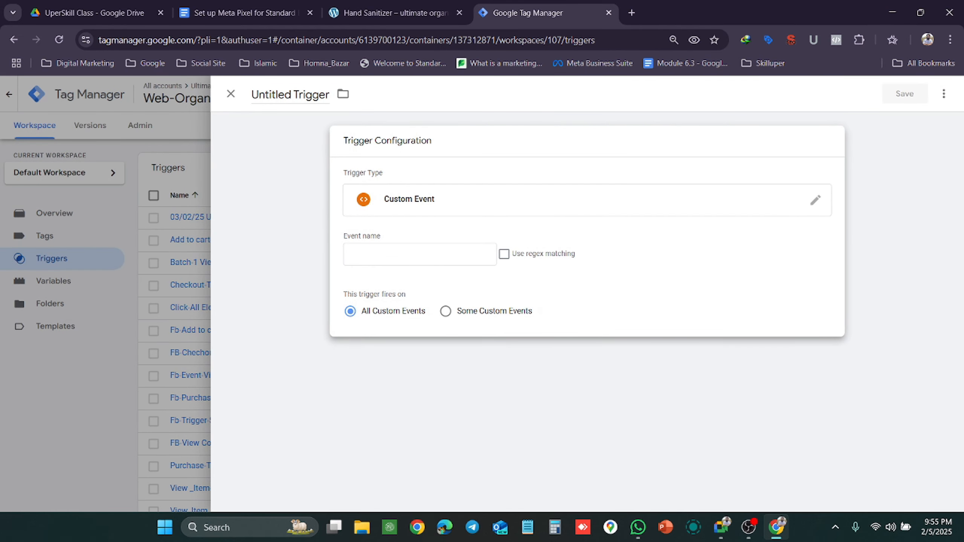
click(419, 254)
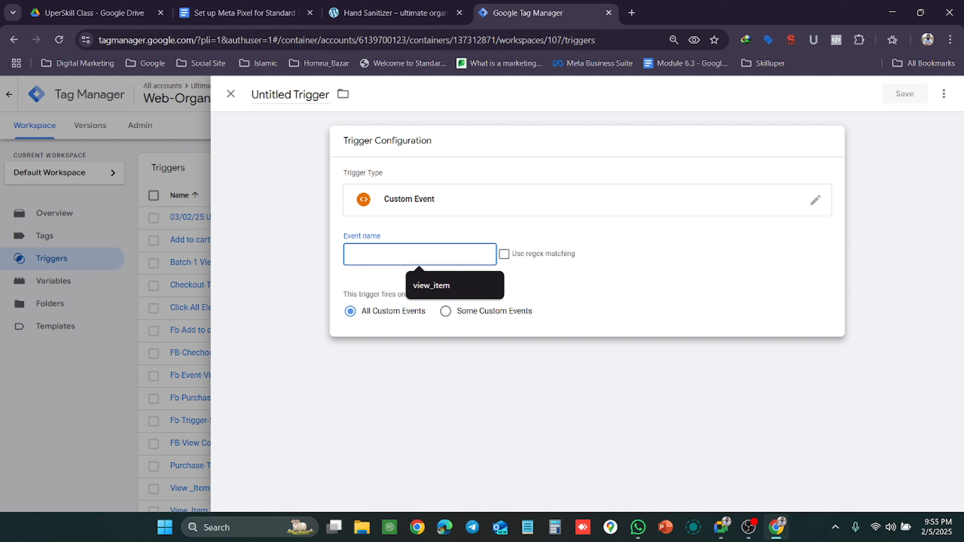
click(231, 93)
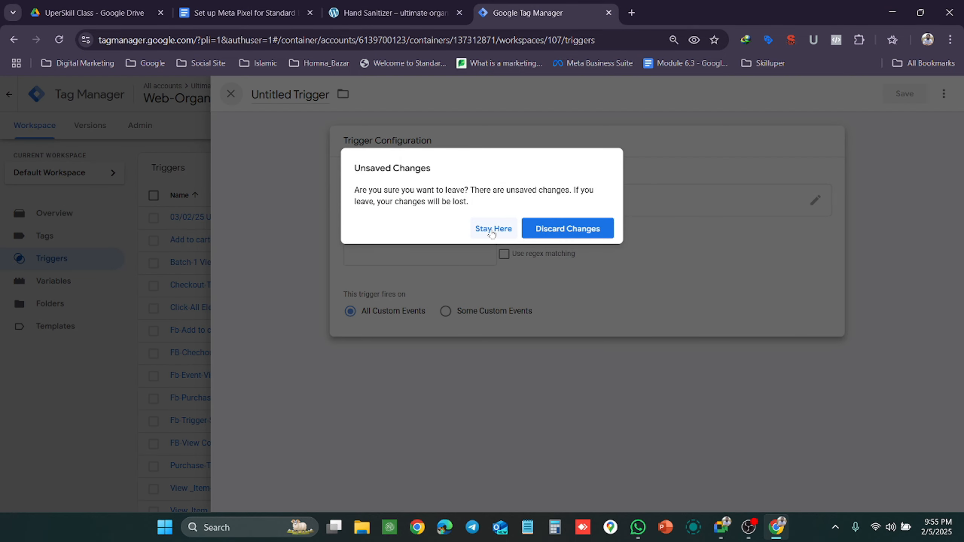
click(569, 230)
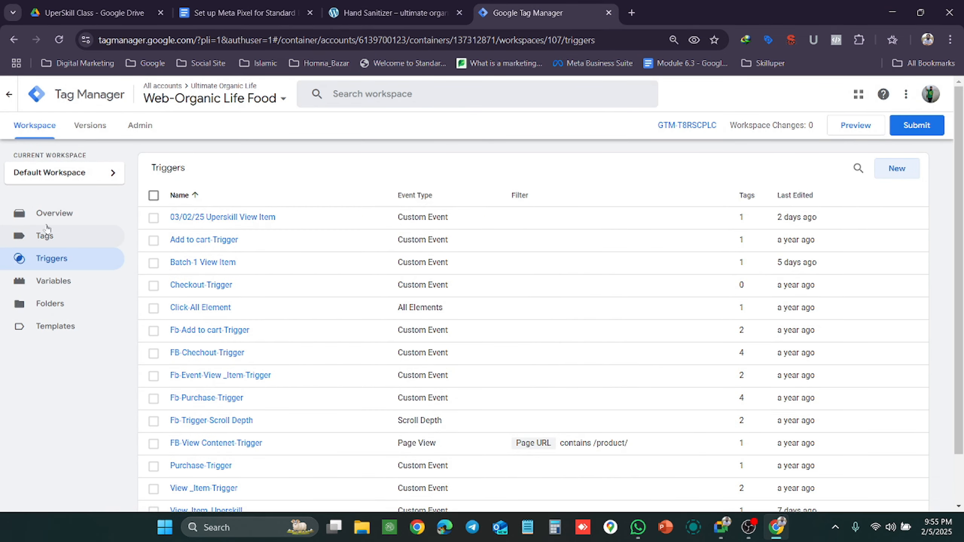
Publish the workspace to the Live environment as a new version without a name or description, and close the version details.
click(51, 213)
click(916, 125)
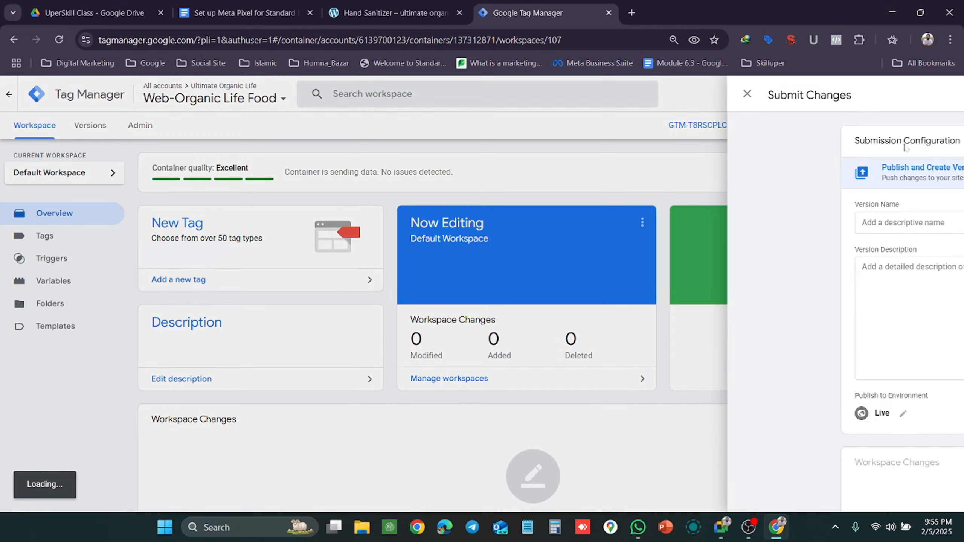
click(923, 94)
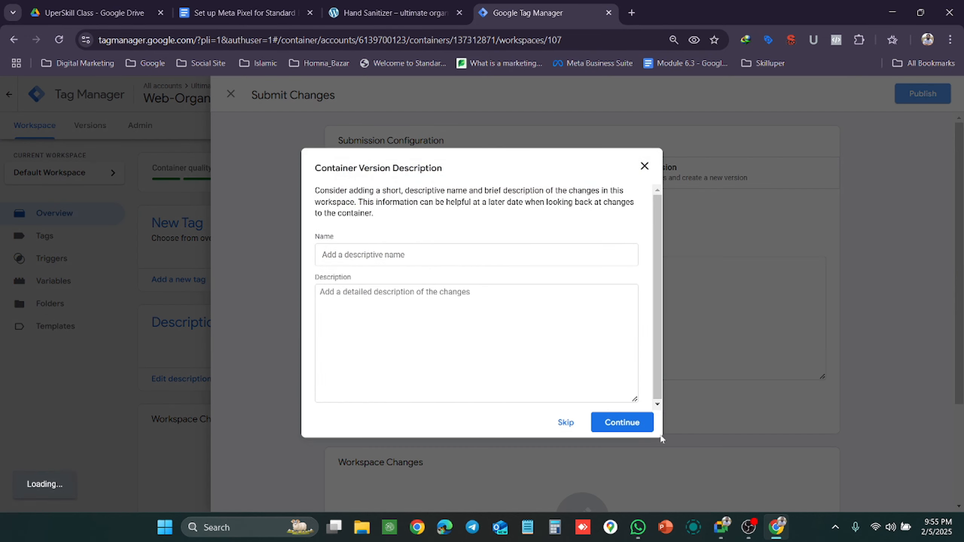
click(616, 421)
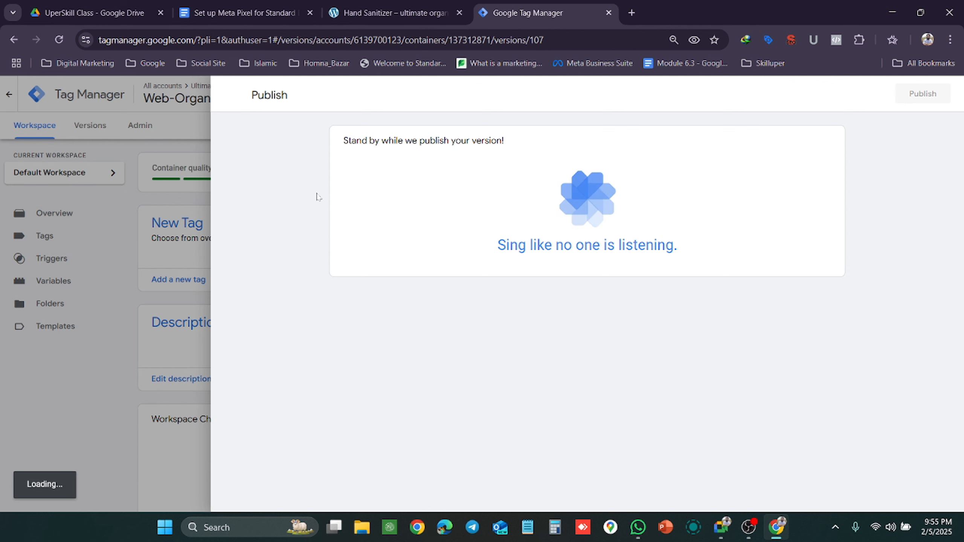
click(230, 94)
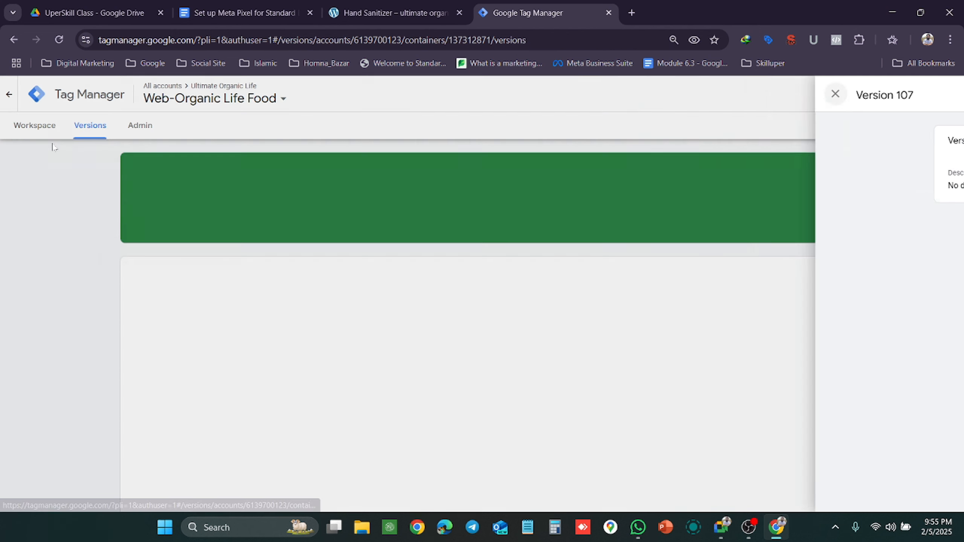
click(57, 132)
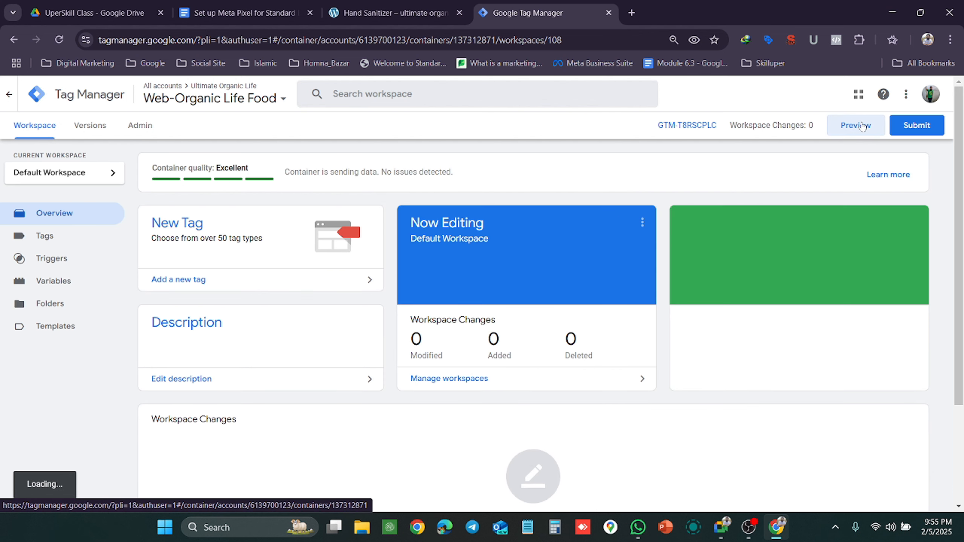
click(856, 126)
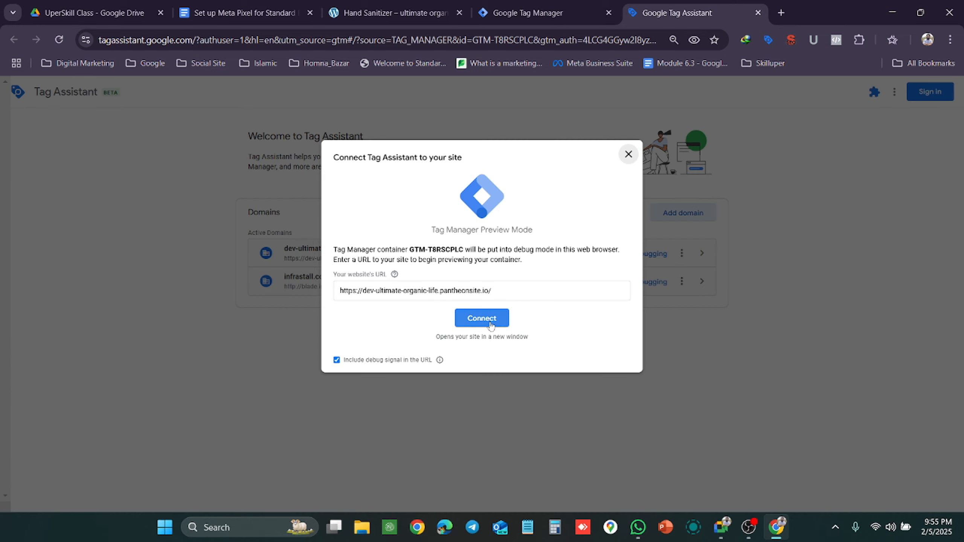
click(491, 325)
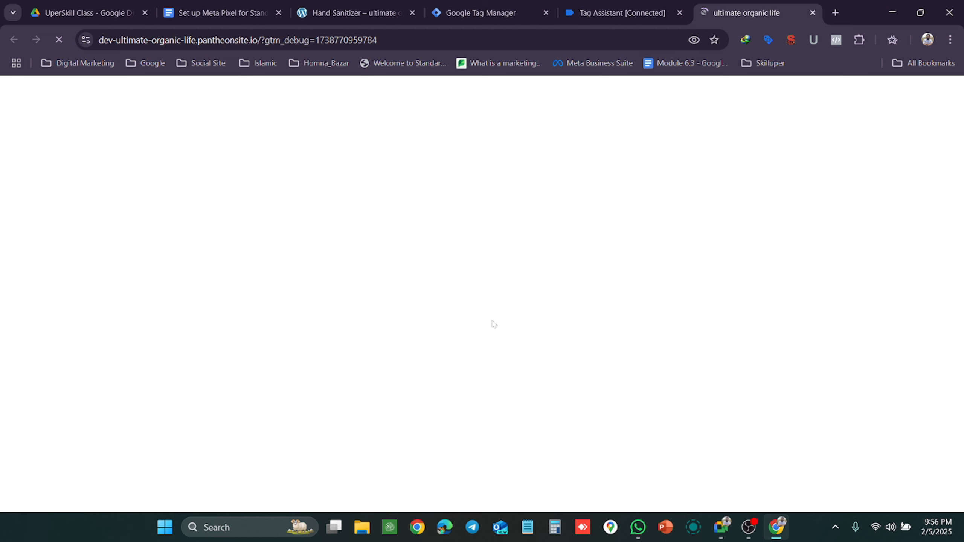
click(622, 13)
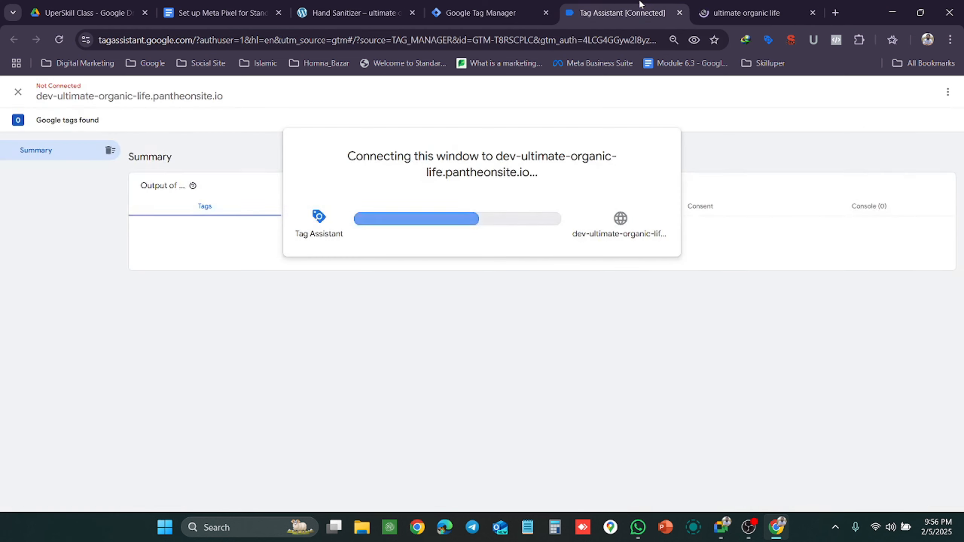
click(765, 5)
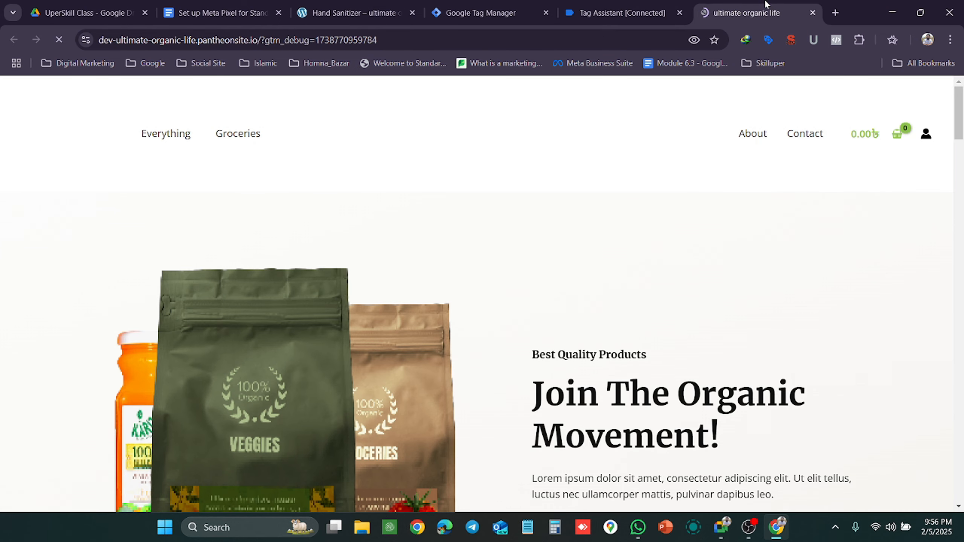
click(759, 4)
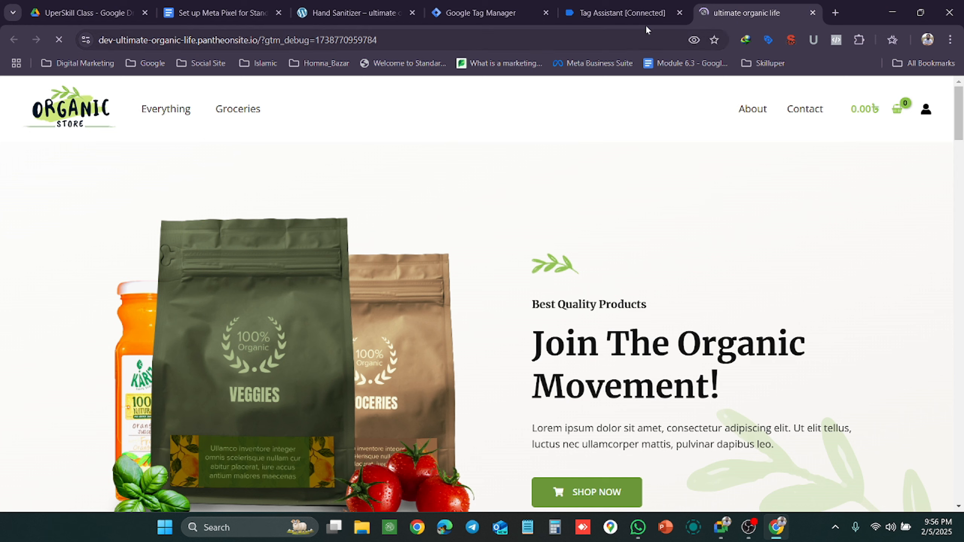
click(640, 12)
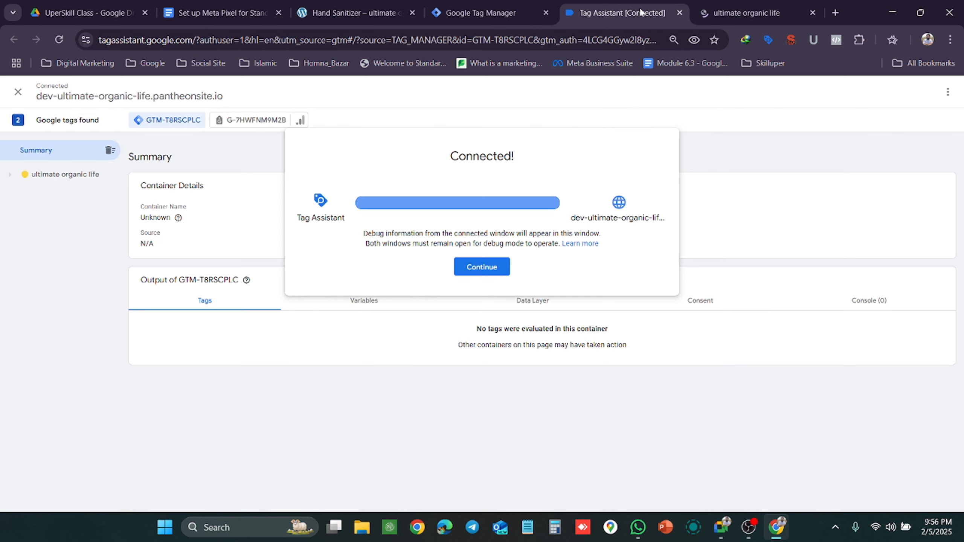
click(487, 268)
Check which events and fired tags Tag Assistant records while browsing the storefront home page down to Trending Products.
click(746, 3)
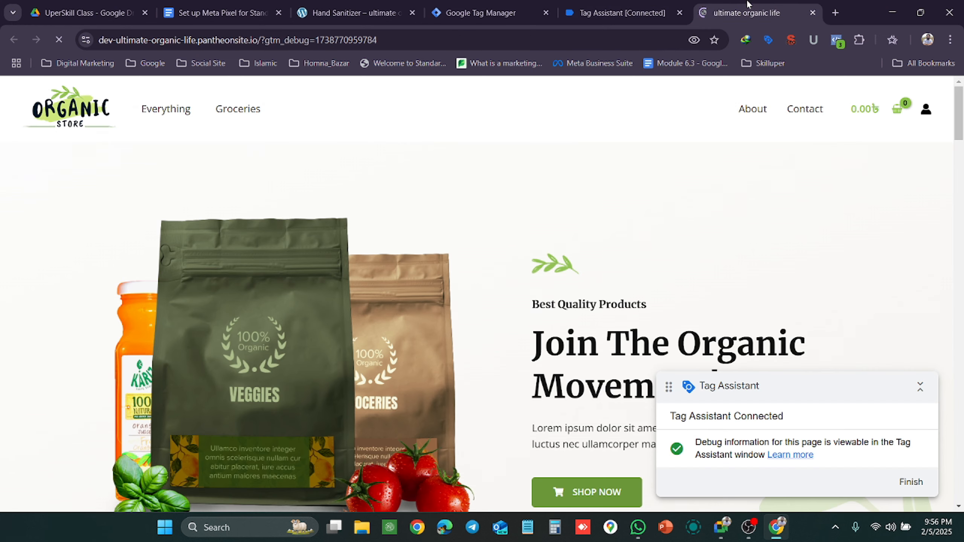
click(618, 11)
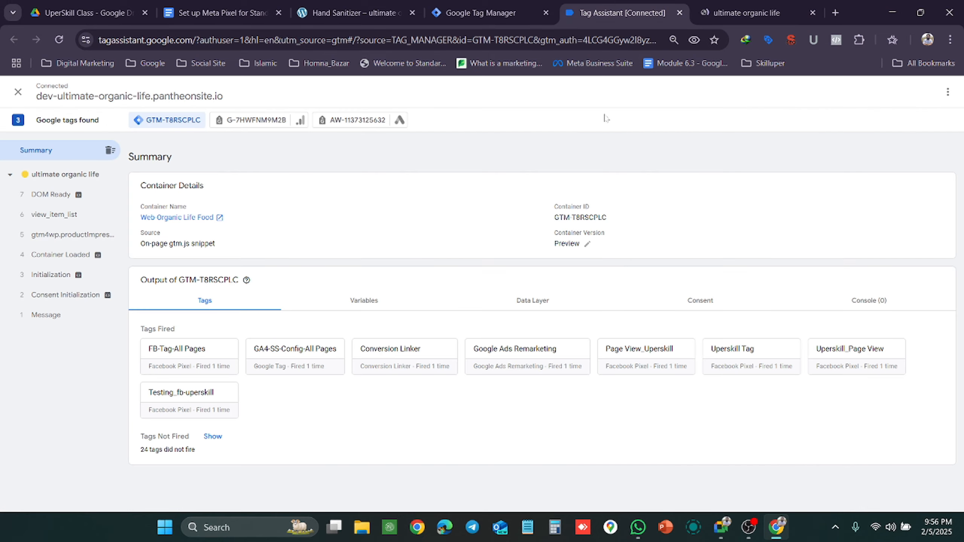
click(750, 14)
scroll(579, 334, down, 20)
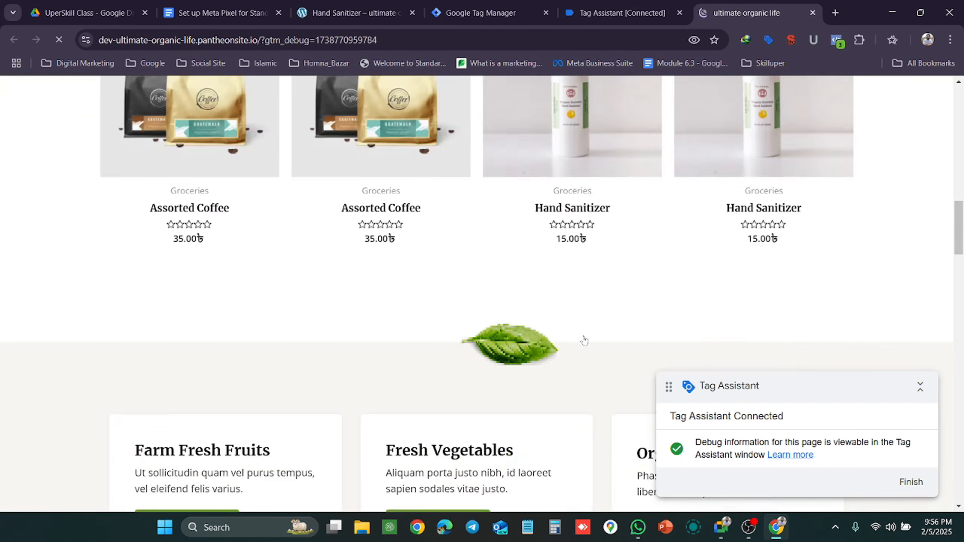
scroll(510, 316, down, 10)
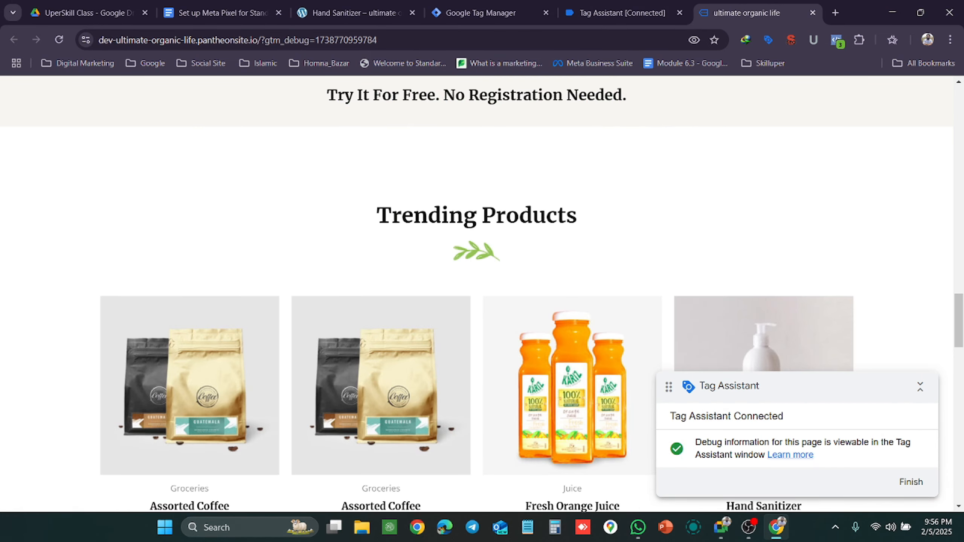
click(583, 15)
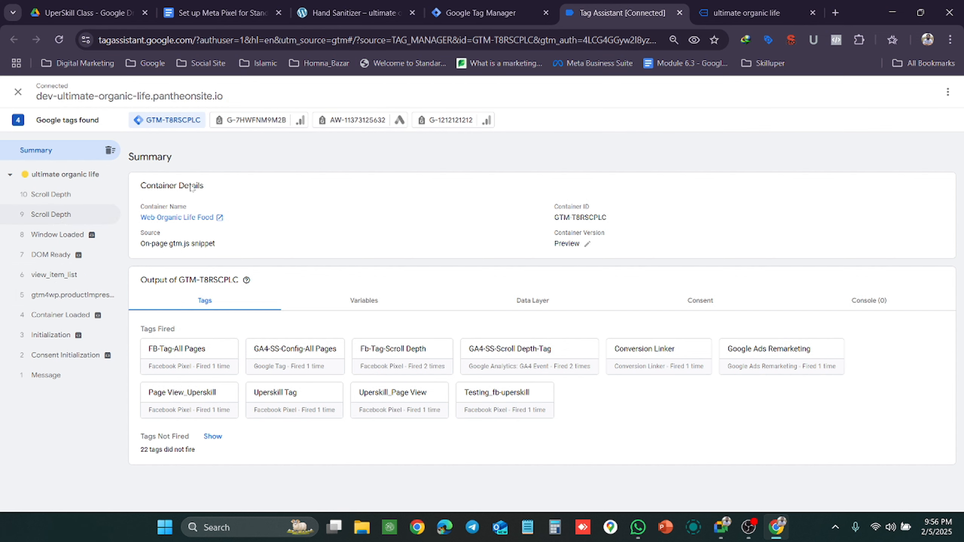
click(746, 13)
scroll(503, 187, down, 5)
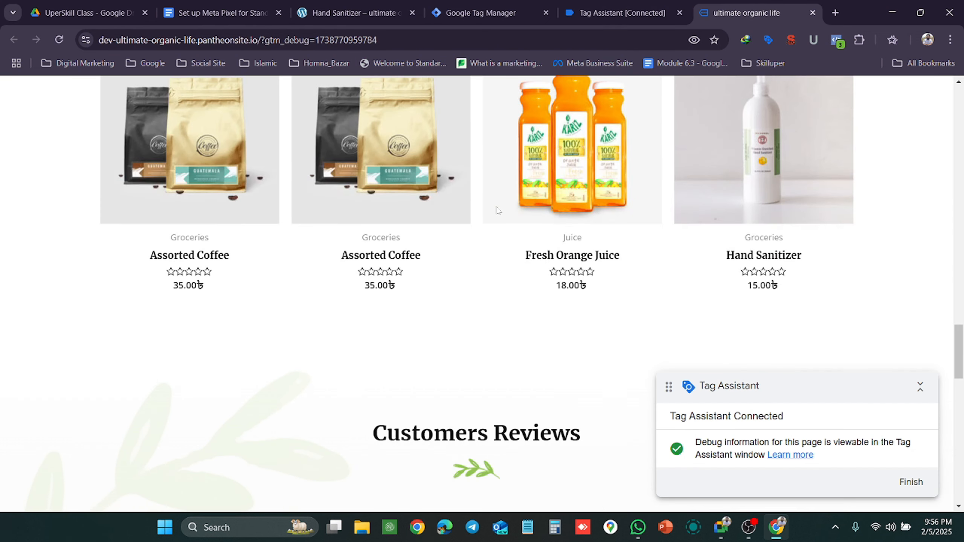
click(626, 12)
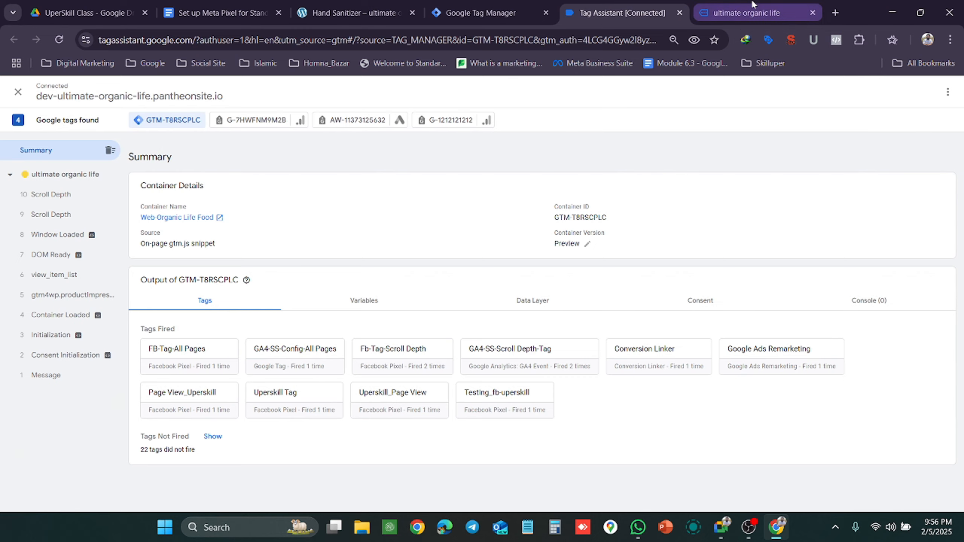
Open the Fresh Orange Juice product from the storefront home page and add one to the cart.
click(759, 13)
scroll(622, 195, up, 3)
scroll(623, 200, down, 4)
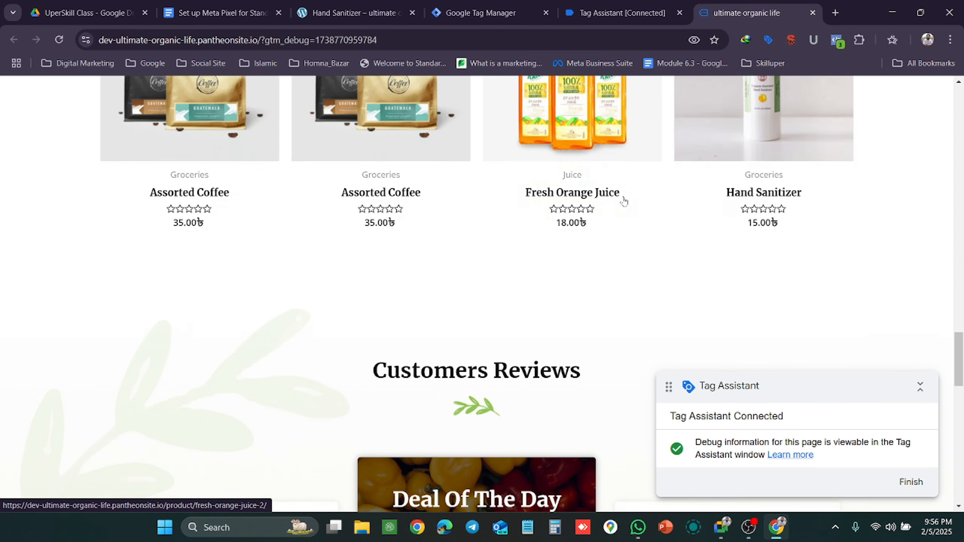
click(607, 114)
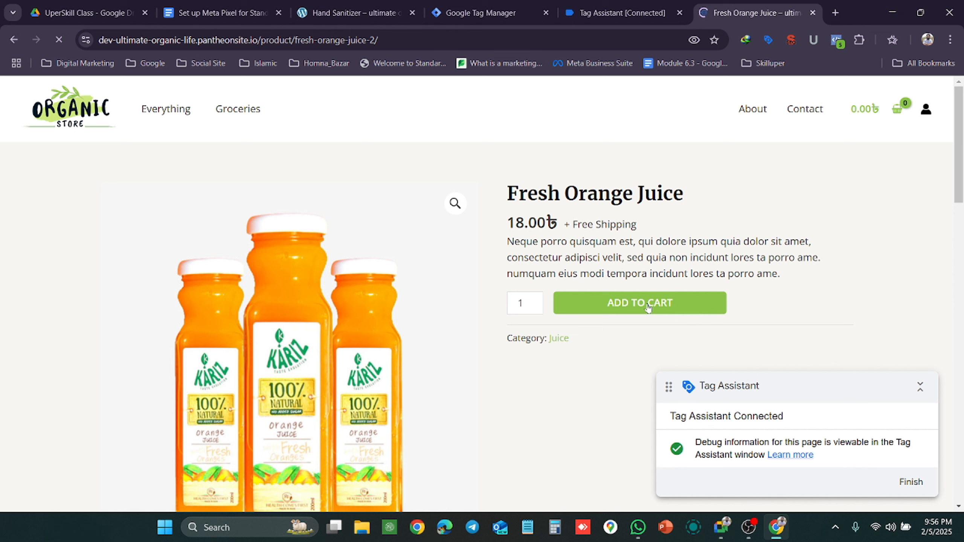
click(648, 307)
Inspect the add_to_cart event of the Fresh Orange Juice page in Tag Assistant and highlight the event name in its API call.
click(661, 7)
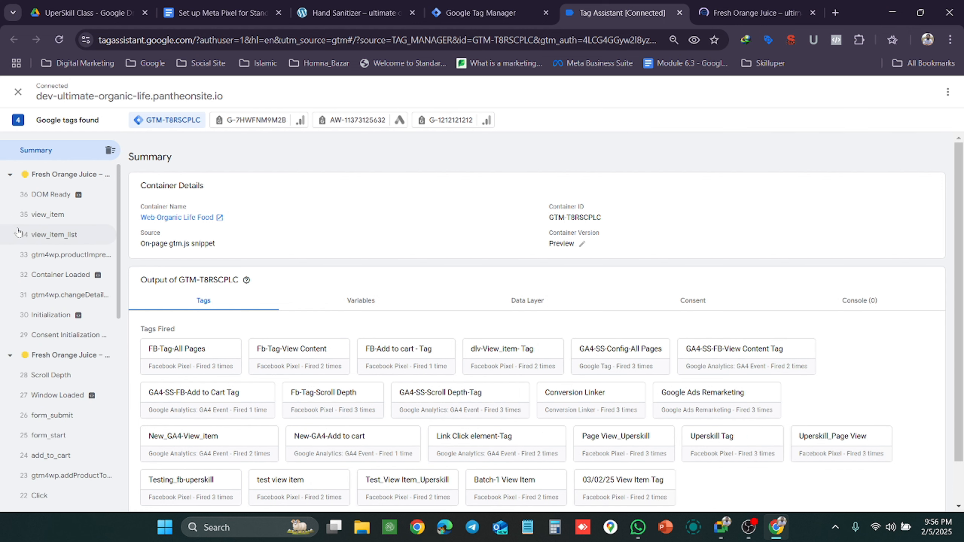
click(734, 4)
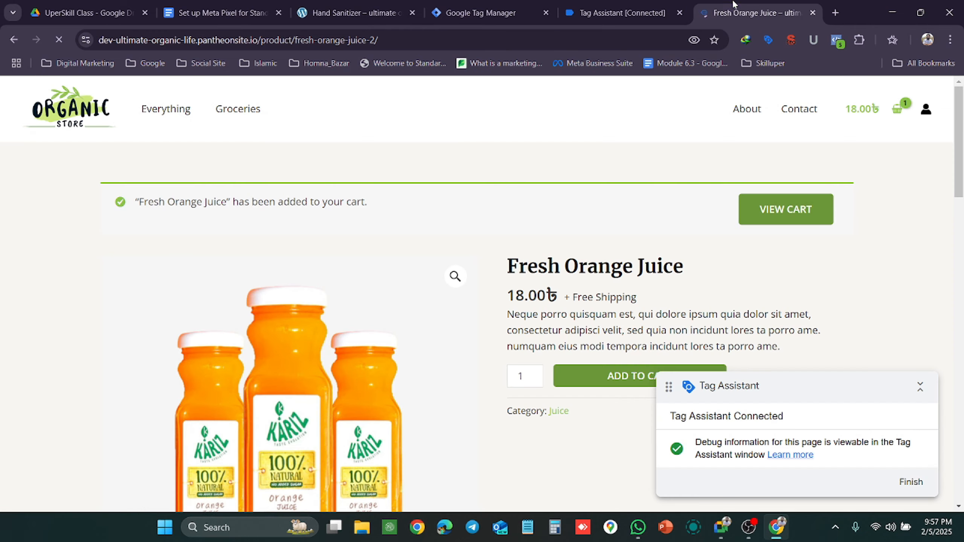
click(626, 12)
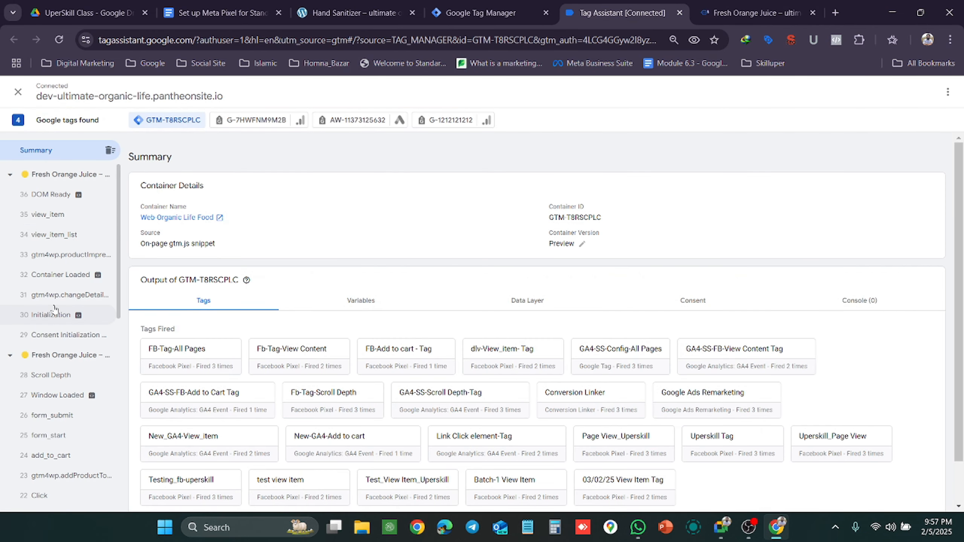
scroll(56, 299, down, 1)
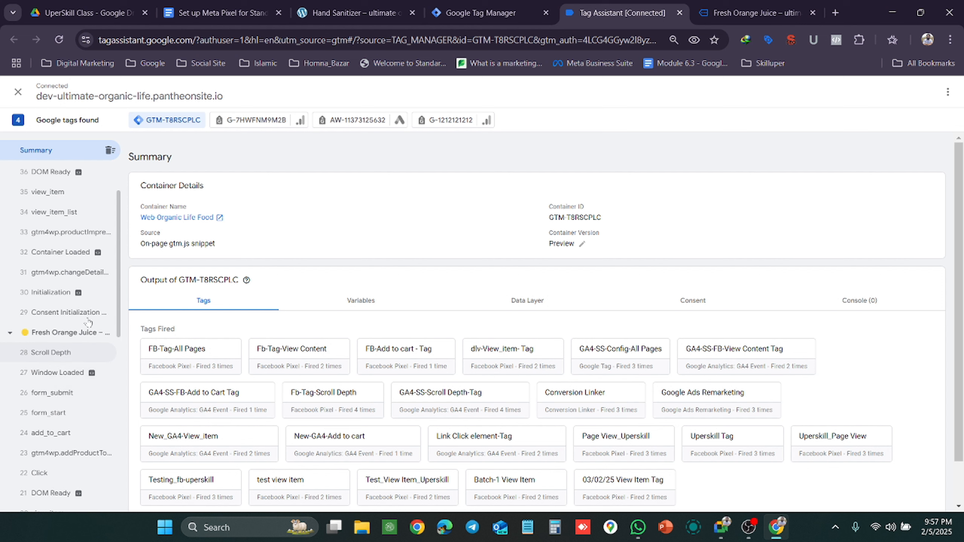
scroll(48, 281, up, 1)
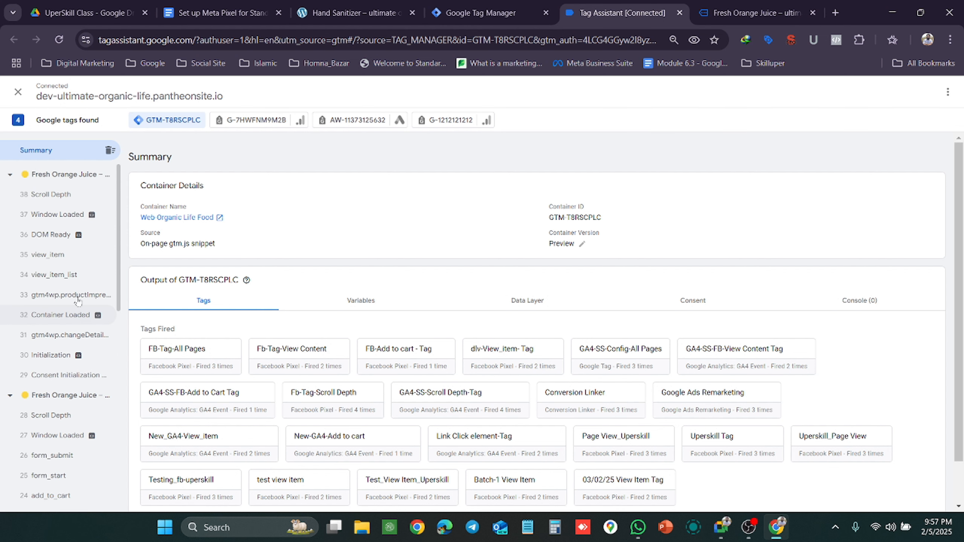
scroll(60, 298, down, 3)
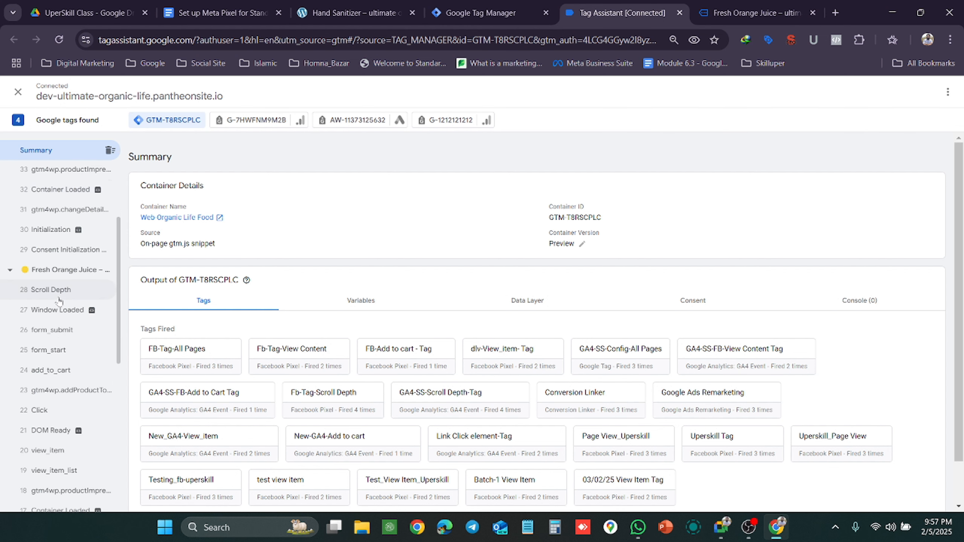
click(68, 308)
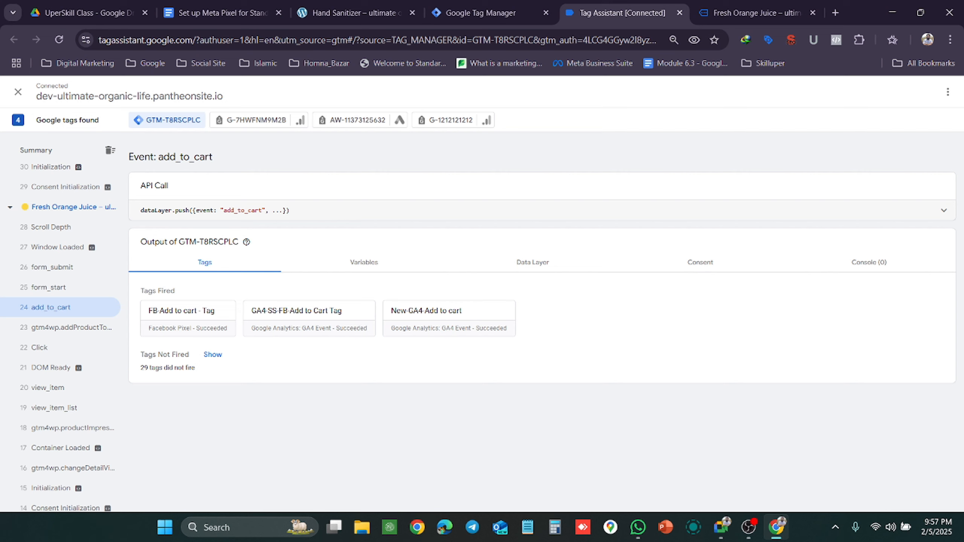
drag(262, 210, 224, 210)
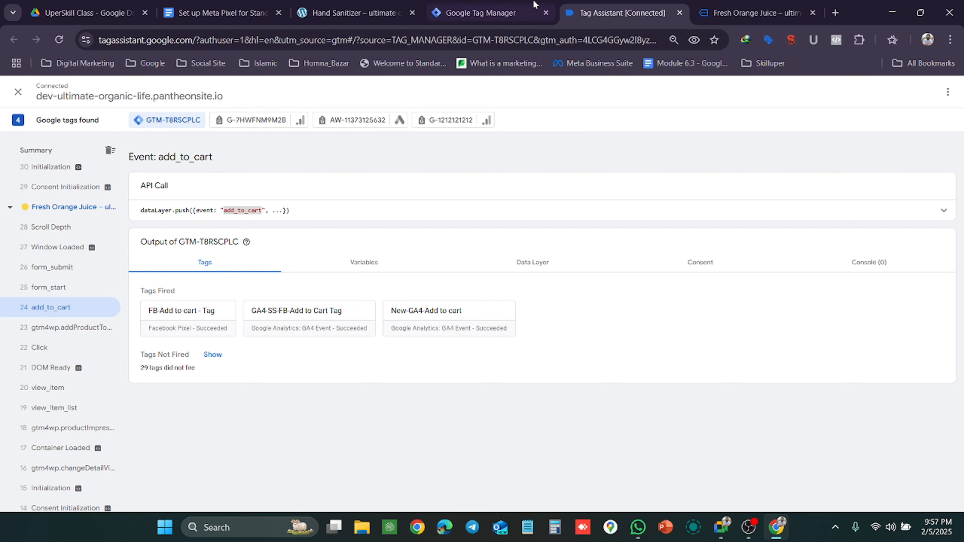
Return to the Fresh Orange Juice page on the storefront and open the cart.
click(512, 12)
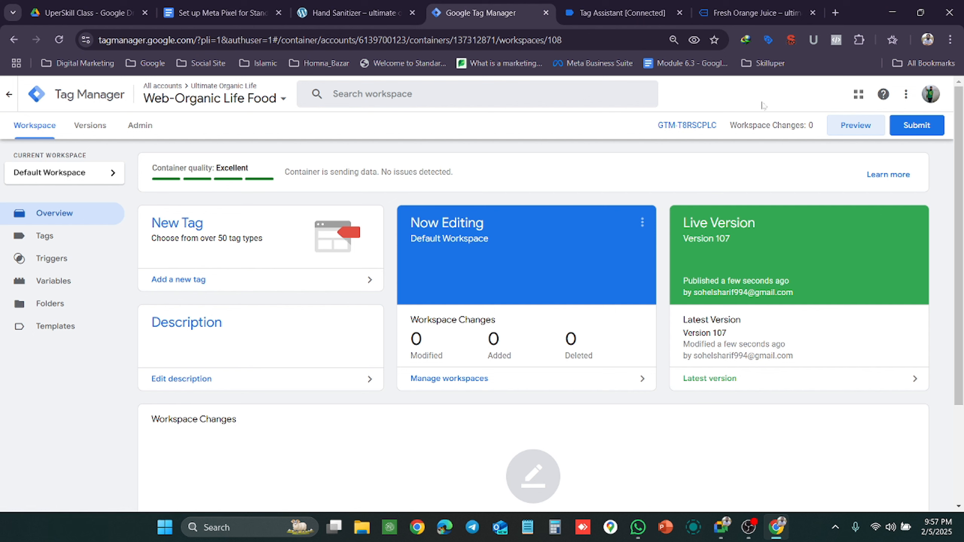
click(739, 4)
click(617, 5)
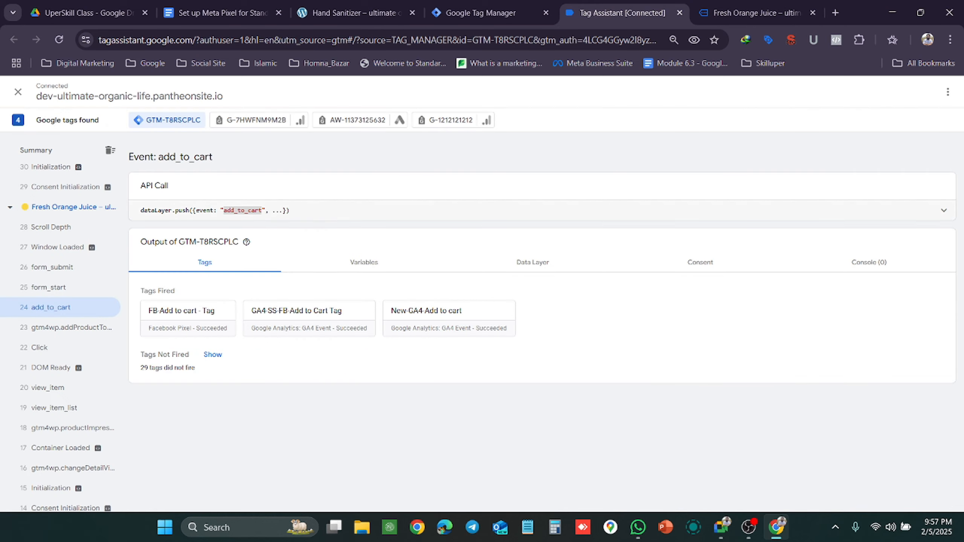
click(743, 13)
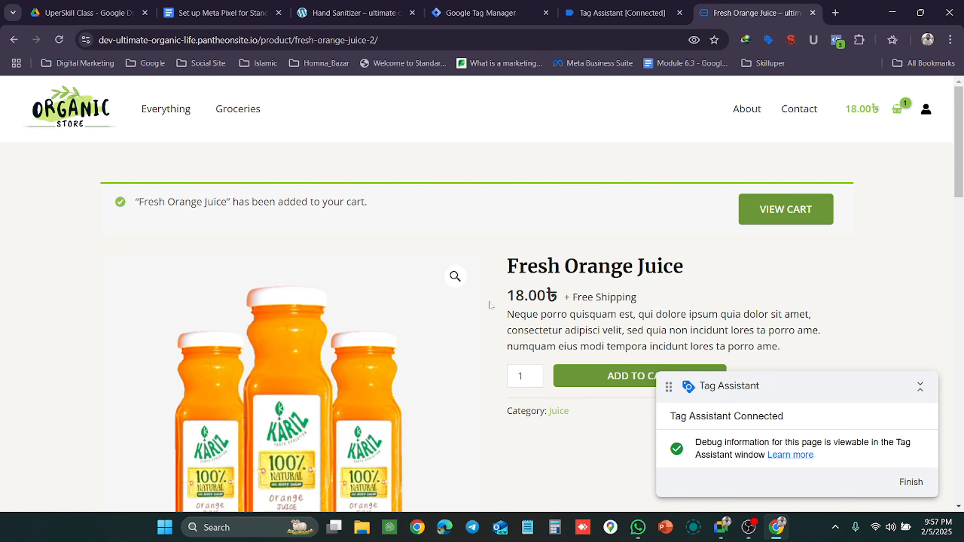
scroll(754, 235, down, 5)
scroll(753, 235, up, 5)
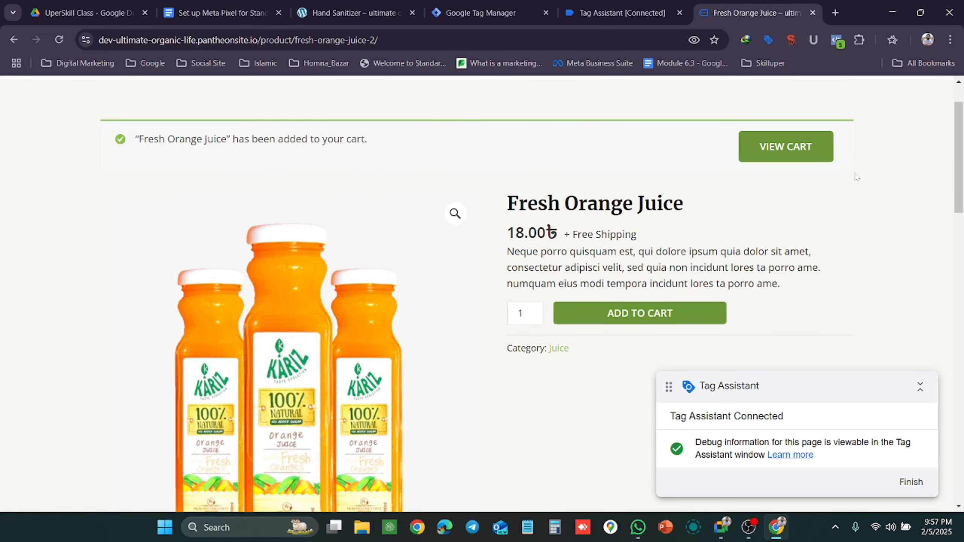
click(808, 147)
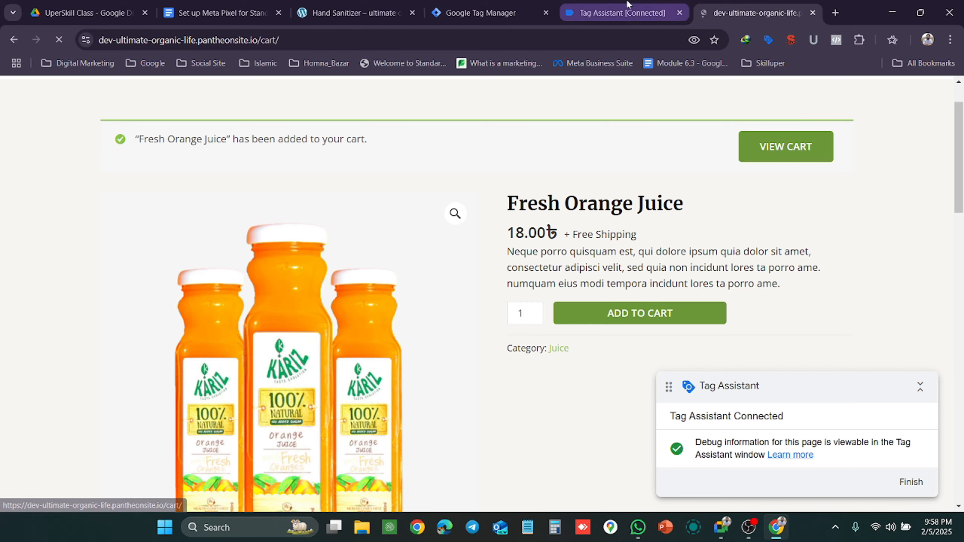
Inspect the view_cart event of the Cart page in Tag Assistant.
click(619, 12)
scroll(63, 296, up, 4)
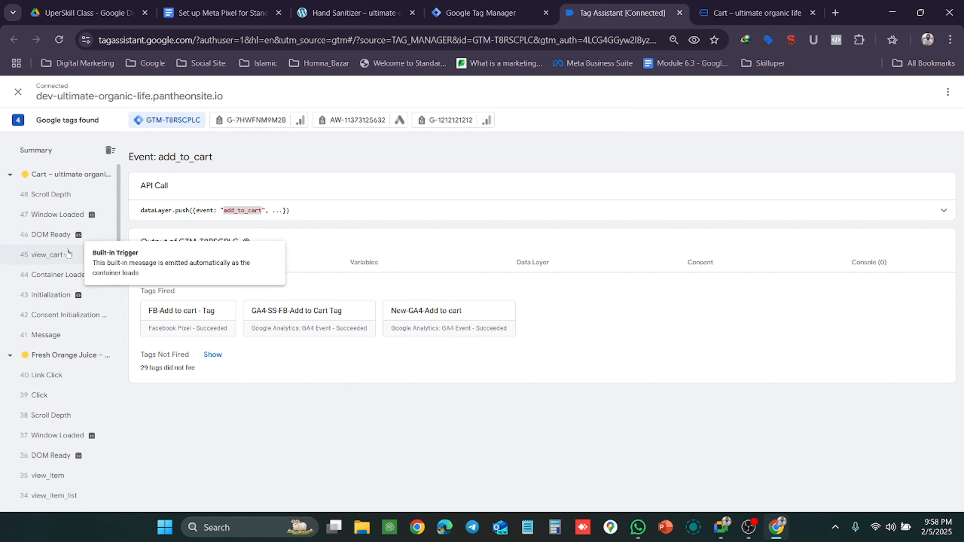
click(59, 260)
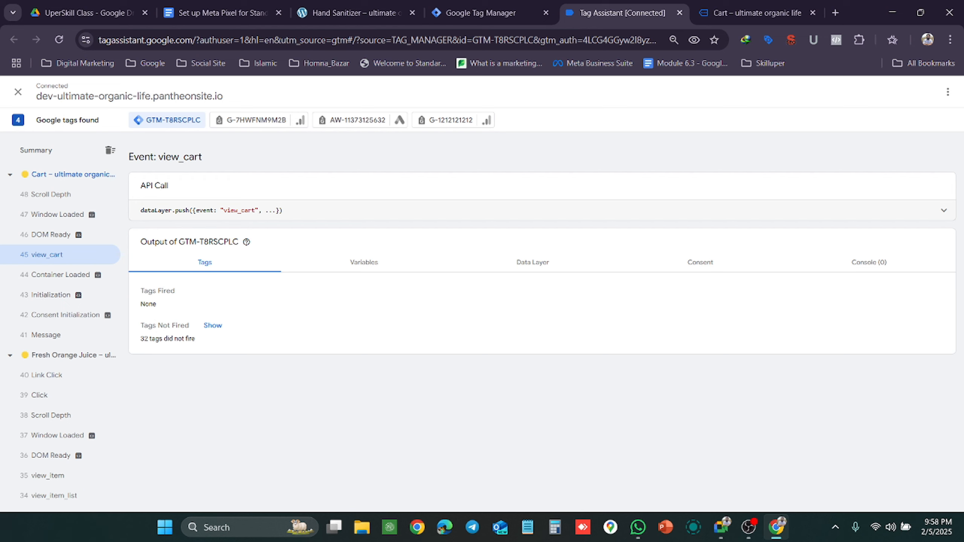
Review the standard event names available for a new Facebook Pixel tag in Google Tag Manager and discard the untitled tag.
click(497, 9)
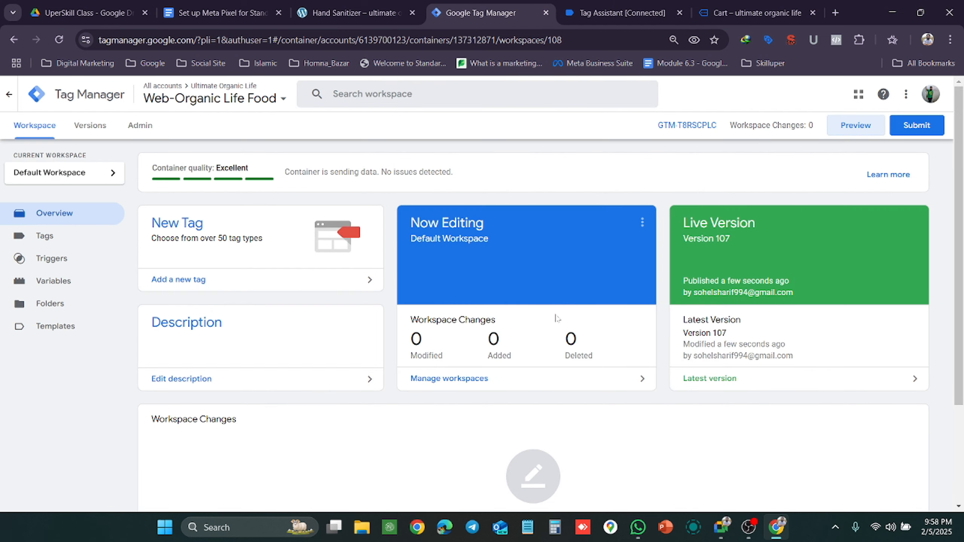
click(47, 238)
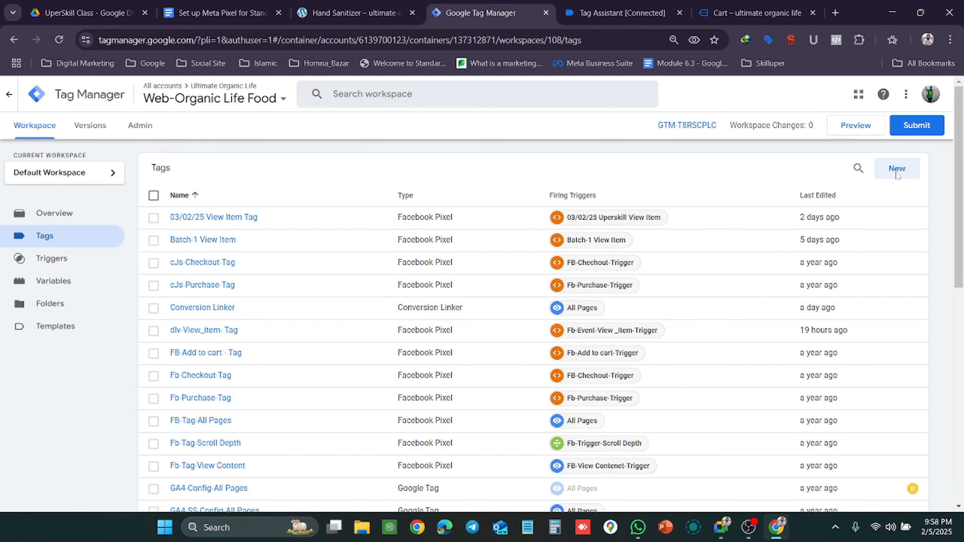
click(897, 169)
click(720, 204)
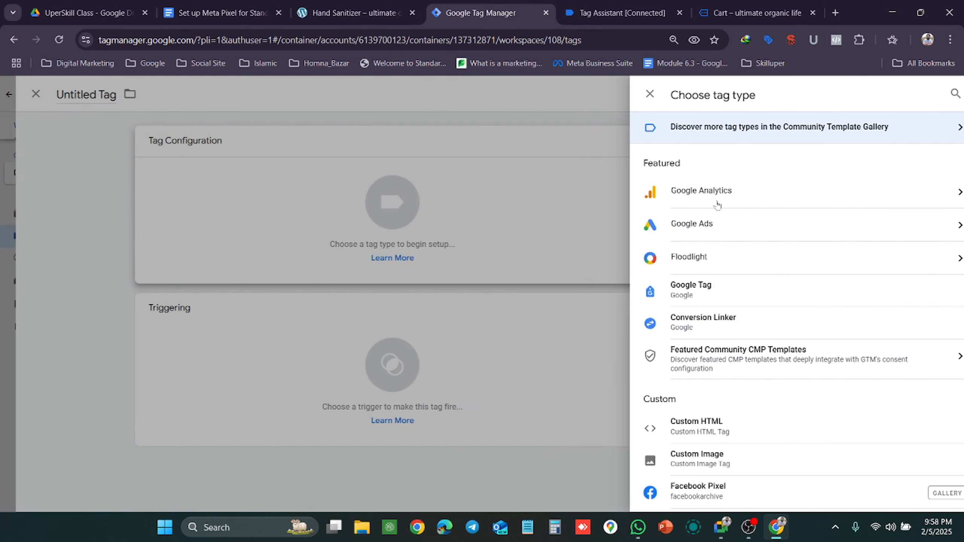
scroll(706, 417, down, 2)
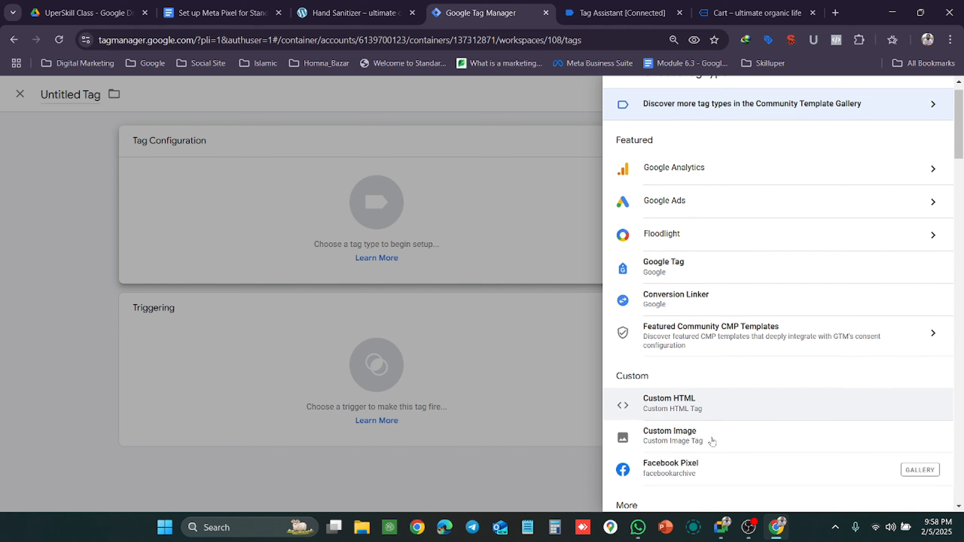
click(703, 425)
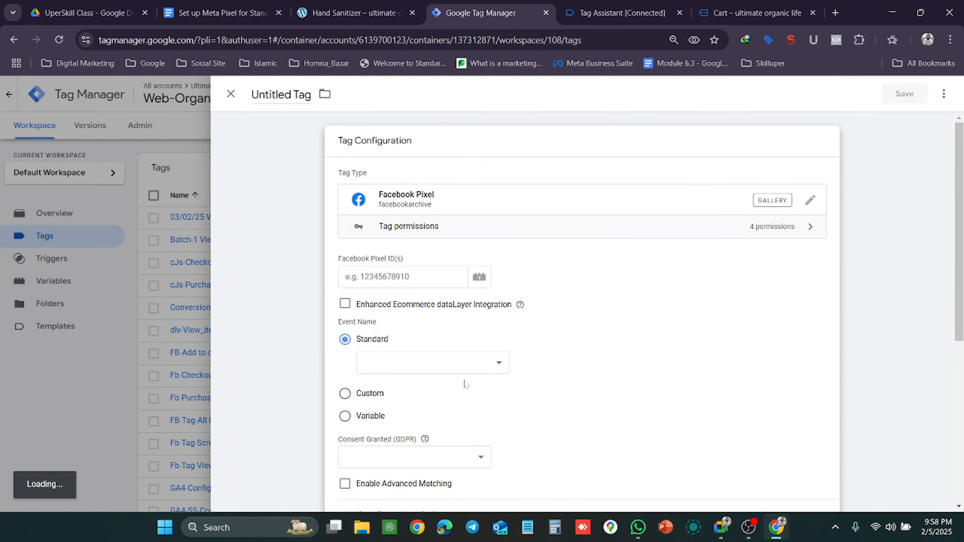
click(498, 349)
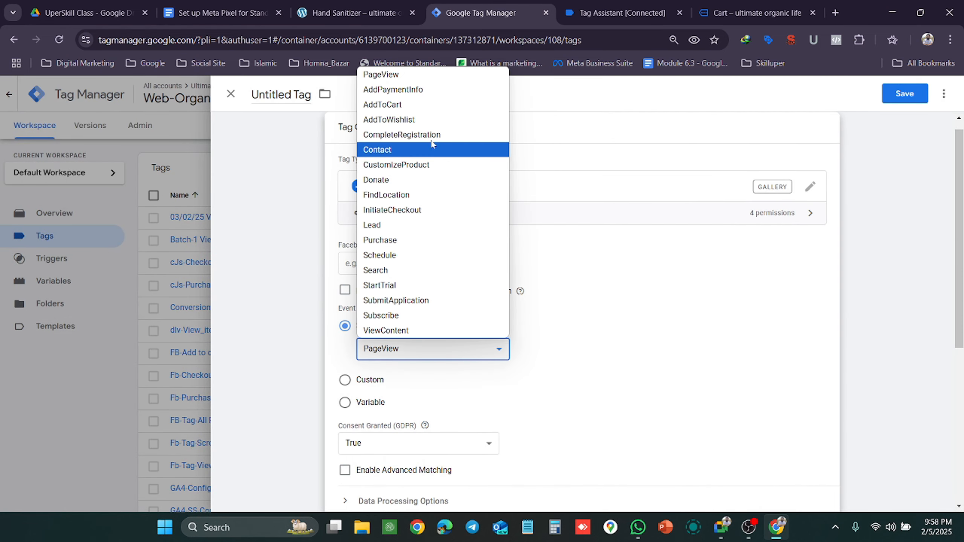
click(230, 94)
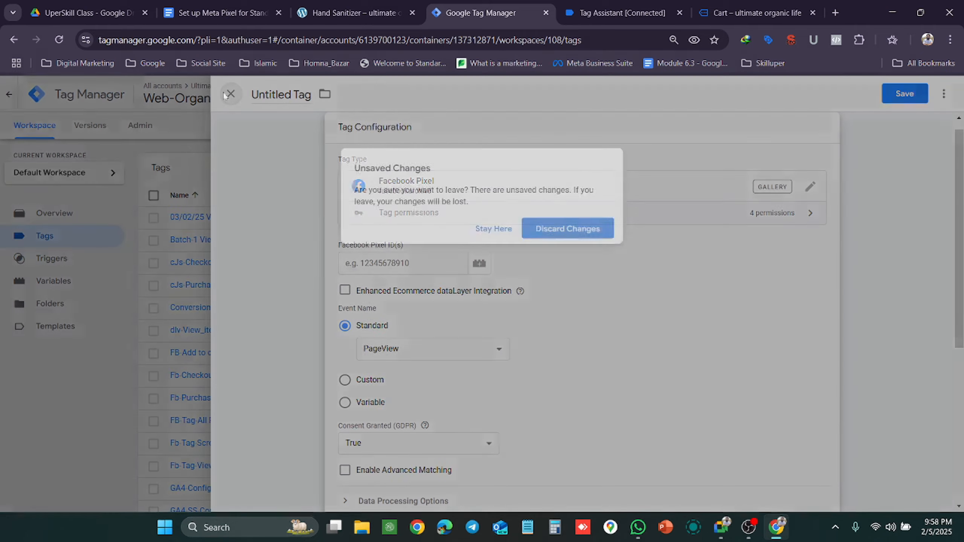
click(584, 229)
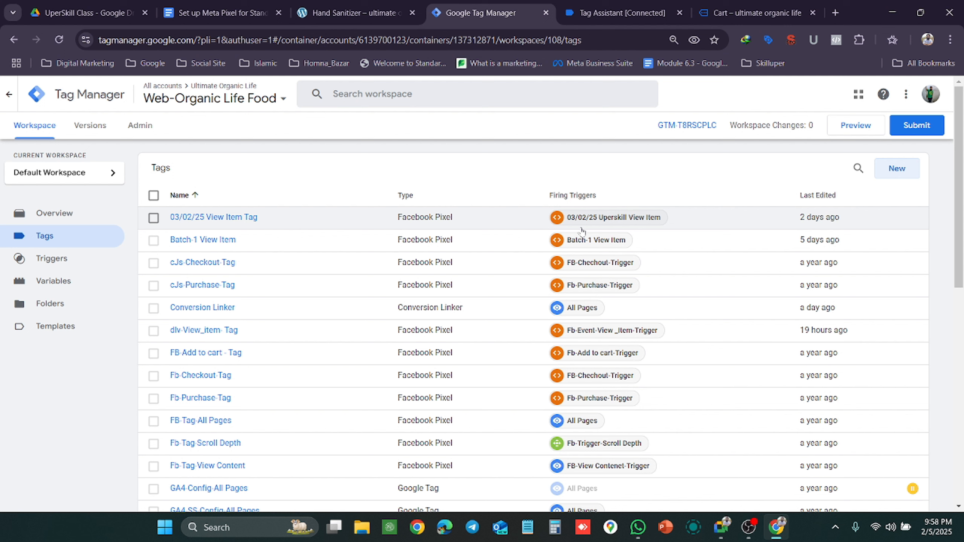
Close the storefront cart page to end the debug connection and return to the tags list in Google Tag Manager.
click(713, 4)
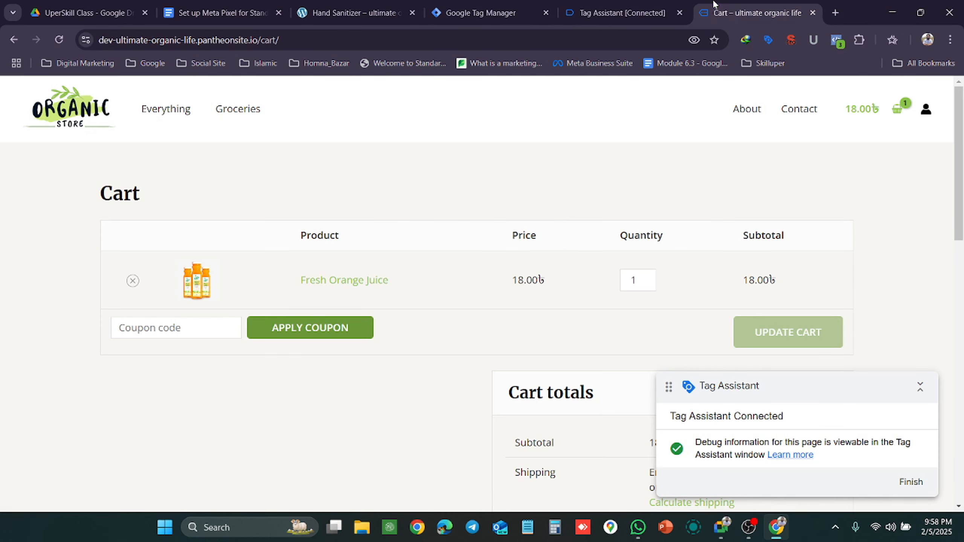
click(811, 14)
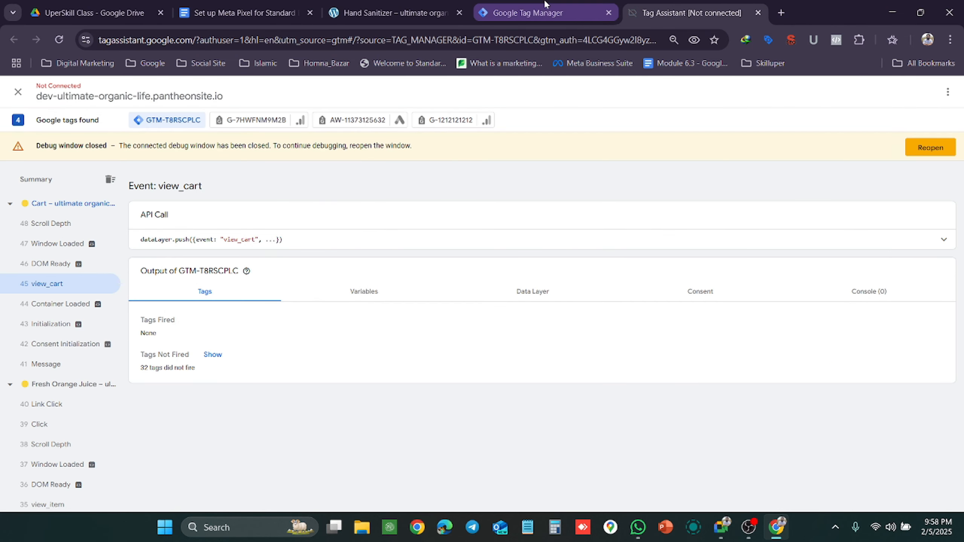
click(545, 4)
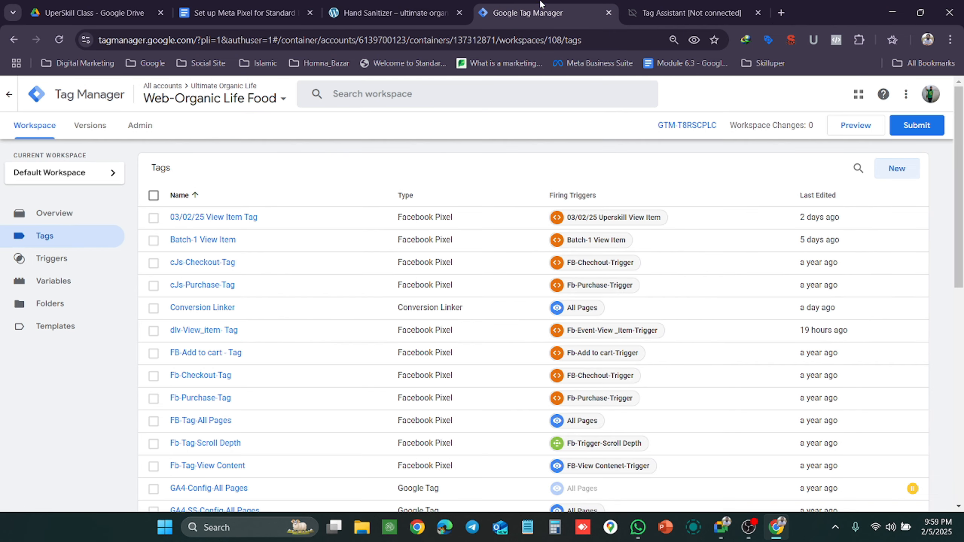
Look over the workspace overview and the list of variables in Google Tag Manager.
click(89, 214)
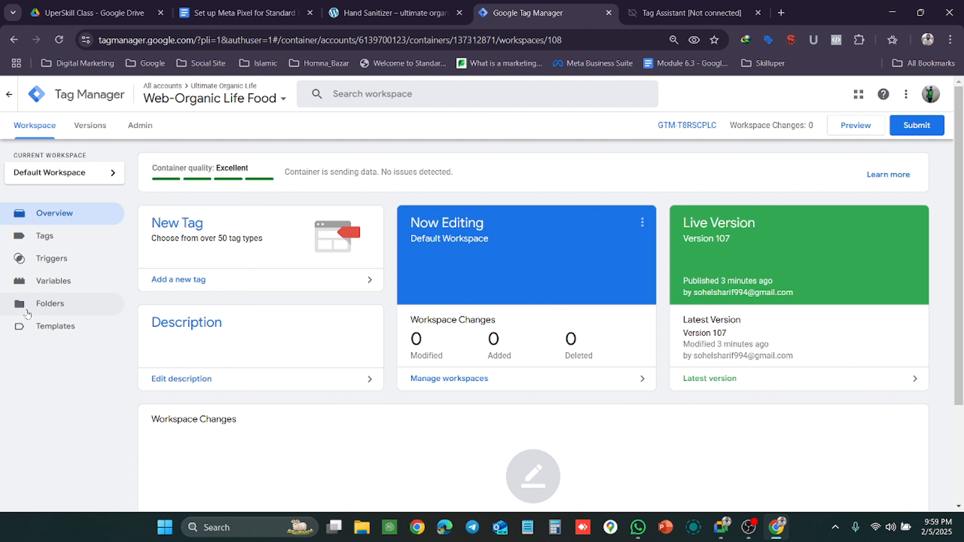
click(37, 290)
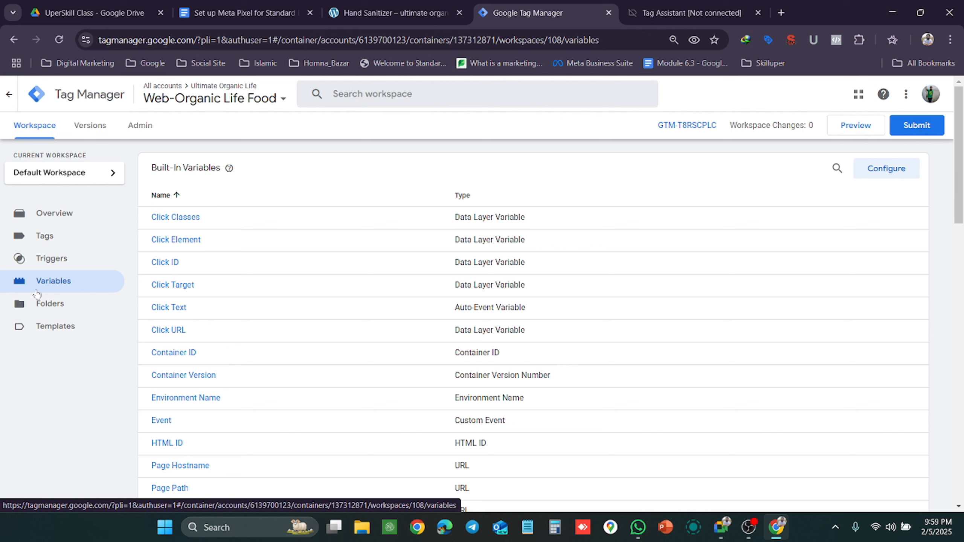
Open Facebook in a new browser tab and go through Meta Business Suite to Events Manager.
click(782, 13)
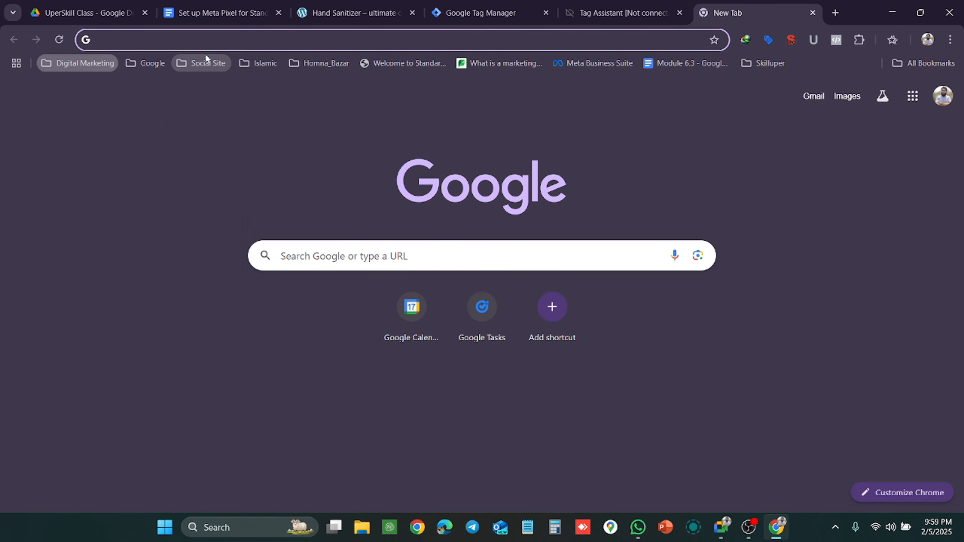
click(208, 81)
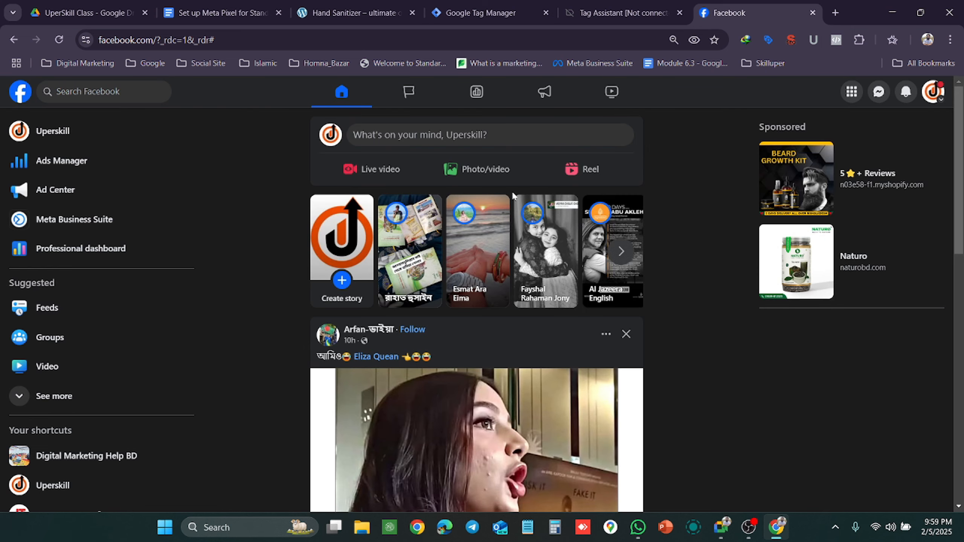
click(96, 219)
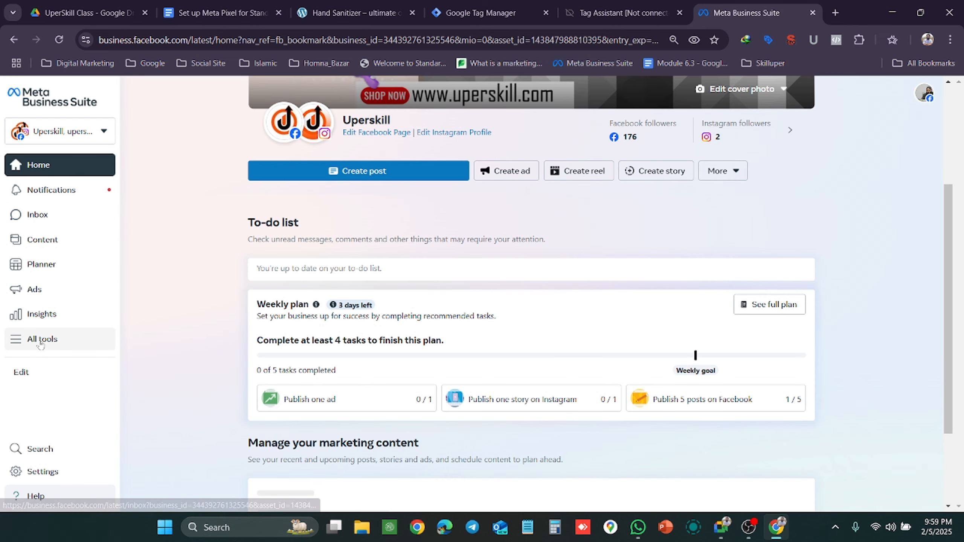
click(41, 340)
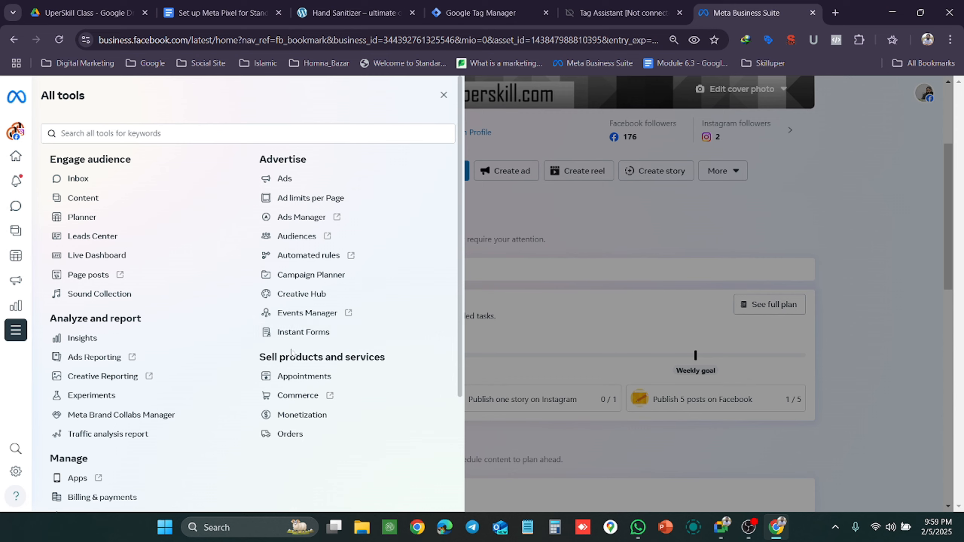
click(315, 314)
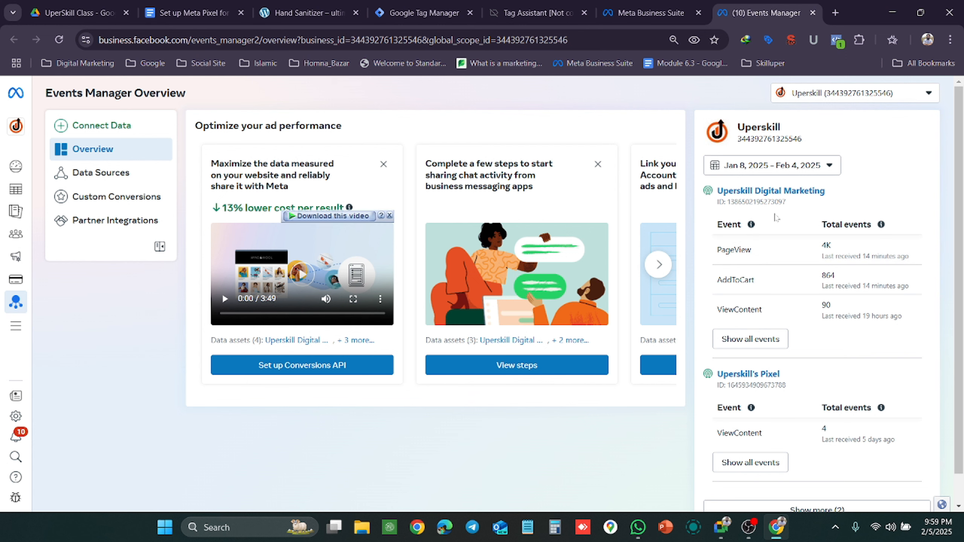
Examine the details of the PageView, View content and Add to cart events in the Uperskill Digital Marketing dataset.
click(811, 191)
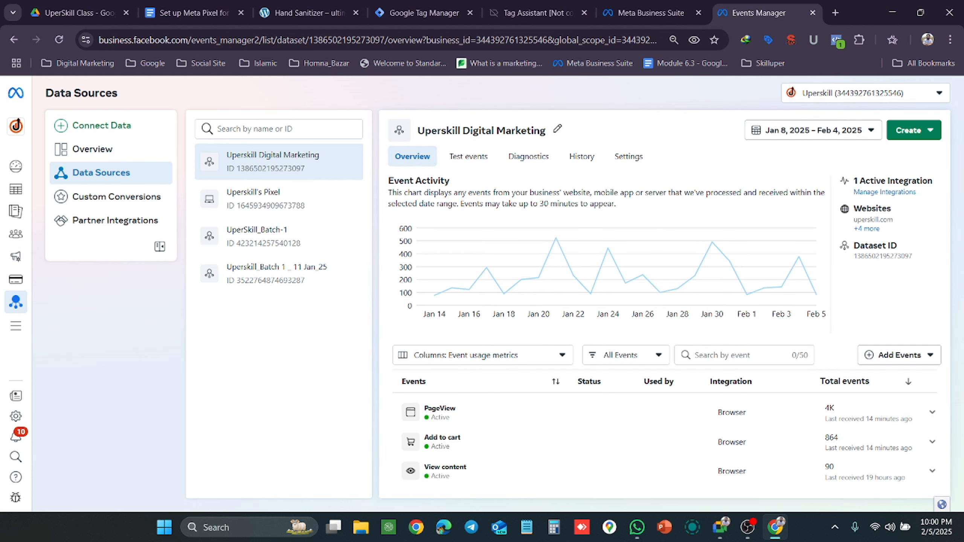
click(460, 416)
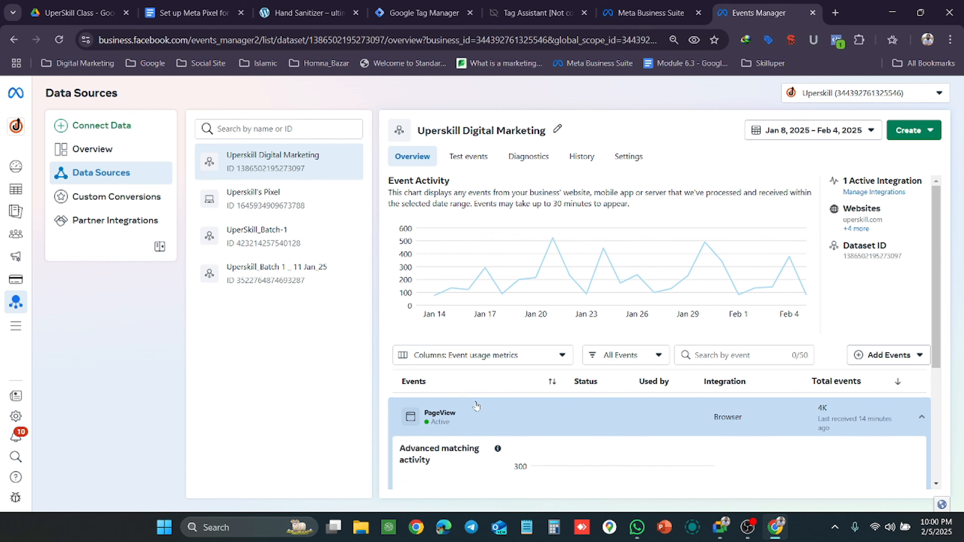
scroll(495, 405, down, 5)
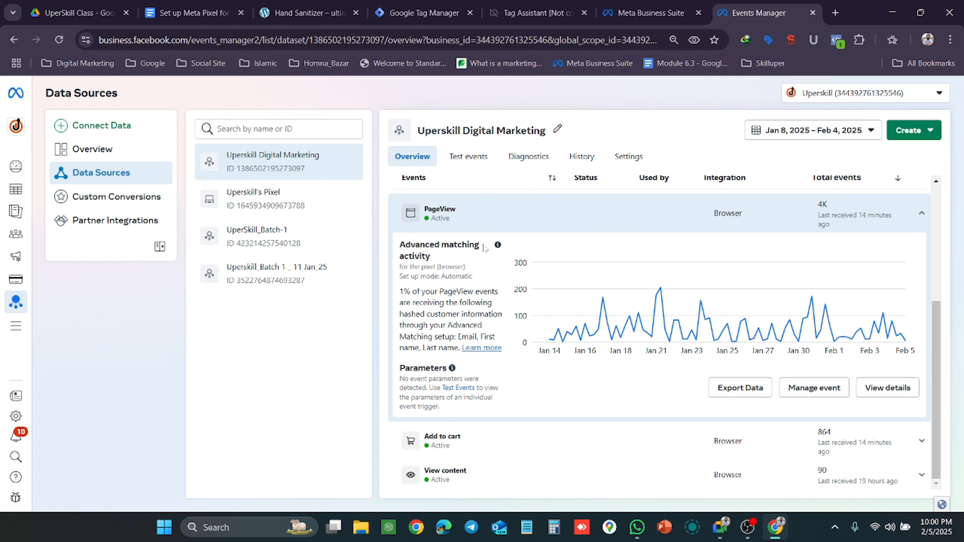
click(448, 471)
scroll(520, 299, down, 4)
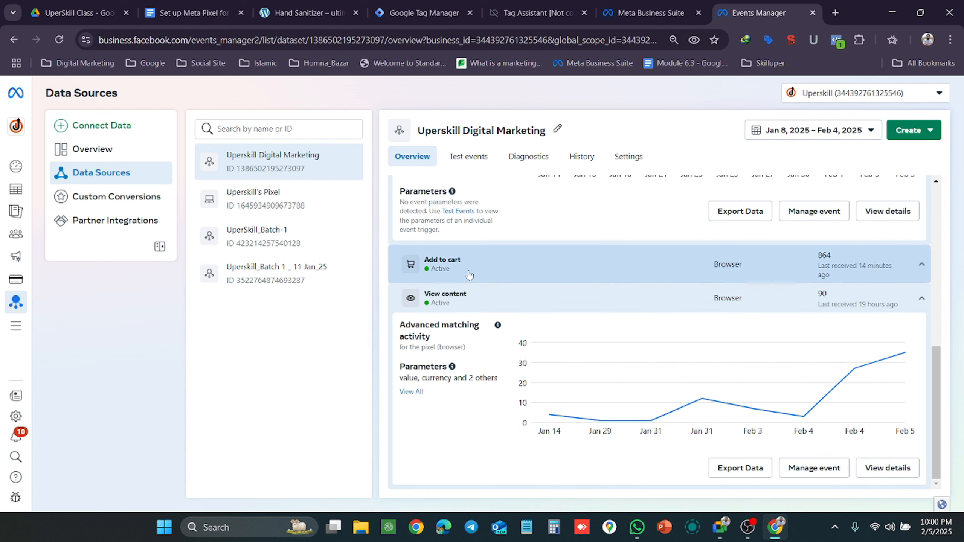
click(469, 275)
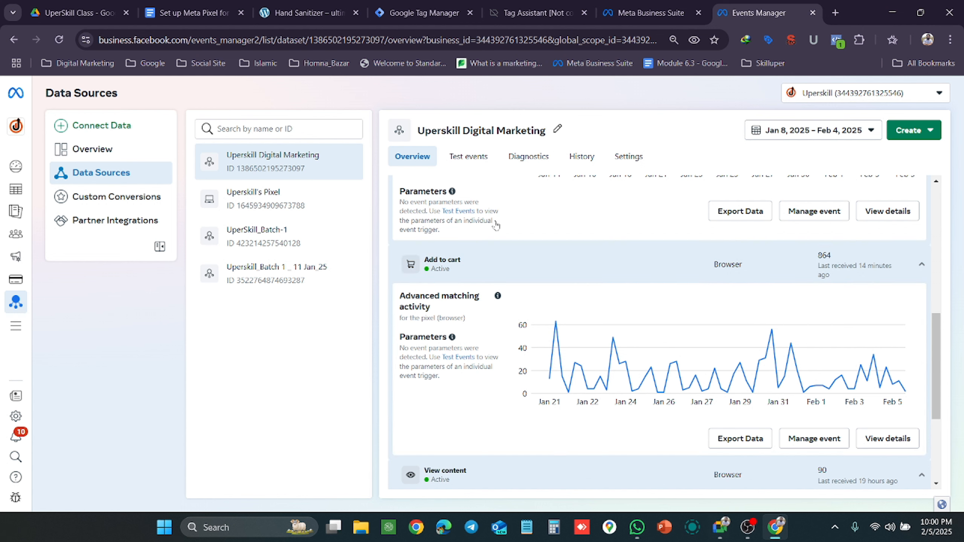
Read the Dynamic Remarketing explanation in the Set up Meta Pixel for Standard Event document and highlight "শার্ট দেখলেন" in the homnabazar.com example.
click(190, 13)
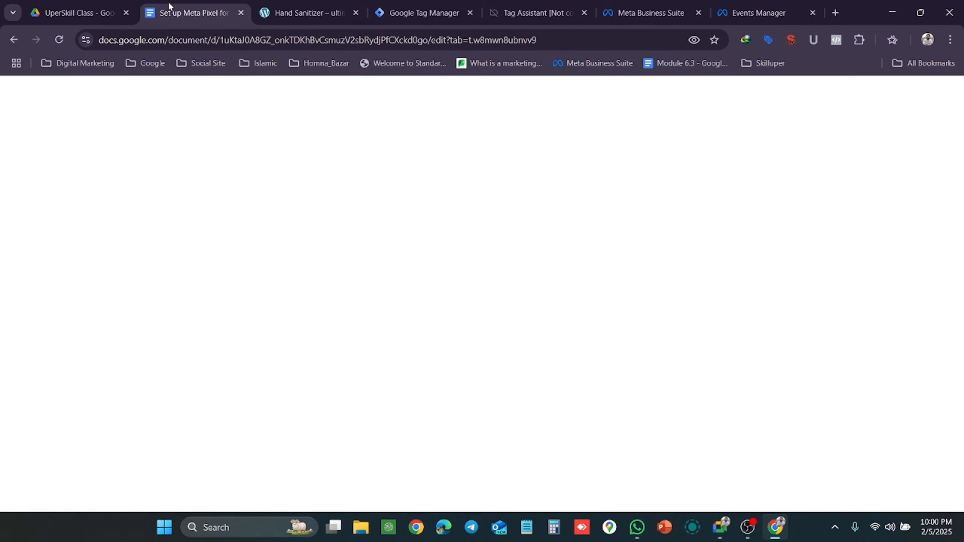
scroll(451, 334, down, 3)
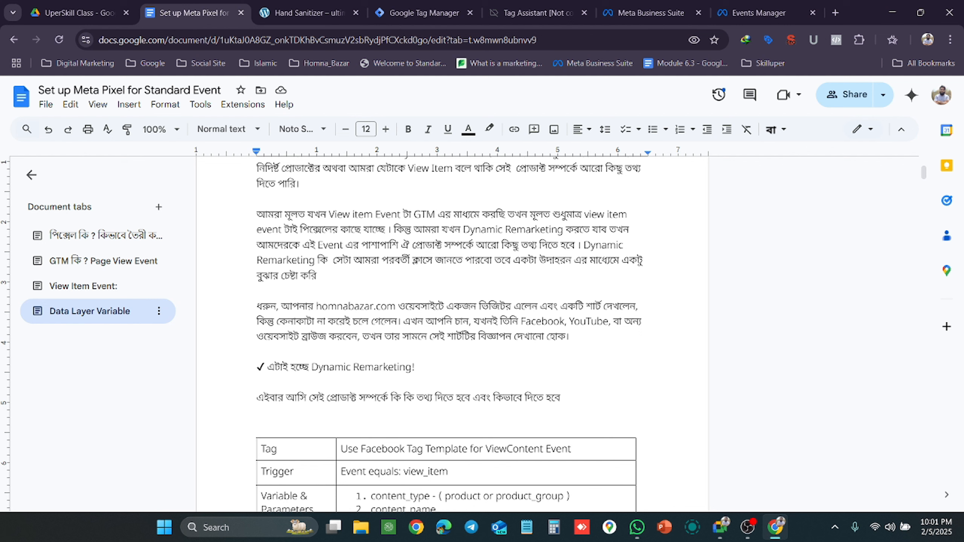
drag(587, 308, 635, 308)
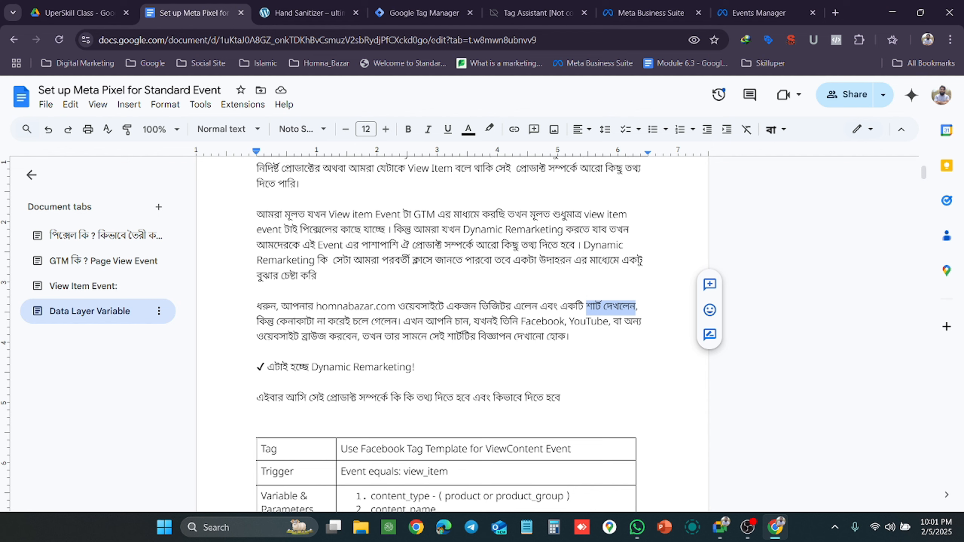
Return to Events Manager and compare the parameters of the Add to cart and View content events.
click(757, 12)
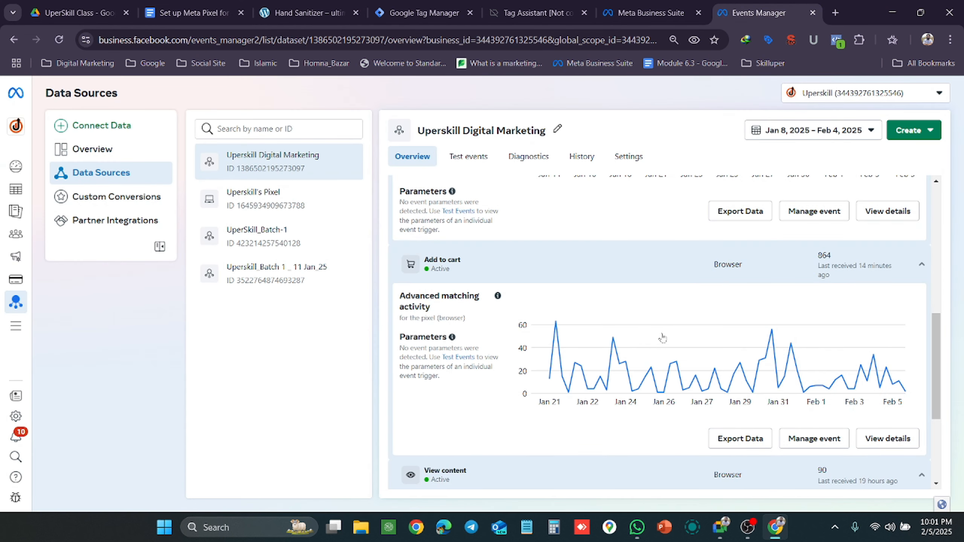
scroll(650, 339, down, 3)
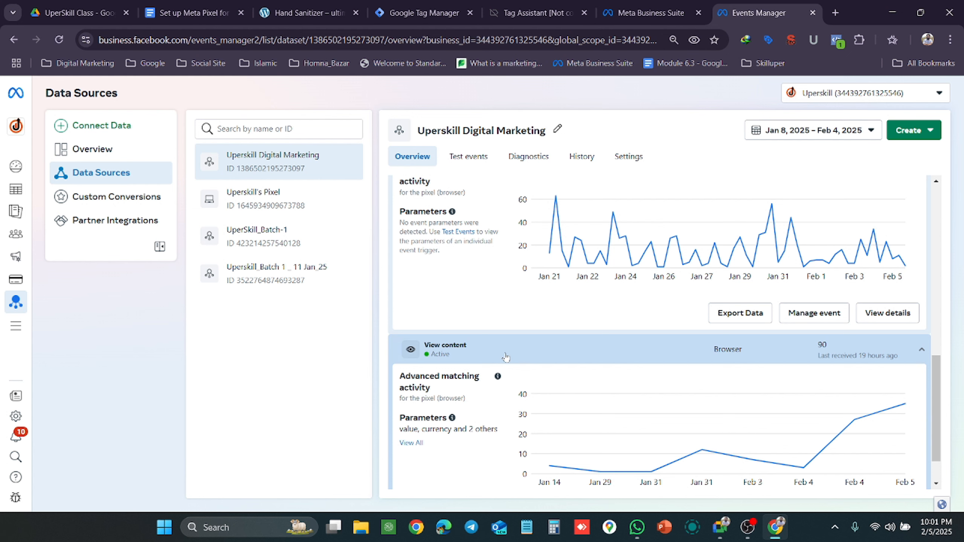
mouse_move(497, 376)
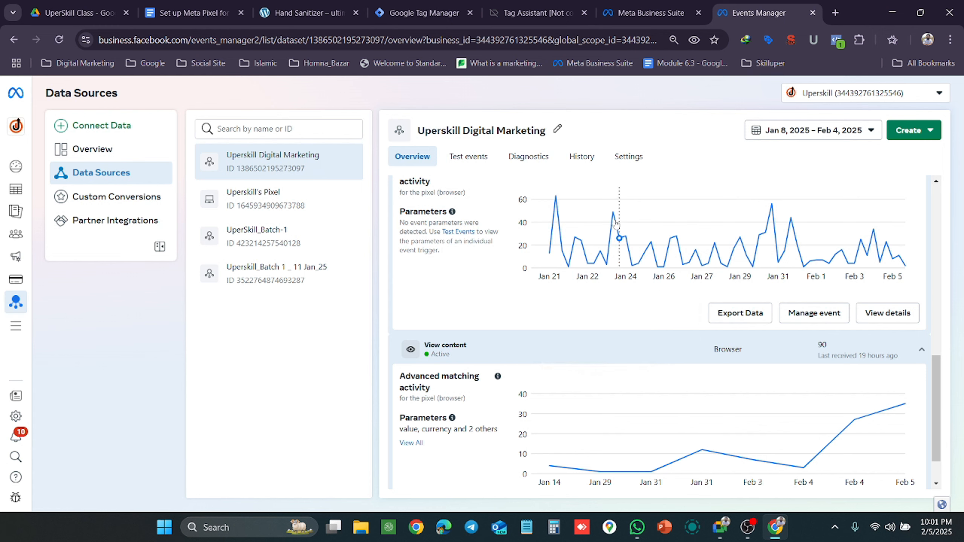
scroll(478, 348, down, 1)
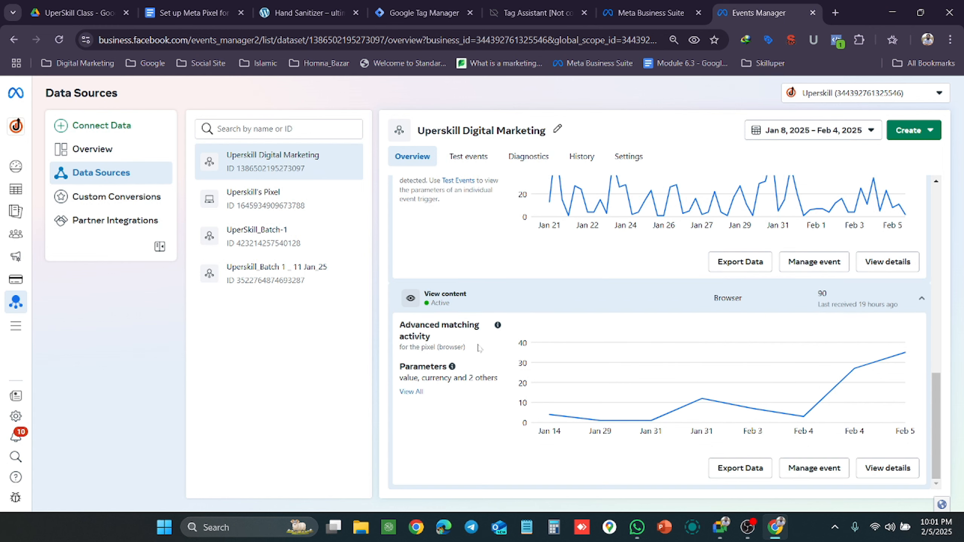
click(285, 197)
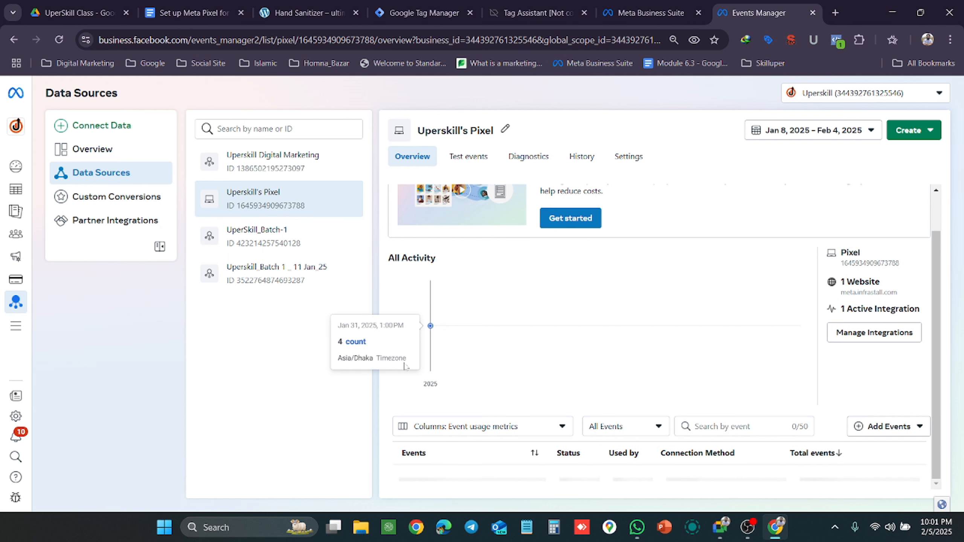
click(308, 167)
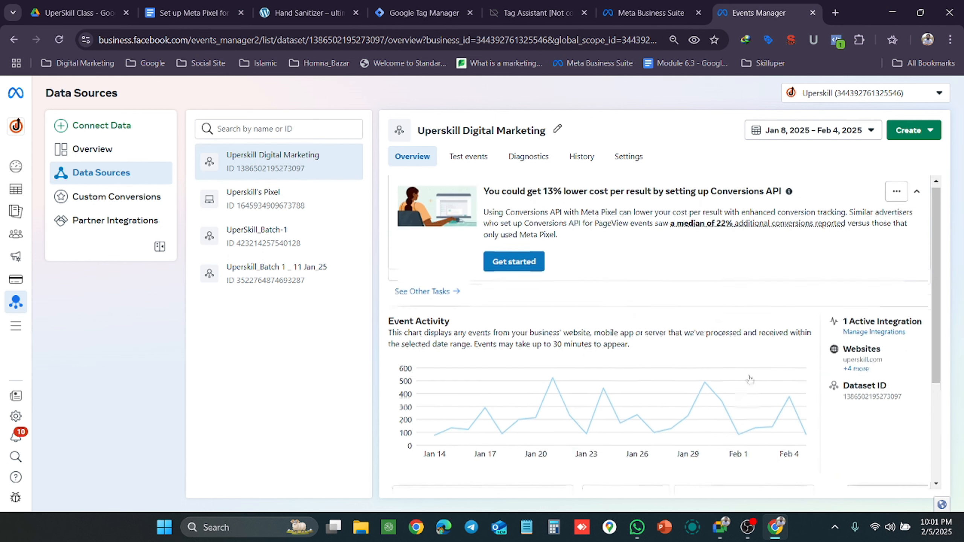
scroll(702, 398, down, 4)
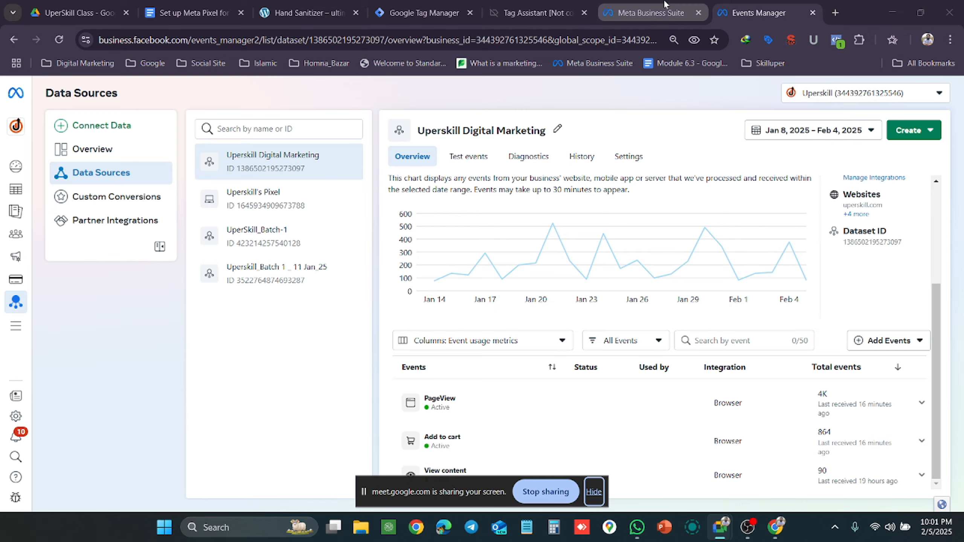
Enlarge the View content test event screenshot near the end of the document's Data Layer Variable section and examine its parameters.
click(651, 13)
click(193, 13)
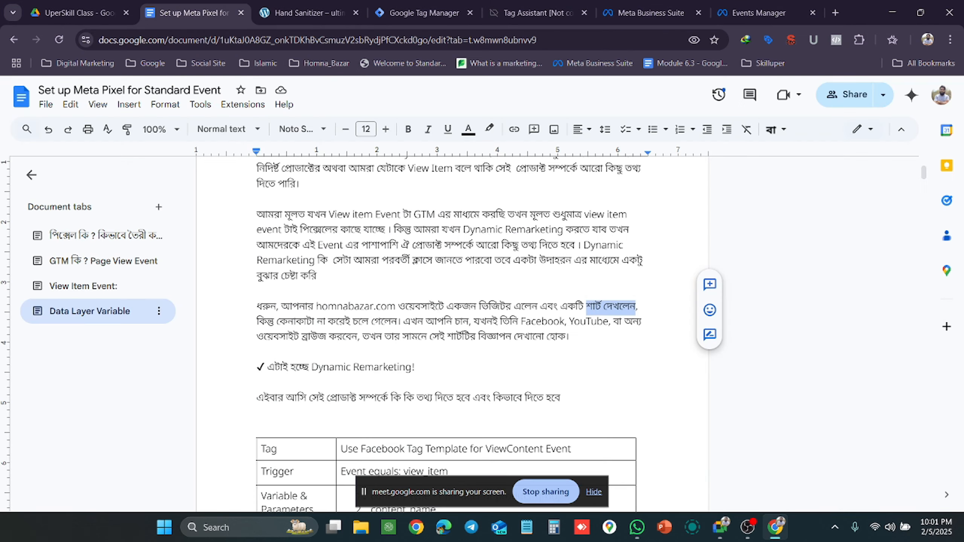
scroll(592, 310, down, 10)
drag(923, 214, 920, 483)
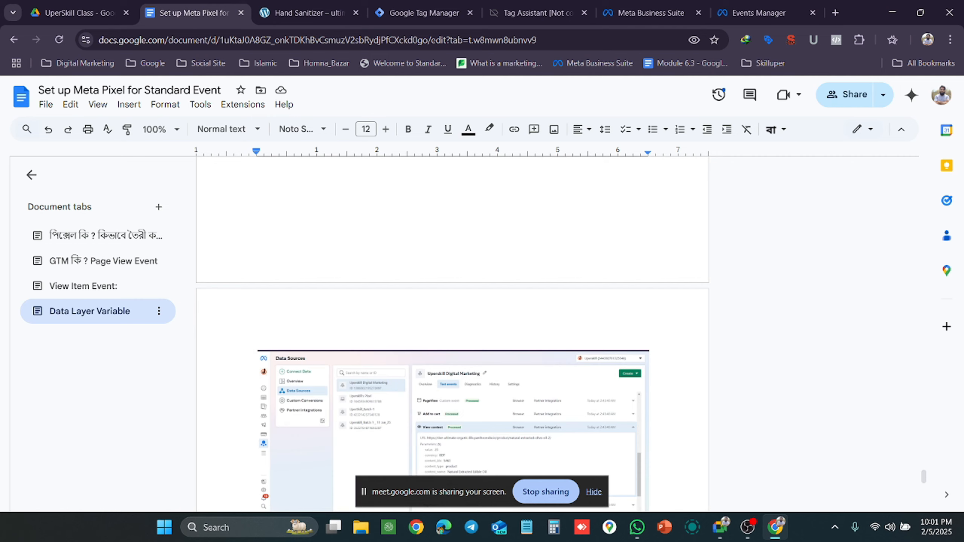
scroll(626, 319, down, 2)
scroll(492, 349, up, 5)
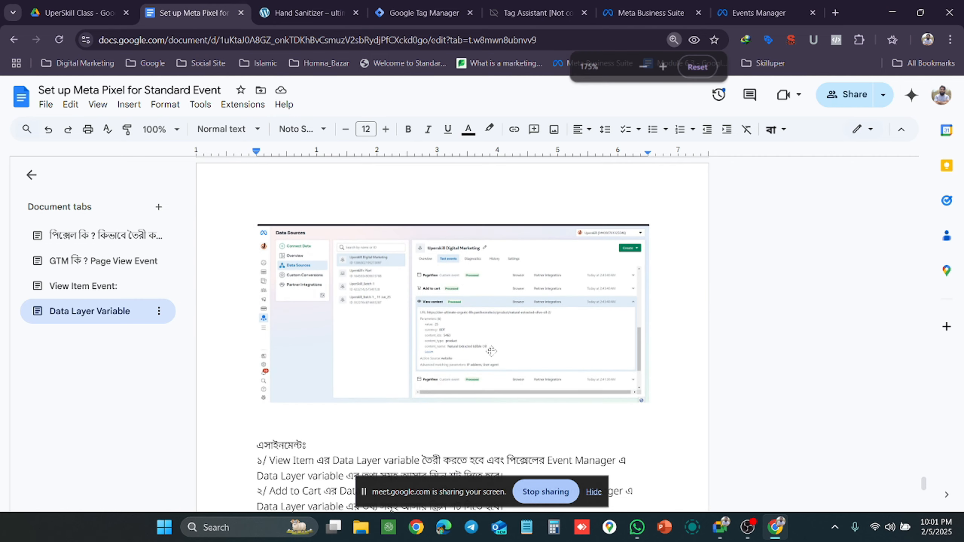
scroll(491, 351, up, 1)
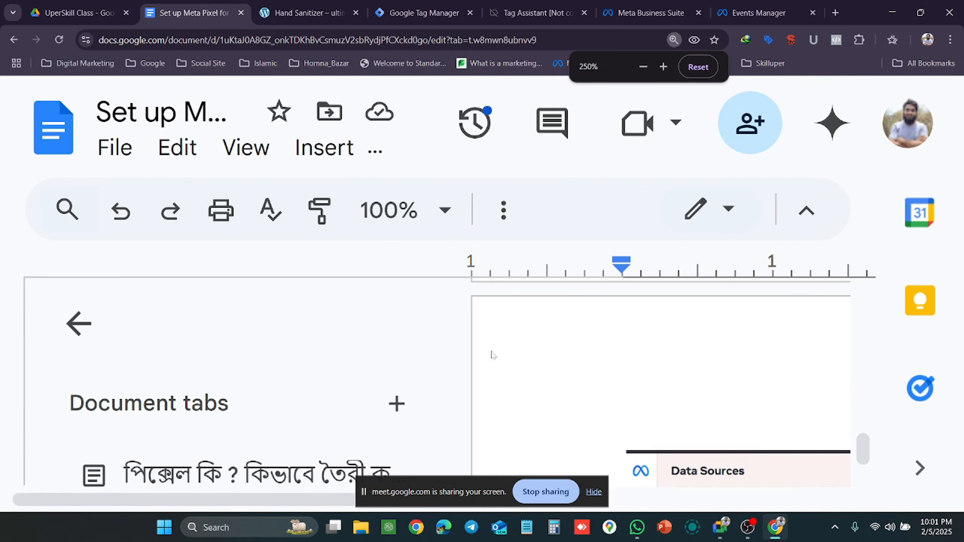
scroll(490, 353, down, 2)
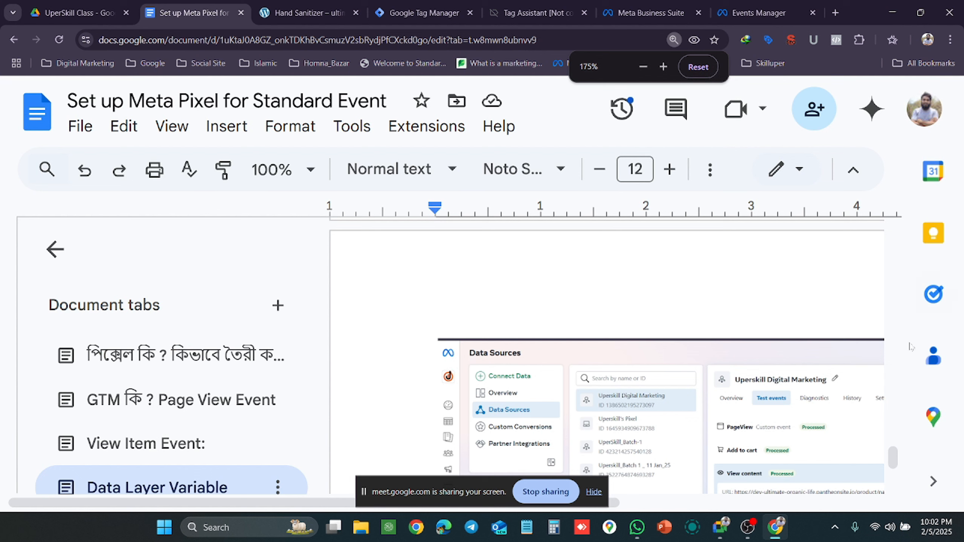
click(593, 492)
scroll(723, 365, right, 5)
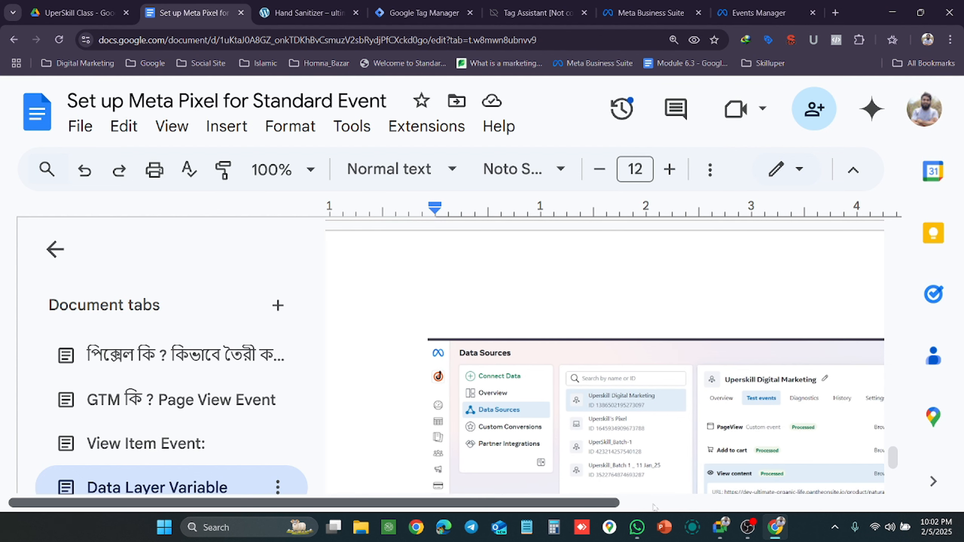
scroll(723, 365, down, 5)
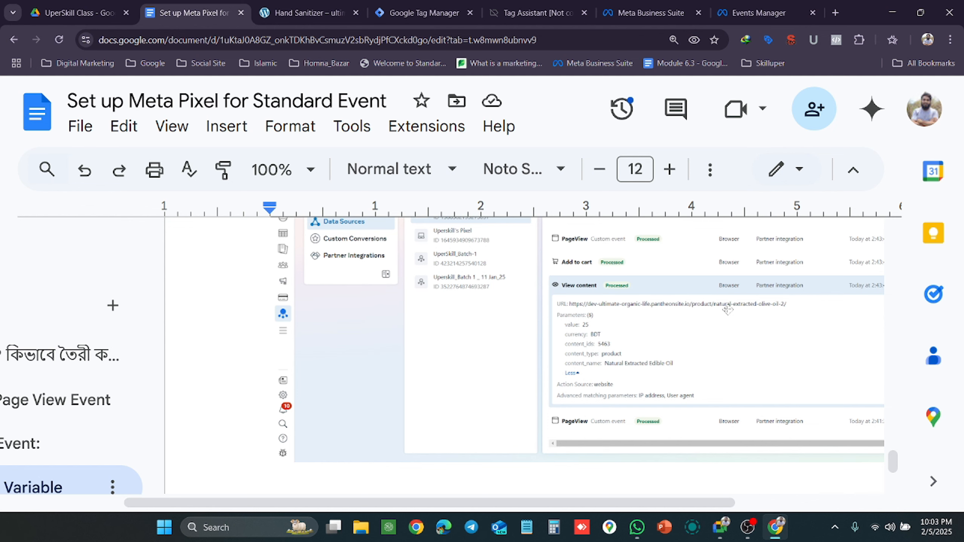
Return to Events Manager and inspect the View content event's parameters in the Uperskill Digital Marketing dataset.
click(651, 12)
click(759, 12)
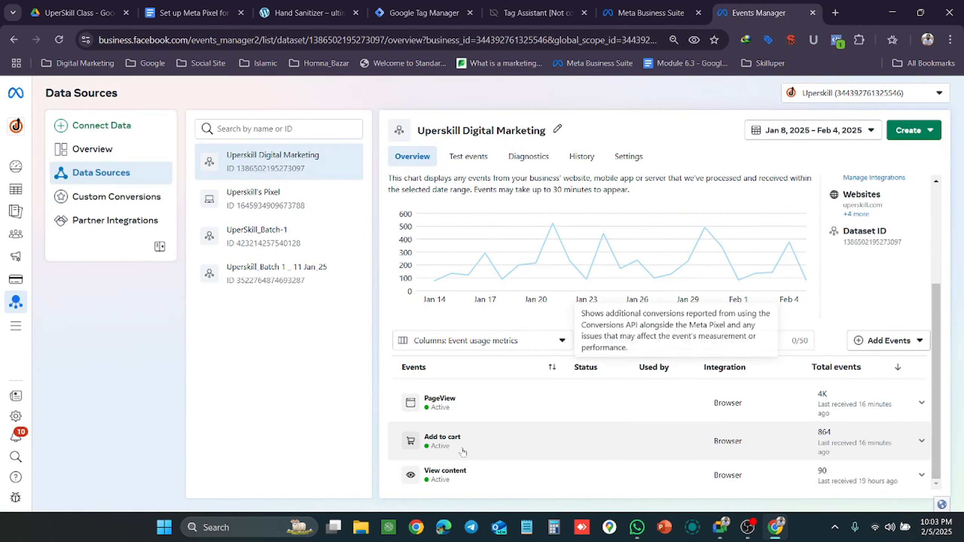
click(484, 471)
scroll(513, 456, down, 2)
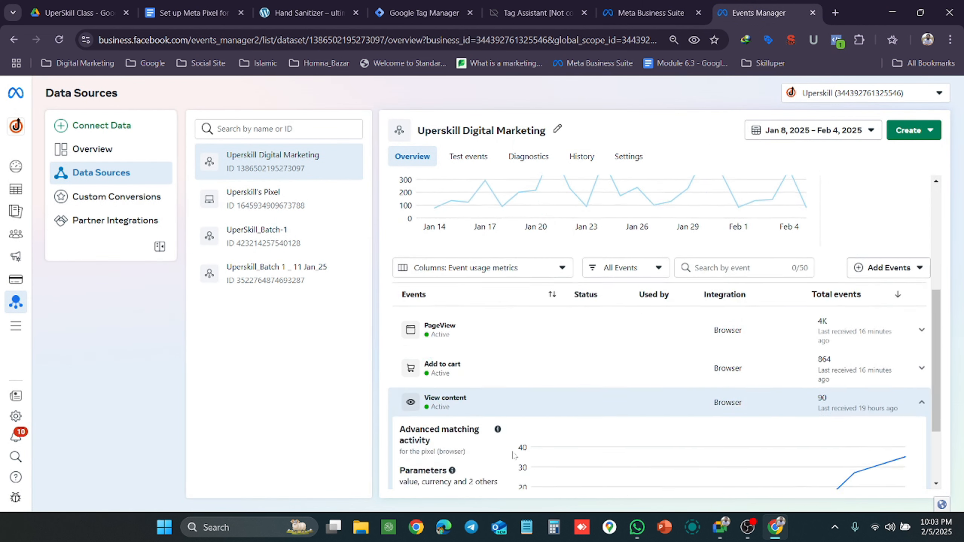
scroll(513, 455, down, 3)
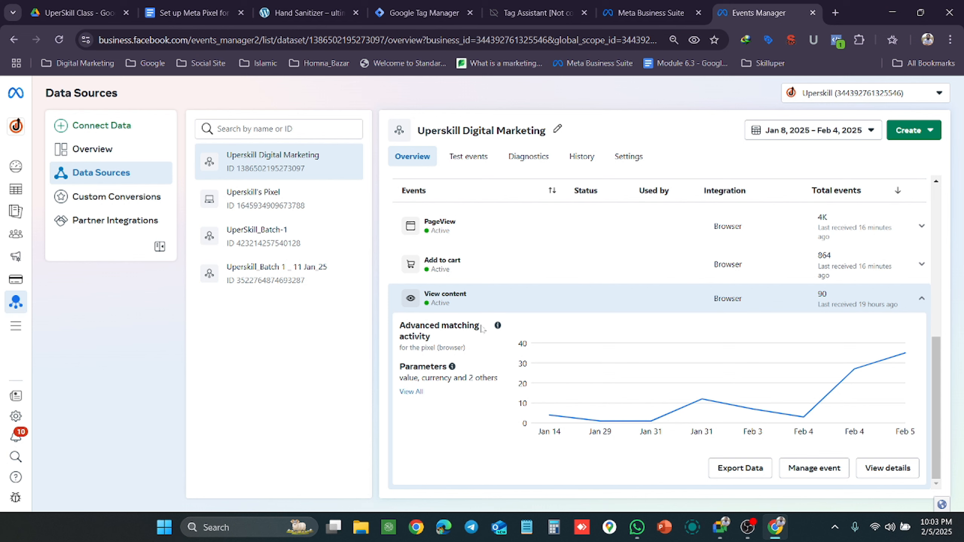
Go back to the Meta Pixel document and reduce the page zoom to review the assignment below the test event screenshot.
click(647, 5)
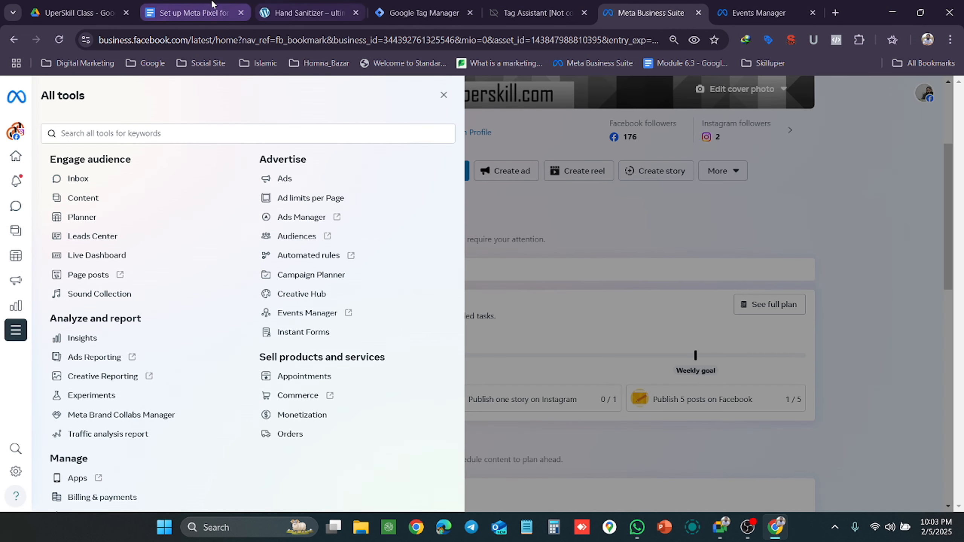
click(209, 15)
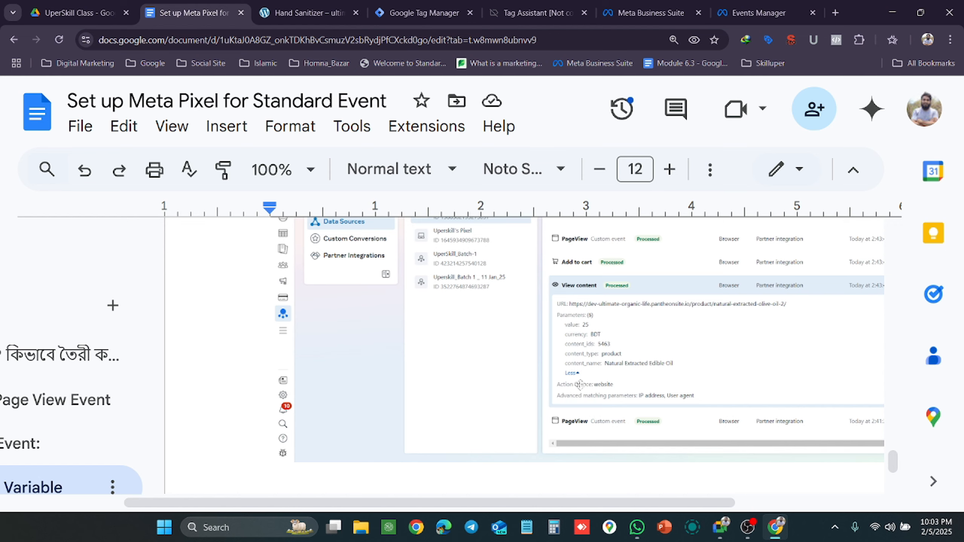
key(ctrl+minus)
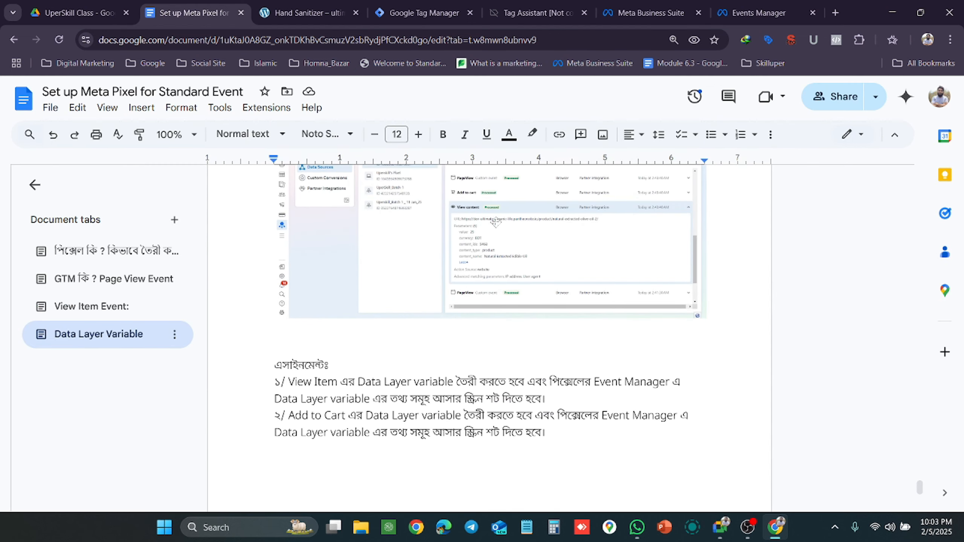
Review the Dynamic Remarketing example and ViewContent table at the start of the Data Layer Variable section, and highlight the trigger value view_item.
scroll(493, 218, up, 4)
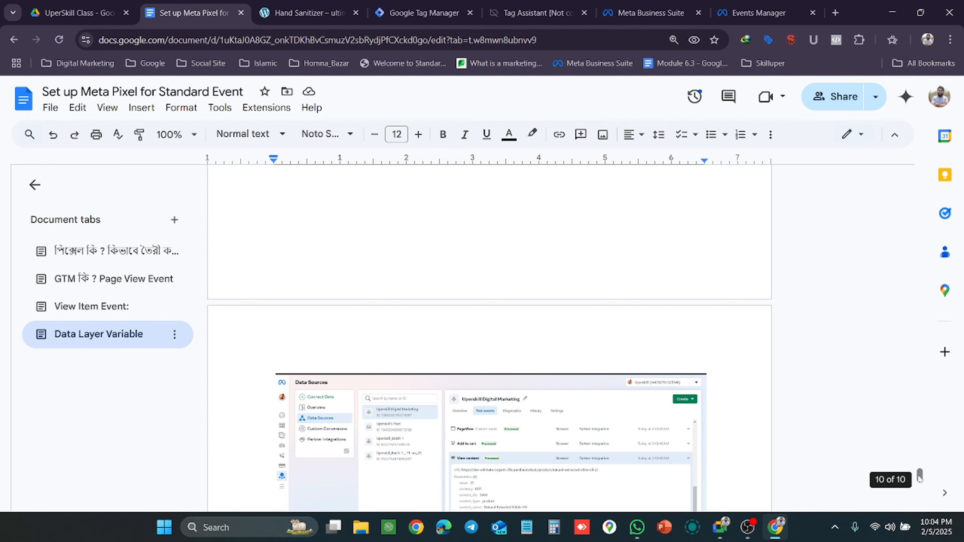
drag(926, 482, 915, 157)
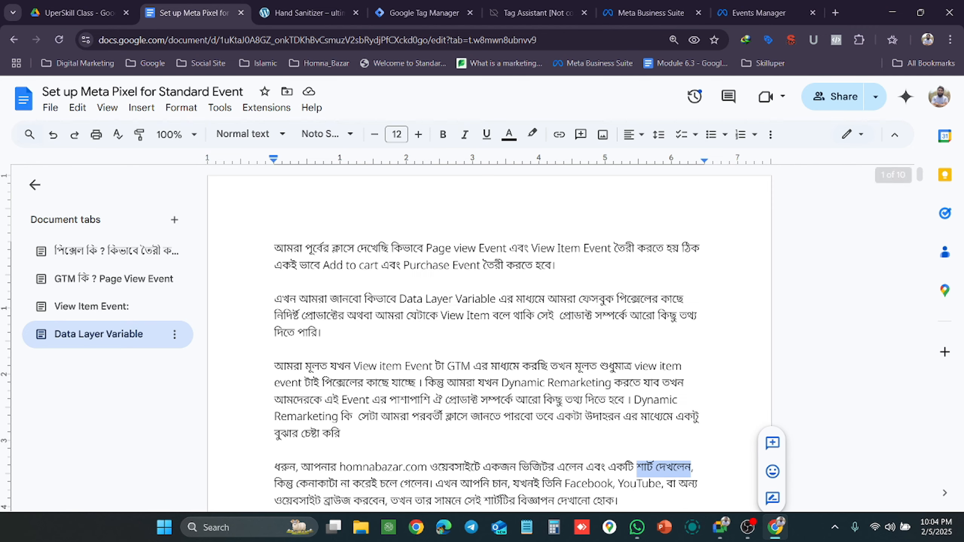
scroll(489, 340, down, 3)
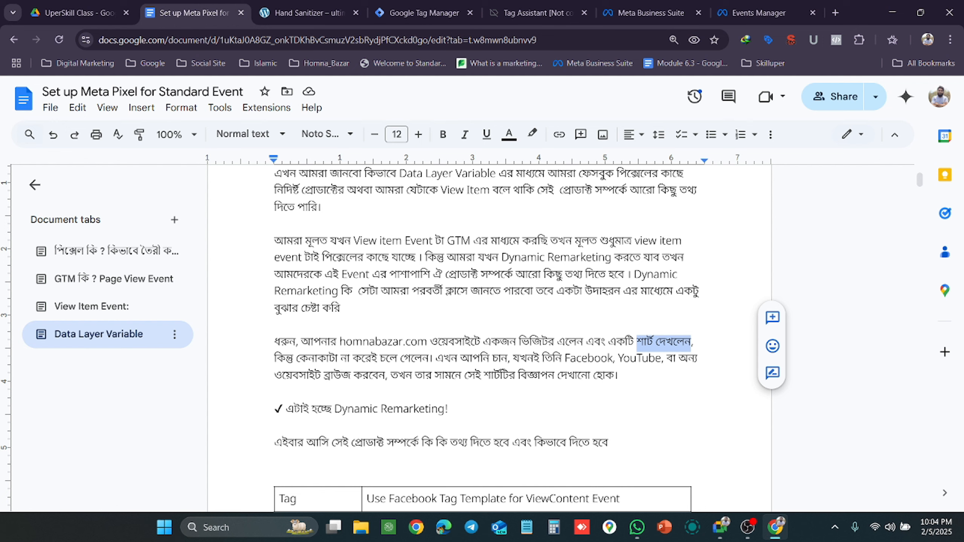
scroll(489, 361, down, 3)
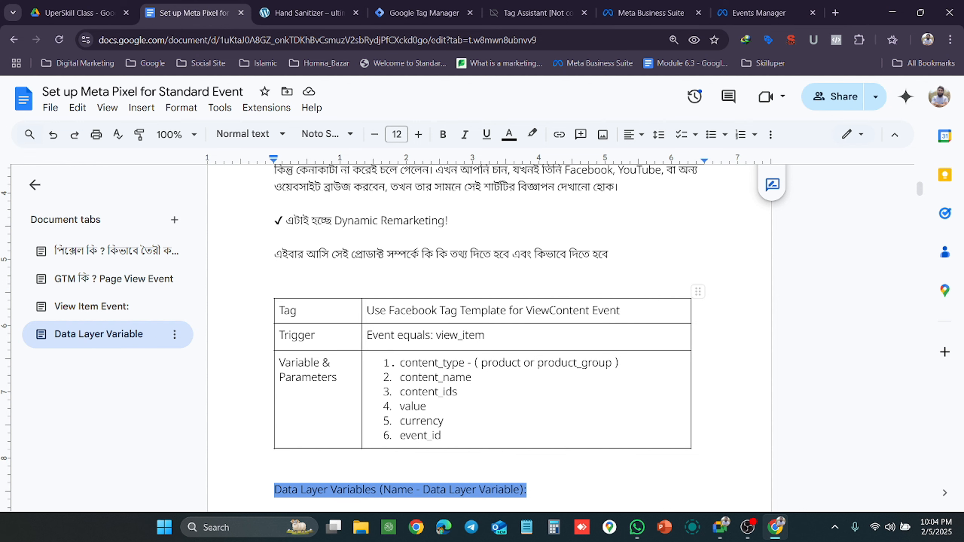
scroll(482, 337, down, 1)
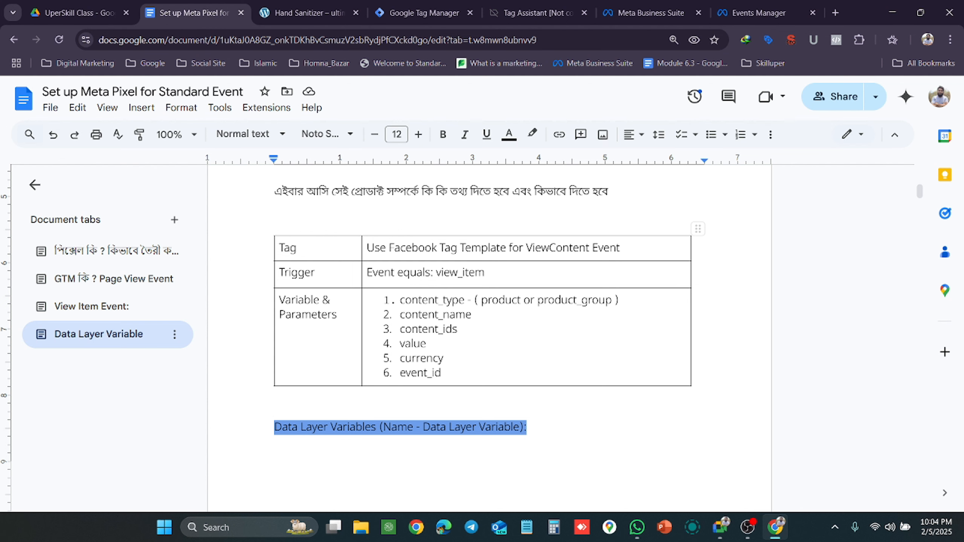
scroll(481, 334, up, 3)
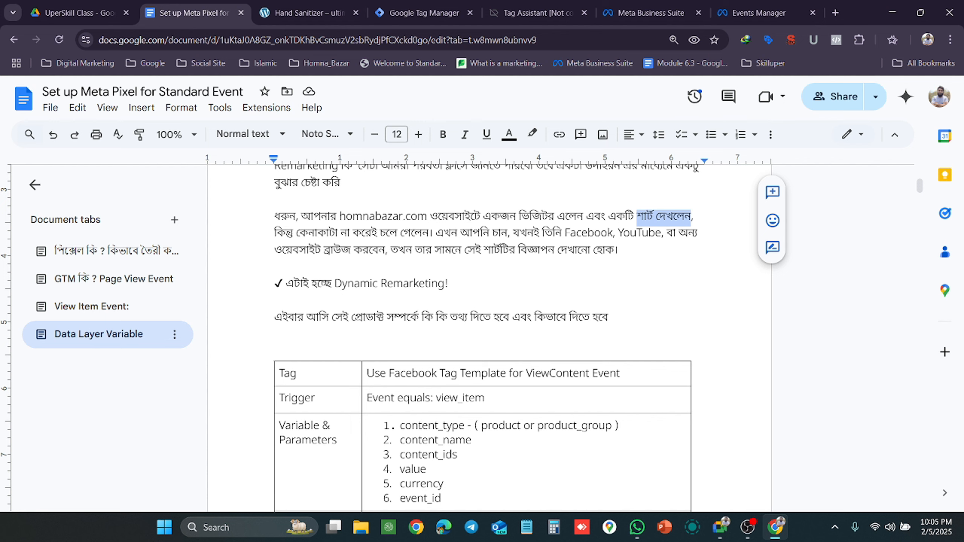
scroll(489, 323, down, 2)
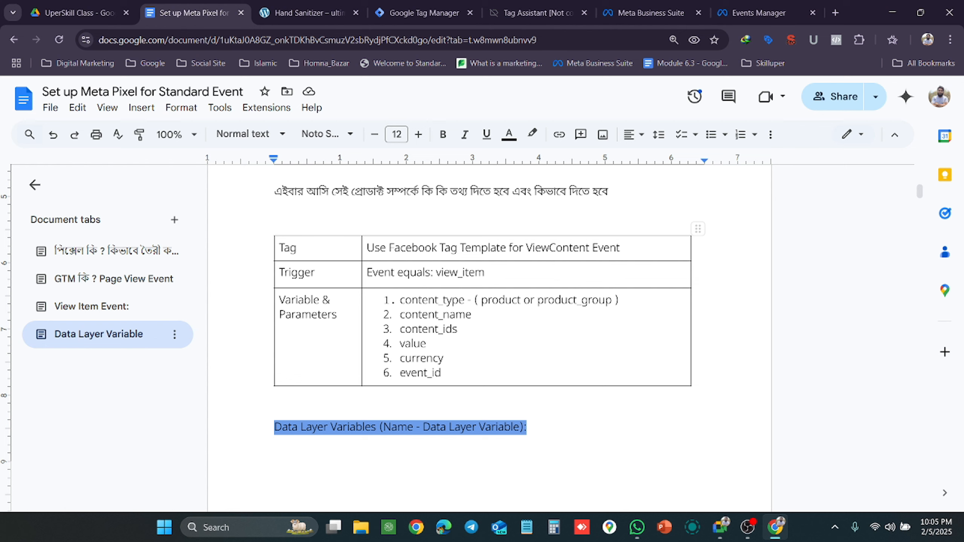
drag(485, 272, 436, 272)
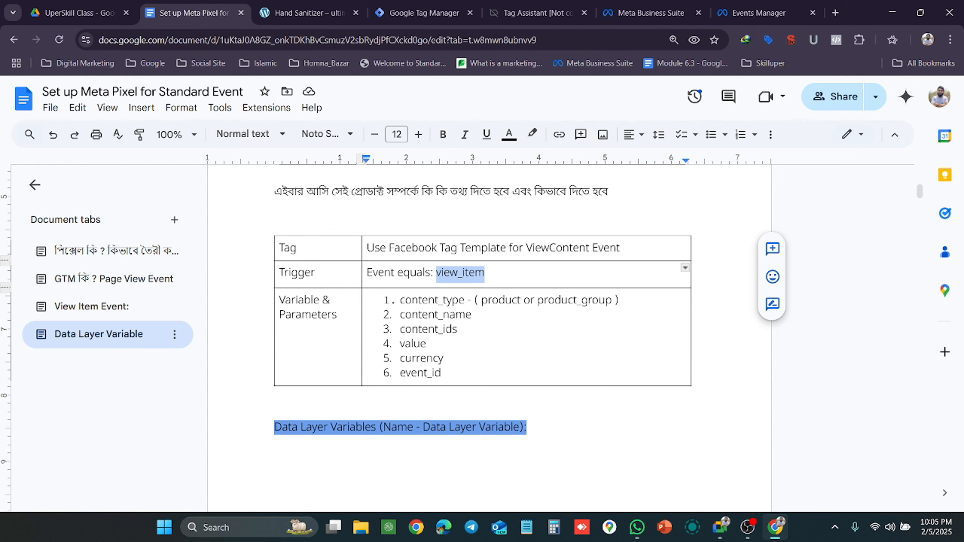
Switch to the store's Hand Sanitizer product page and highlight the product name.
click(428, 5)
click(507, 4)
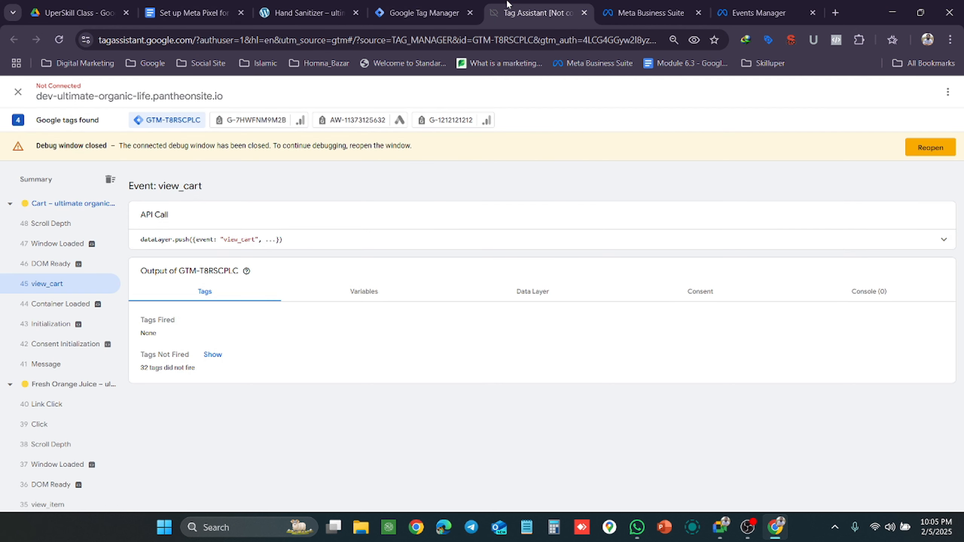
click(307, 12)
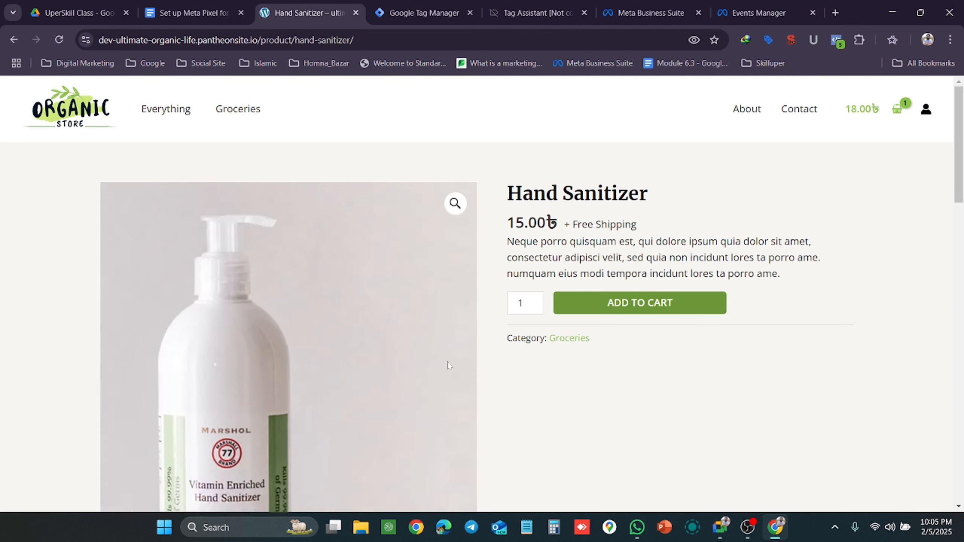
scroll(539, 364, down, 1)
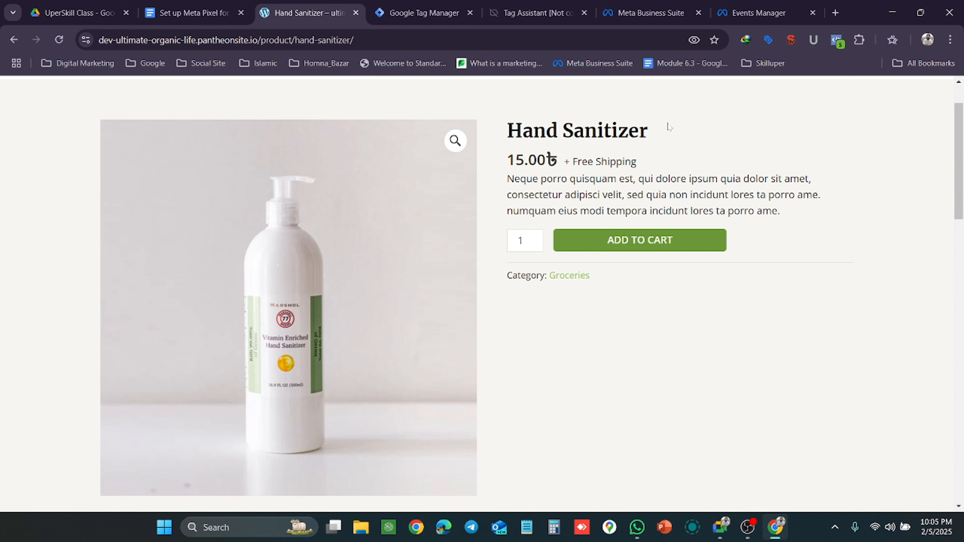
drag(668, 127, 523, 130)
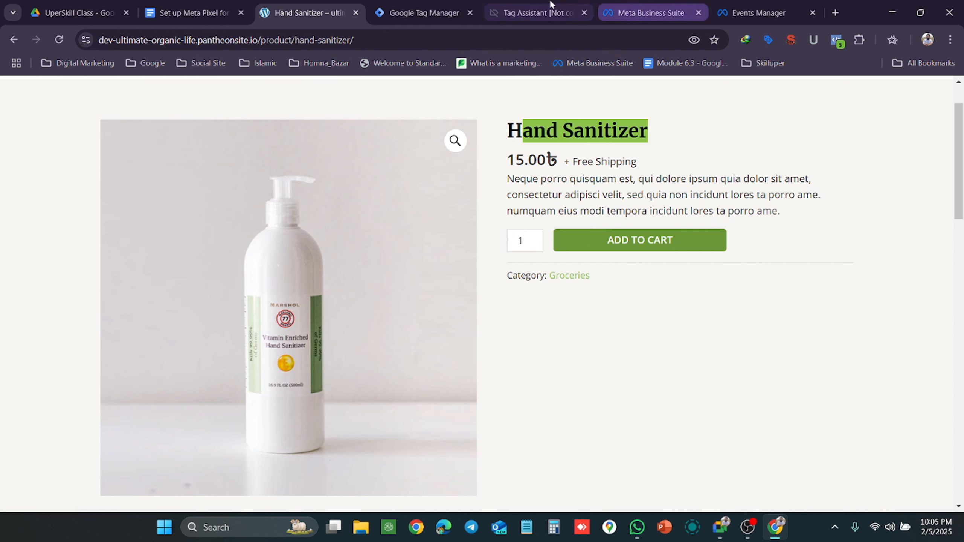
Highlight content_name in the Meta Pixel document's parameter list and compare the listed parameters with the Hand Sanitizer product page.
click(186, 12)
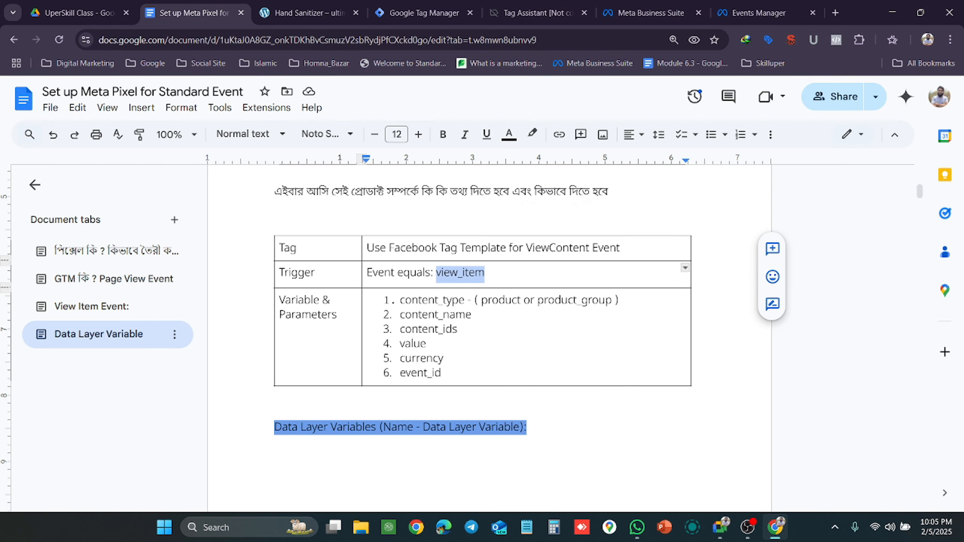
drag(471, 314, 399, 314)
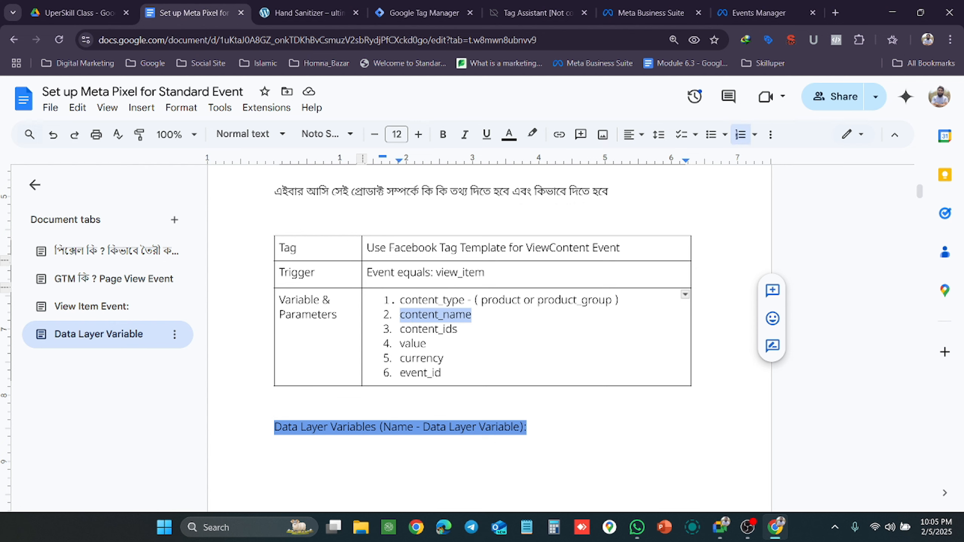
click(308, 11)
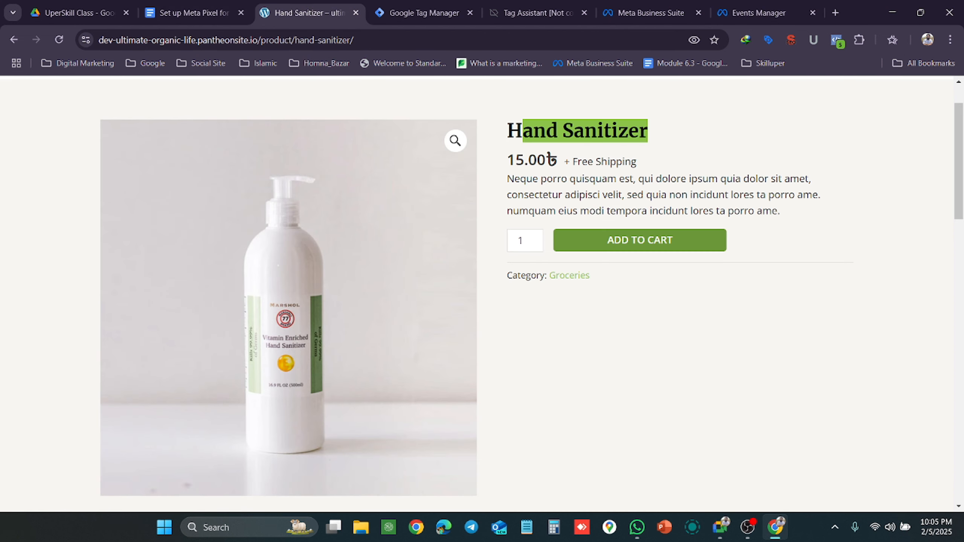
click(174, 9)
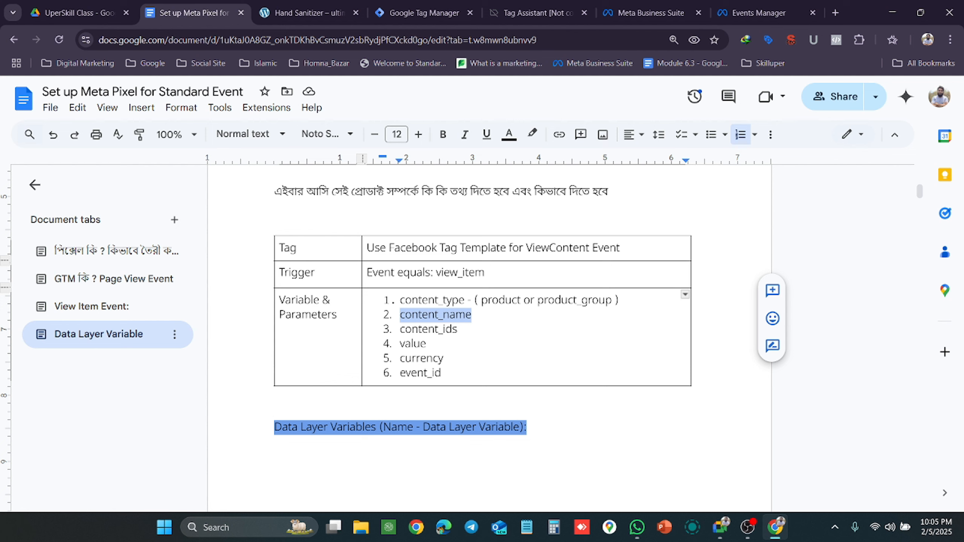
click(323, 12)
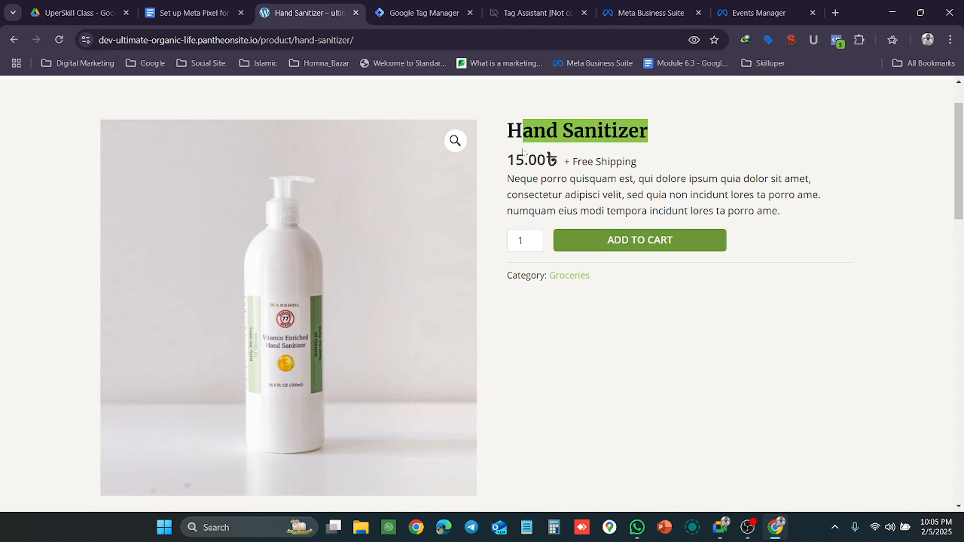
click(190, 12)
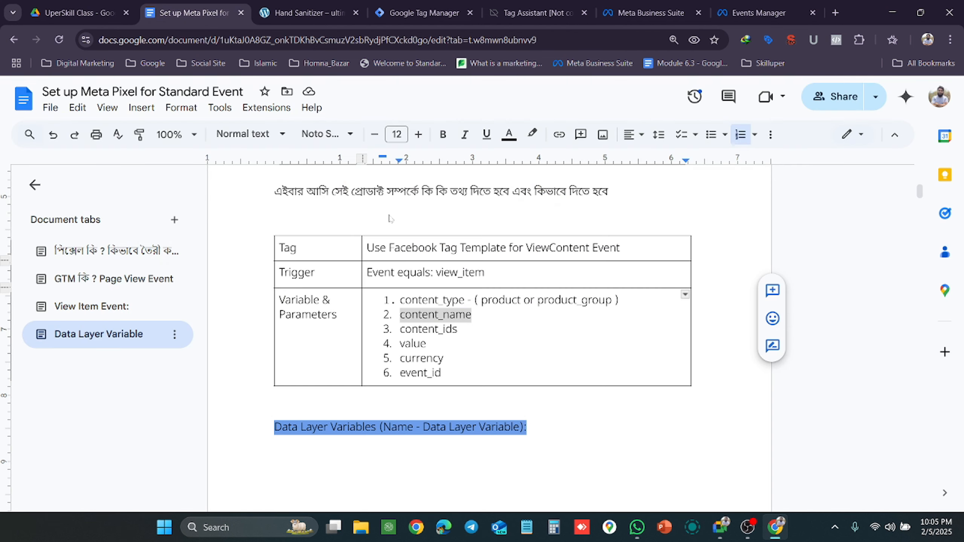
click(305, 8)
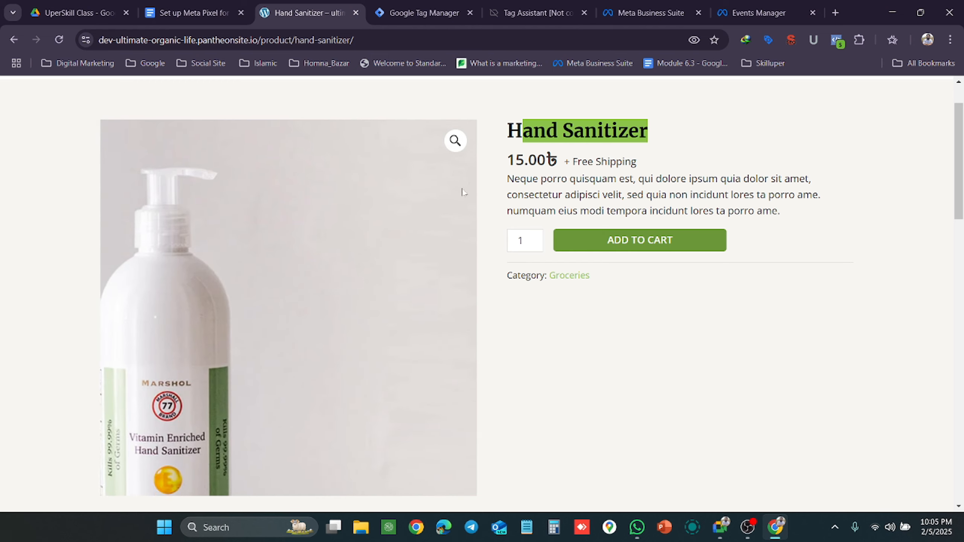
click(189, 12)
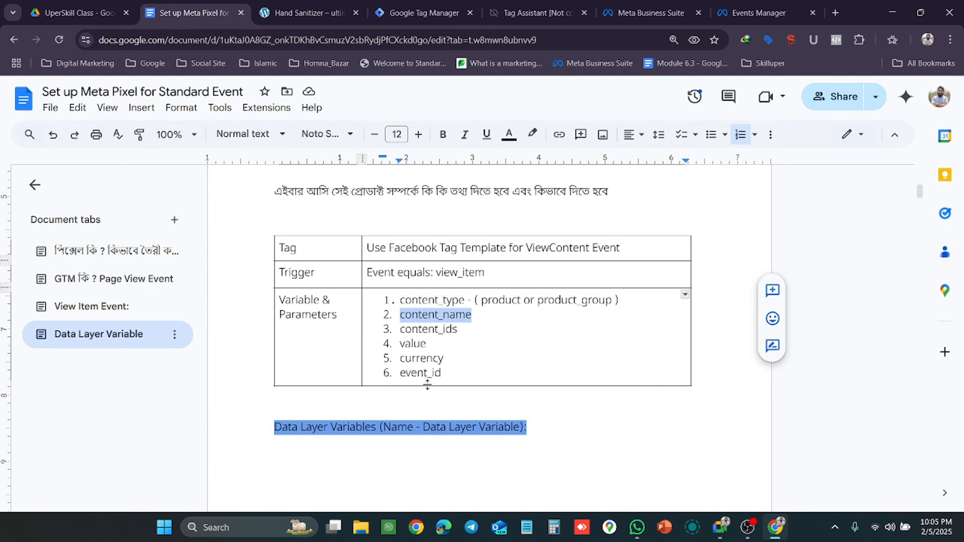
click(319, 10)
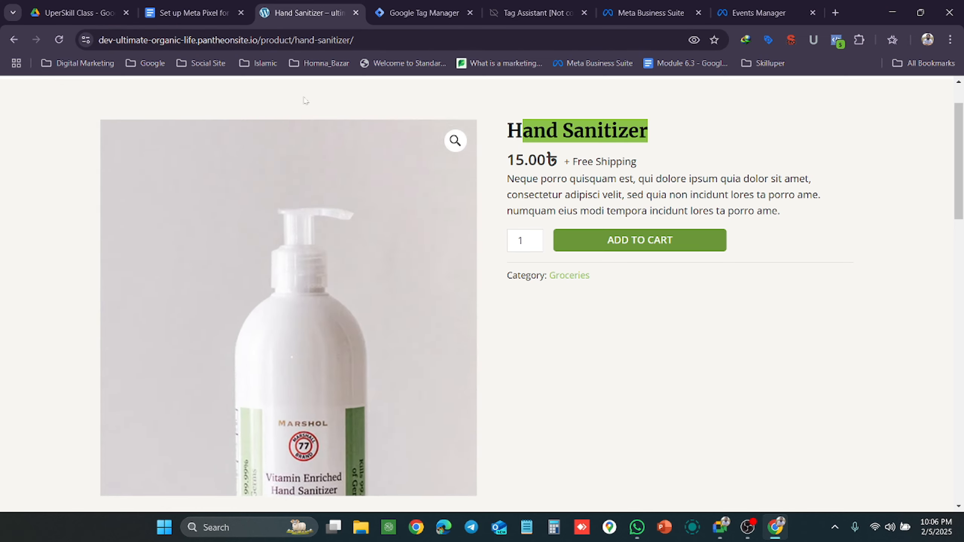
Switch to Tag Assistant and show the data layer values of the Fresh Orange Juice page's view_item event.
click(425, 12)
click(557, 6)
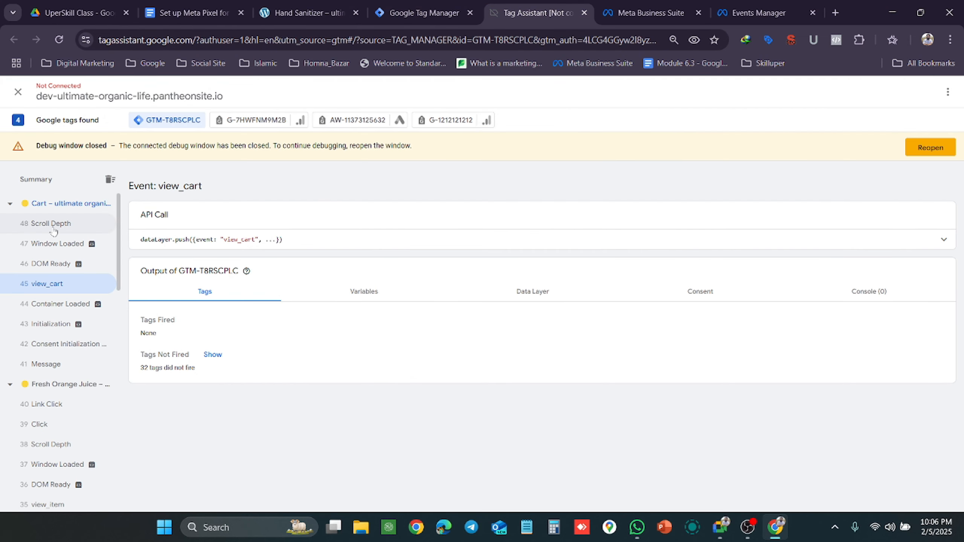
click(420, 4)
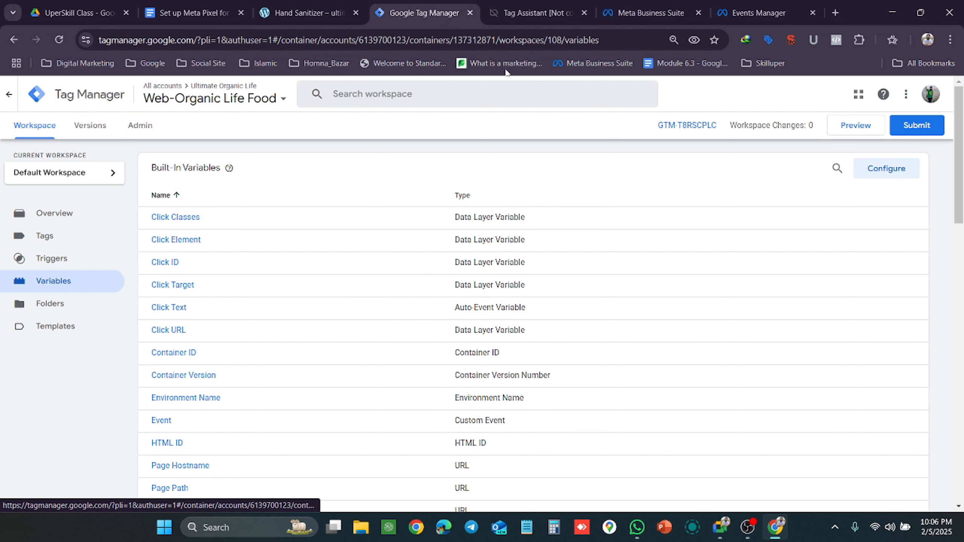
click(530, 4)
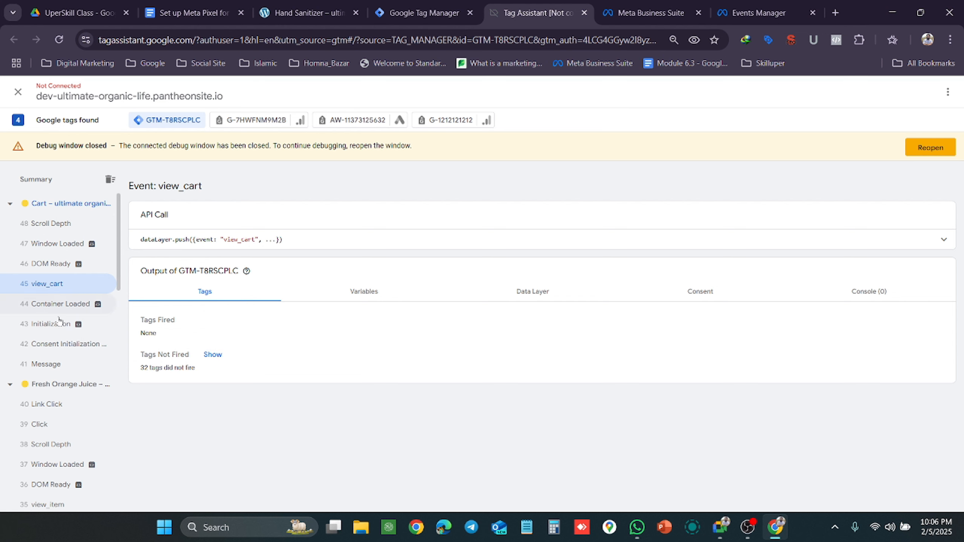
scroll(57, 454, down, 2)
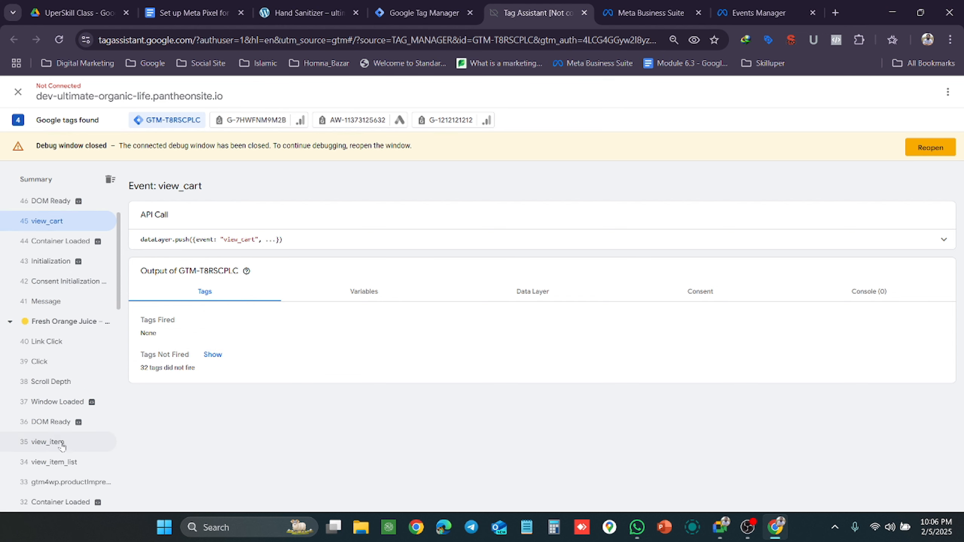
click(61, 442)
click(520, 294)
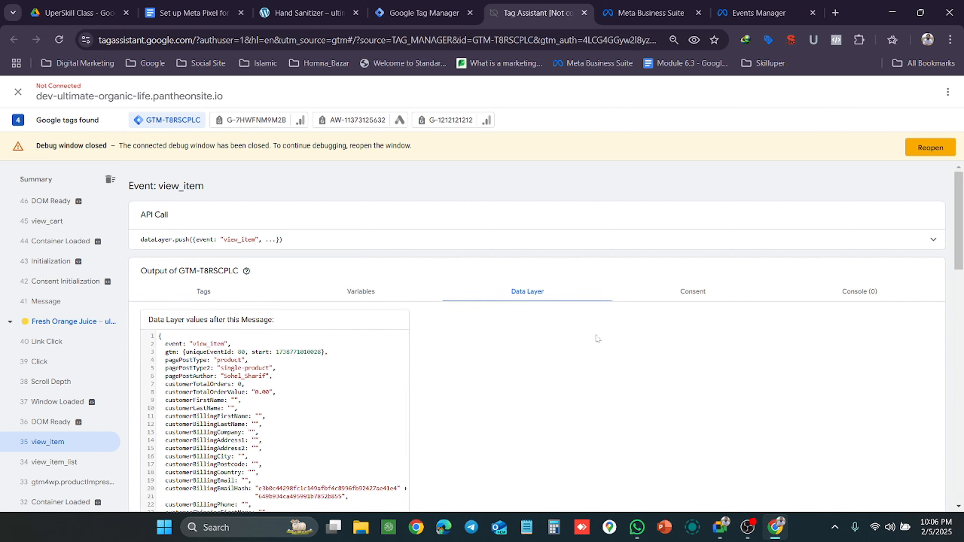
Enlarge the page and examine the product data in the view_item data layer, highlighting the details of the Assorted Coffee impression.
scroll(606, 376, down, 3)
scroll(537, 336, down, 5)
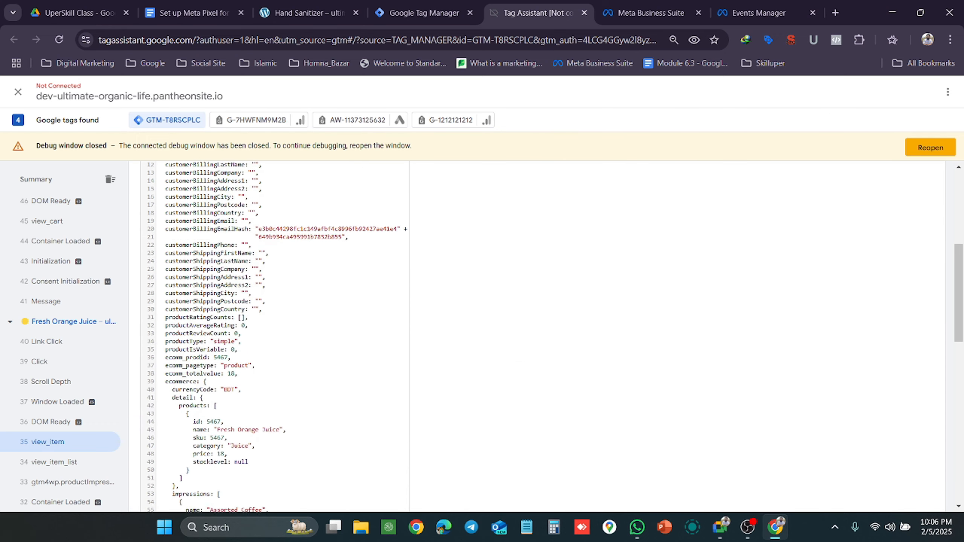
key(ctrl+plus)
key(ctrl+plus)
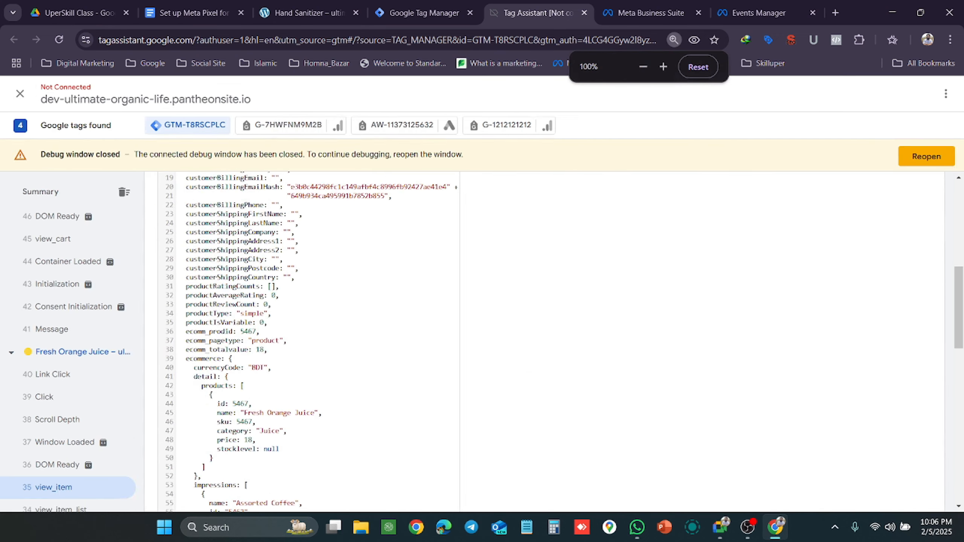
scroll(341, 342, down, 5)
scroll(341, 342, down, 3)
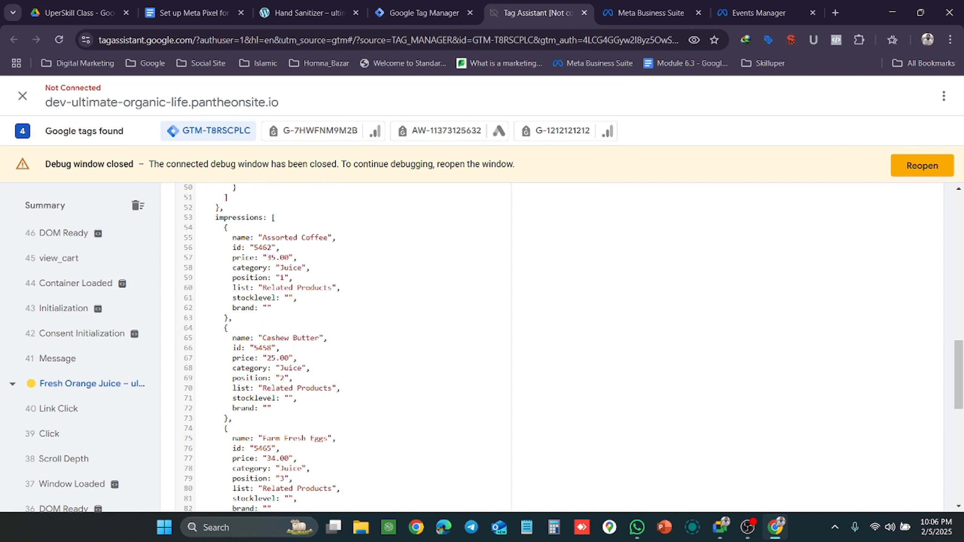
drag(229, 237, 298, 298)
Compare the document's parameter list with the highlighted product data in Tag Assistant, and switch to the variables list in Google Tag Manager.
click(300, 12)
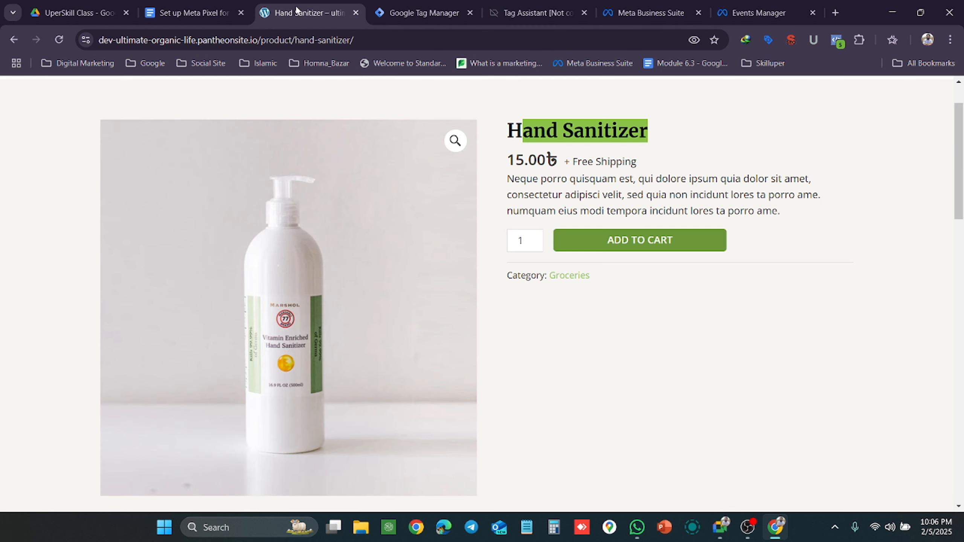
click(196, 10)
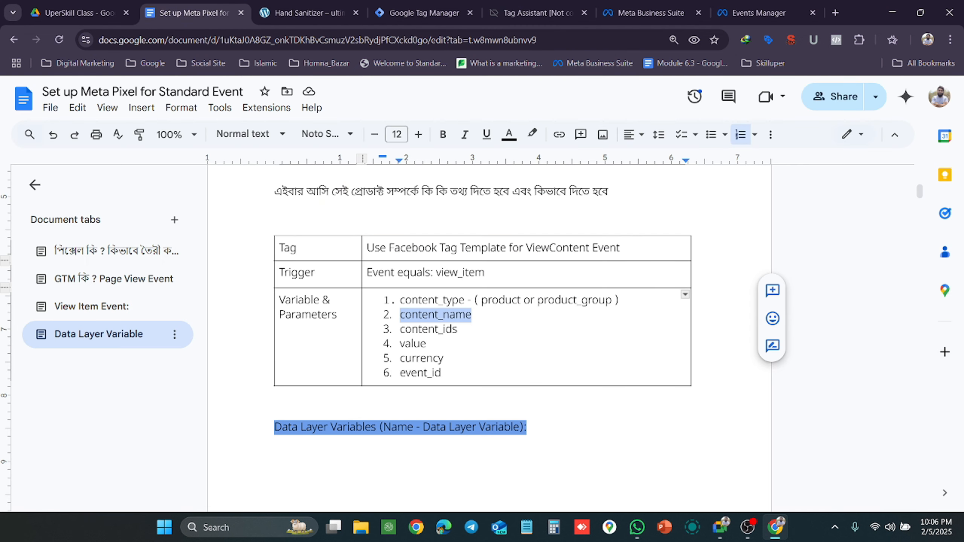
click(539, 12)
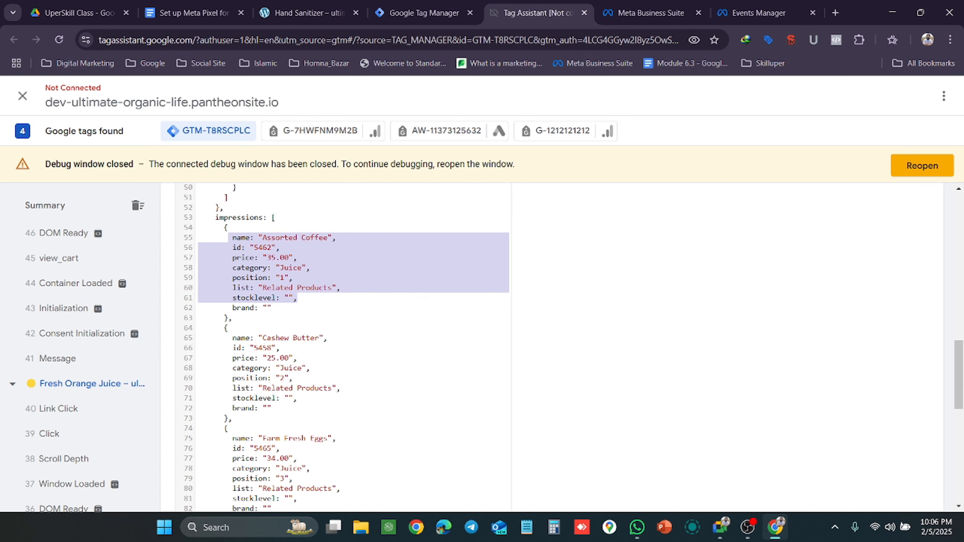
click(192, 13)
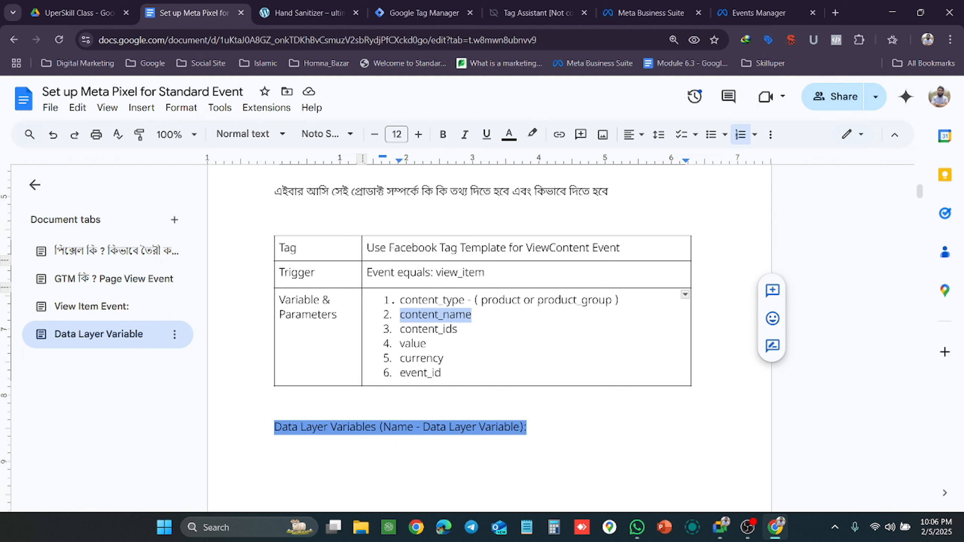
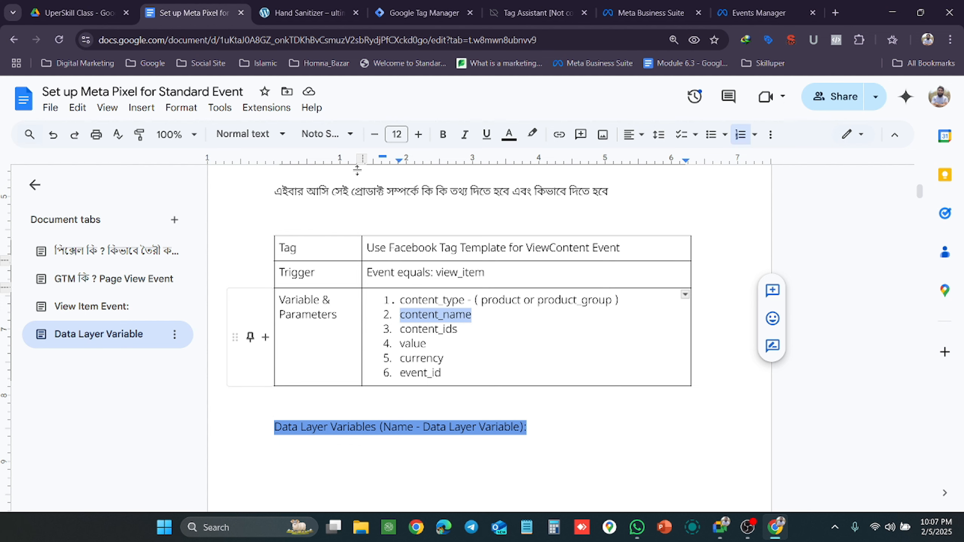
click(300, 5)
click(407, 5)
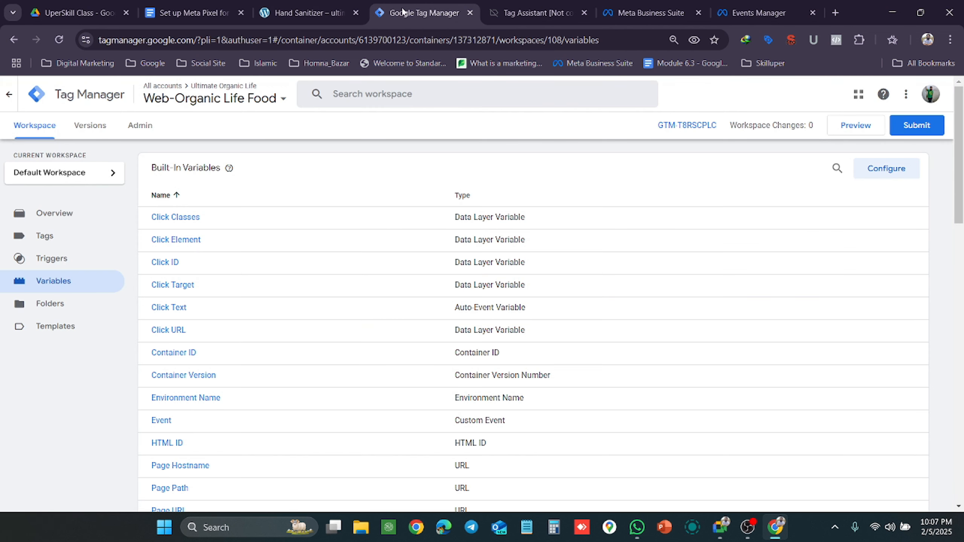
Compare the document's parameter list with the Fresh Orange Juice data layer in Tag Assistant, examining the currency and items entries.
click(535, 5)
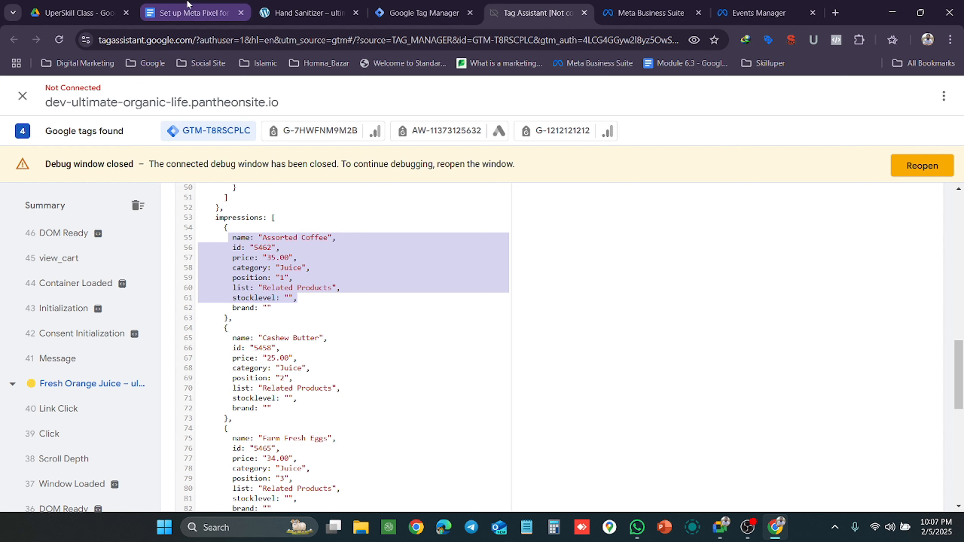
click(190, 12)
click(536, 13)
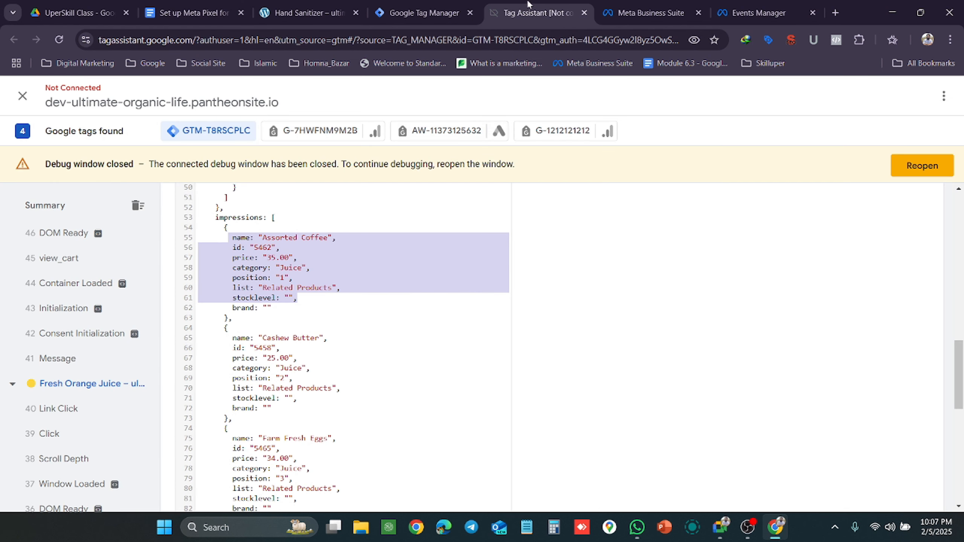
scroll(353, 346, down, 8)
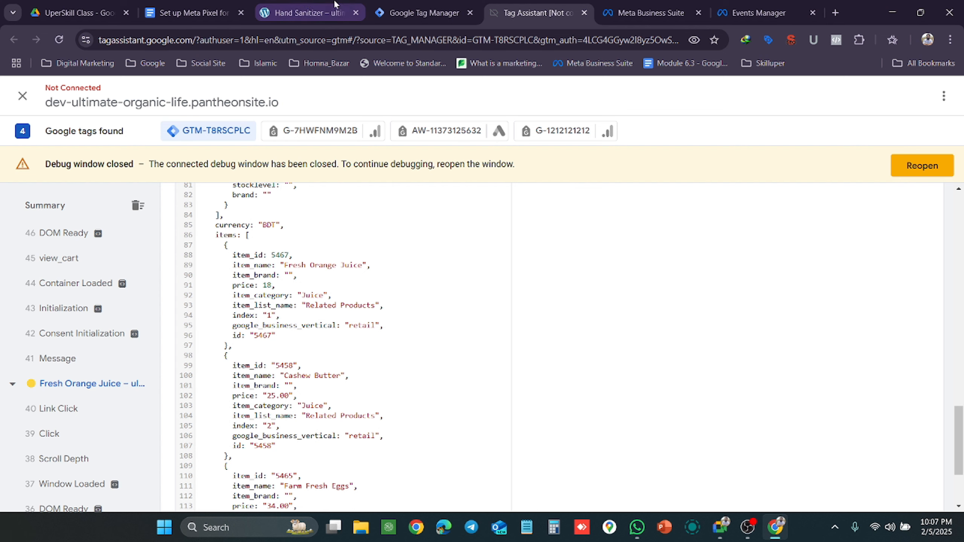
Point out the content_type options product or product_group in the Meta Pixel document and relate them to the Hand Sanitizer product page.
click(190, 12)
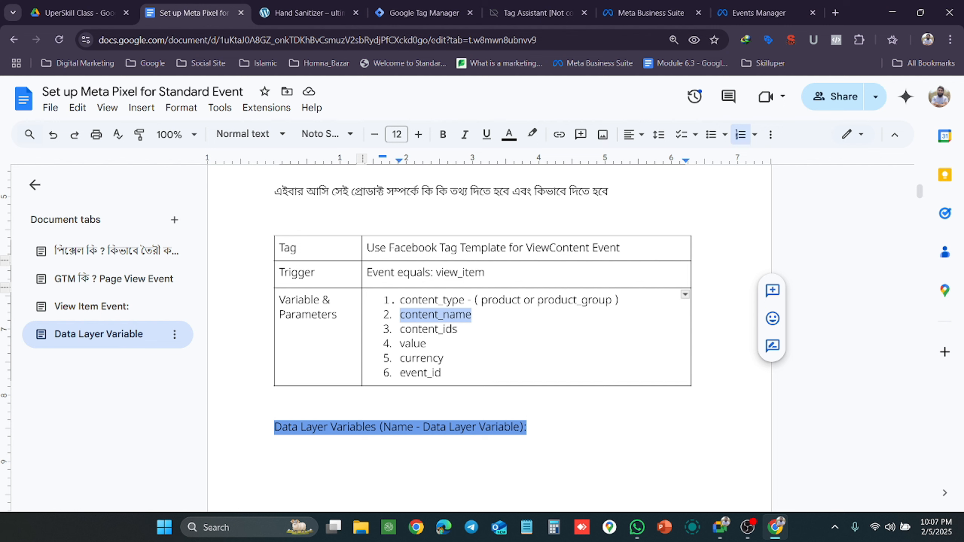
click(518, 300)
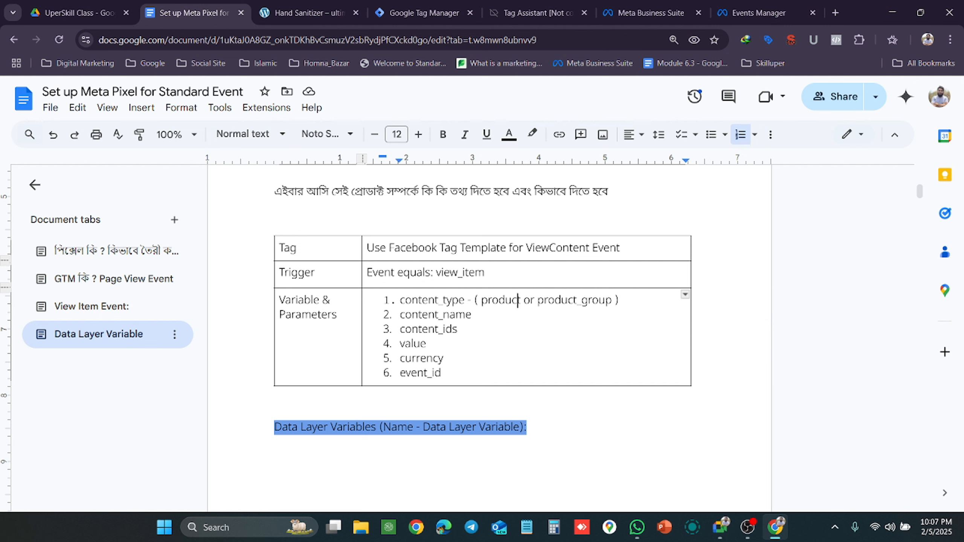
click(307, 12)
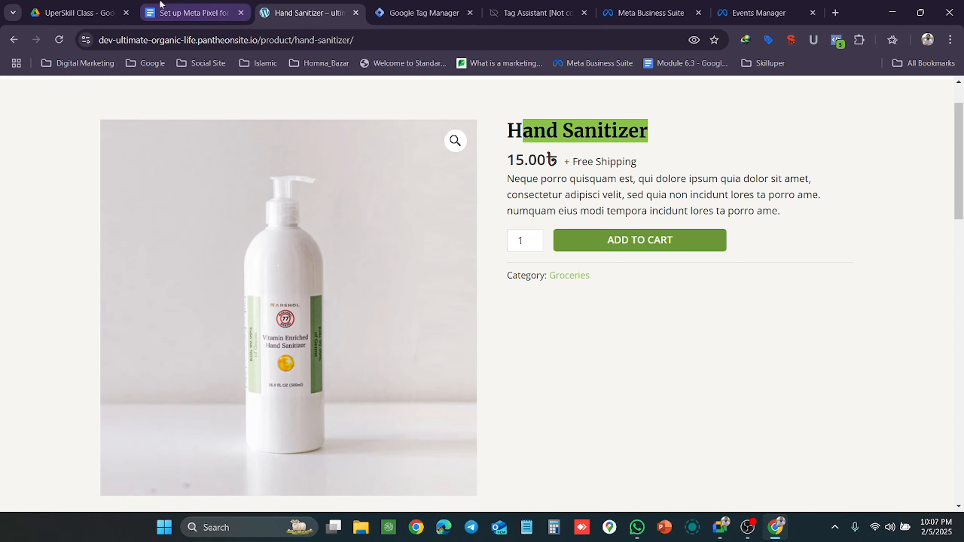
click(190, 12)
key(Right)
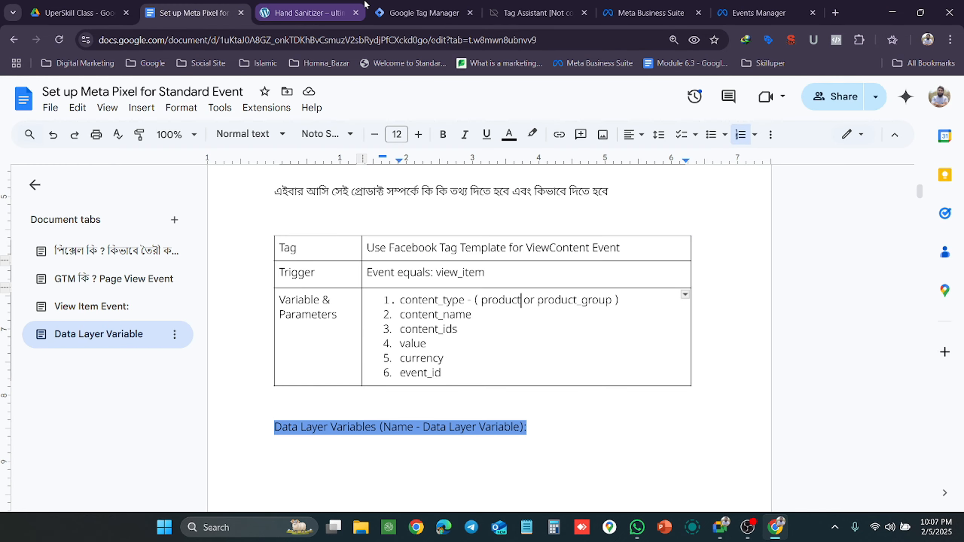
click(309, 12)
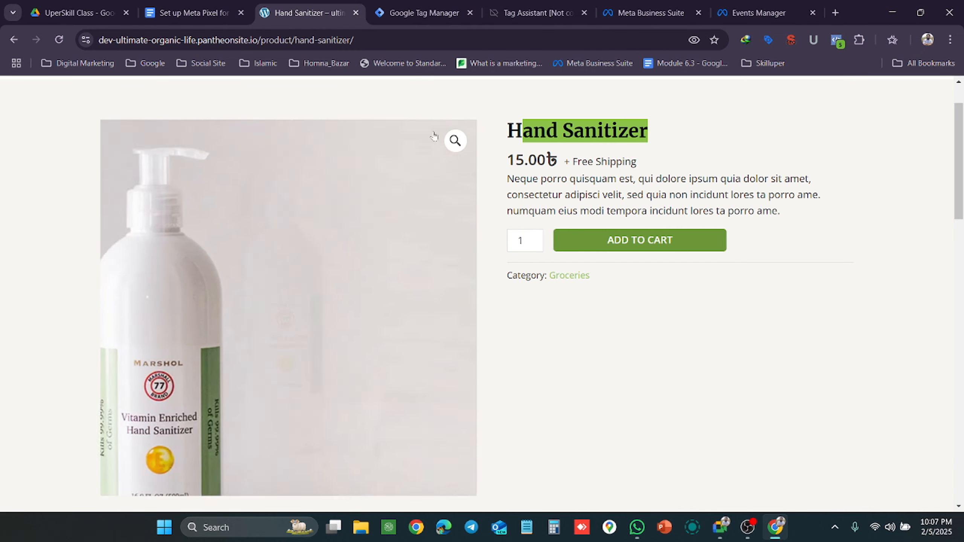
click(191, 12)
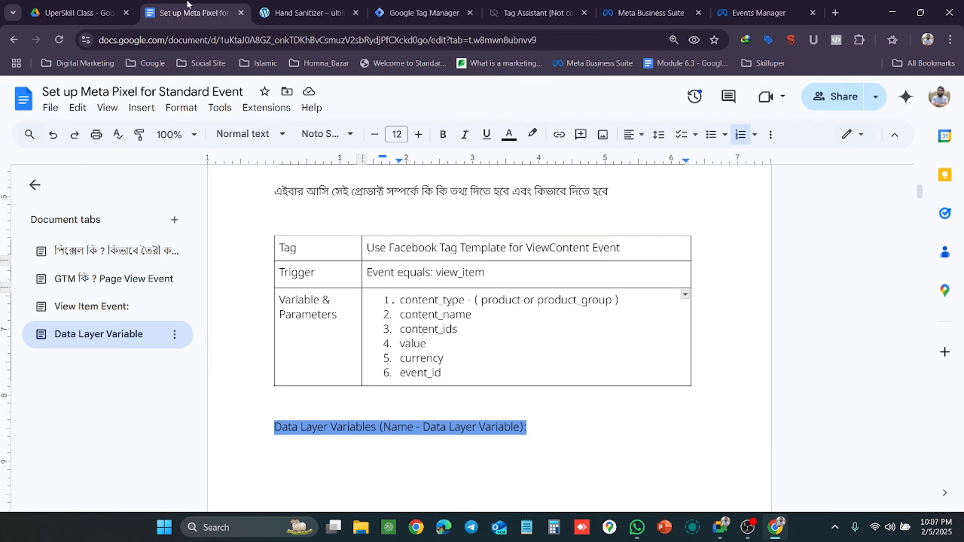
click(420, 13)
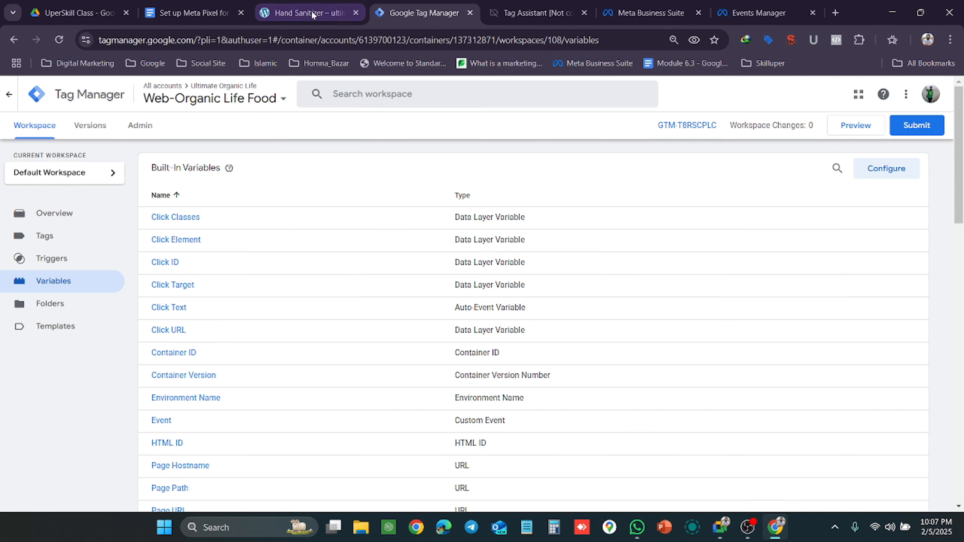
click(303, 12)
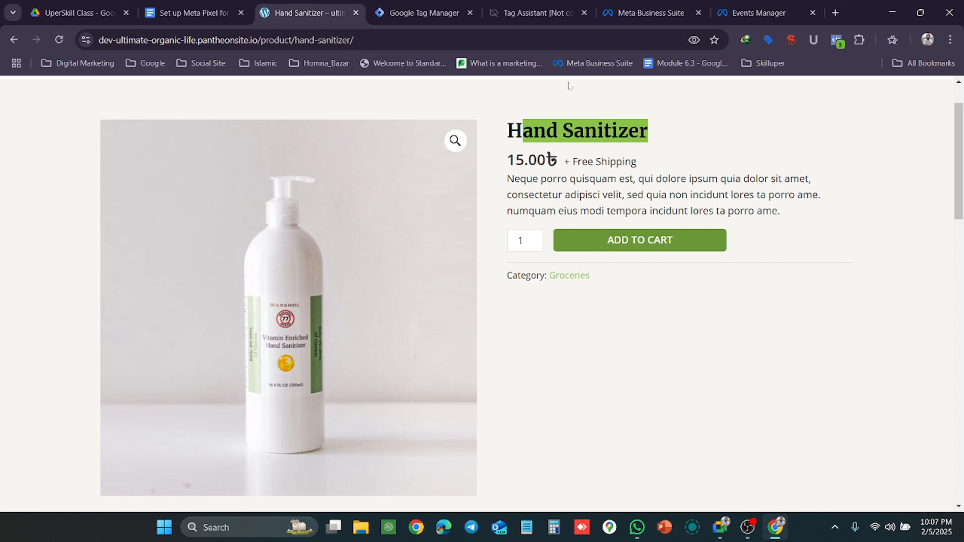
Search the web for "arong" in a new browser tab and open the Aarong website.
click(834, 13)
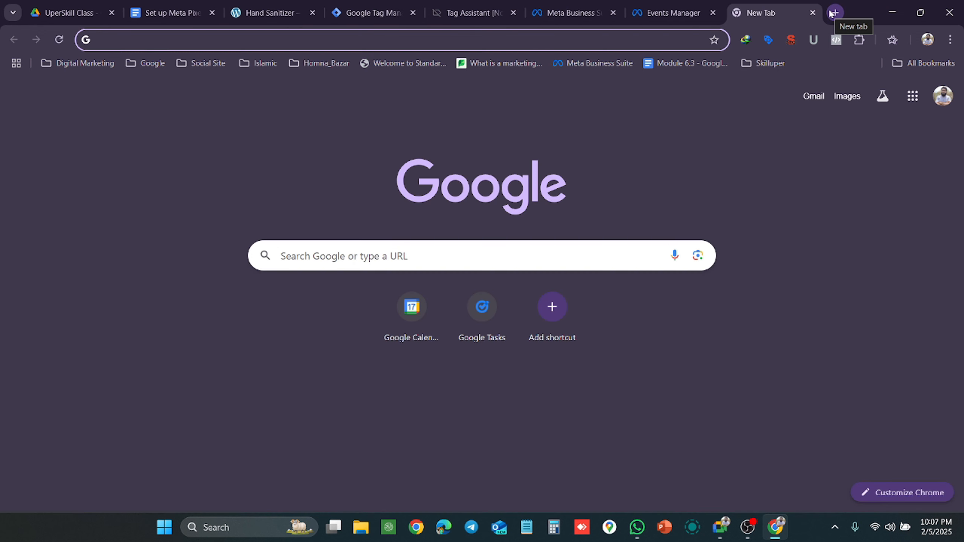
text(la)
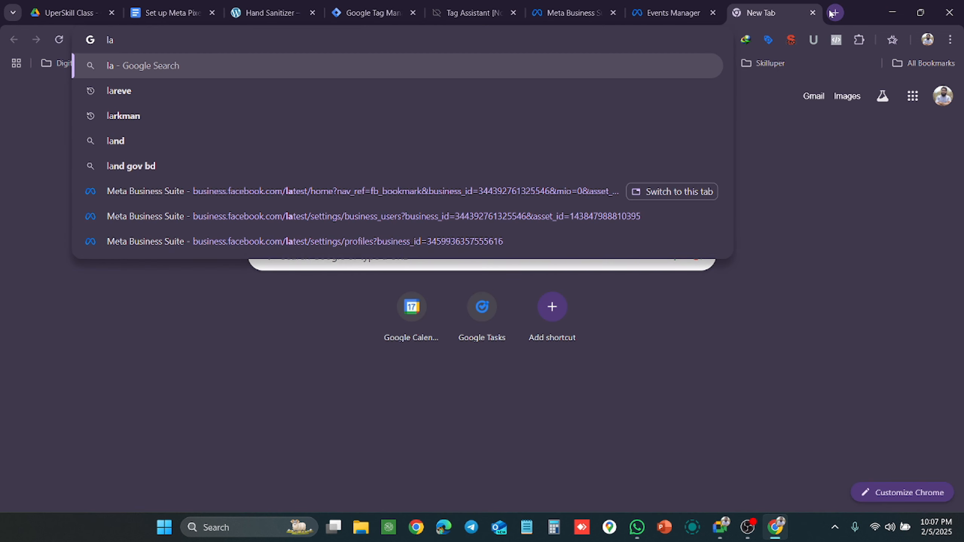
key(BackSpace)
key(BackSpace)
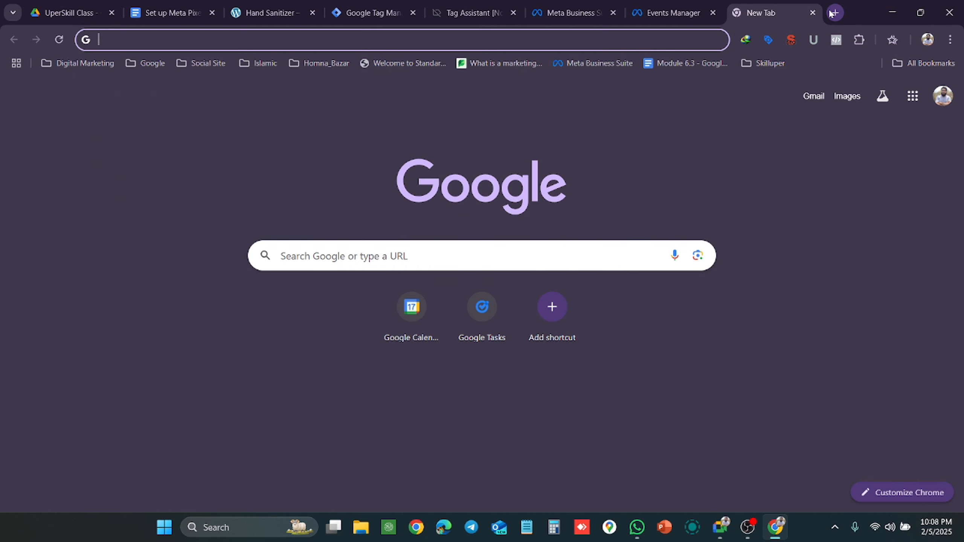
text(arong)
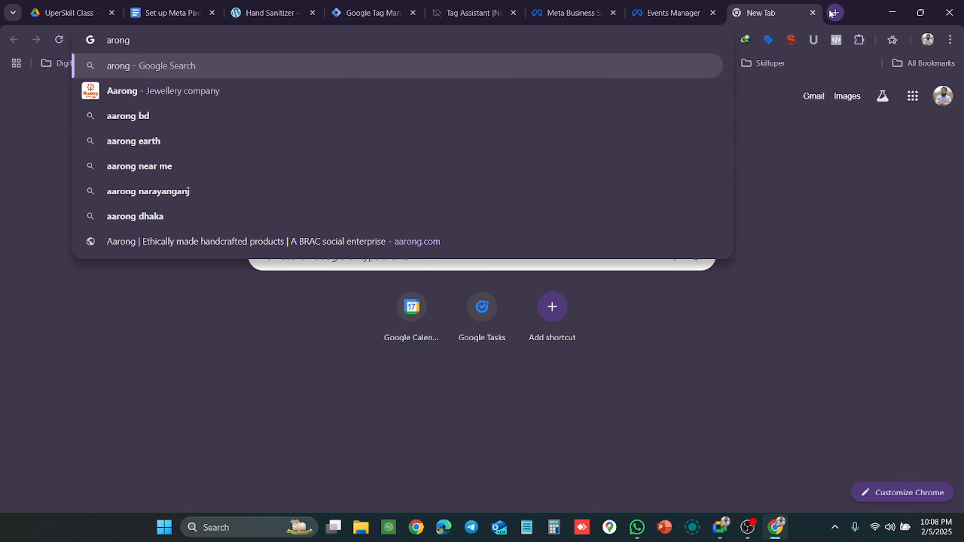
key(Return)
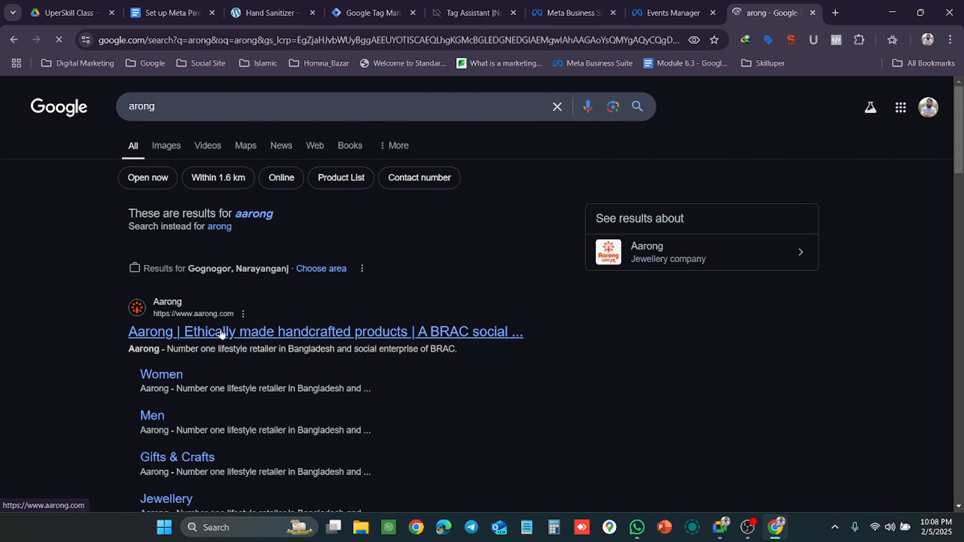
click(223, 333)
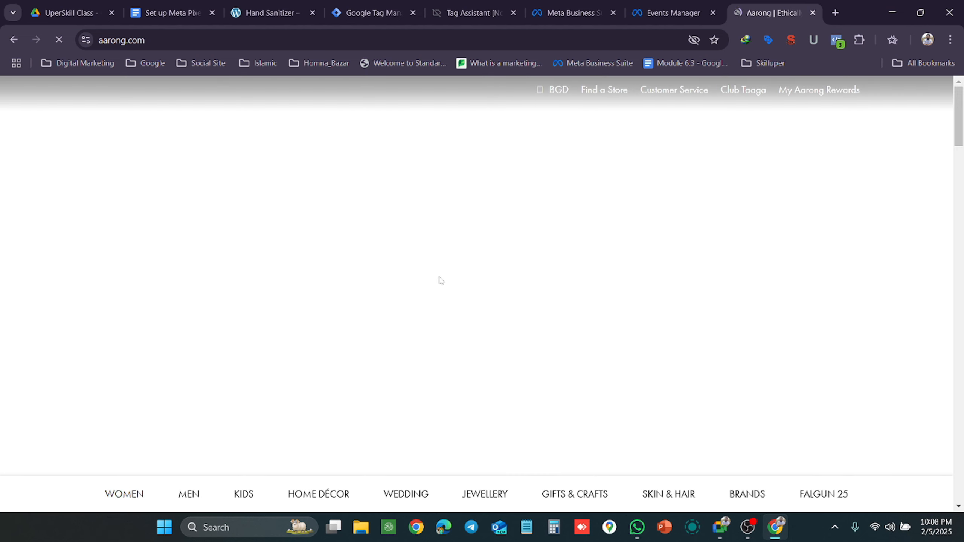
Switch to Google Meet to check the call's remaining time, and return to the Aarong website.
mouse_move(720, 527)
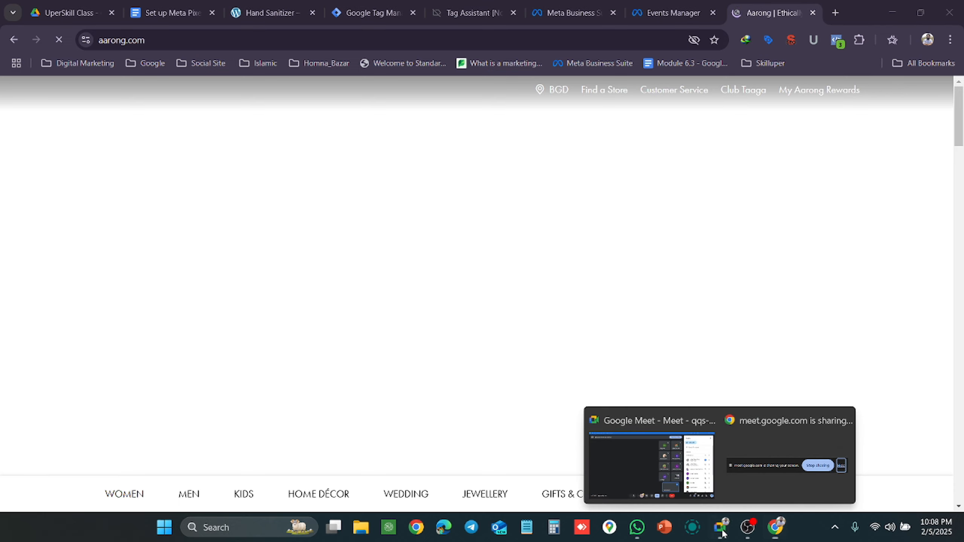
click(708, 486)
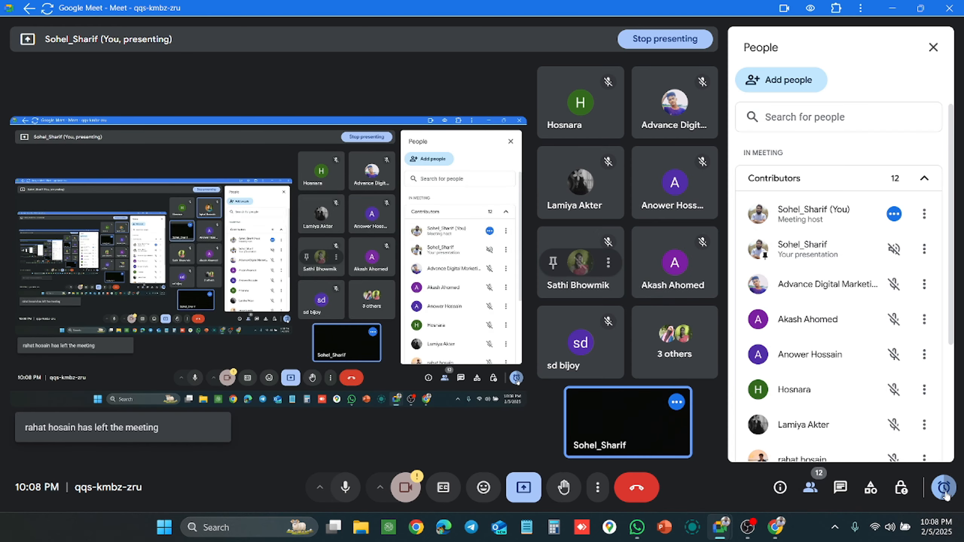
click(944, 489)
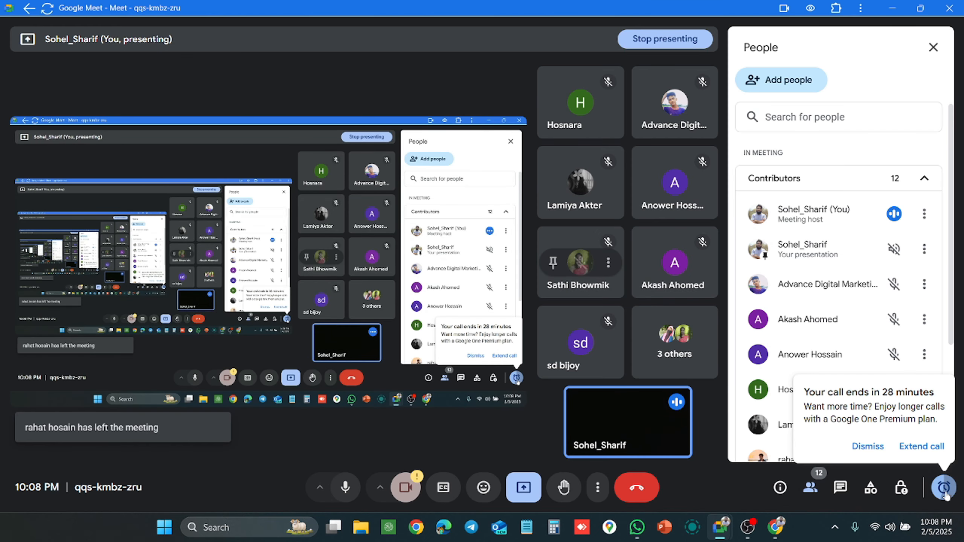
click(893, 8)
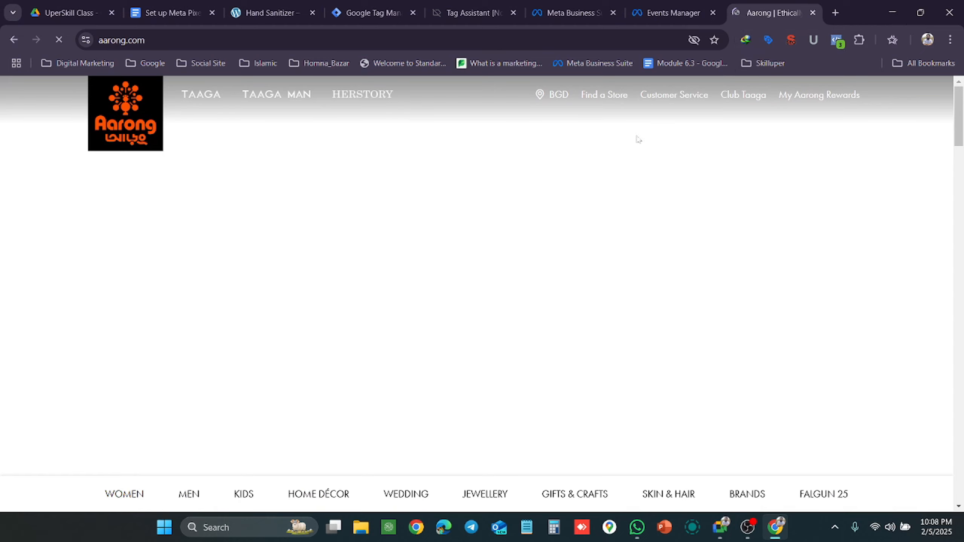
Look through the Aarong home page for products and open the Women category.
scroll(630, 151, down, 5)
scroll(603, 160, up, 5)
scroll(603, 161, down, 10)
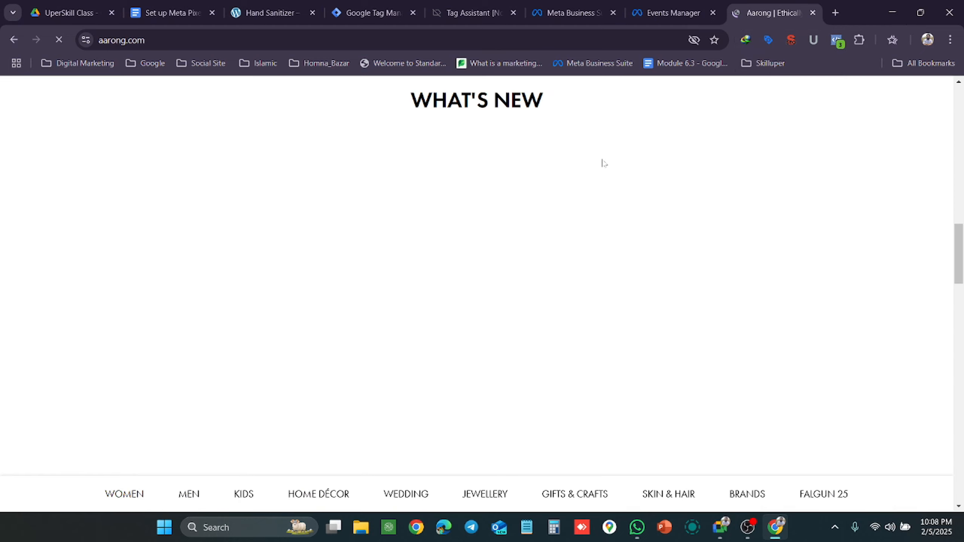
scroll(603, 164, up, 10)
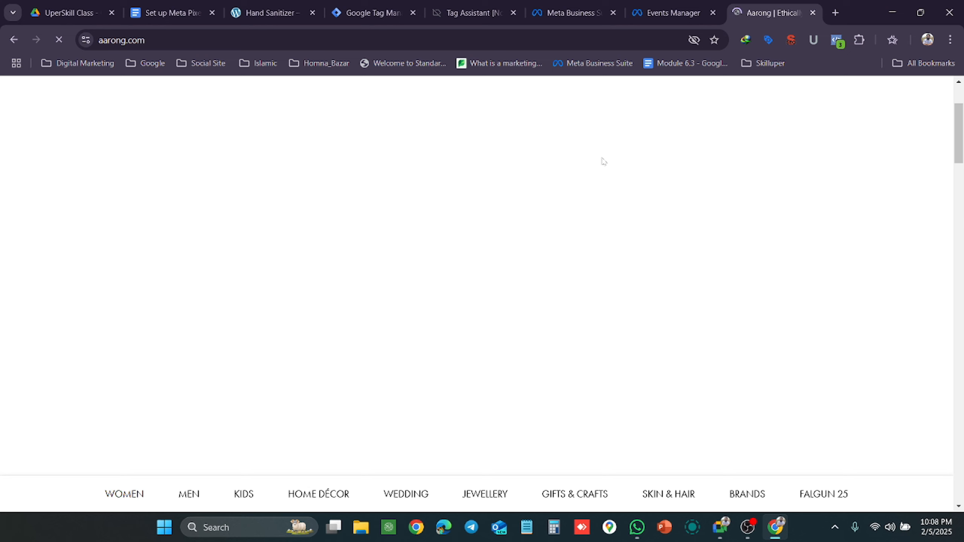
scroll(231, 282, down, 10)
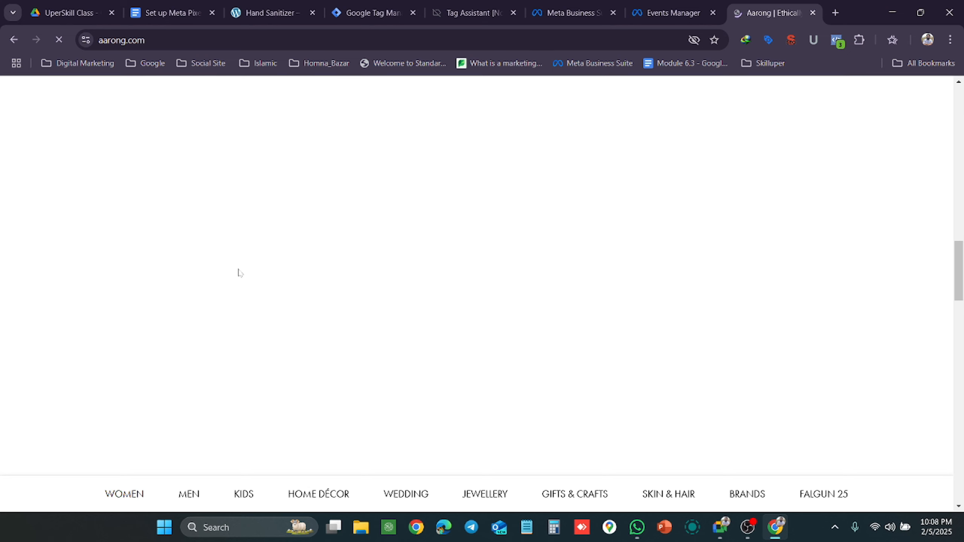
scroll(230, 304, down, 4)
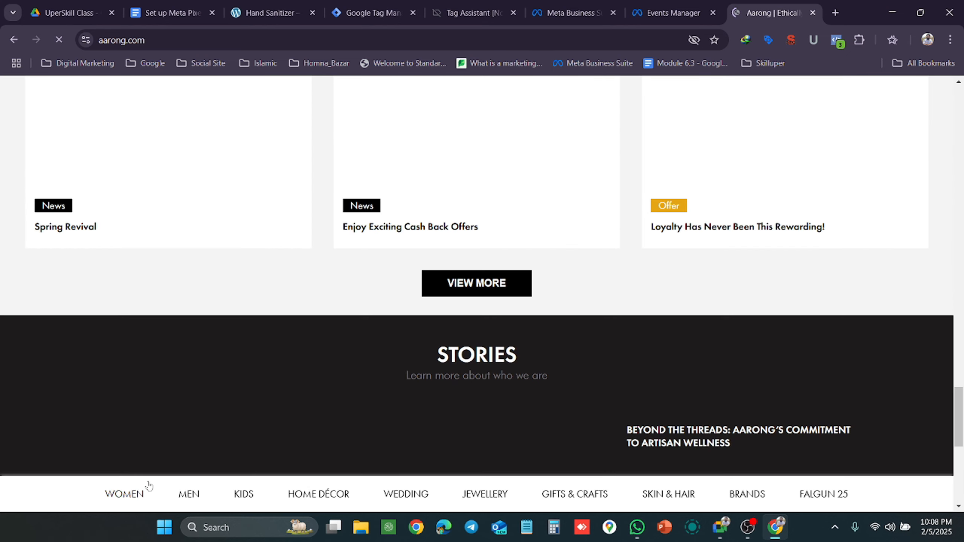
click(122, 500)
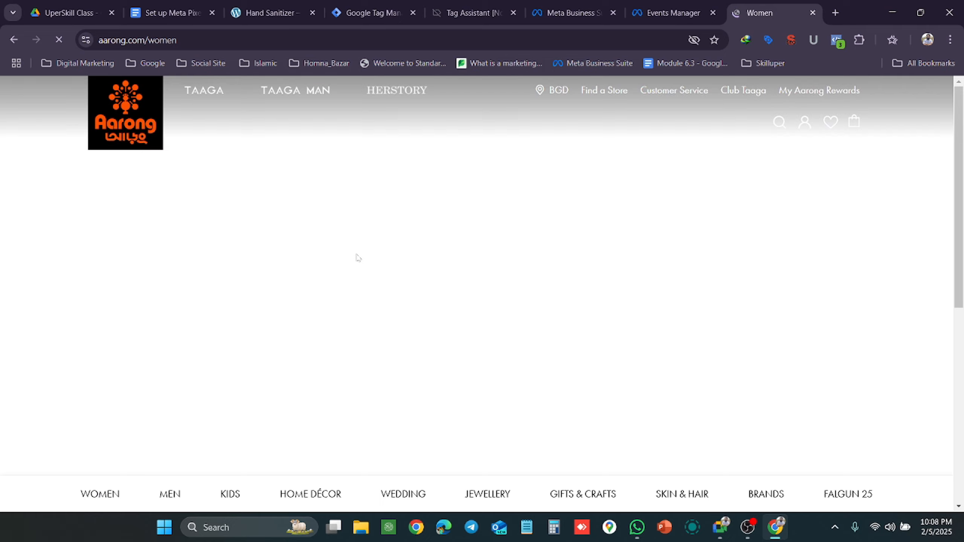
Look over the Women category page and open the Men category instead.
scroll(356, 258, down, 5)
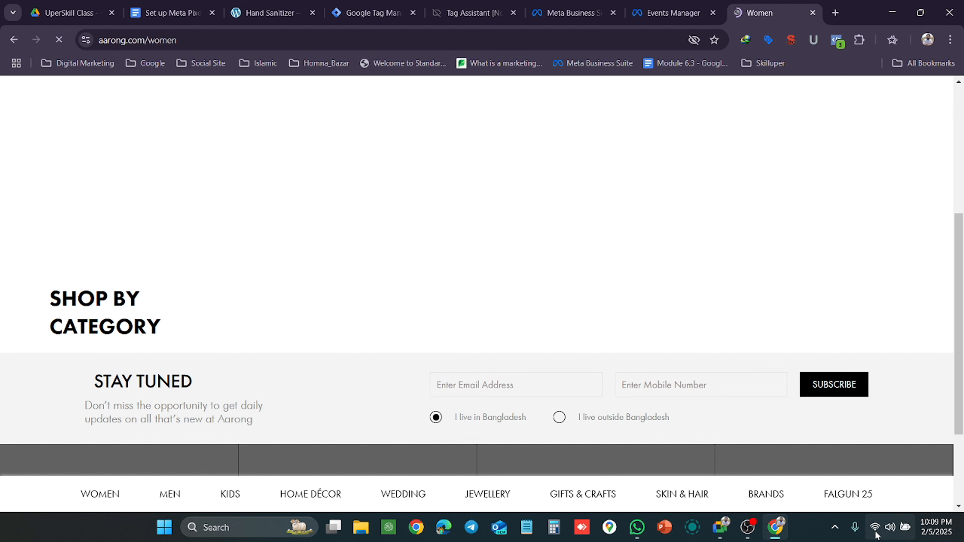
scroll(471, 250, up, 5)
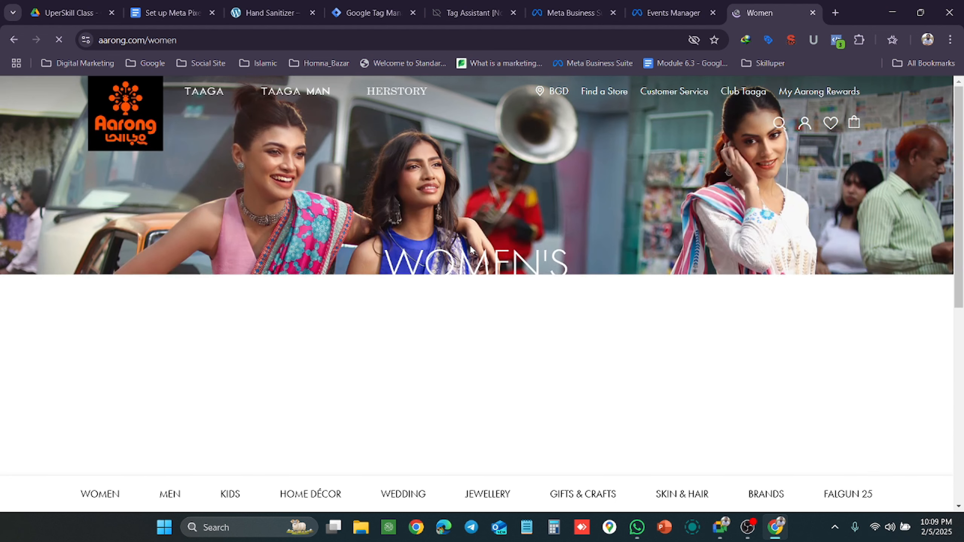
click(170, 494)
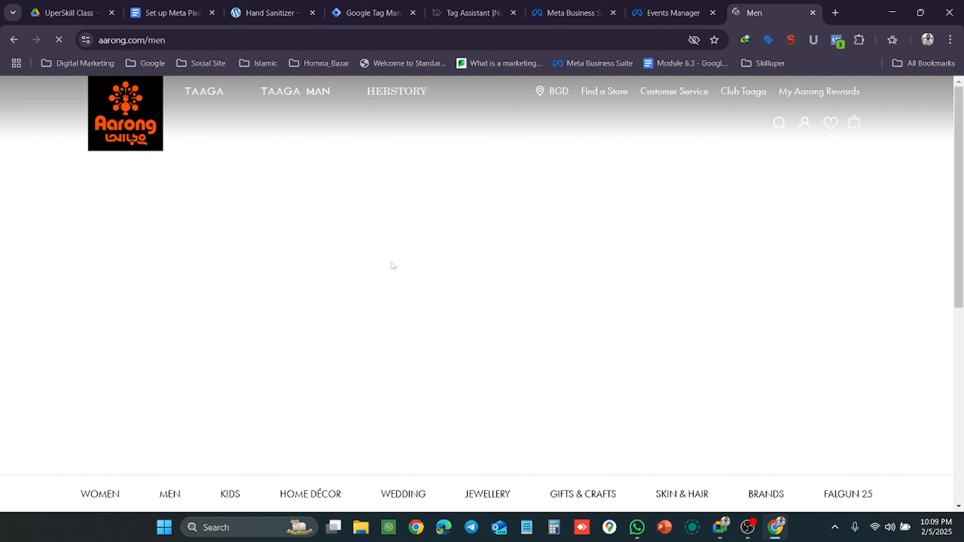
Search the web for "la reve" and open the Le Reve fashion brand's website.
click(133, 40)
text(la)
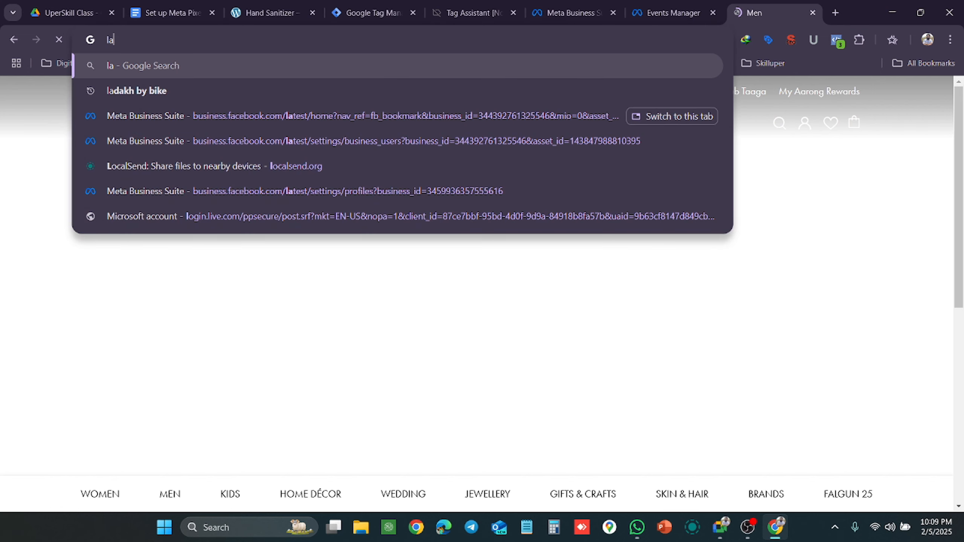
text( reve)
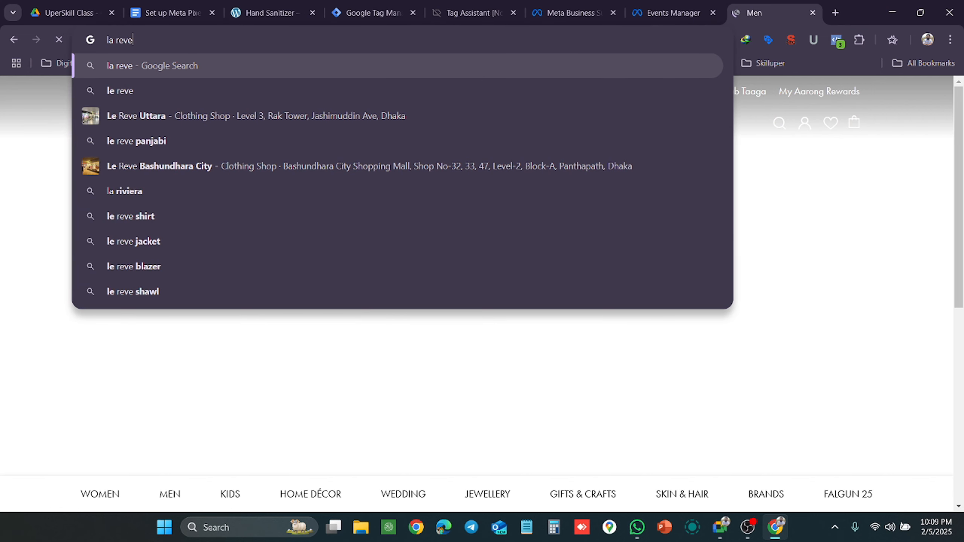
key(Return)
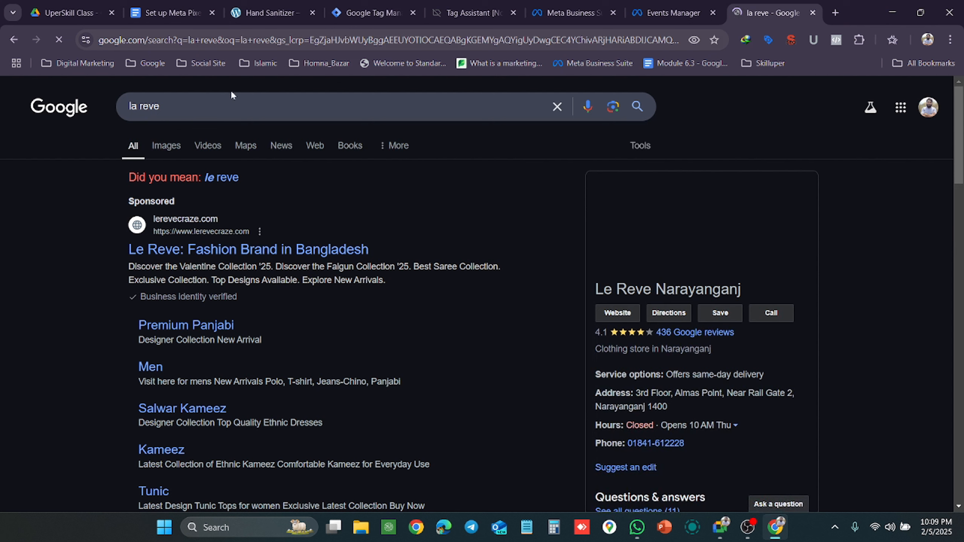
click(277, 255)
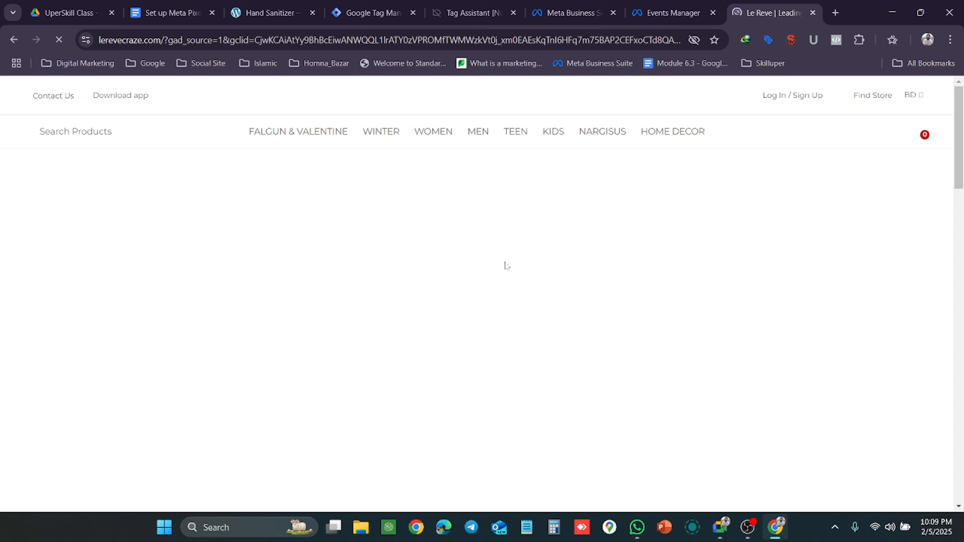
Look over the Le Reve home page and the product types offered under its Men category.
scroll(505, 267, down, 5)
scroll(504, 269, up, 5)
scroll(504, 268, down, 13)
scroll(507, 266, up, 6)
scroll(509, 268, up, 7)
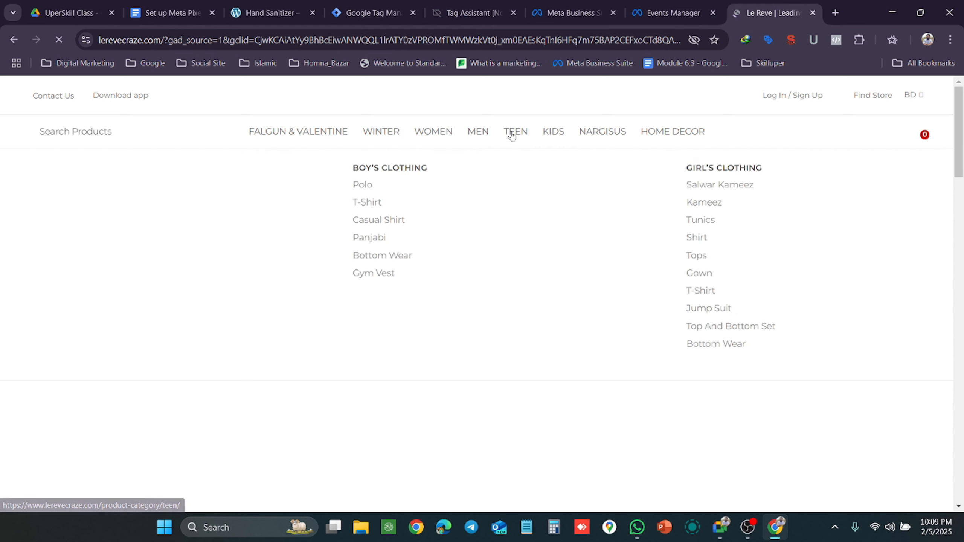
mouse_move(474, 136)
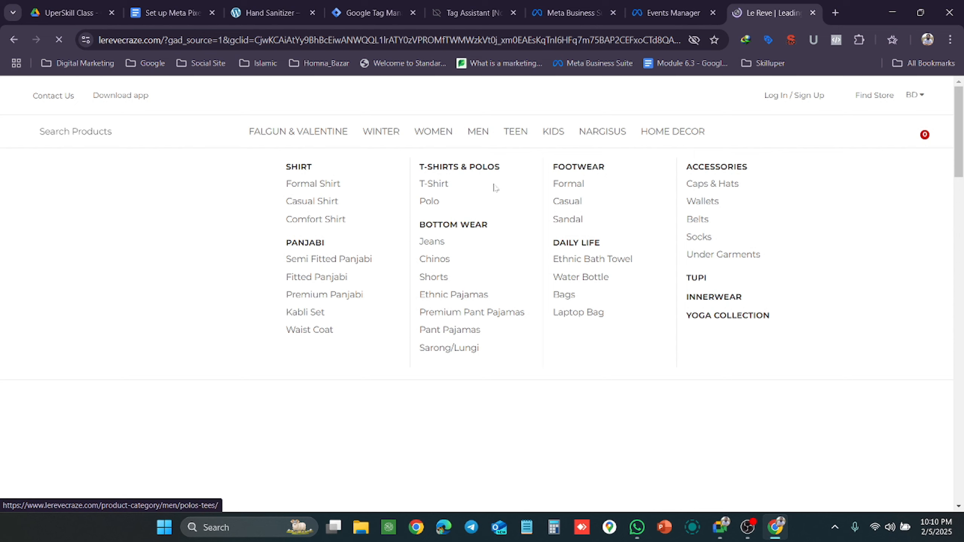
scroll(717, 370, down, 5)
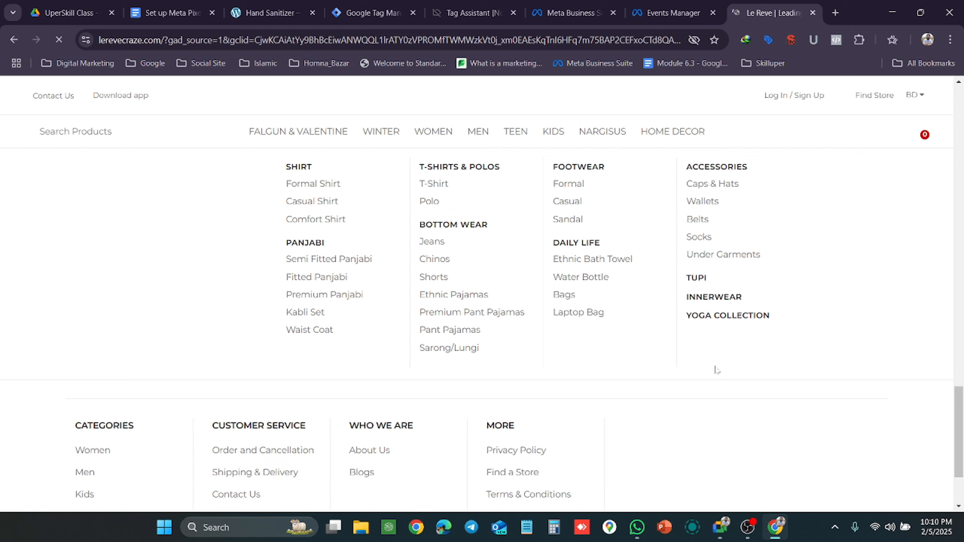
scroll(716, 370, up, 20)
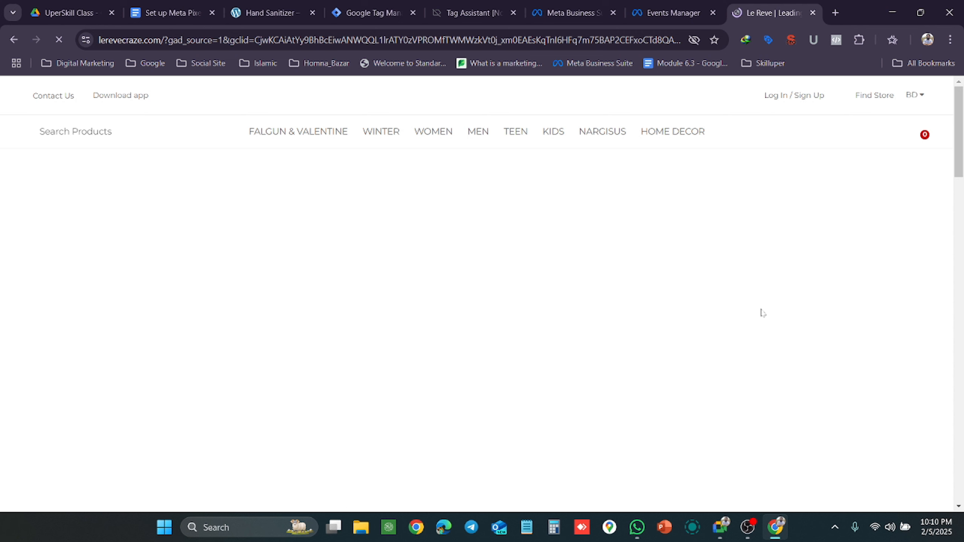
click(693, 5)
click(776, 3)
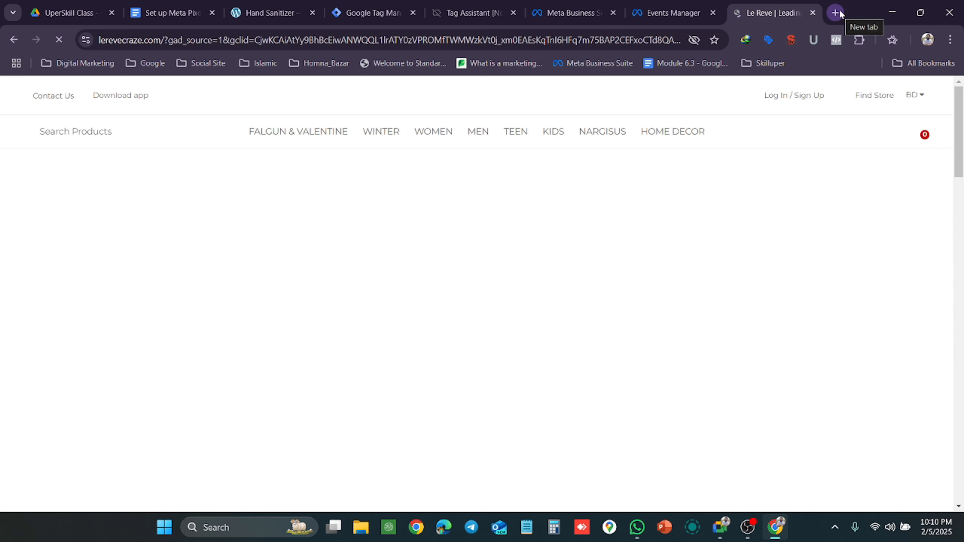
click(654, 4)
click(770, 13)
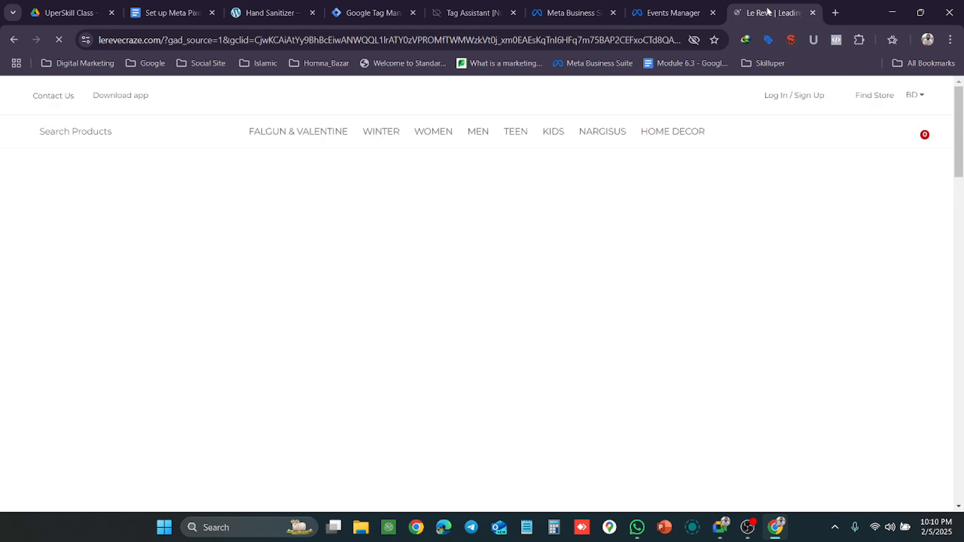
click(834, 12)
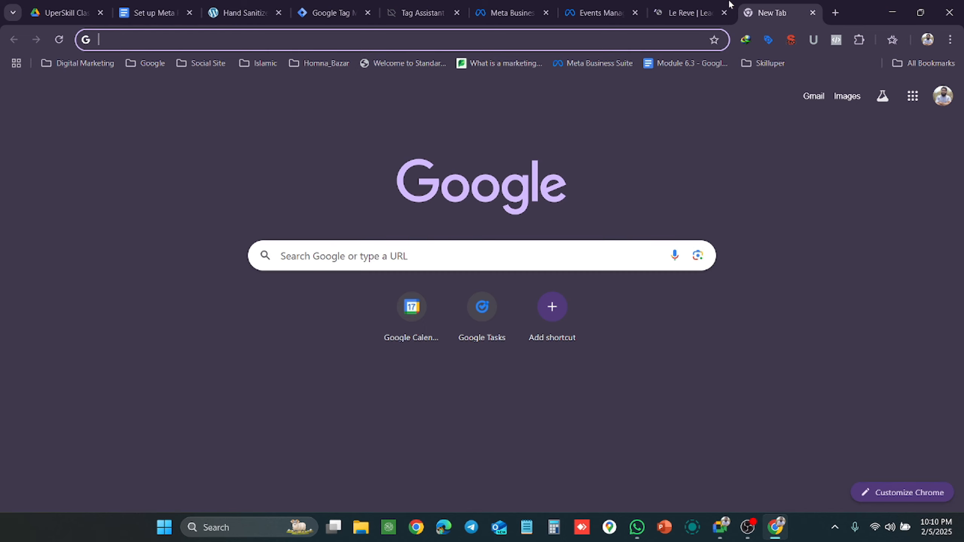
click(694, 11)
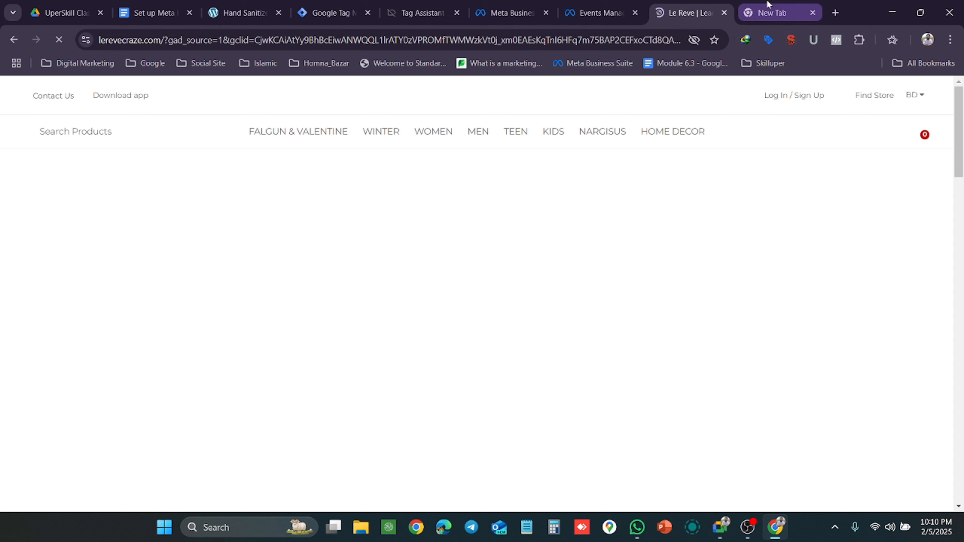
click(764, 5)
click(690, 8)
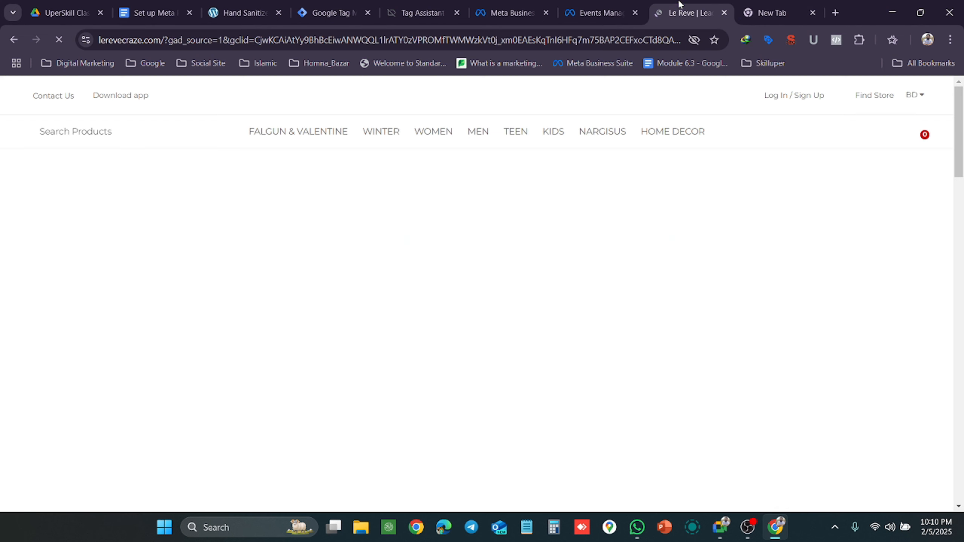
click(615, 7)
click(683, 9)
click(774, 10)
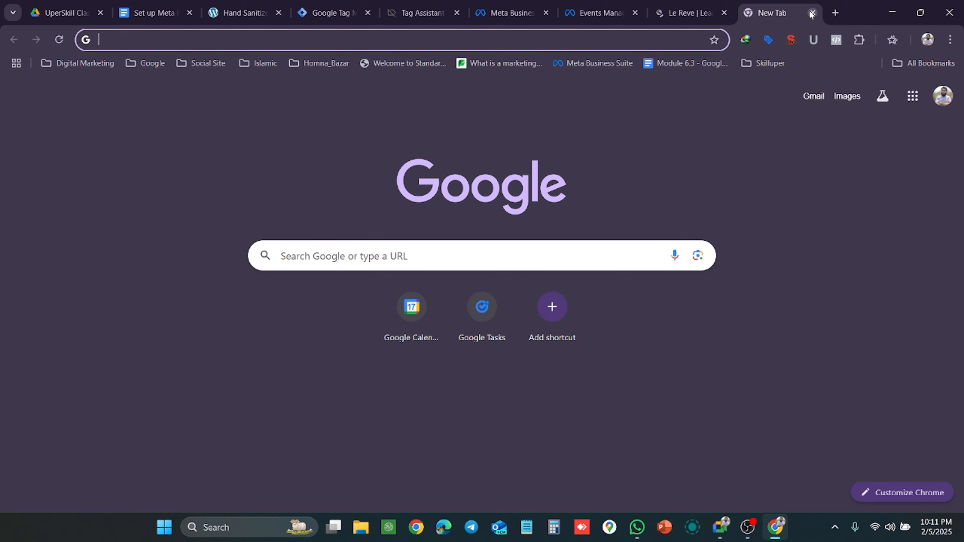
click(688, 6)
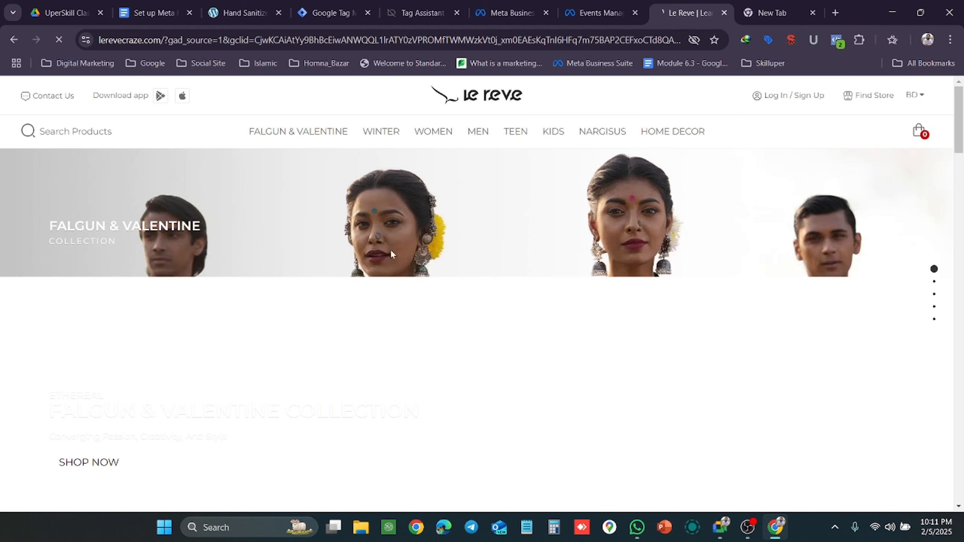
Look through the Le Reve home page banners and open the men's Shirt category.
scroll(400, 189, down, 3)
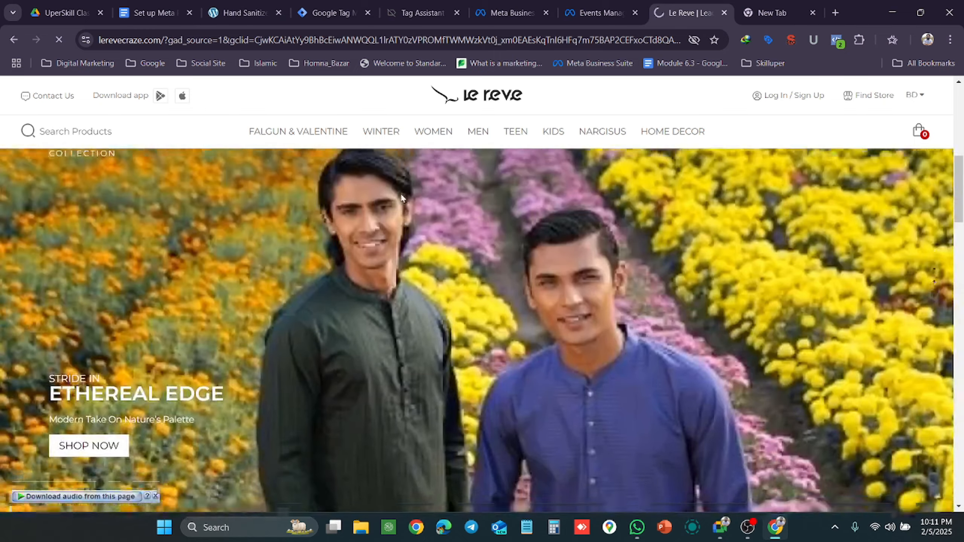
scroll(301, 312, up, 2)
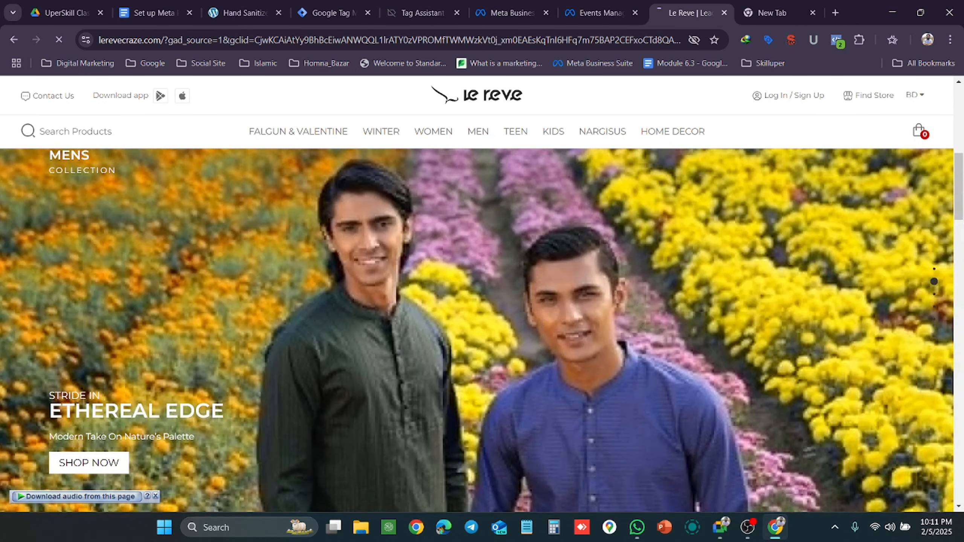
scroll(334, 329, up, 2)
mouse_move(481, 132)
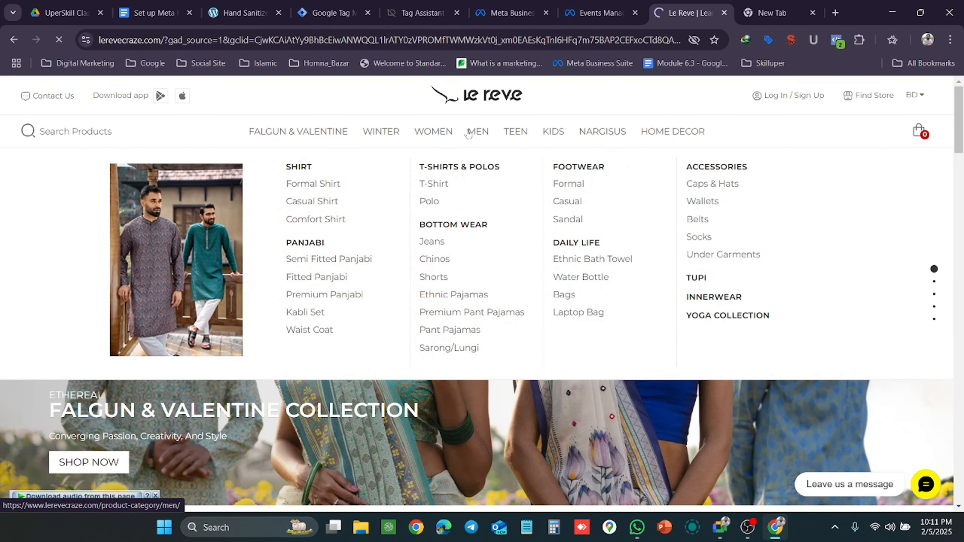
mouse_move(434, 133)
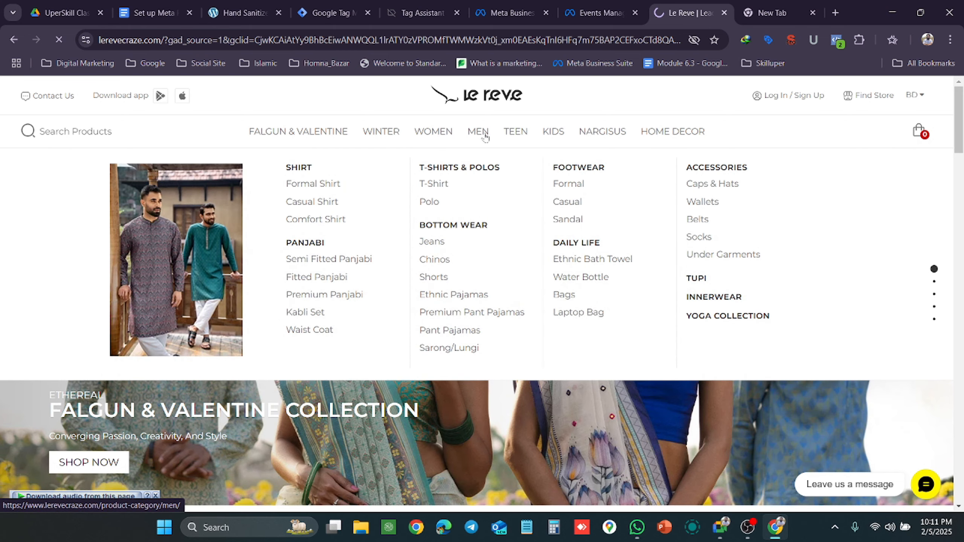
click(304, 168)
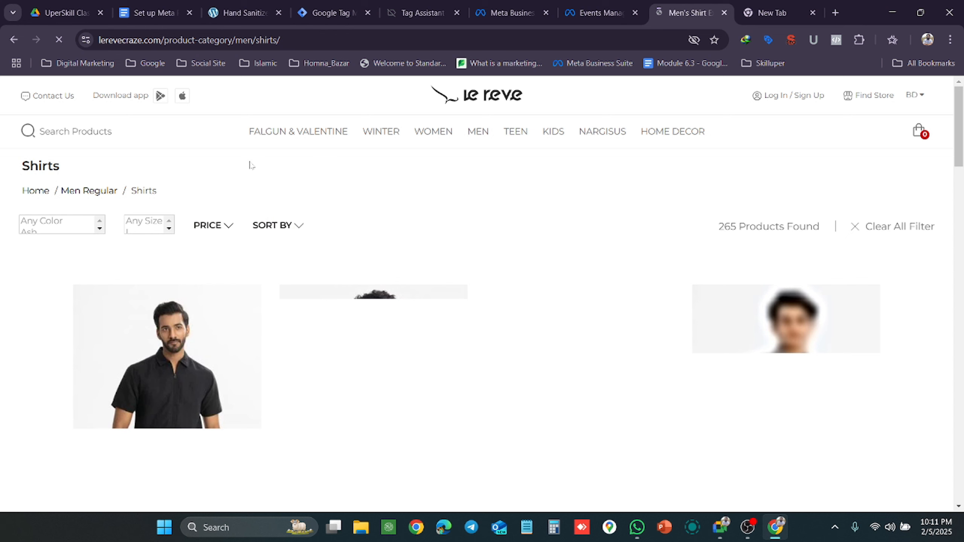
Examine the individual products in the men's shirts listing and compare the category page with the Hand Sanitizer product page.
scroll(375, 170, down, 5)
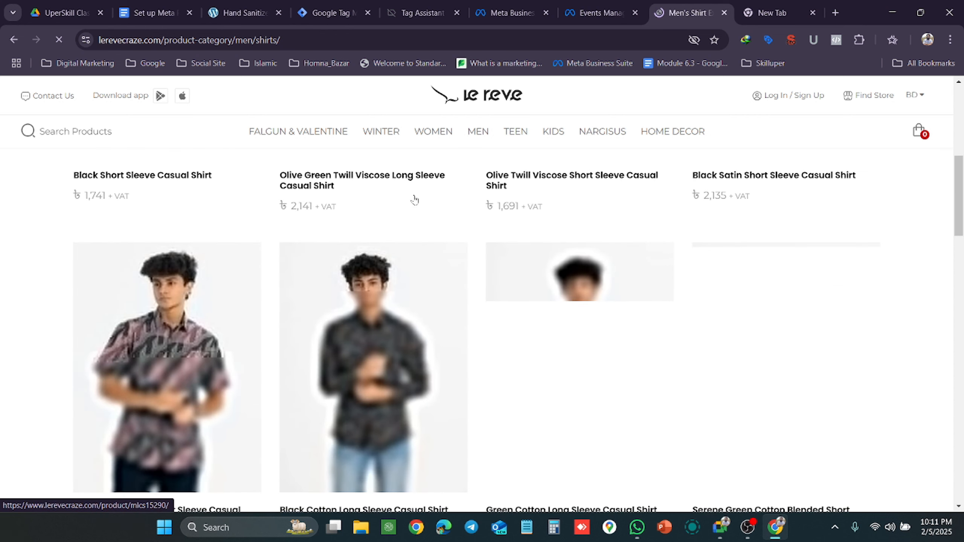
scroll(415, 199, up, 3)
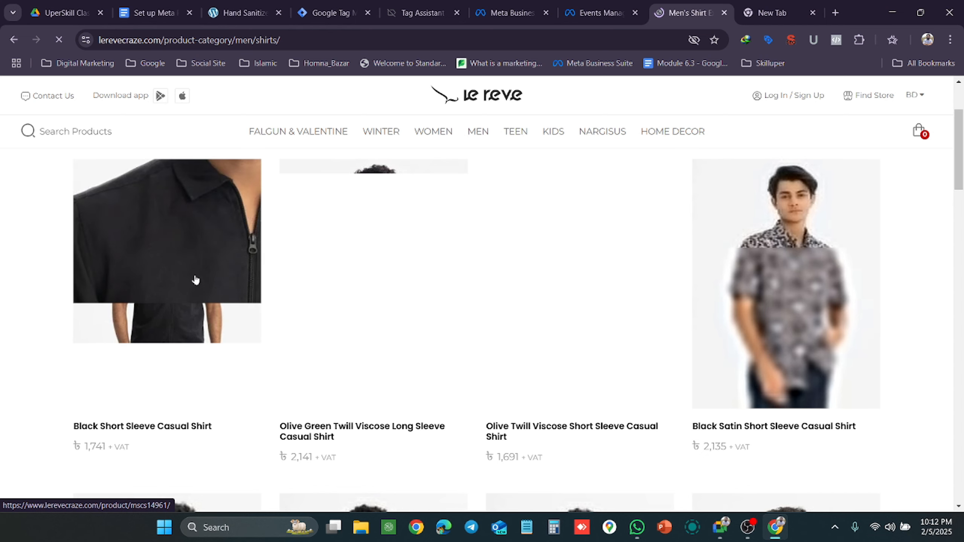
scroll(247, 422, down, 5)
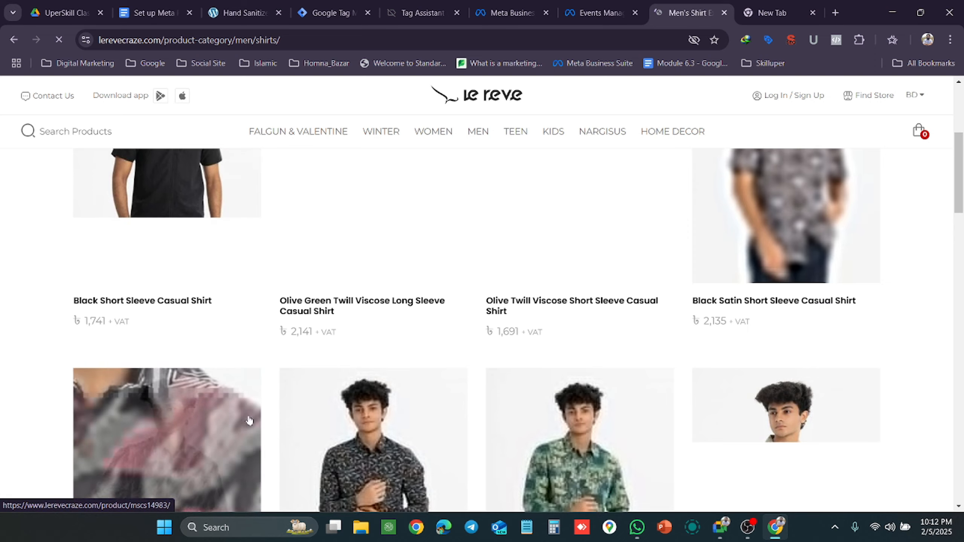
scroll(248, 421, up, 5)
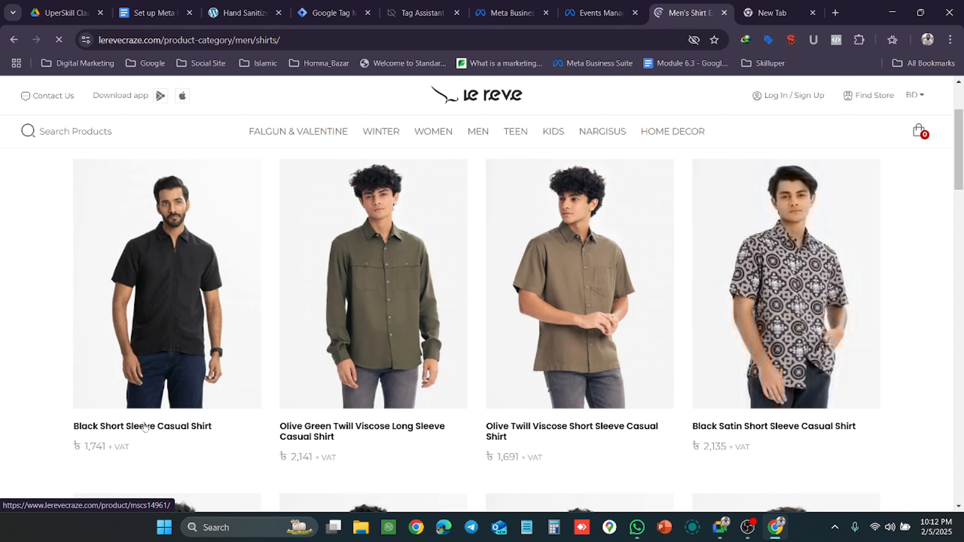
scroll(146, 418, down, 6)
scroll(152, 379, up, 5)
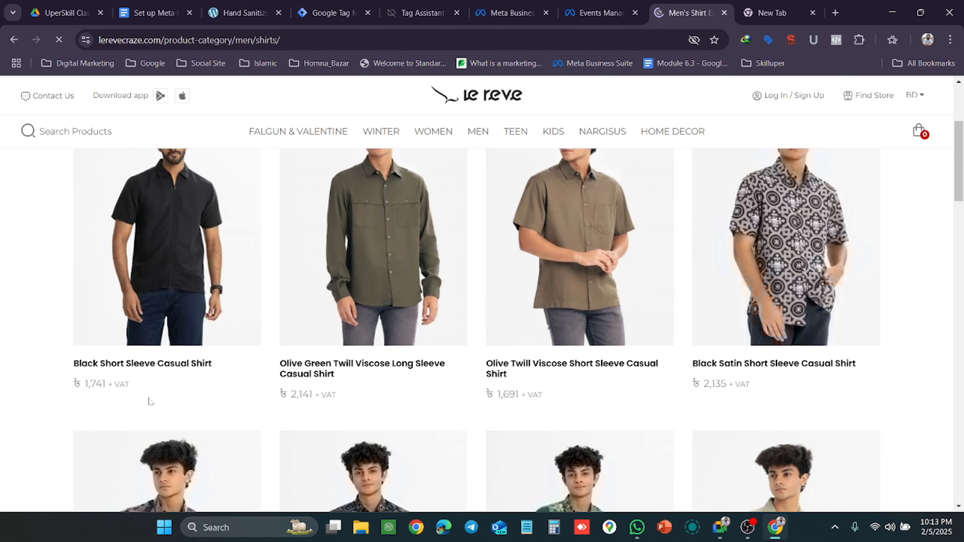
scroll(150, 398, up, 3)
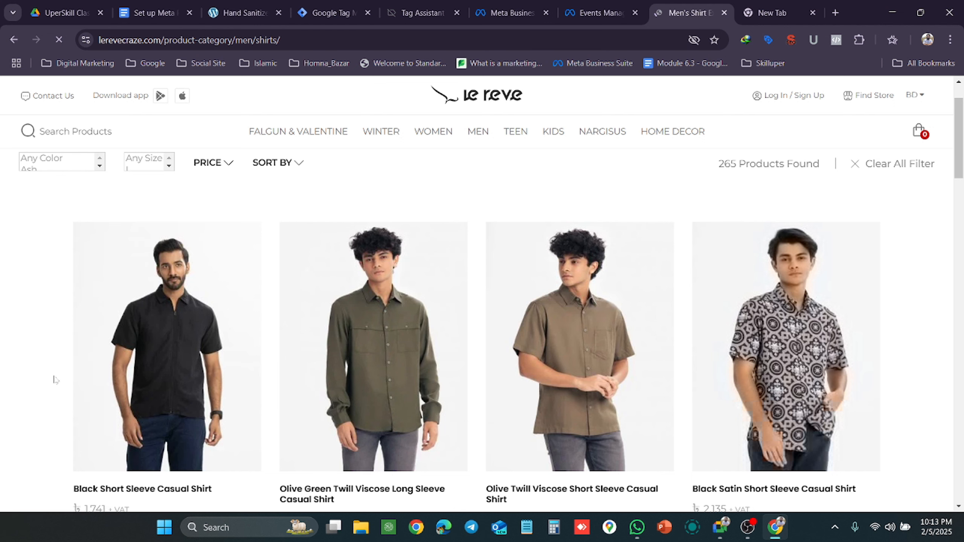
scroll(55, 379, down, 3)
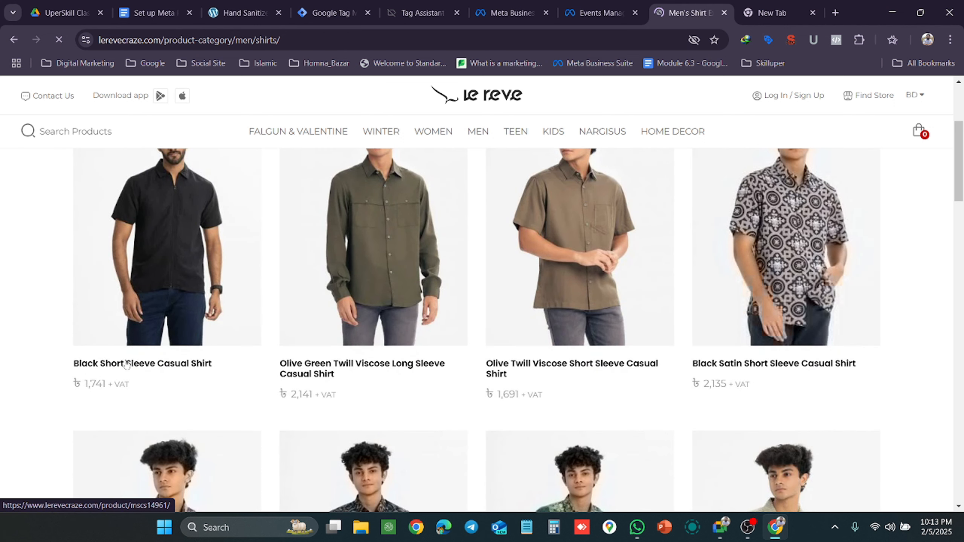
scroll(127, 364, down, 4)
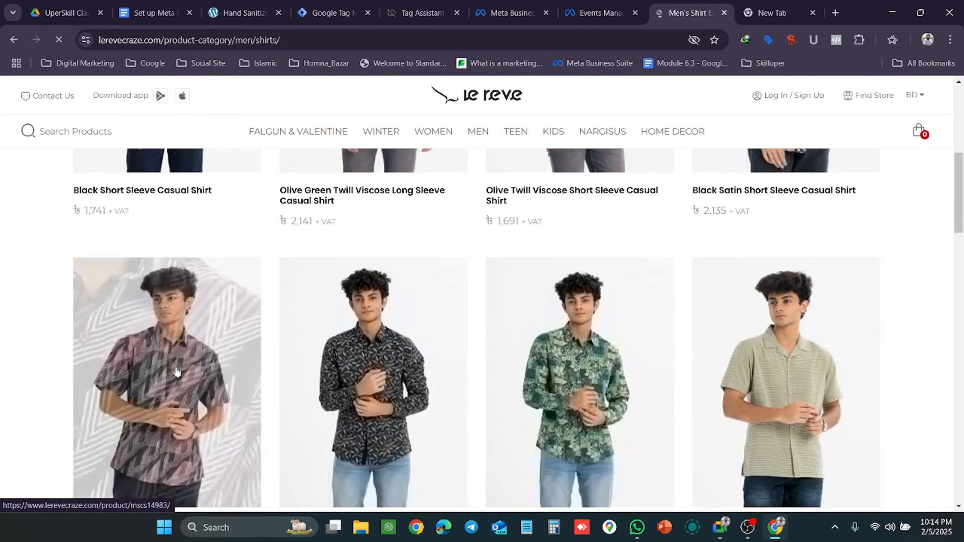
scroll(176, 371, up, 7)
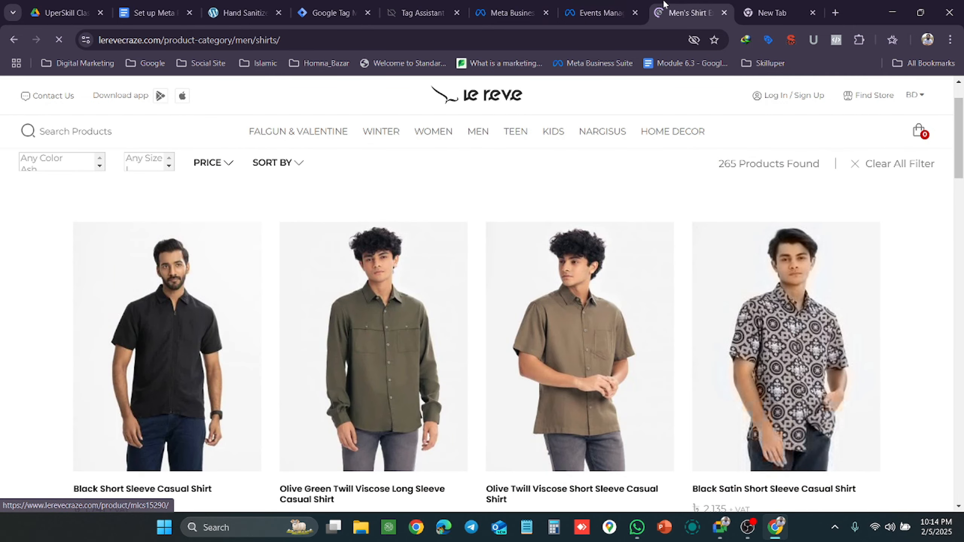
click(252, 4)
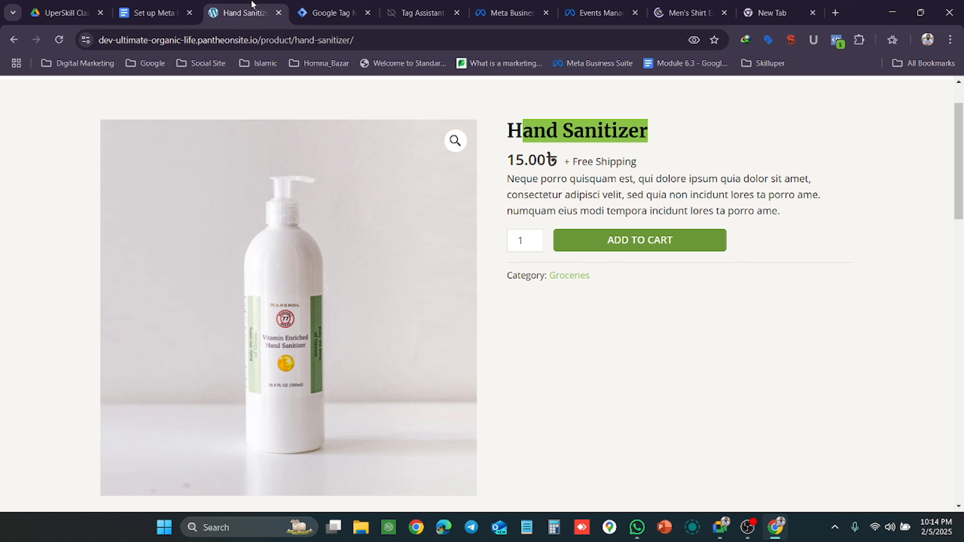
click(675, 4)
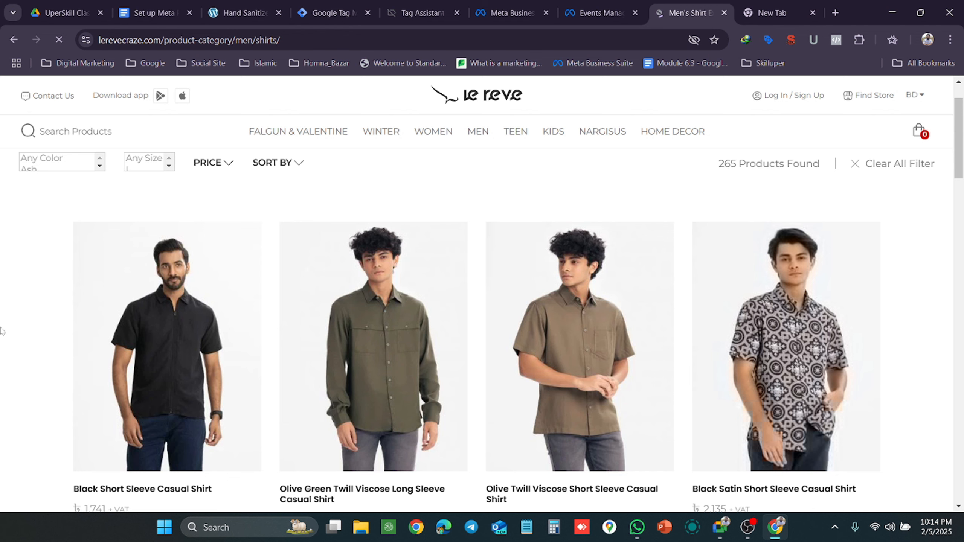
Return to the Set up Meta Pixel for Standard Event document and close the Le Reve page and the blank browser page.
click(158, 5)
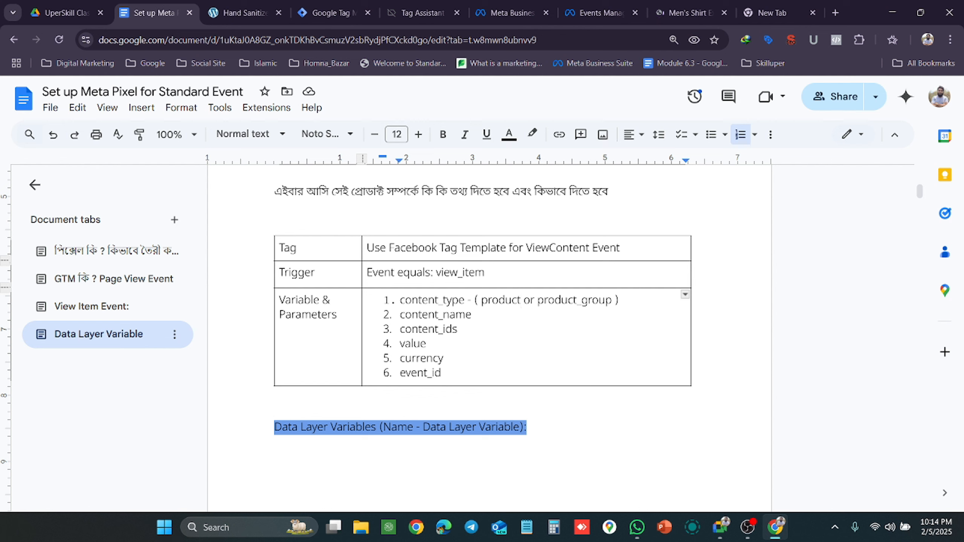
click(724, 13)
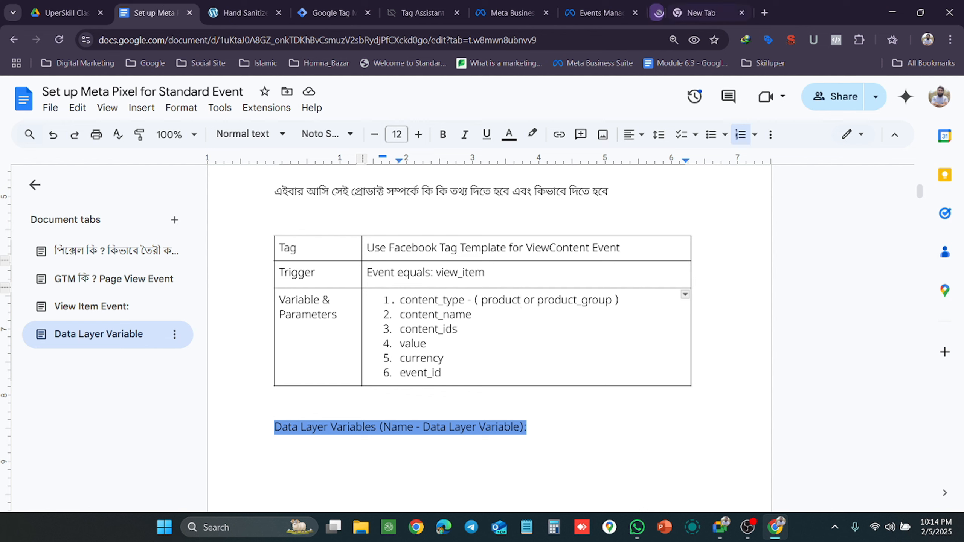
click(812, 12)
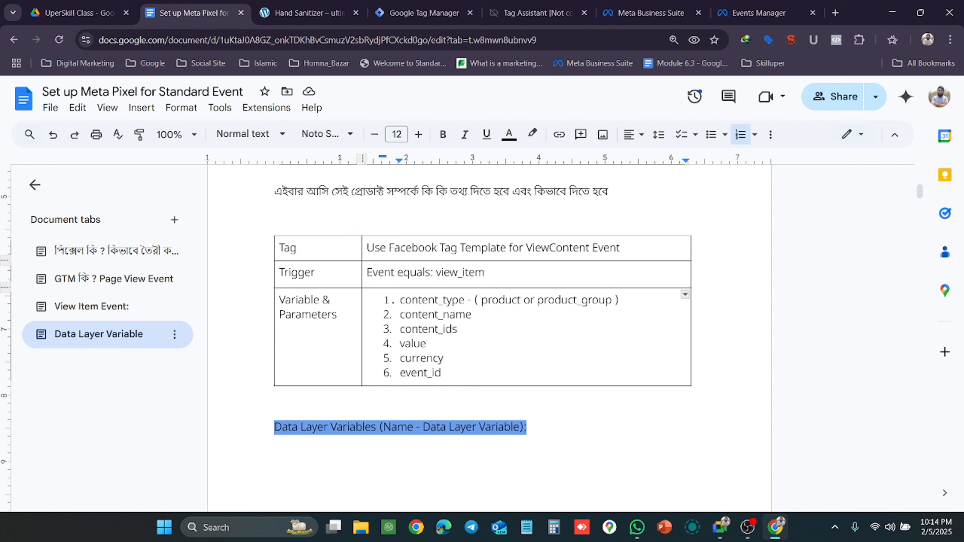
Highlight content_name in the document's parameter list and the first item's item_name value in Tag Assistant's Fresh Orange Juice data layer.
drag(472, 315, 399, 315)
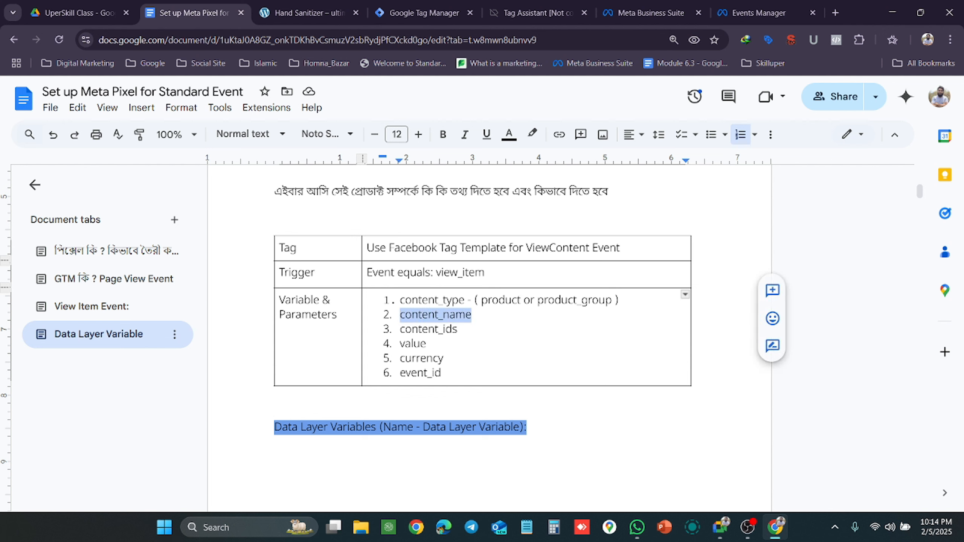
click(322, 8)
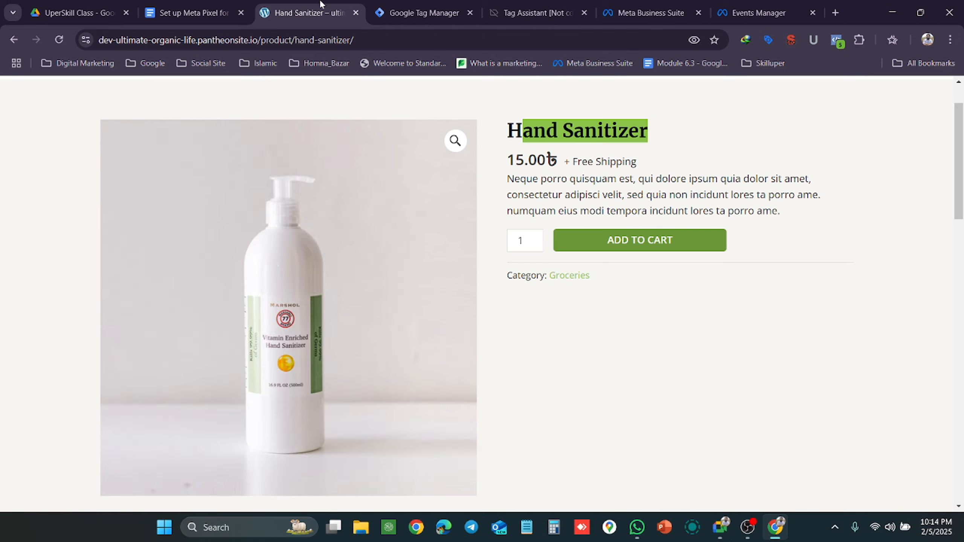
click(428, 8)
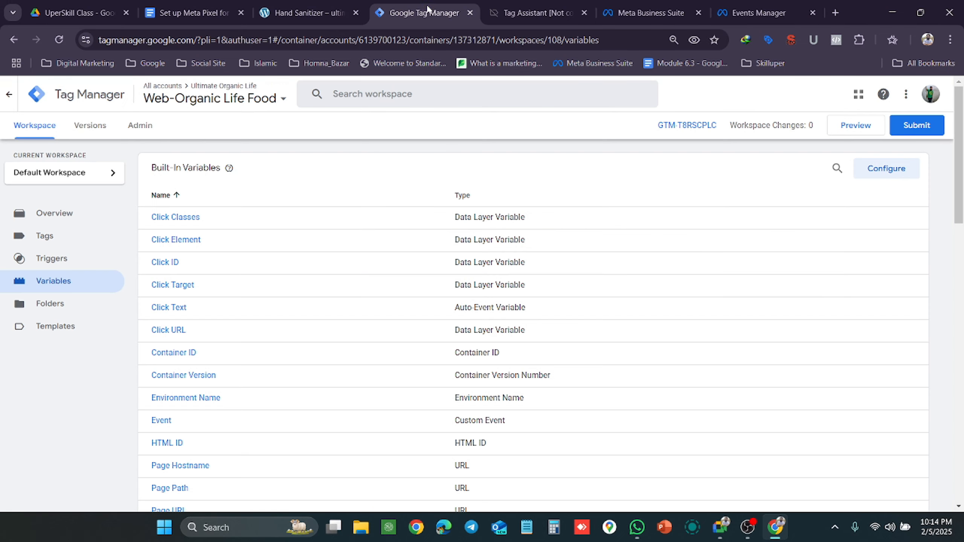
click(550, 6)
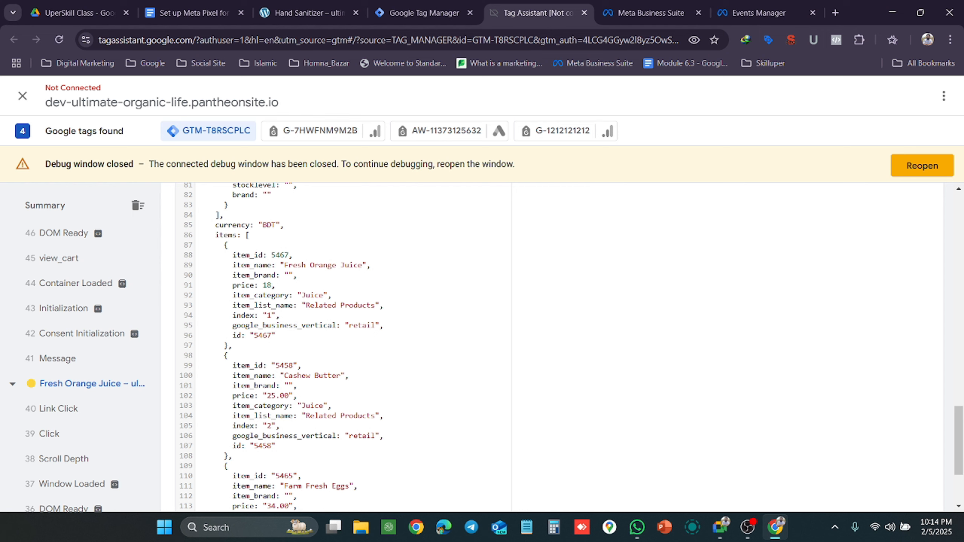
drag(284, 264, 358, 265)
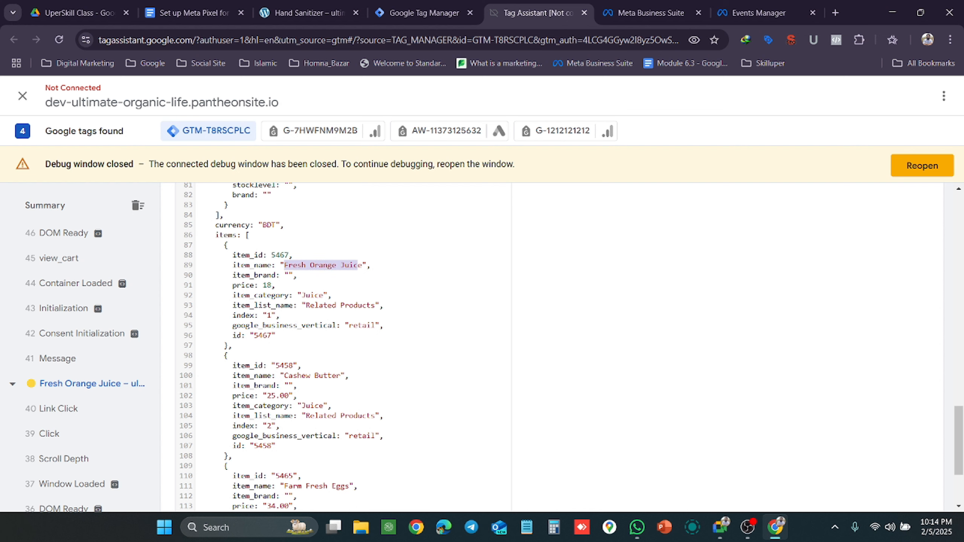
Compare the document's parameter list with Tag Assistant's Fresh Orange Juice data layer and highlight the first item's item_id value.
click(182, 12)
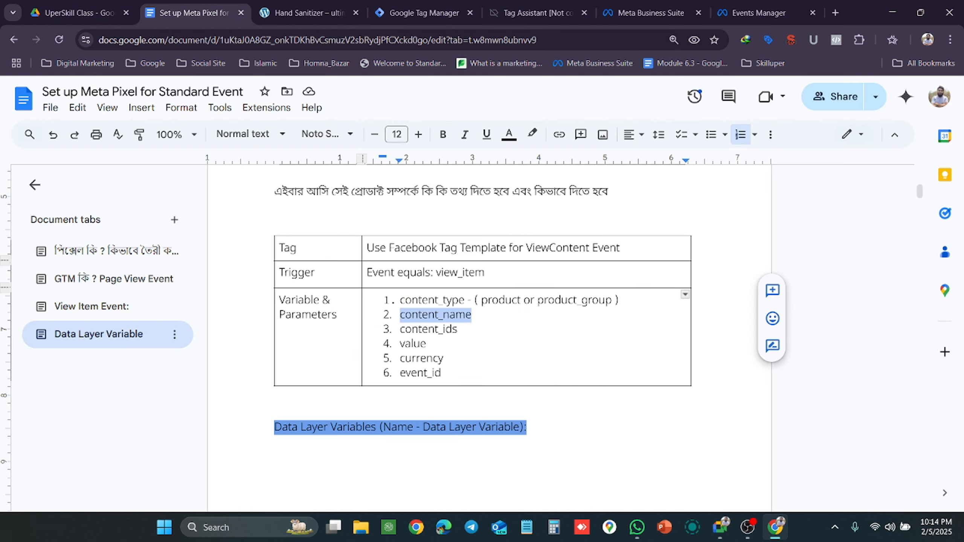
click(538, 12)
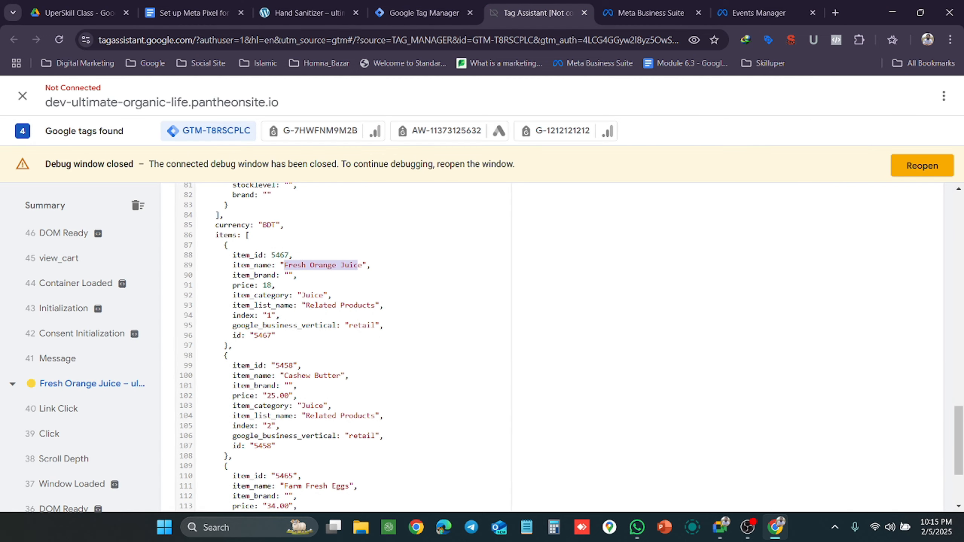
drag(288, 256, 271, 255)
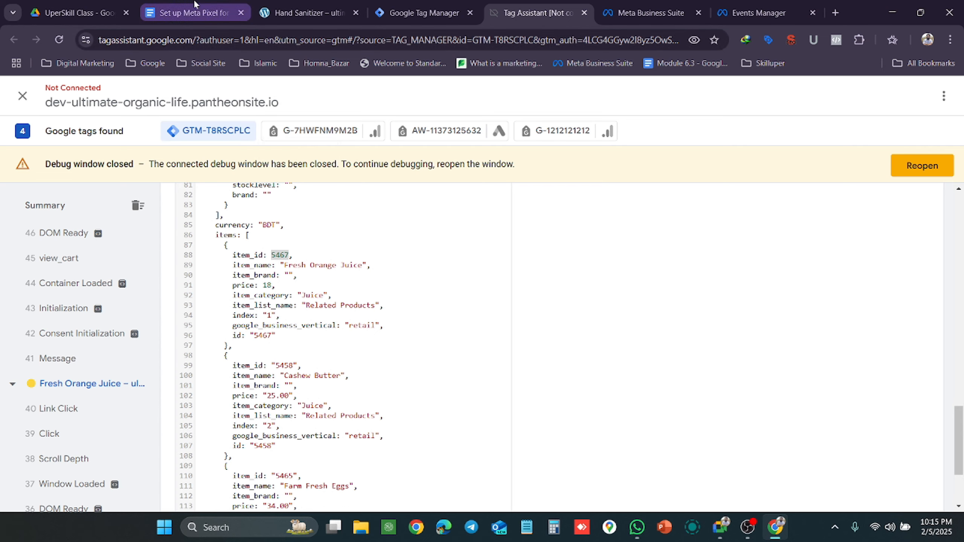
click(194, 13)
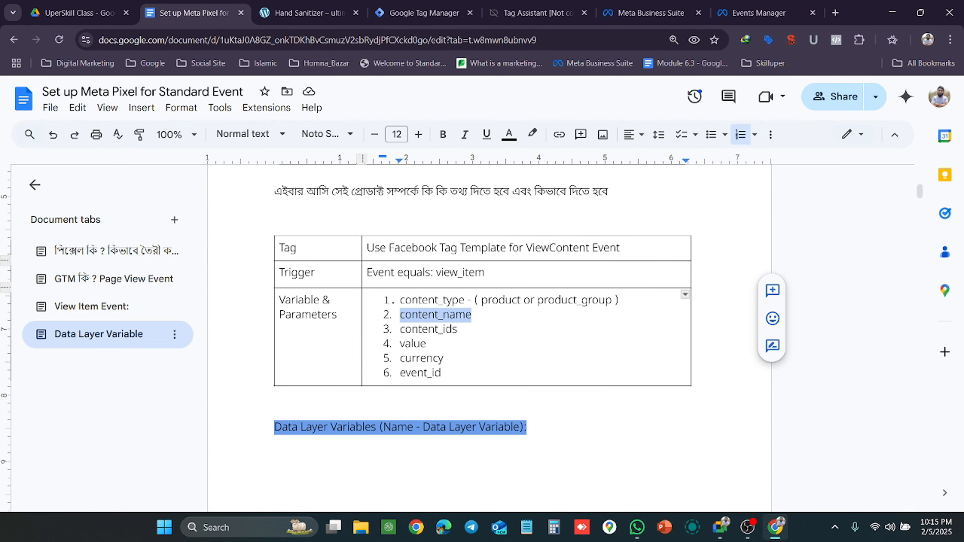
Highlight the first item's price and the currency value in the data layer, checking them against the document's value and currency parameters.
click(520, 7)
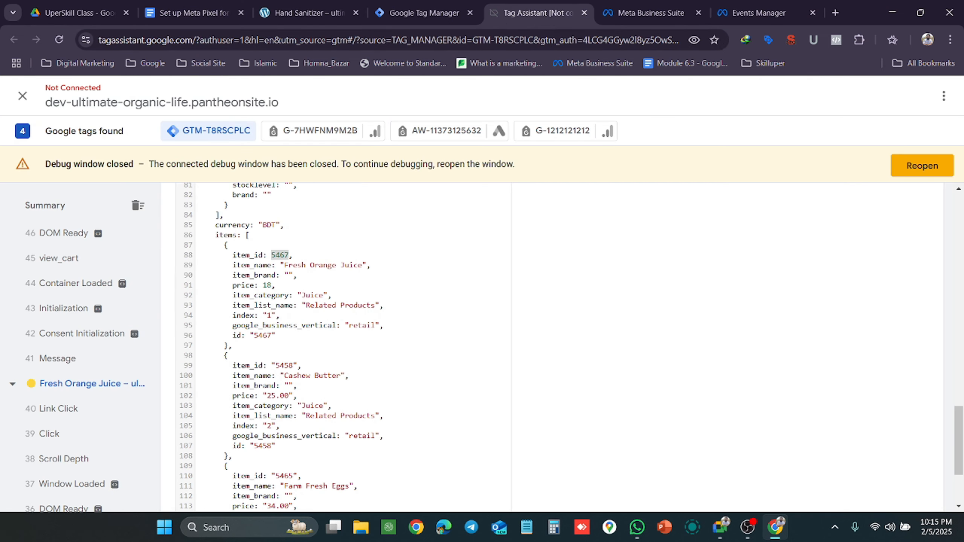
drag(275, 285, 263, 285)
click(194, 13)
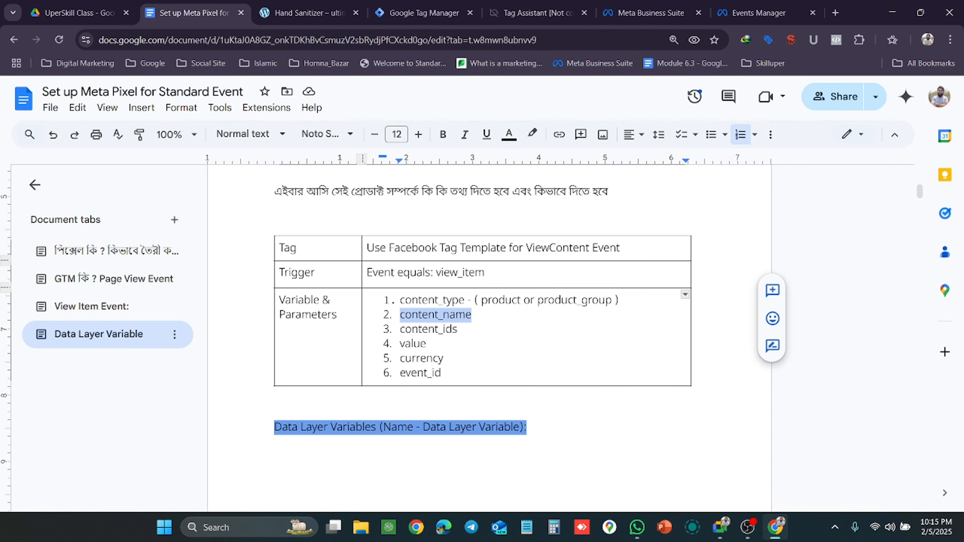
click(533, 8)
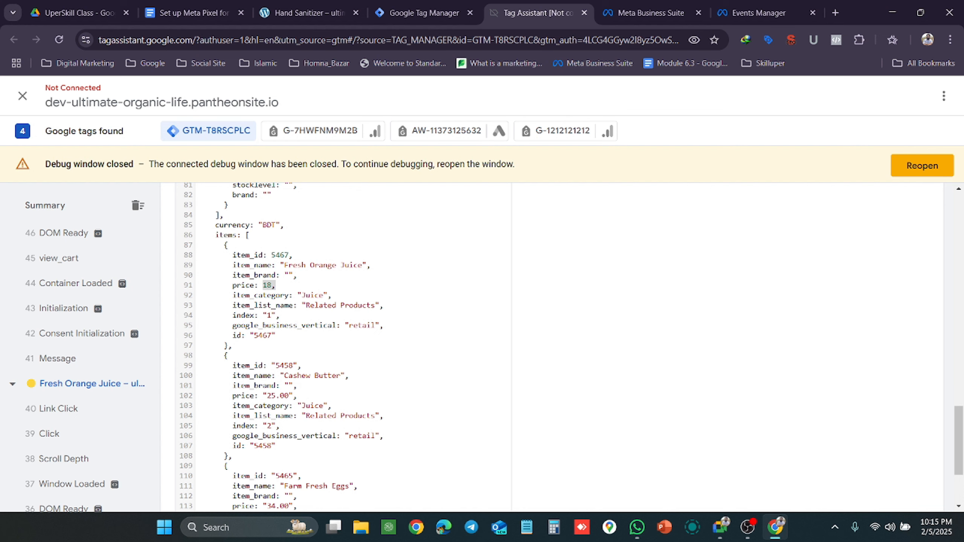
drag(276, 225, 263, 225)
click(194, 13)
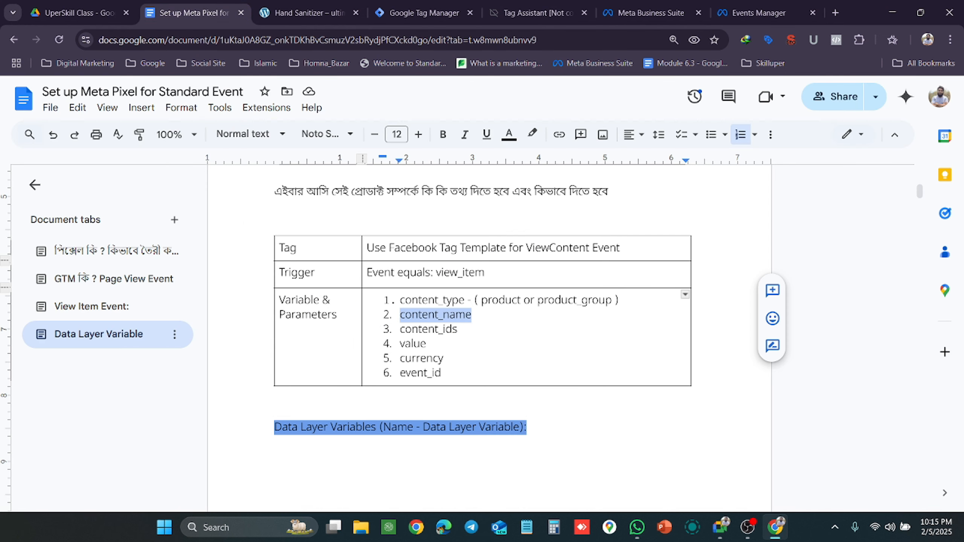
Examine the whole view_item data layer, from event through impressions and items to value, and highlight the id under the detail products.
click(537, 10)
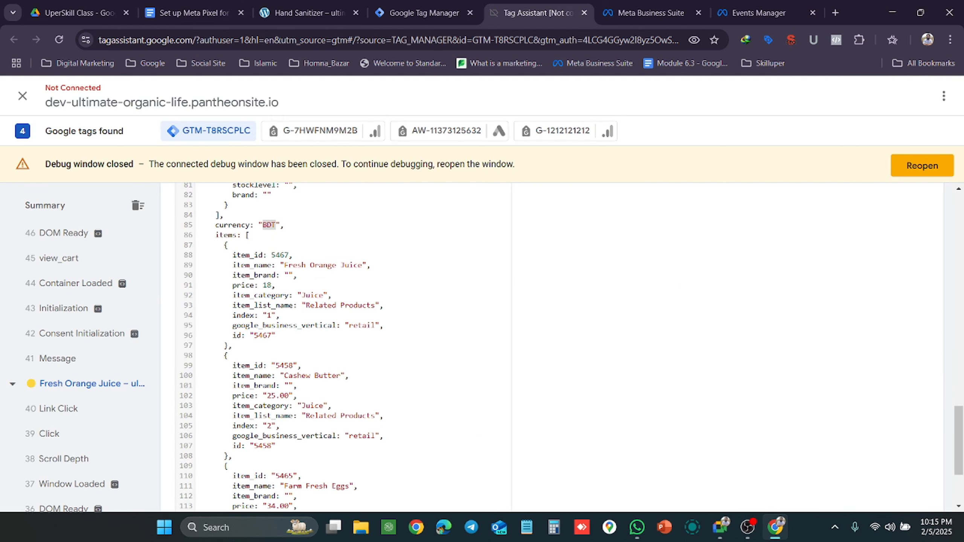
scroll(341, 345, up, 10)
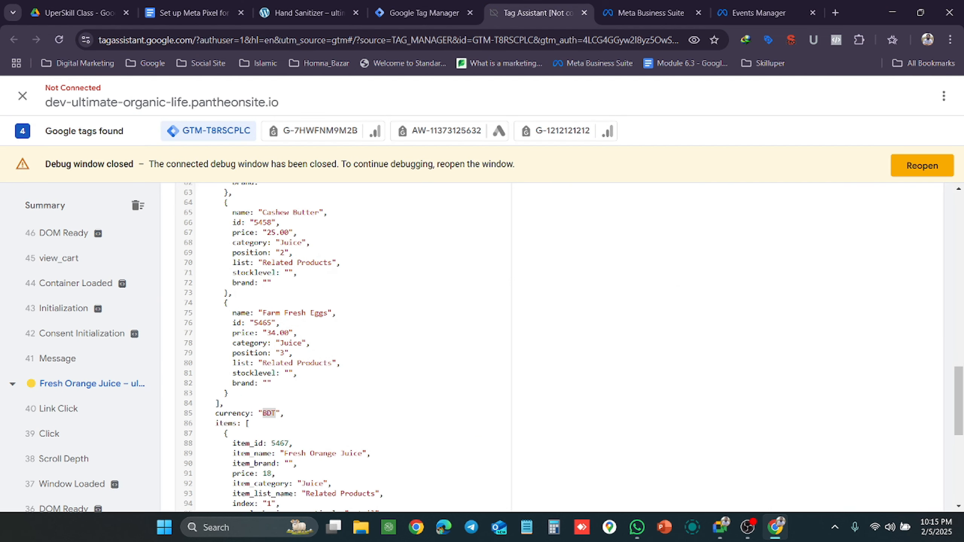
scroll(341, 346, up, 4)
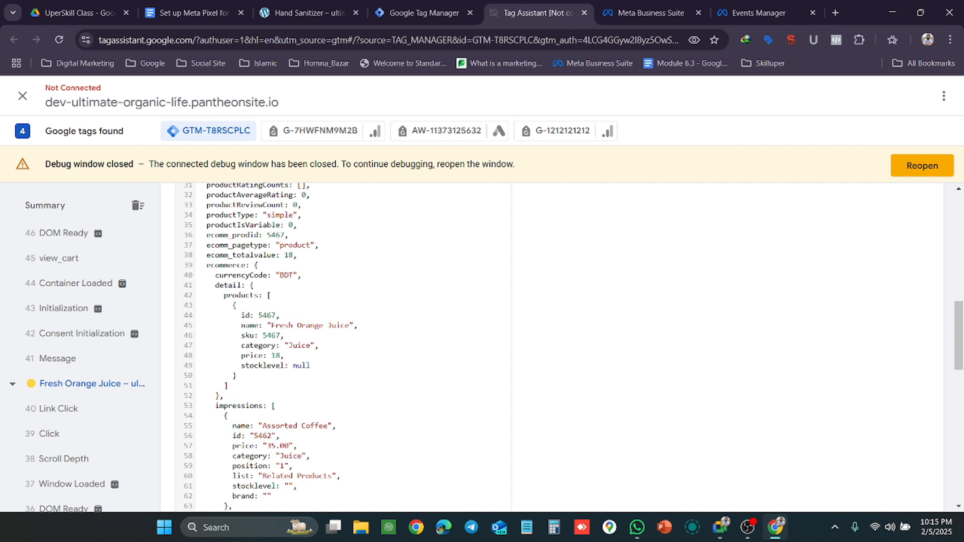
scroll(342, 346, down, 10)
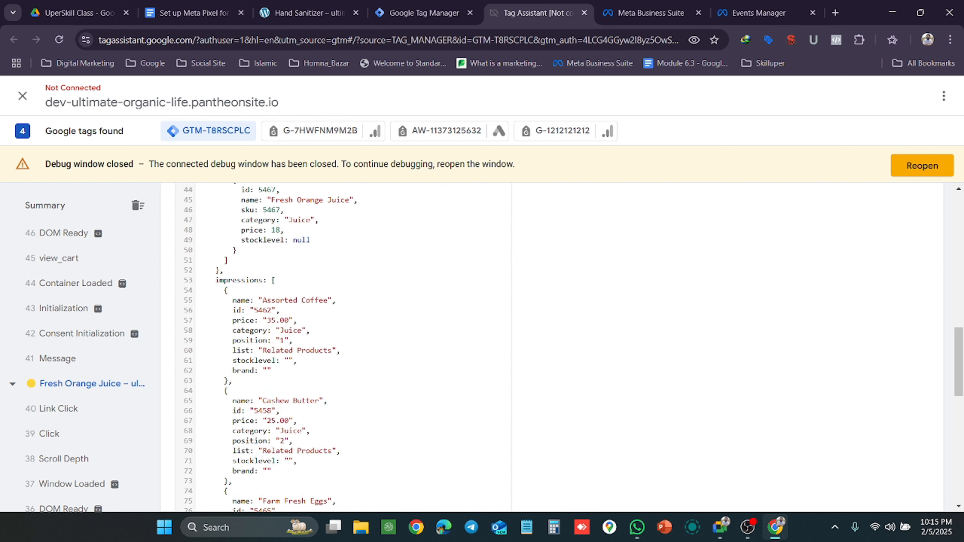
scroll(341, 345, down, 6)
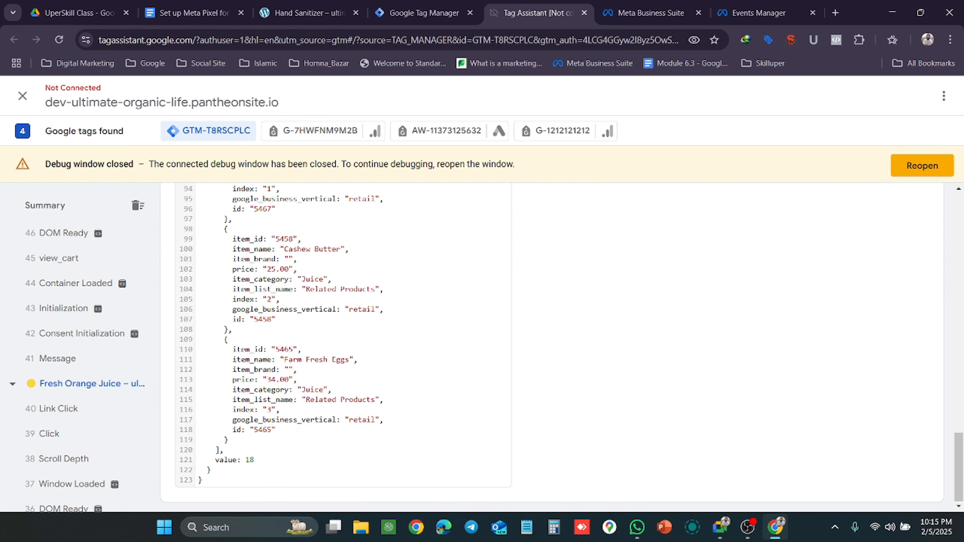
scroll(341, 346, up, 8)
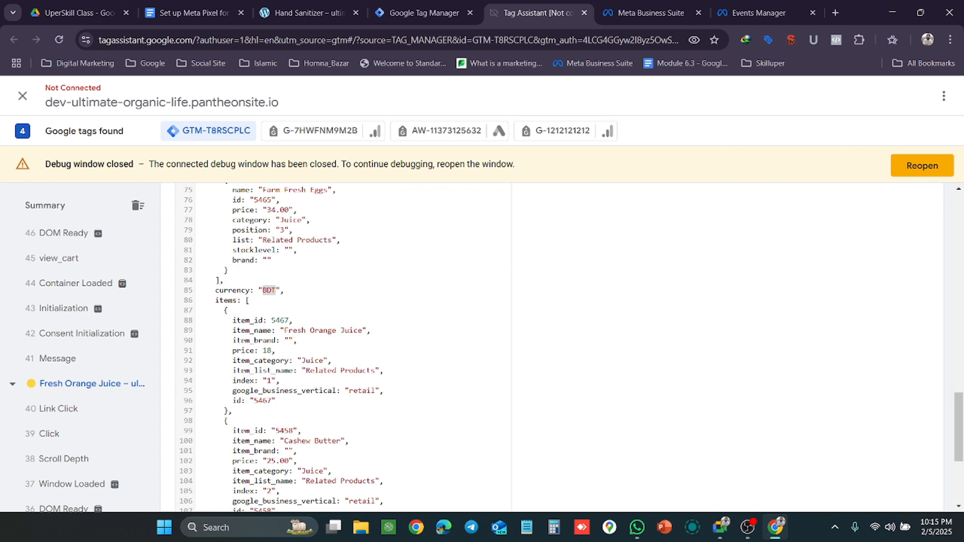
scroll(341, 346, up, 10)
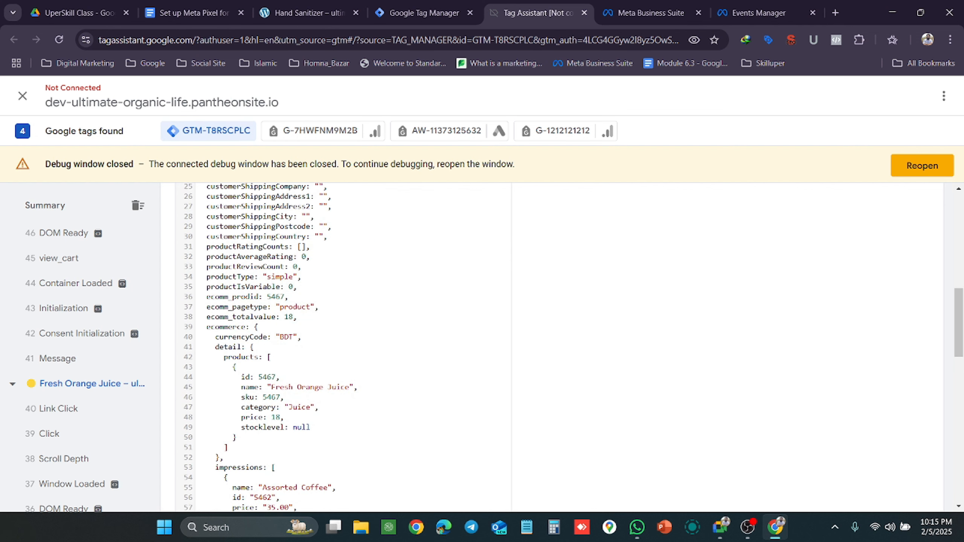
scroll(341, 345, up, 2)
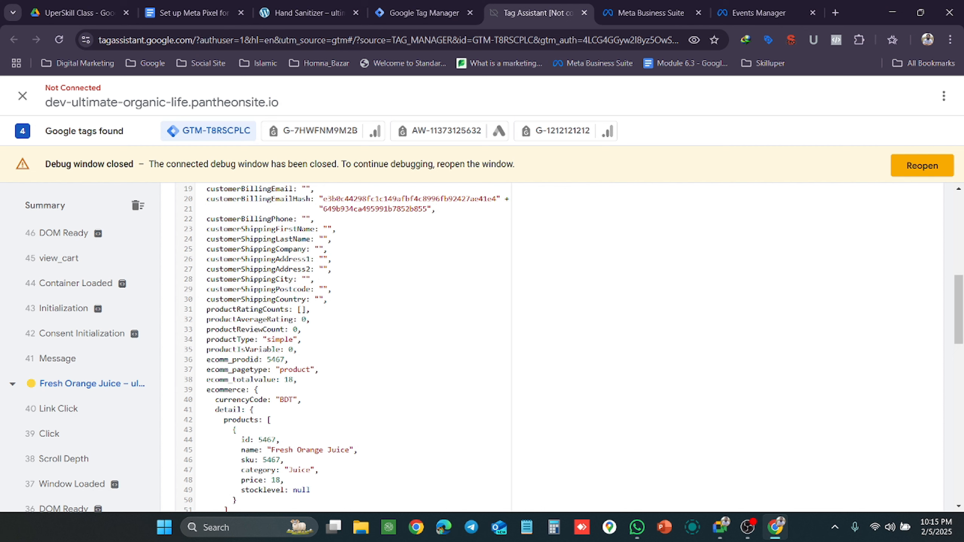
drag(275, 440, 236, 440)
scroll(341, 345, up, 8)
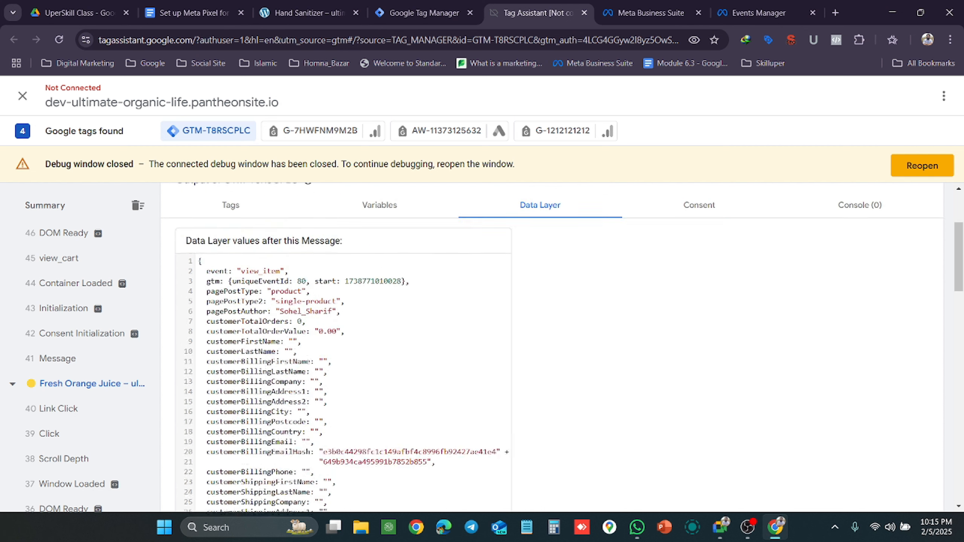
scroll(341, 345, down, 7)
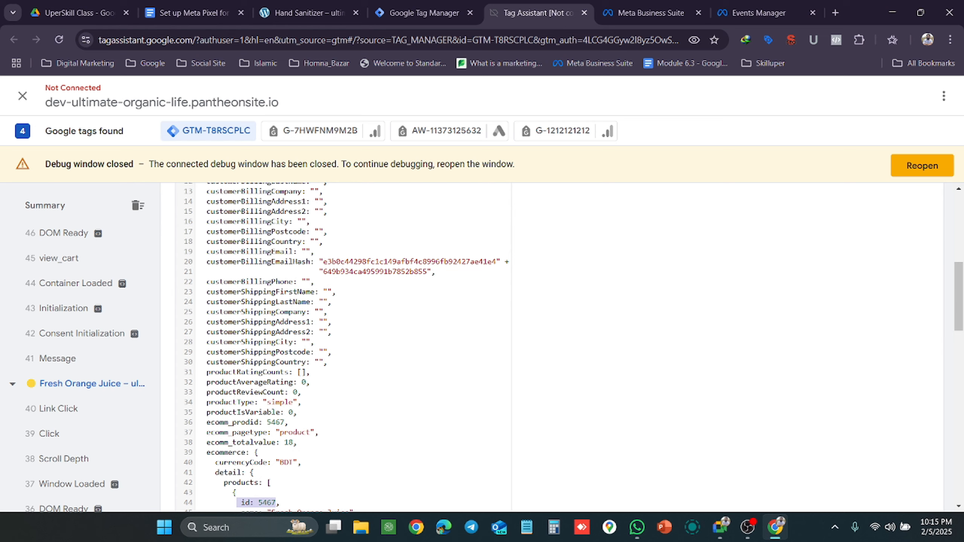
scroll(341, 345, down, 2)
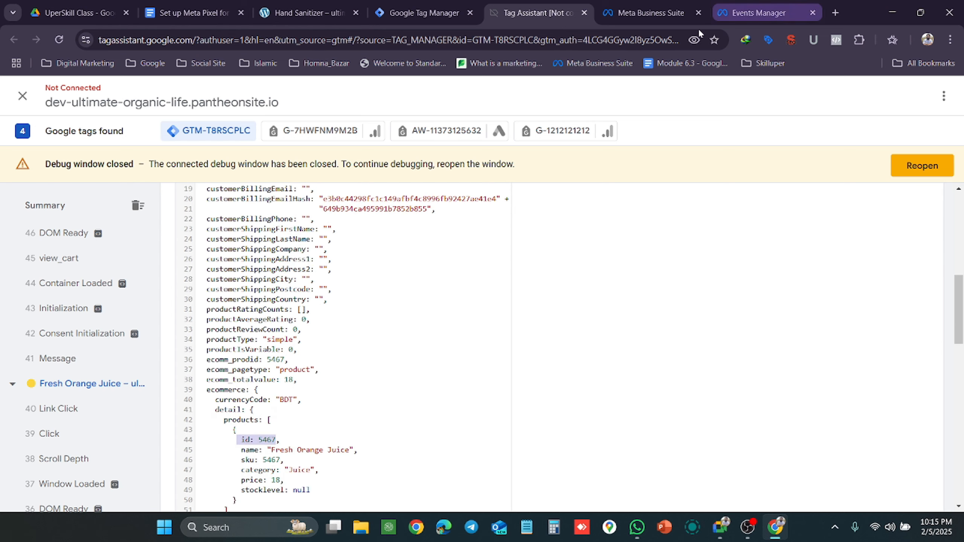
View the pixel overview in Events Manager, and enlarge the document's screenshot of the View content parameters under Test events.
key(alt+Tab)
key(alt+Tab)
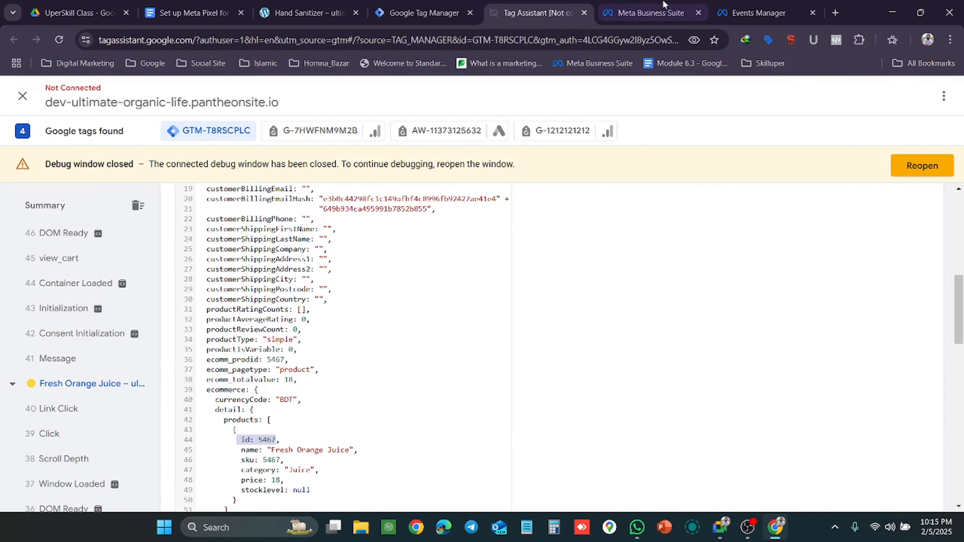
click(735, 4)
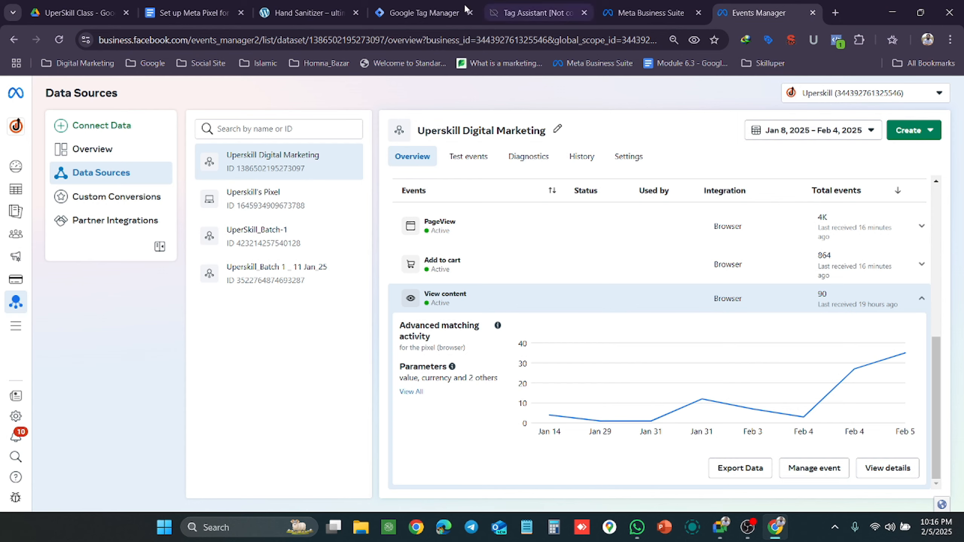
click(200, 7)
drag(919, 191, 911, 499)
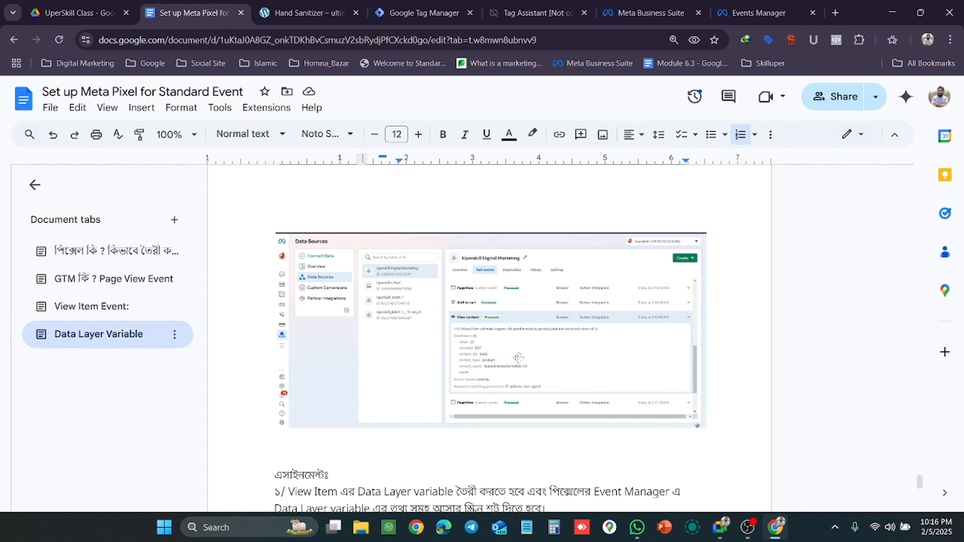
key(ctrl+plus)
key(ctrl+plus)
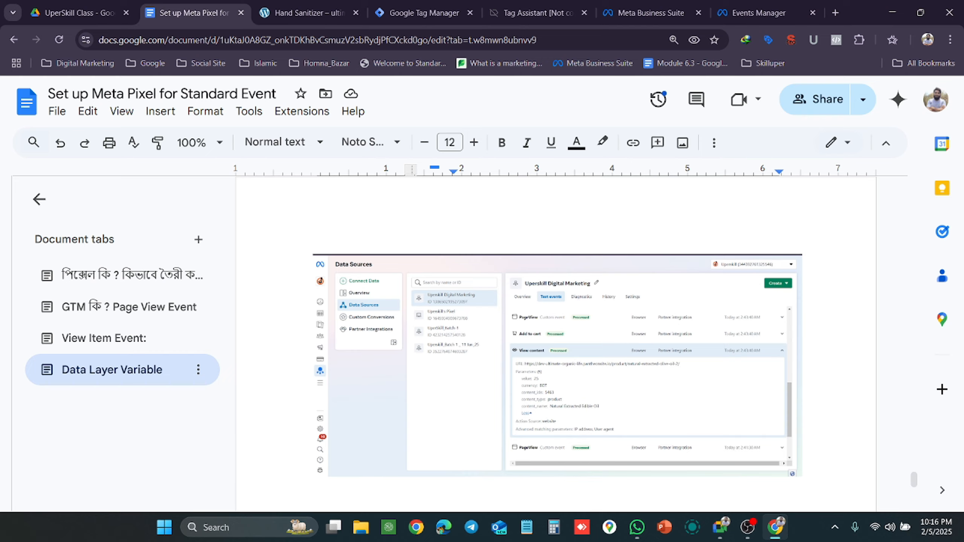
Return to the document's Variable & Parameters list at the smaller zoom and highlight content_name through currency.
drag(913, 479, 913, 237)
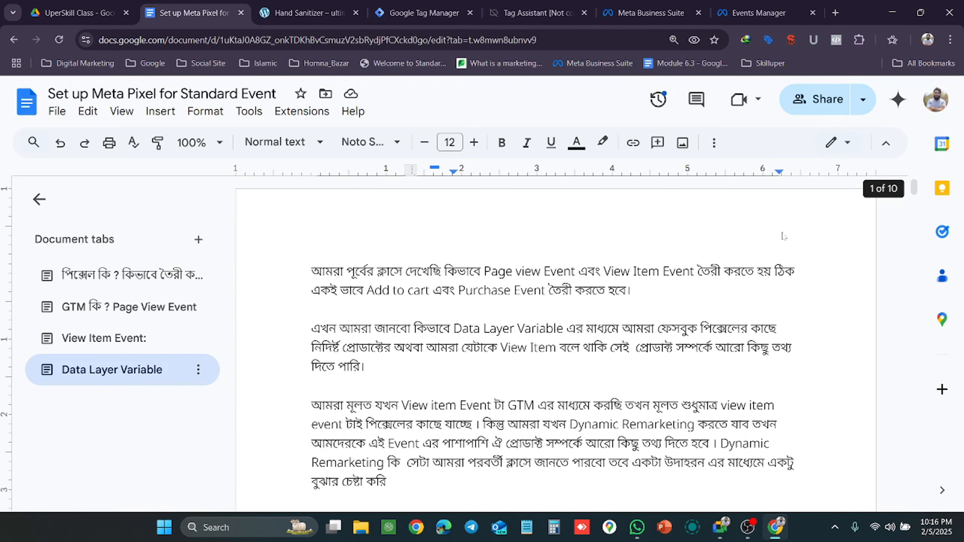
key(ctrl+minus)
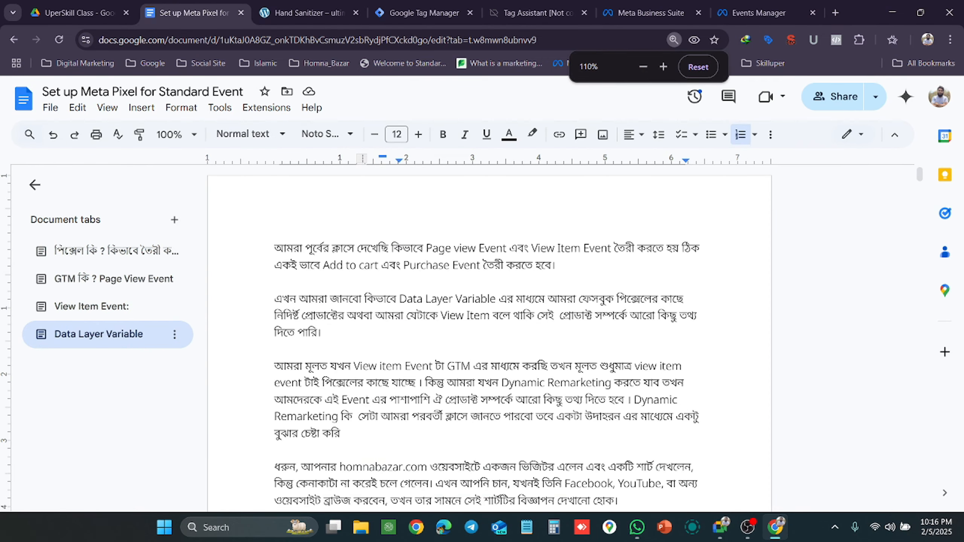
scroll(489, 338, down, 7)
scroll(482, 338, down, 2)
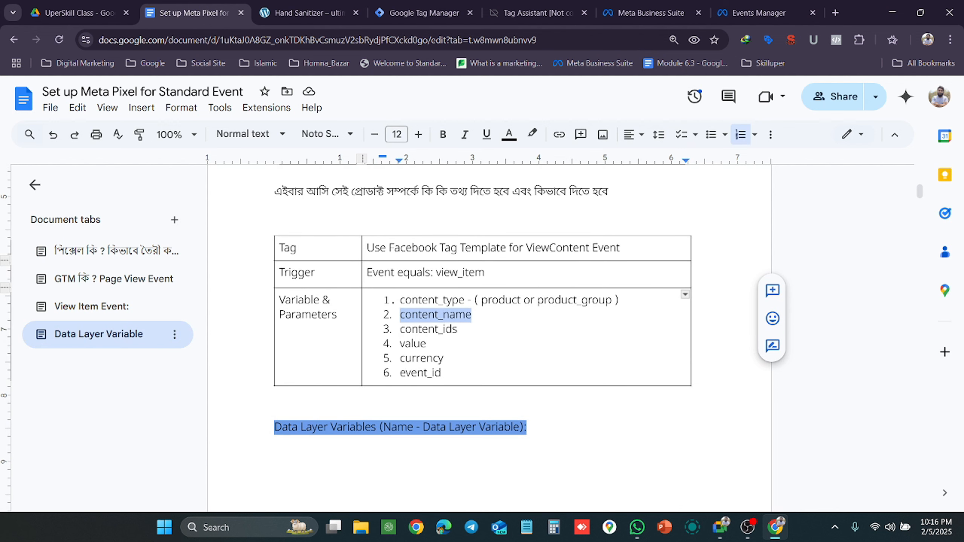
drag(399, 314, 443, 358)
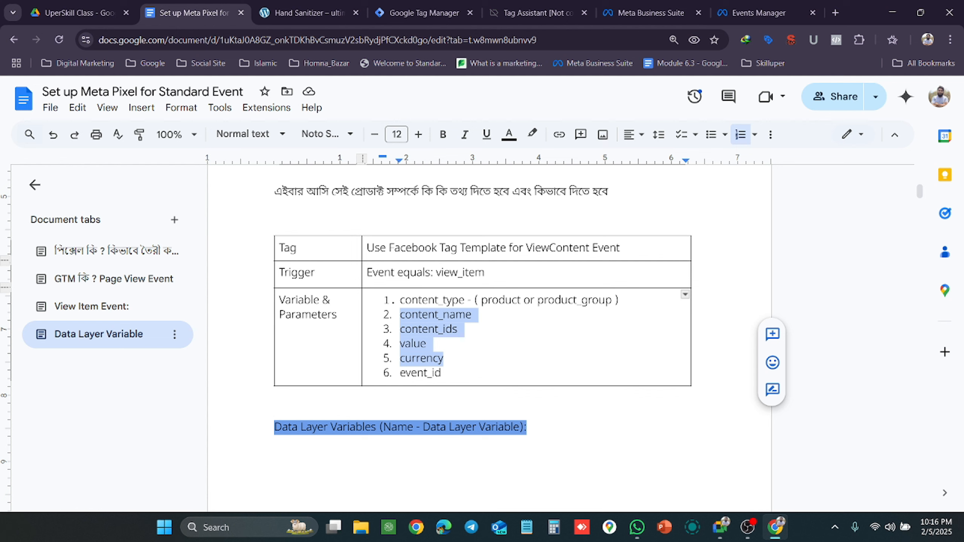
Highlight the first item's item_name and whole block in Tag Assistant's view_item data layer, and return to the Events Manager overview.
click(424, 12)
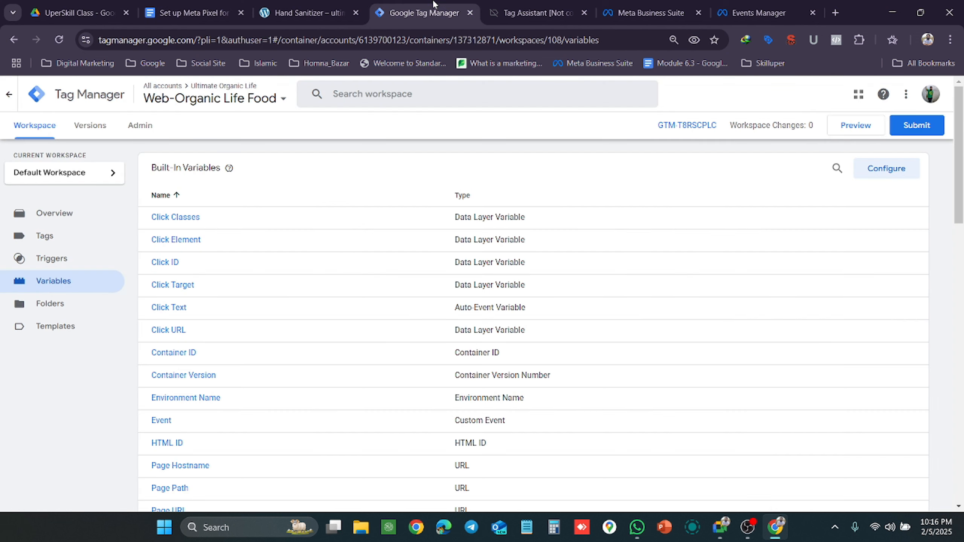
click(507, 3)
scroll(341, 341, down, 3)
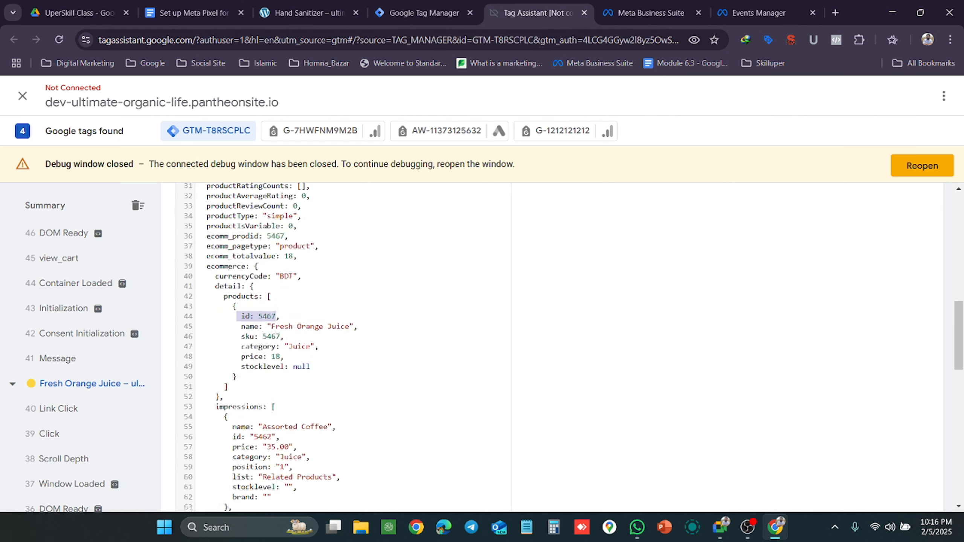
scroll(80, 417, down, 3)
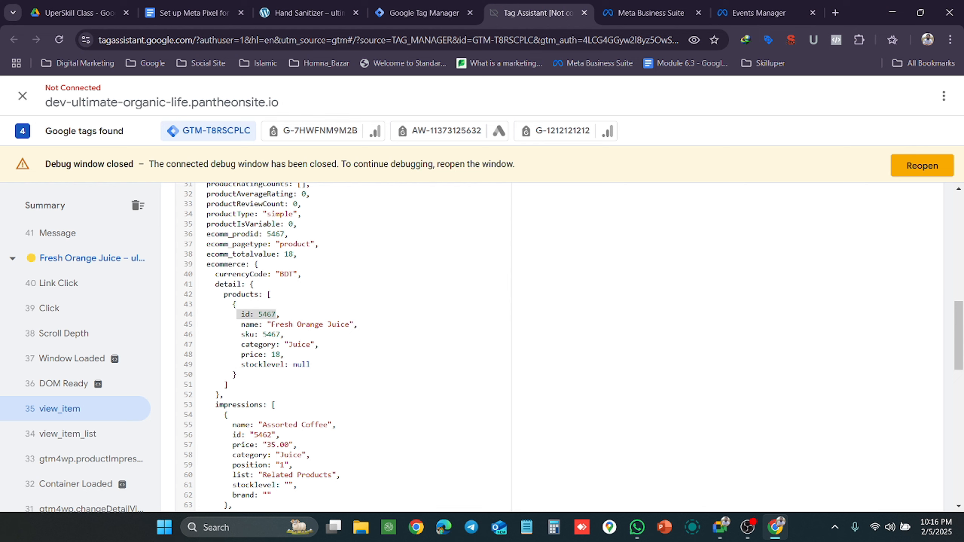
scroll(342, 345, down, 10)
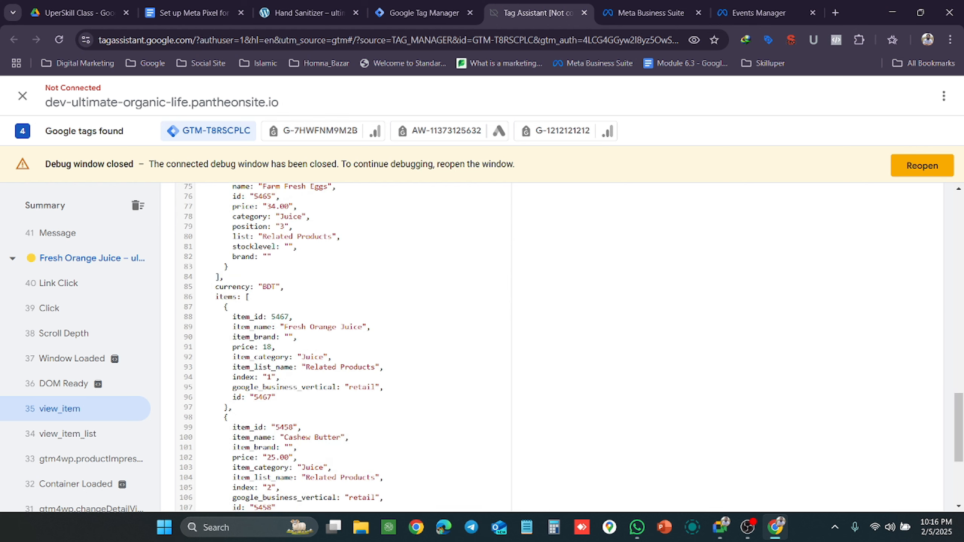
scroll(341, 346, up, 2)
scroll(341, 346, down, 3)
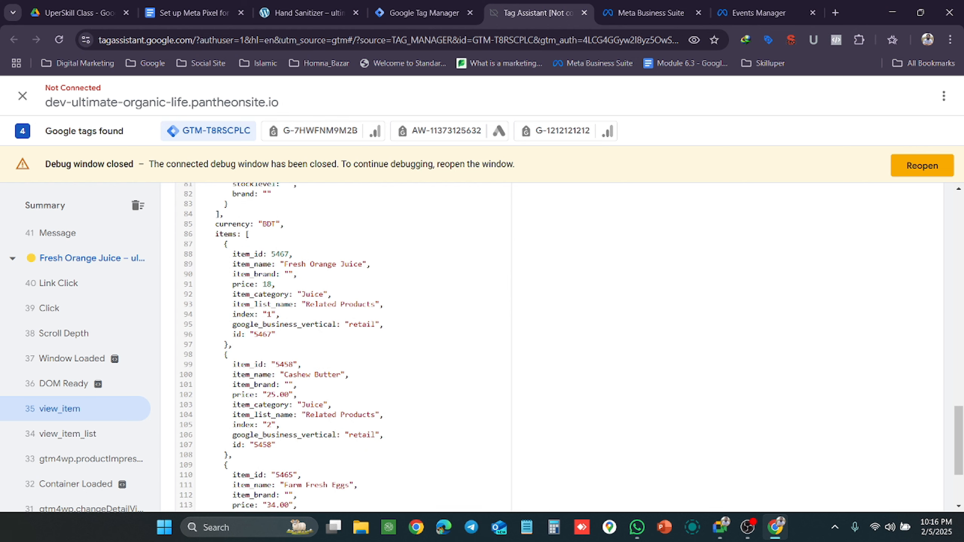
drag(288, 264, 348, 264)
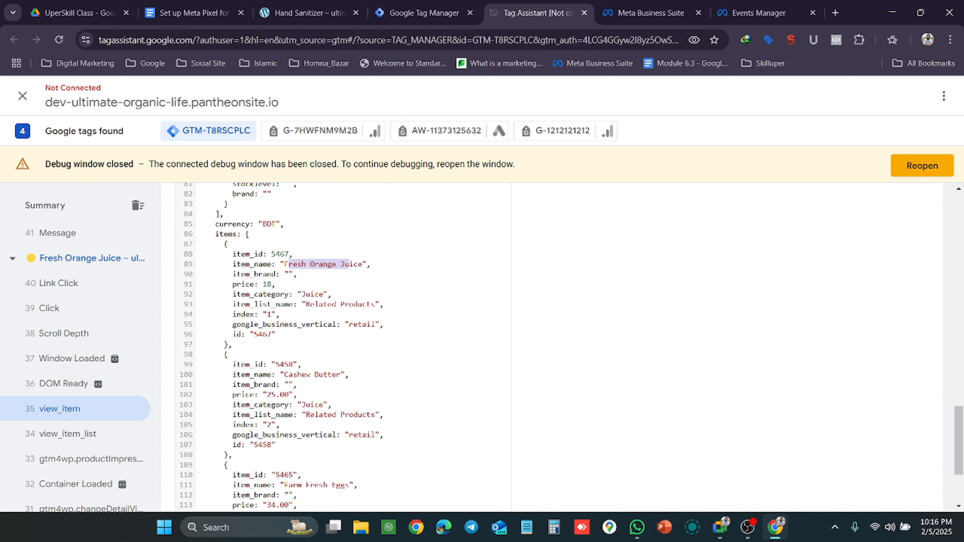
drag(229, 243, 275, 334)
click(751, 12)
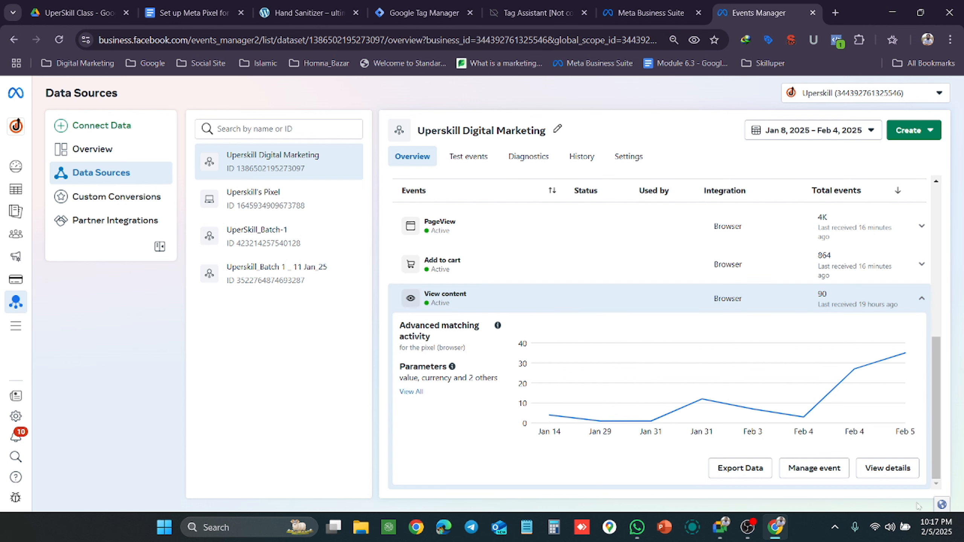
mouse_move(720, 530)
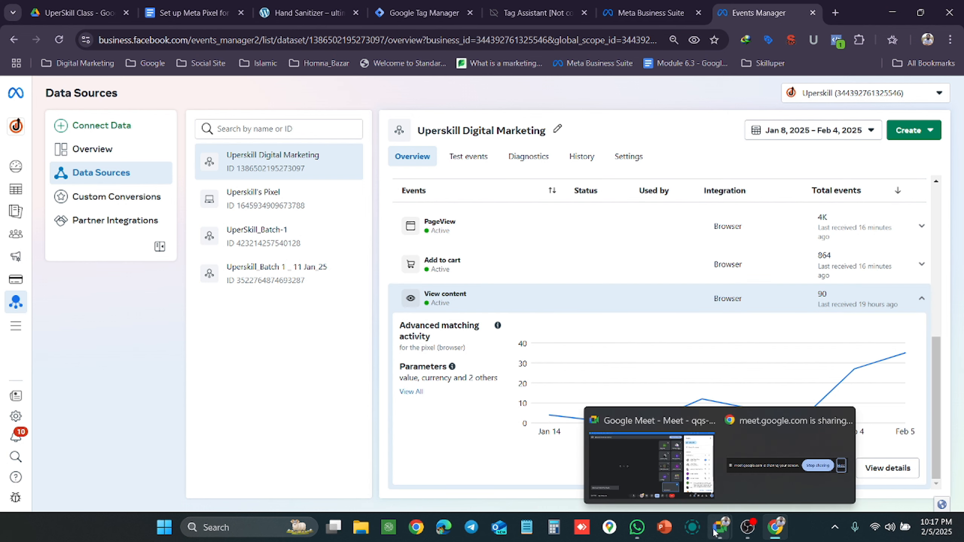
Check the participants in the Google Meet call, and return to the Variables page in Google Tag Manager.
click(704, 497)
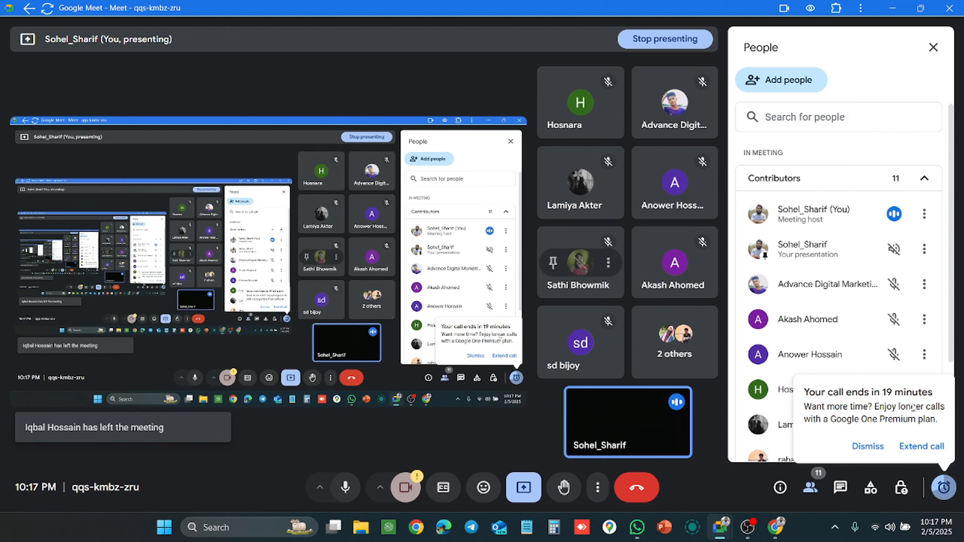
key(alt+Tab)
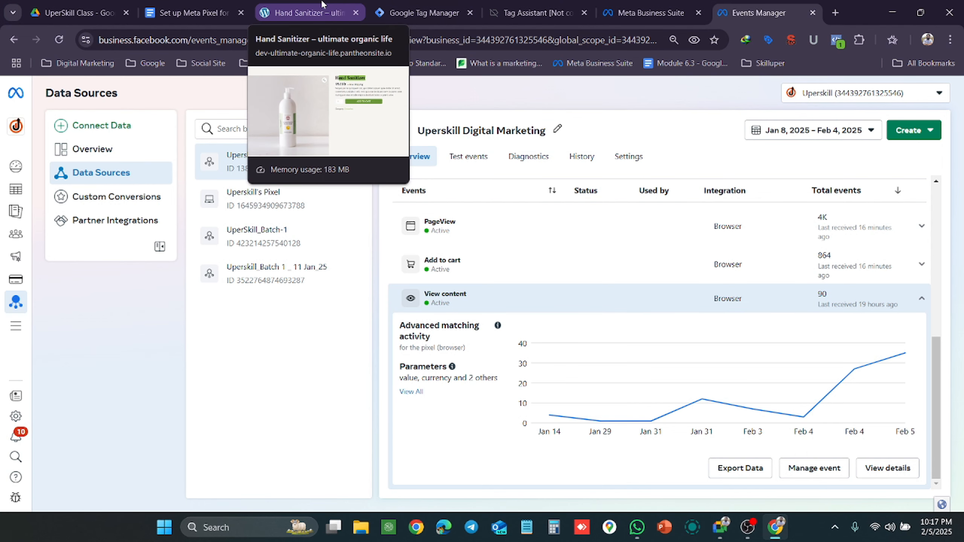
click(404, 6)
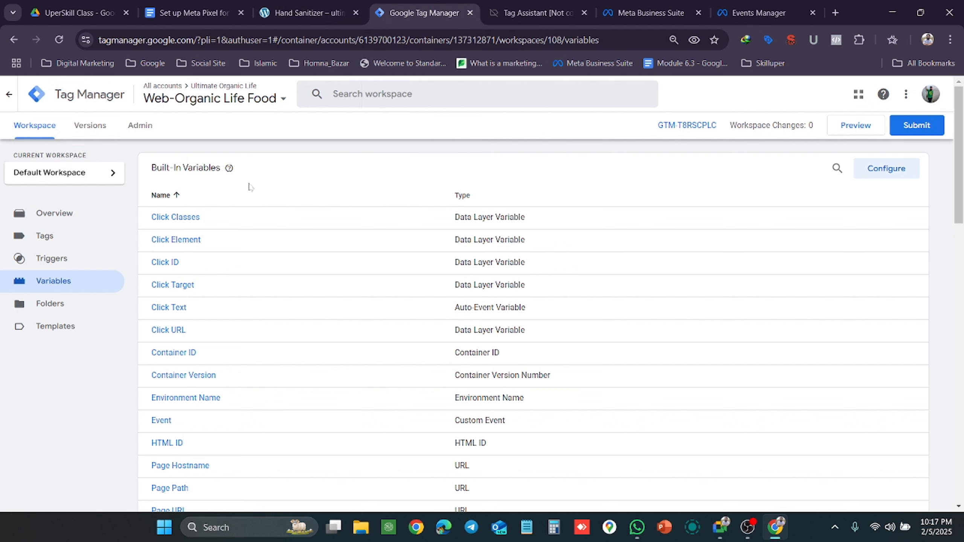
Return to the Meta Pixel document and highlight the Variable & Parameters list from content_type through event_id, then clear the highlight.
click(224, 15)
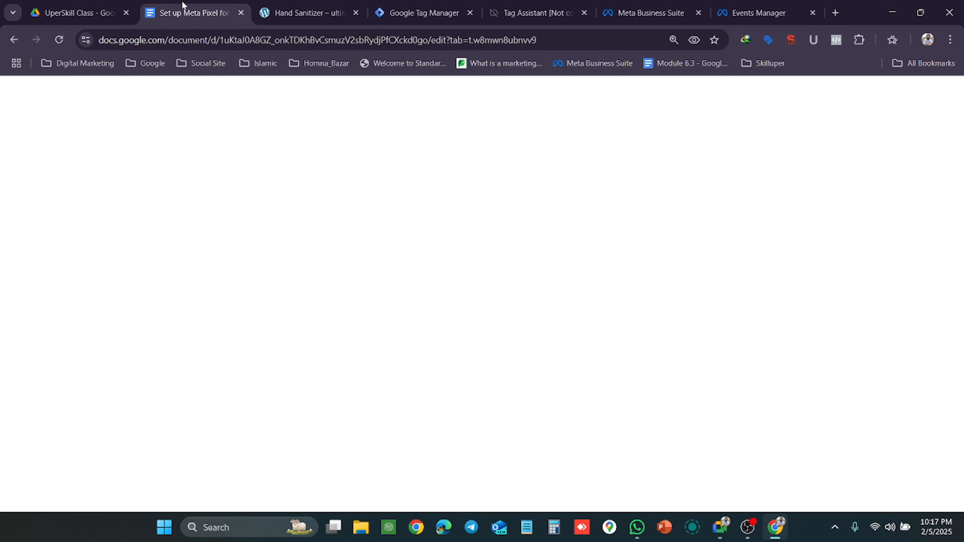
scroll(455, 334, down, 3)
scroll(456, 334, up, 3)
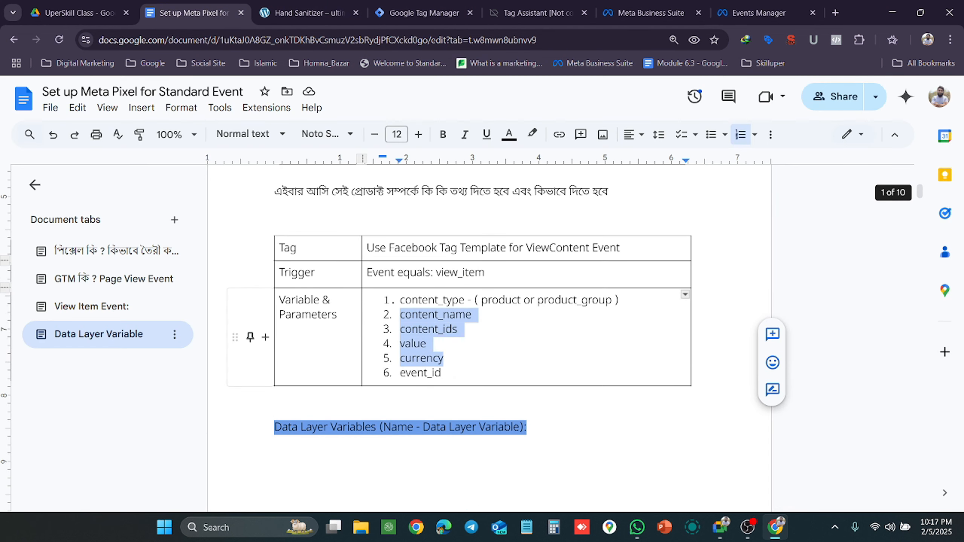
scroll(482, 333, down, 3)
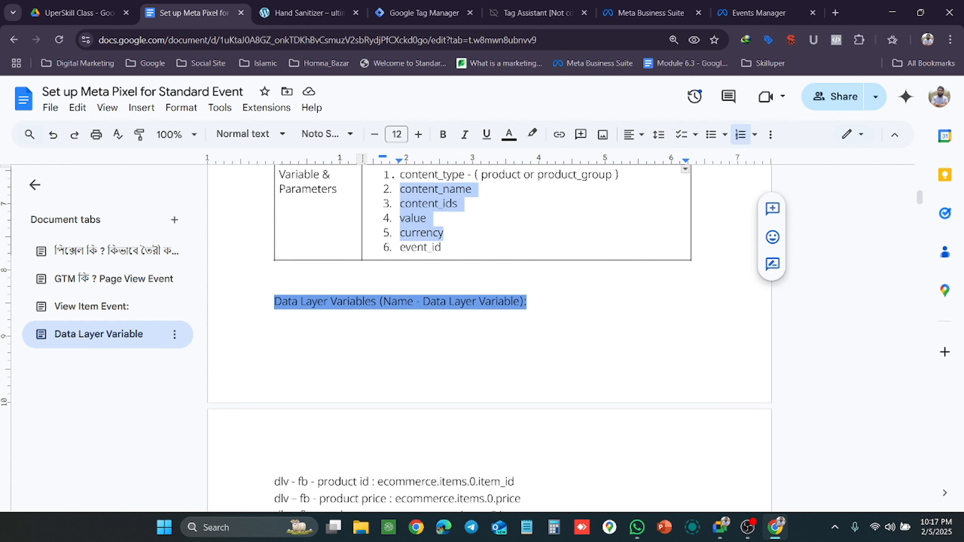
scroll(482, 304, up, 2)
drag(399, 237, 444, 312)
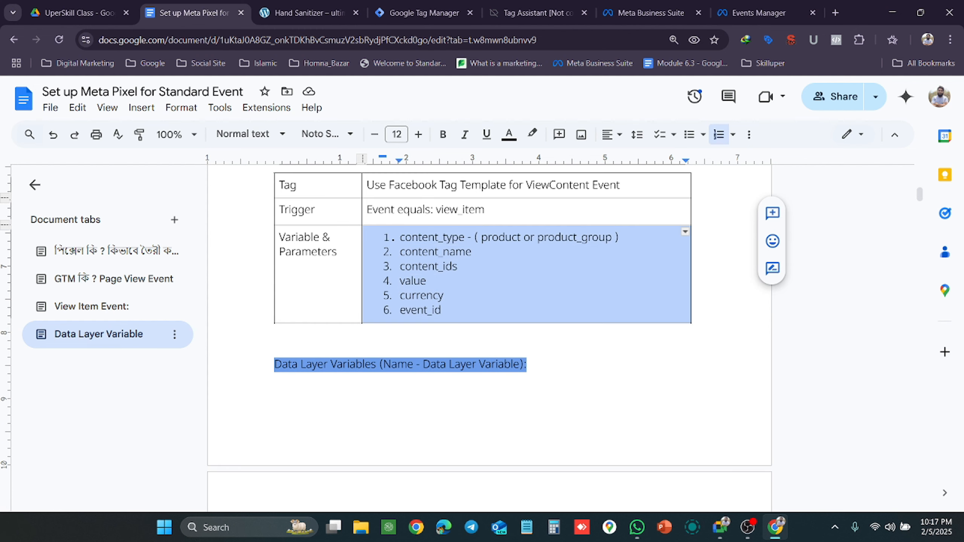
click(426, 281)
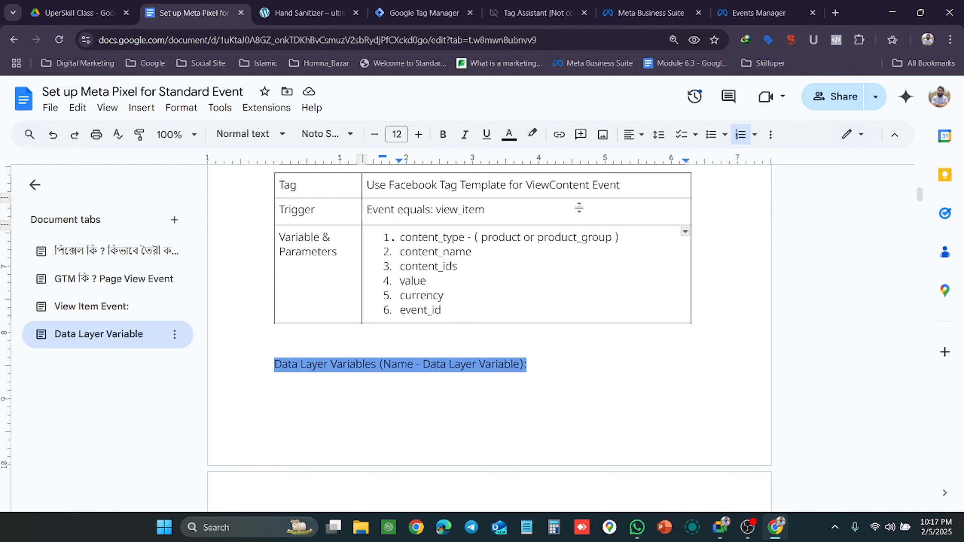
Review the document's dlv - fb variable names with their ecommerce paths and the sample ecommerce code with its detail products.
scroll(579, 208, down, 5)
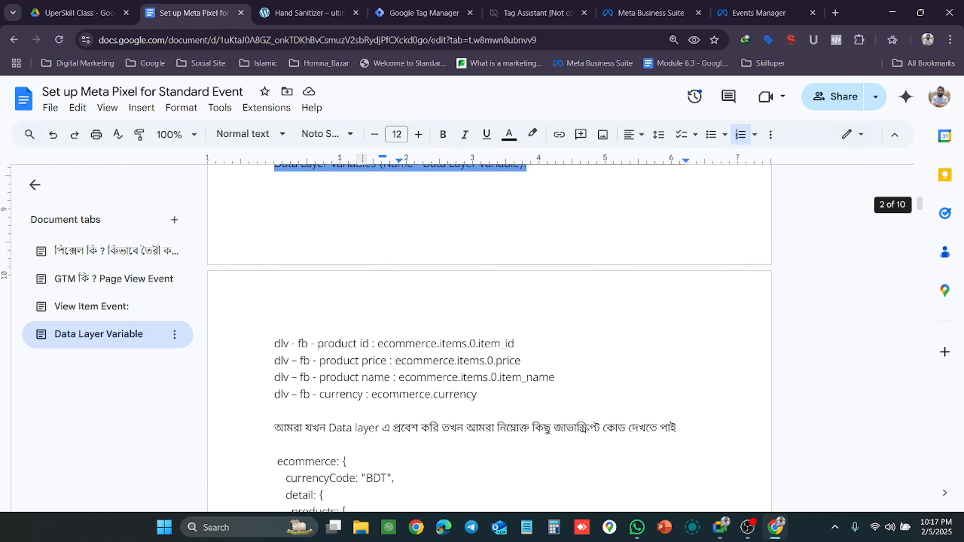
scroll(489, 334, down, 3)
scroll(489, 333, down, 3)
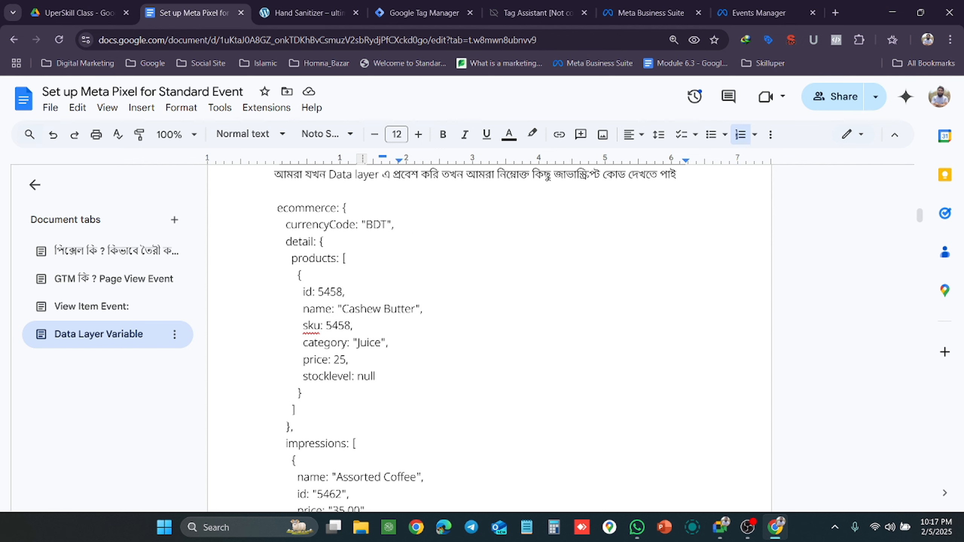
scroll(475, 342, down, 2)
scroll(474, 341, up, 2)
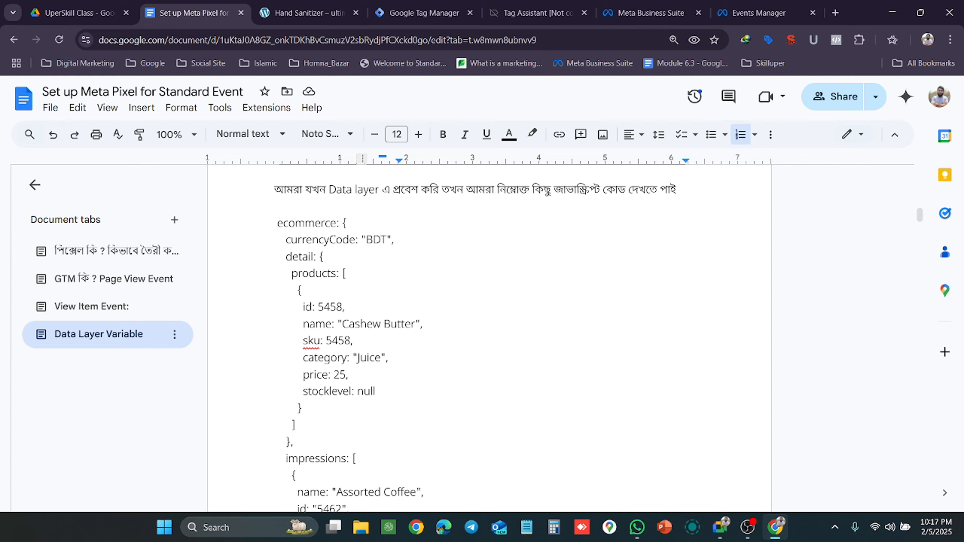
Reopen the closed debug window for the organic store from Tag Assistant, and return to the view_item data layer.
click(309, 12)
click(424, 5)
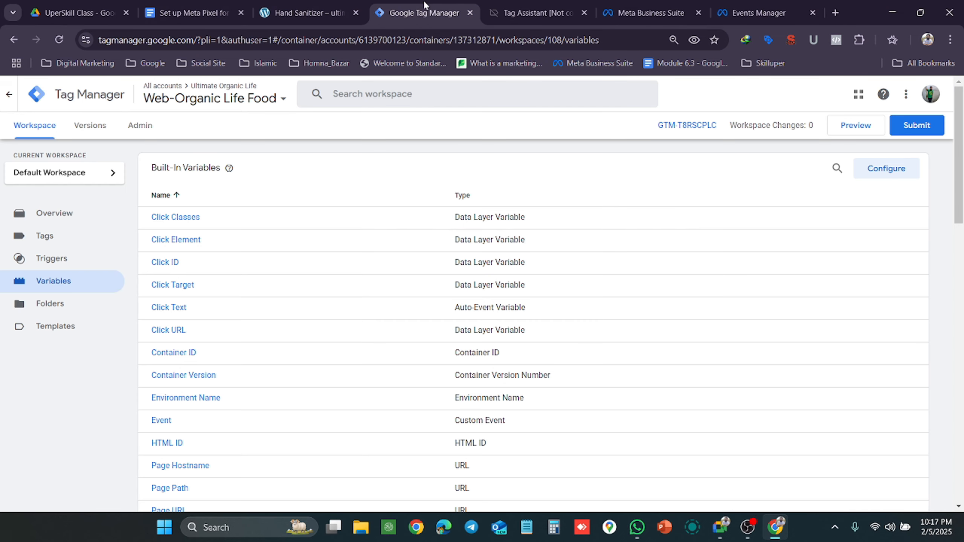
click(501, 8)
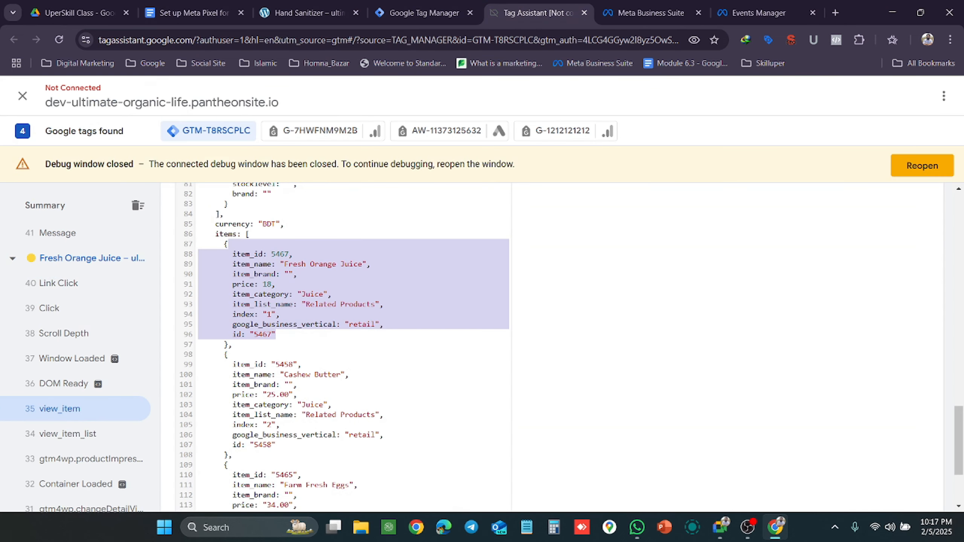
scroll(541, 331, up, 5)
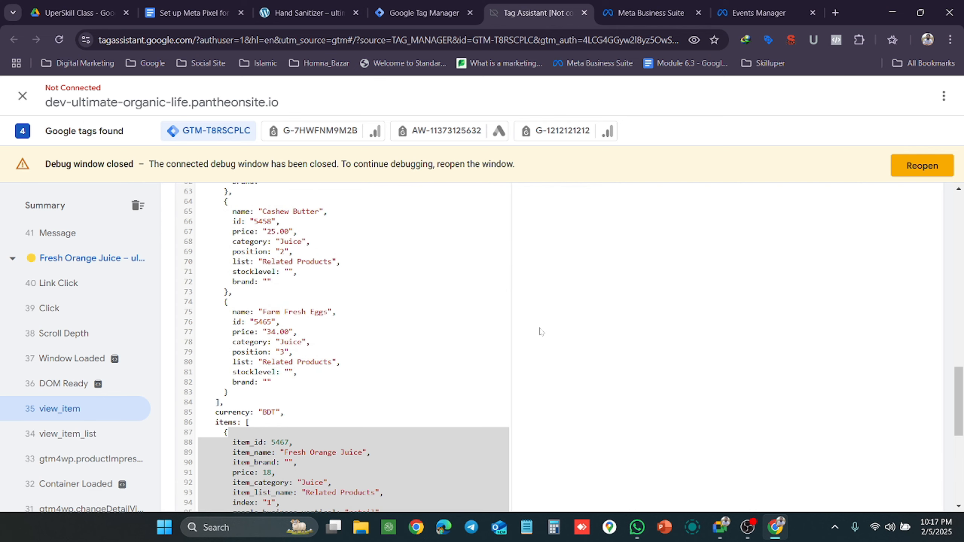
scroll(540, 331, up, 10)
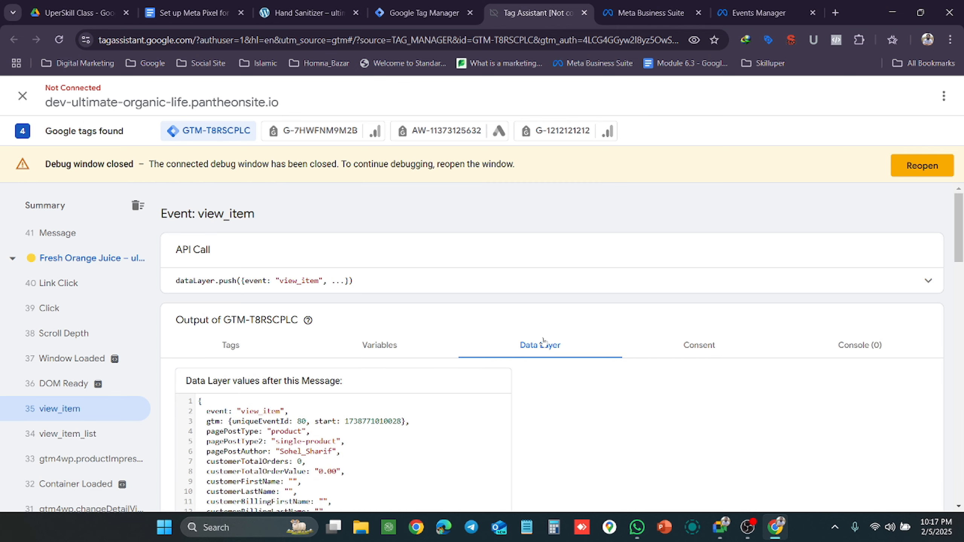
click(921, 166)
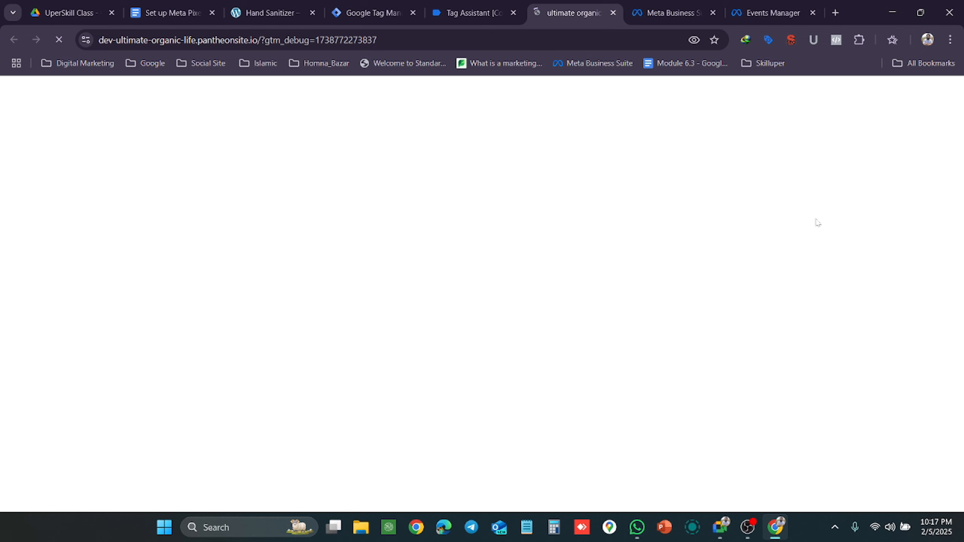
click(474, 5)
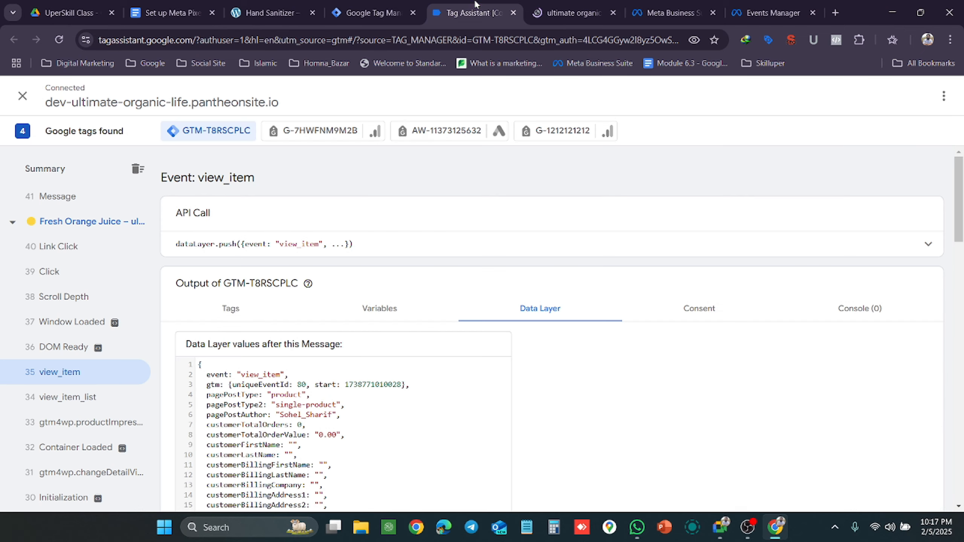
Examine the view_item data layer from the event line through detail products and impressions to items and value.
scroll(394, 335, down, 3)
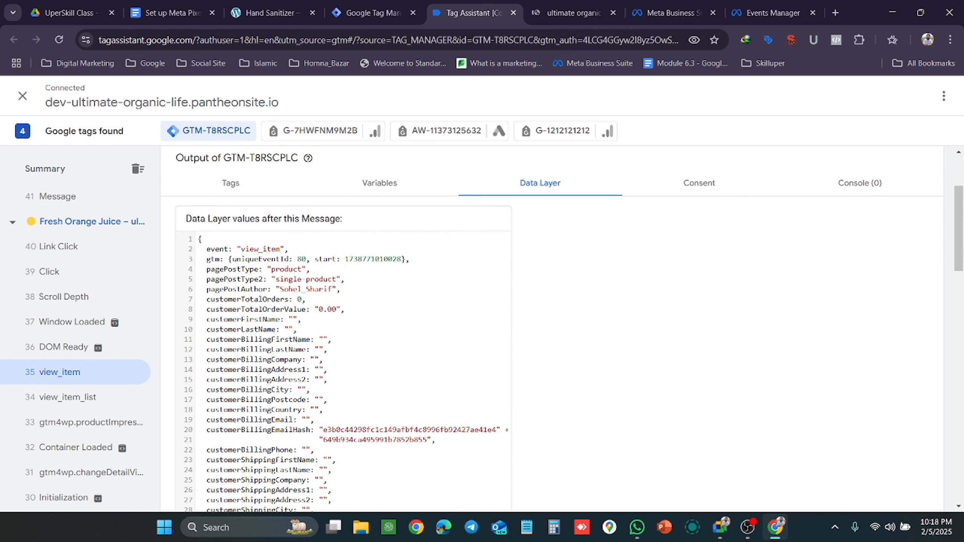
scroll(343, 328, down, 3)
scroll(343, 329, down, 5)
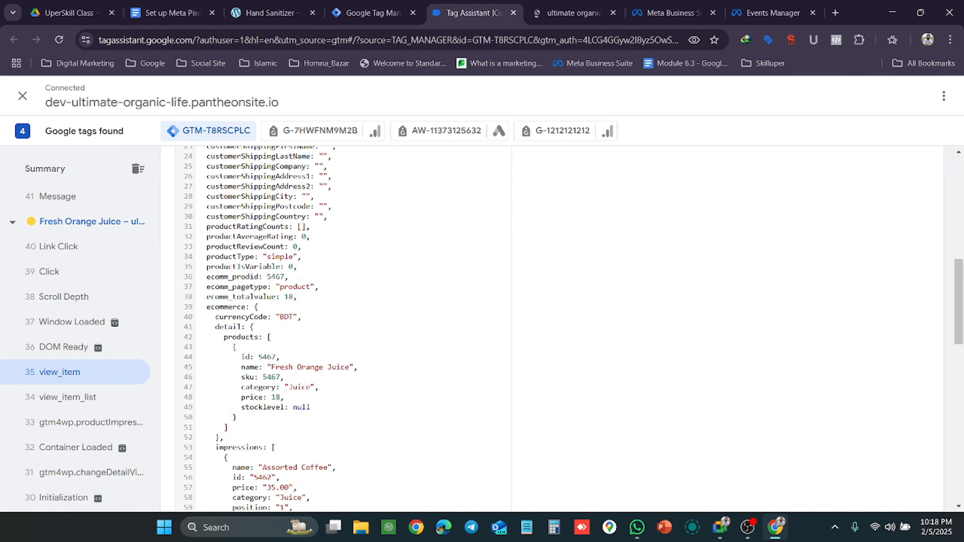
scroll(343, 328, down, 3)
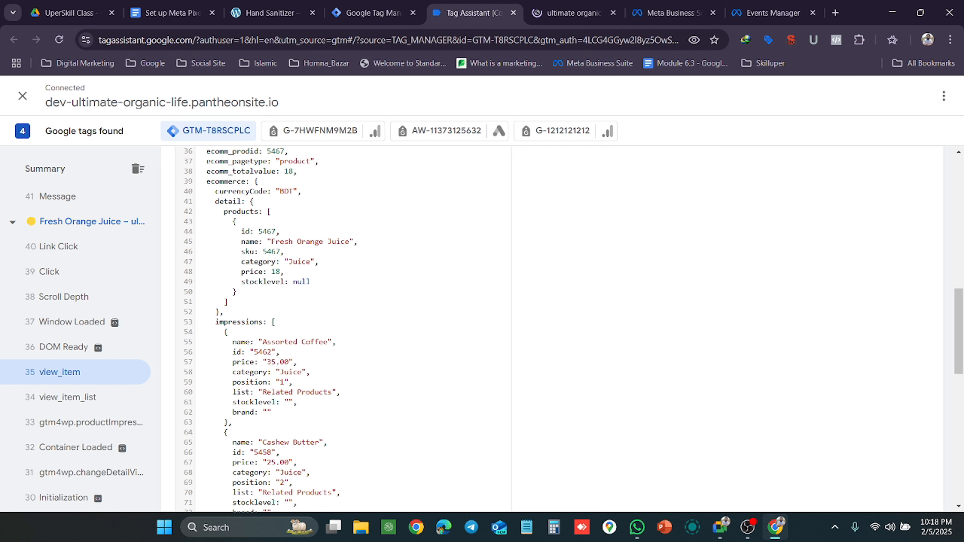
scroll(342, 330, down, 10)
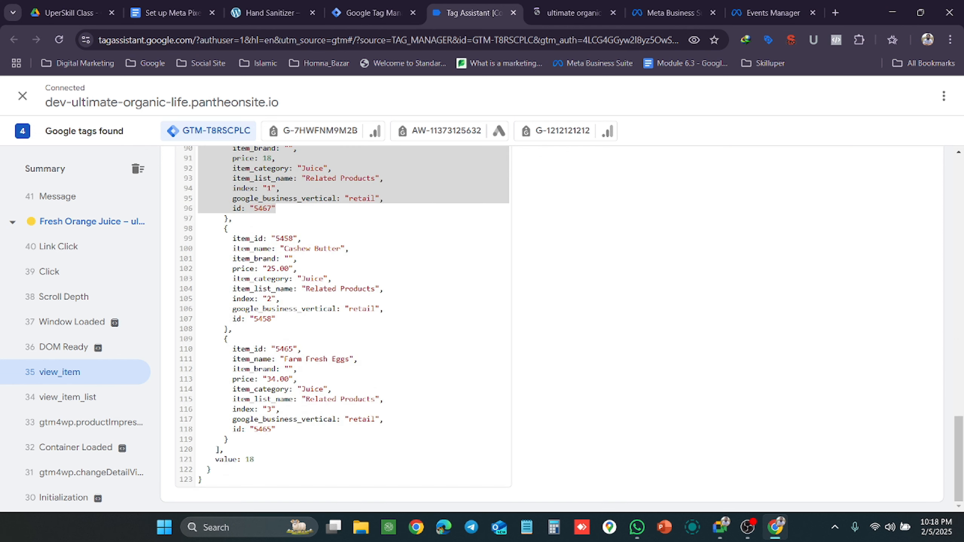
scroll(341, 330, up, 3)
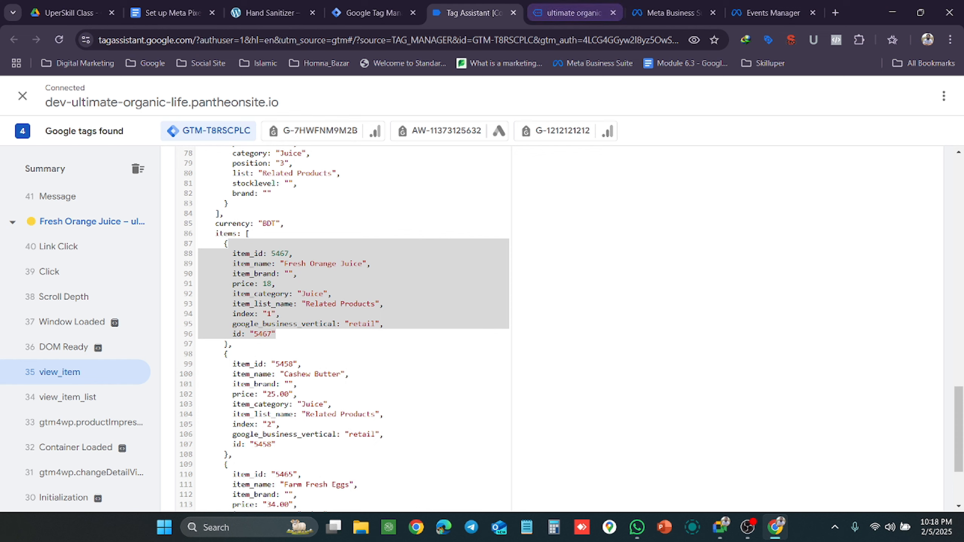
View the reopened store home page, and return to the detail products and impressions in Tag Assistant's view_item data layer.
click(563, 8)
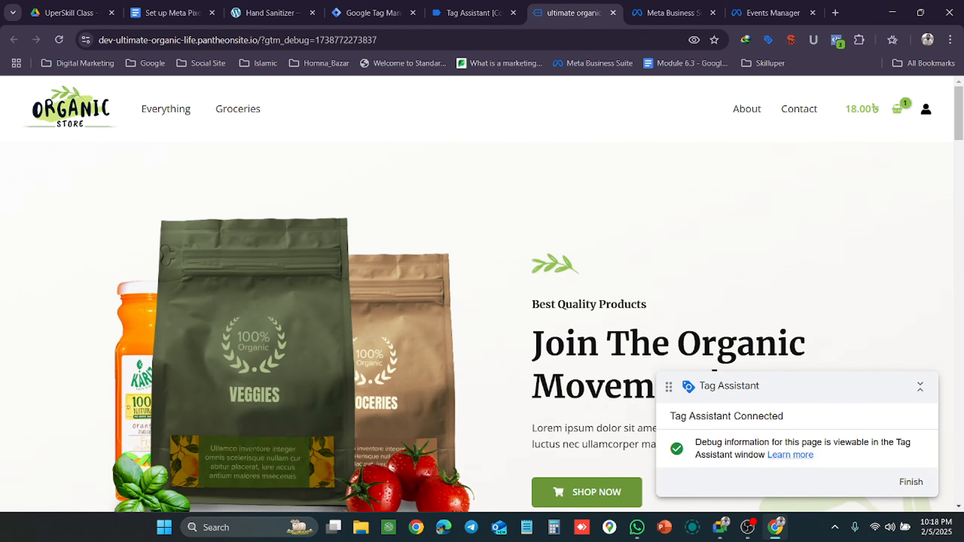
click(507, 9)
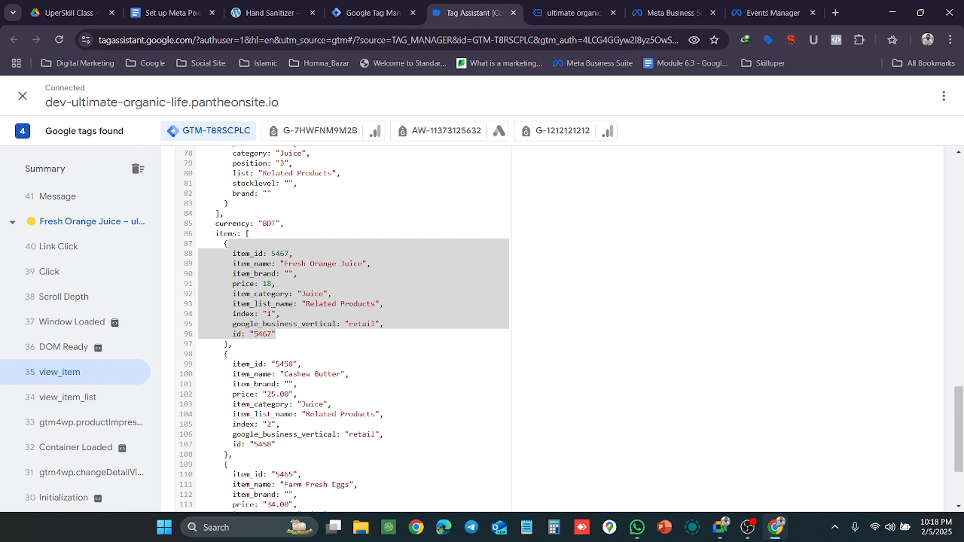
scroll(353, 328, up, 4)
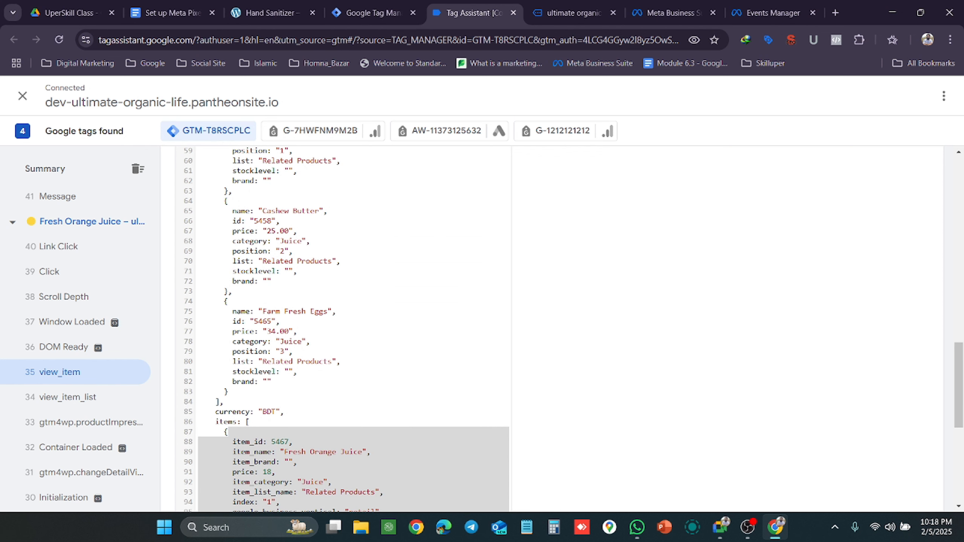
scroll(341, 326, up, 3)
scroll(341, 326, up, 2)
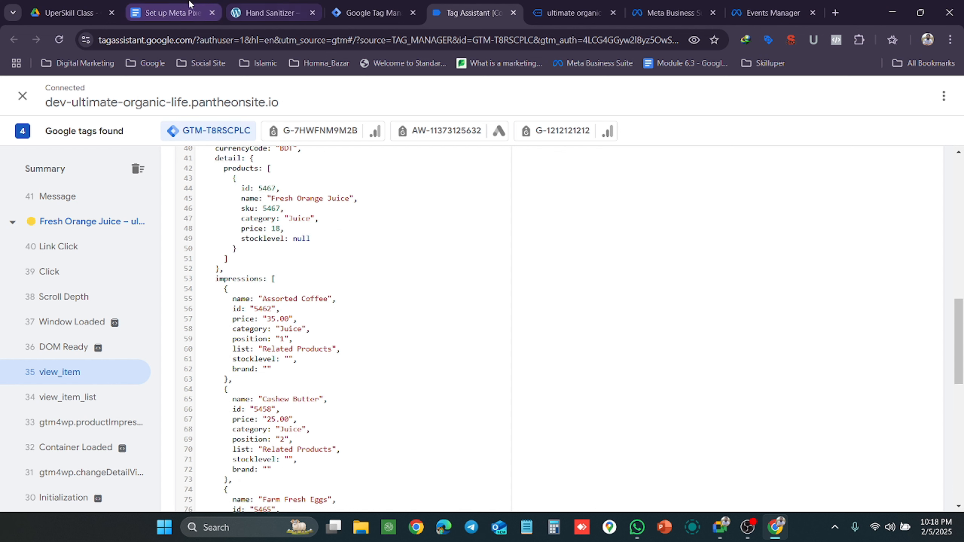
Look through the document's explanation of objects and arrays in the data layer code.
click(175, 13)
scroll(489, 338, down, 15)
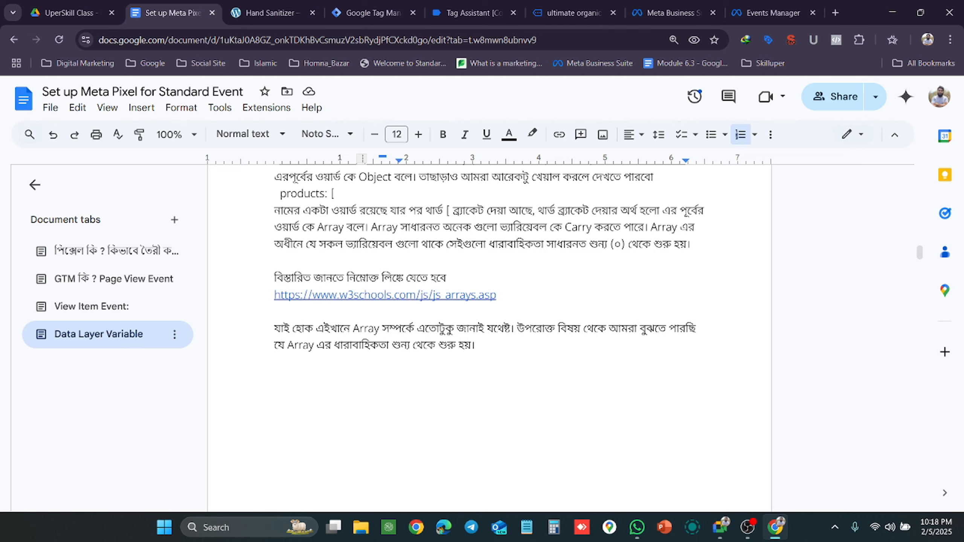
scroll(489, 266, up, 5)
Highlight the ecommerce object's opening line in Tag Assistant's view_item data layer, and examine its contents through impressions and items.
click(471, 13)
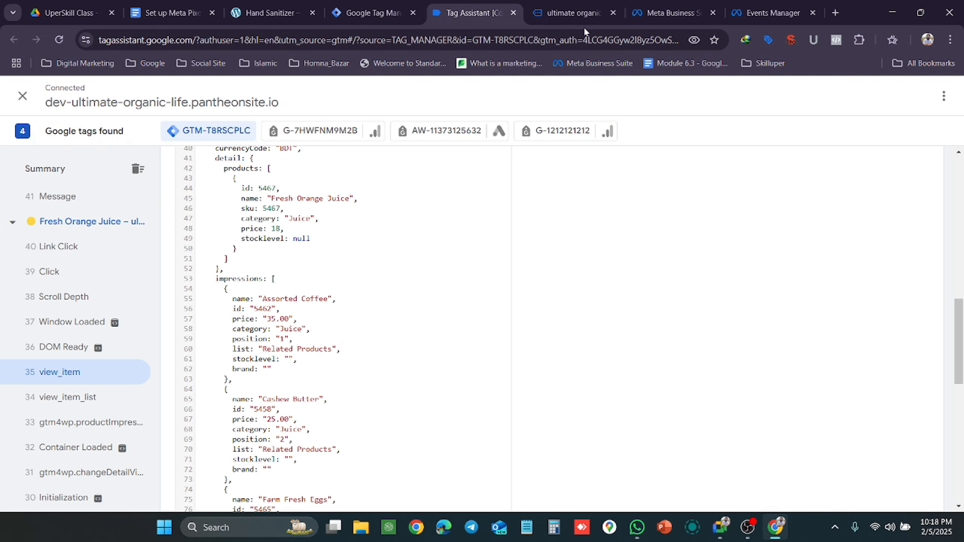
scroll(530, 314, up, 5)
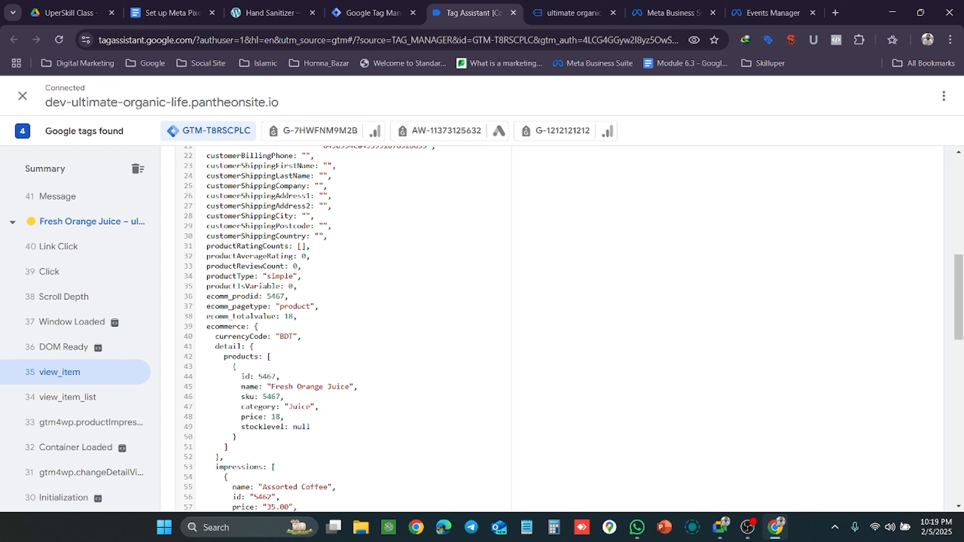
drag(258, 326, 206, 326)
click(257, 327)
scroll(342, 328, down, 15)
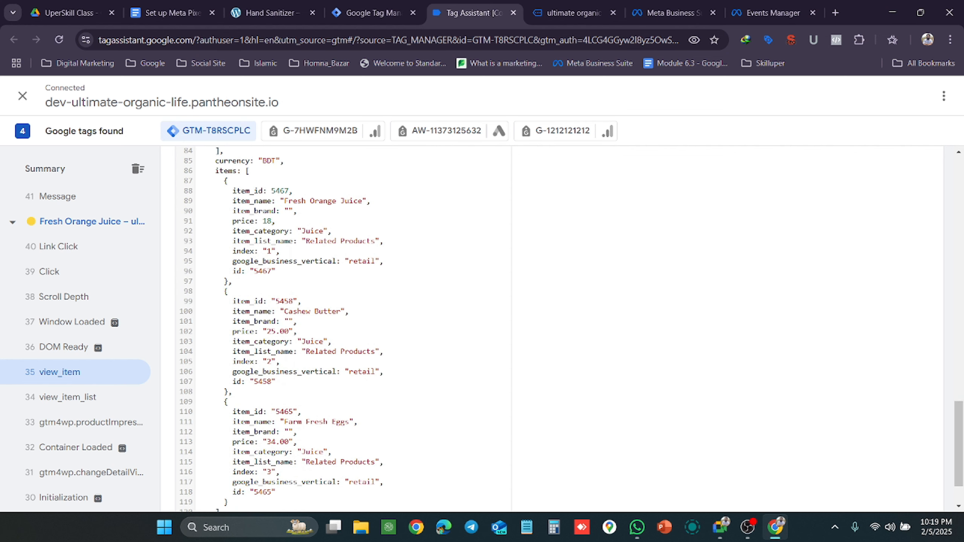
scroll(341, 328, down, 2)
scroll(341, 328, up, 6)
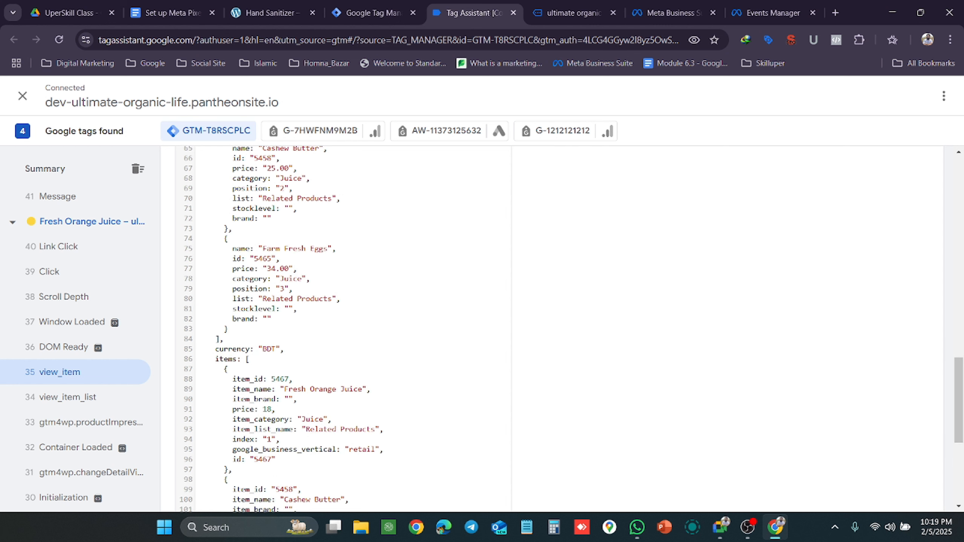
scroll(342, 328, up, 7)
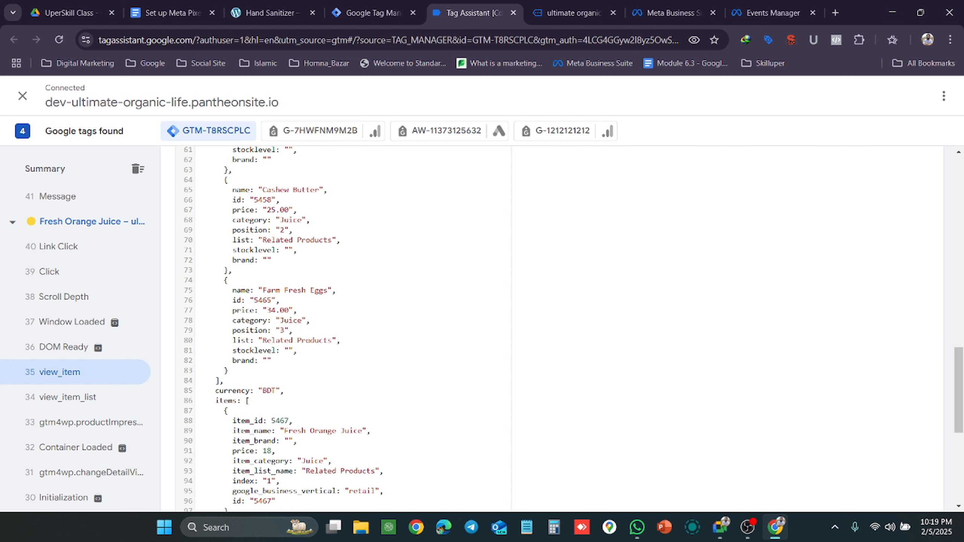
scroll(341, 329, down, 8)
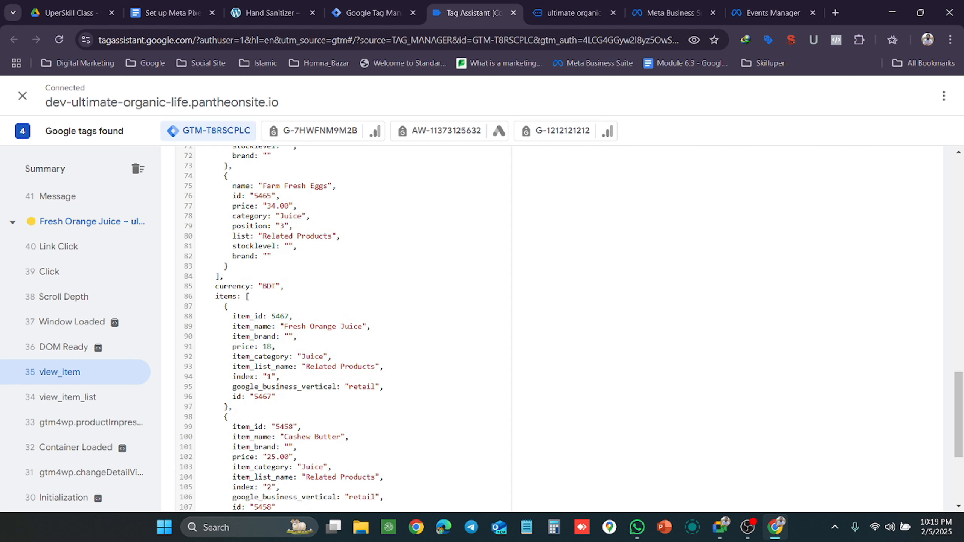
Highlight the opening square bracket of the items array, and examine the array's entries and the closing value line.
drag(241, 296, 249, 296)
scroll(342, 326, down, 5)
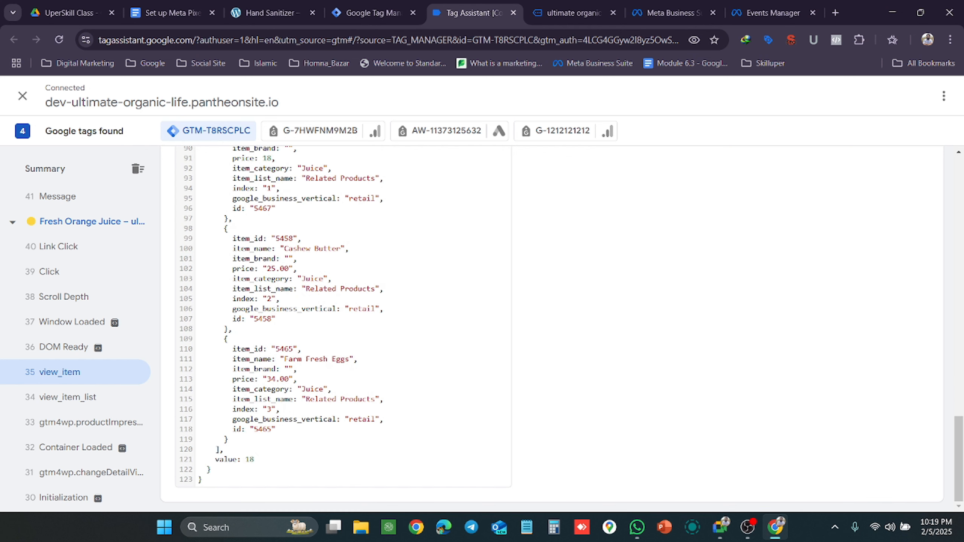
scroll(342, 326, up, 3)
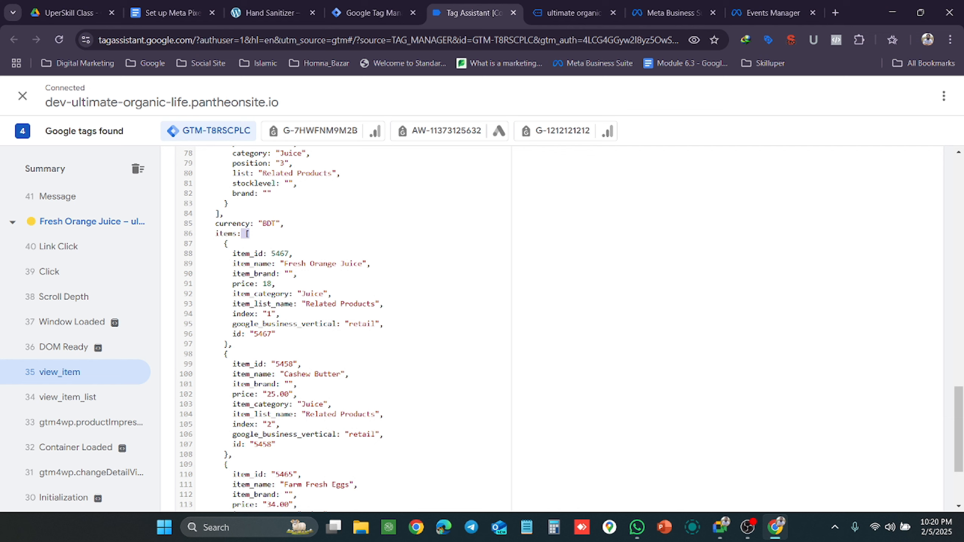
scroll(341, 326, up, 5)
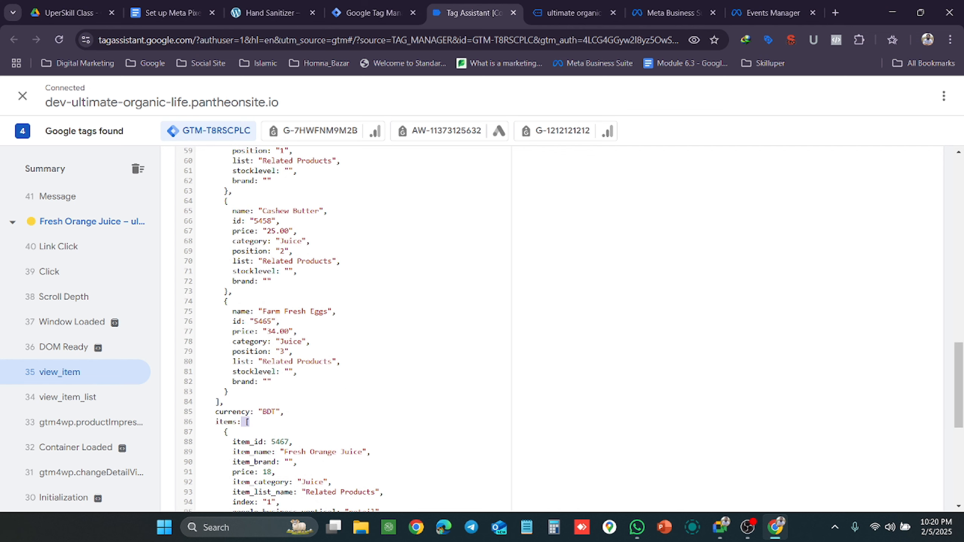
Read down the Fresh Orange Juice view_item data layer to the items array and its product entries.
scroll(341, 326, down, 2)
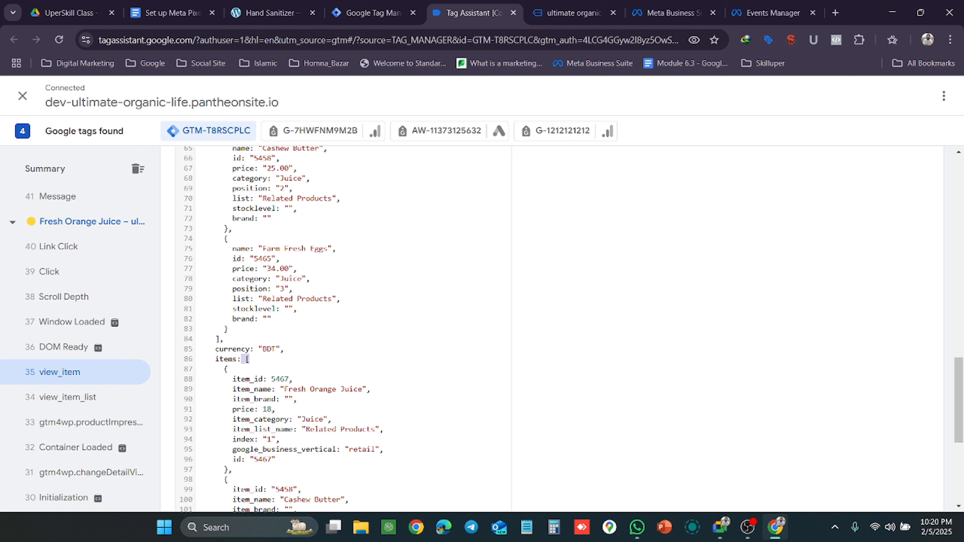
scroll(341, 326, down, 2)
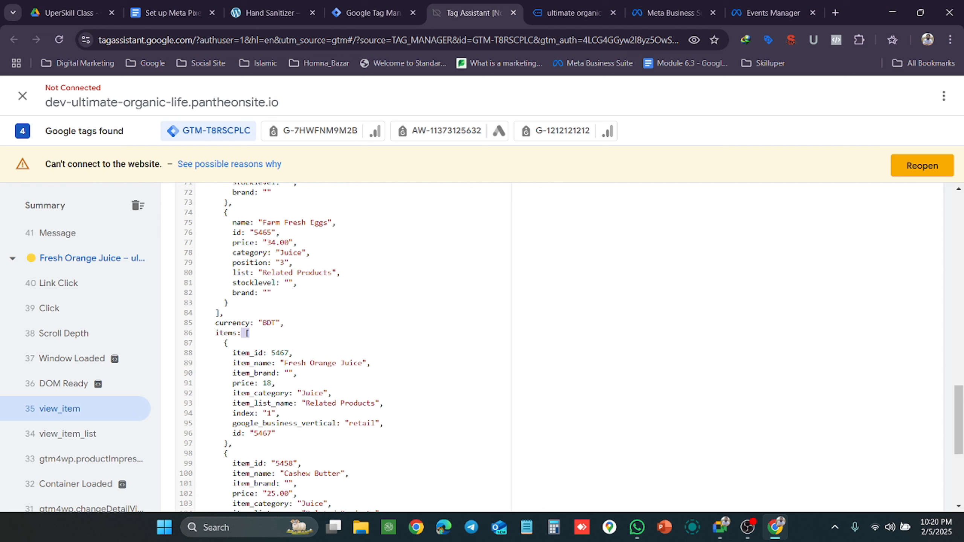
scroll(342, 345, down, 4)
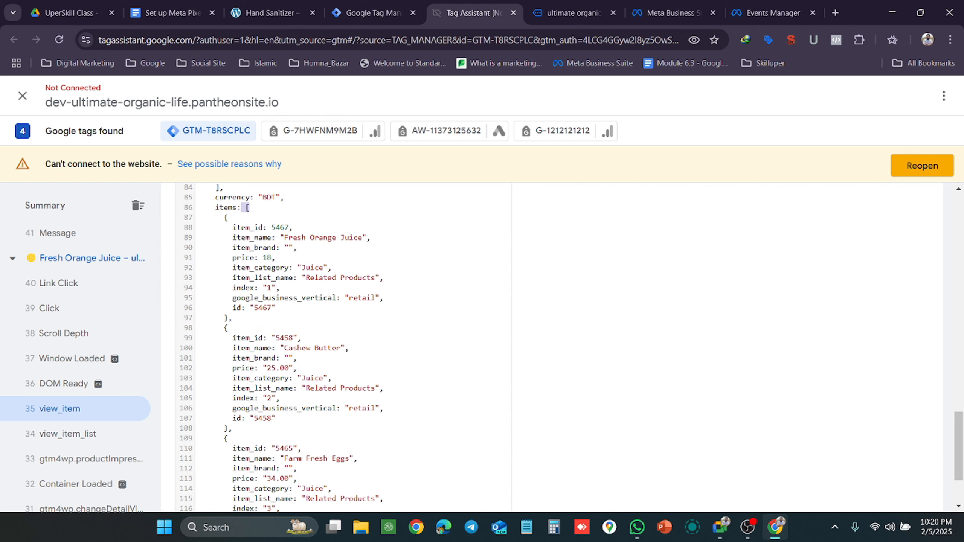
Switch to the Google Meet window to check the call, and return to Tag Assistant.
mouse_move(716, 536)
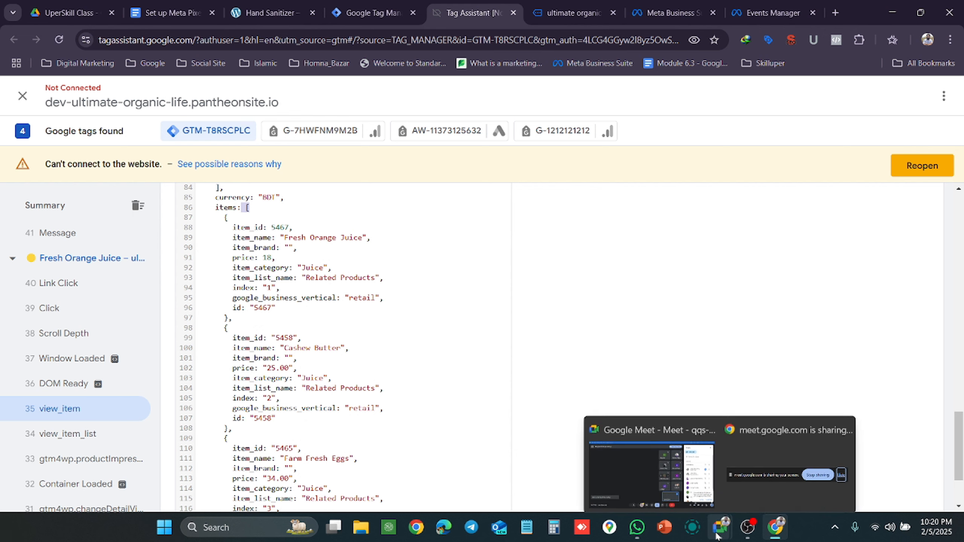
click(663, 476)
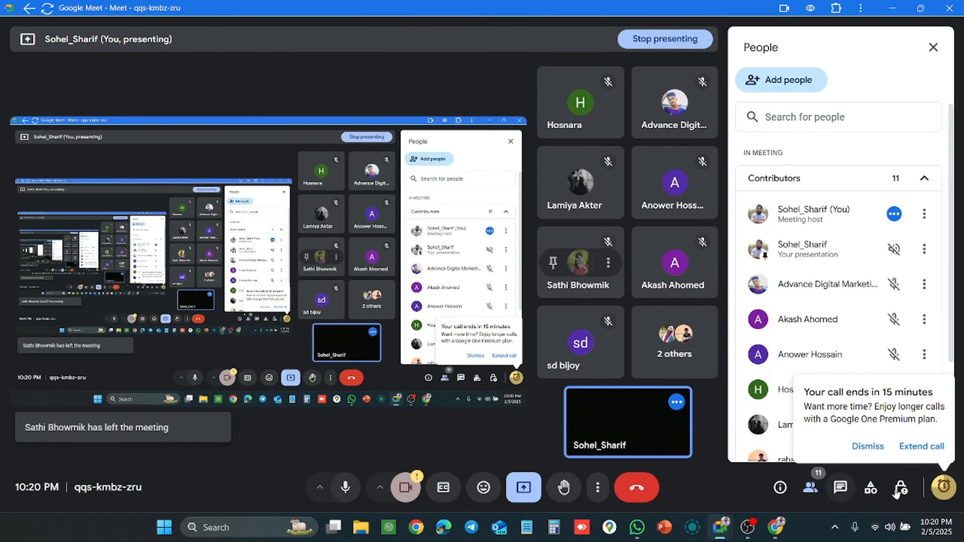
key(alt+Tab)
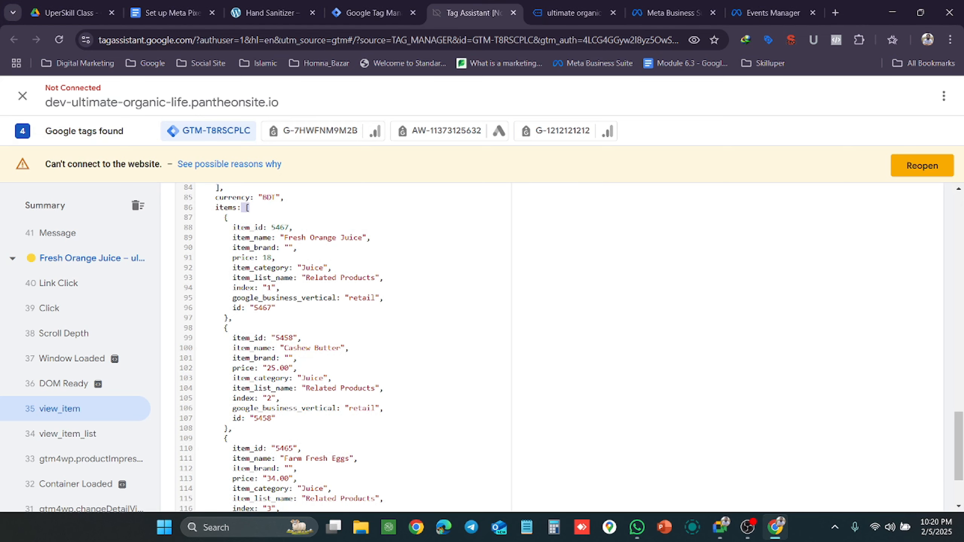
Examine the items array of the Fresh Orange Juice view_item event, highlighting the Fresh Orange Juice and Farm Fresh Eggs entries.
scroll(343, 345, down, 2)
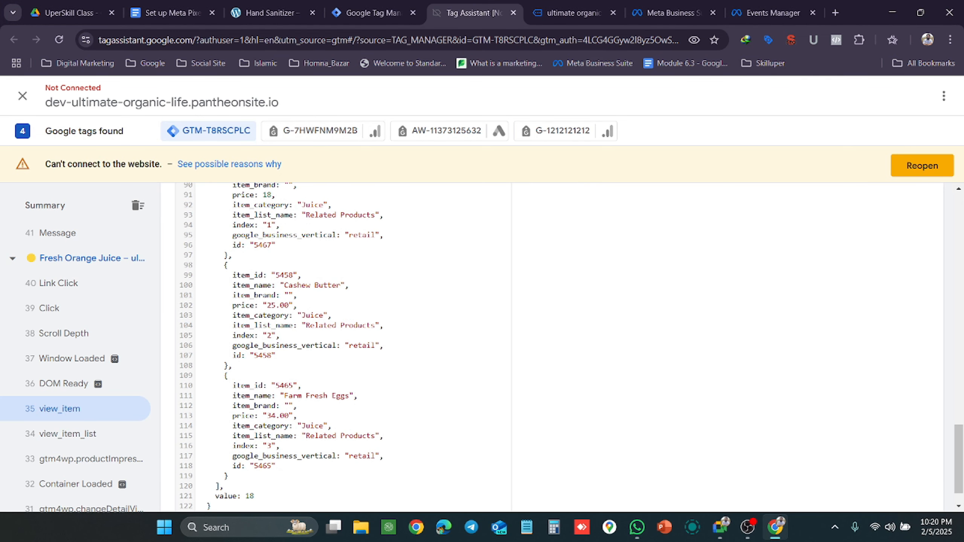
scroll(343, 346, up, 2)
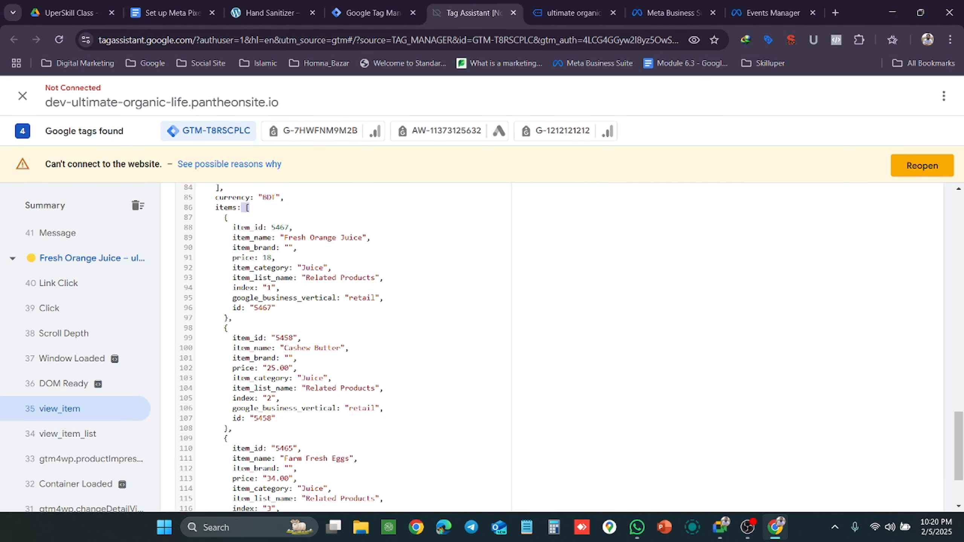
drag(232, 227, 275, 308)
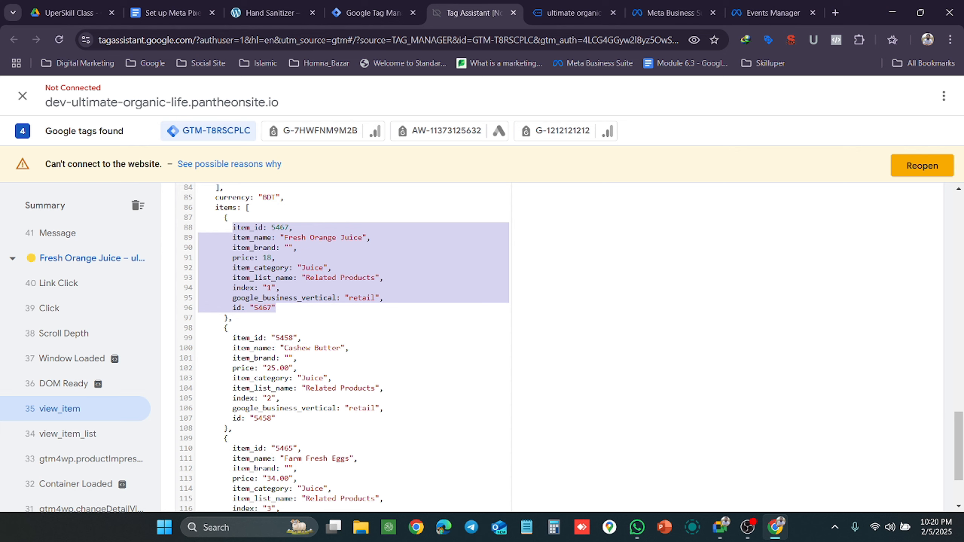
scroll(343, 345, down, 2)
drag(228, 275, 275, 429)
scroll(342, 341, down, 2)
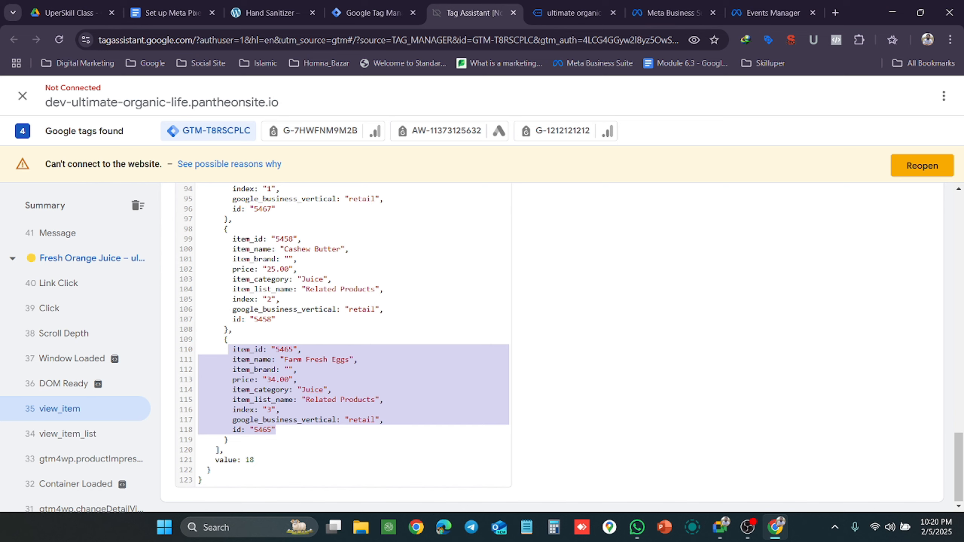
scroll(341, 342, up, 3)
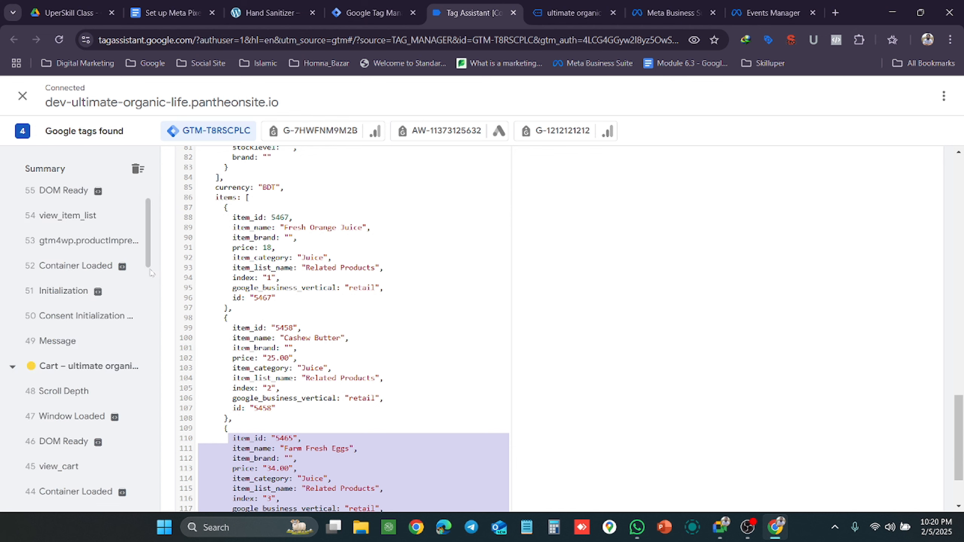
Switch to the organic store page and open the second Assorted Coffee product from the home page's product grid.
scroll(266, 304, down, 3)
click(580, 12)
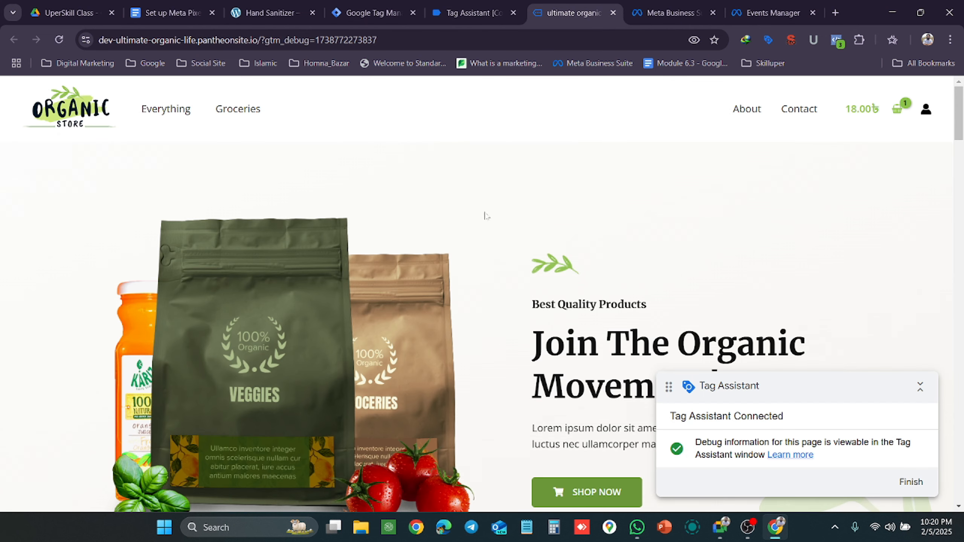
scroll(515, 269, down, 5)
scroll(515, 268, down, 5)
click(393, 249)
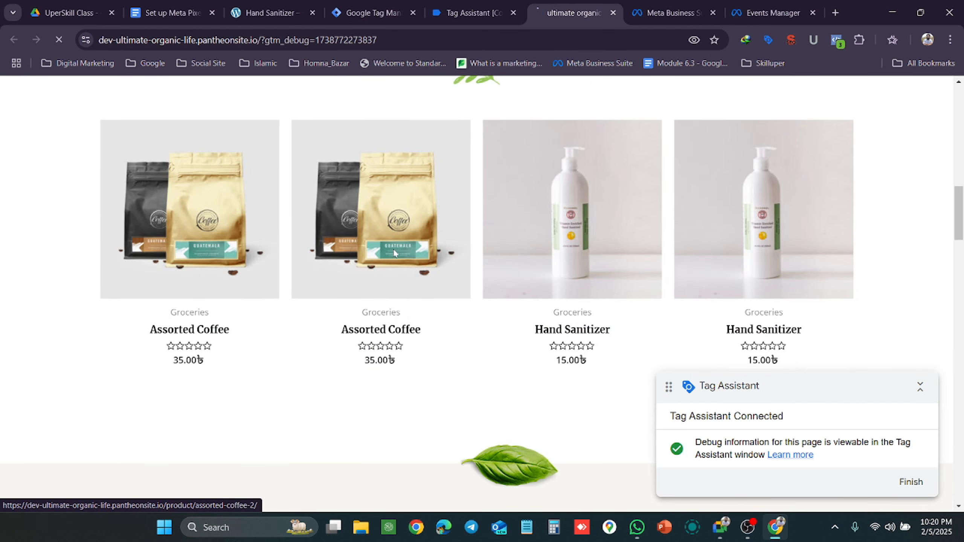
Return to Tag Assistant and review the tags fired on the Fresh Orange Juice view_item event.
click(474, 12)
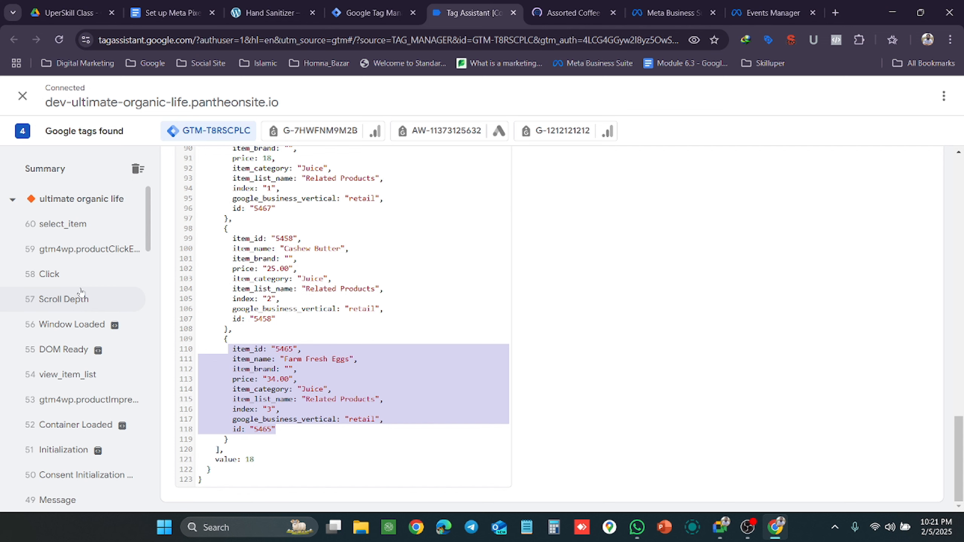
scroll(550, 326, up, 20)
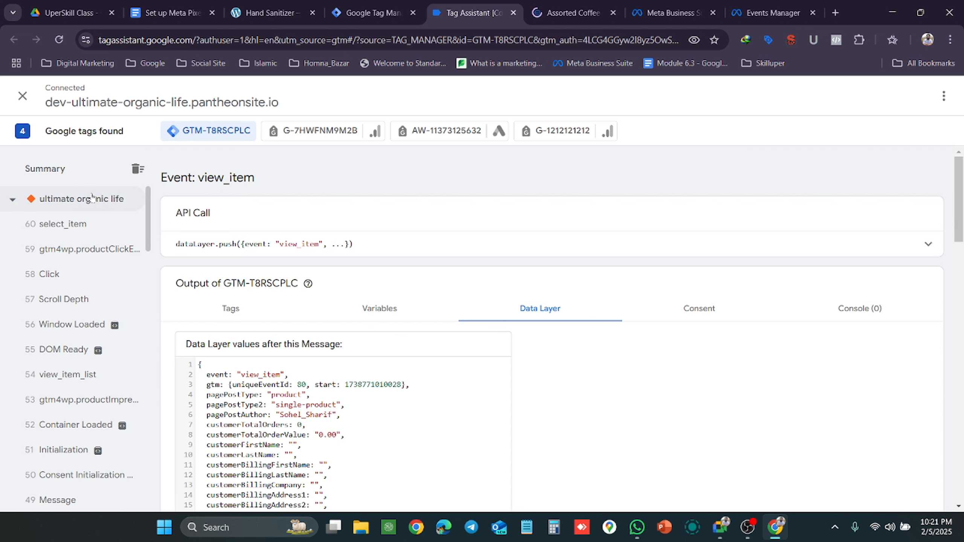
click(224, 316)
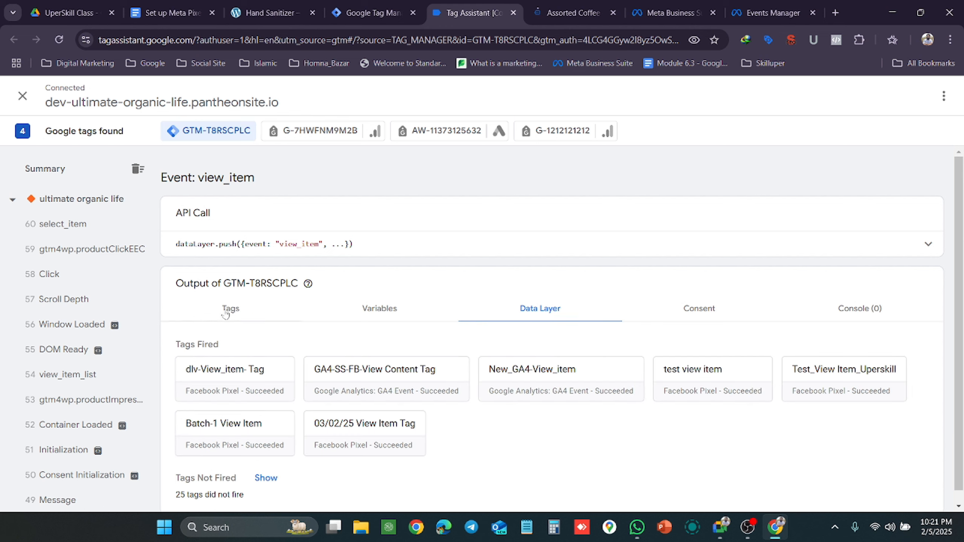
scroll(99, 328, down, 1)
scroll(98, 329, up, 1)
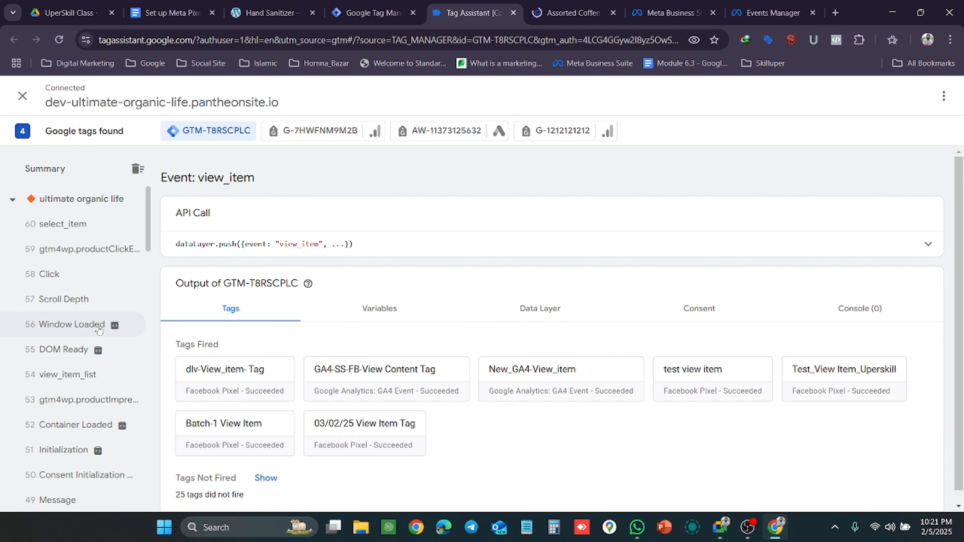
Check the Assorted Coffee product page, and inspect the items array in its view_item event's data layer in Tag Assistant.
click(571, 5)
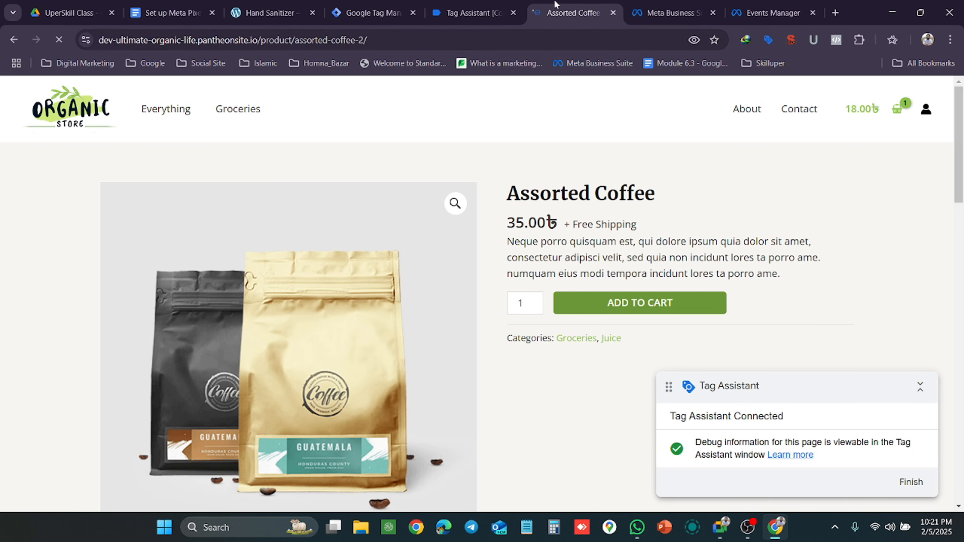
click(474, 12)
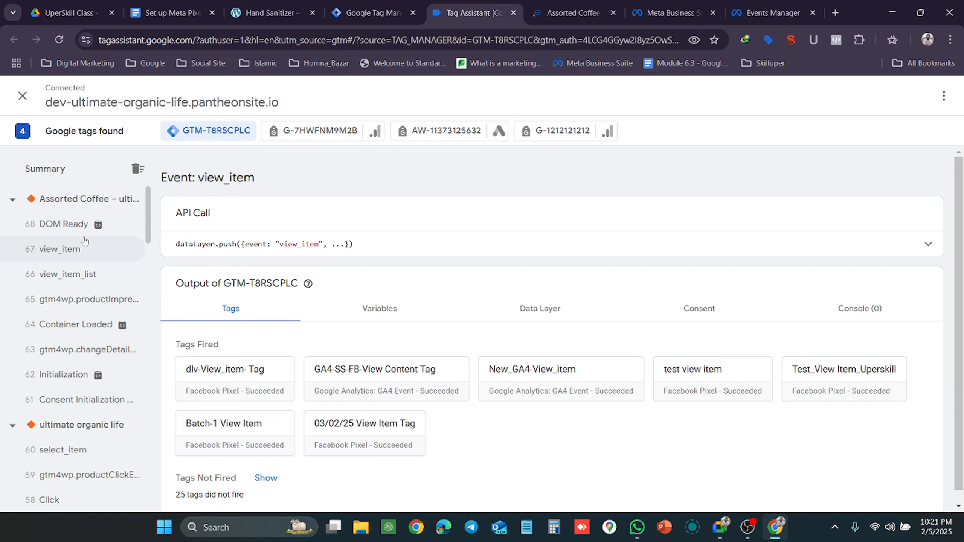
click(69, 255)
click(540, 309)
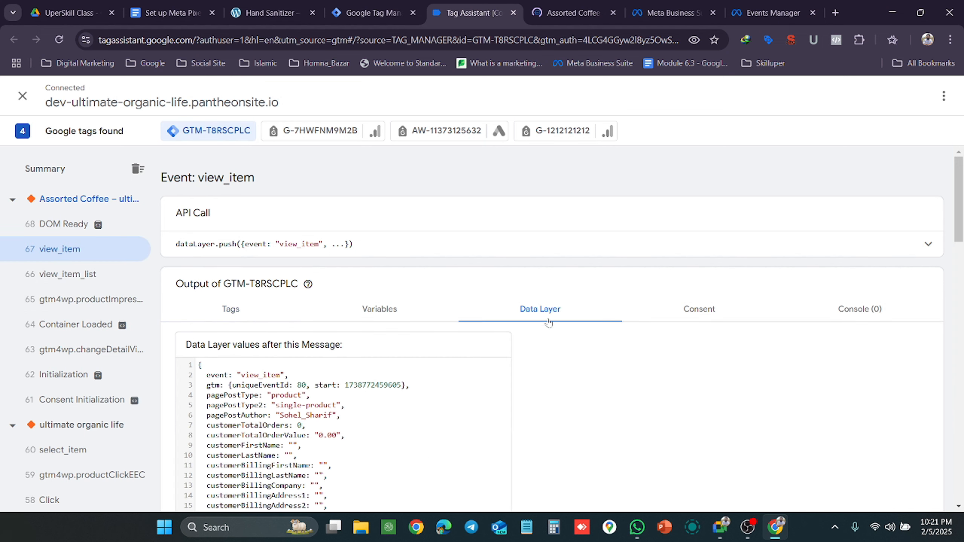
scroll(560, 315, down, 15)
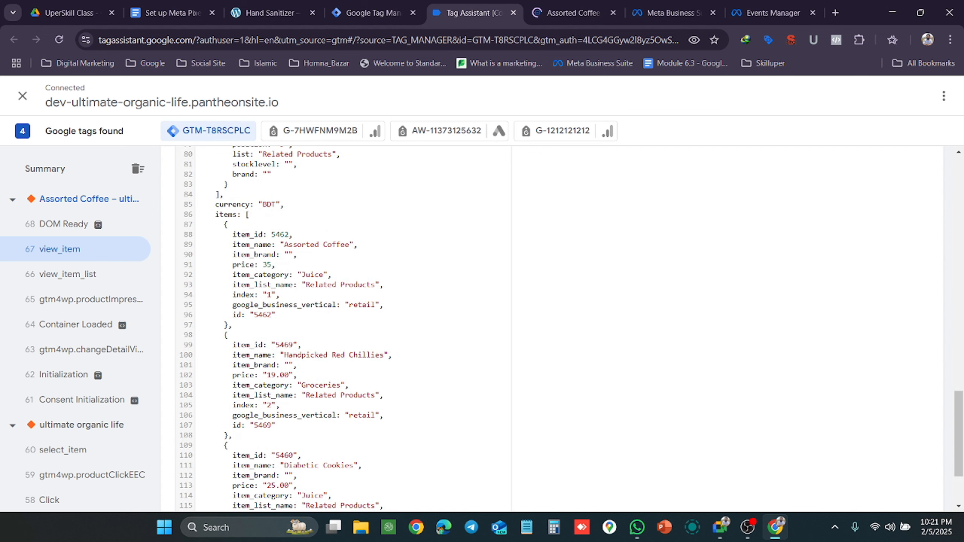
scroll(343, 328, down, 2)
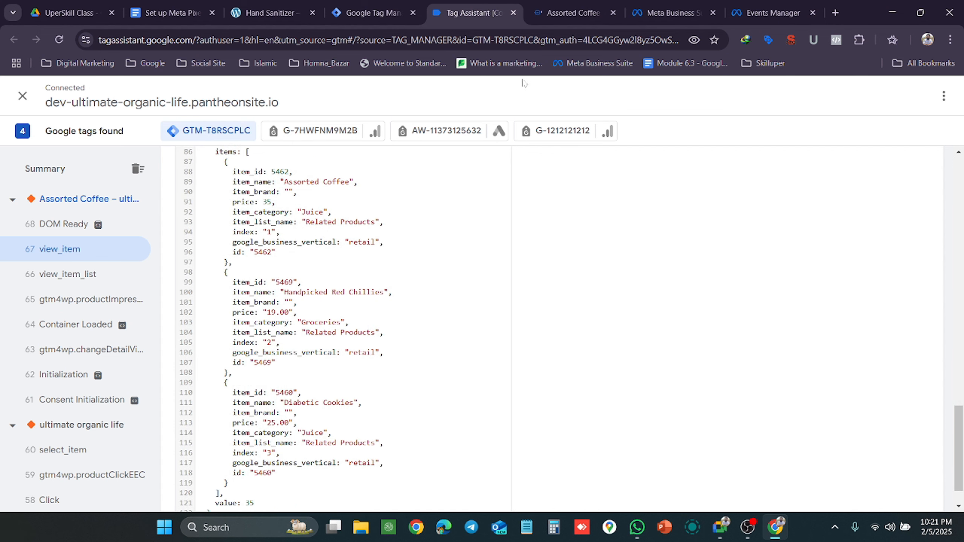
Compare the data layer entries with the related products shown on the Assorted Coffee product page.
click(579, 9)
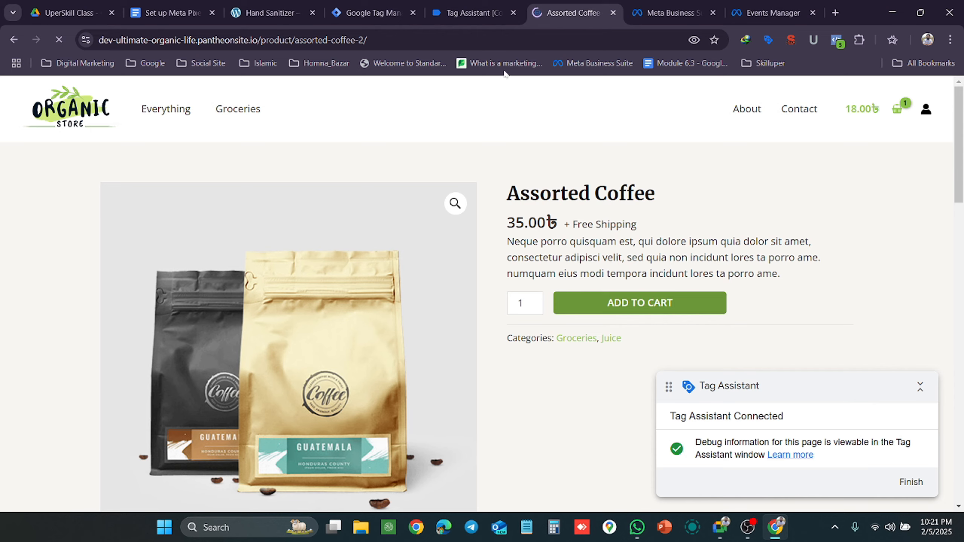
click(466, 9)
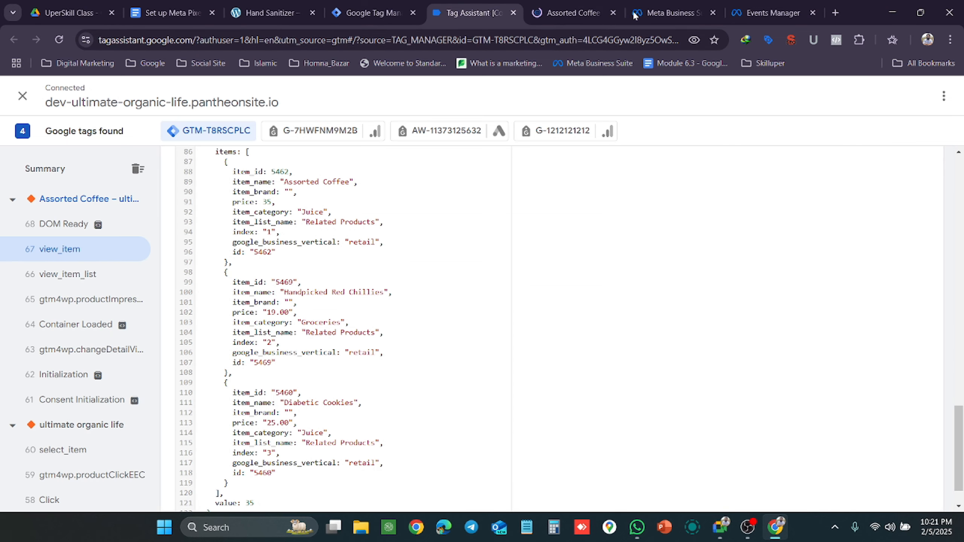
click(573, 13)
scroll(495, 315, down, 5)
scroll(495, 315, down, 5)
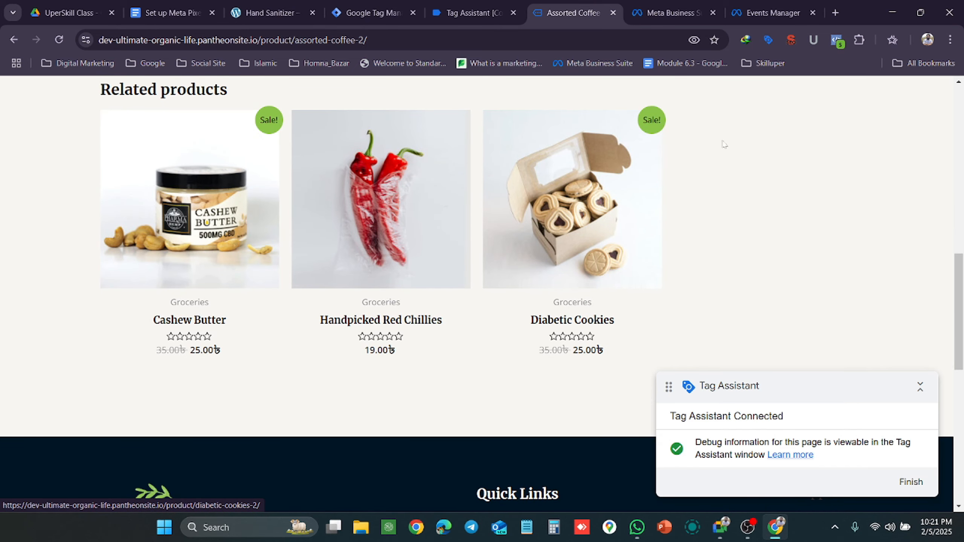
Highlight the Assorted Coffee, Handpicked Red Chillies and Diabetic Cookies entries one after another in the view_item items array.
click(476, 5)
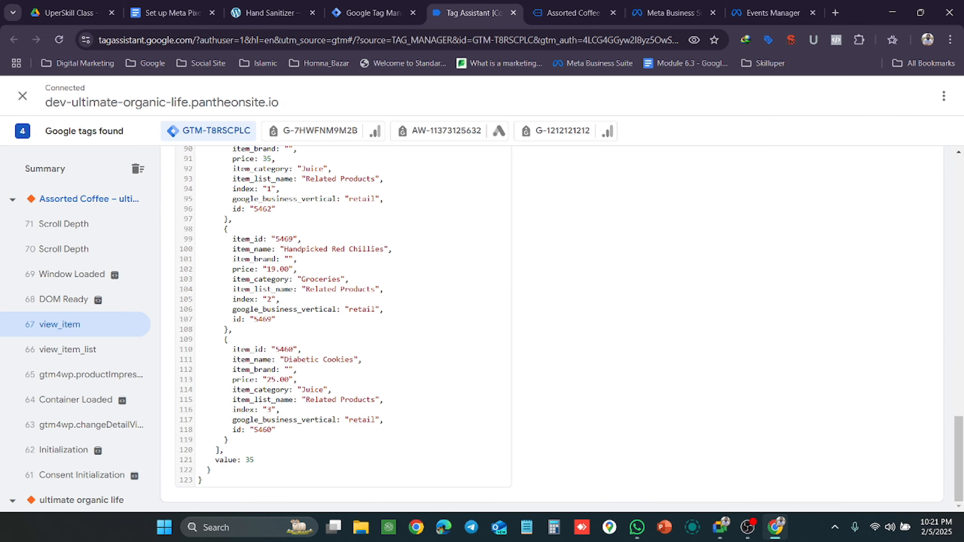
scroll(485, 329, up, 2)
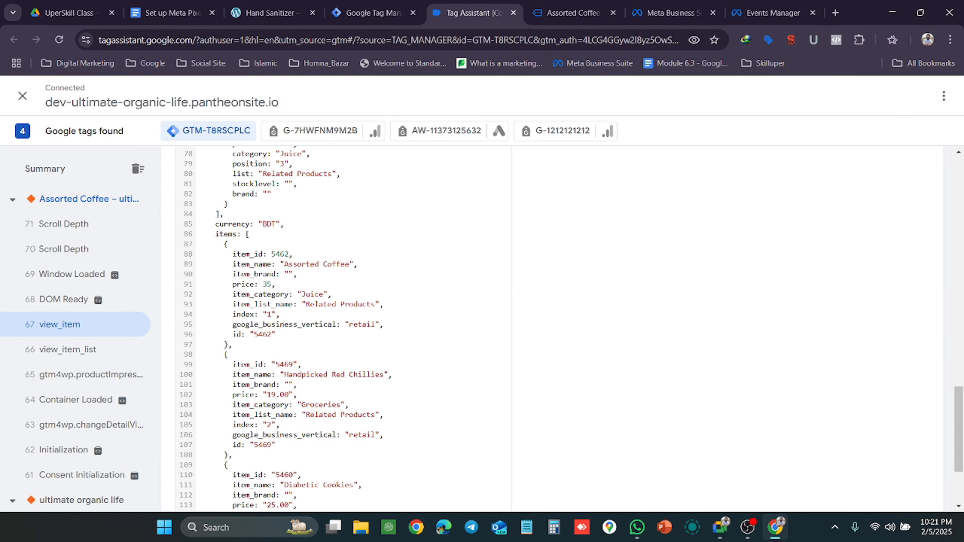
scroll(531, 329, down, 2)
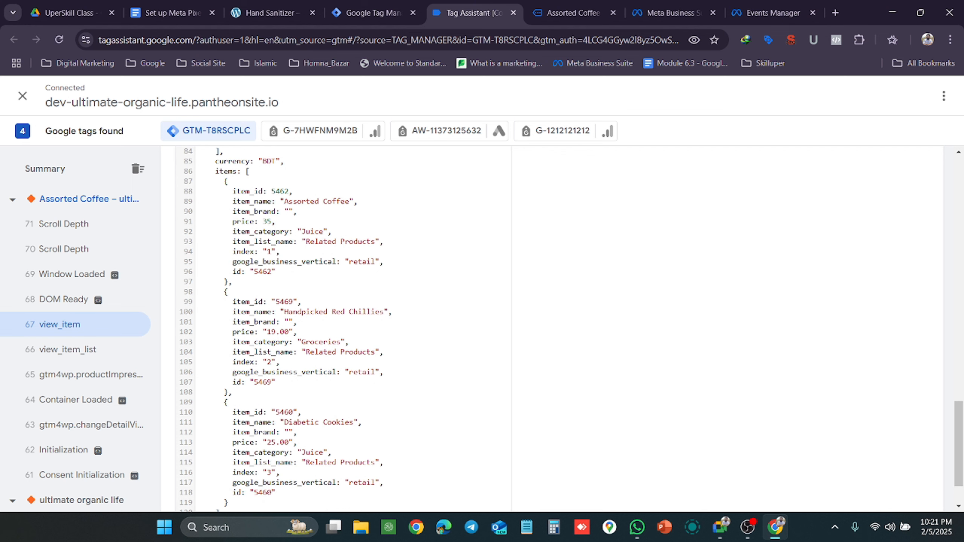
drag(232, 191, 275, 271)
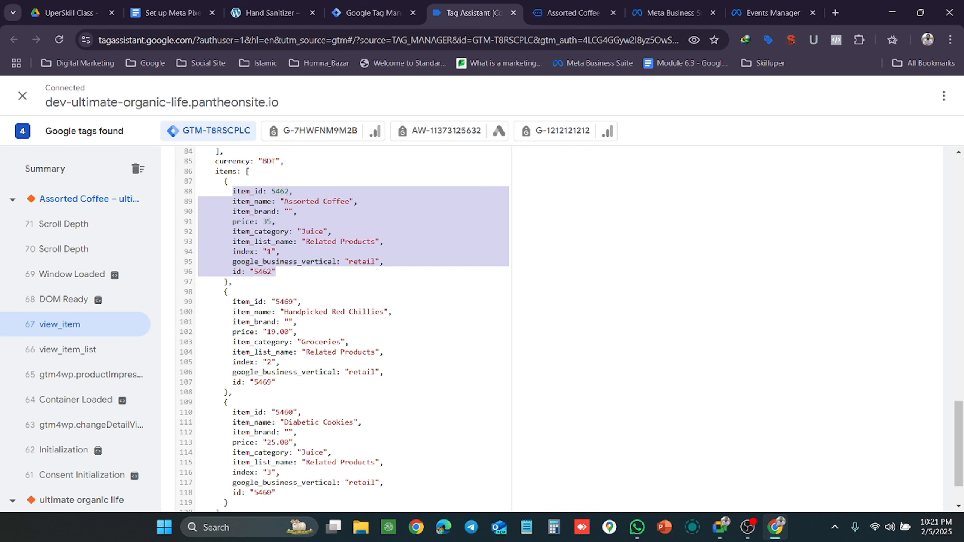
drag(232, 302, 276, 381)
drag(232, 412, 275, 493)
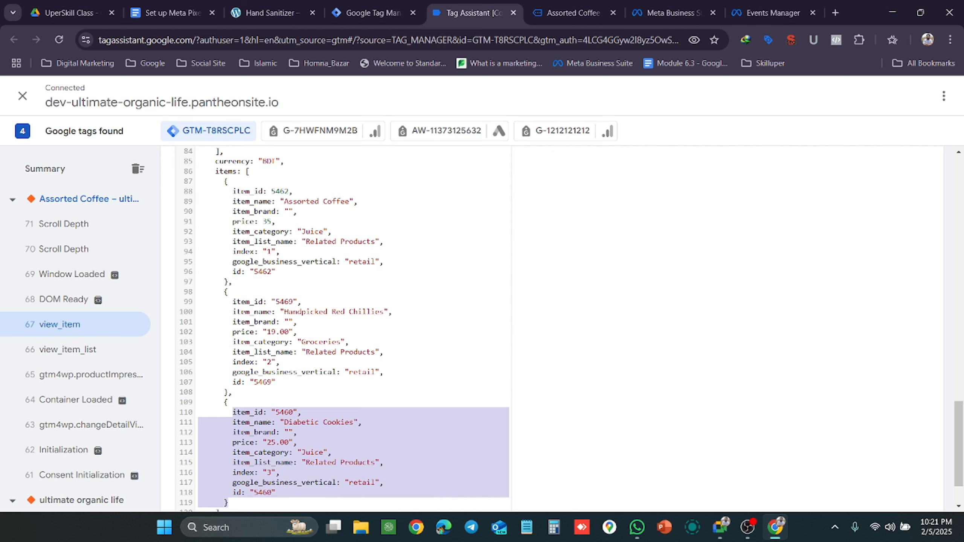
Review the Assorted Coffee product page again, and highlight only the Assorted Coffee entry in the view_item items array.
click(571, 12)
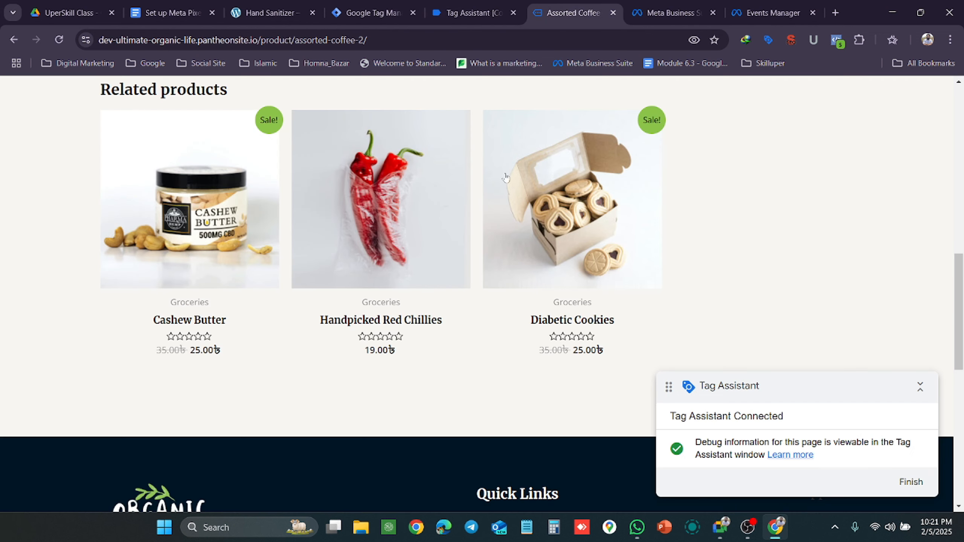
scroll(325, 341, up, 5)
scroll(474, 266, up, 5)
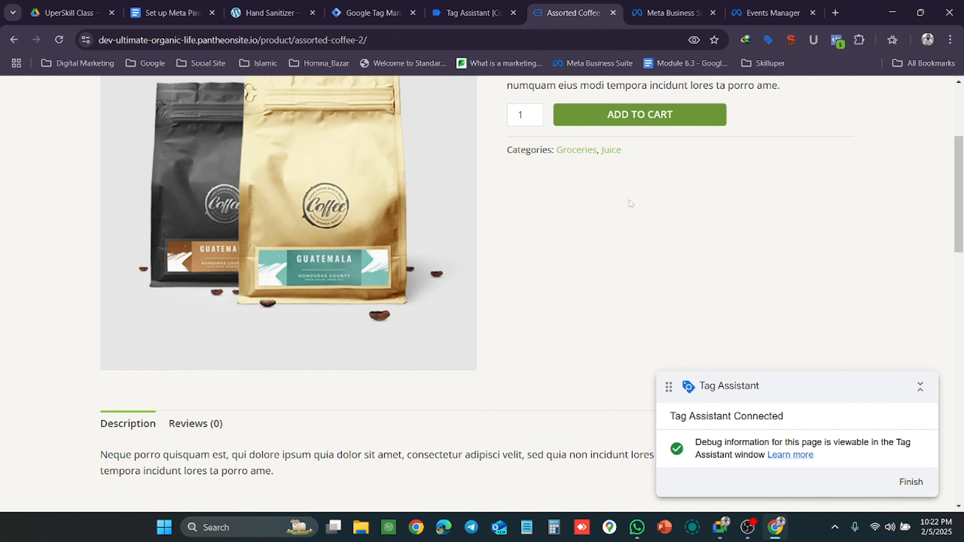
click(471, 11)
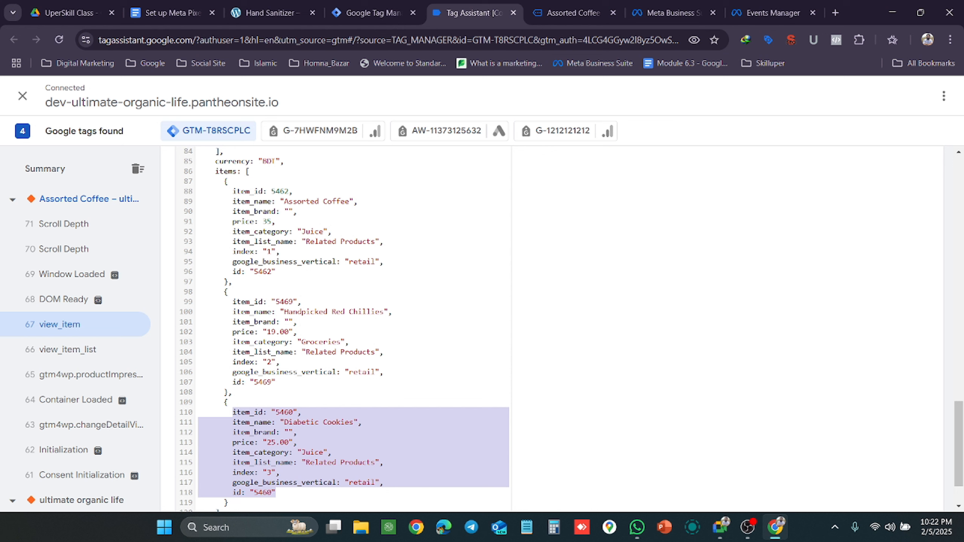
drag(229, 191, 276, 271)
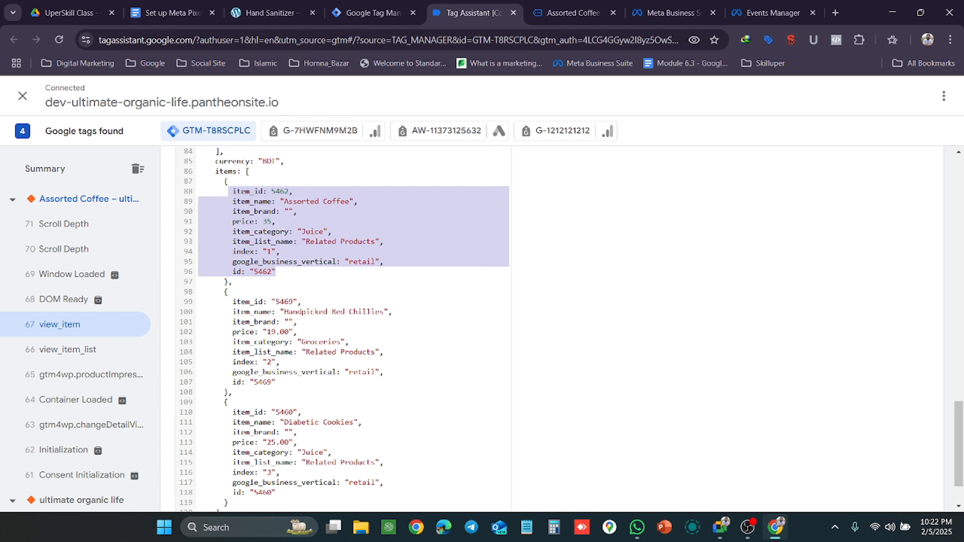
Switch to the Google Docs document "Set up Meta Pixel for Standard Event".
click(265, 12)
click(161, 12)
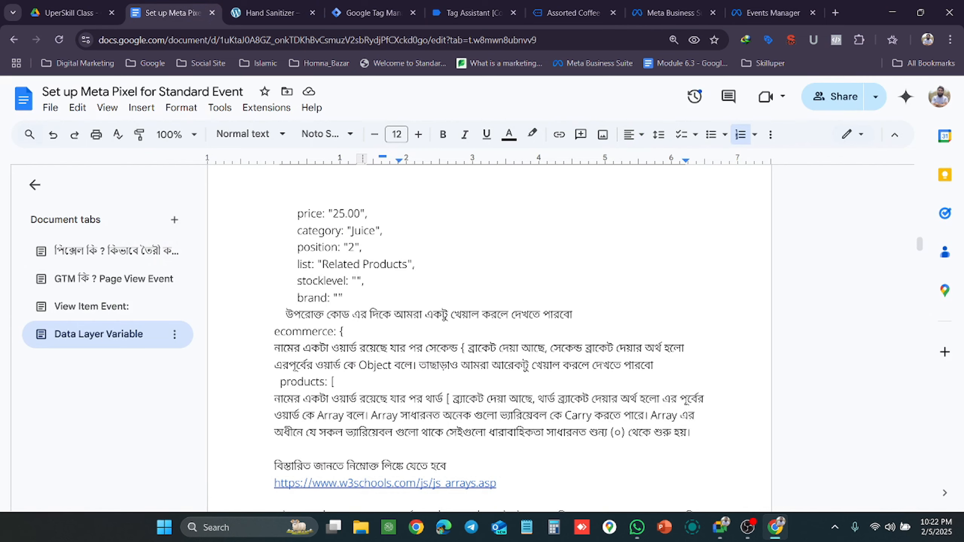
Open the w3schools JavaScript arrays link from the Data Layer Variable notes.
scroll(490, 337, down, 3)
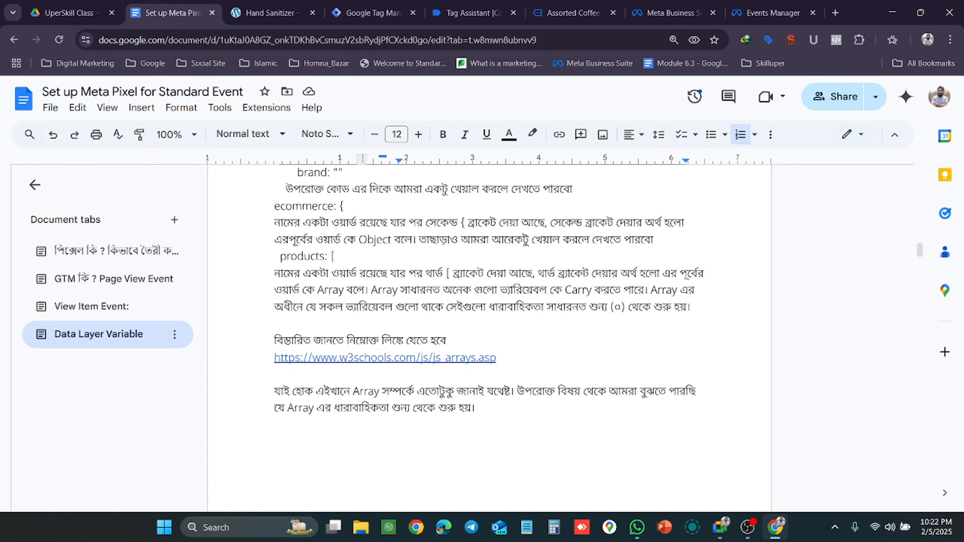
click(384, 359)
click(379, 378)
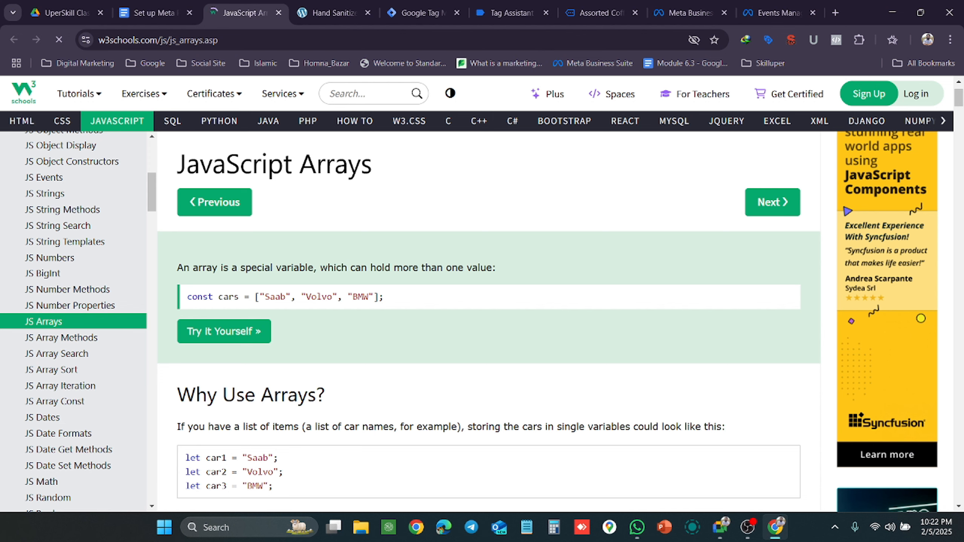
Examine the array examples on the JavaScript Arrays page, including the one assigning cars[0], cars[1] and cars[2].
scroll(488, 323, down, 5)
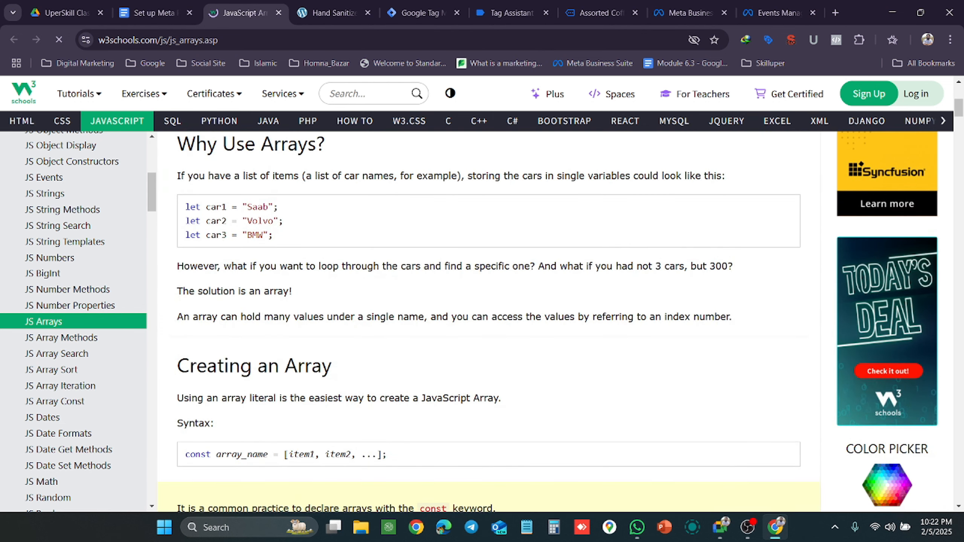
scroll(286, 207, down, 10)
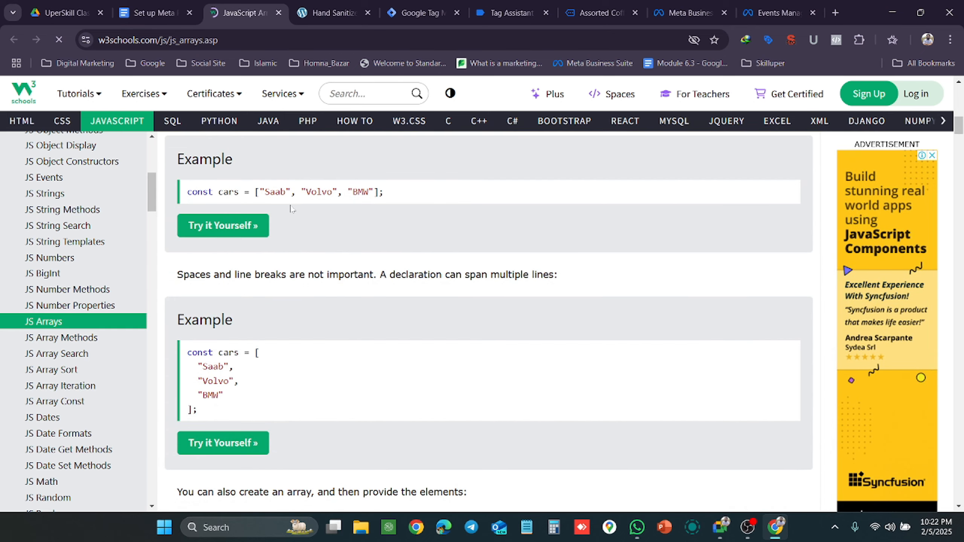
scroll(285, 218, down, 5)
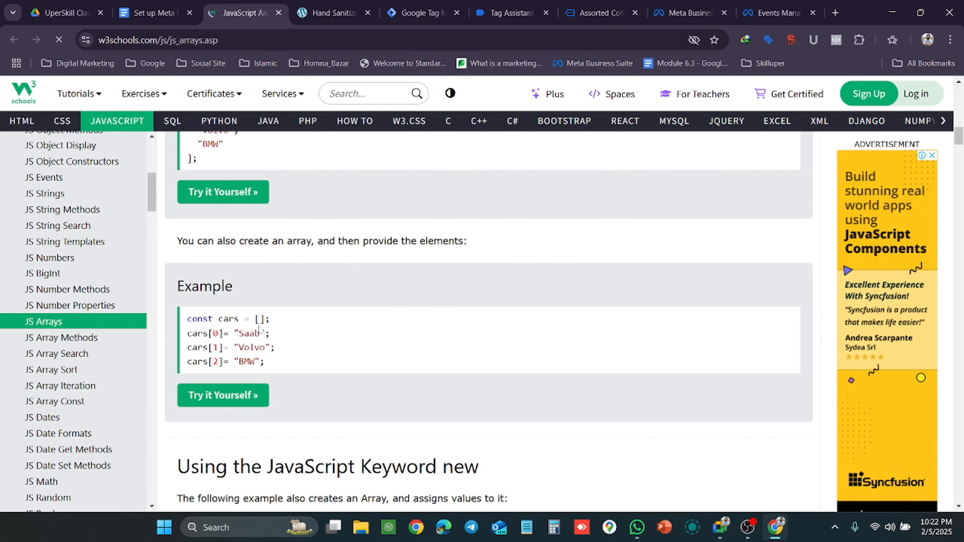
scroll(292, 224, up, 5)
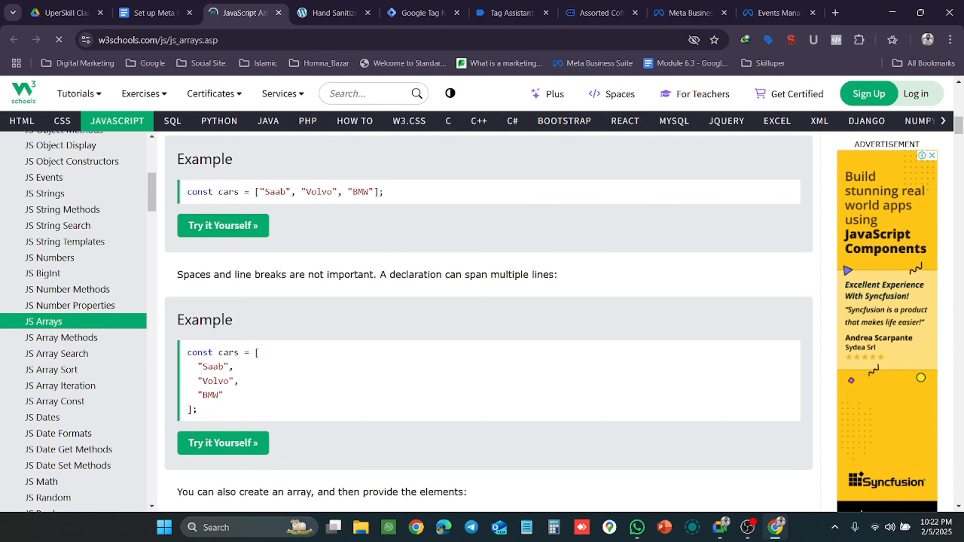
scroll(349, 229, down, 4)
scroll(354, 211, down, 3)
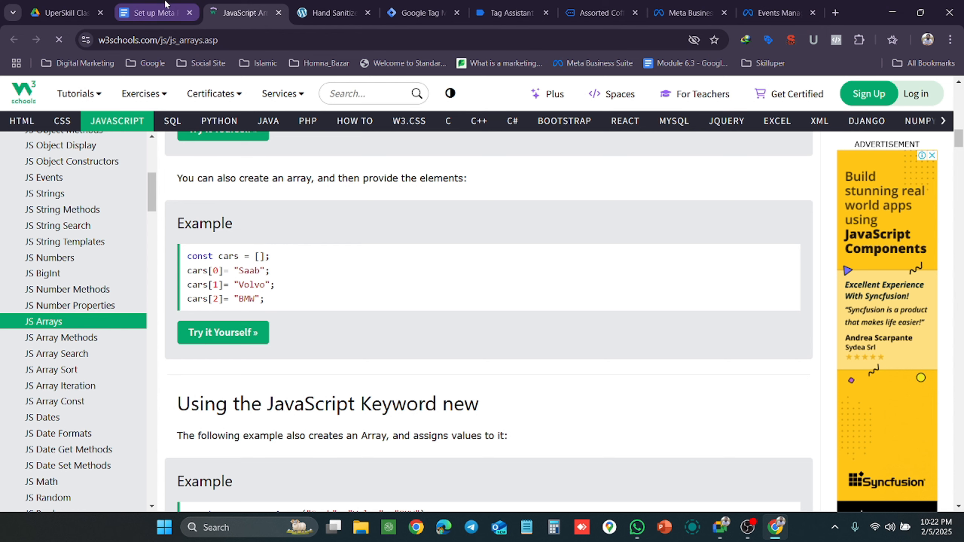
Switch to Tag Assistant and highlight the items key in the view_item event's data layer.
click(180, 6)
click(247, 9)
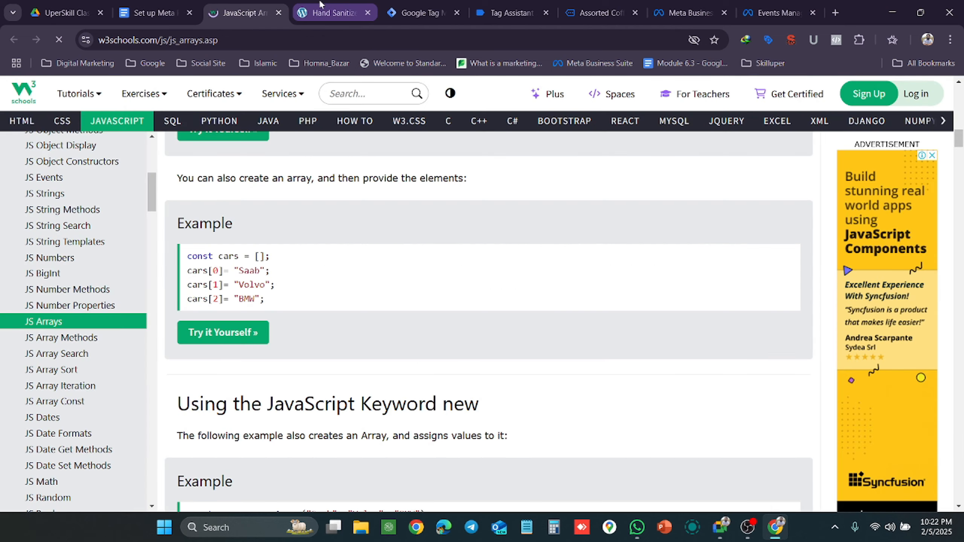
click(319, 7)
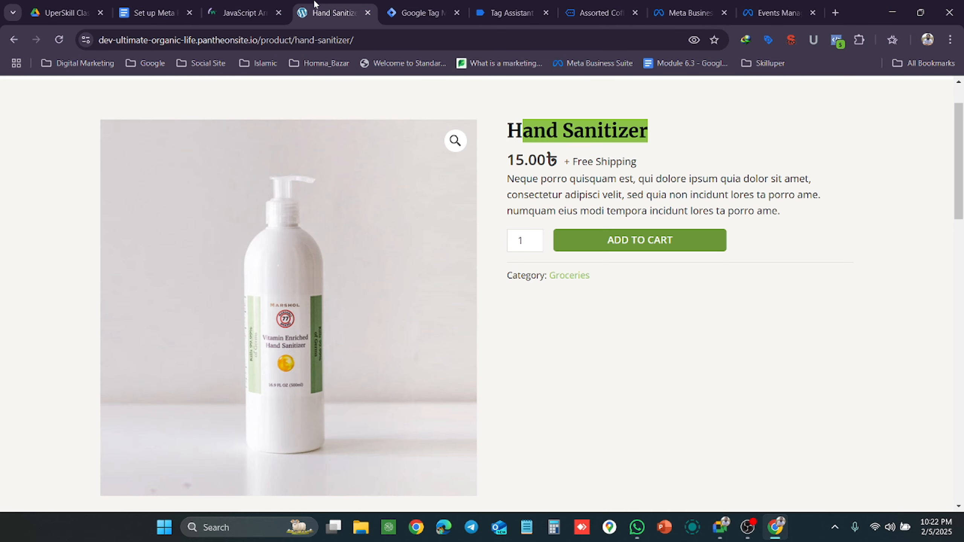
click(491, 5)
scroll(353, 326, up, 2)
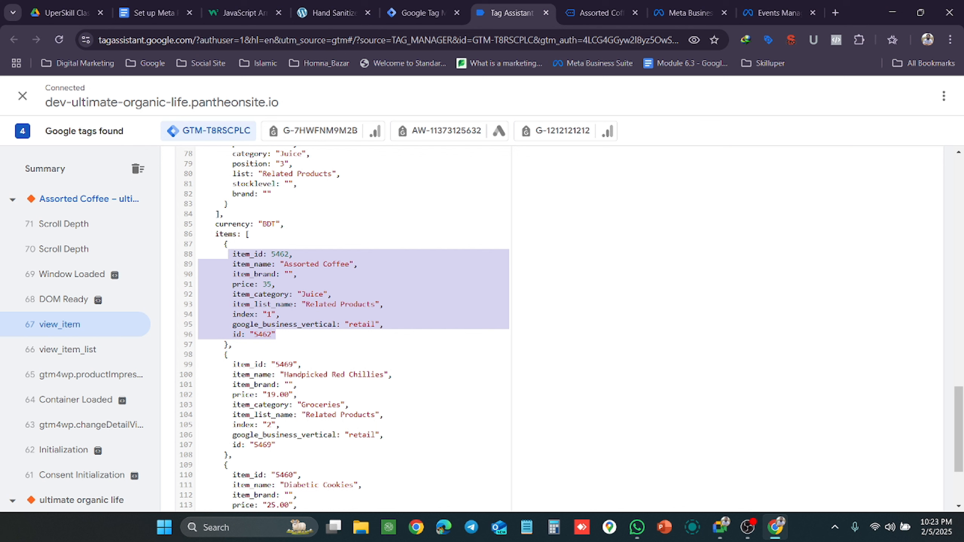
drag(215, 234, 241, 234)
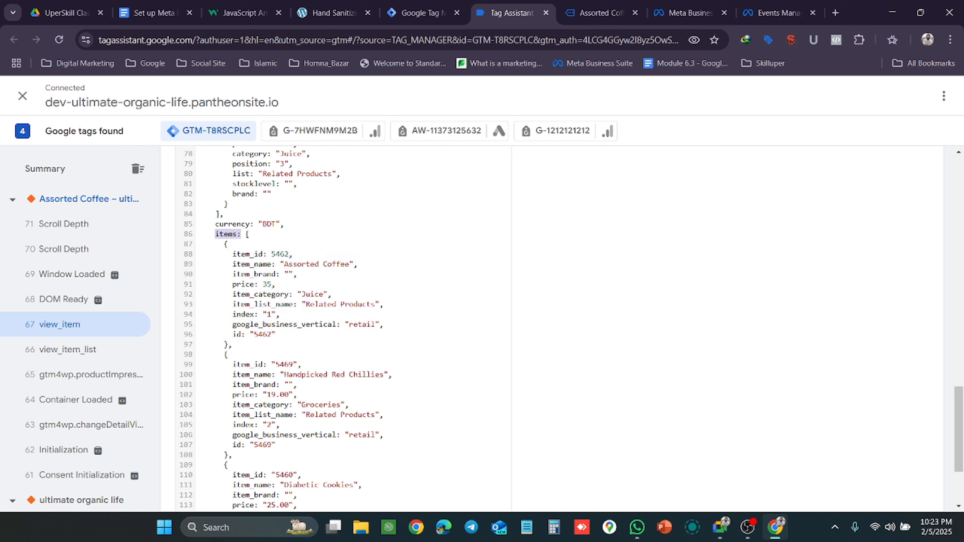
Look through the view_item data layer and highlight everything from the first items entry through the value line.
scroll(336, 328, down, 3)
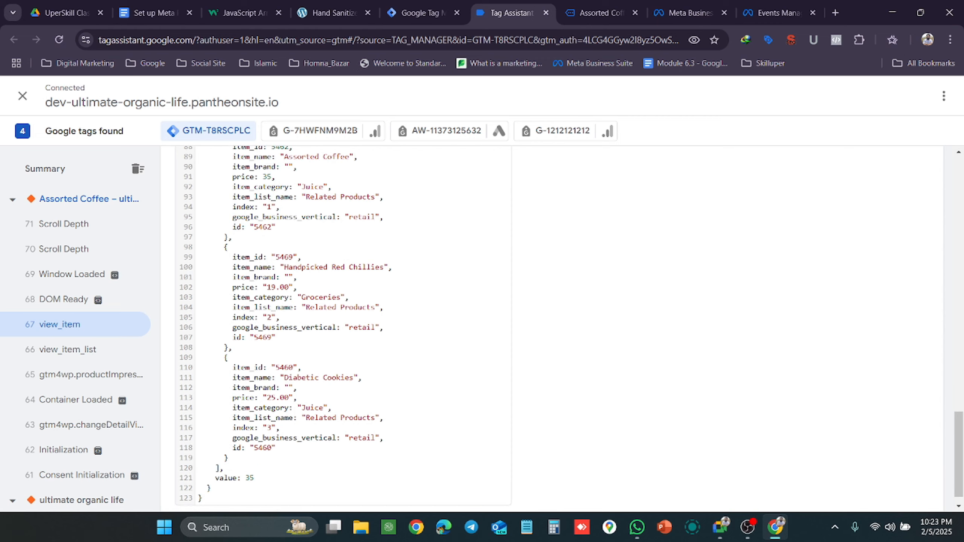
scroll(336, 328, up, 15)
scroll(336, 329, up, 1)
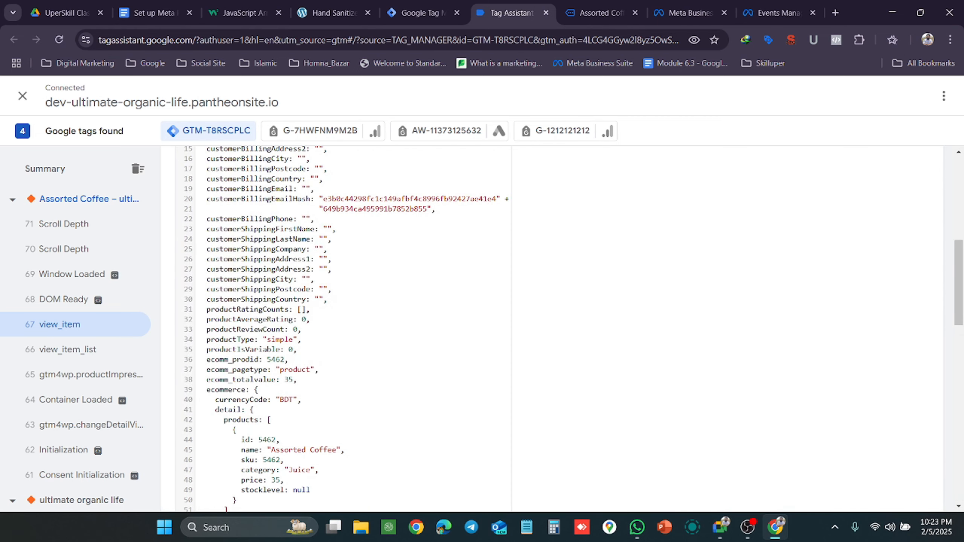
scroll(336, 328, down, 15)
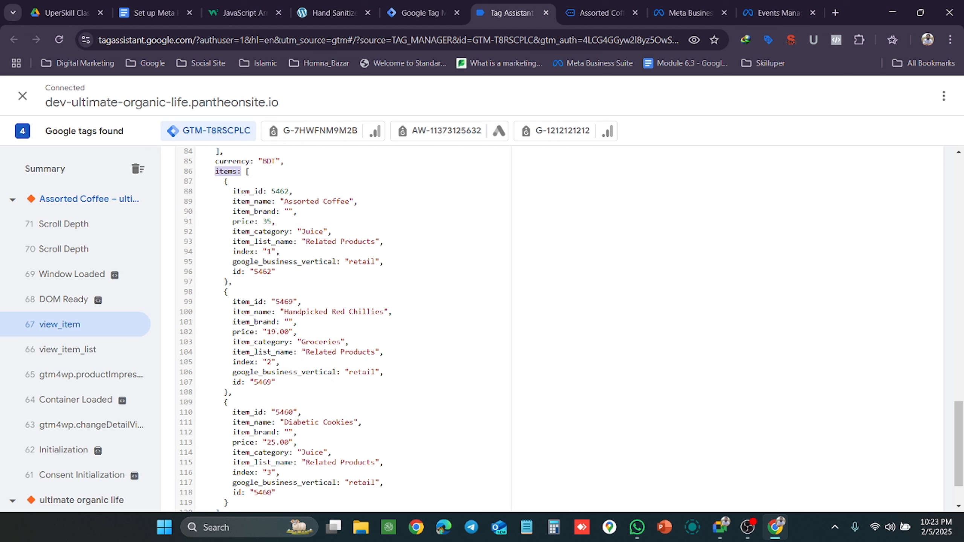
drag(215, 181, 262, 485)
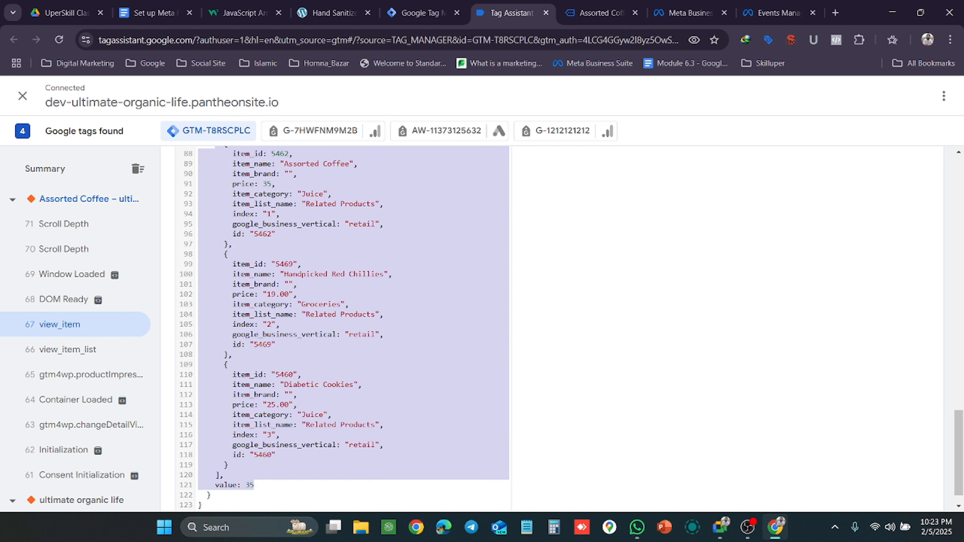
Review the detail products and impressions arrays that precede the items array in the view_item data layer.
scroll(336, 328, up, 10)
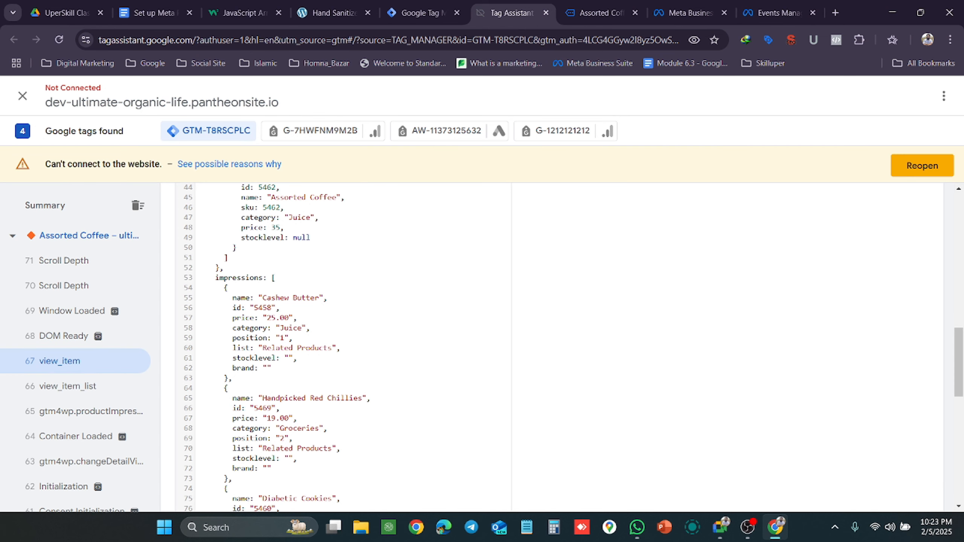
scroll(341, 345, up, 3)
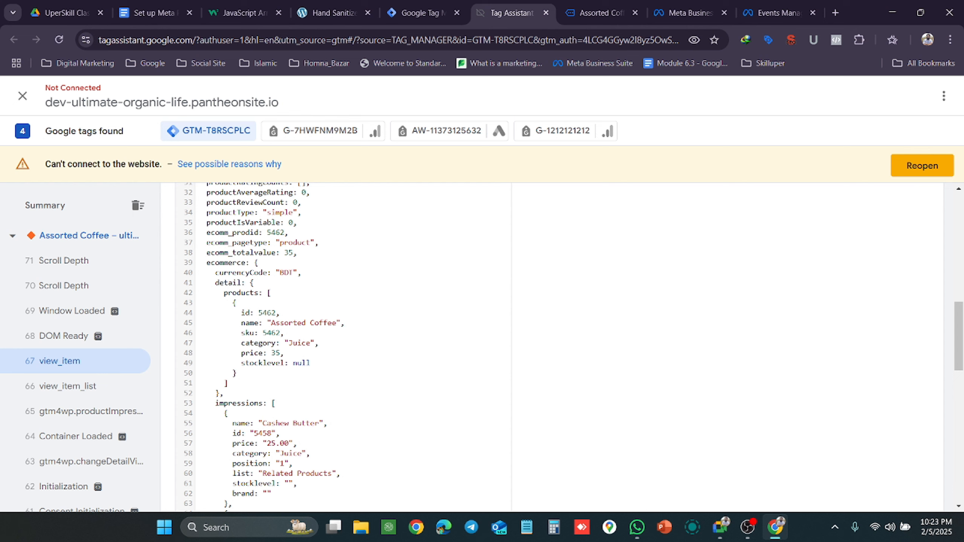
scroll(341, 346, down, 10)
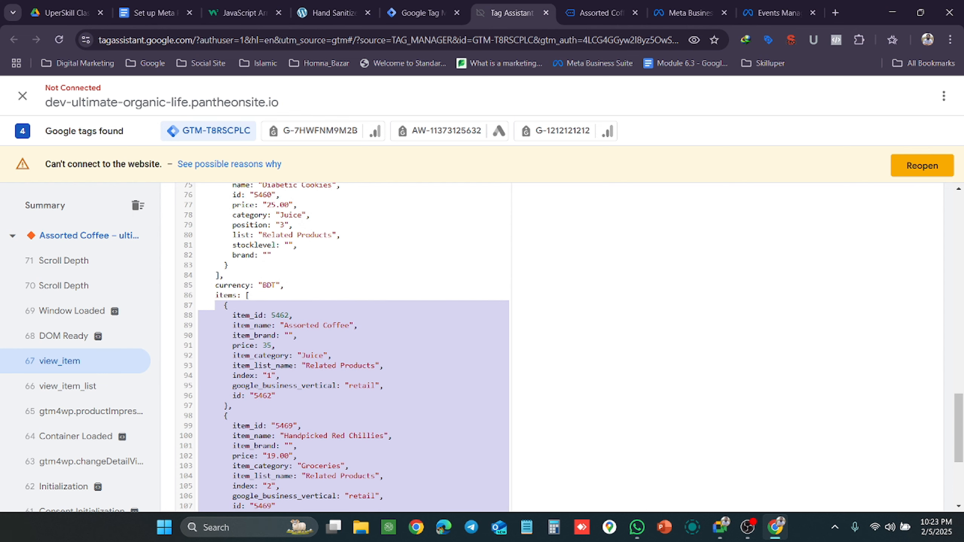
scroll(342, 345, down, 2)
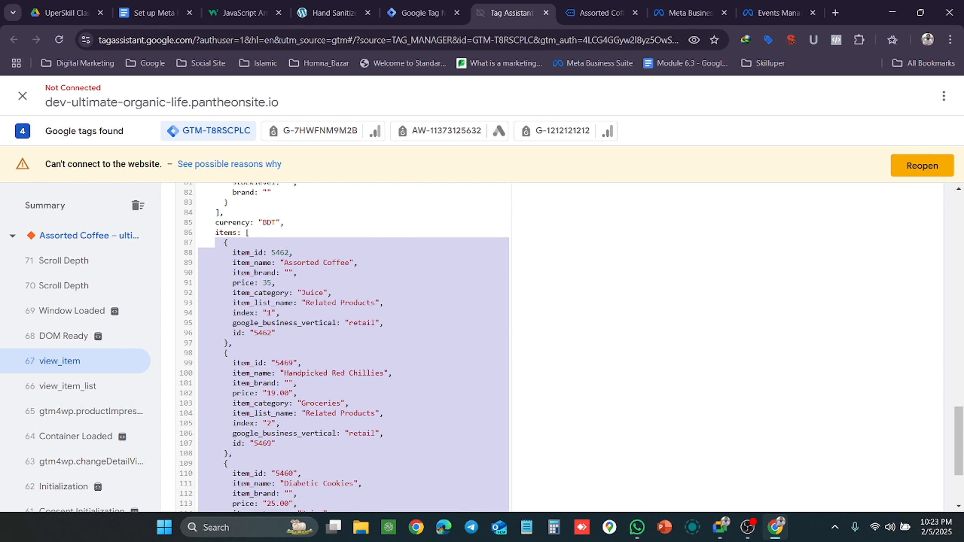
Compare the highlighted items entries with the related products on the Assorted Coffee product page.
key(ctrl+Tab)
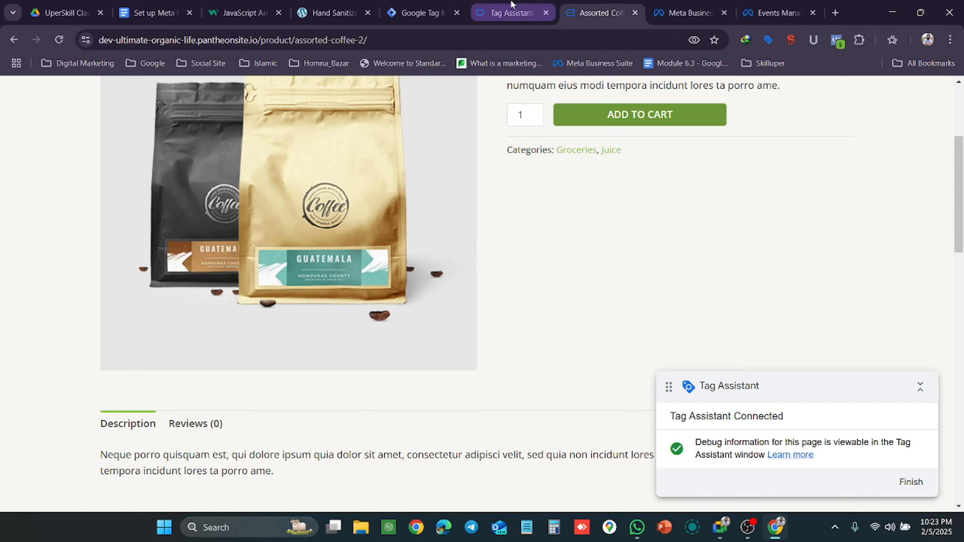
click(510, 13)
scroll(341, 329, down, 3)
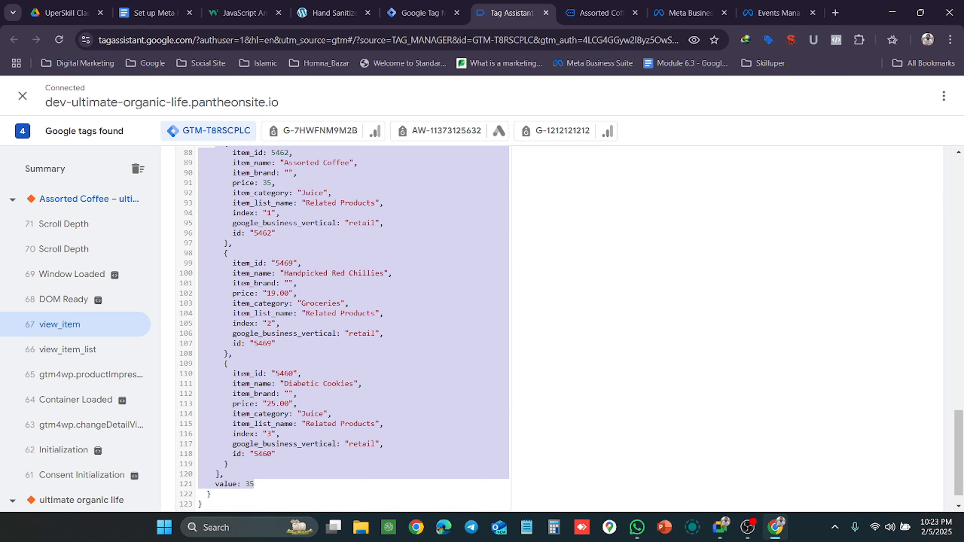
scroll(342, 328, up, 4)
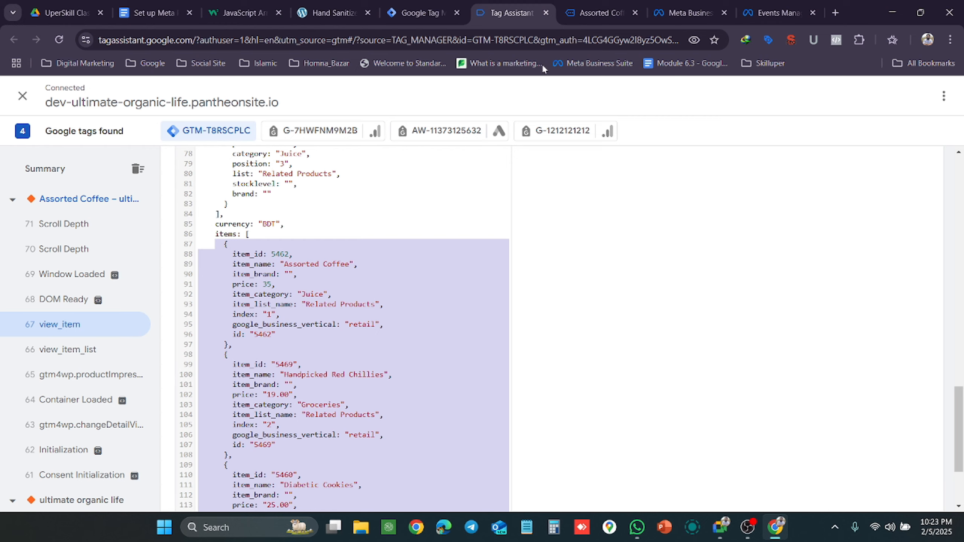
click(572, 3)
click(510, 13)
scroll(599, 304, down, 3)
click(594, 4)
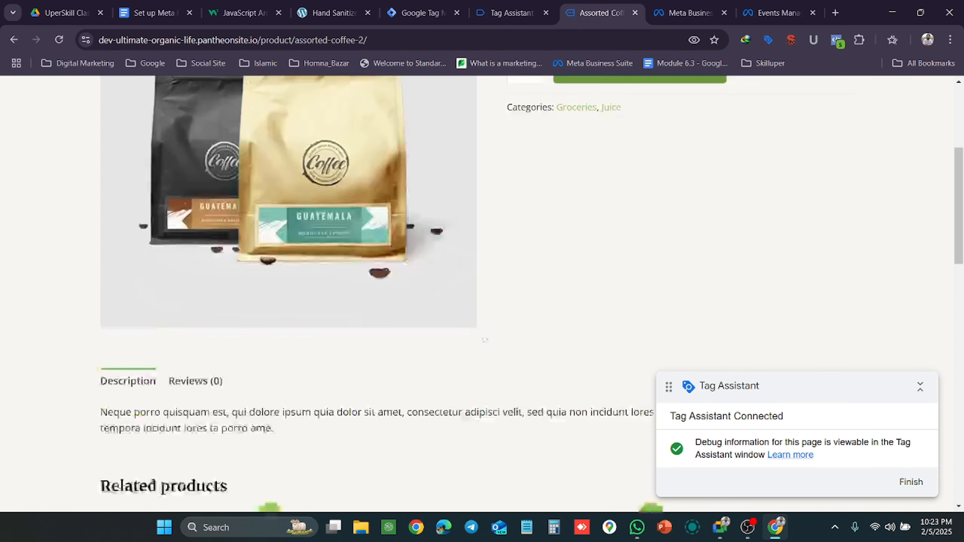
scroll(433, 344, down, 5)
click(530, 4)
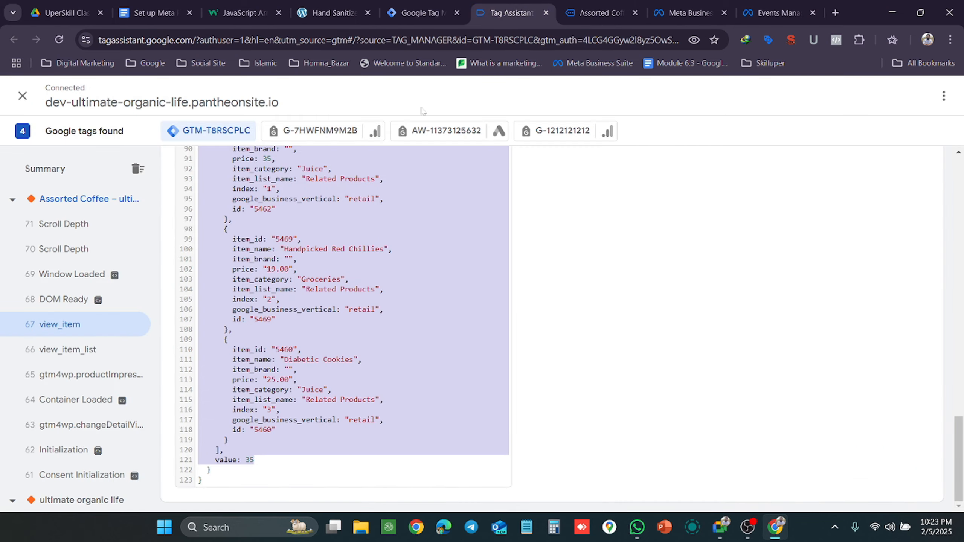
click(593, 4)
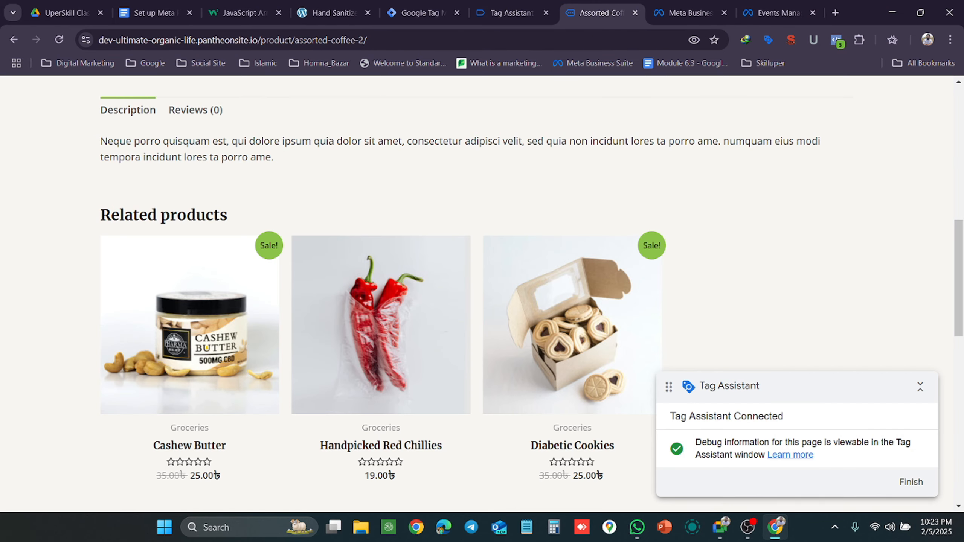
click(501, 4)
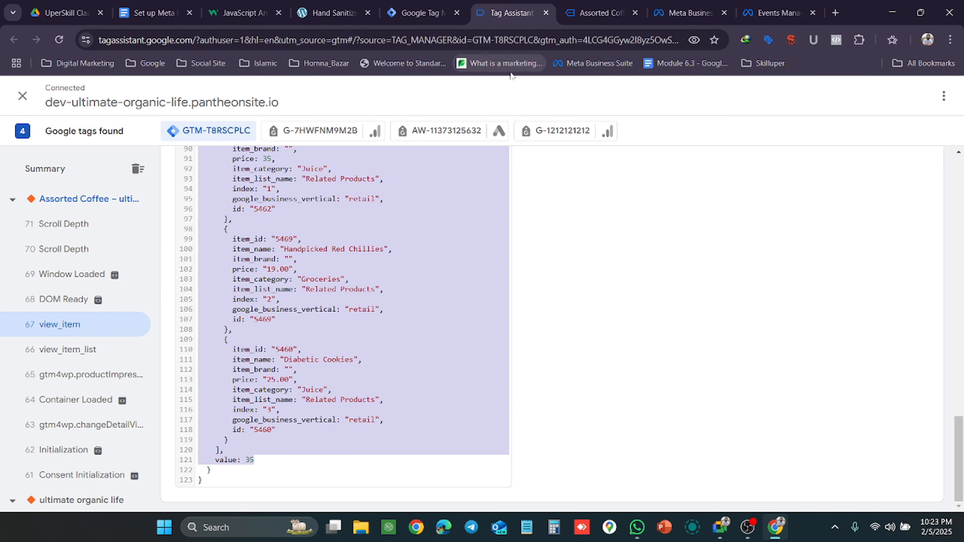
Recheck the items array against the product page's related products, and highlight only the Assorted Coffee entry.
scroll(341, 326, up, 3)
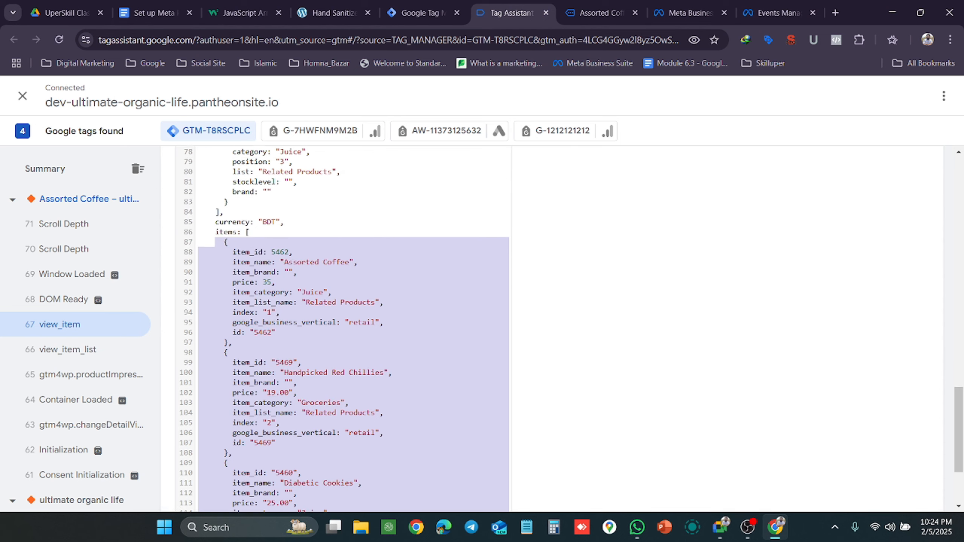
scroll(341, 327, down, 3)
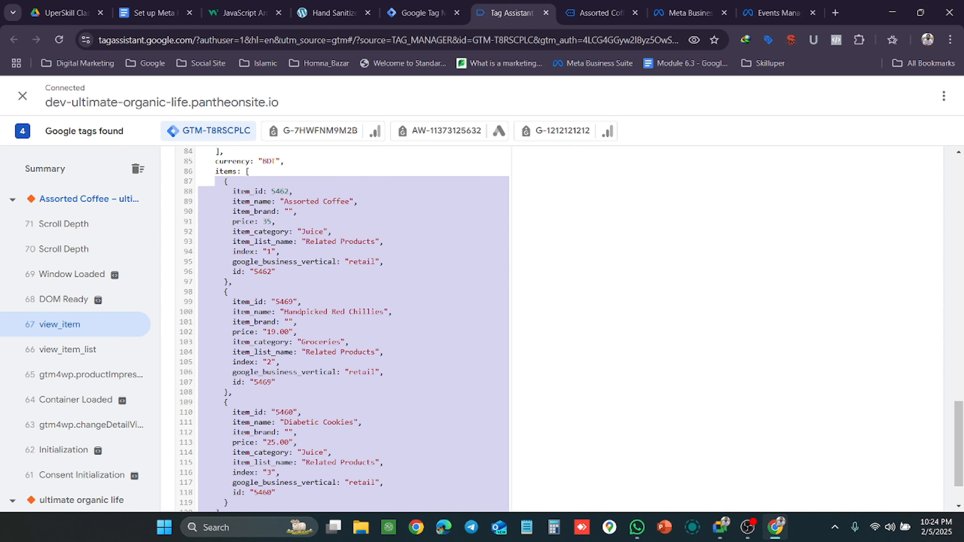
scroll(341, 326, up, 6)
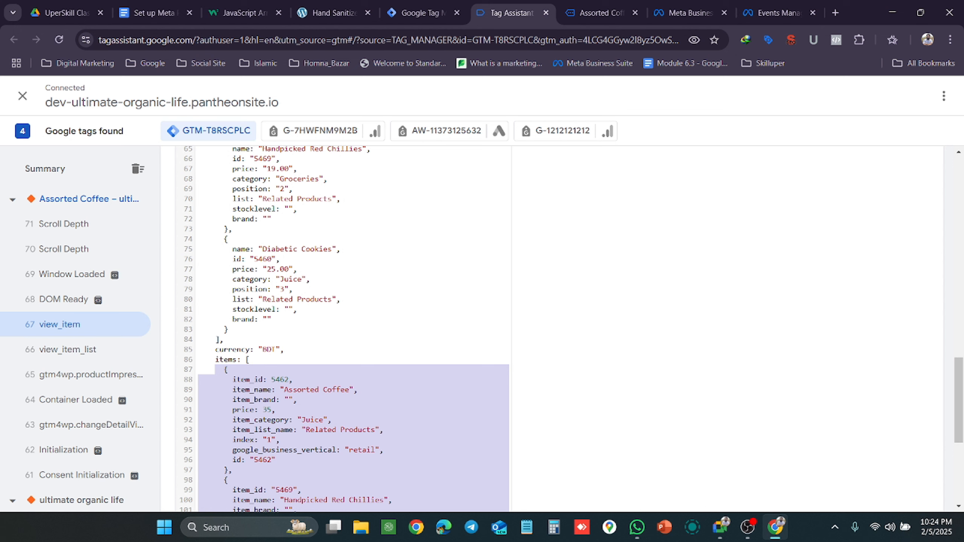
scroll(342, 326, down, 5)
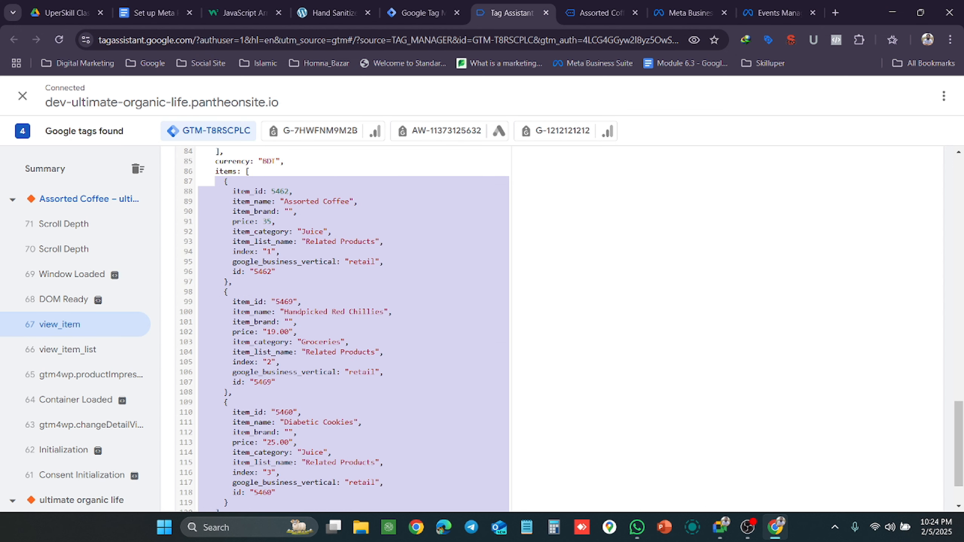
click(600, 13)
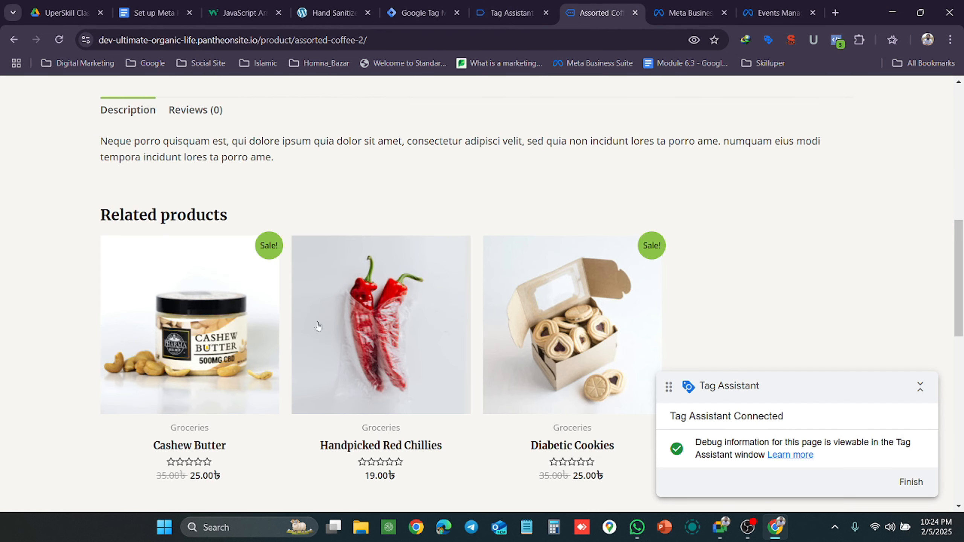
click(508, 12)
scroll(342, 326, up, 2)
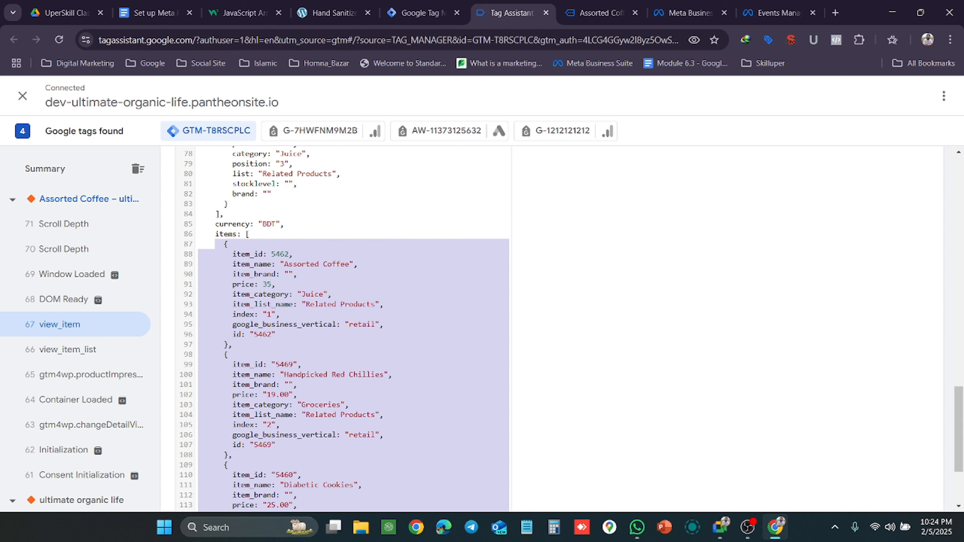
drag(228, 255, 278, 334)
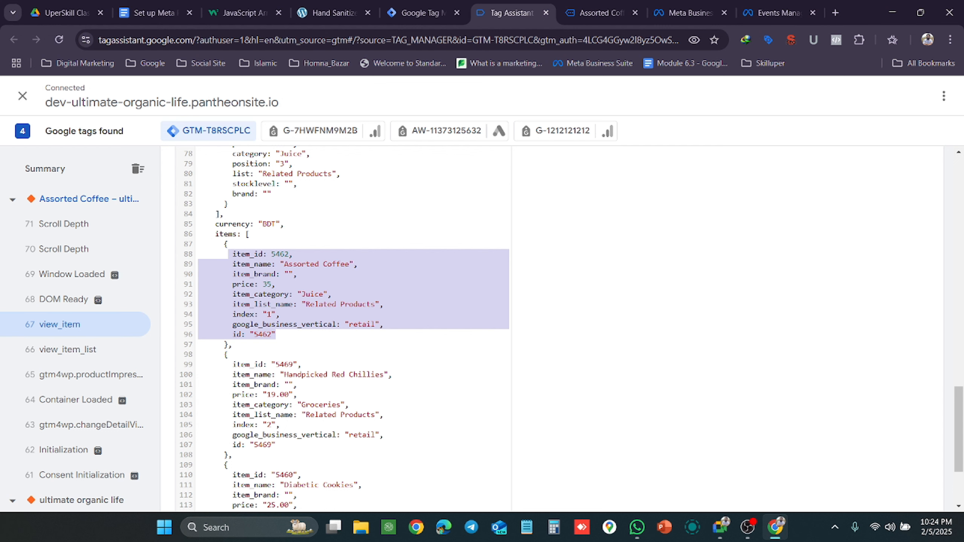
Return to the related products on the Assorted Coffee page and bring up the Google Meet screen-sharing controls.
click(599, 13)
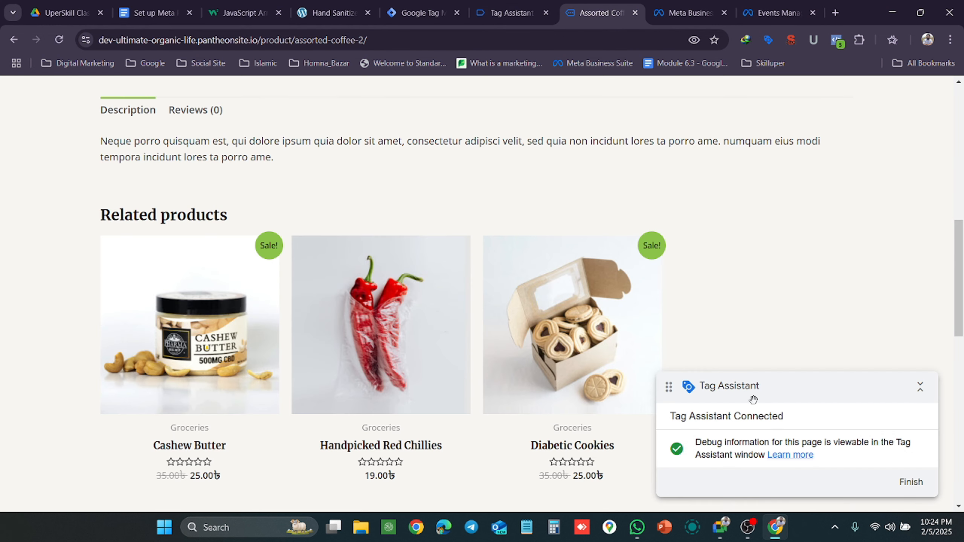
mouse_move(721, 527)
click(773, 474)
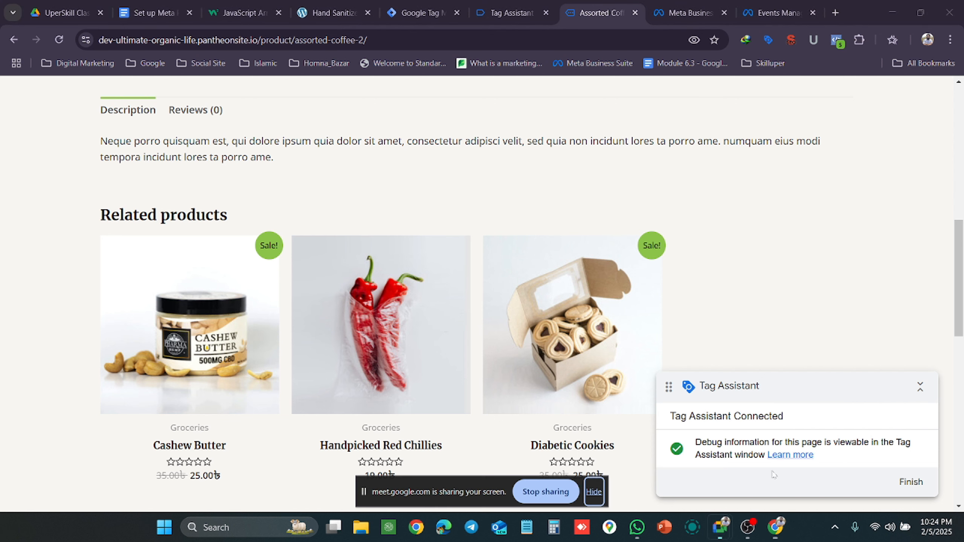
Check the participants in the Google Meet call and return to the Assorted Coffee product page.
click(650, 462)
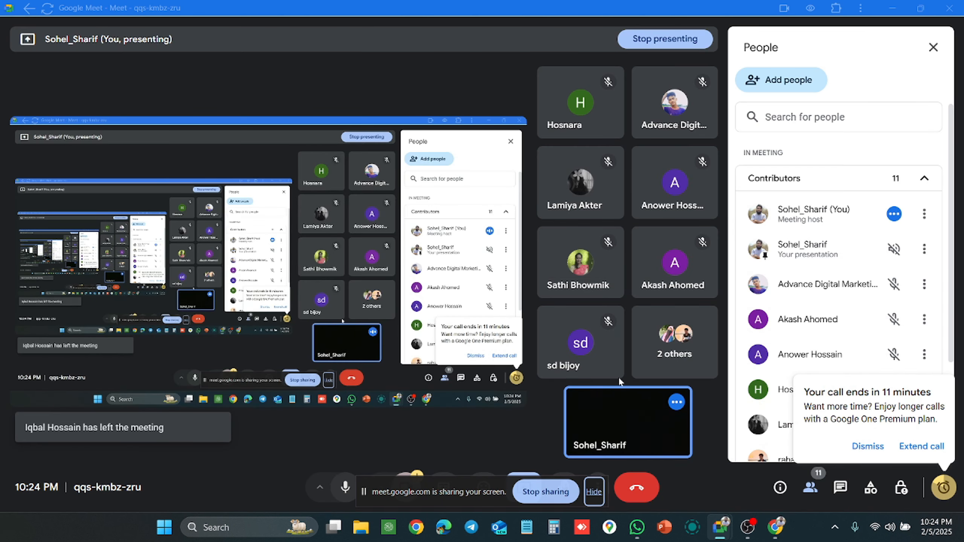
key(alt+Tab)
key(alt+Tab)
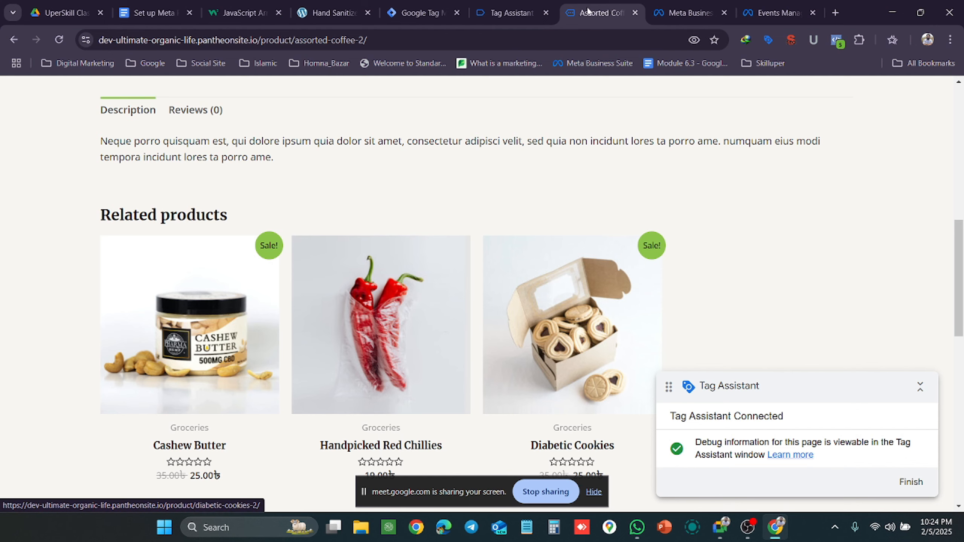
Find the tag setup table in the Set up Meta Pixel document and highlight the view_item trigger event.
scroll(236, 365, up, 10)
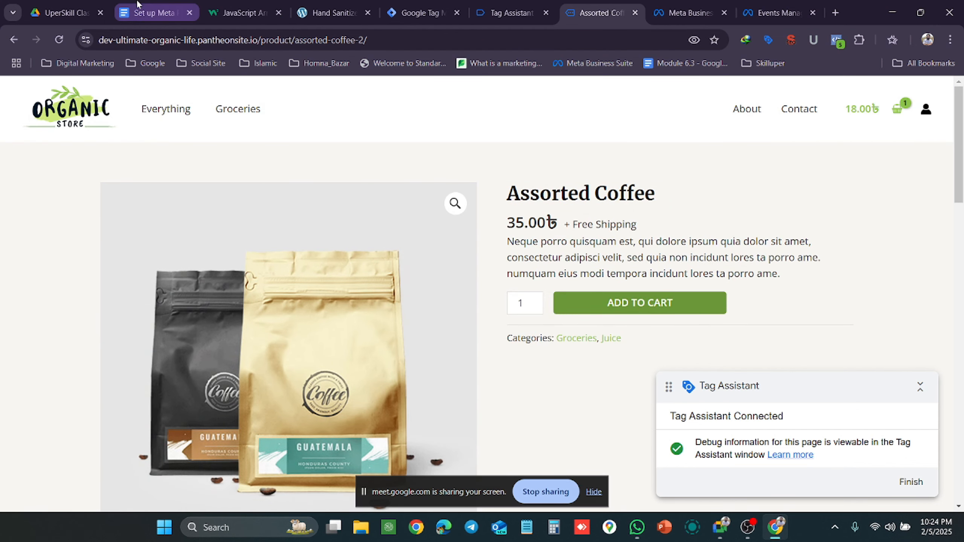
click(151, 12)
scroll(490, 334, up, 15)
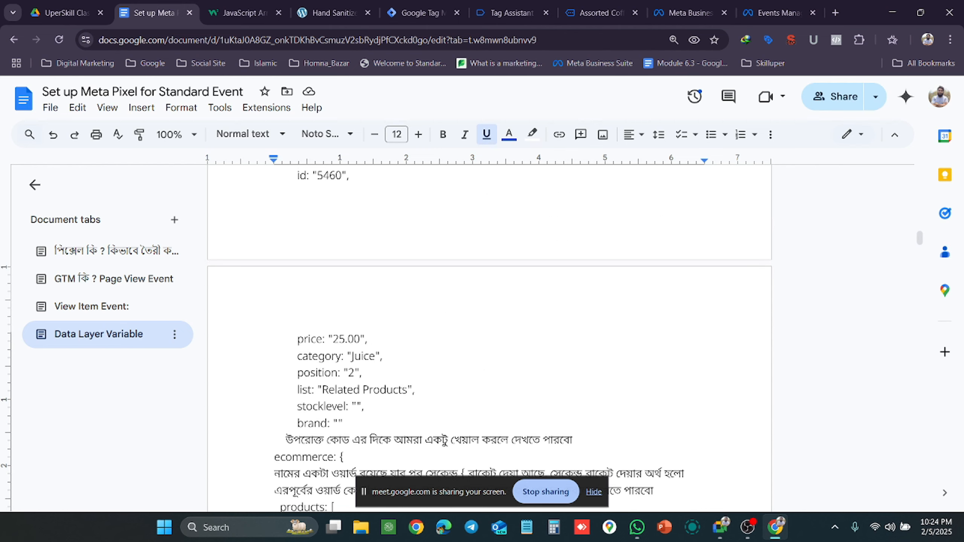
scroll(494, 264, up, 10)
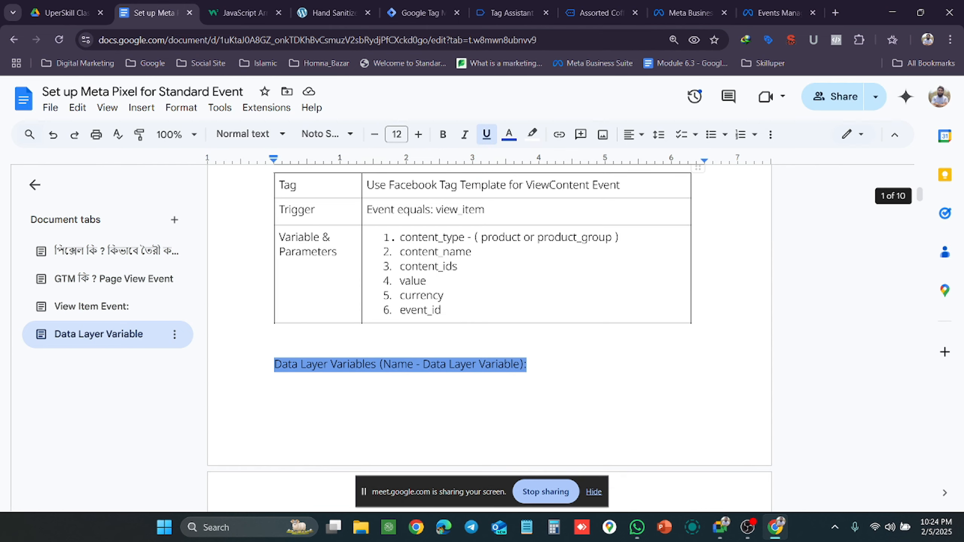
drag(486, 272, 435, 273)
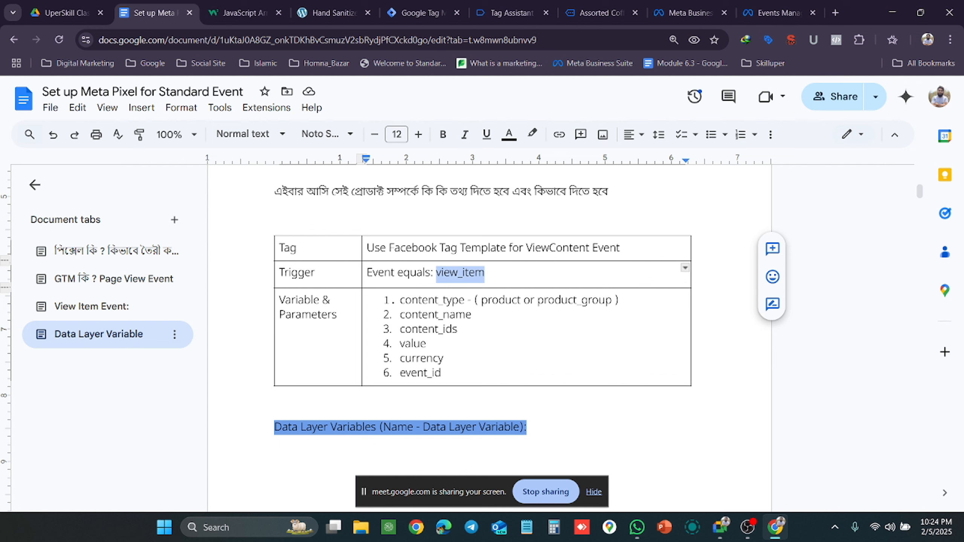
Compare the Assorted Coffee entry in Tag Assistant's items array with the details on its product page.
click(509, 13)
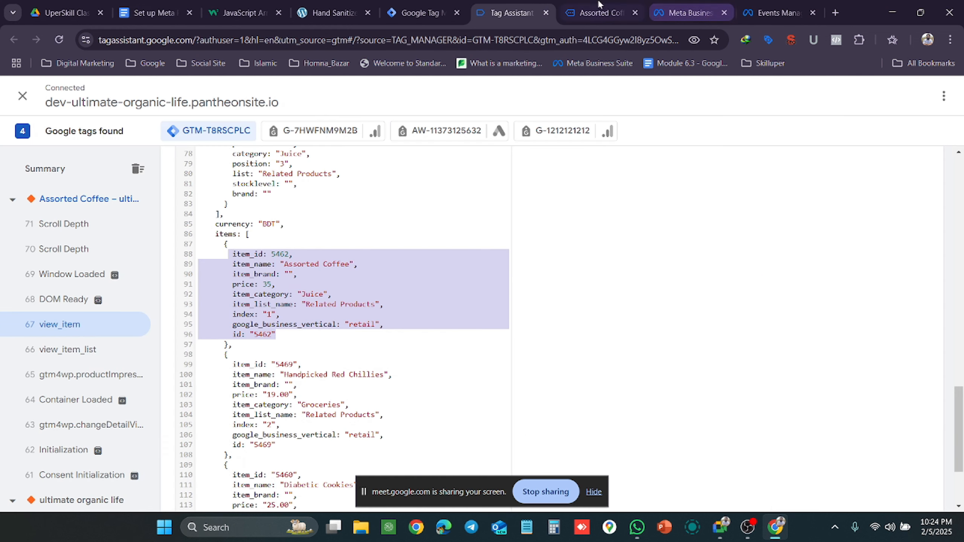
click(601, 12)
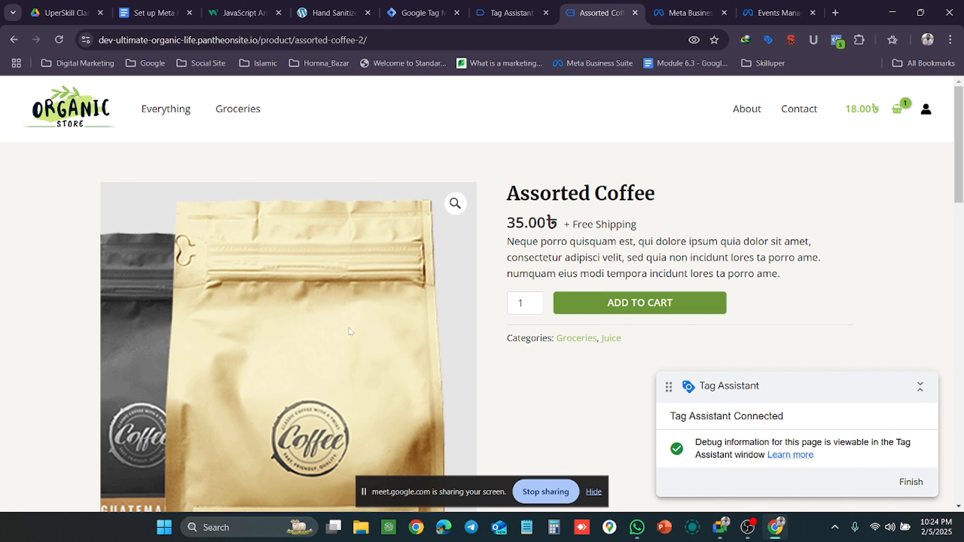
scroll(637, 263, down, 3)
scroll(638, 263, up, 2)
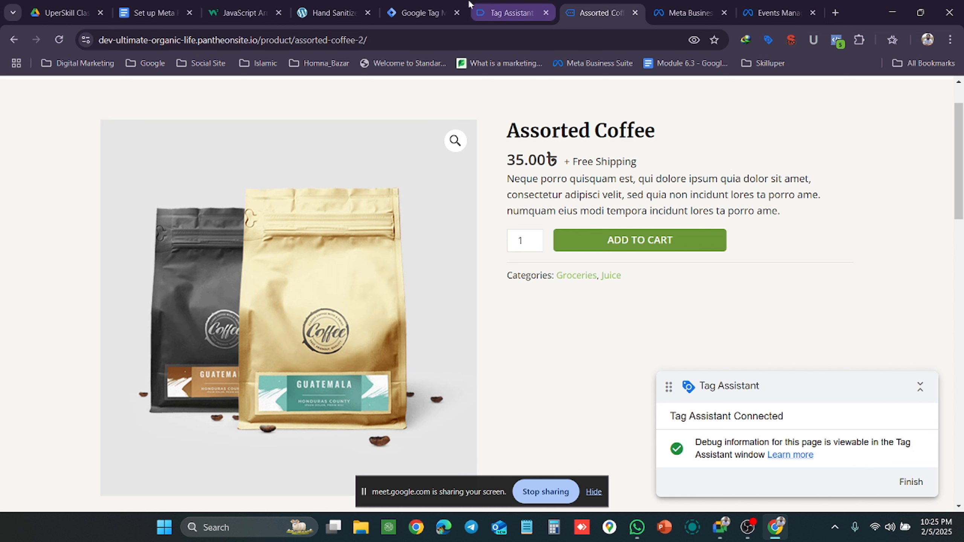
click(489, 8)
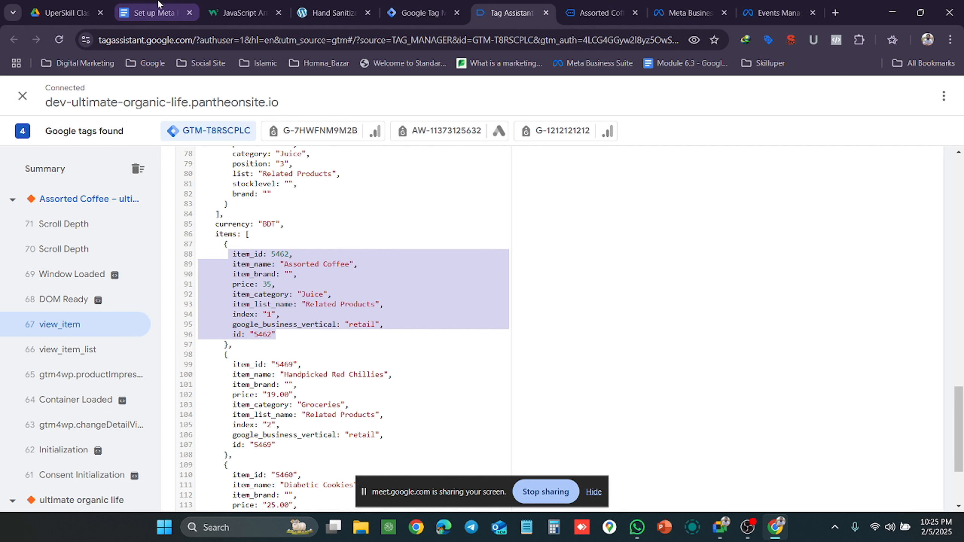
Find the annotated data layer screenshot with the numbered product entries in the Set up Meta Pixel document.
click(139, 7)
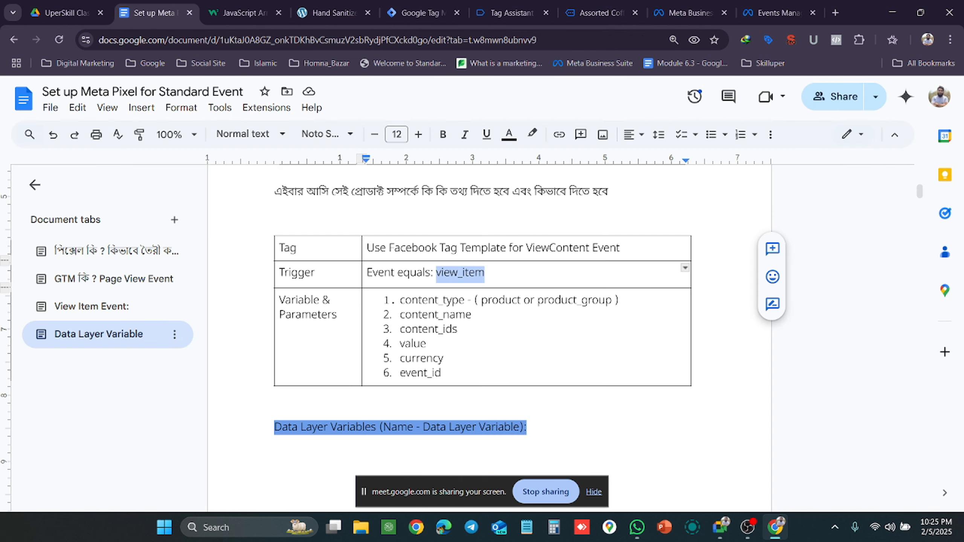
scroll(489, 323, down, 15)
scroll(431, 311, down, 10)
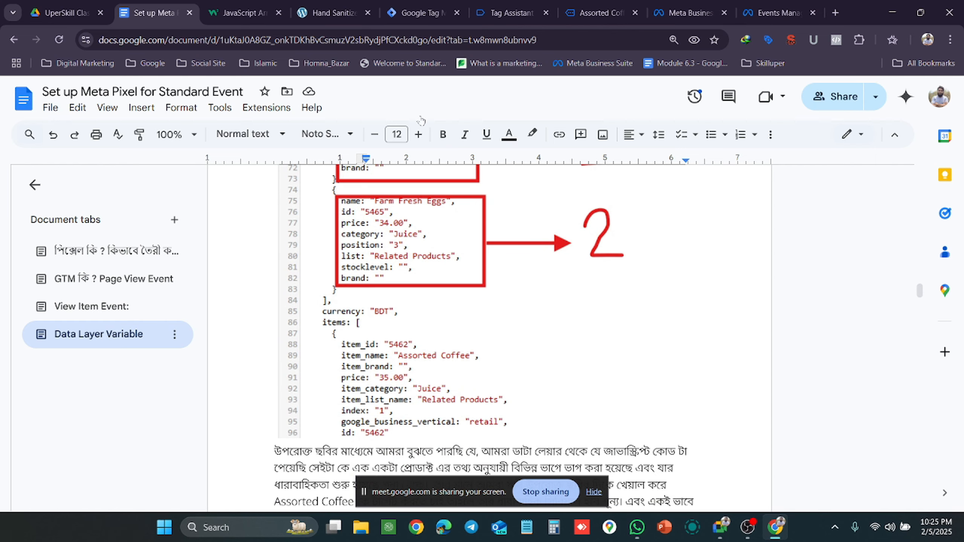
Locate the W3Schools JavaScript Arrays page among the open browser pages and close it.
click(410, 11)
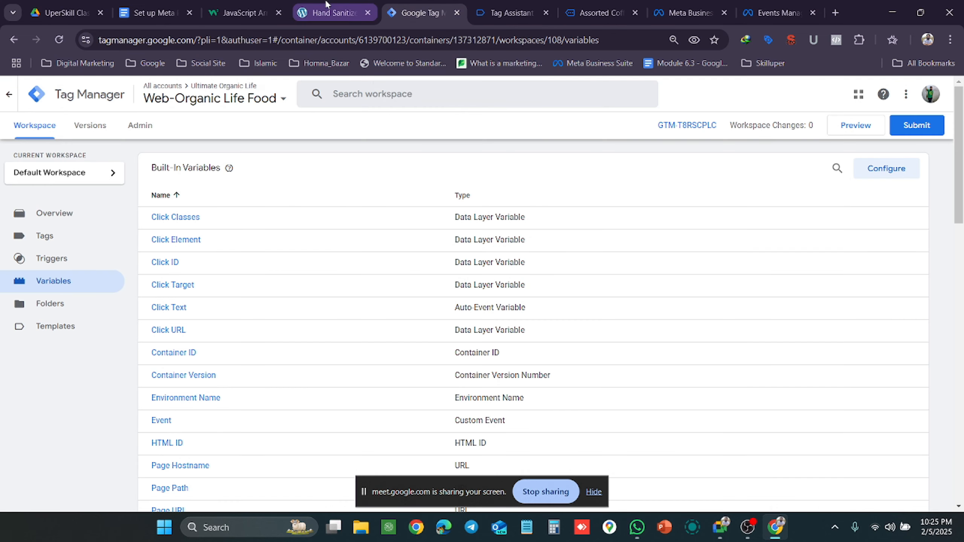
click(328, 5)
click(244, 6)
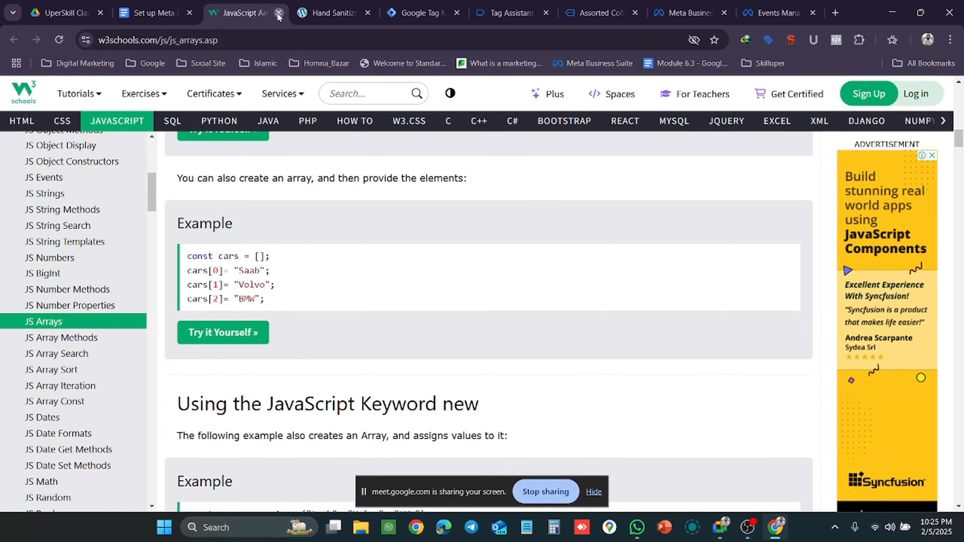
click(279, 12)
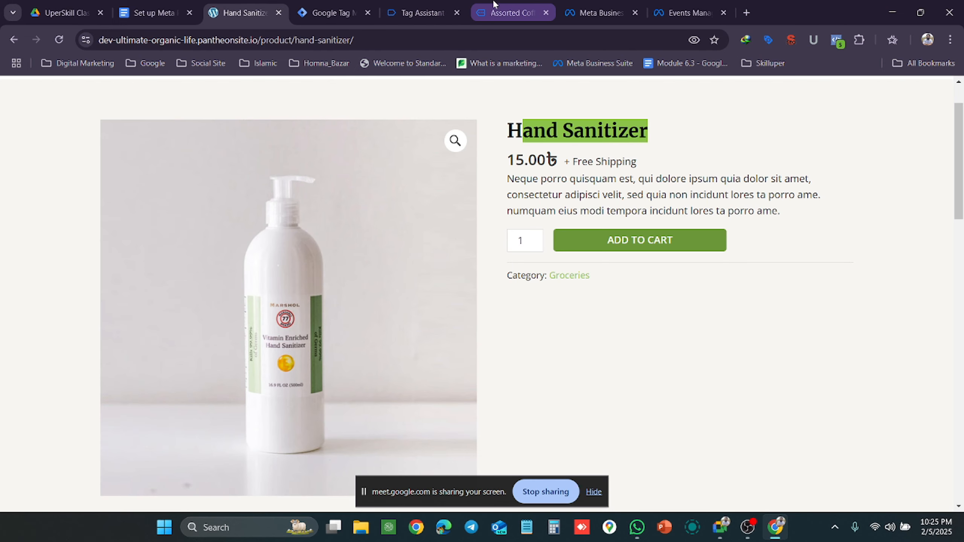
Examine the order and fields of the products in the view_item items array in Tag Assistant.
click(508, 12)
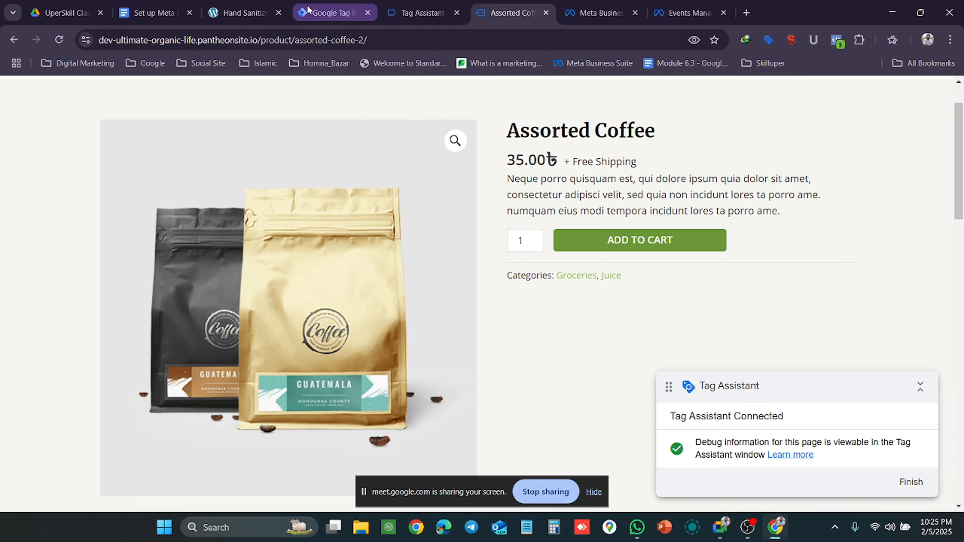
click(407, 9)
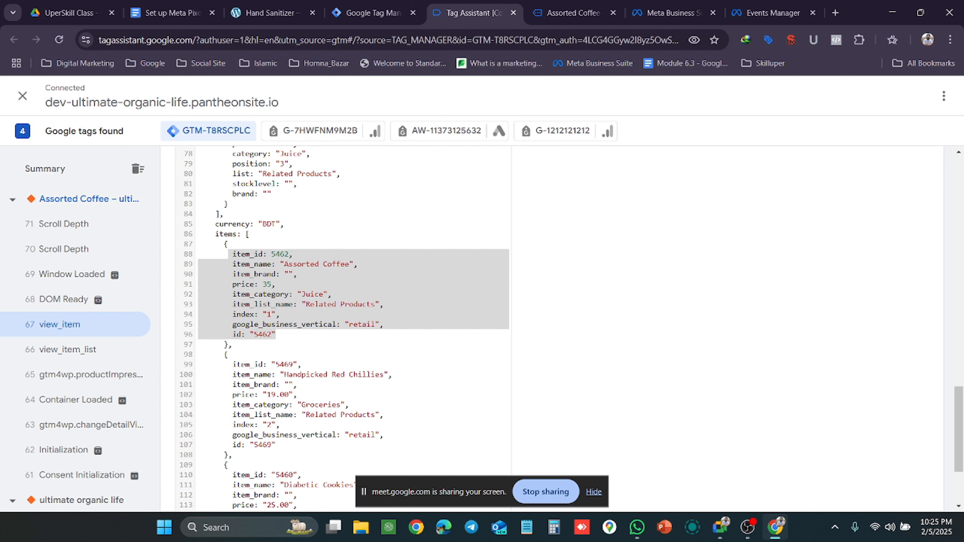
scroll(353, 326, down, 3)
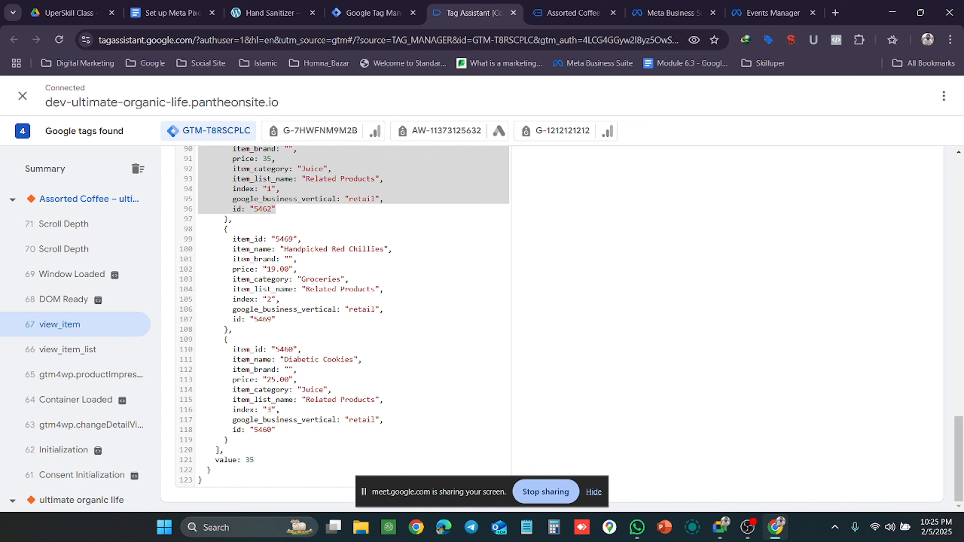
scroll(352, 326, up, 3)
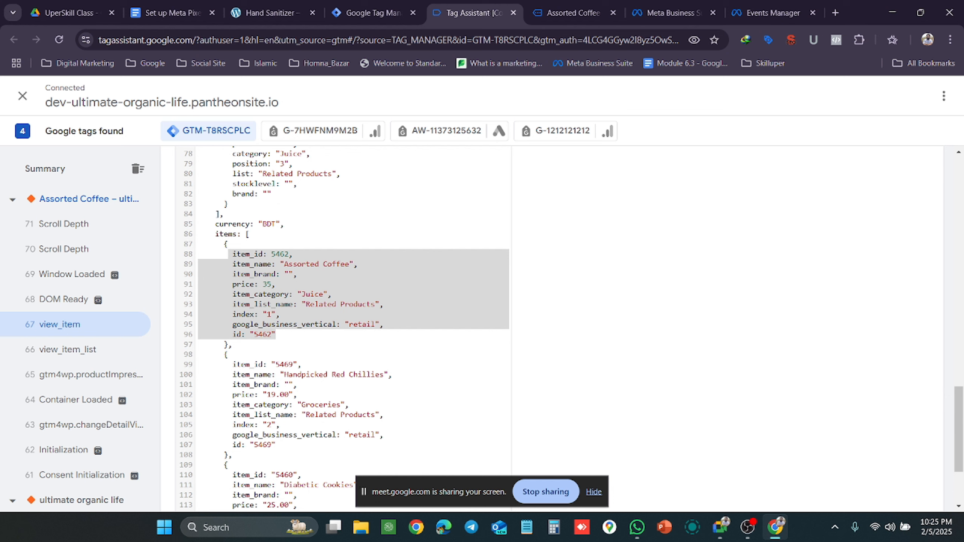
scroll(353, 326, down, 2)
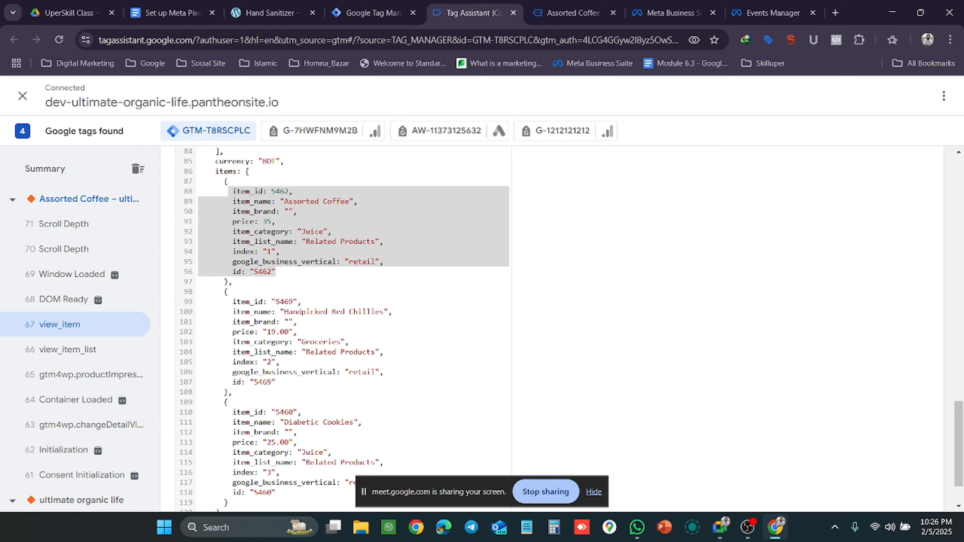
scroll(352, 326, down, 2)
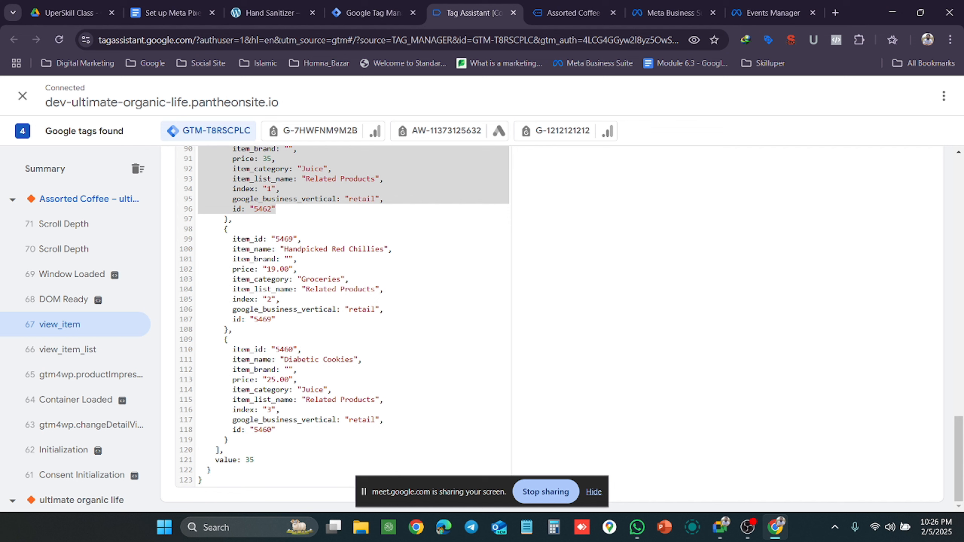
scroll(353, 327, up, 2)
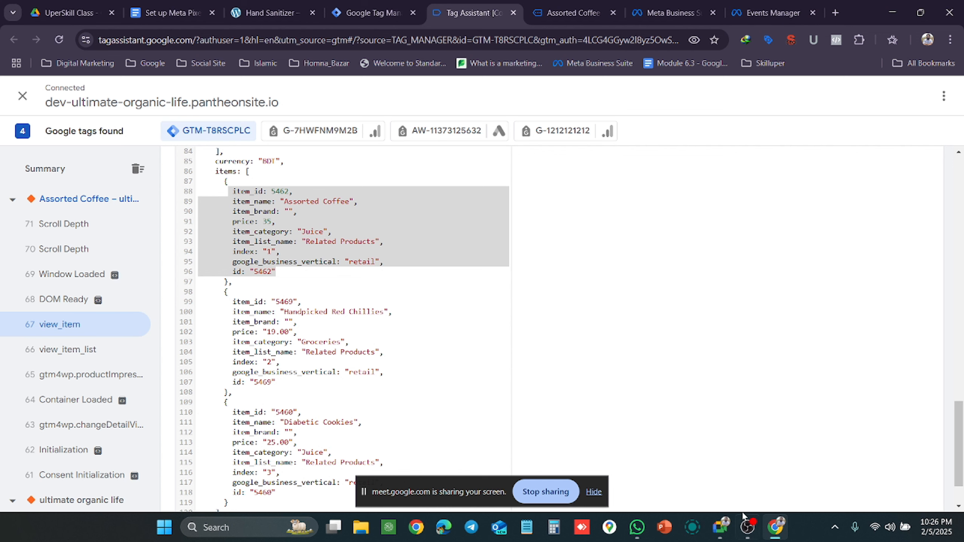
Check the Google Meet call for participant responses and return to the view_item data in Tag Assistant.
mouse_move(719, 527)
click(677, 469)
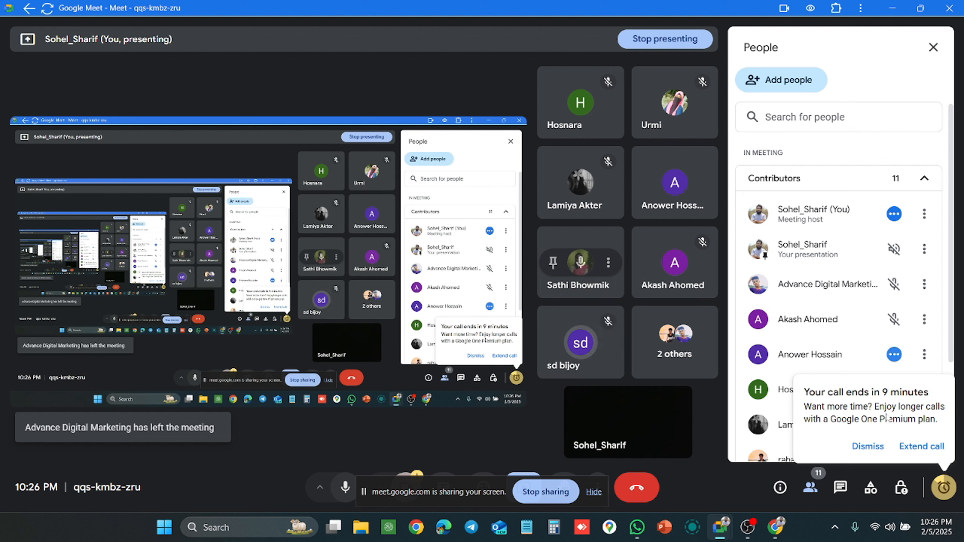
key(alt+Tab)
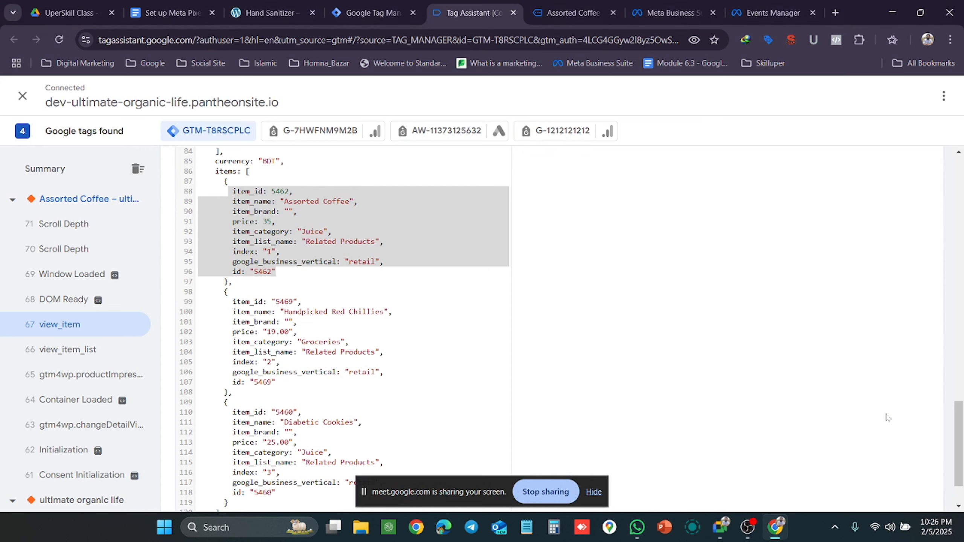
Recheck the impressions and items arrays of the view_item event against the Assorted Coffee product page.
scroll(885, 417, up, 5)
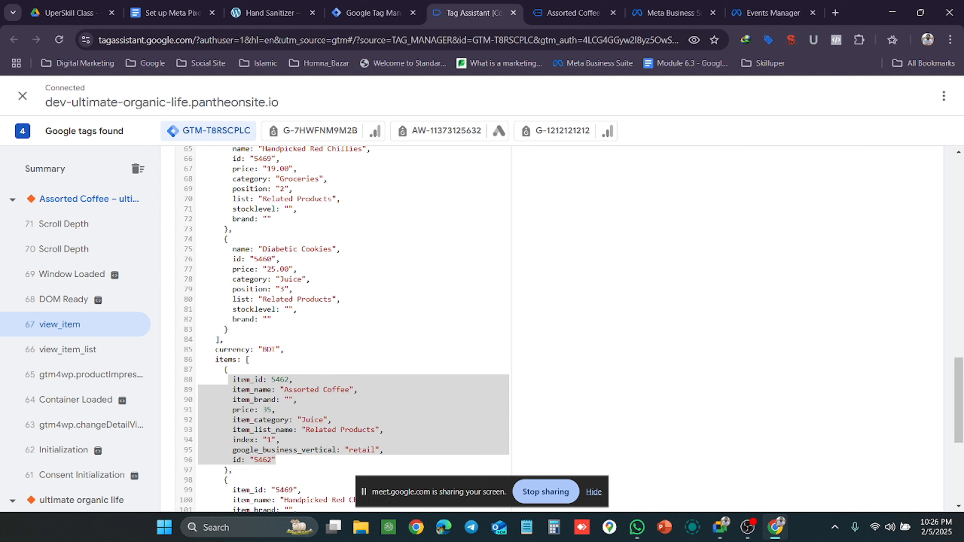
scroll(352, 326, down, 4)
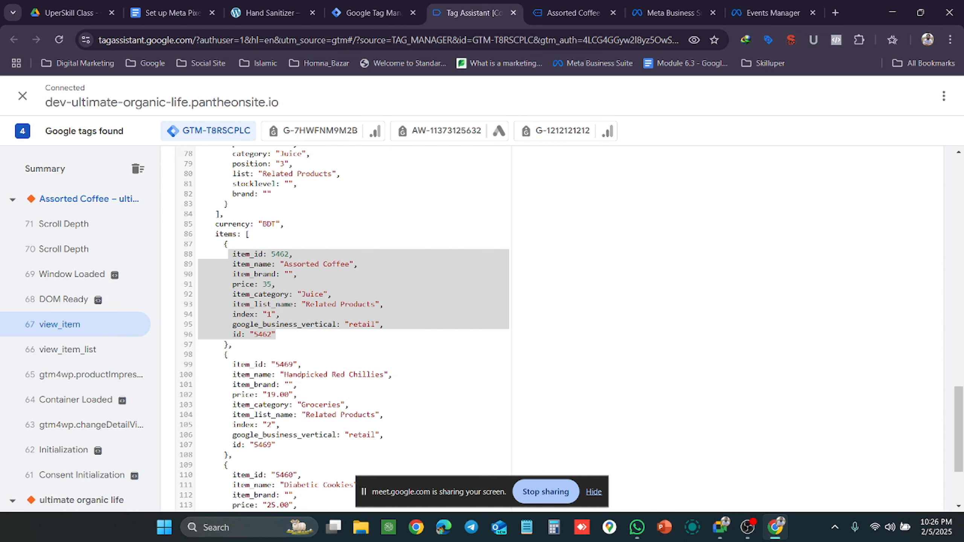
click(569, 12)
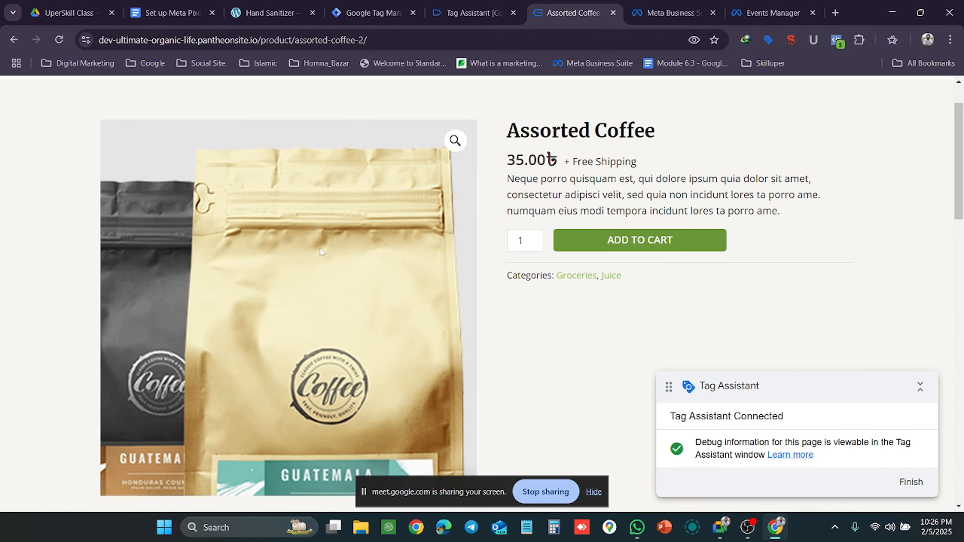
click(470, 12)
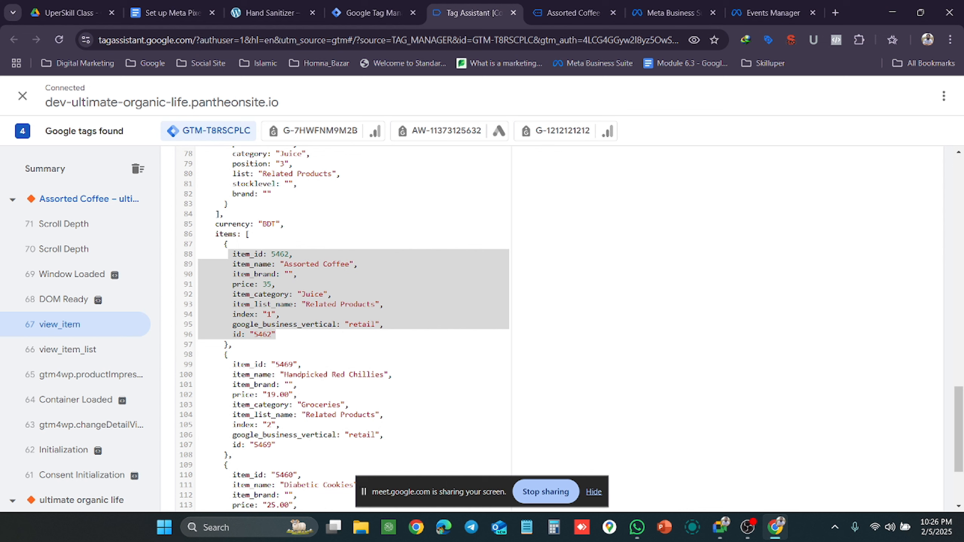
scroll(353, 326, down, 3)
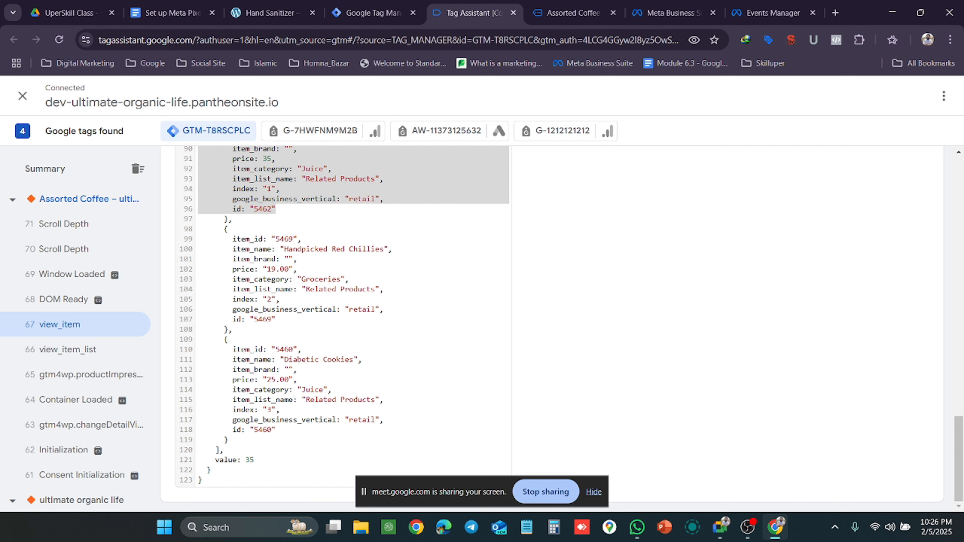
scroll(353, 326, up, 5)
scroll(353, 326, down, 2)
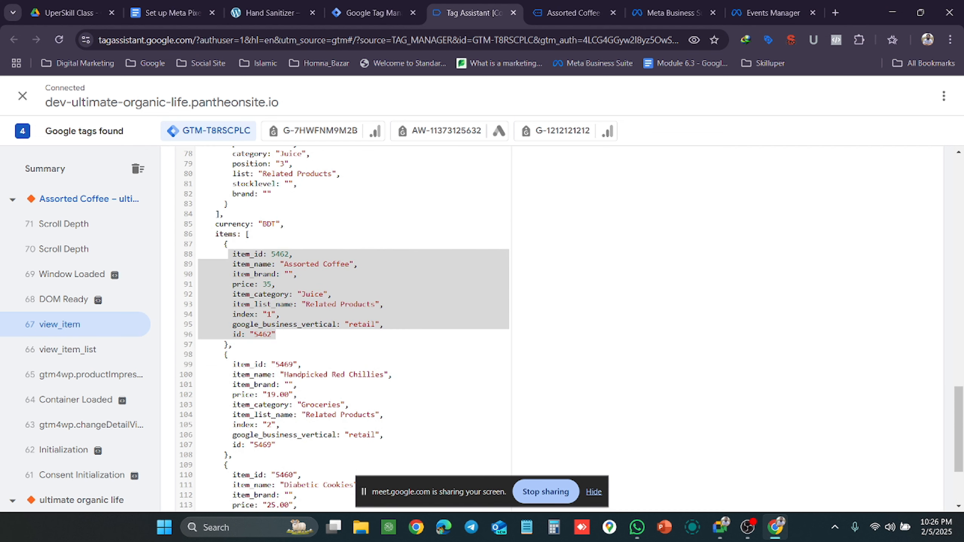
Hide the screen-sharing notice over the Meta Pixel document and review its explanation of the ecommerce.items.0.price path.
click(171, 12)
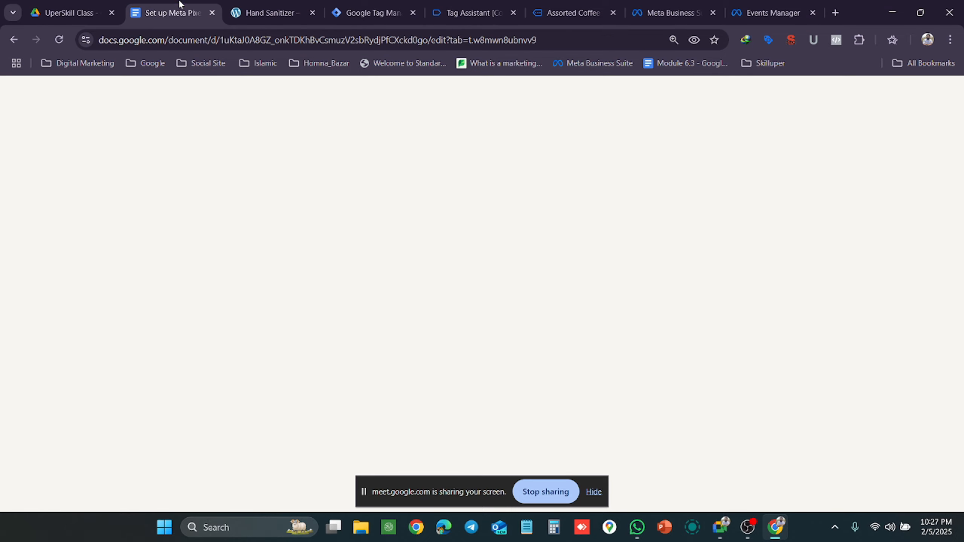
scroll(410, 286, down, 3)
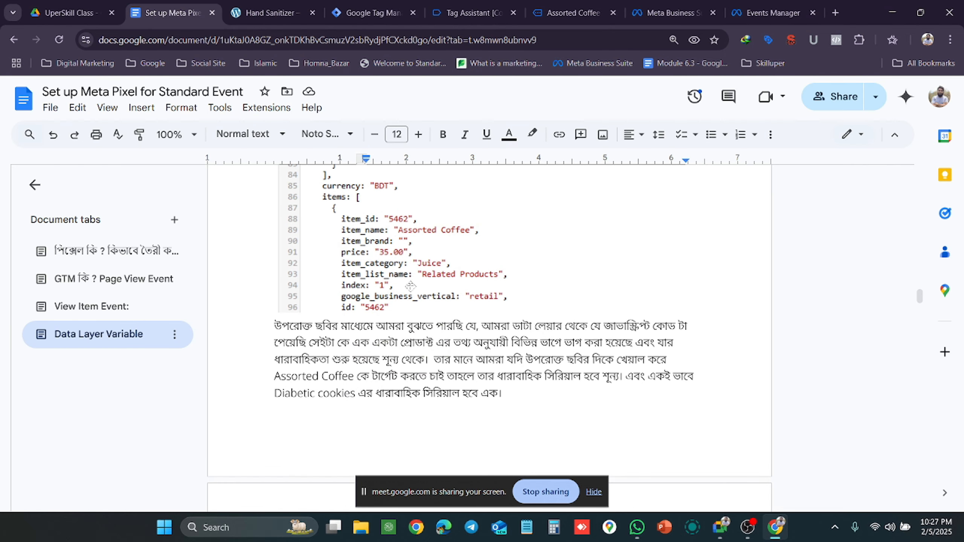
click(593, 492)
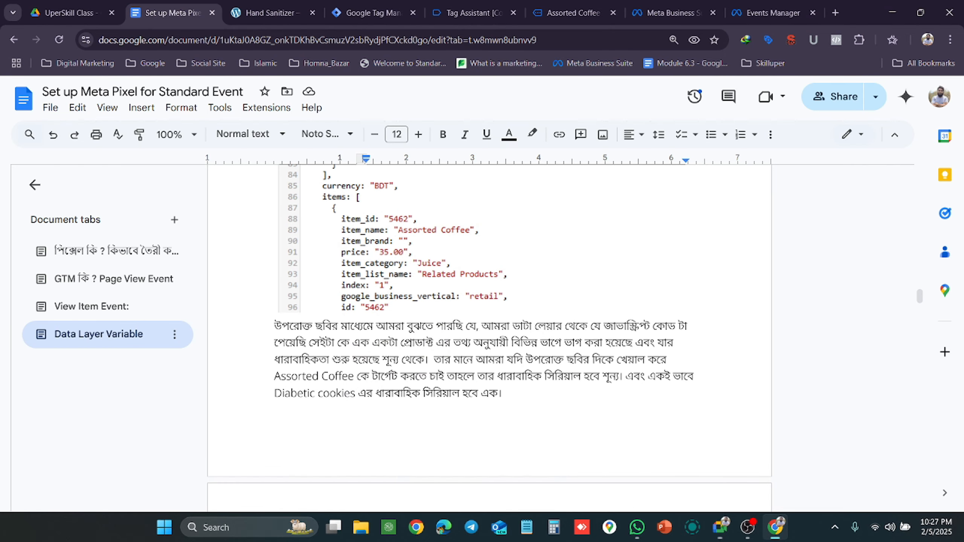
scroll(489, 338, down, 15)
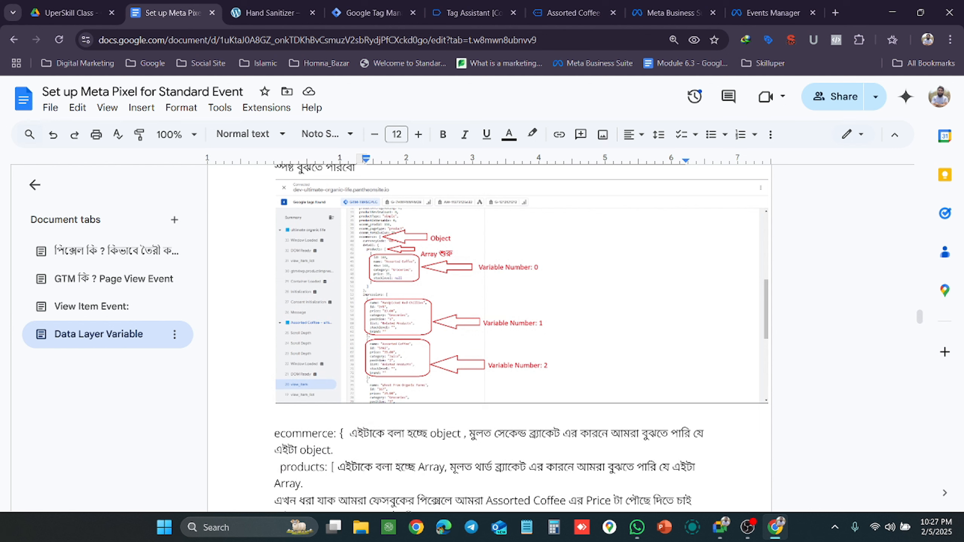
scroll(521, 338, down, 2)
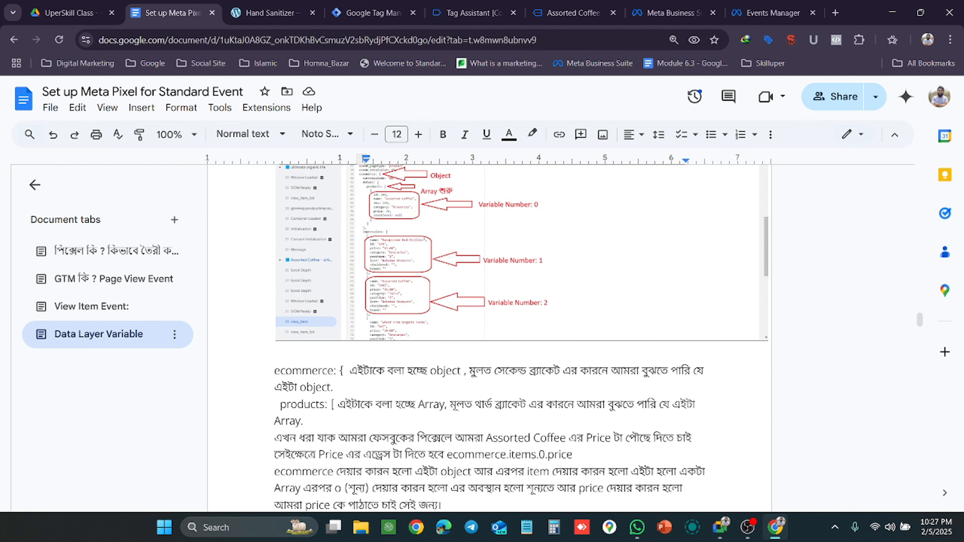
Review the document's ecommerce.items.0.price explanation and mark the opening bracket of the items array in Tag Assistant.
scroll(521, 338, down, 2)
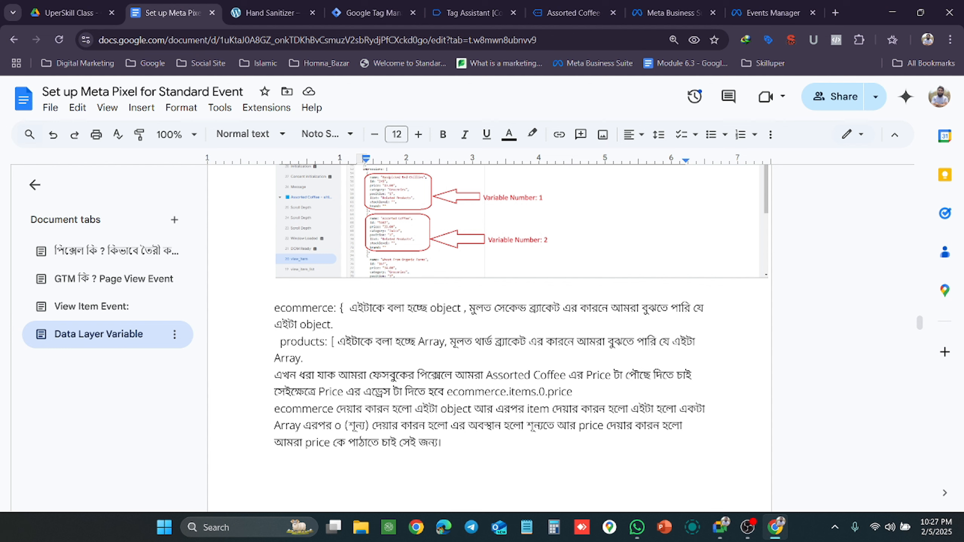
scroll(486, 304, down, 2)
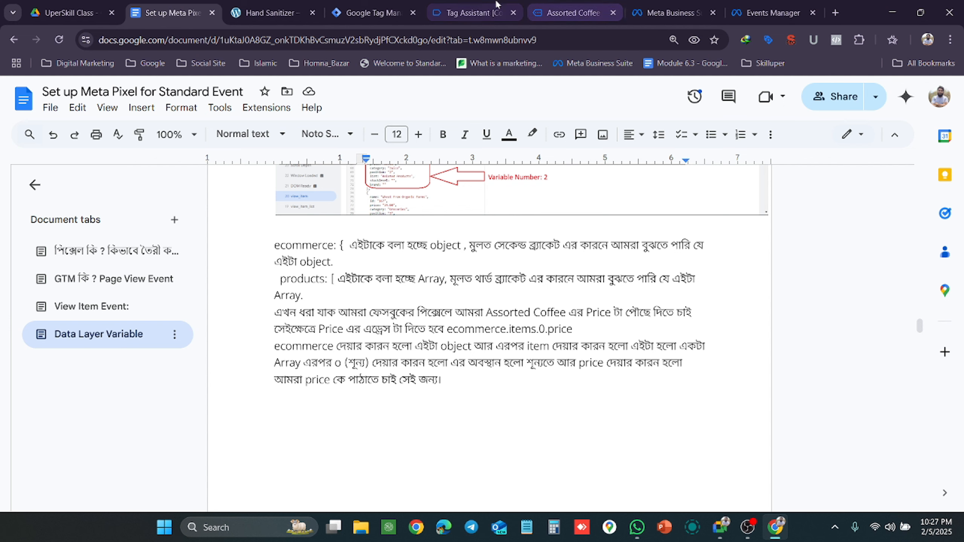
click(469, 4)
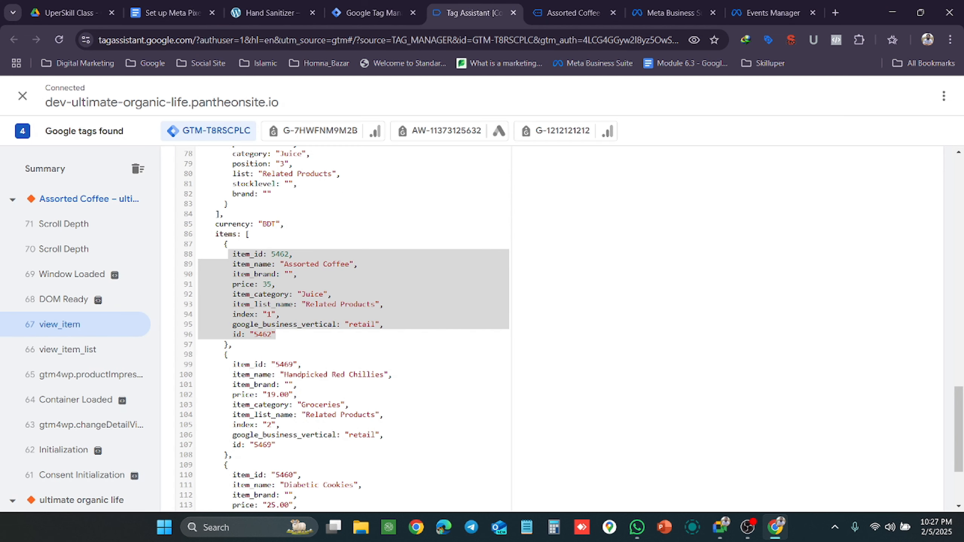
drag(241, 234, 245, 234)
click(250, 234)
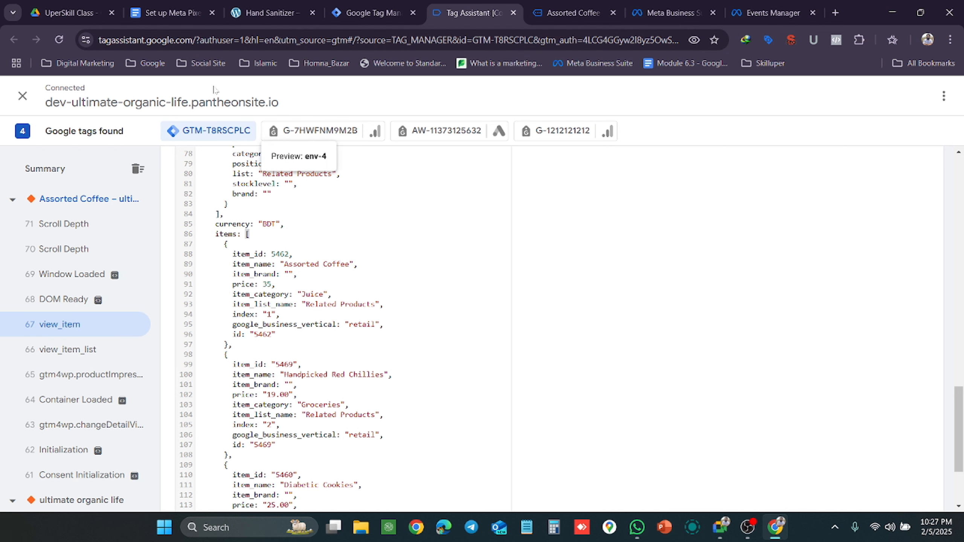
Find the w3schools.com JavaScript arrays link in the Meta Pixel document's Data Layer Variable section and open its page.
click(173, 13)
scroll(489, 334, up, 20)
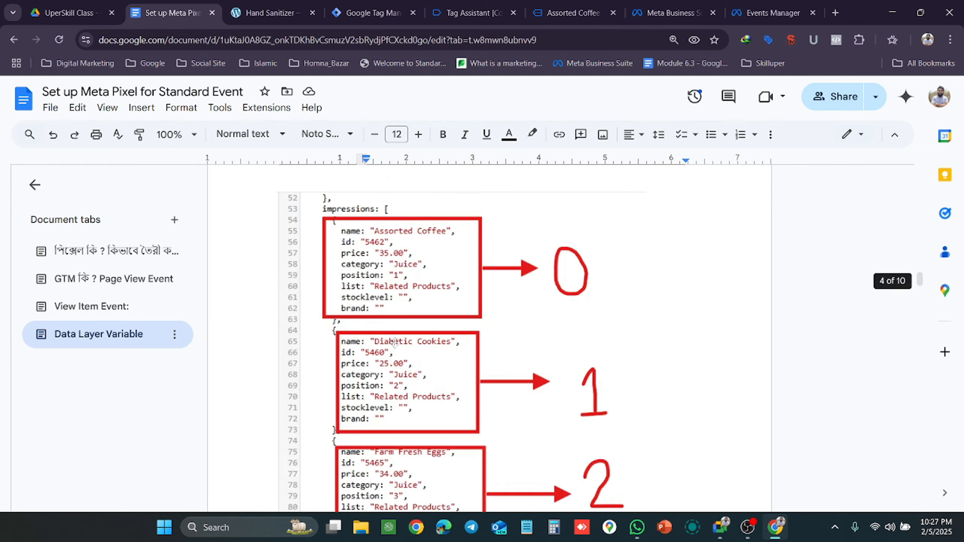
scroll(489, 334, up, 20)
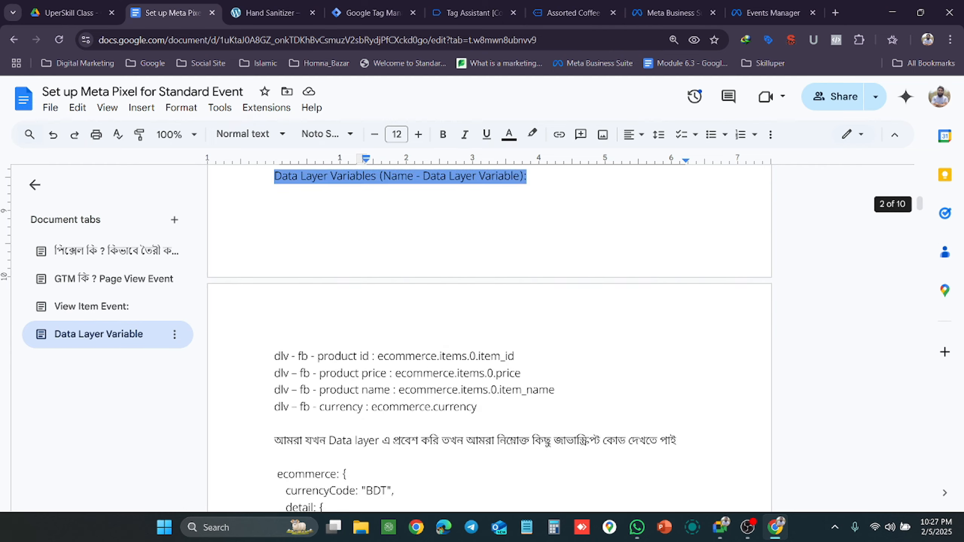
scroll(489, 334, down, 20)
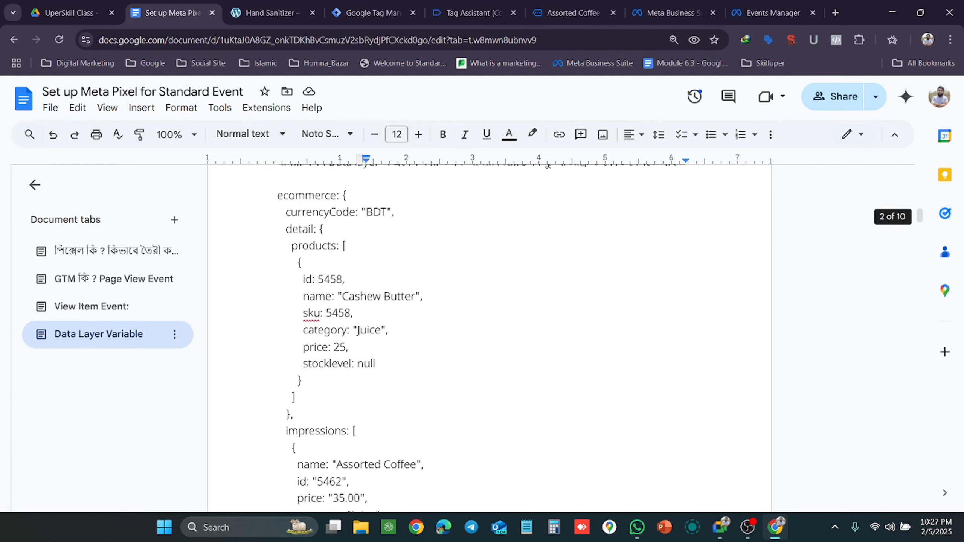
scroll(489, 334, up, 5)
scroll(489, 334, up, 12)
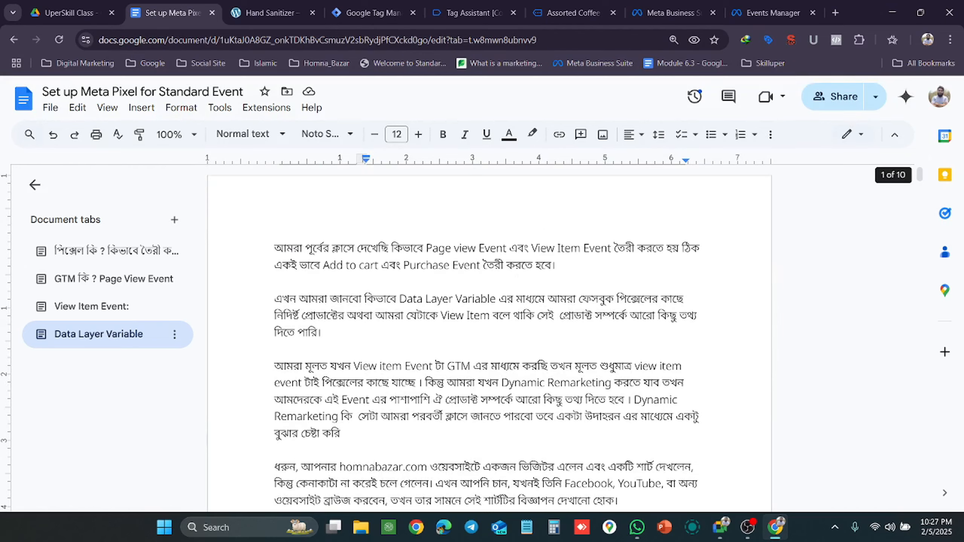
scroll(489, 334, down, 10)
scroll(489, 334, down, 15)
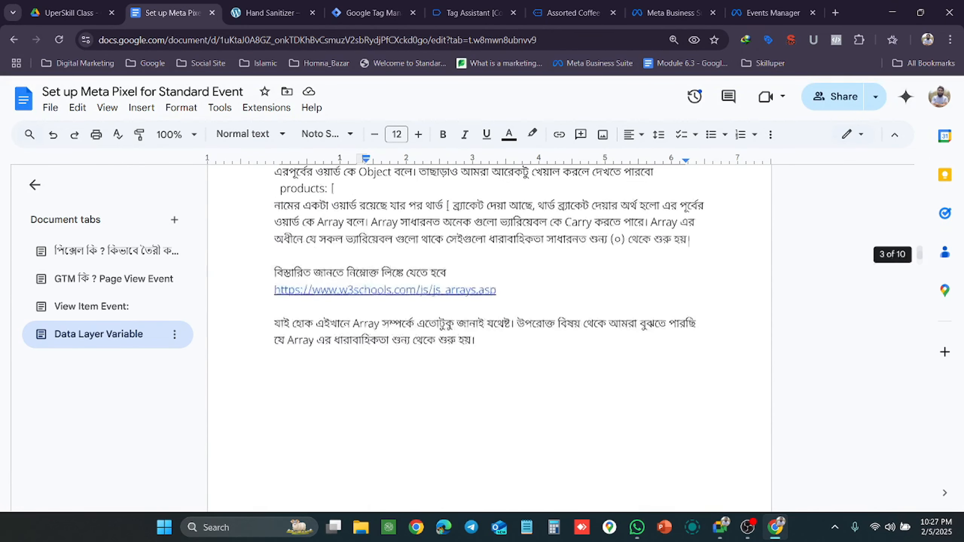
click(399, 295)
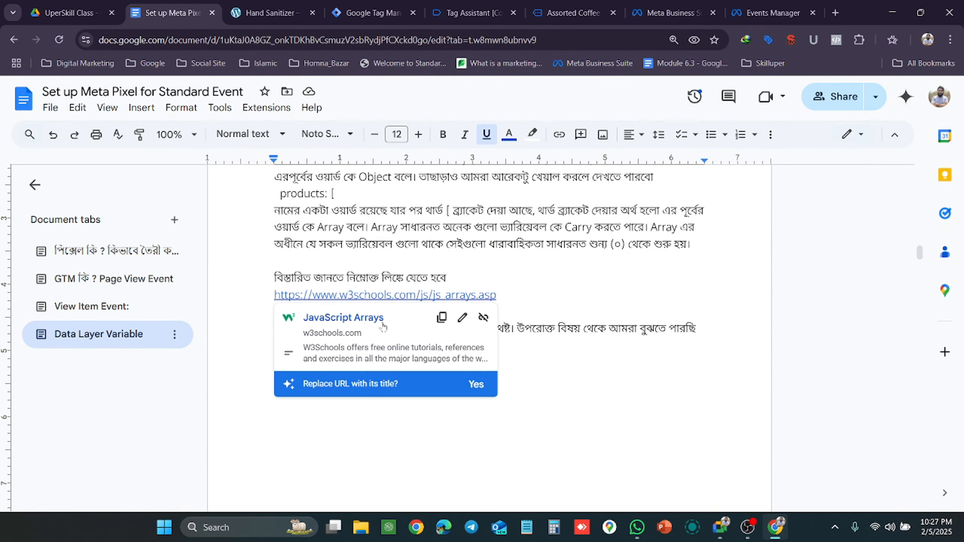
click(332, 318)
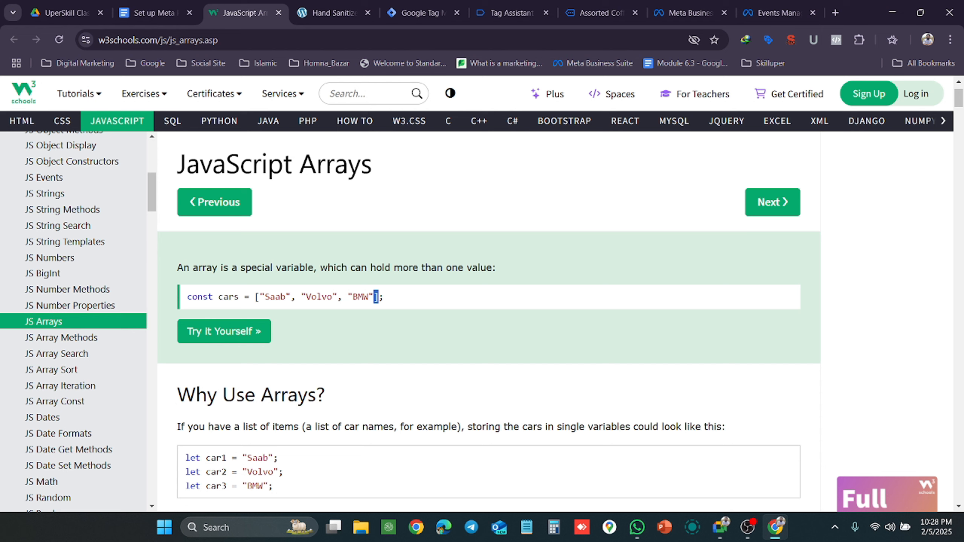
Highlight the opening bracket of the W3Schools cars array and compare it with the view_item items array in Tag Assistant.
drag(253, 296, 260, 297)
click(332, 13)
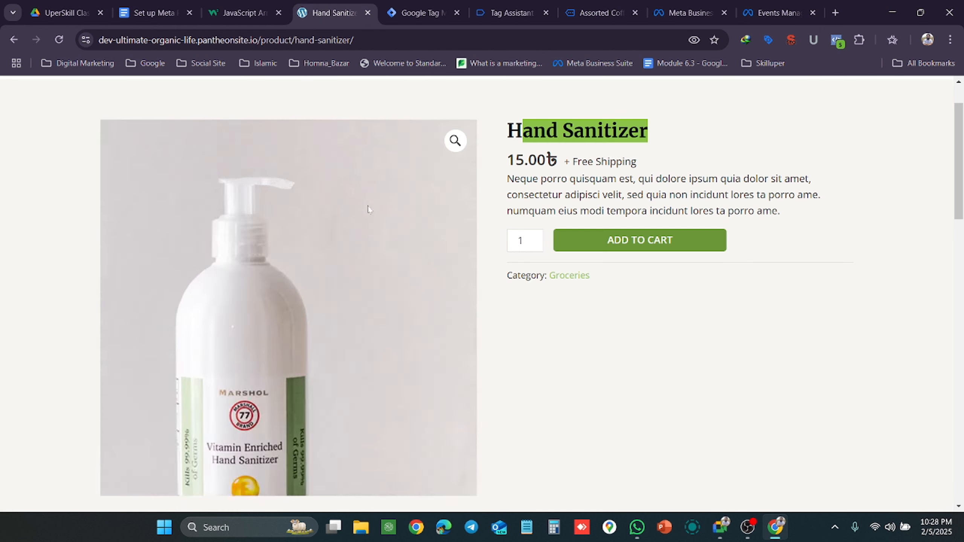
click(433, 4)
click(481, 6)
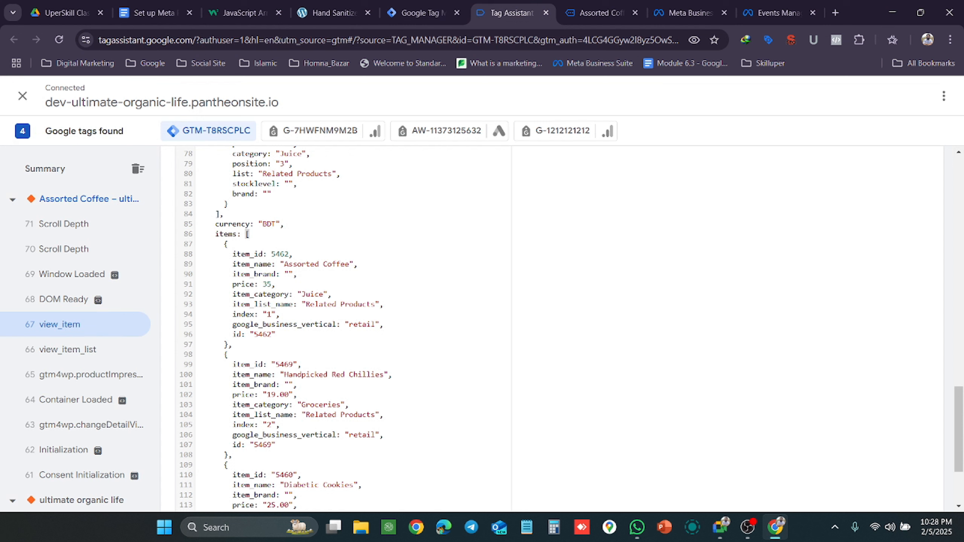
scroll(341, 327, down, 3)
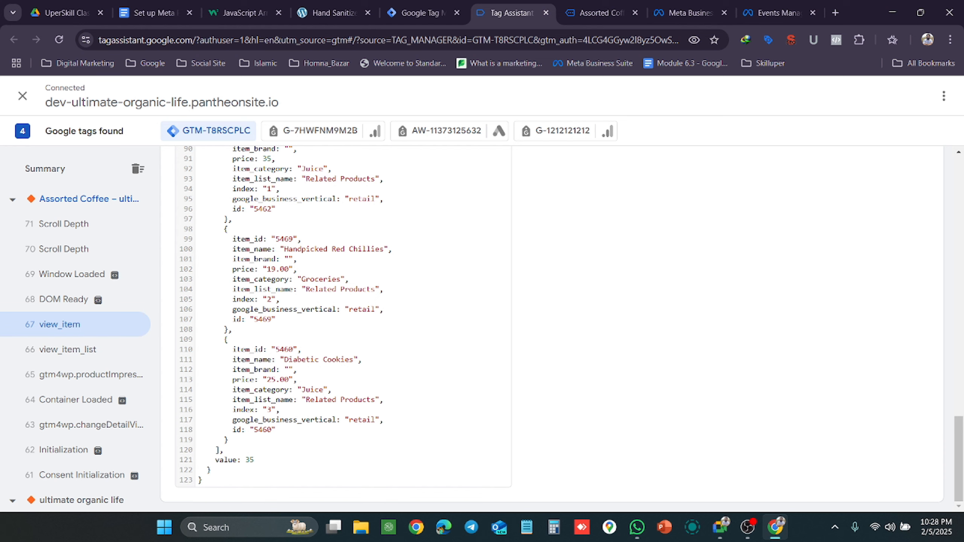
scroll(341, 327, up, 3)
scroll(342, 327, down, 3)
Recheck the W3Schools cars array syntax against the start and end of the items array in Tag Assistant.
click(242, 13)
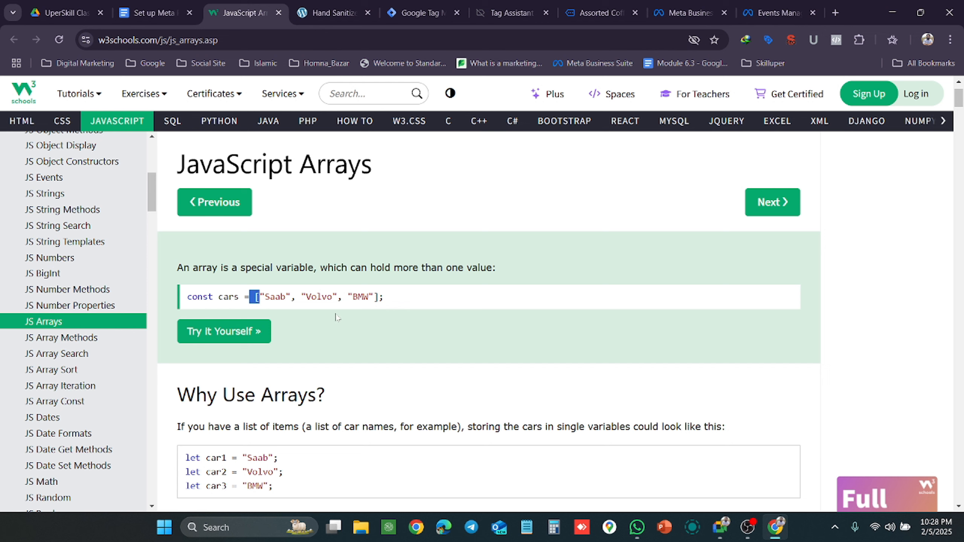
click(259, 297)
click(319, 15)
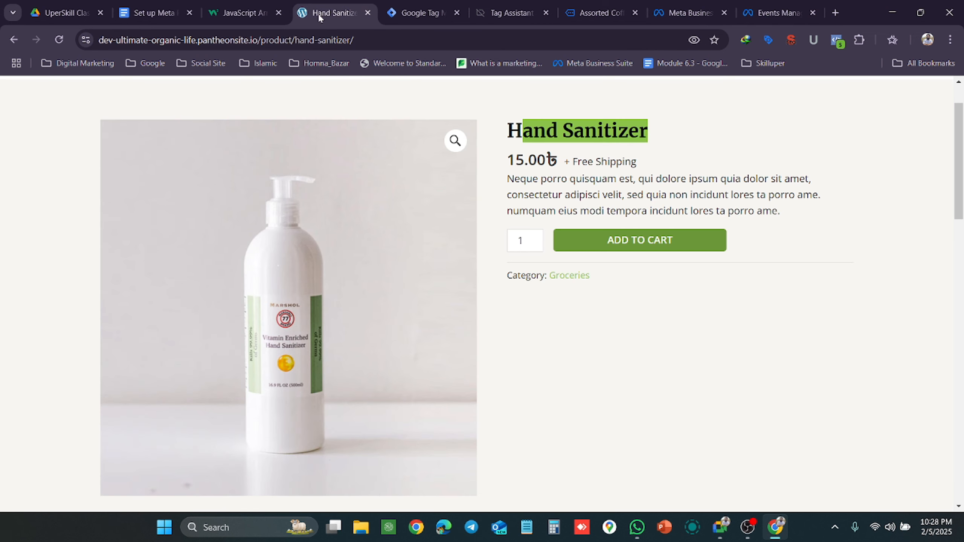
click(429, 6)
click(509, 13)
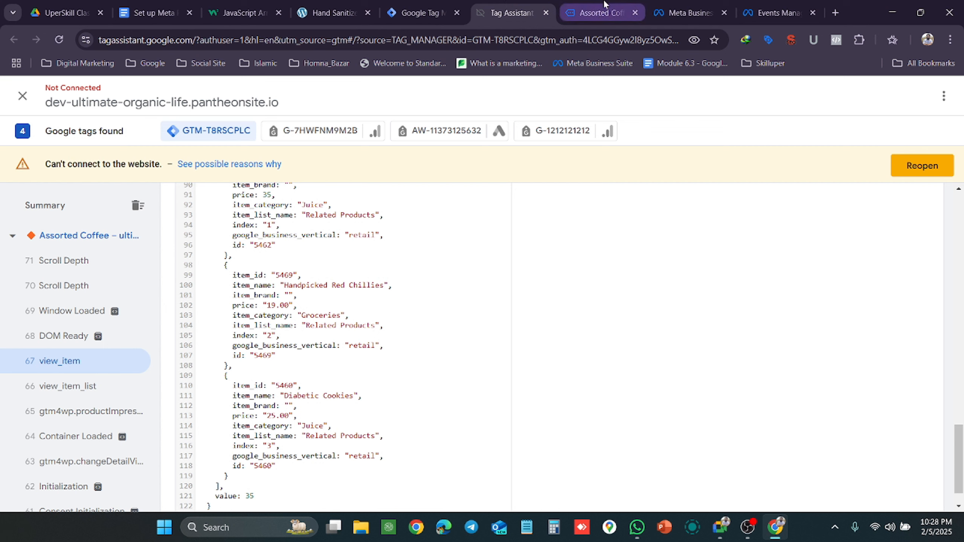
scroll(342, 345, down, 3)
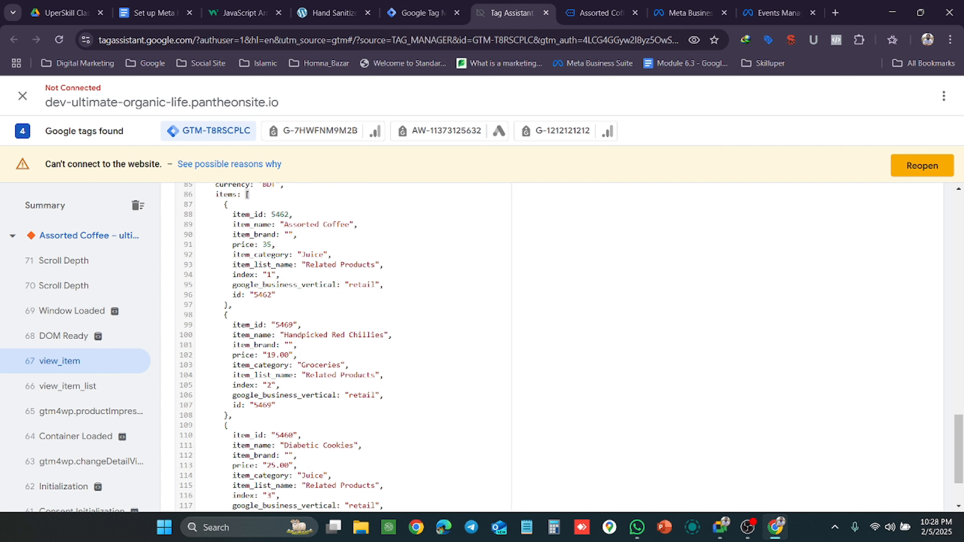
scroll(341, 346, down, 1)
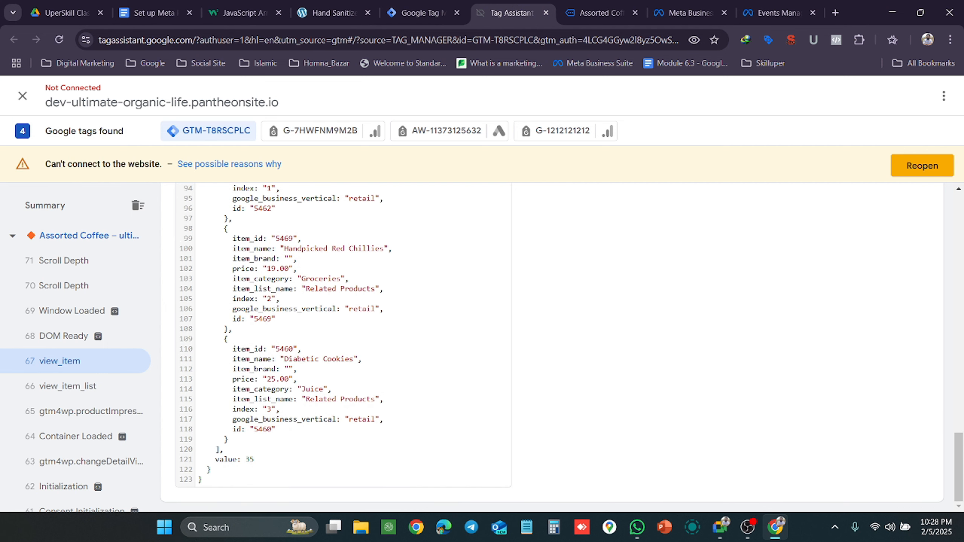
Examine the W3Schools example that assigns Saab, Volvo and BMW to cars[0], cars[1] and cars[2].
click(239, 12)
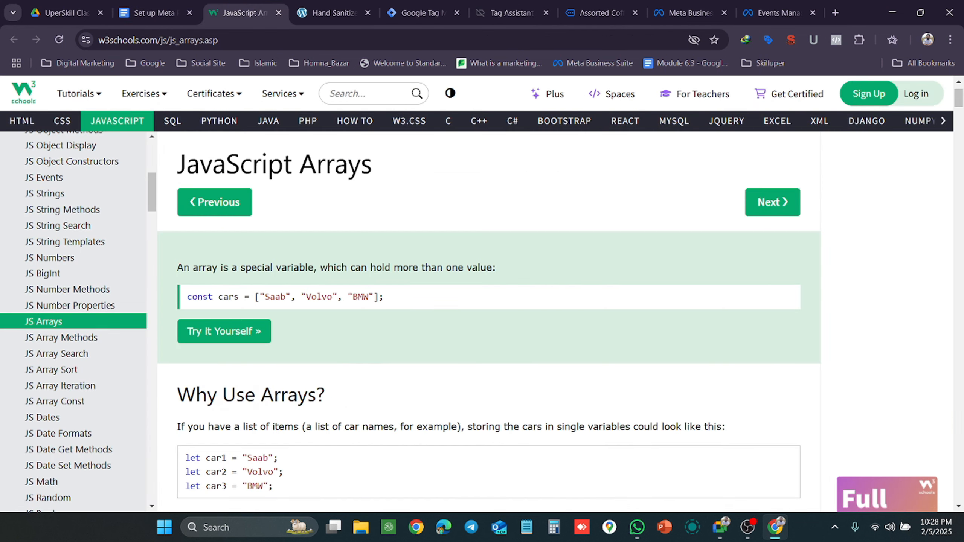
scroll(283, 252, down, 10)
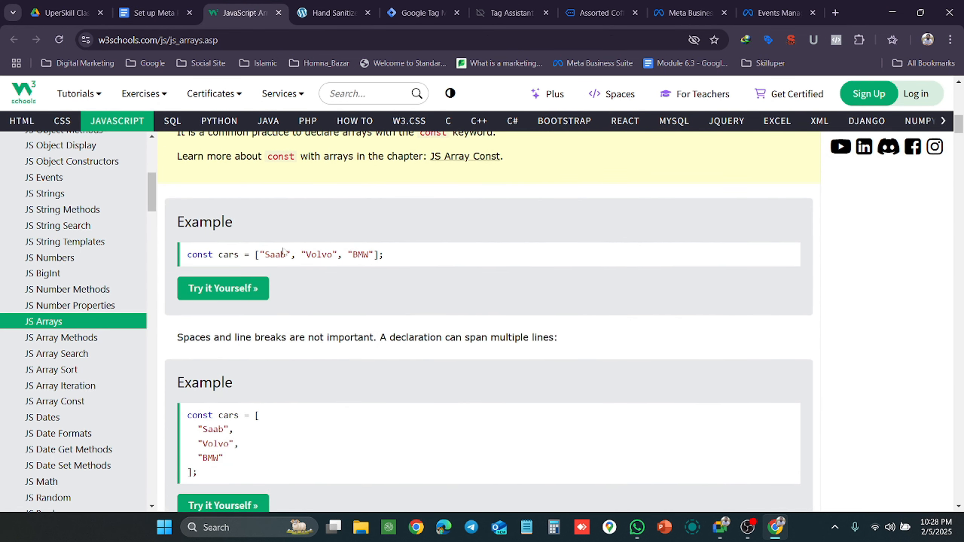
scroll(283, 252, down, 8)
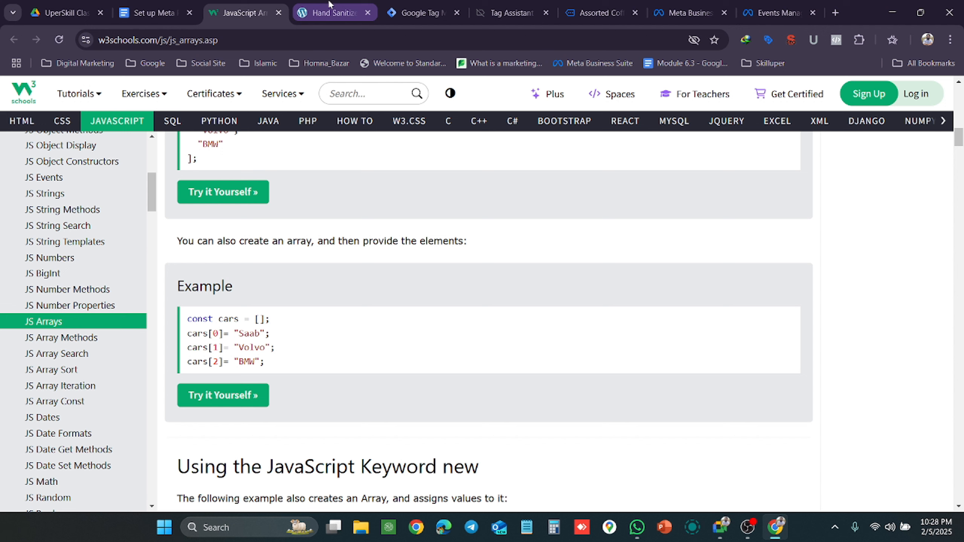
mouse_move(329, 3)
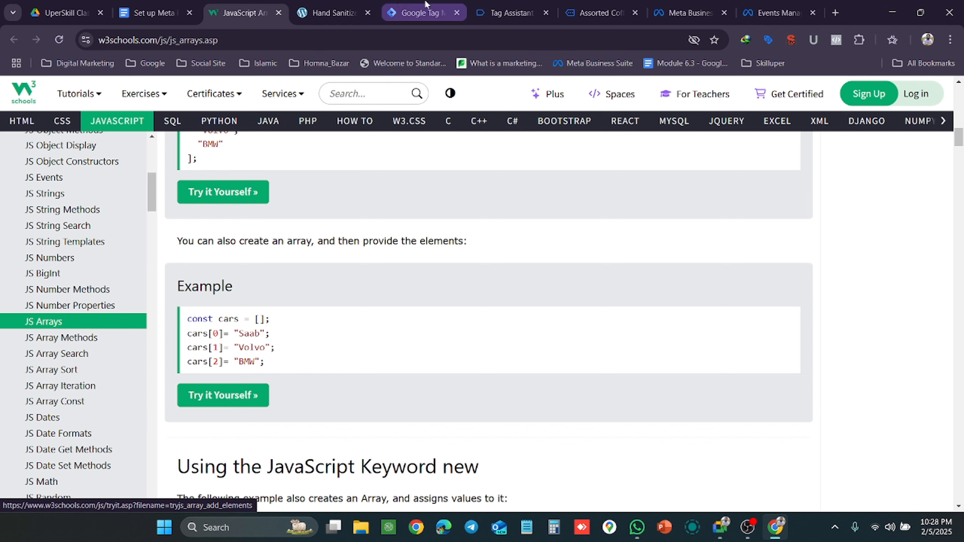
Return to the Meta Pixel document and review its annotated array image, ecommerce.items.0.price explanation and list of dlv - fb variables.
click(334, 13)
click(421, 7)
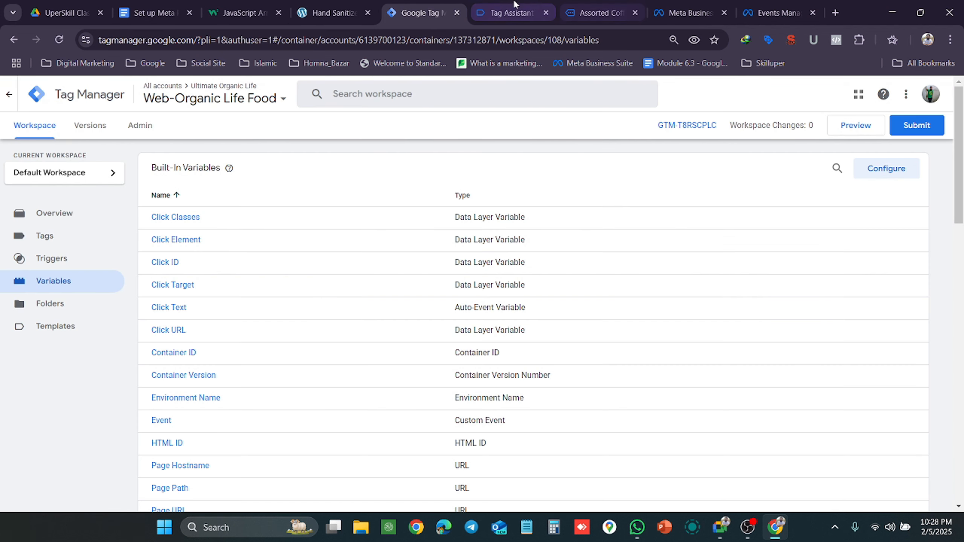
click(511, 13)
click(149, 11)
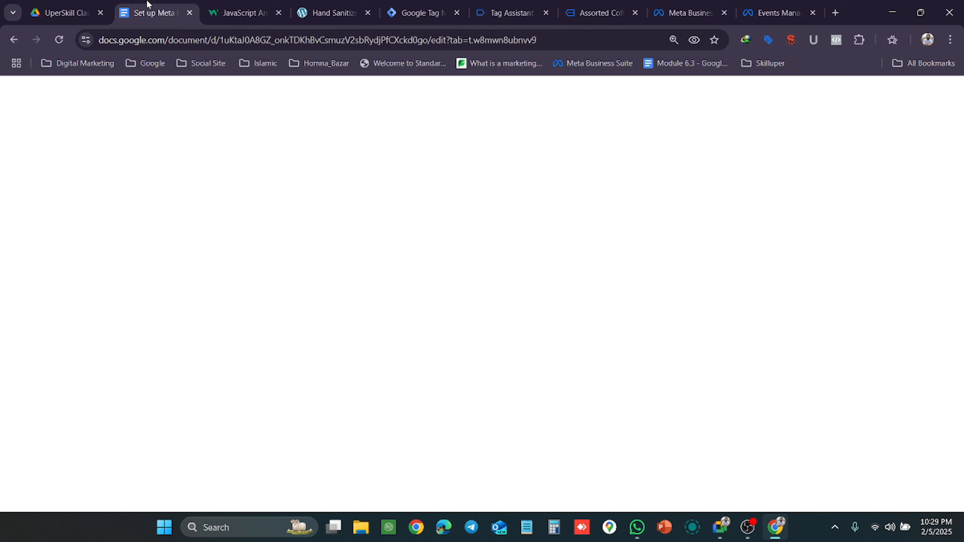
scroll(399, 295, down, 15)
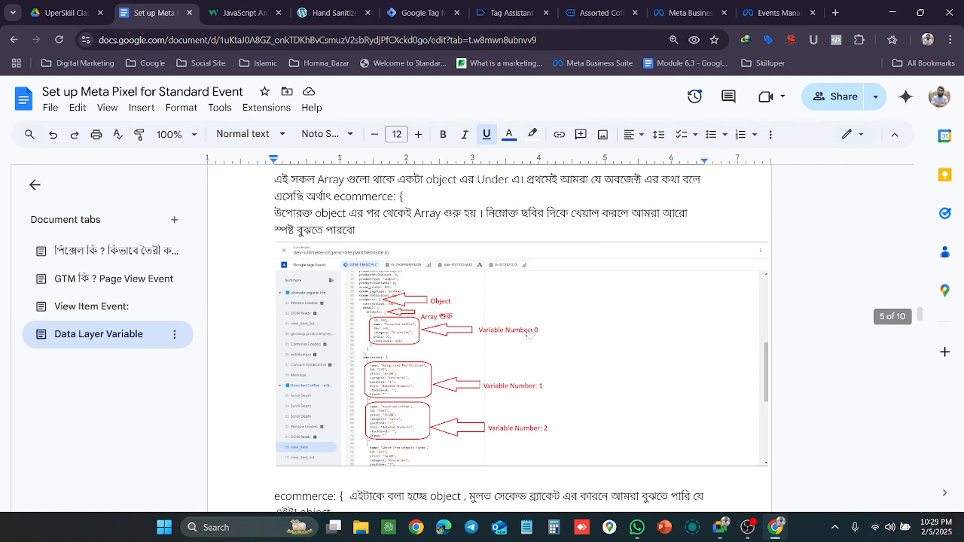
scroll(530, 330, down, 5)
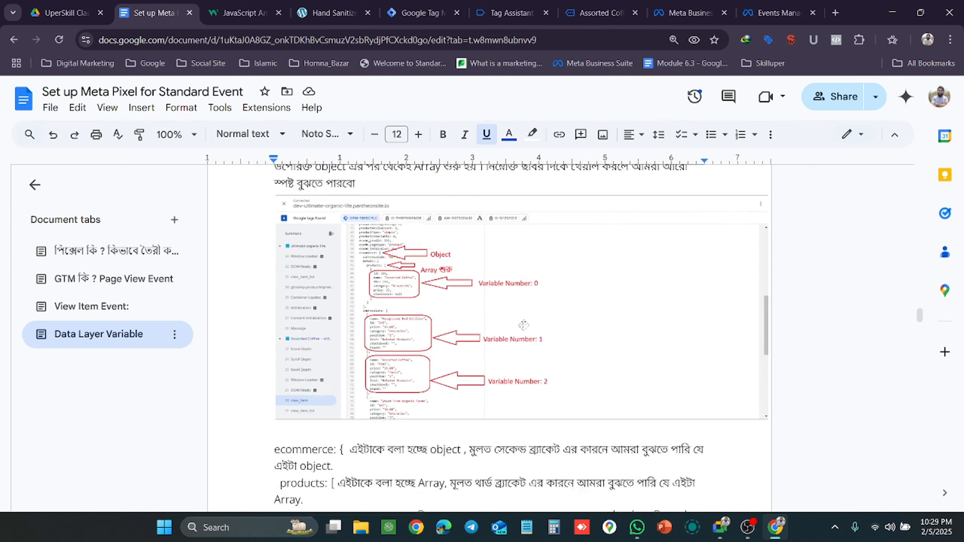
scroll(489, 304, down, 3)
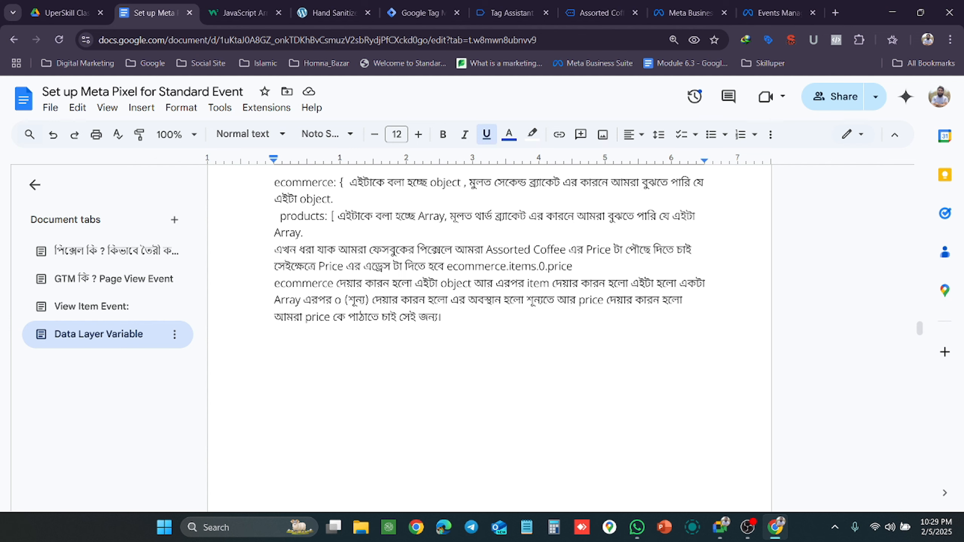
scroll(490, 338, down, 6)
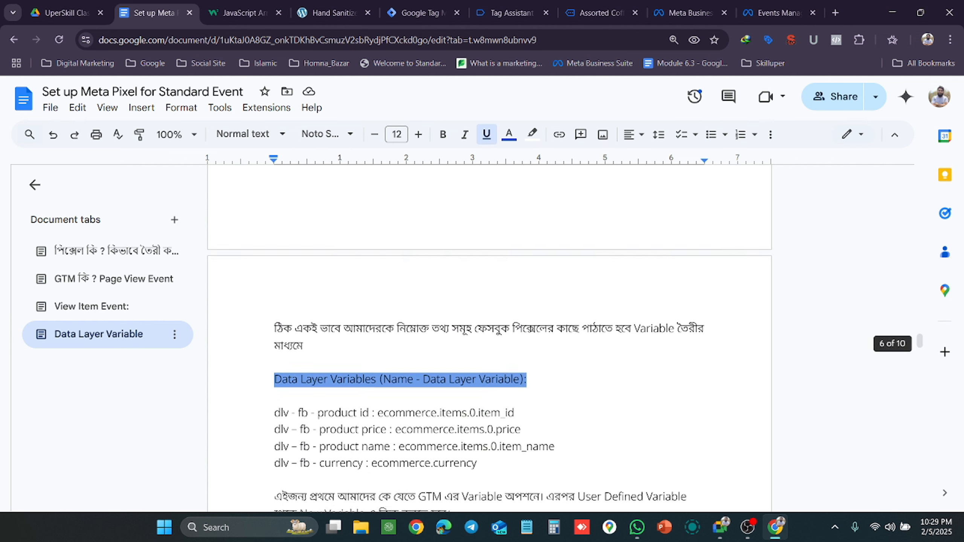
scroll(489, 337, up, 10)
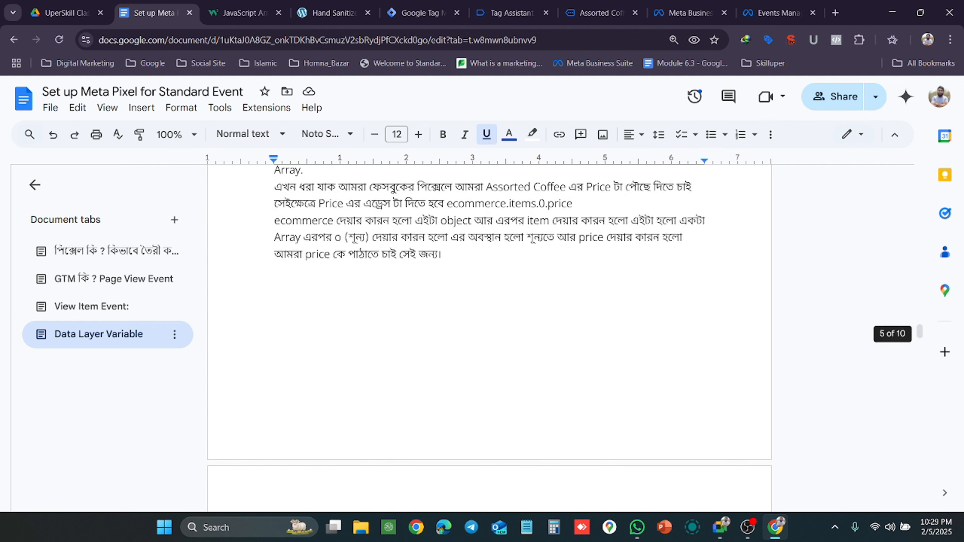
Switch to Google Tag Manager and look through the user-defined variables for the dlv - fb product and currency entries.
click(423, 5)
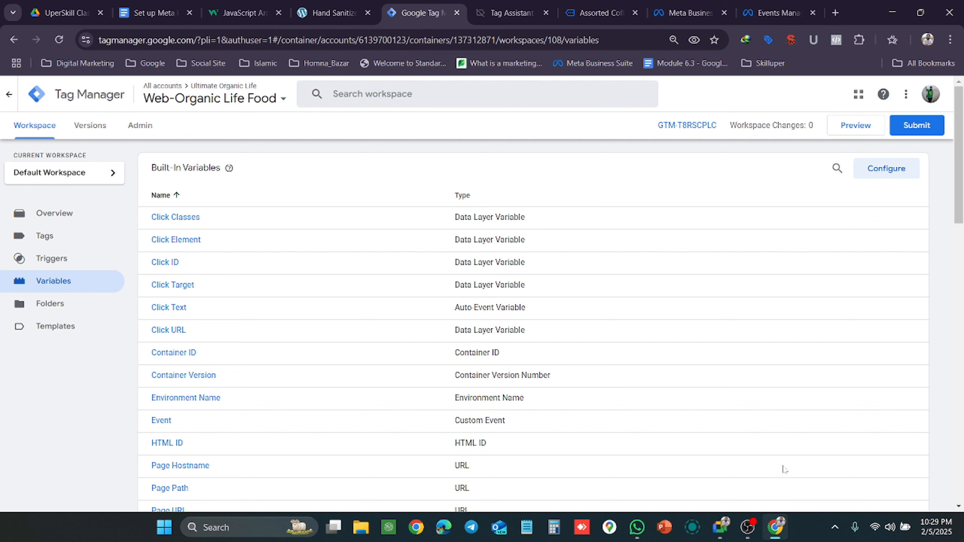
mouse_move(727, 532)
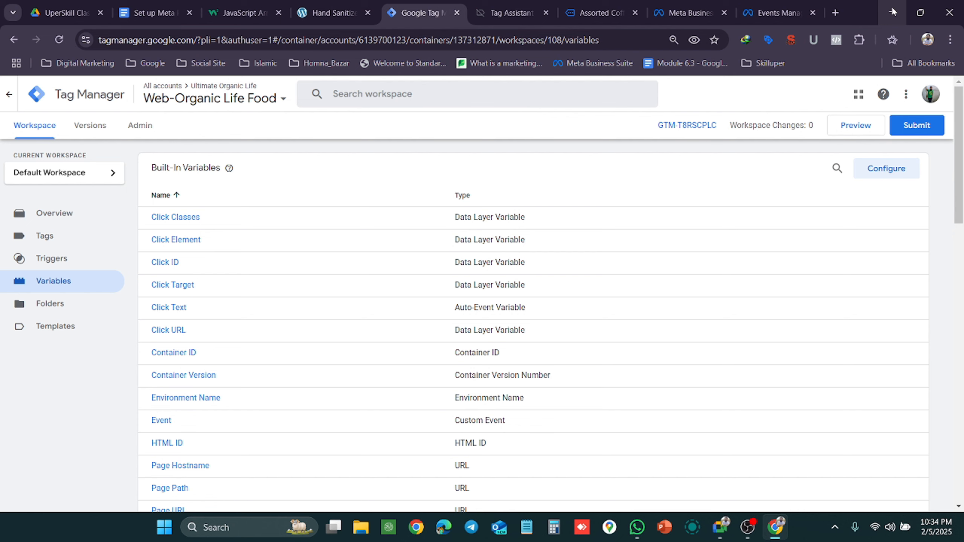
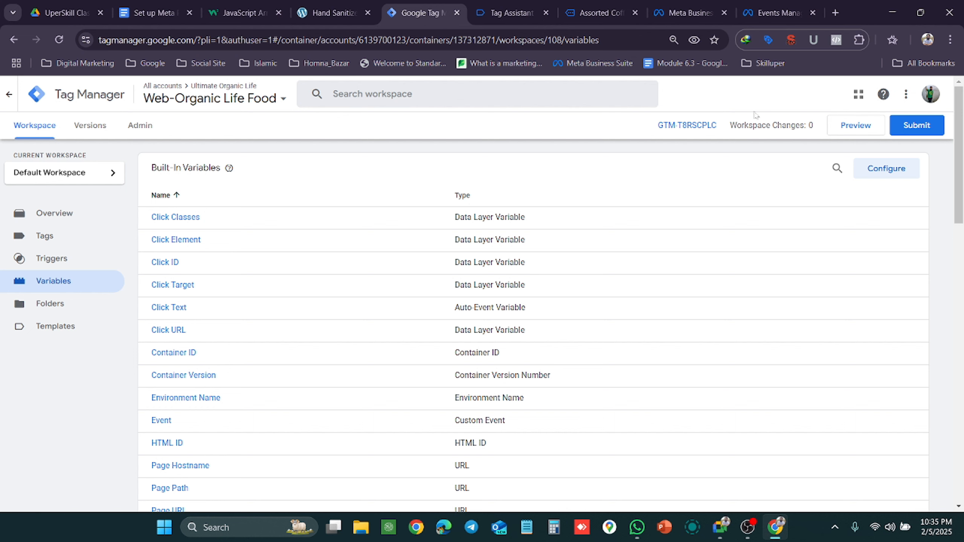
scroll(743, 180, down, 5)
scroll(736, 184, up, 5)
scroll(733, 183, down, 15)
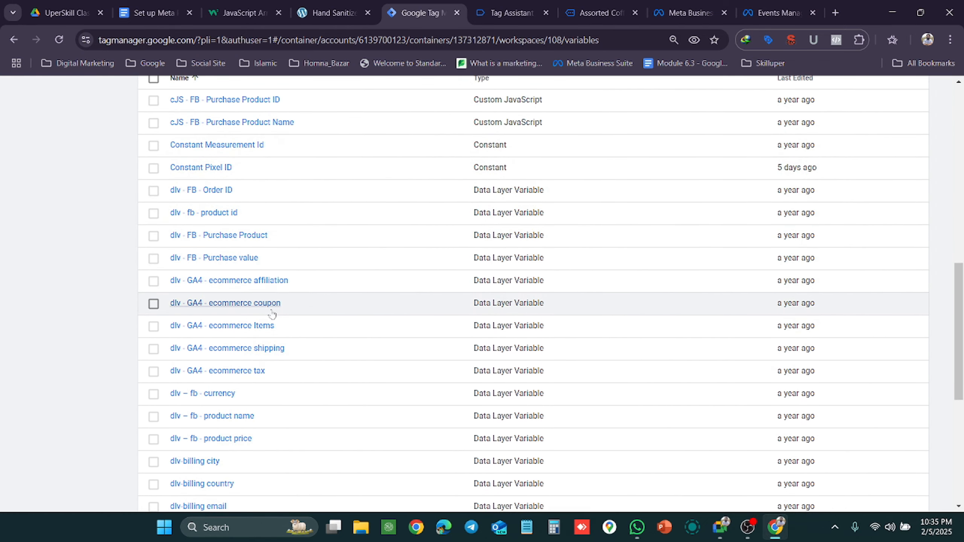
scroll(270, 323, down, 3)
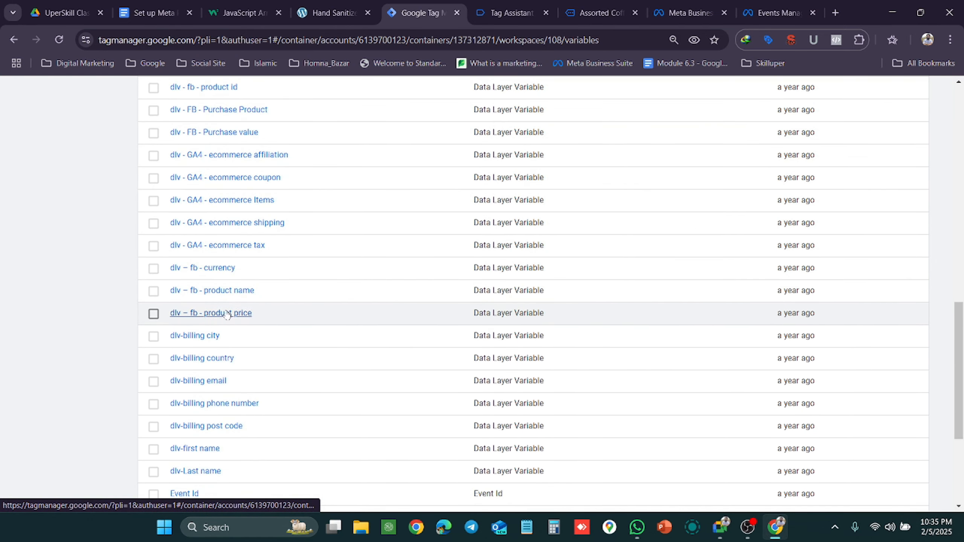
Recheck the dlv - fb product and currency entries among the user-defined variables and return to the Built-In Variables list.
scroll(213, 308, down, 5)
scroll(226, 312, up, 12)
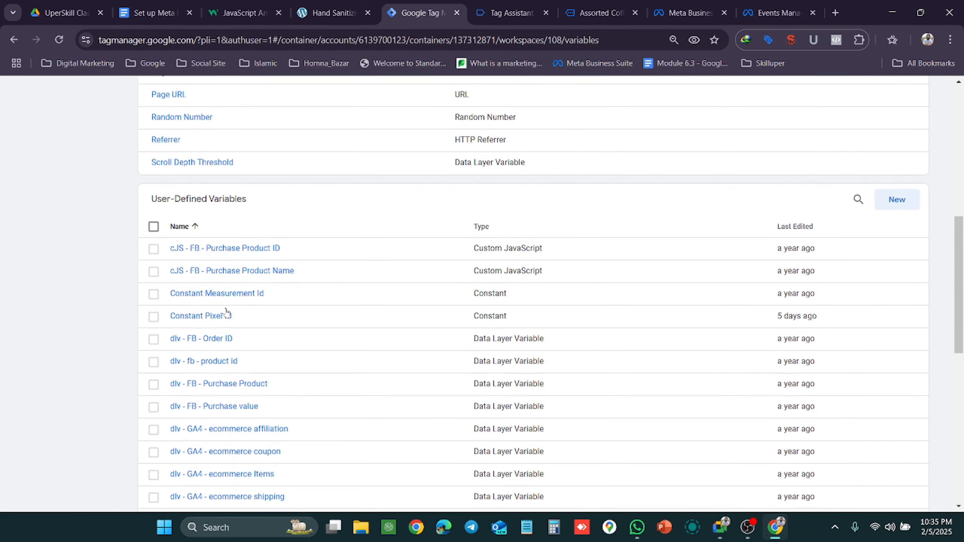
scroll(227, 303, down, 7)
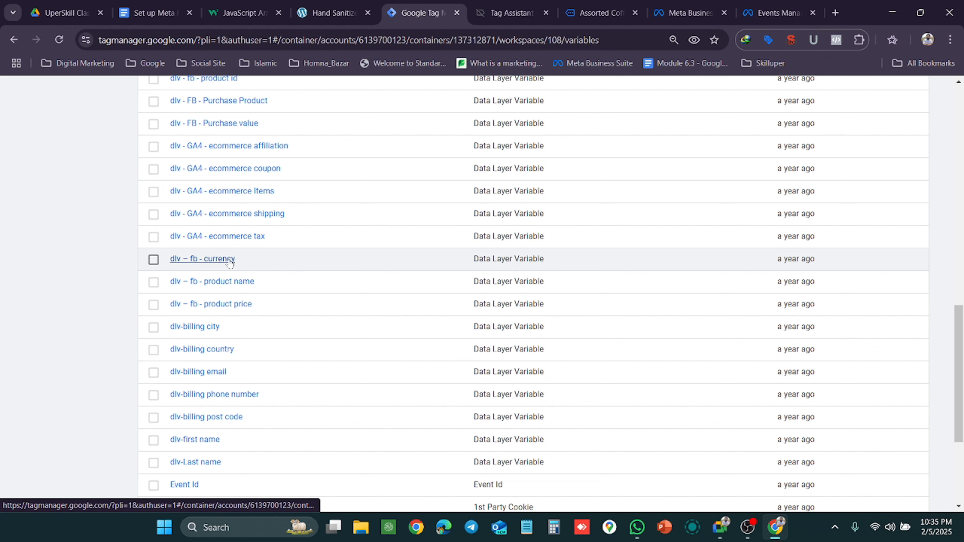
scroll(229, 262, up, 3)
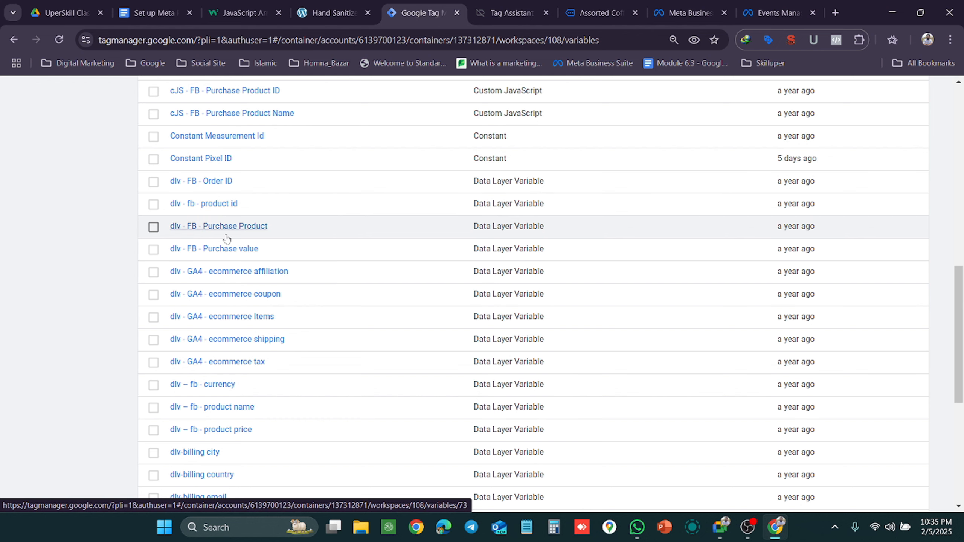
scroll(227, 239, up, 5)
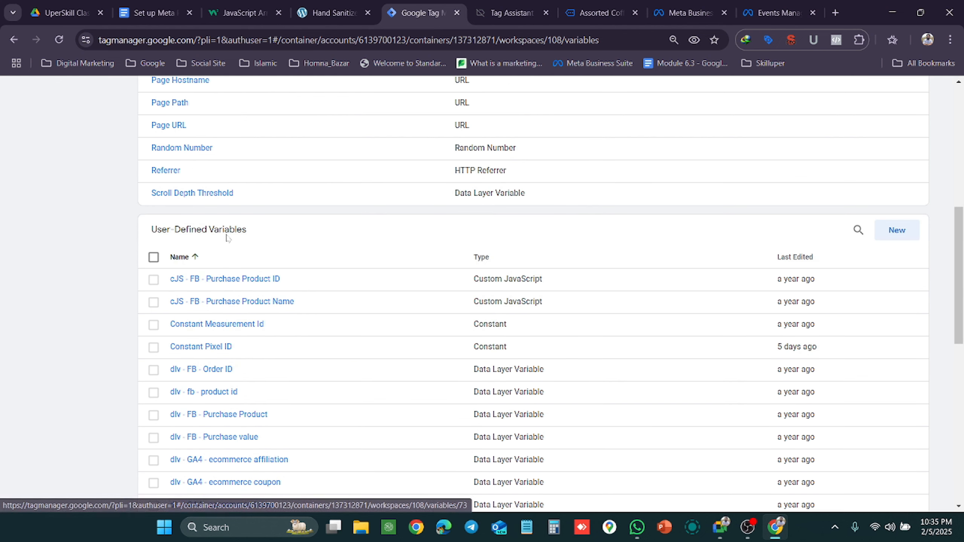
scroll(227, 239, up, 6)
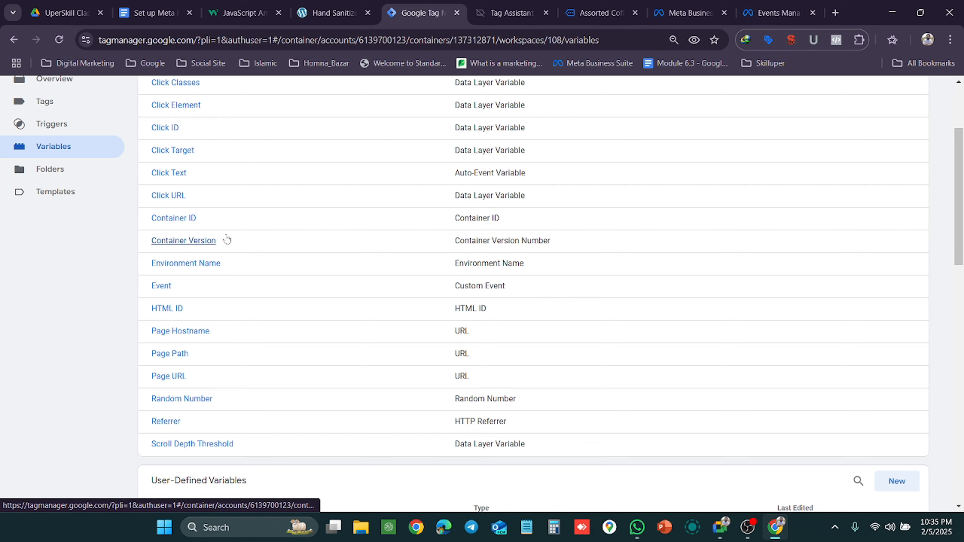
scroll(227, 239, up, 3)
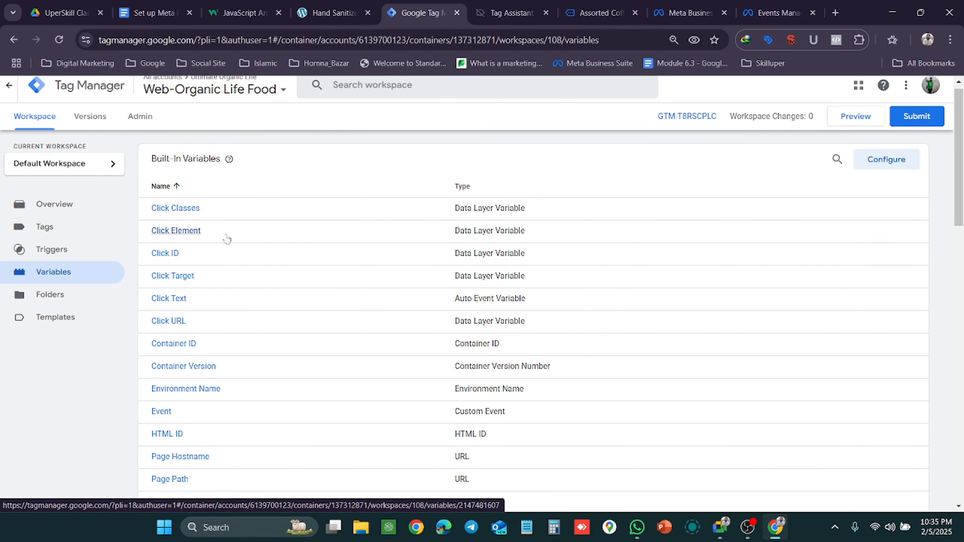
Close the W3Schools JavaScript arrays page and return to the Google Tag Manager variables.
click(254, 10)
click(277, 13)
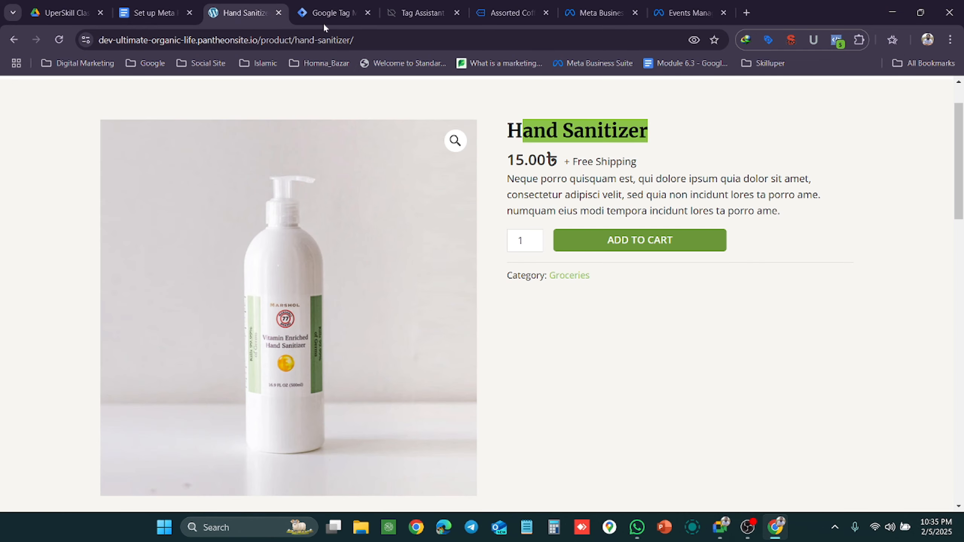
click(323, 12)
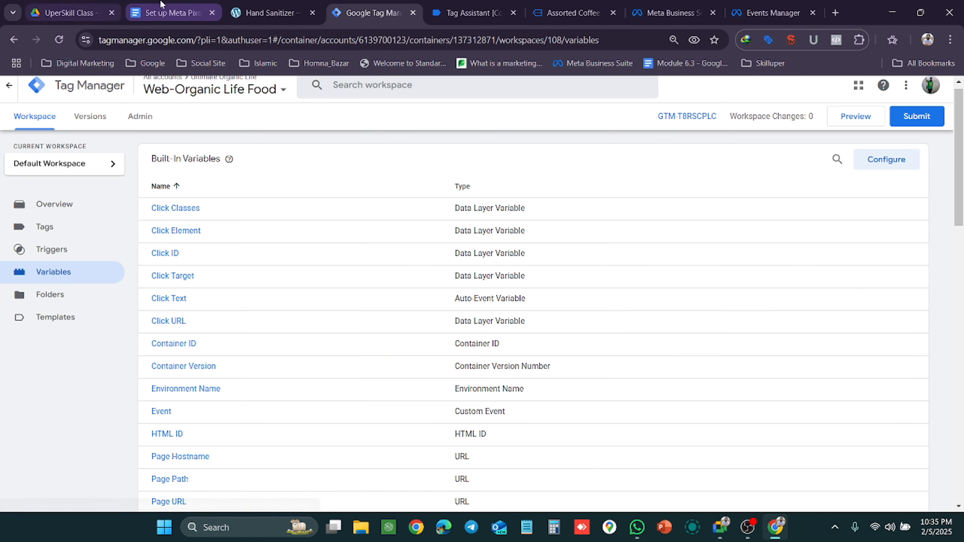
Review the Meta Pixel document's dlv - fb variable paths, its new-variable instructions and the ecommerce.items.0.price explanation.
click(153, 12)
scroll(402, 297, down, 10)
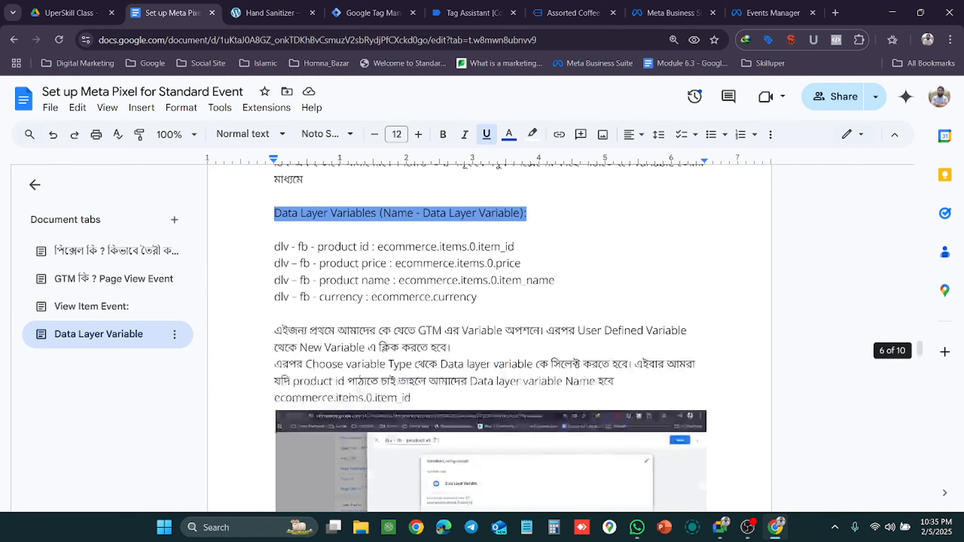
scroll(401, 297, up, 4)
scroll(489, 338, down, 2)
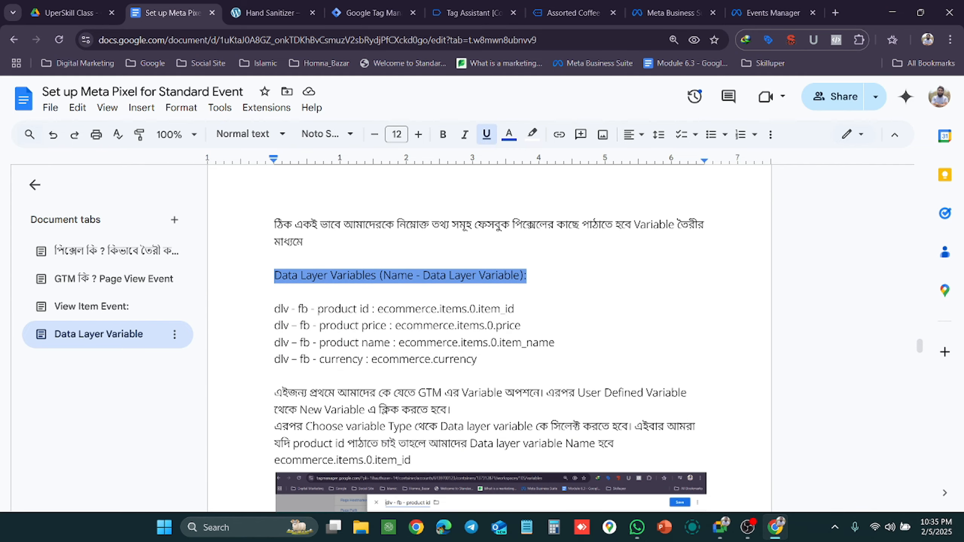
scroll(513, 381, down, 5)
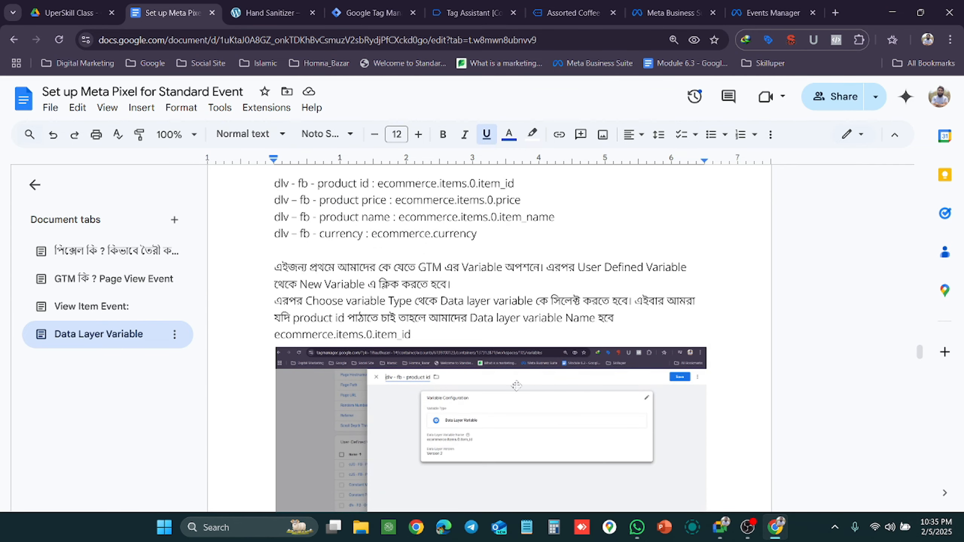
scroll(513, 382, up, 15)
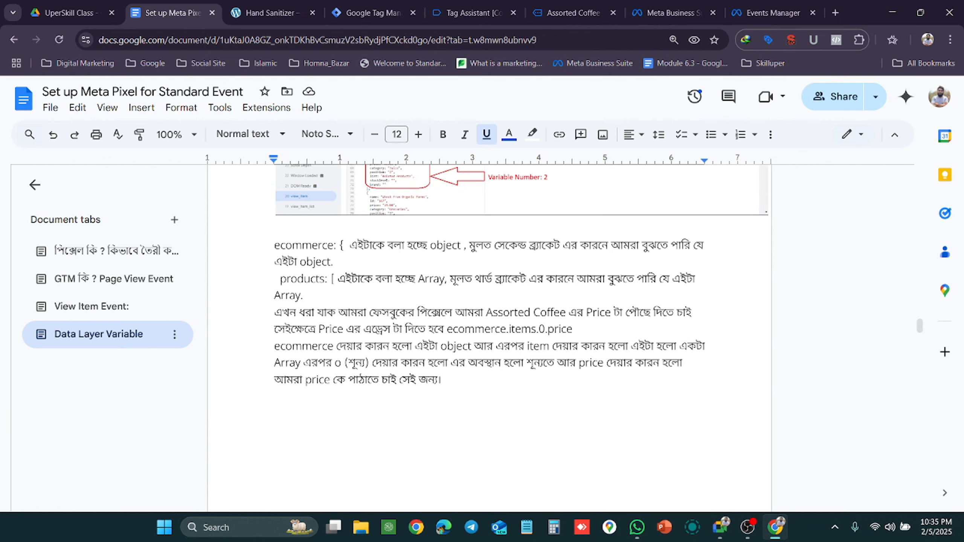
scroll(490, 338, down, 5)
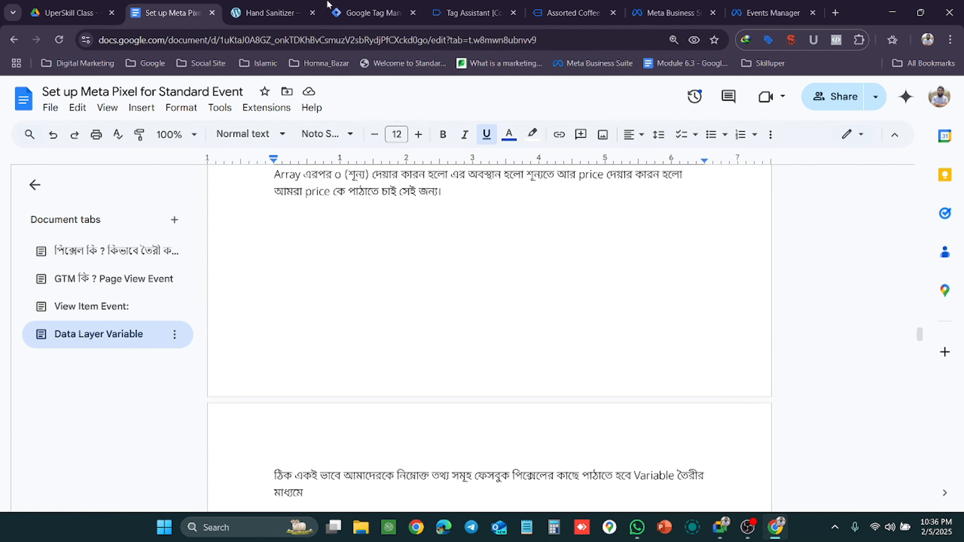
Switch to Google Tag Manager and compare the Built-In Variables section with the User-Defined Variables section.
click(368, 12)
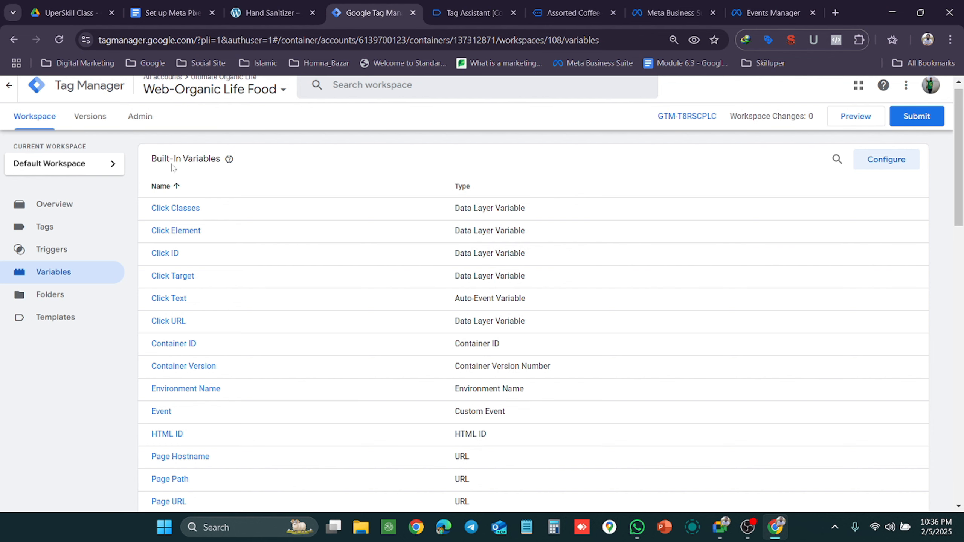
scroll(172, 168, down, 8)
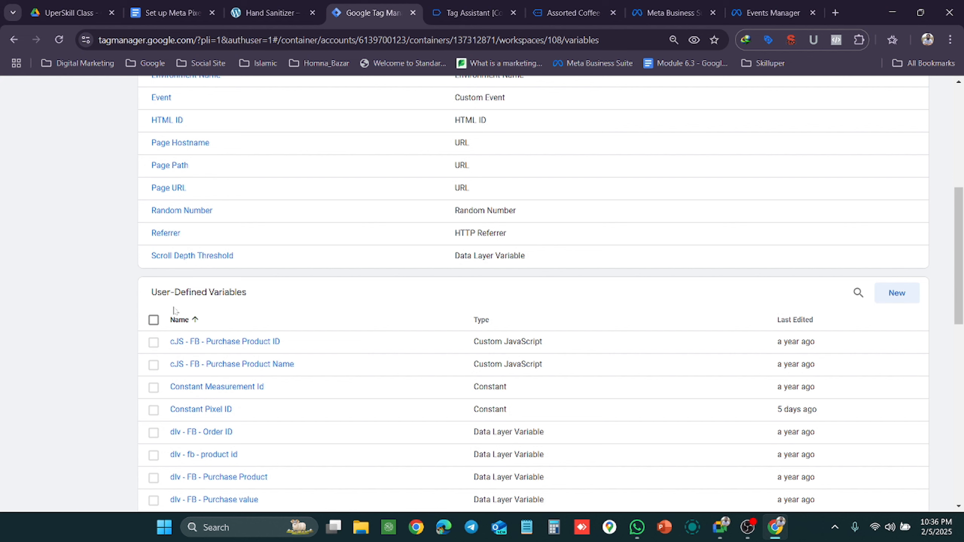
scroll(173, 309, up, 8)
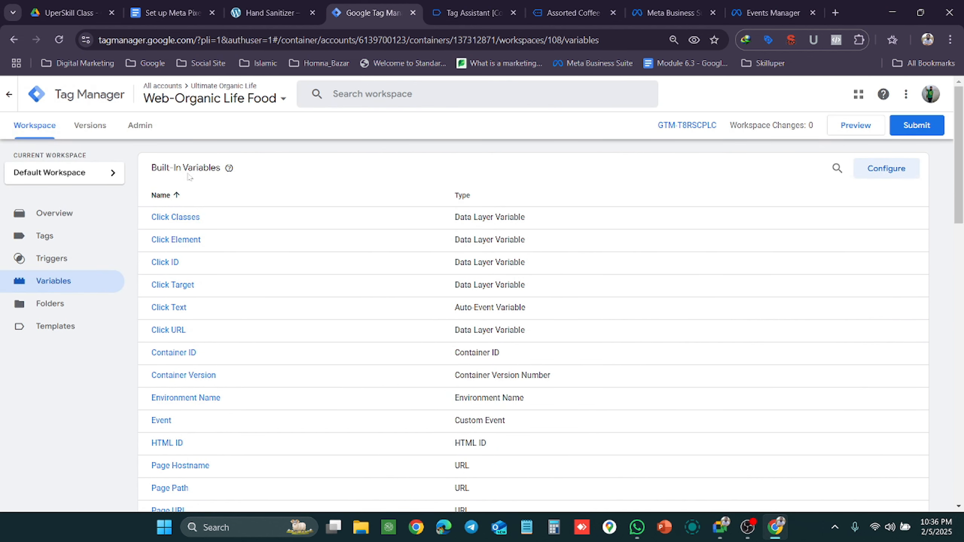
scroll(350, 264, down, 1)
scroll(349, 264, down, 2)
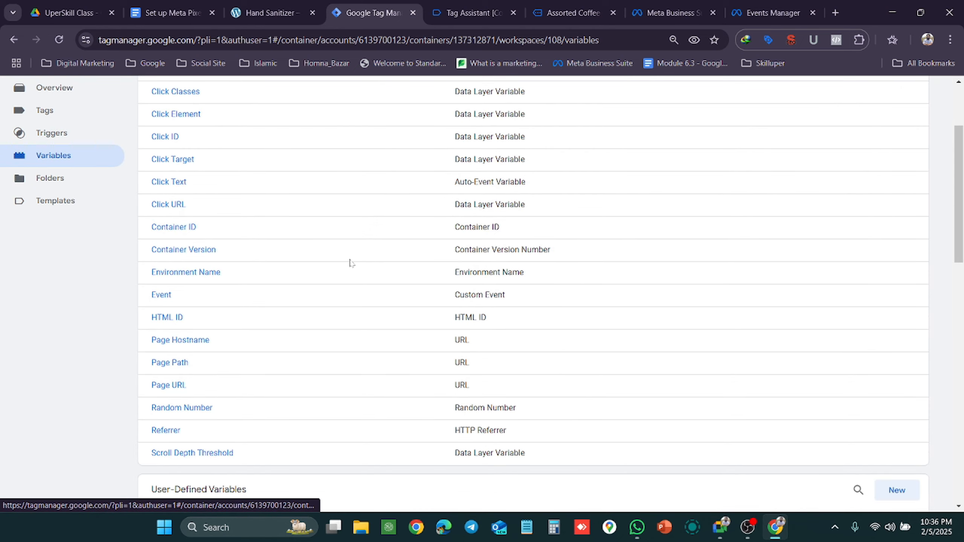
scroll(349, 262, up, 3)
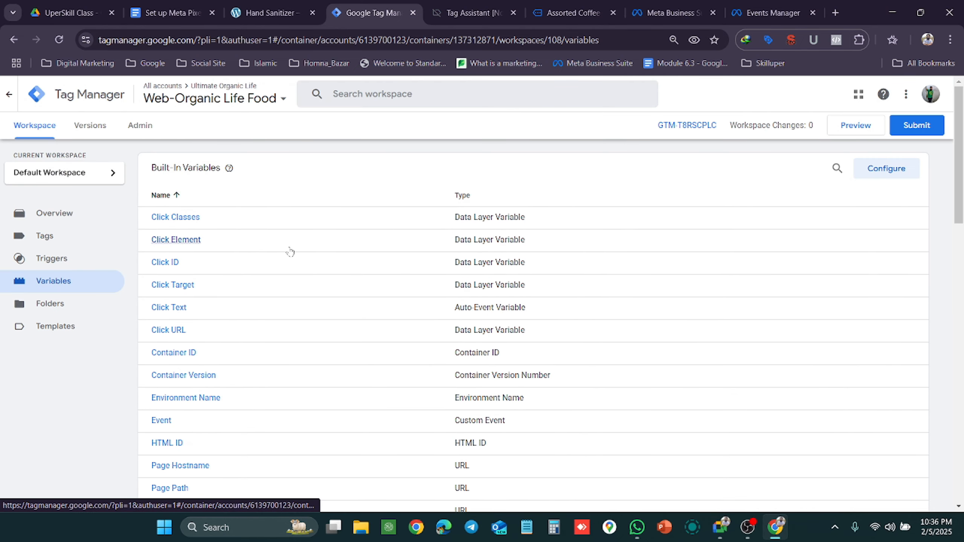
Start a new user-defined variable and set its type to Data Layer Variable.
scroll(299, 247, down, 7)
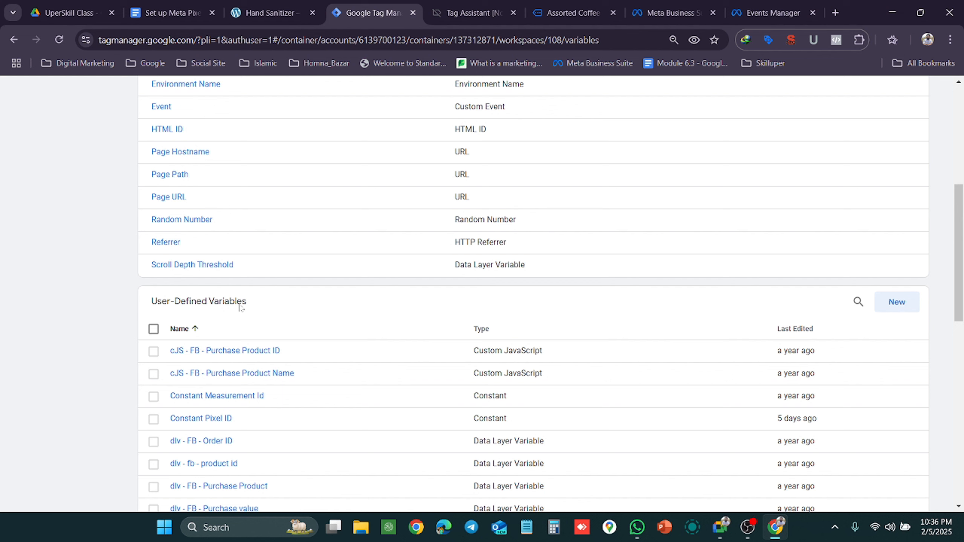
scroll(719, 331, down, 3)
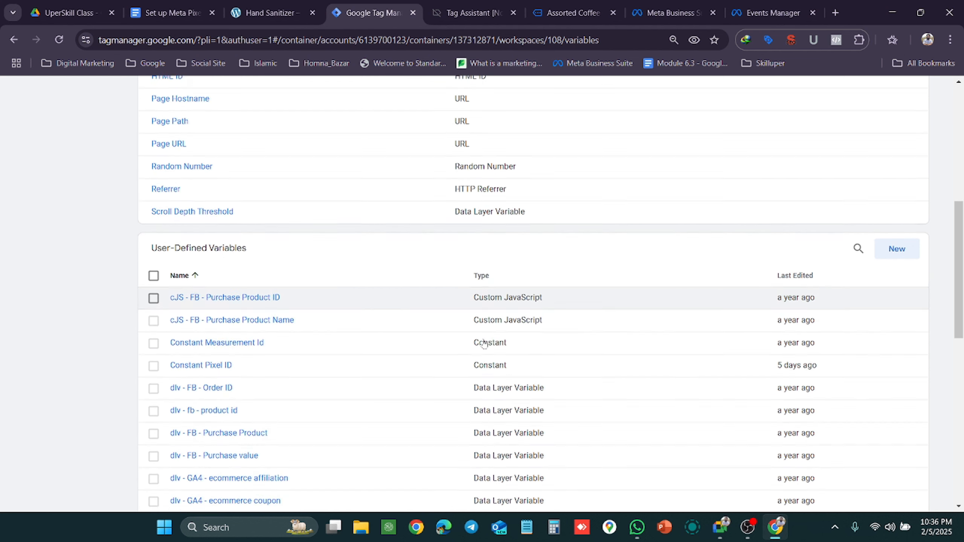
click(888, 182)
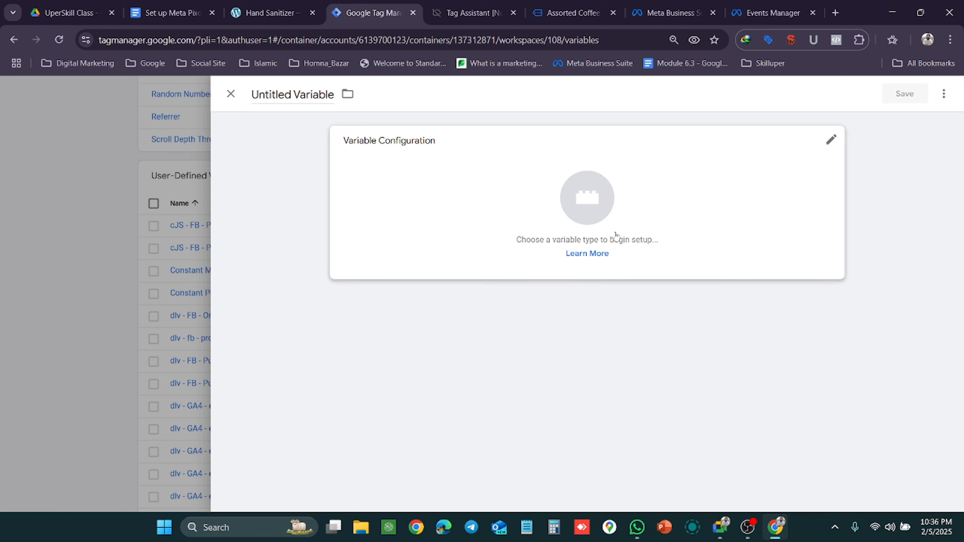
click(576, 199)
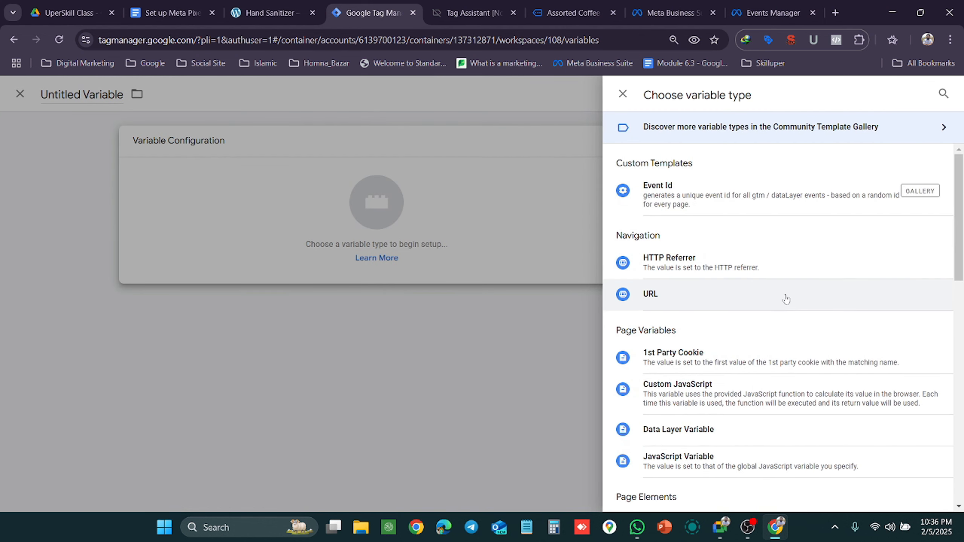
scroll(785, 299, down, 2)
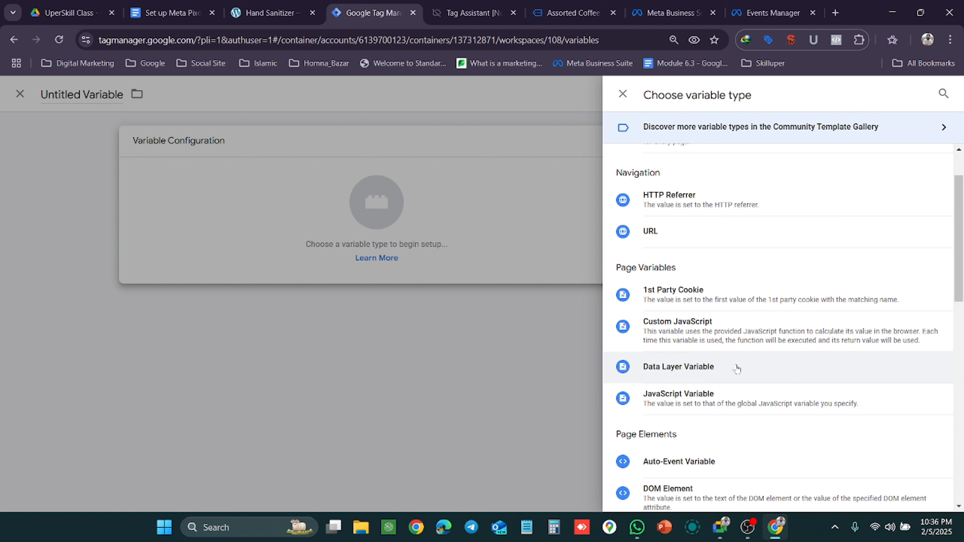
click(695, 370)
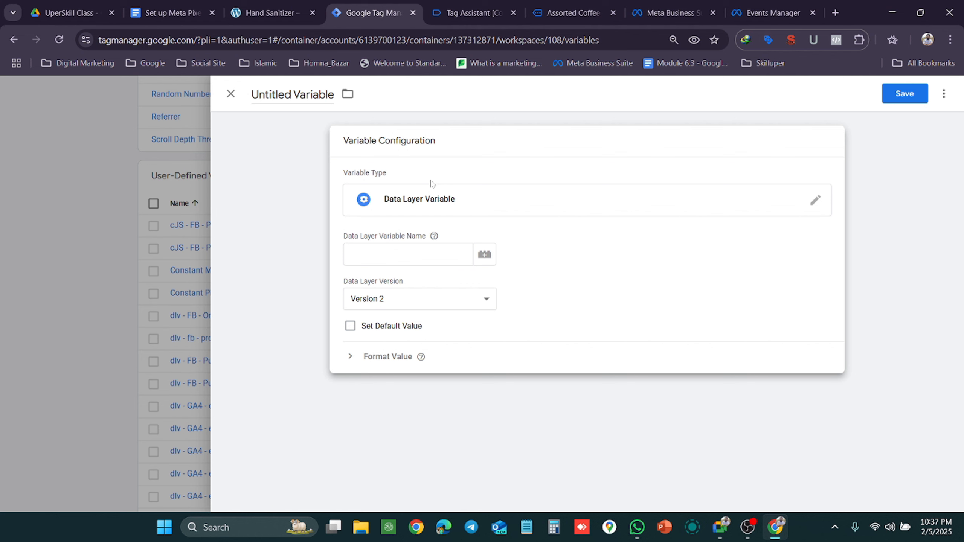
Switch to Tag Assistant and examine the products, impressions, currency and items entries in the view_item event's ecommerce object.
click(553, 4)
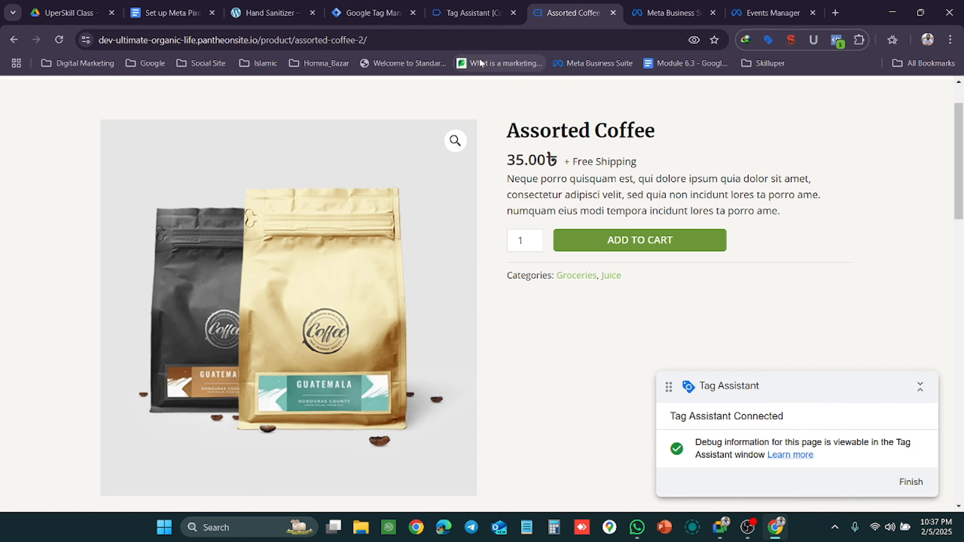
click(470, 12)
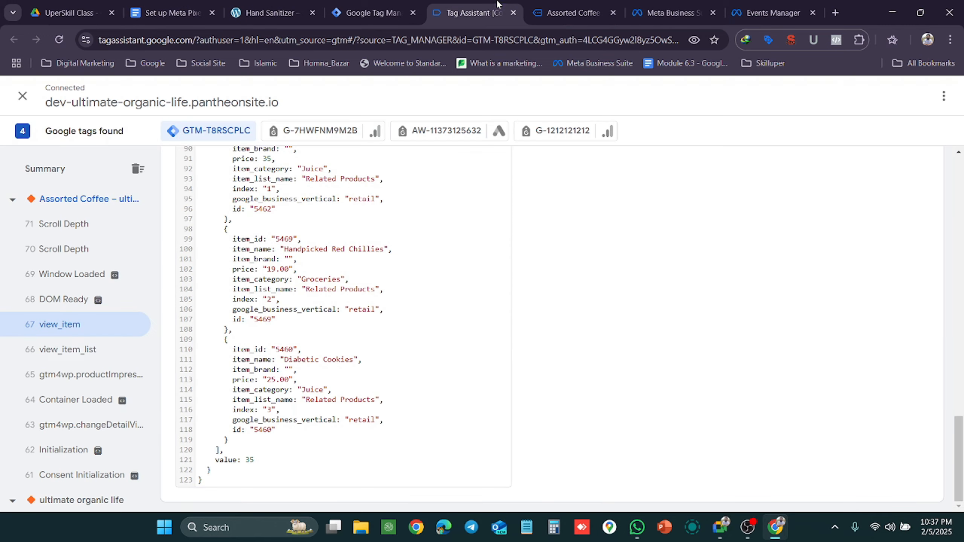
scroll(342, 326, up, 2)
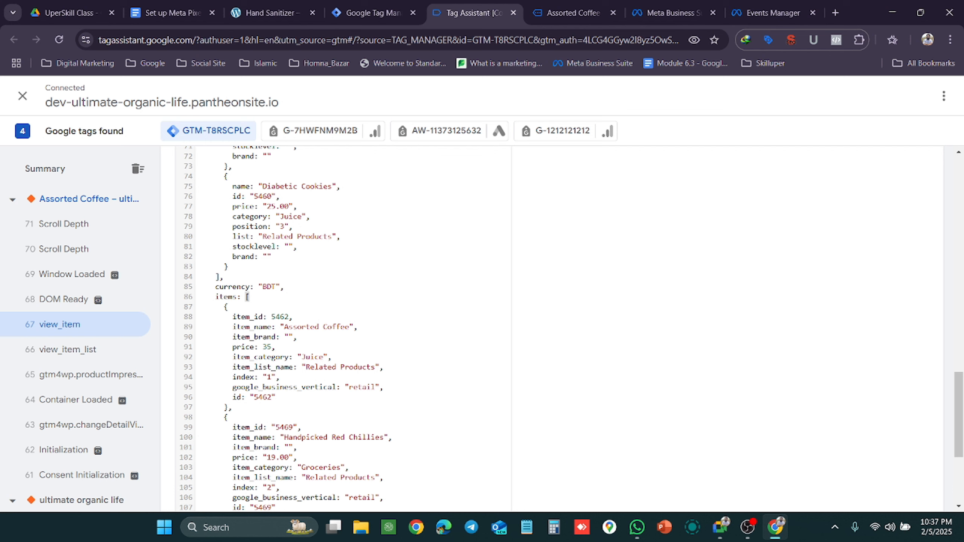
scroll(343, 328, up, 6)
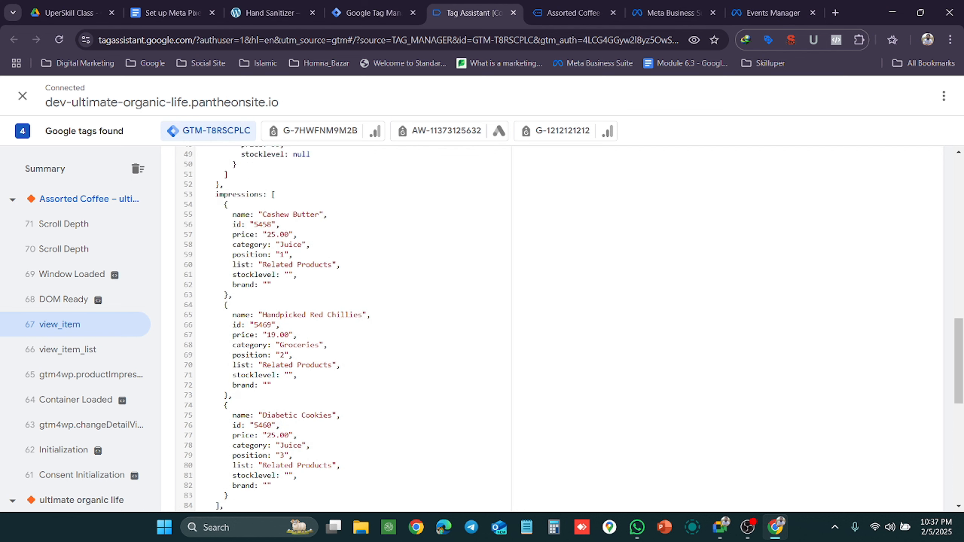
scroll(344, 328, up, 3)
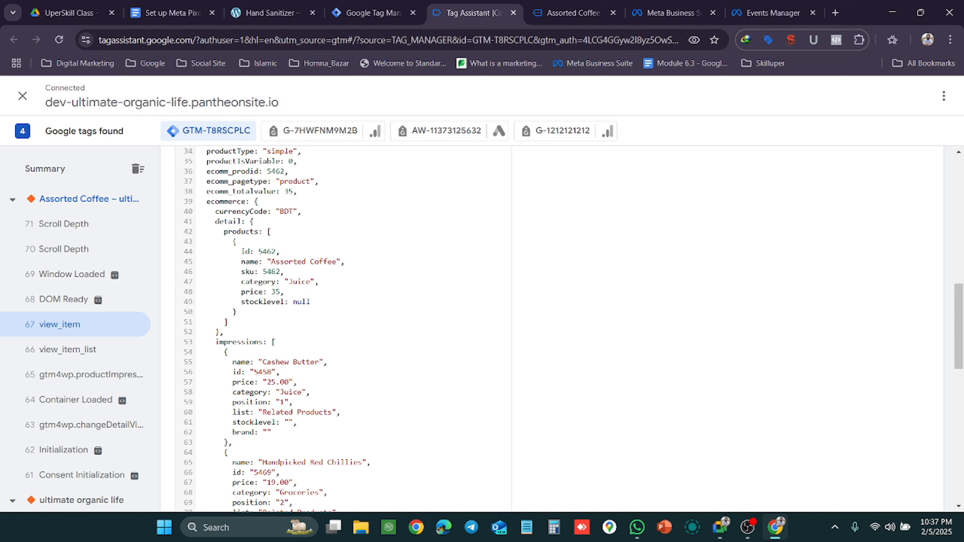
scroll(344, 329, down, 10)
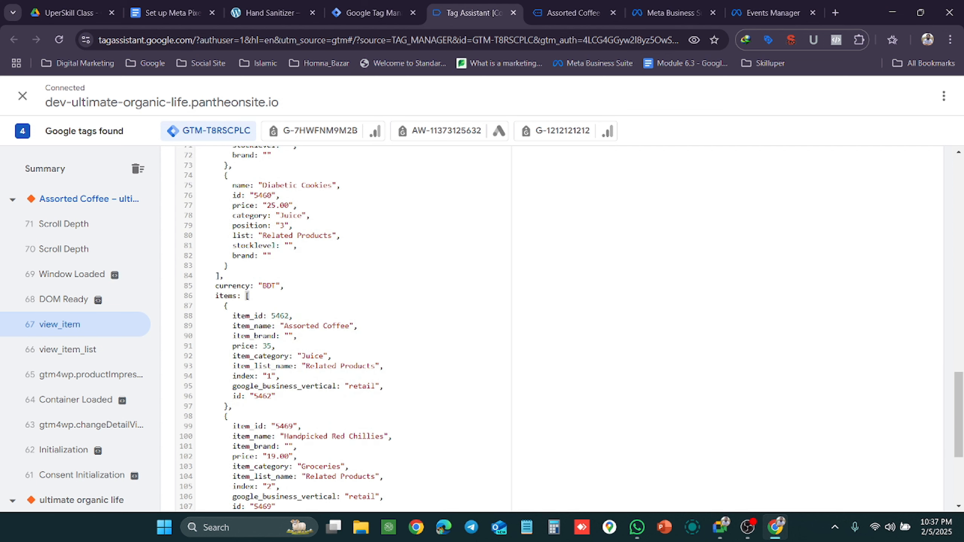
Highlight the view_item items array through the end of ecommerce, and highlight again from the currency line to the value line.
drag(247, 234, 211, 495)
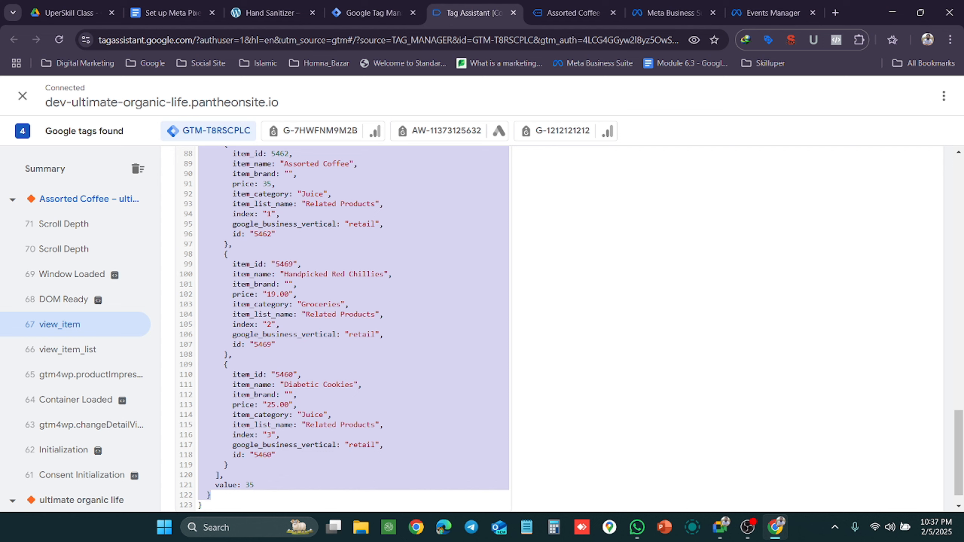
scroll(352, 329, up, 5)
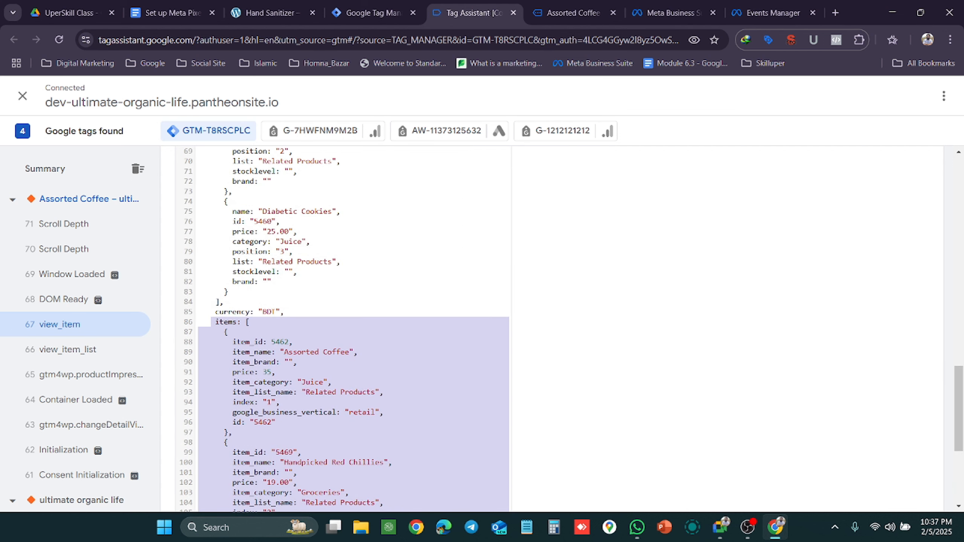
scroll(353, 328, down, 5)
scroll(353, 328, up, 3)
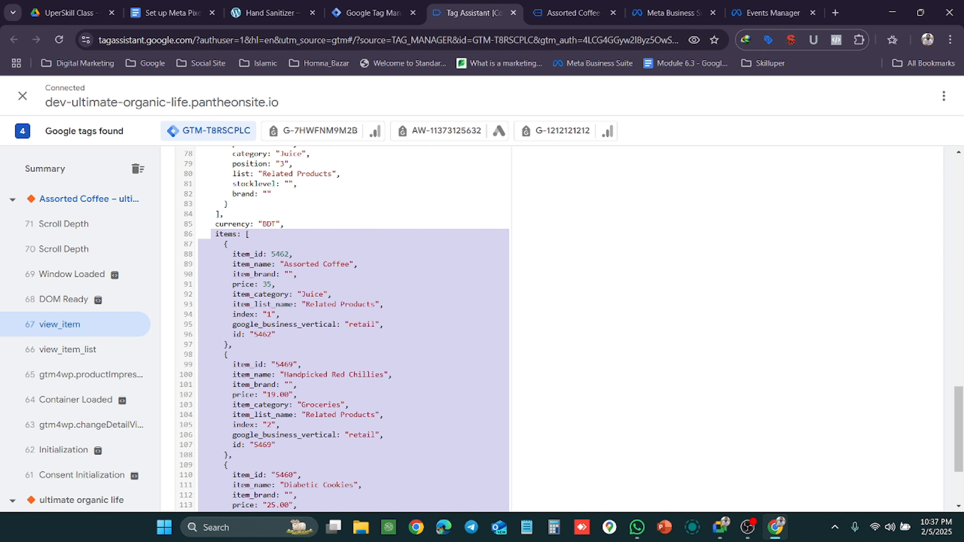
click(212, 224)
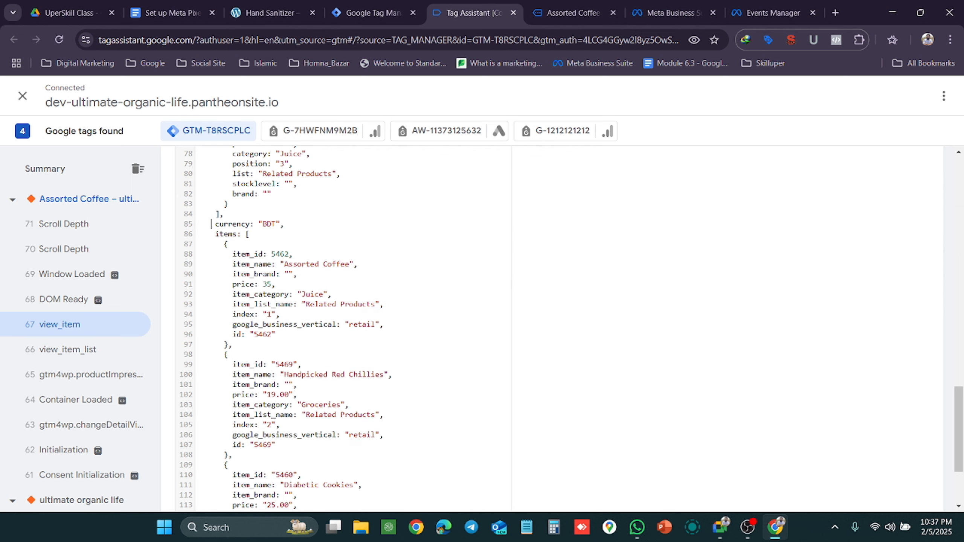
drag(211, 224, 203, 507)
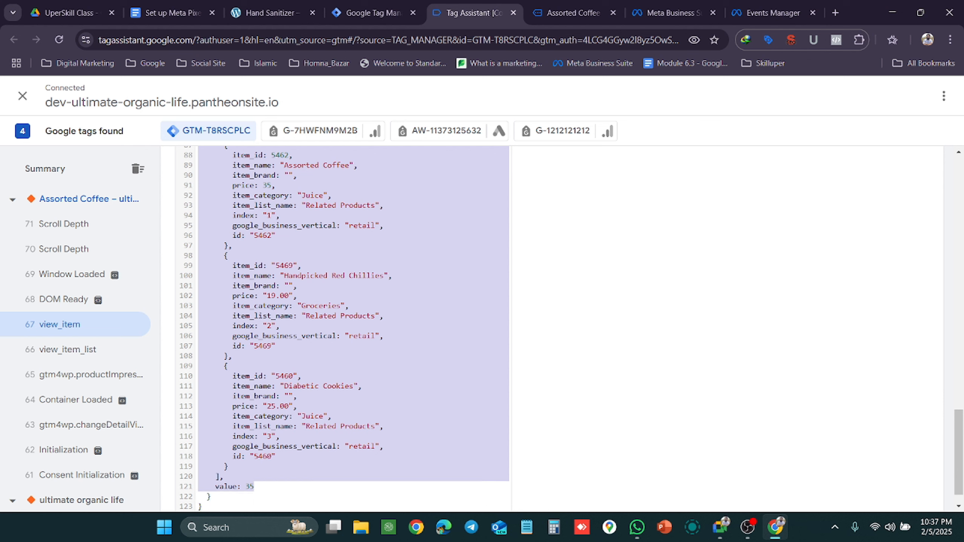
Examine the view_item event's ecommerce object from the value line back through items, currency and impressions to detail products.
scroll(201, 506, up, 3)
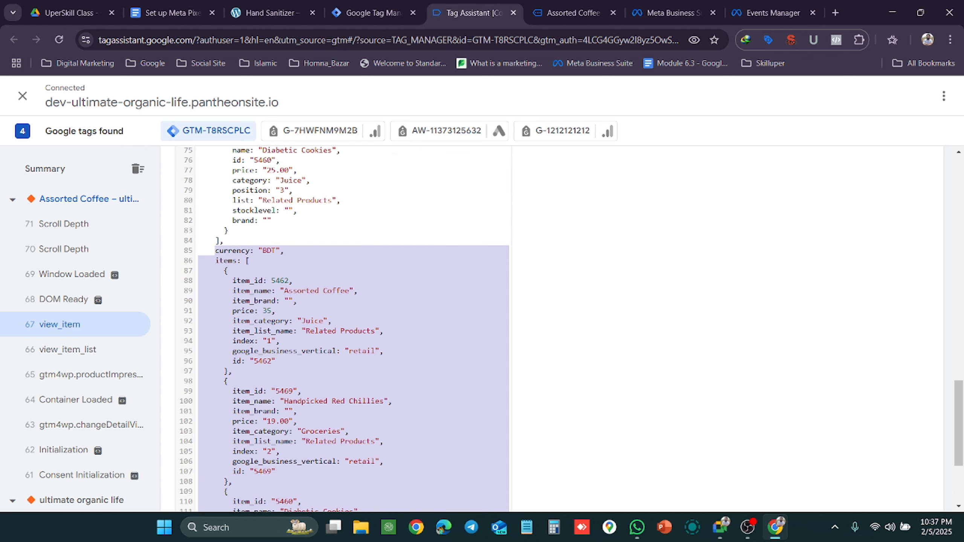
scroll(353, 326, down, 3)
scroll(353, 328, up, 6)
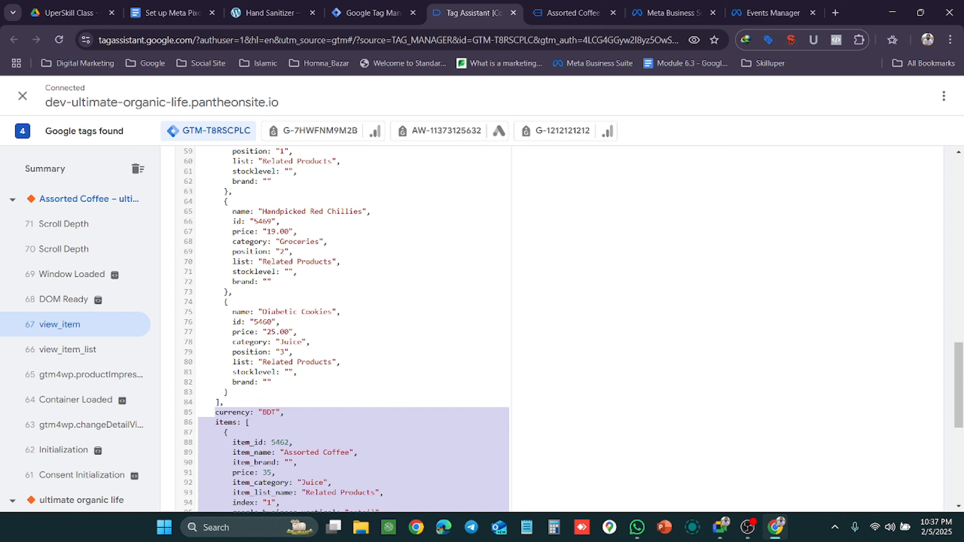
scroll(353, 326, down, 5)
scroll(353, 326, up, 6)
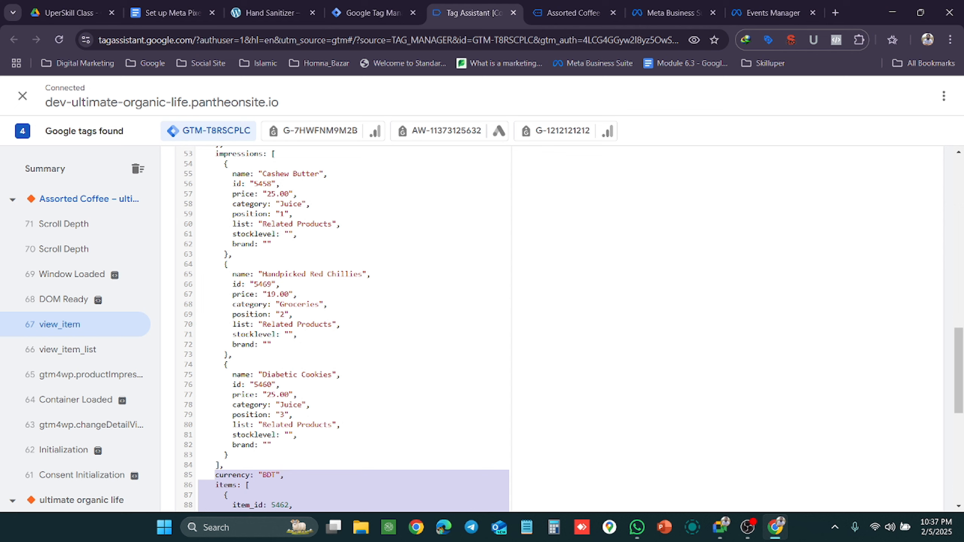
scroll(353, 327, up, 2)
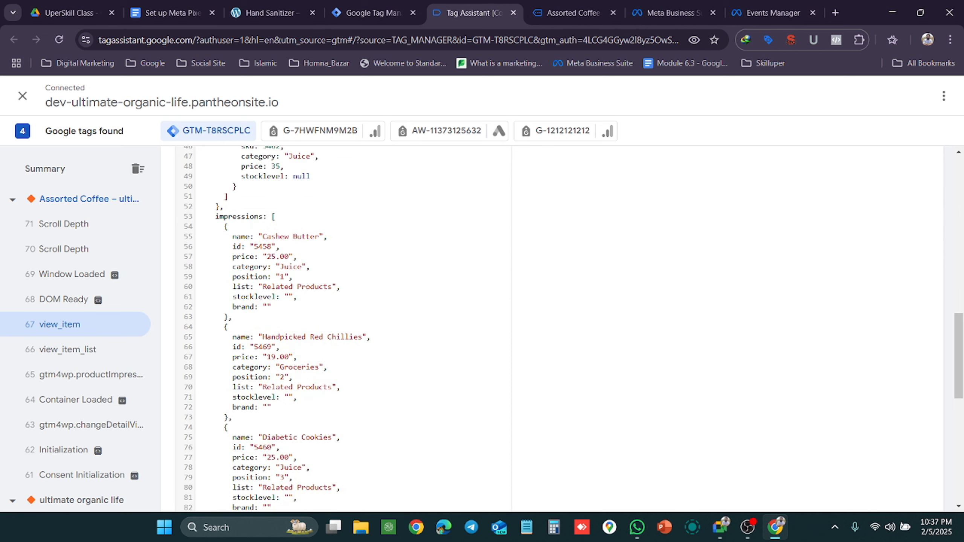
scroll(352, 326, up, 8)
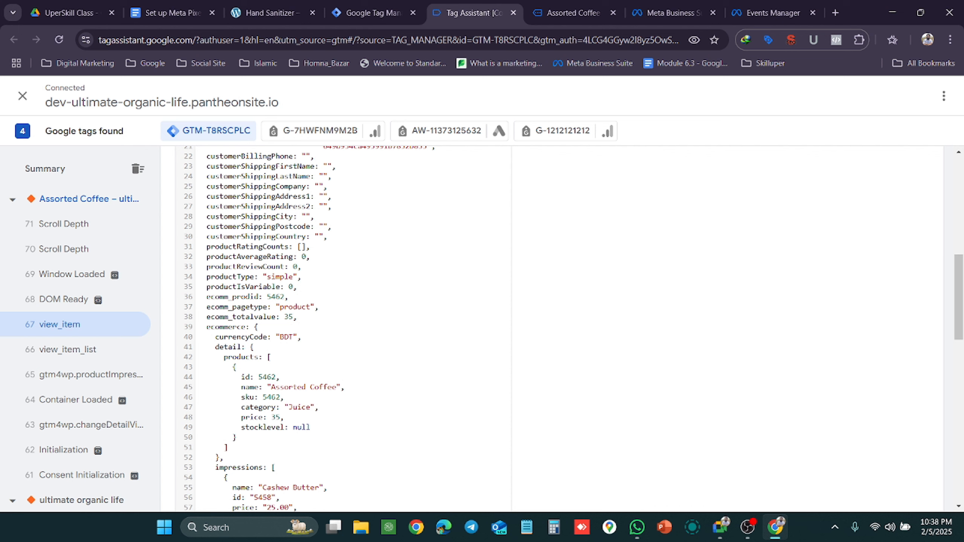
Switch to the Set up Meta Pixel document, review the Data Layer Variable notes, and highlight content_name in the ViewContent parameters table.
click(171, 12)
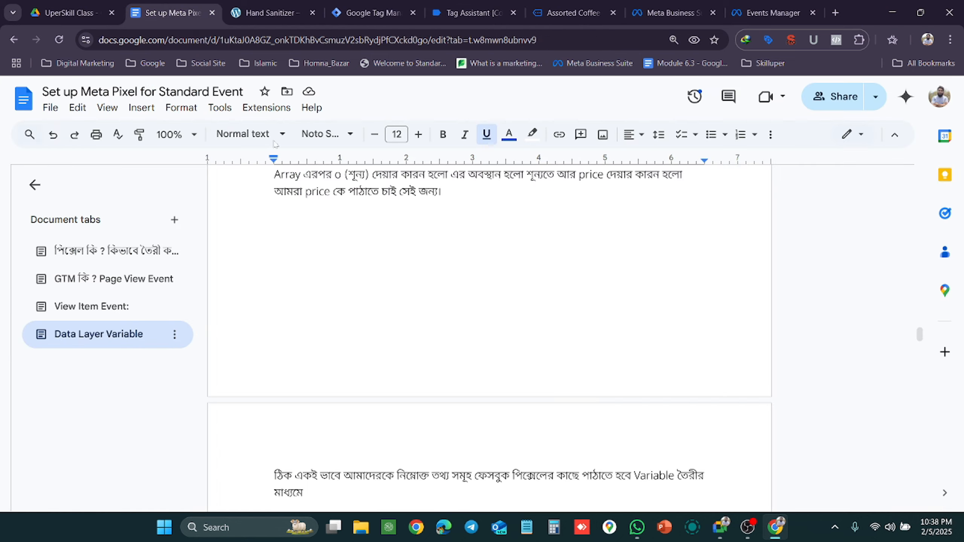
scroll(489, 341, down, 5)
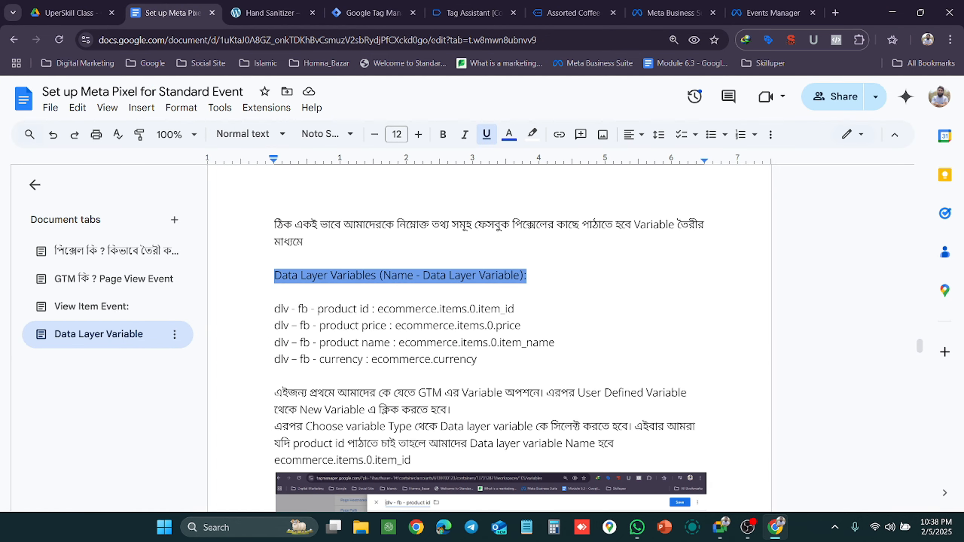
scroll(490, 338, up, 10)
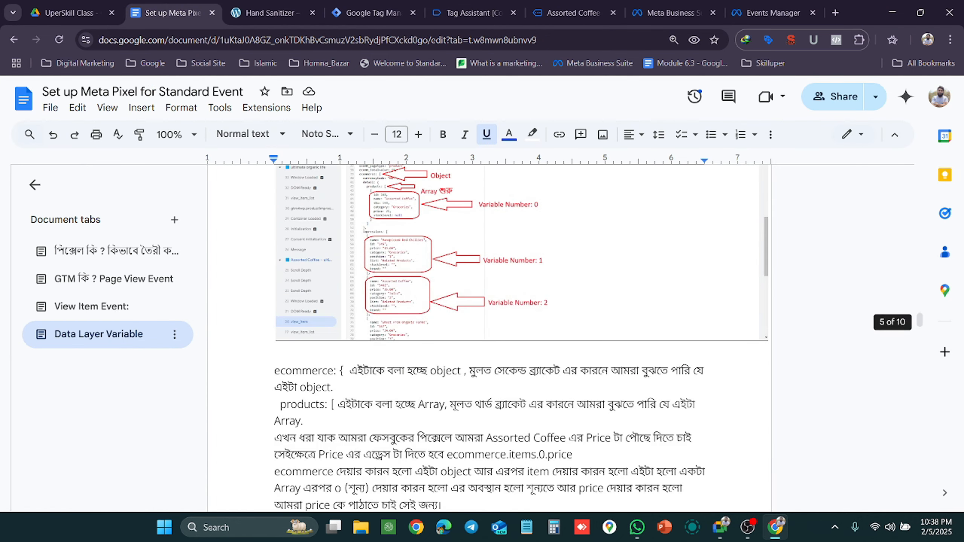
scroll(475, 377, up, 2)
scroll(475, 377, up, 10)
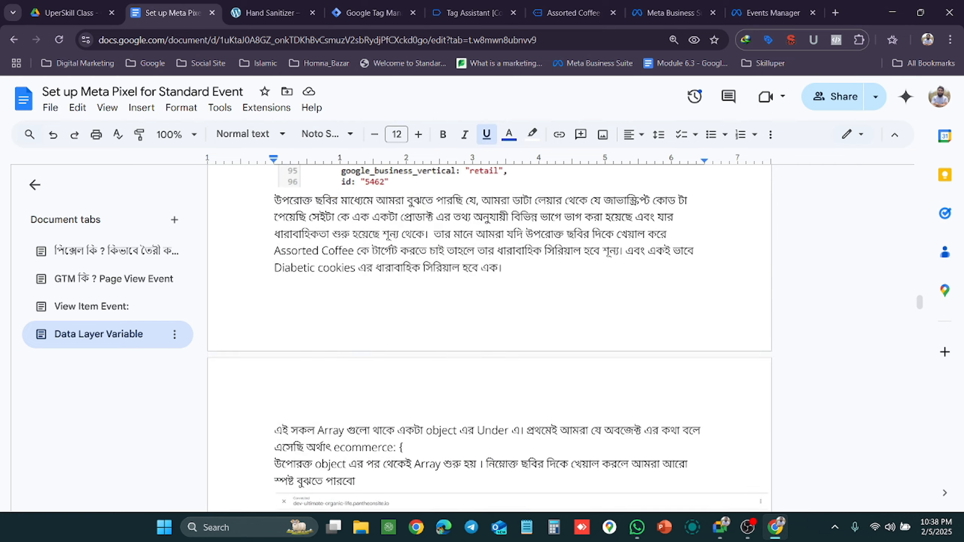
scroll(476, 378, down, 13)
scroll(475, 377, down, 10)
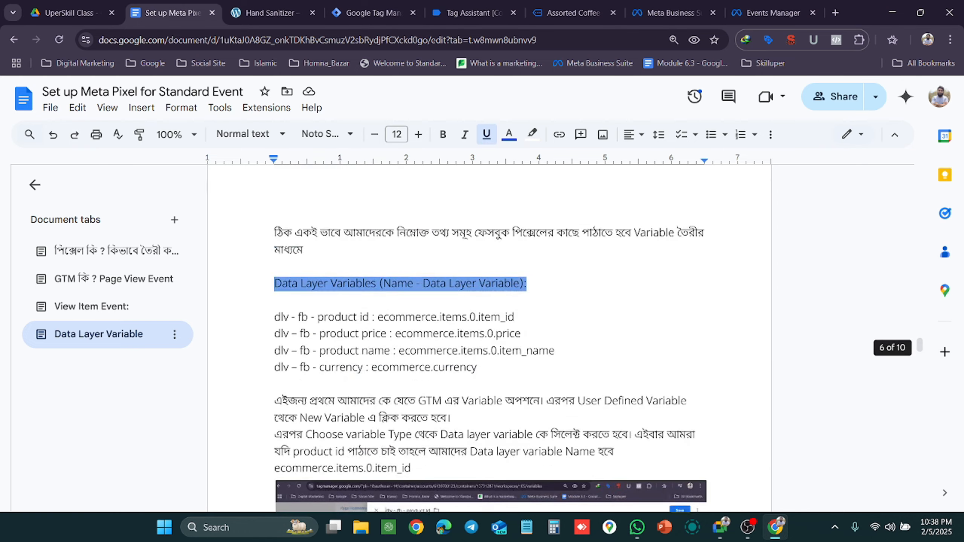
scroll(490, 338, down, 8)
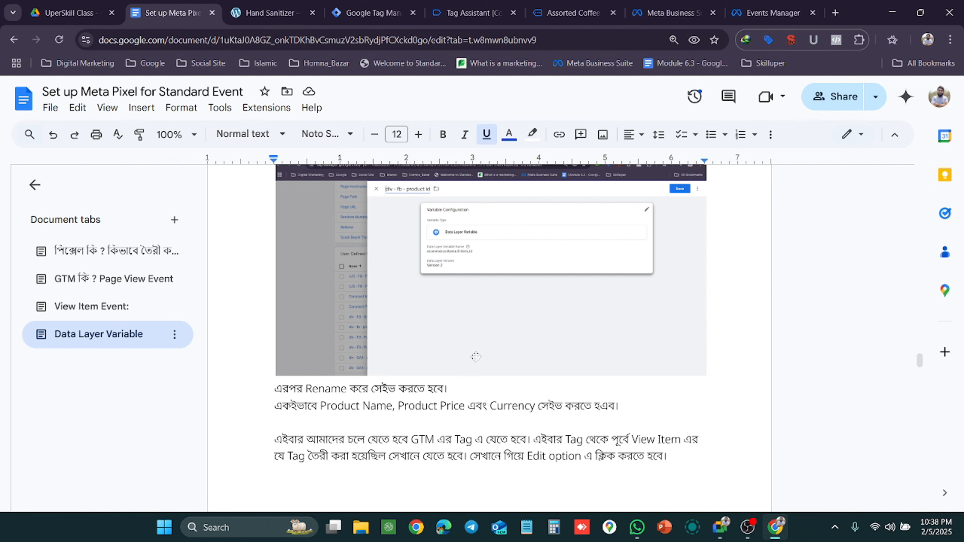
scroll(489, 338, down, 12)
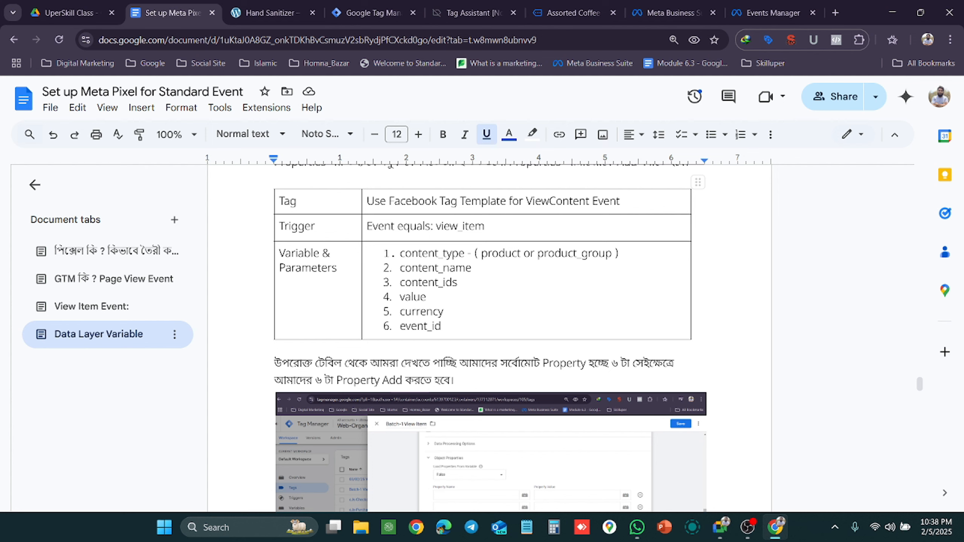
drag(471, 268, 399, 267)
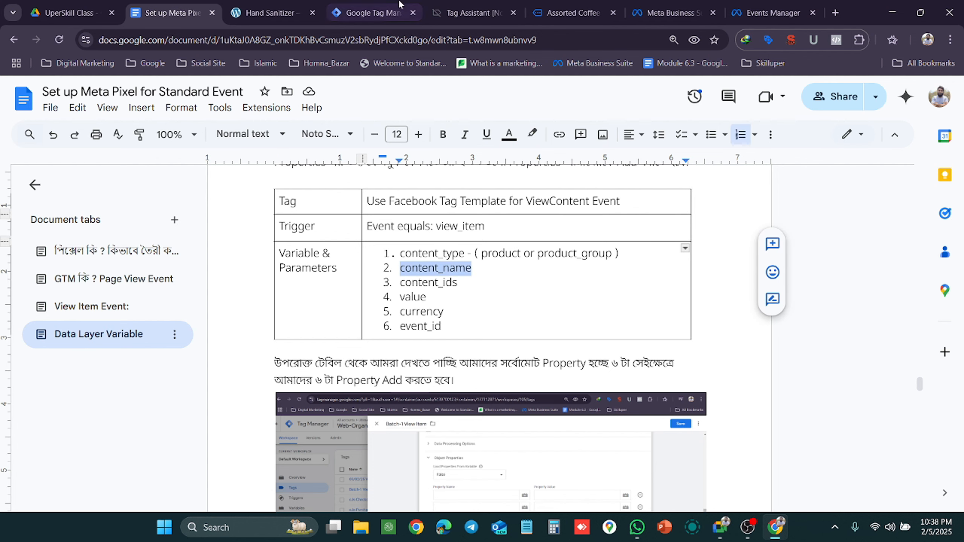
View the Assorted Coffee product page, and compare the products and items arrays of the view_item event in Tag Assistant.
click(408, 12)
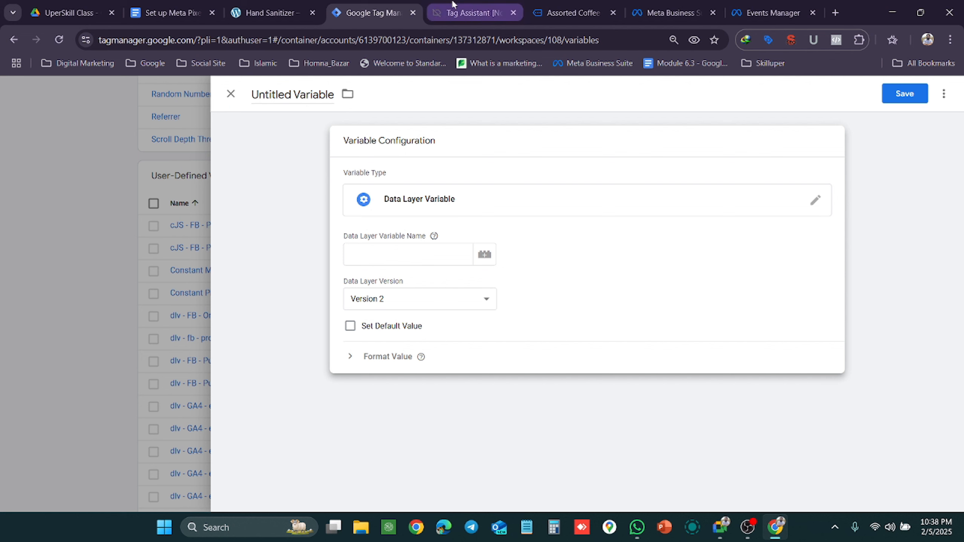
click(470, 12)
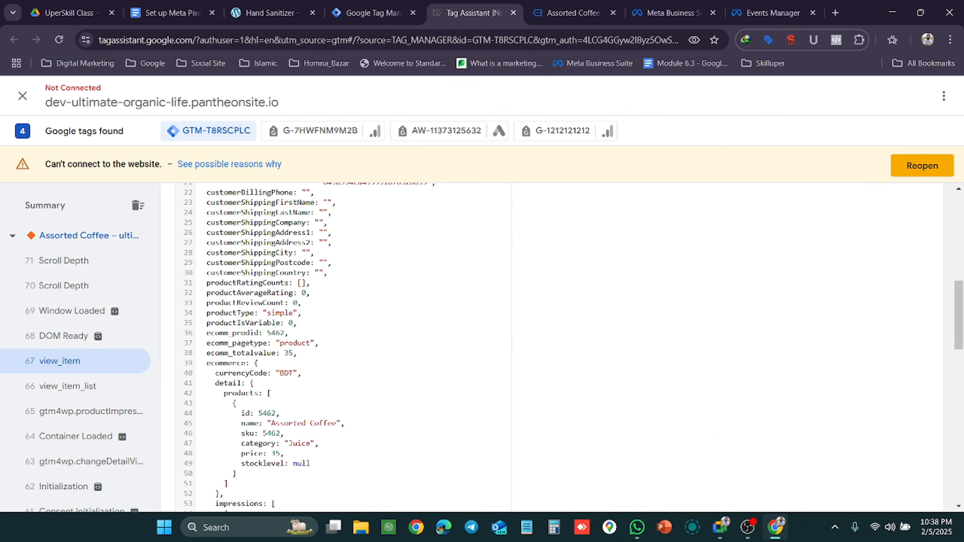
click(557, 4)
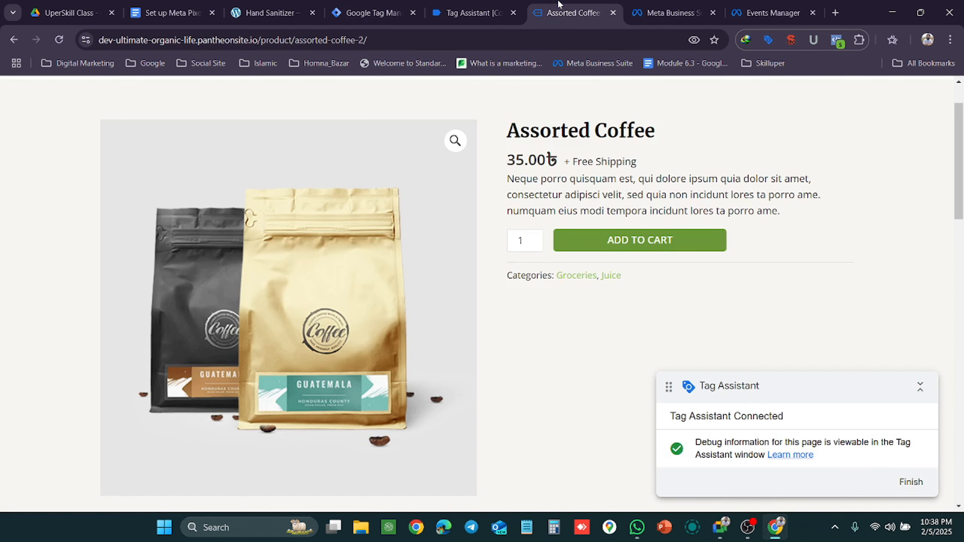
click(471, 12)
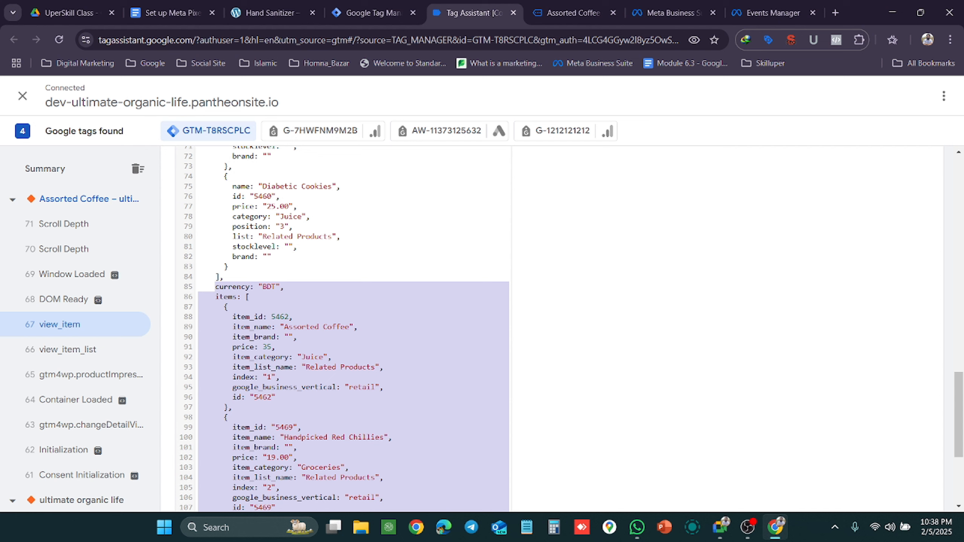
scroll(352, 329, up, 10)
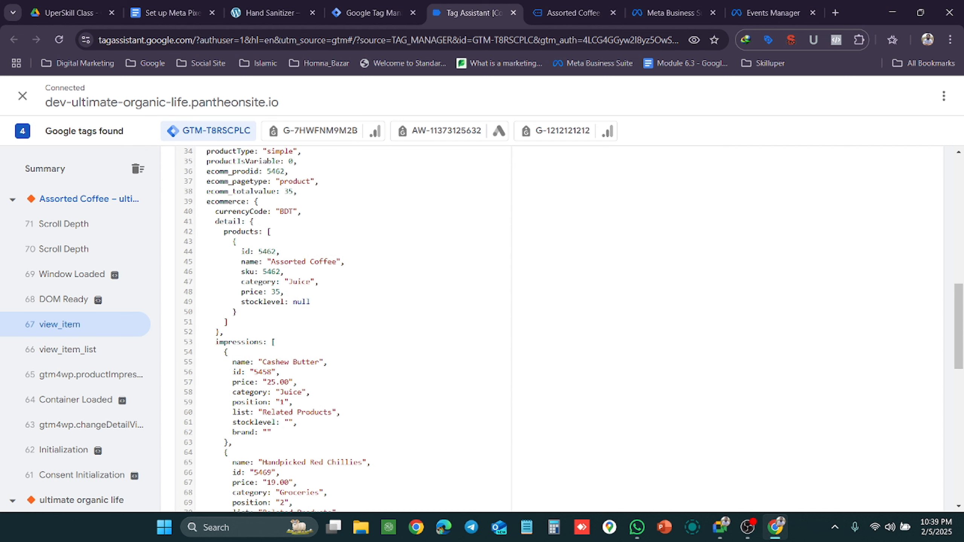
scroll(353, 329, up, 6)
scroll(353, 328, down, 18)
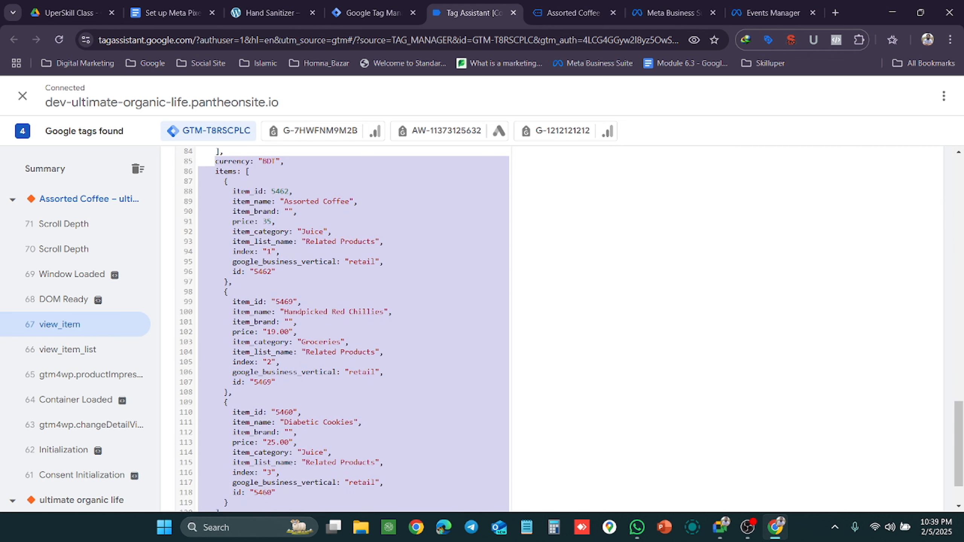
scroll(353, 329, up, 3)
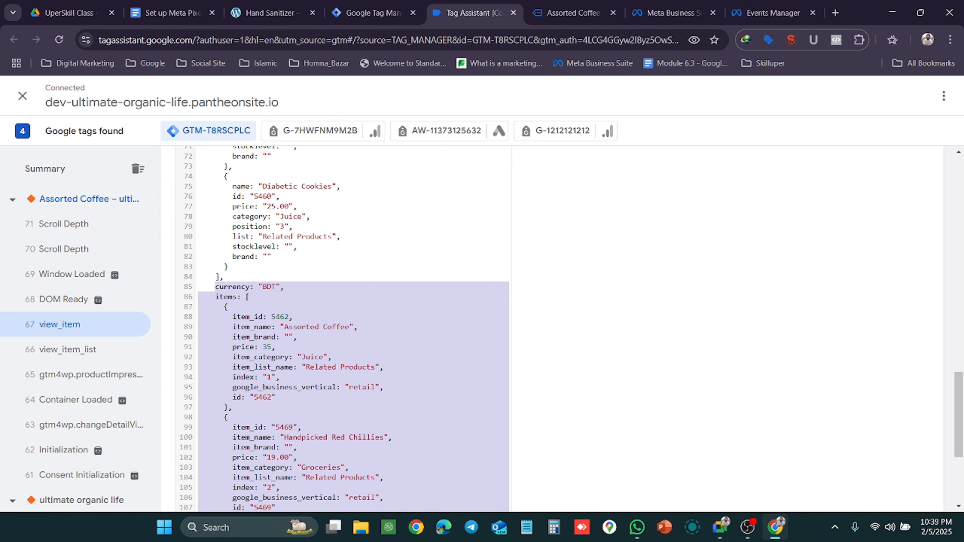
Check the Assorted Coffee product page again and return to Tag Assistant to examine the view_item event's impressions and detail products.
click(573, 13)
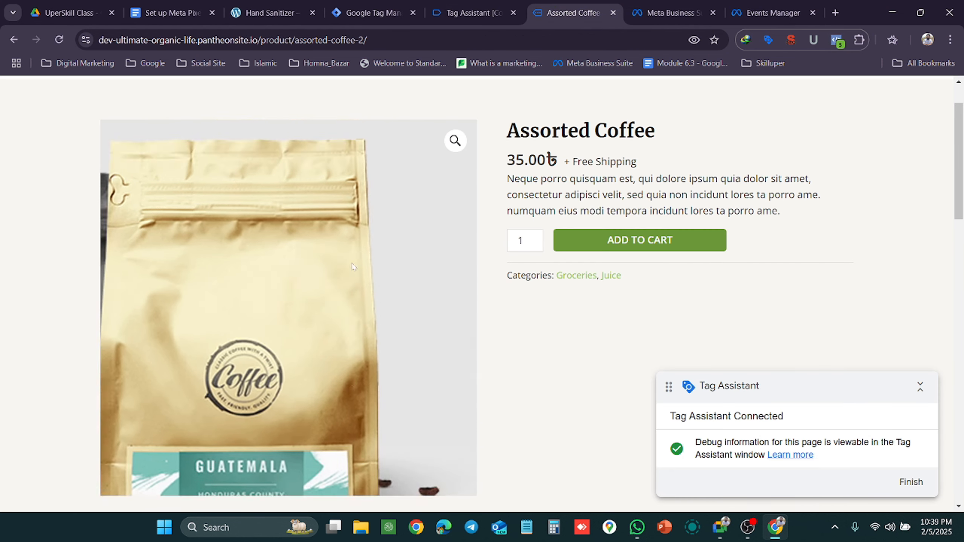
click(472, 12)
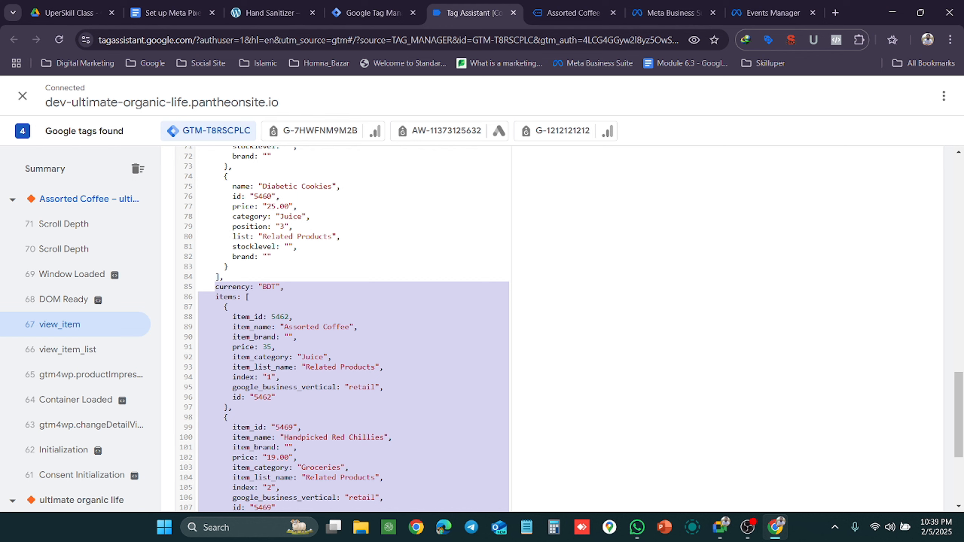
scroll(341, 329, up, 10)
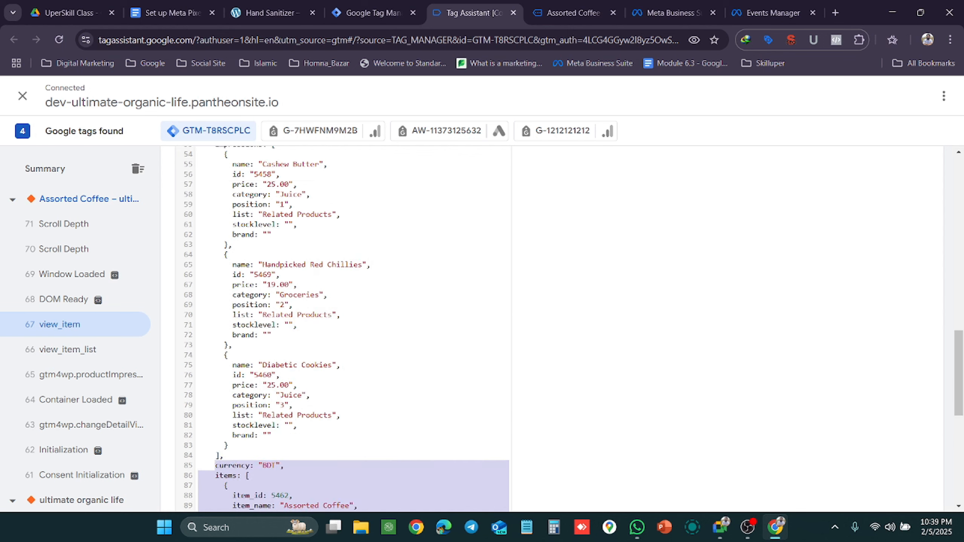
scroll(341, 328, up, 2)
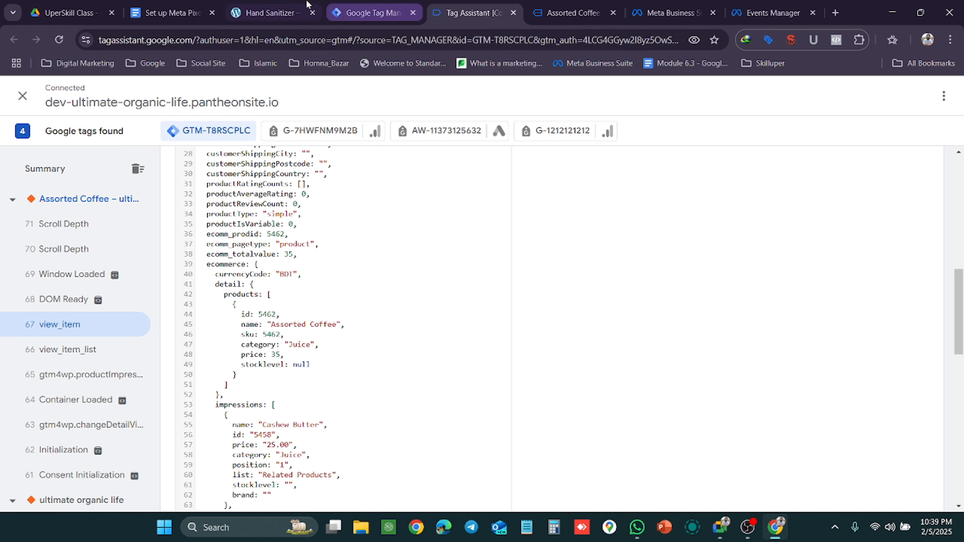
Switch to the Set up Meta Pixel document and review the AddToCart parameters table and the Data Layer Variables name list below it.
click(172, 12)
scroll(489, 338, down, 15)
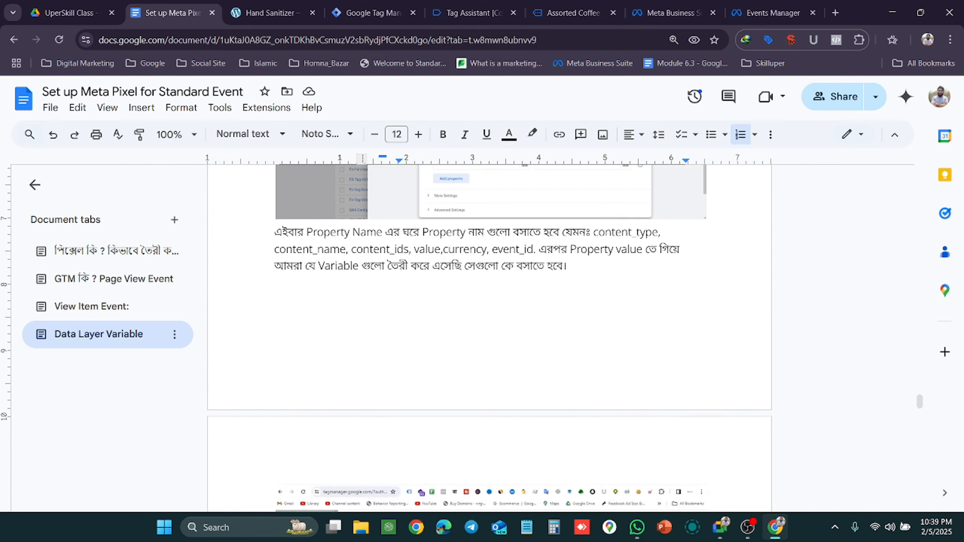
scroll(489, 338, down, 10)
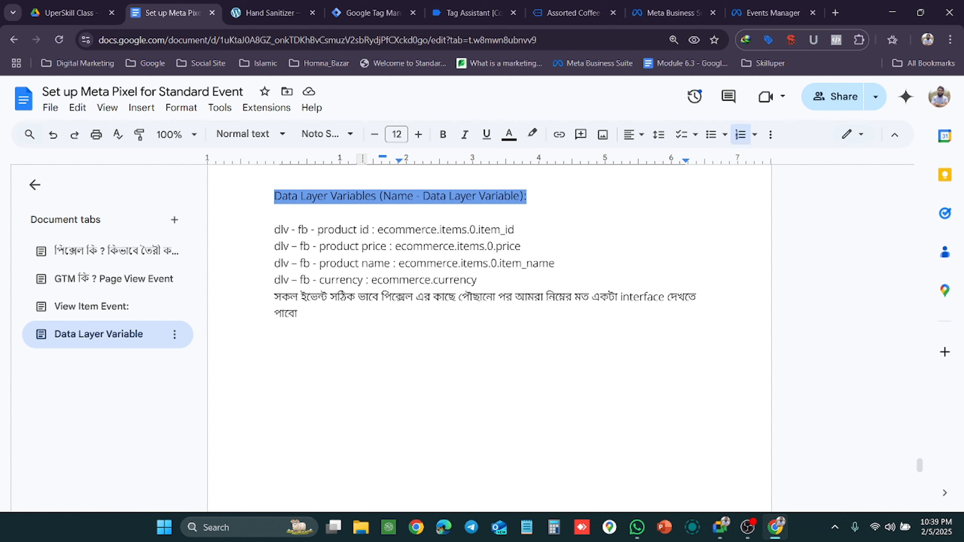
scroll(489, 337, up, 5)
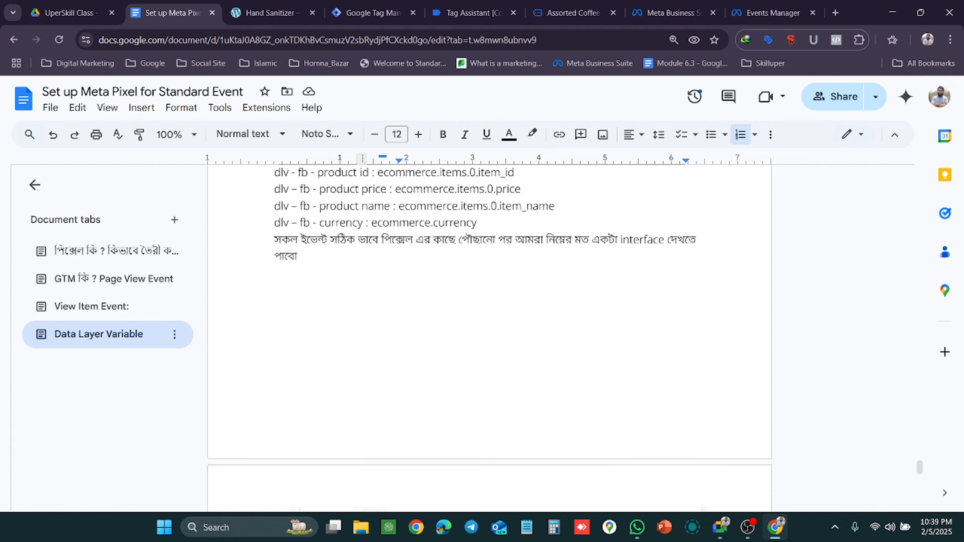
scroll(489, 338, up, 3)
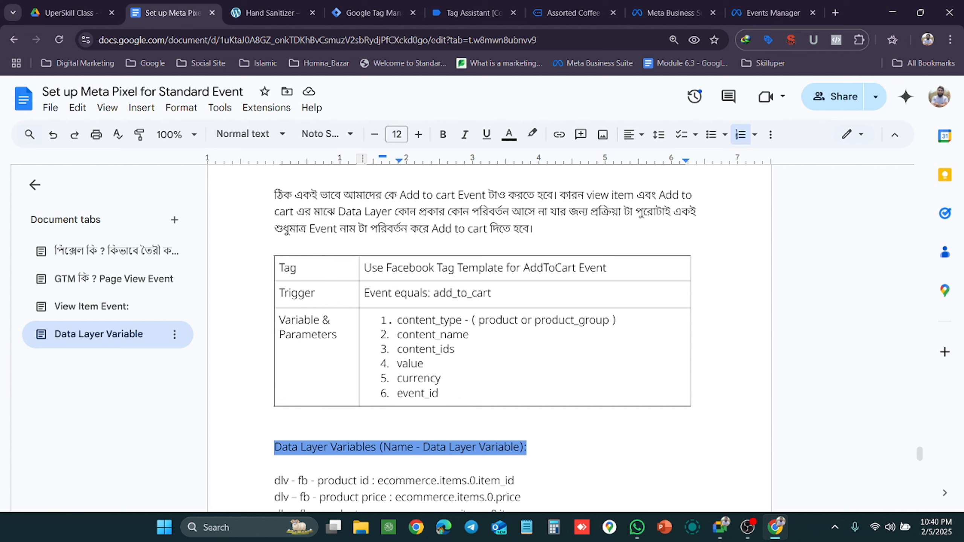
scroll(445, 275, down, 3)
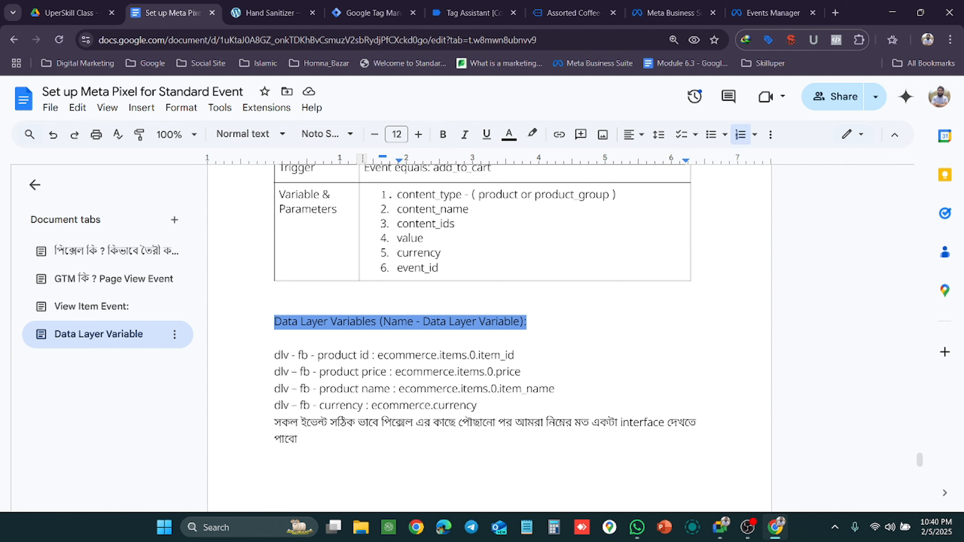
Switch to Tag Assistant and copy the ecommerce key name from the view_item data layer.
click(272, 11)
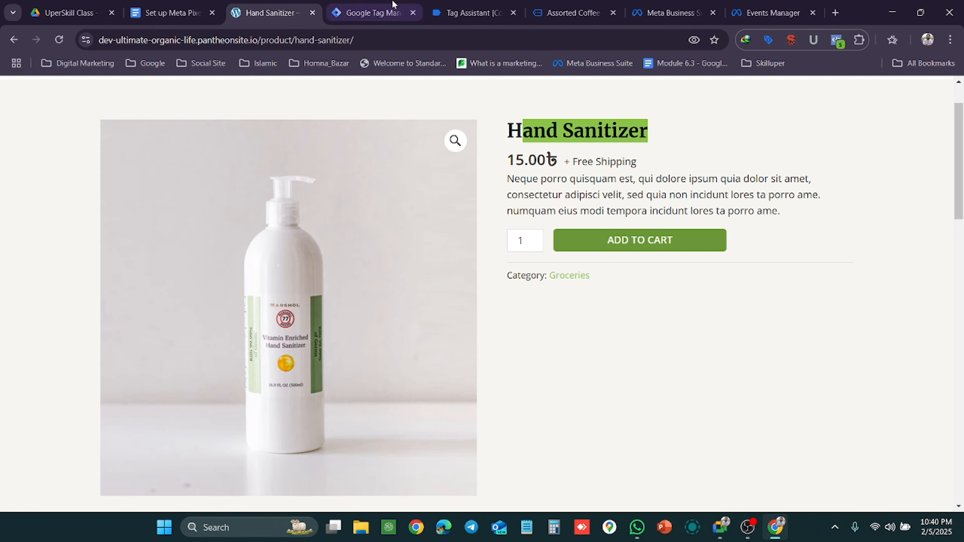
click(446, 4)
scroll(341, 326, up, 2)
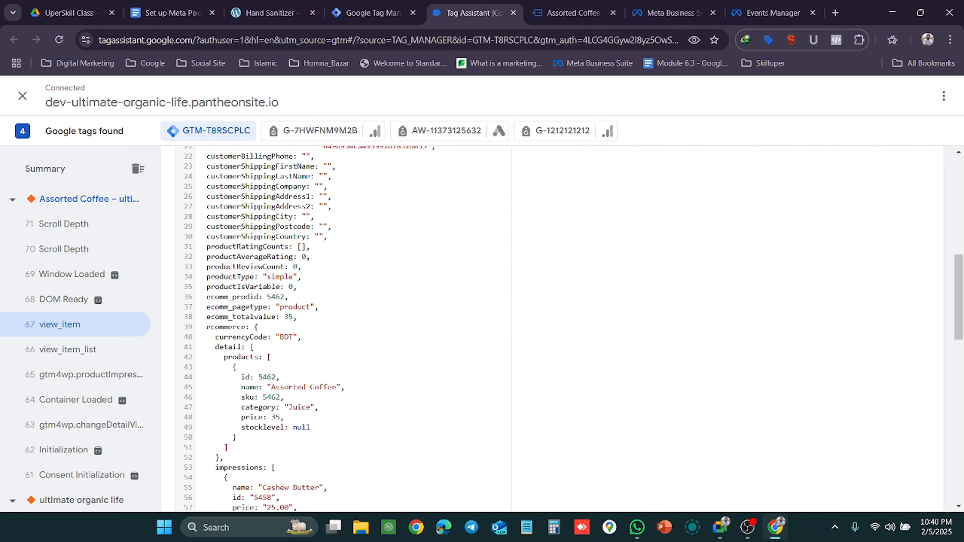
drag(247, 326, 206, 326)
key(ctrl+c)
Switch to Google Tag Manager and enter the copied key followed by a dot, "ecommerce.", as the Data Layer Variable Name.
click(271, 13)
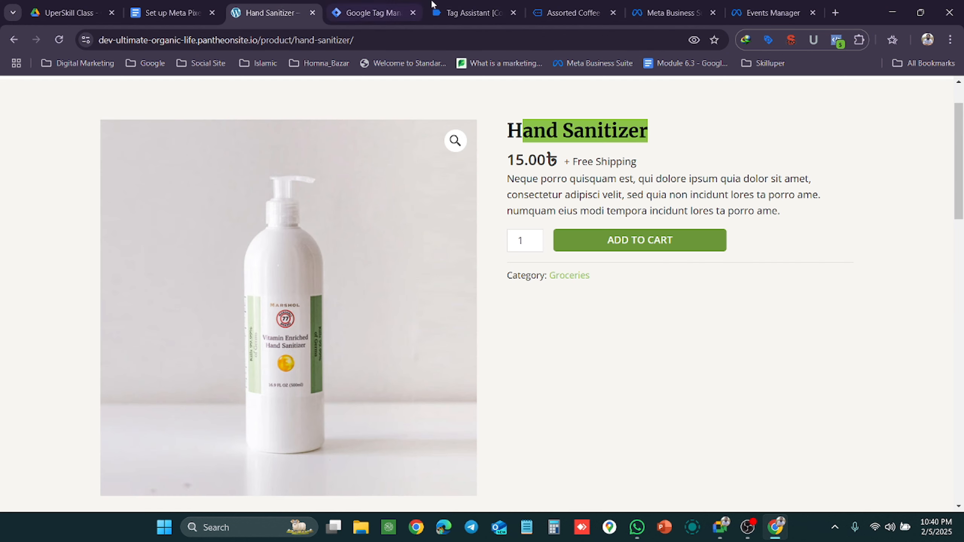
click(573, 13)
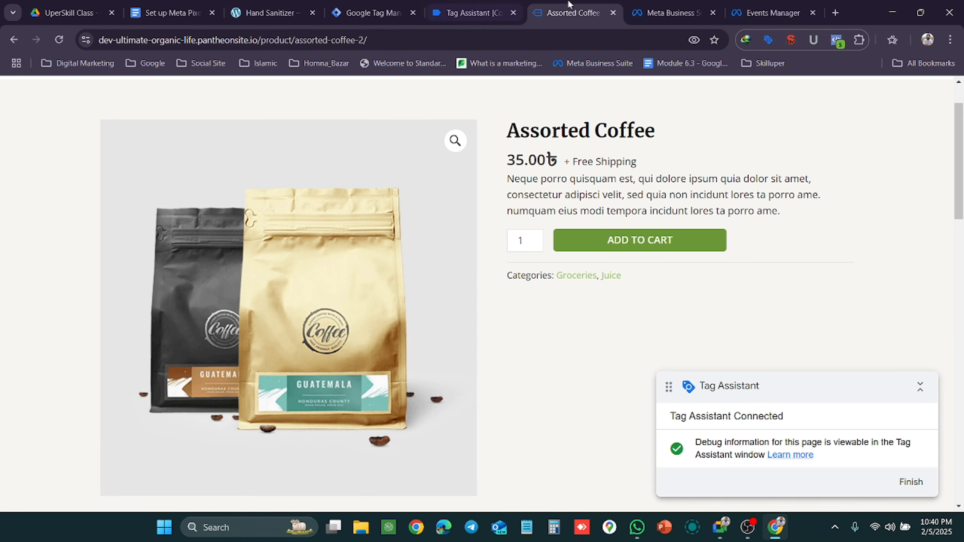
click(465, 2)
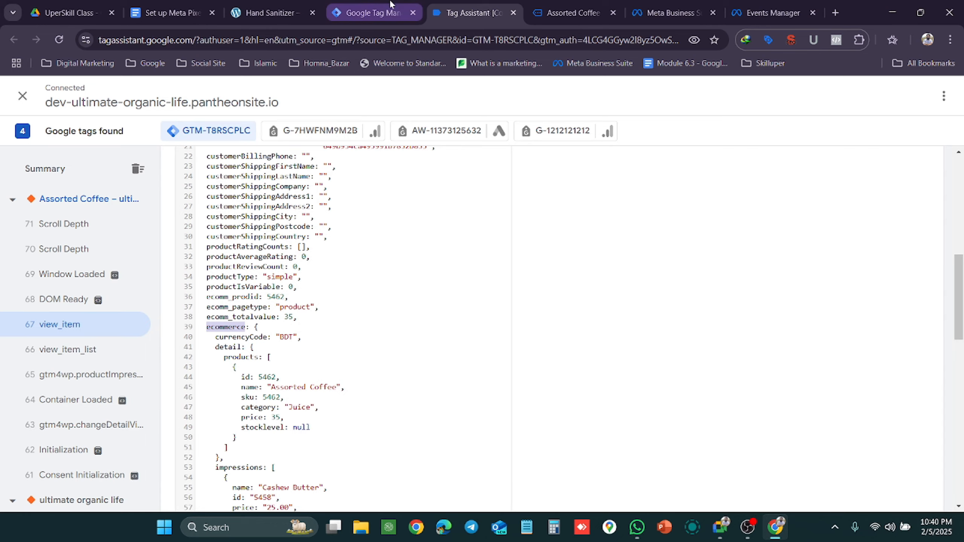
click(374, 12)
click(407, 255)
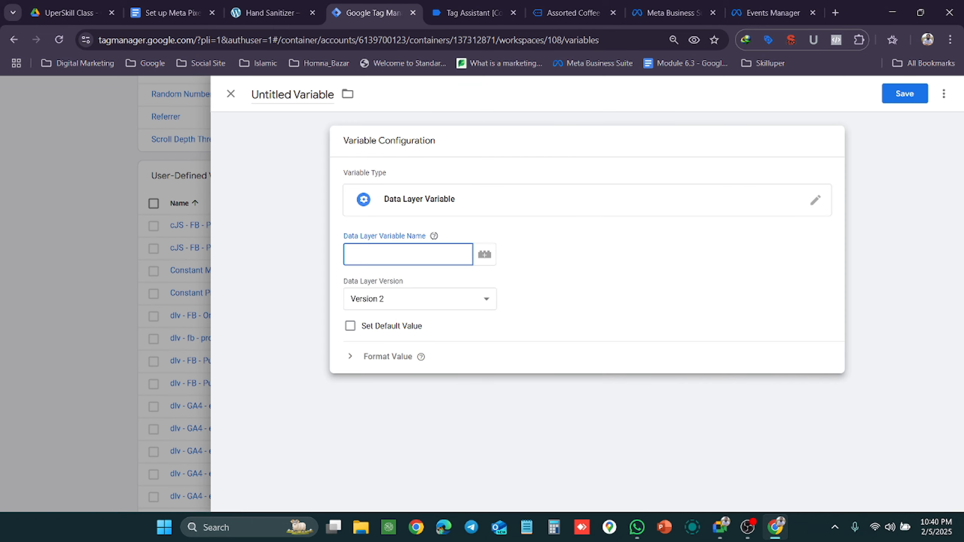
key(ctrl+v)
text(.)
Locate the items array in Tag Assistant's view_item data layer, and extend the Data Layer Variable Name in Tag Manager to "ecommerce.items.".
click(569, 2)
click(454, 8)
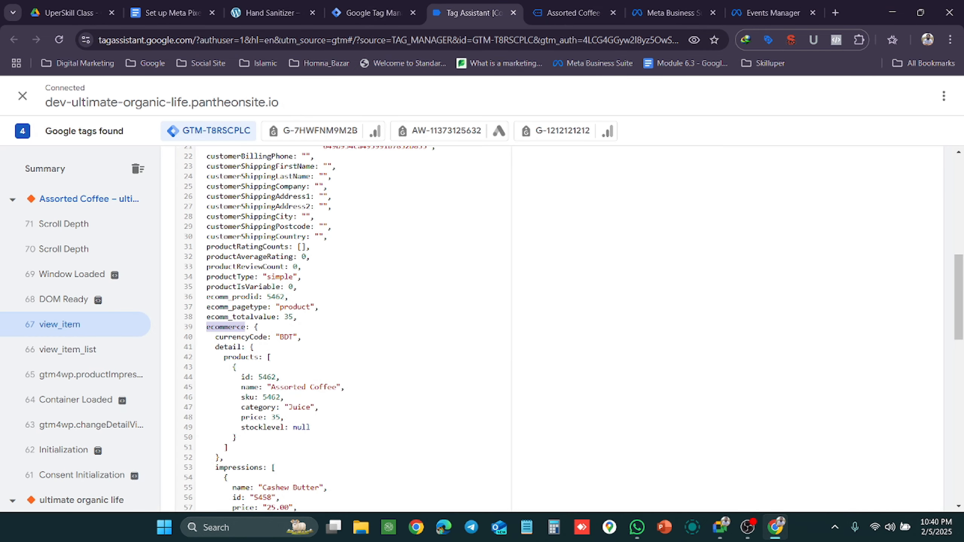
scroll(342, 326, down, 5)
scroll(341, 327, down, 3)
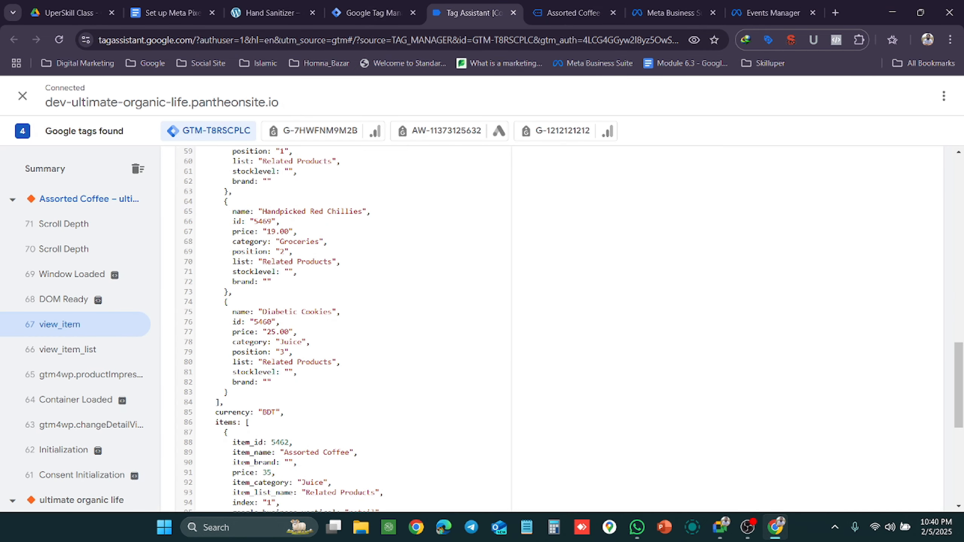
scroll(341, 326, down, 4)
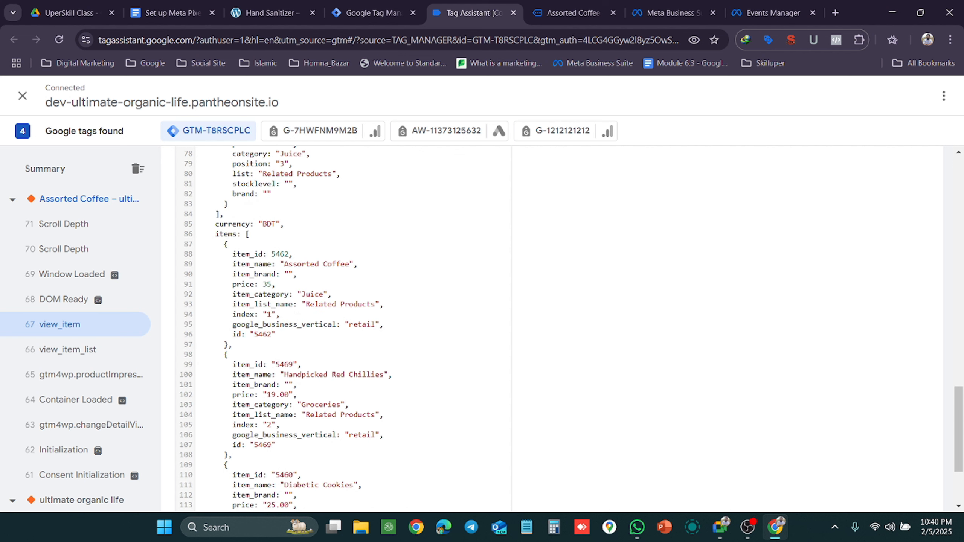
drag(211, 234, 298, 504)
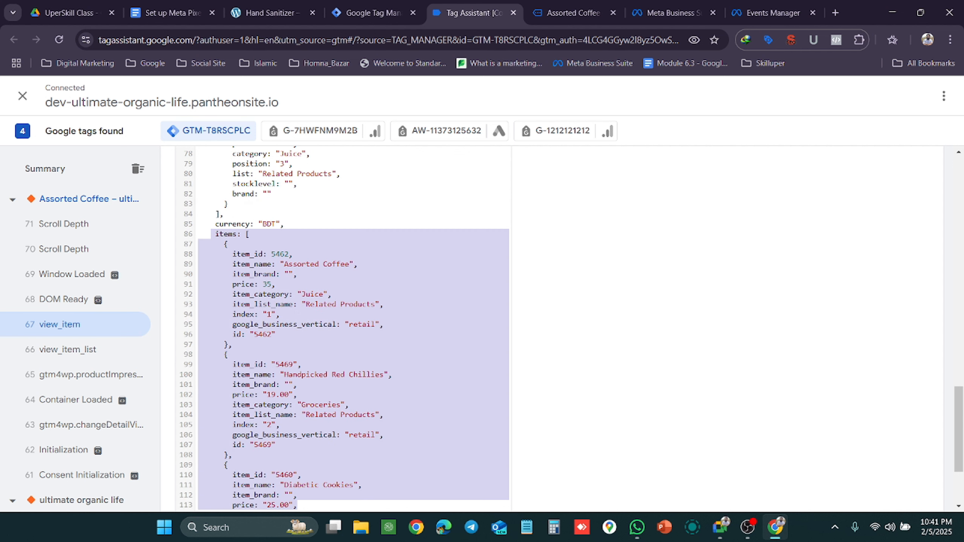
click(276, 294)
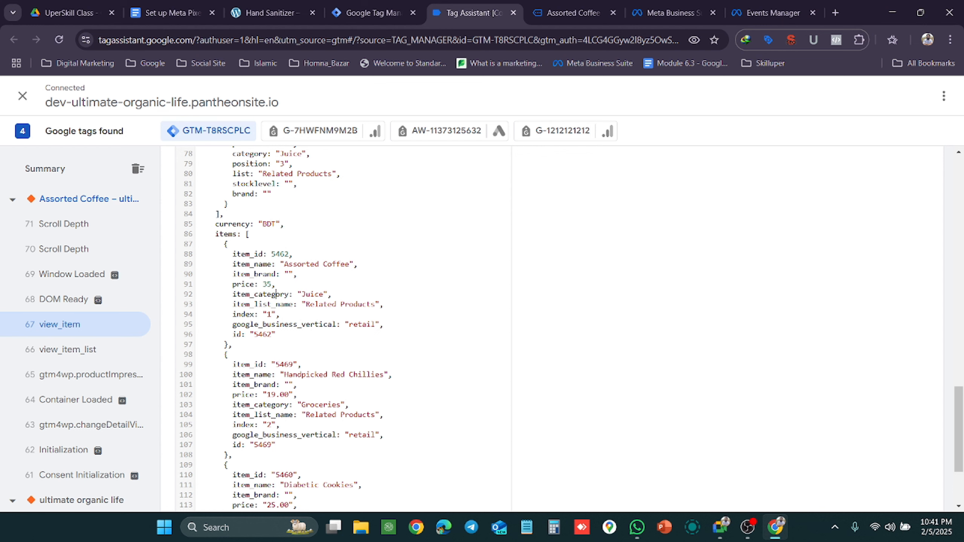
drag(214, 234, 237, 234)
click(171, 12)
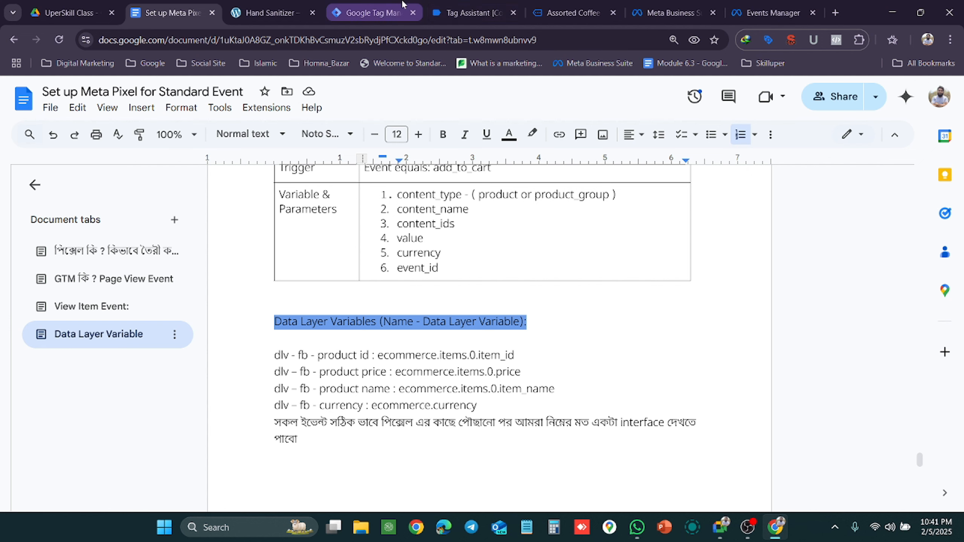
click(475, 5)
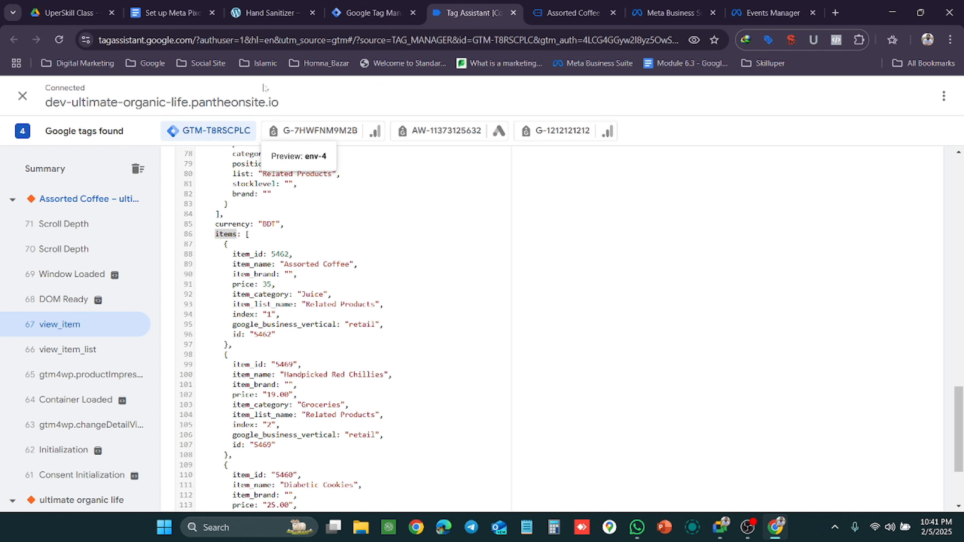
click(390, 5)
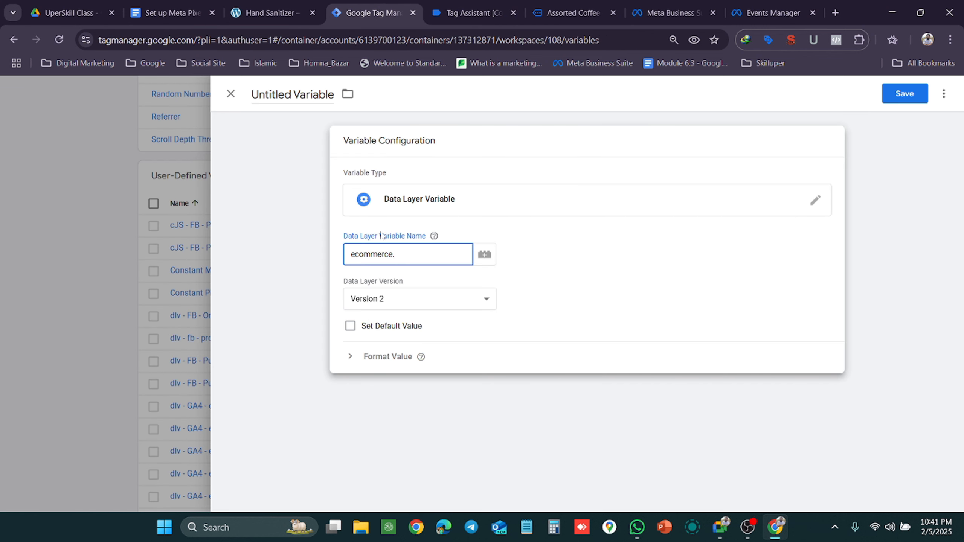
text(items.)
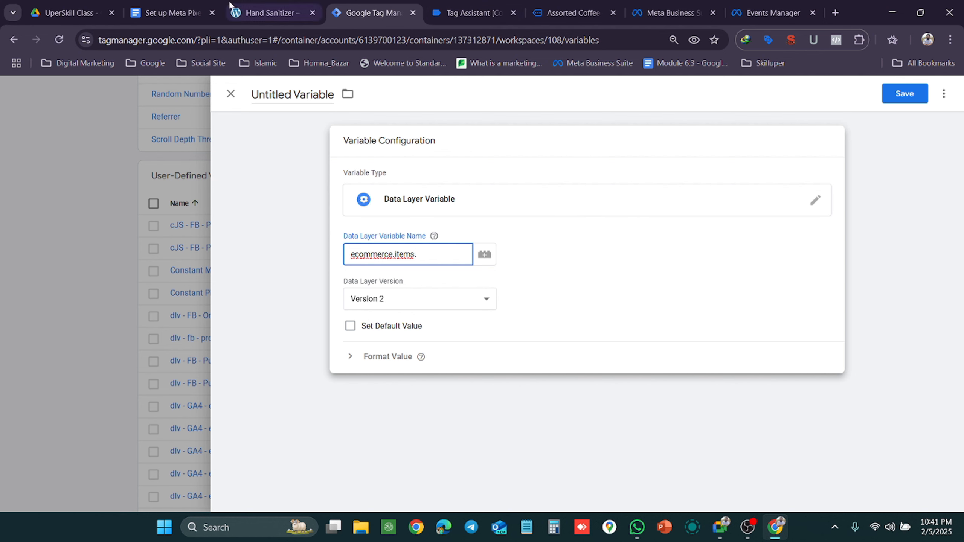
Check the variable list in the document, and compare the entries of the view_item items array in Tag Assistant with the Assorted Coffee page.
click(140, 5)
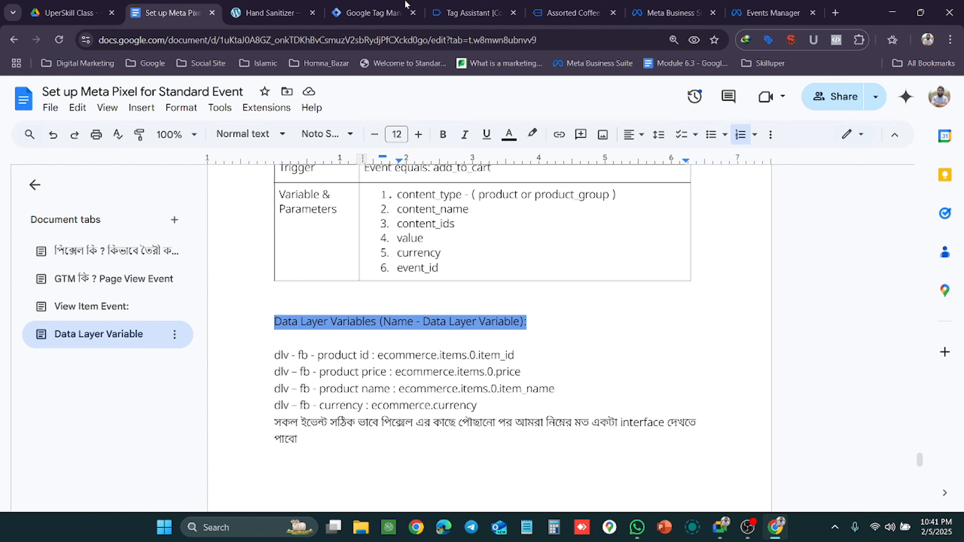
click(376, 6)
click(453, 5)
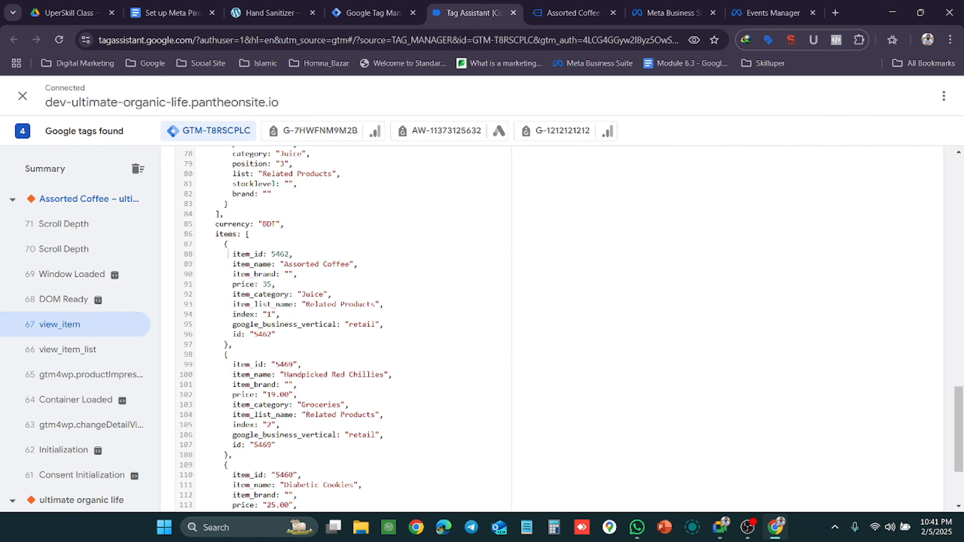
drag(232, 254, 276, 334)
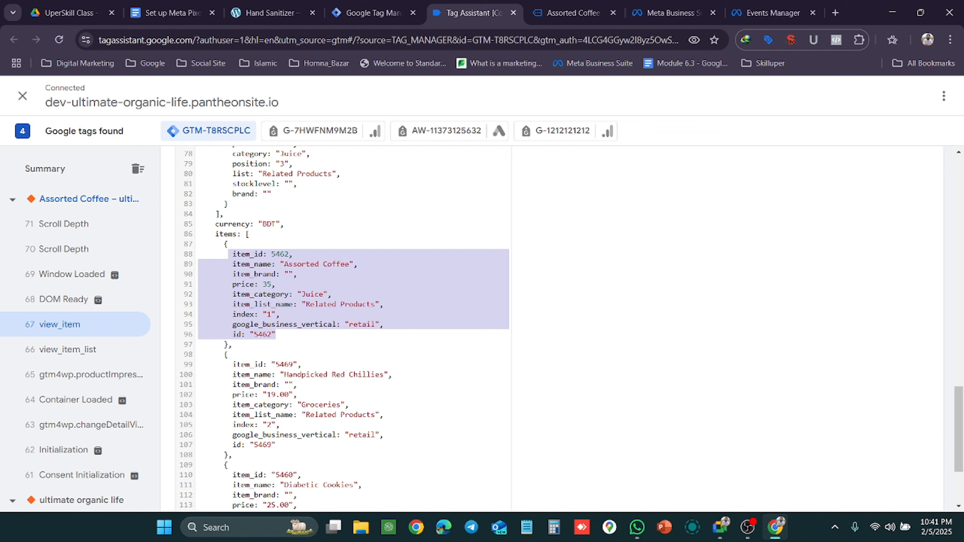
scroll(341, 326, down, 3)
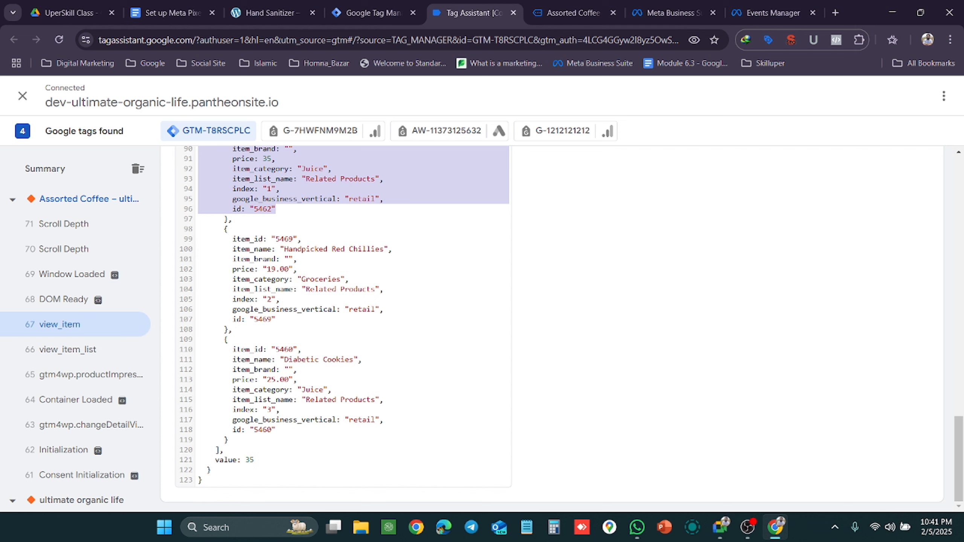
scroll(342, 326, up, 2)
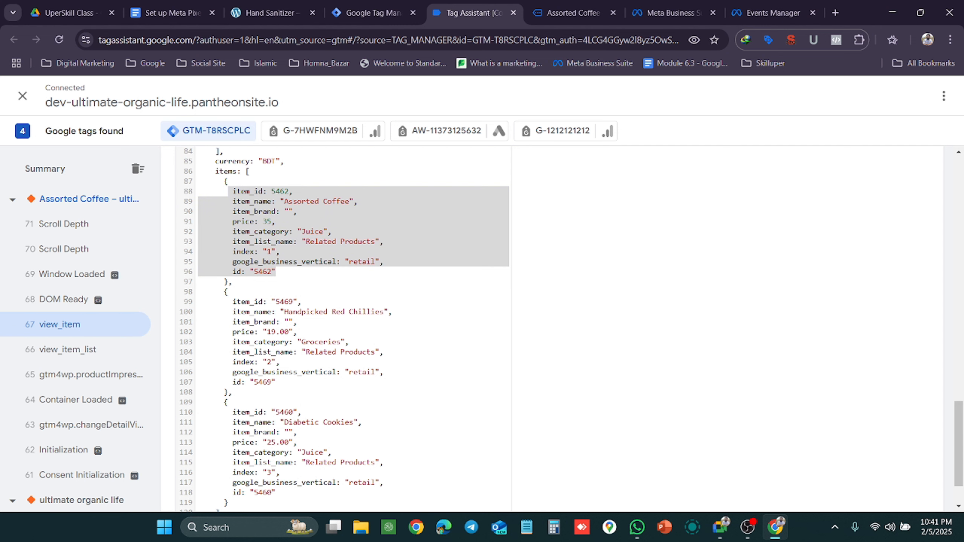
scroll(342, 326, up, 2)
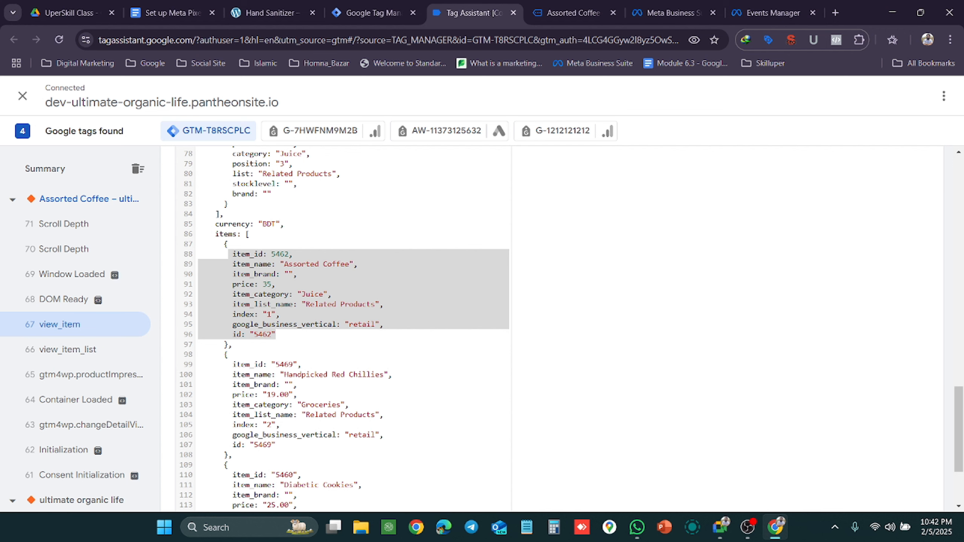
click(583, 6)
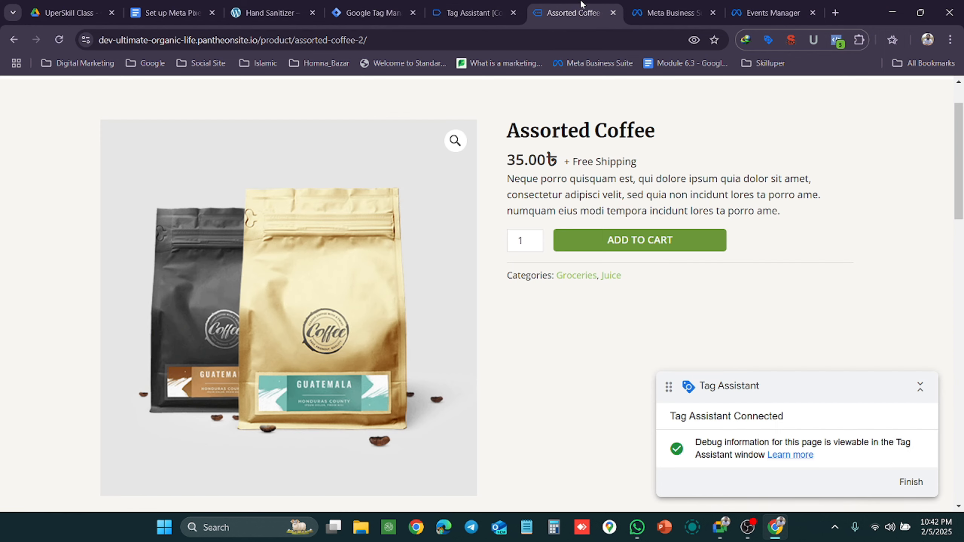
click(464, 5)
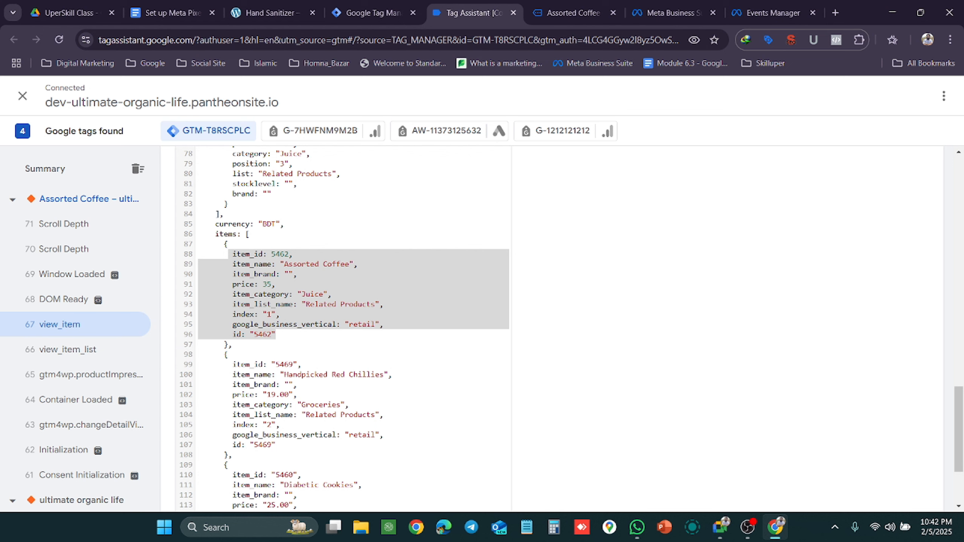
Return to Google Tag Manager and append the first item's index so the Data Layer Variable Name reads "ecommerce.items.0.".
click(272, 12)
click(372, 12)
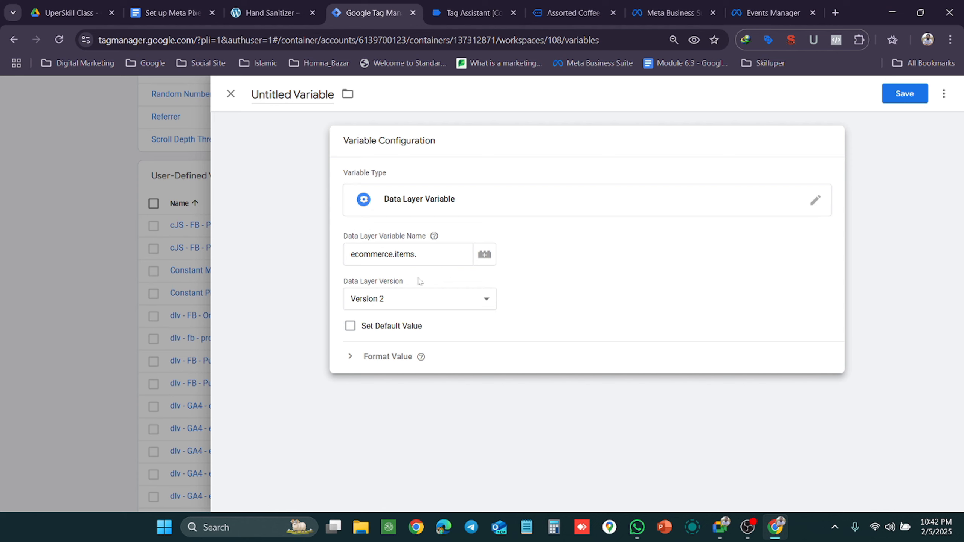
click(416, 254)
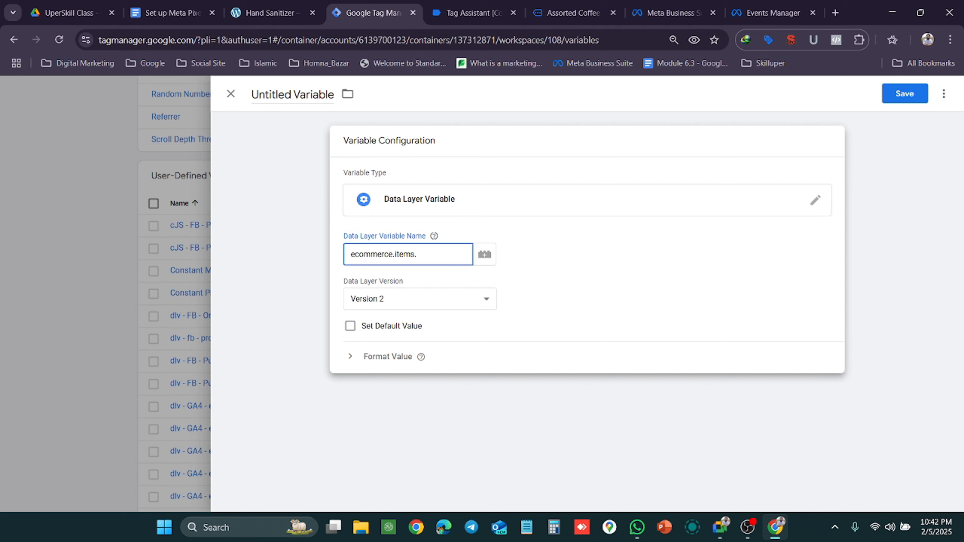
text(0.)
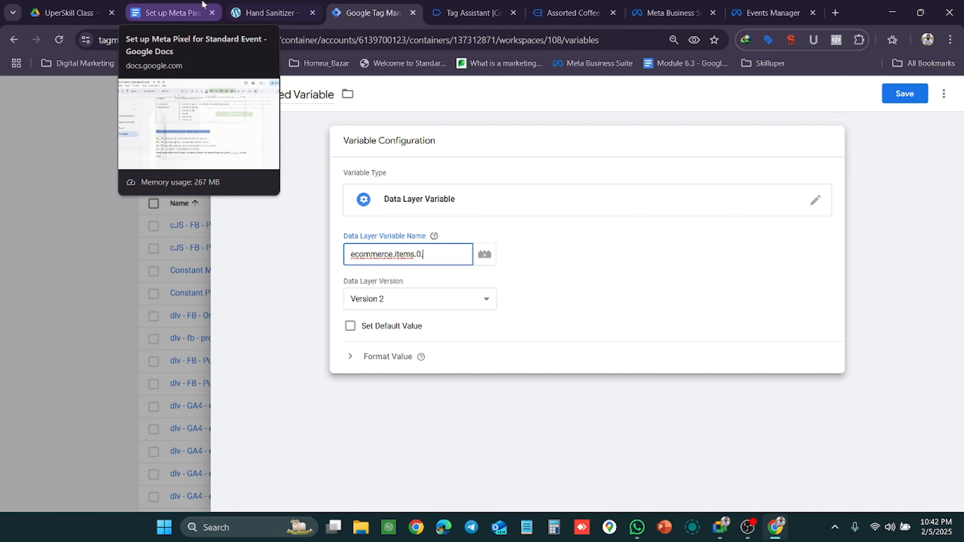
Copy the item_name key from the first item in Tag Assistant and complete the Data Layer Variable Name as "ecommerce.items.0.item_name".
click(171, 12)
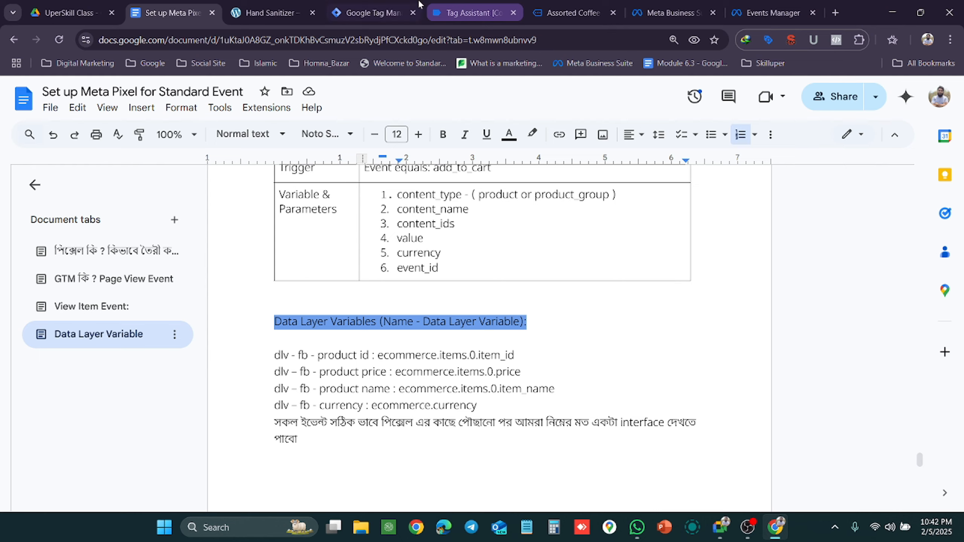
click(368, 4)
click(438, 13)
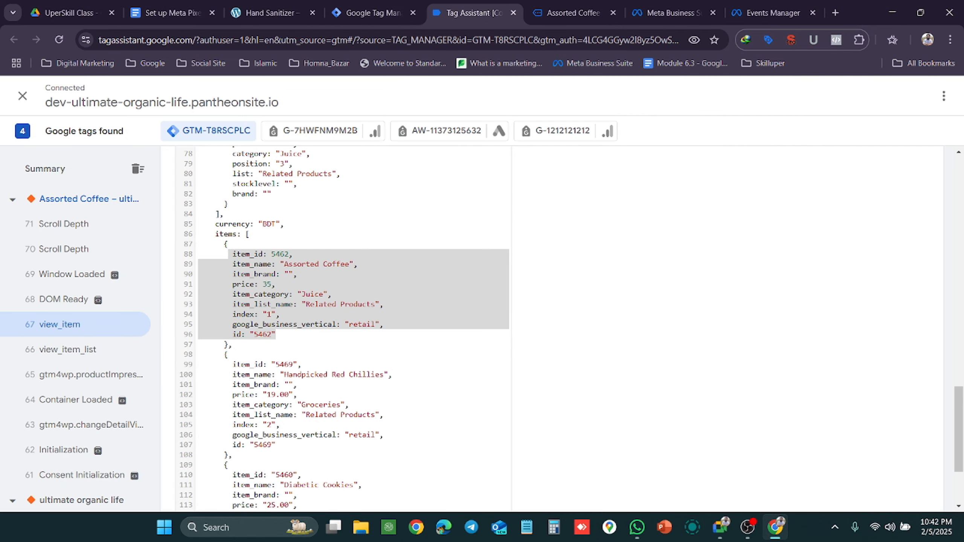
drag(271, 264, 232, 264)
key(ctrl+c)
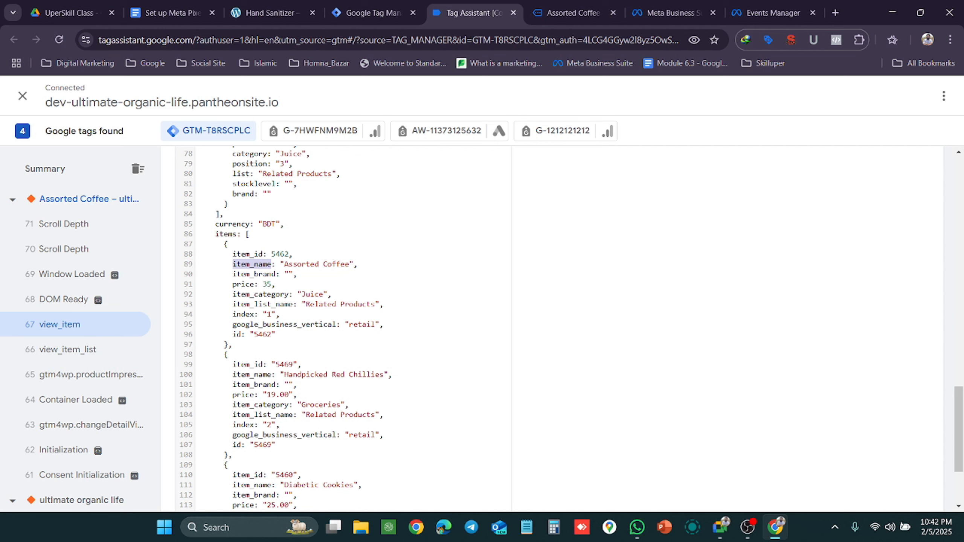
click(372, 13)
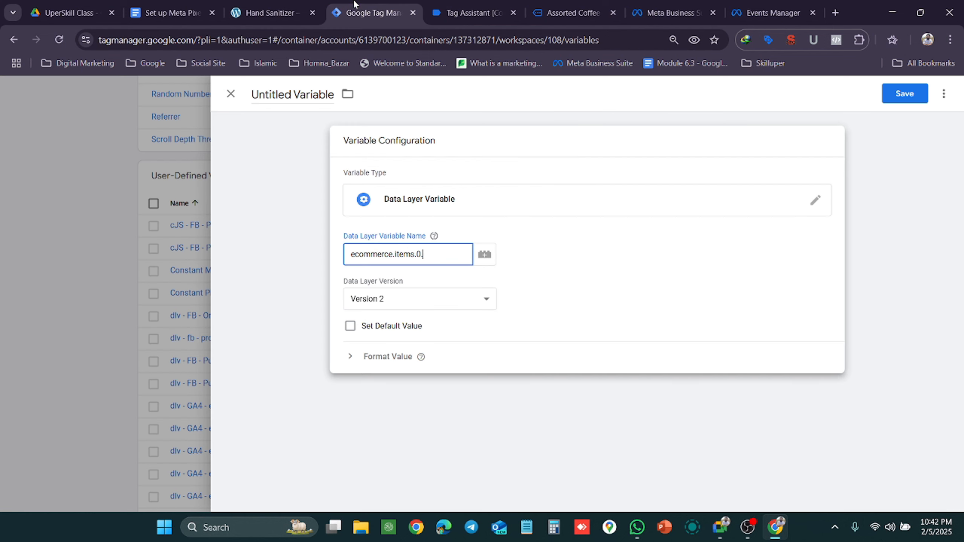
key(ctrl+v)
Review the path from ecommerce through items to item_name in Tag Assistant's view_item data layer, and return to the variable in Tag Manager.
click(459, 11)
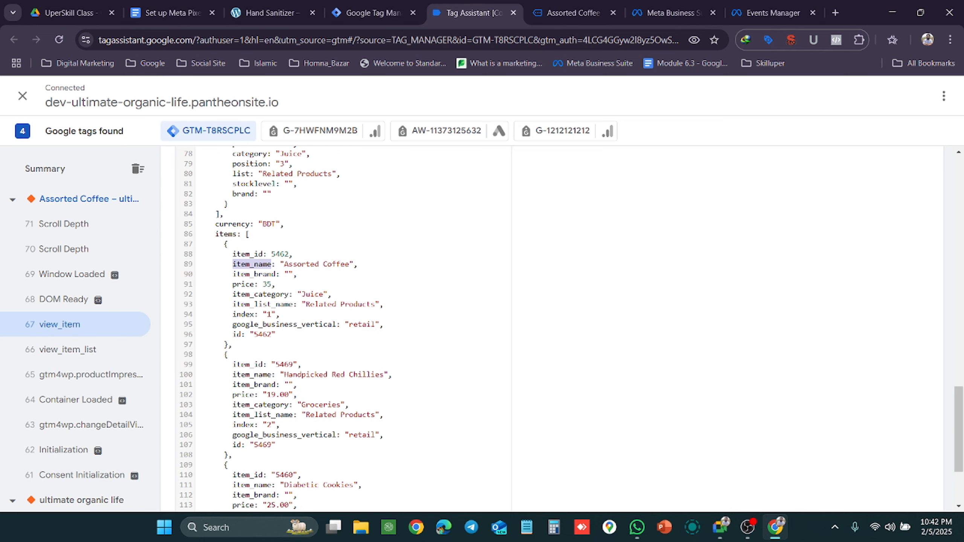
scroll(343, 328, up, 6)
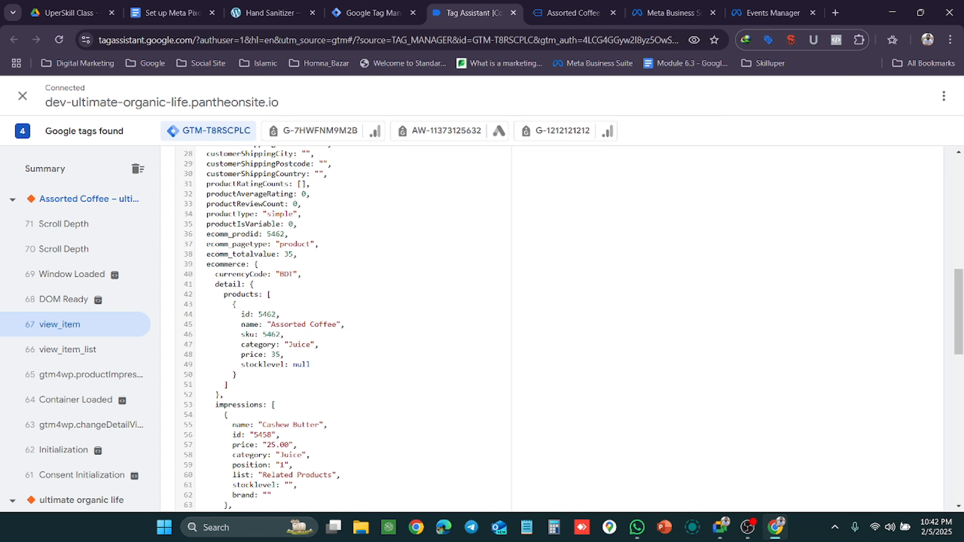
scroll(343, 328, down, 6)
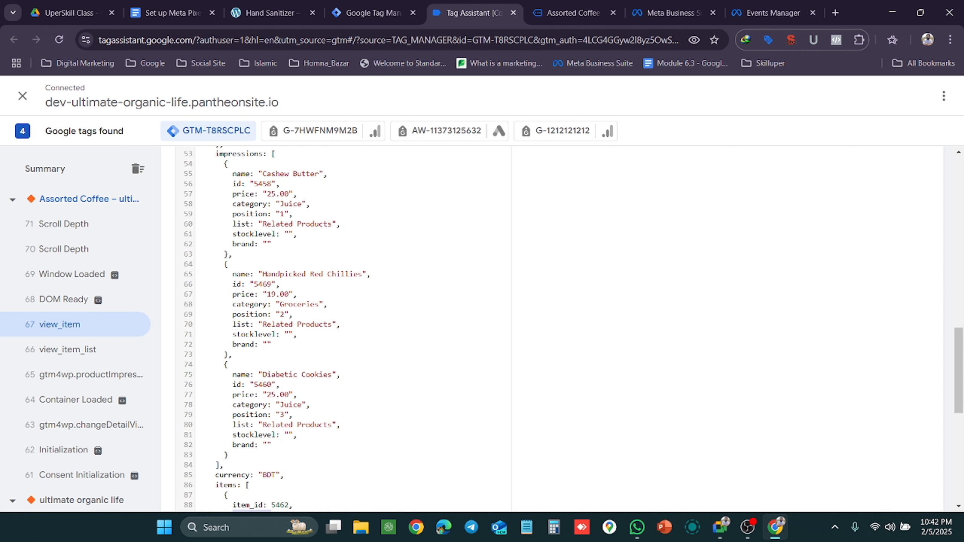
scroll(343, 329, up, 6)
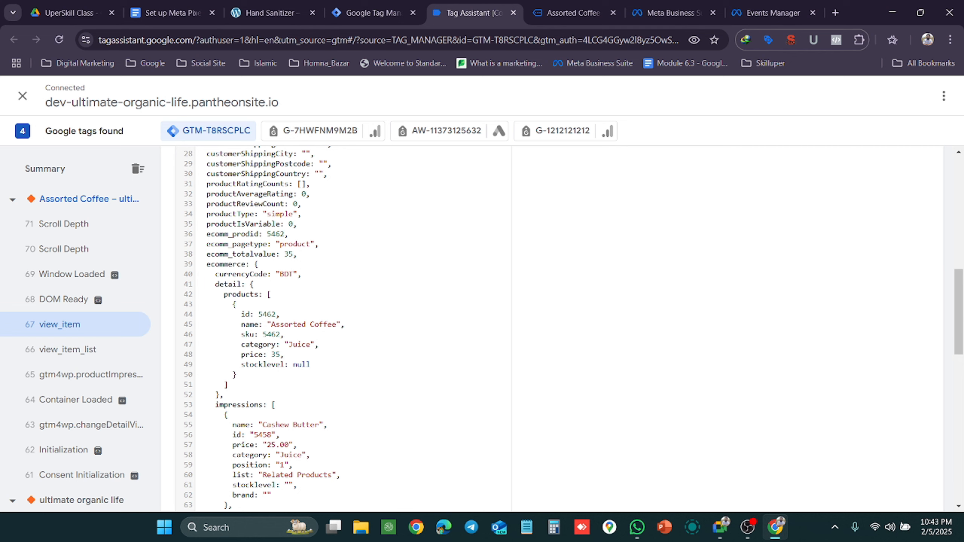
scroll(343, 328, down, 10)
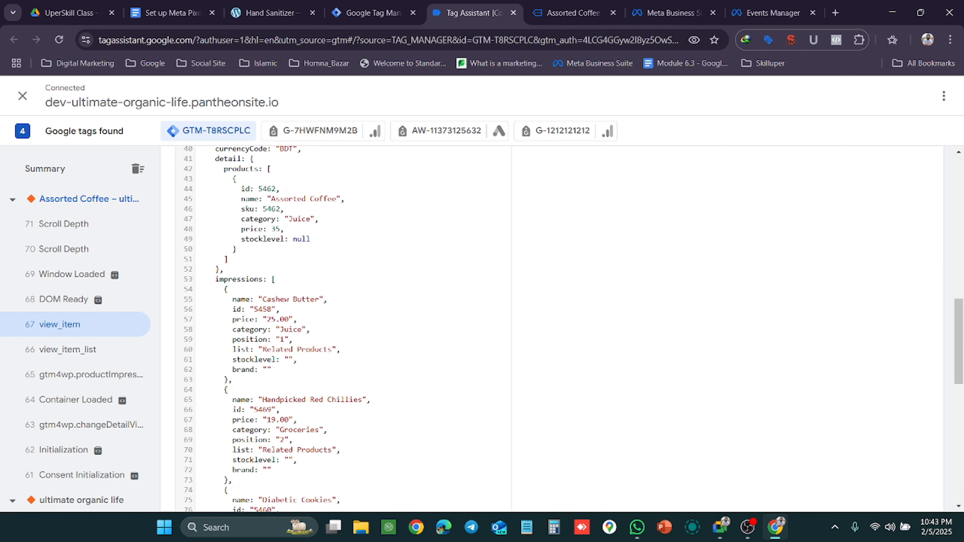
scroll(343, 328, down, 1)
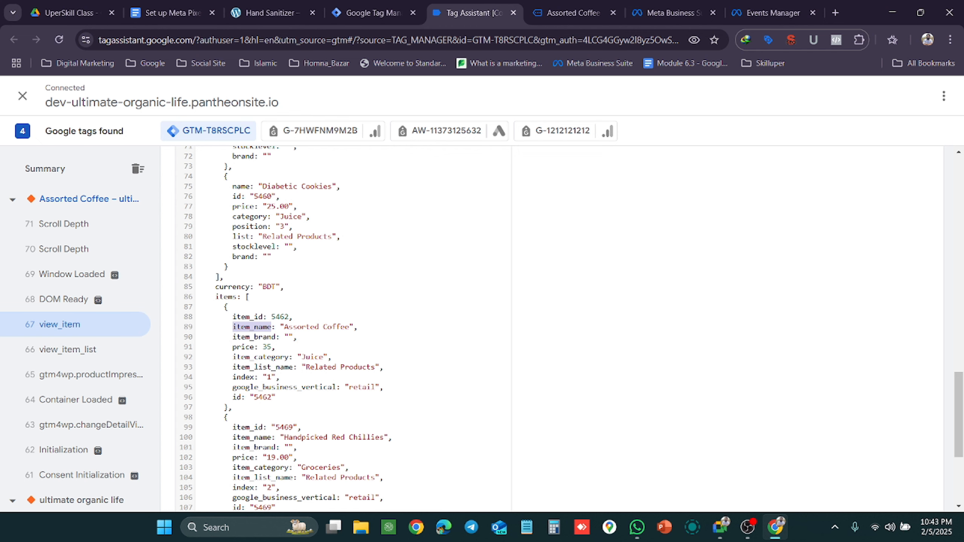
click(367, 12)
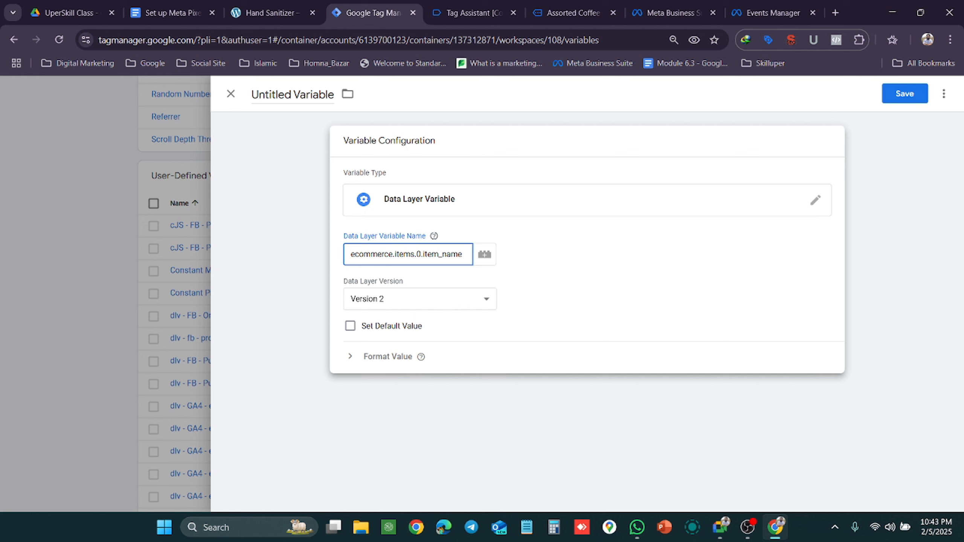
Compare the variable's ecommerce.items.0.item_name path with the Assorted Coffee page, the view_item data layer in Tag Assistant and the document's variable list.
click(572, 12)
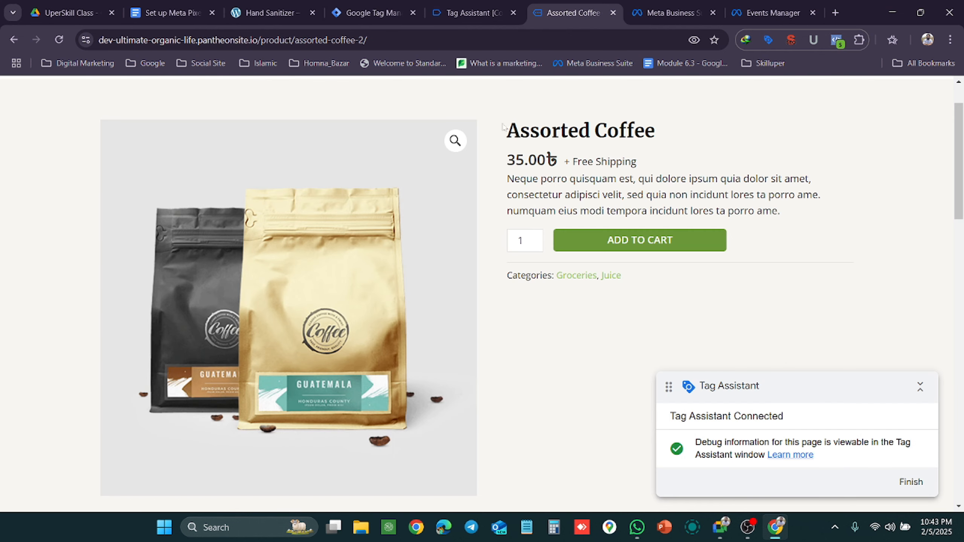
click(452, 9)
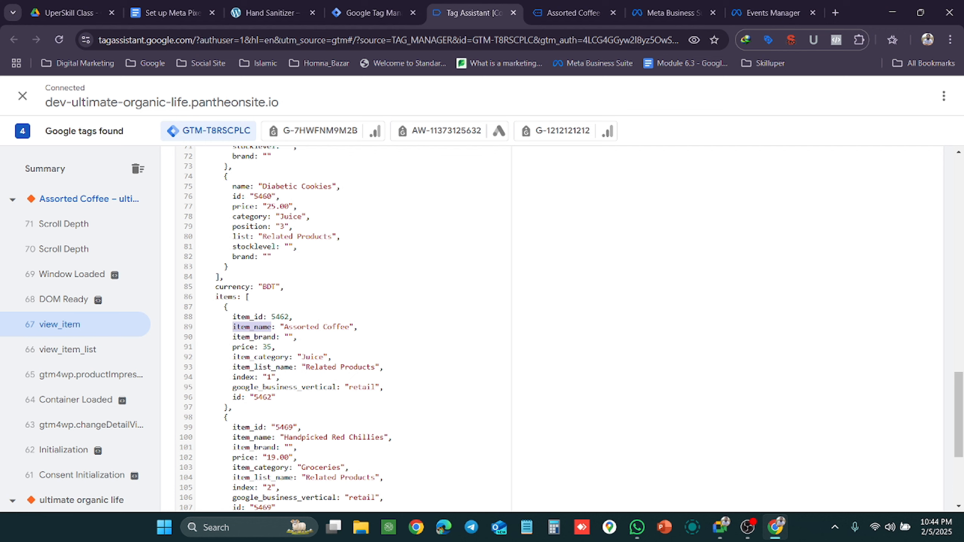
click(346, 11)
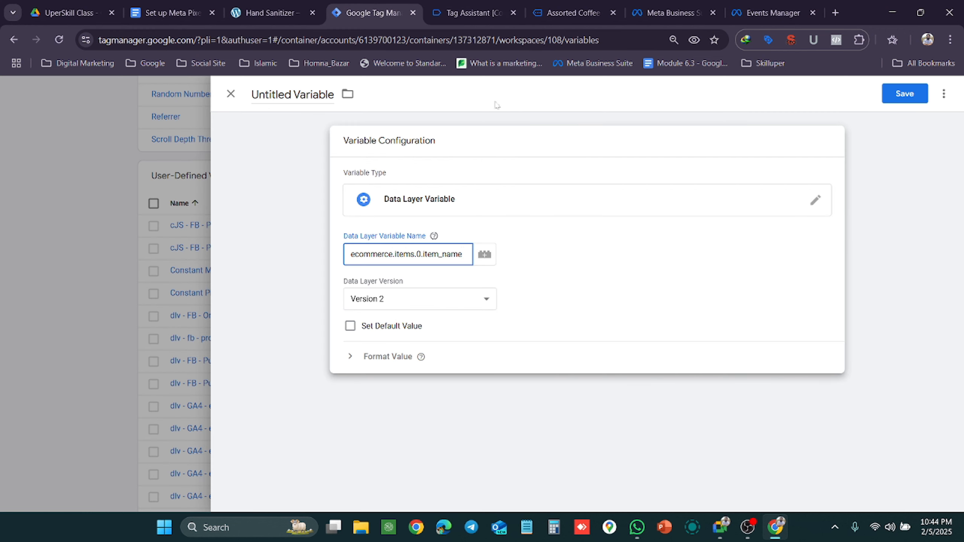
click(564, 4)
click(464, 5)
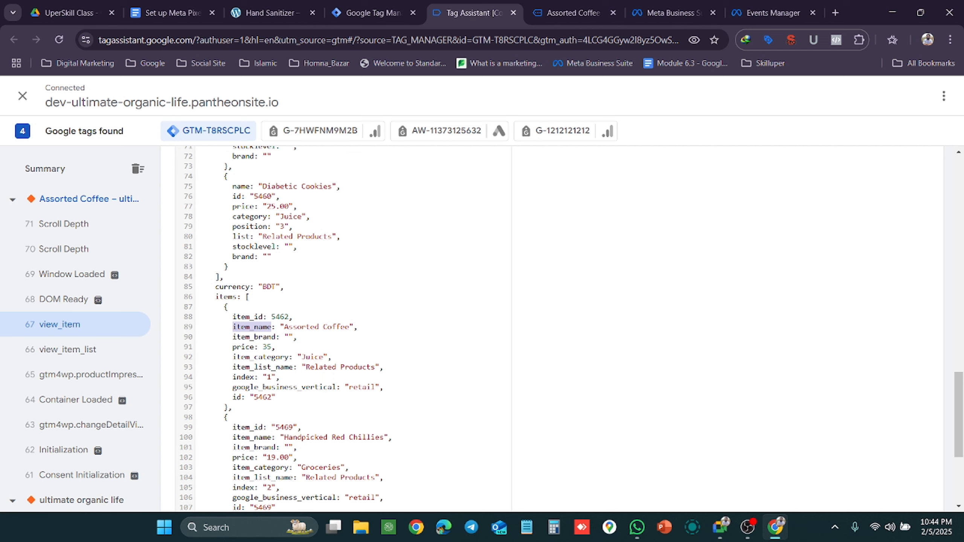
click(186, 6)
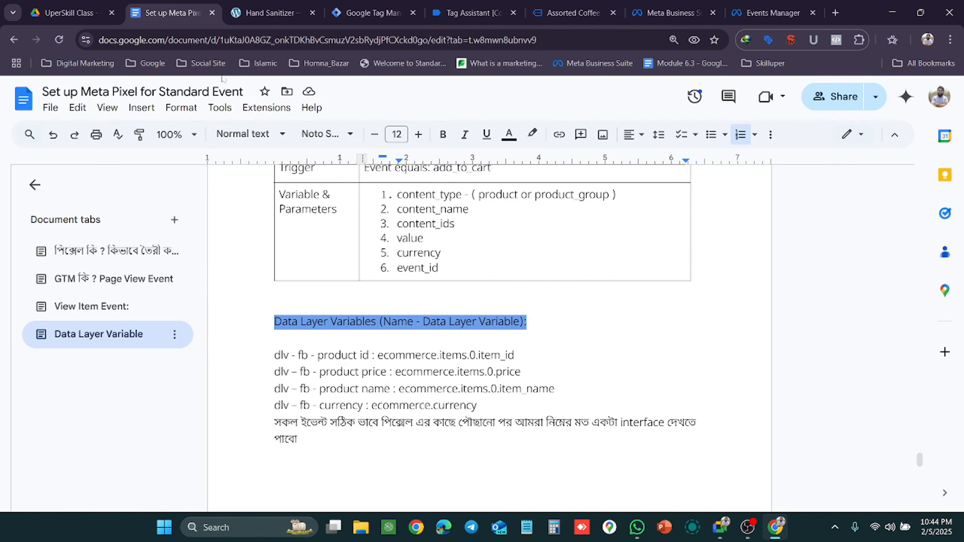
click(329, 6)
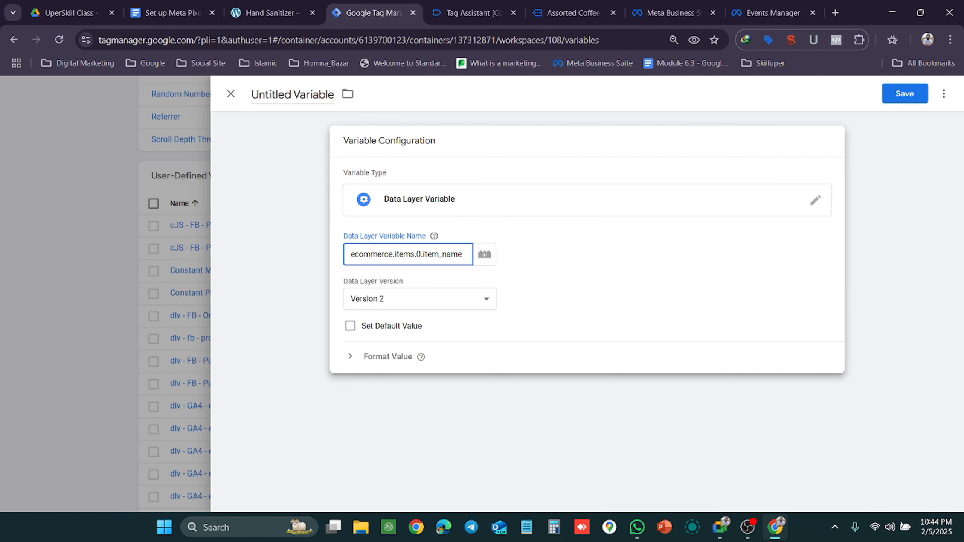
click(468, 6)
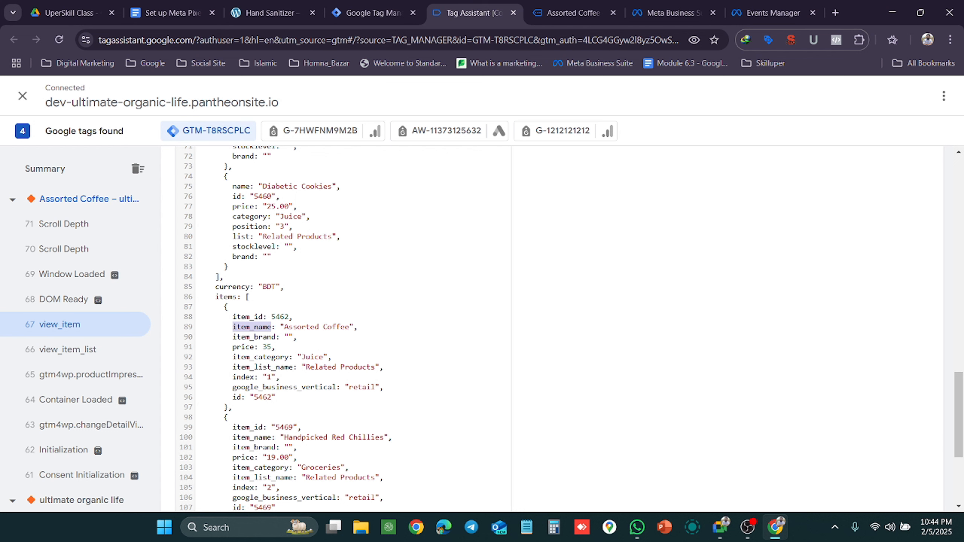
click(371, 12)
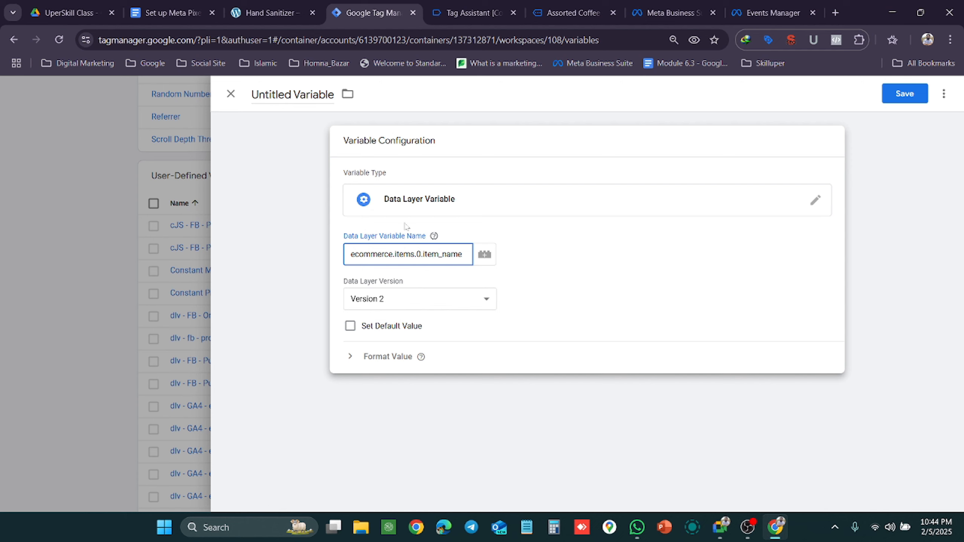
click(436, 235)
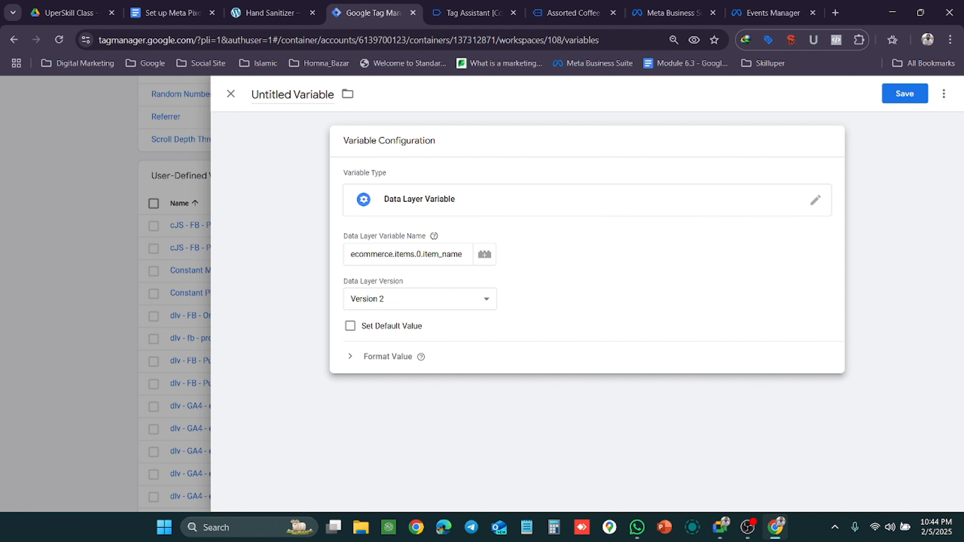
Trace the ecommerce object down to the first entry of its items array in Tag Assistant, and return to the variable in Tag Manager.
click(472, 8)
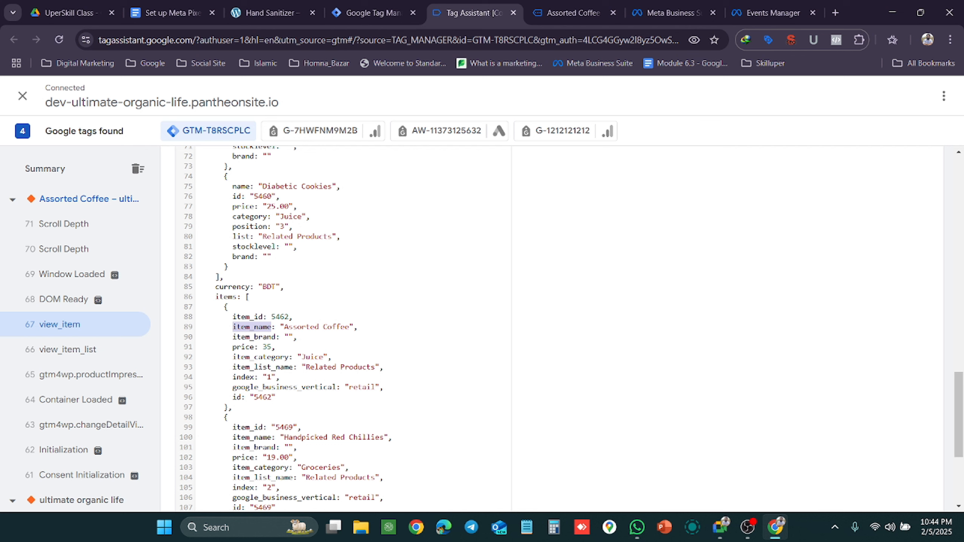
scroll(342, 327, up, 8)
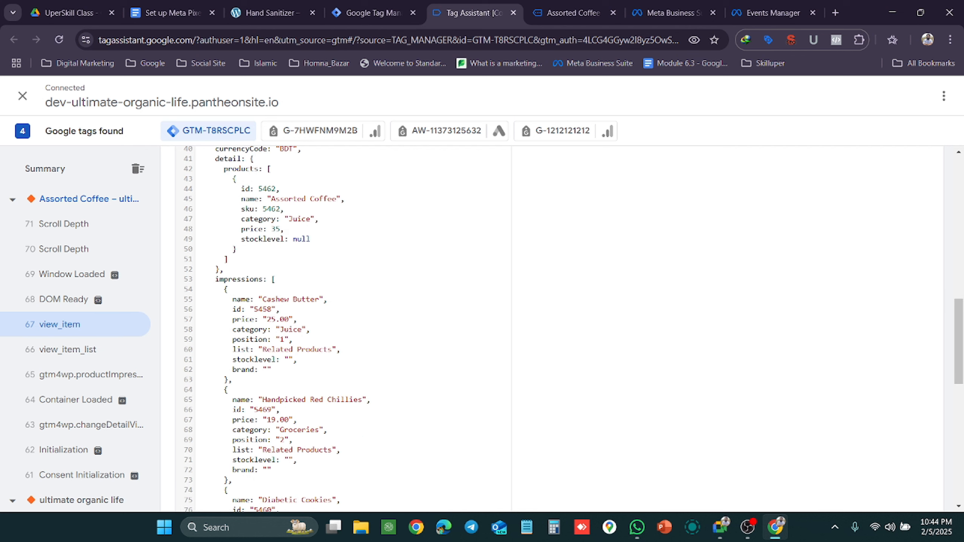
scroll(342, 326, up, 3)
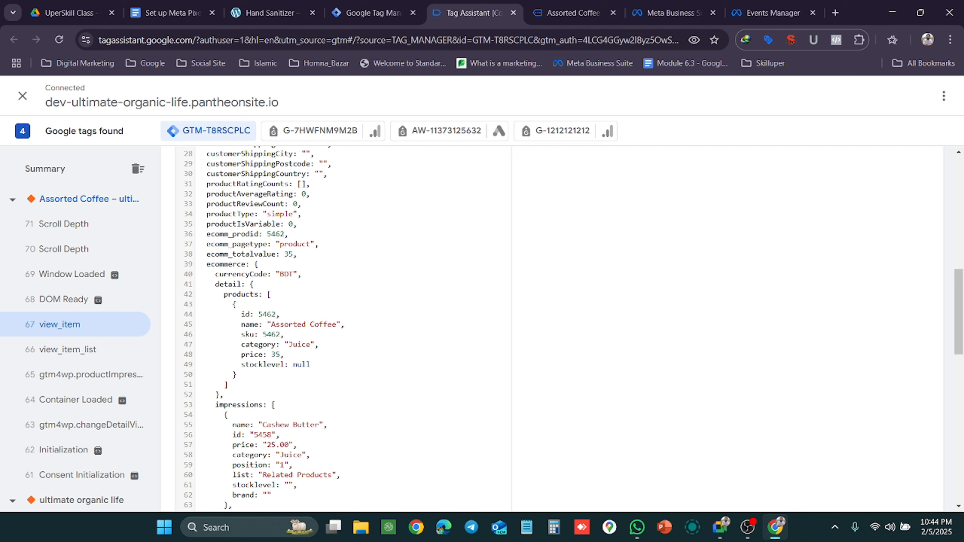
scroll(342, 326, down, 9)
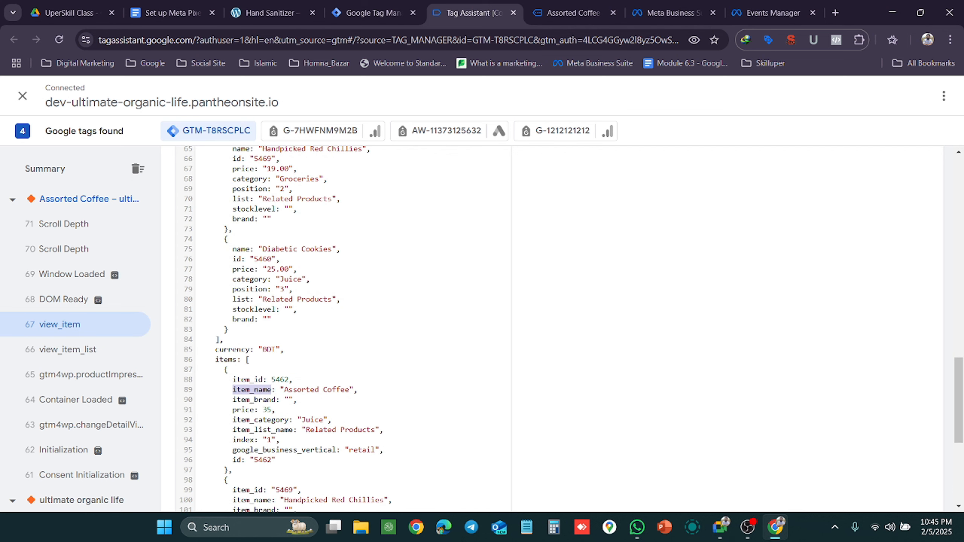
scroll(341, 326, up, 8)
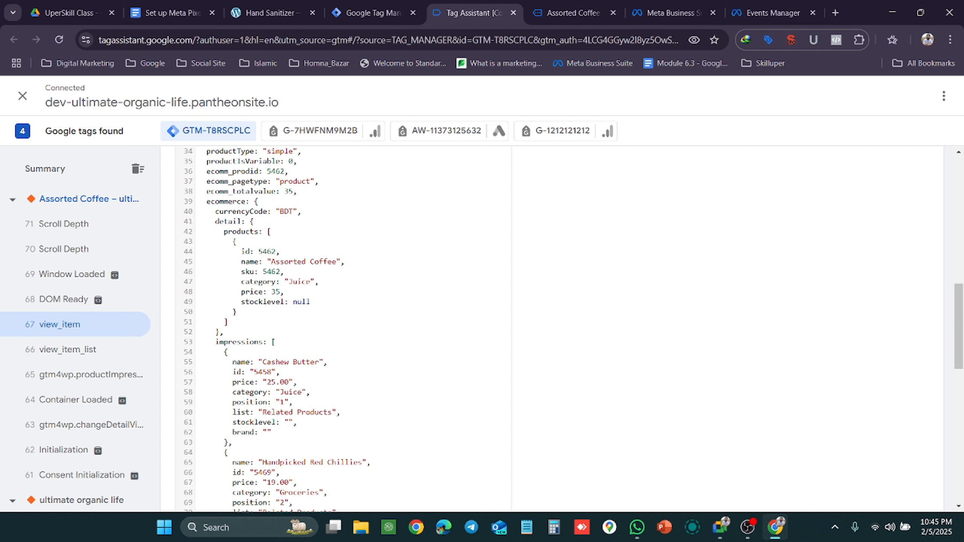
scroll(341, 326, down, 11)
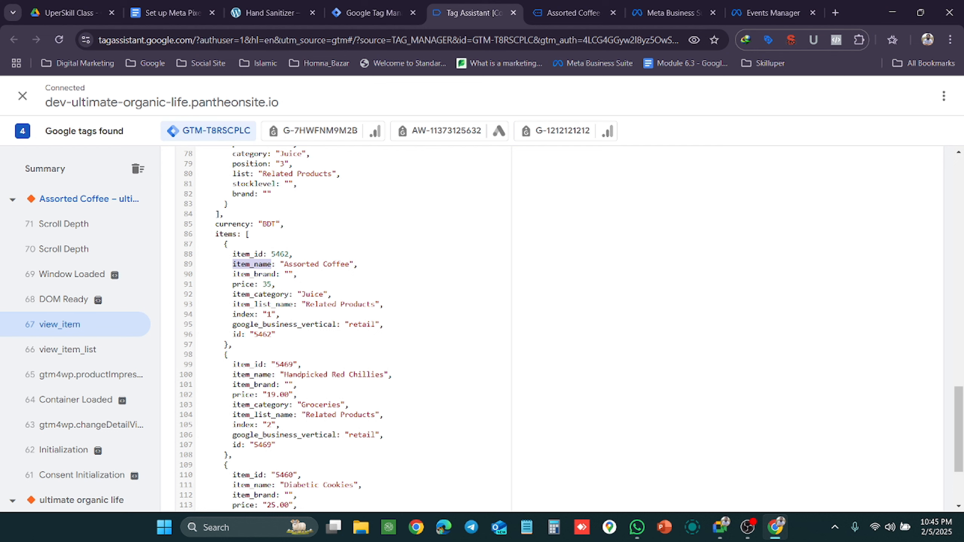
click(370, 12)
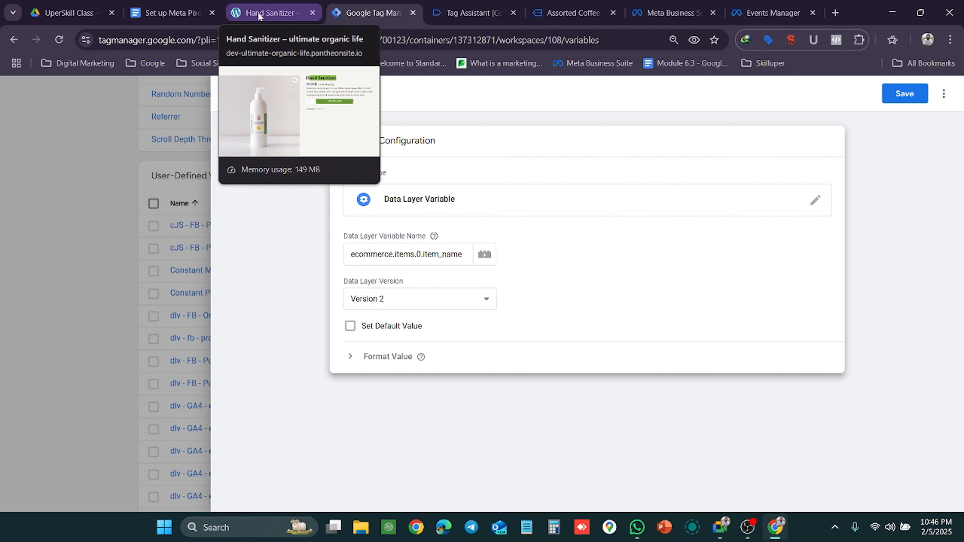
Copy the variable name "dlv – fb - product name" from the Data Layer Variables list in the Set up Meta Pixel document.
click(259, 15)
click(353, 4)
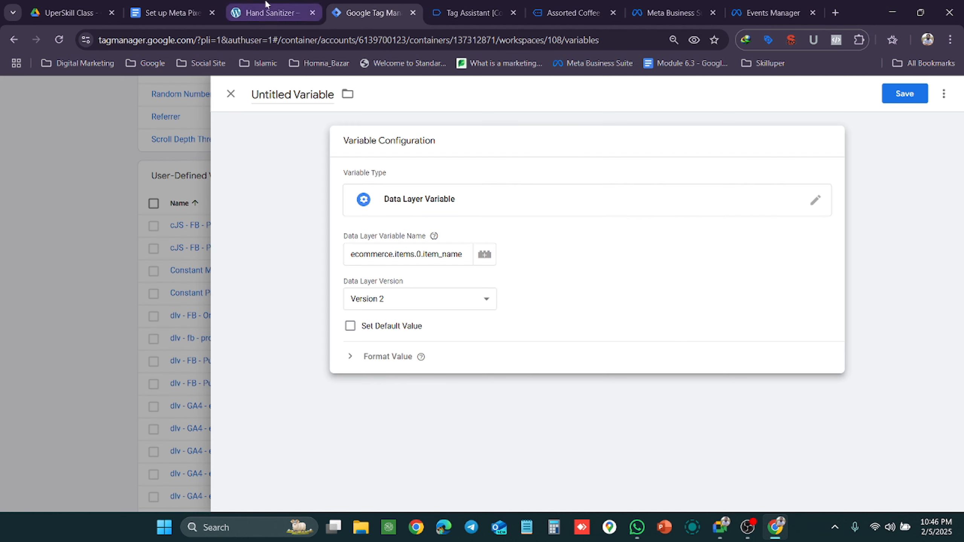
click(176, 5)
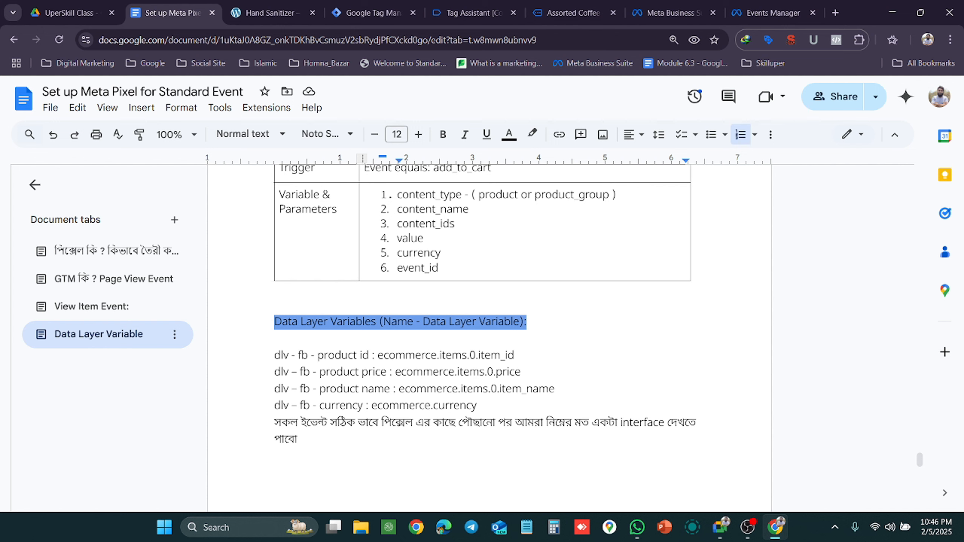
scroll(482, 303, down, 3)
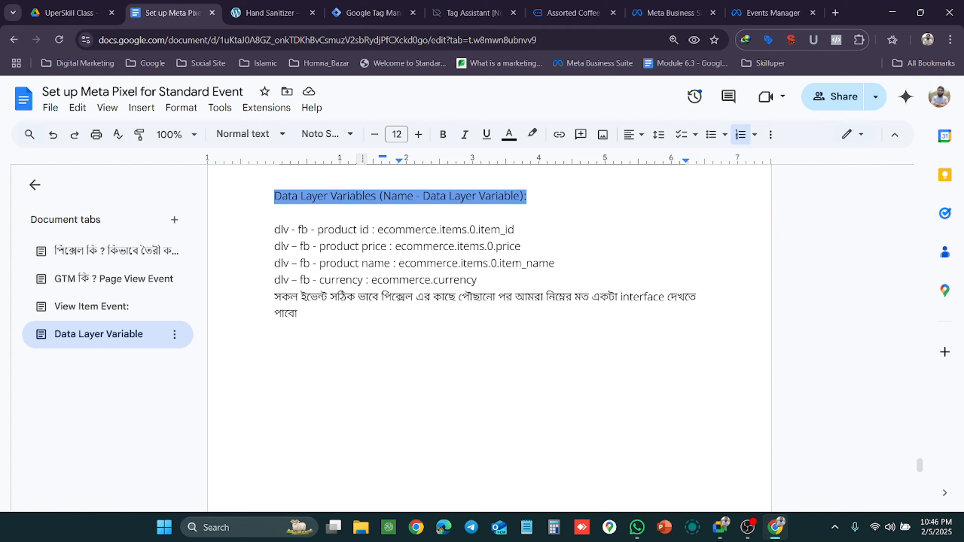
drag(389, 264, 274, 263)
key(ctrl+c)
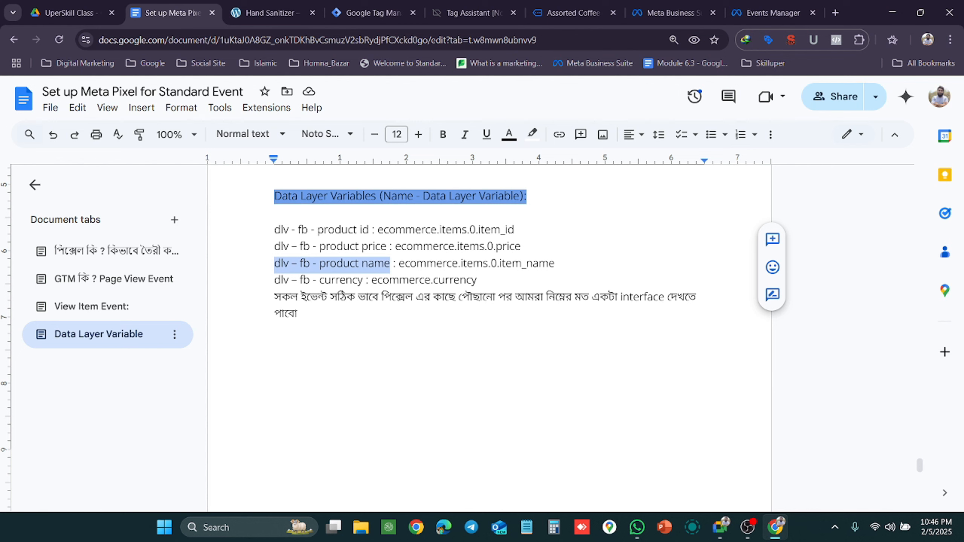
scroll(481, 304, up, 5)
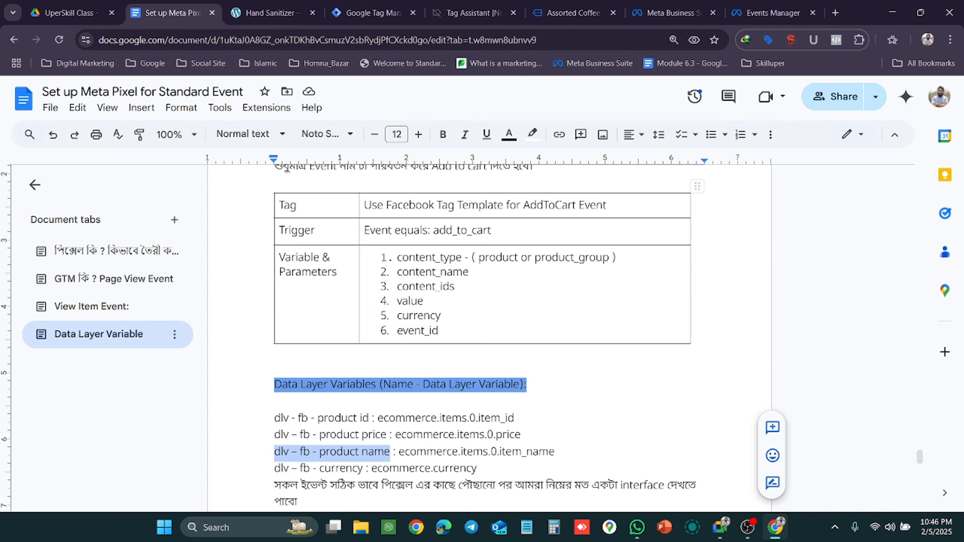
scroll(482, 334, down, 3)
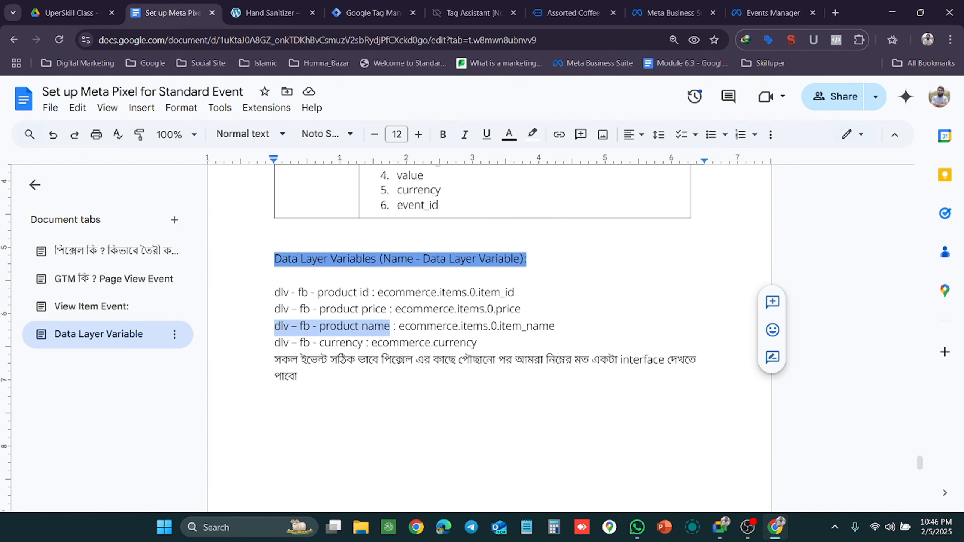
scroll(481, 304, up, 3)
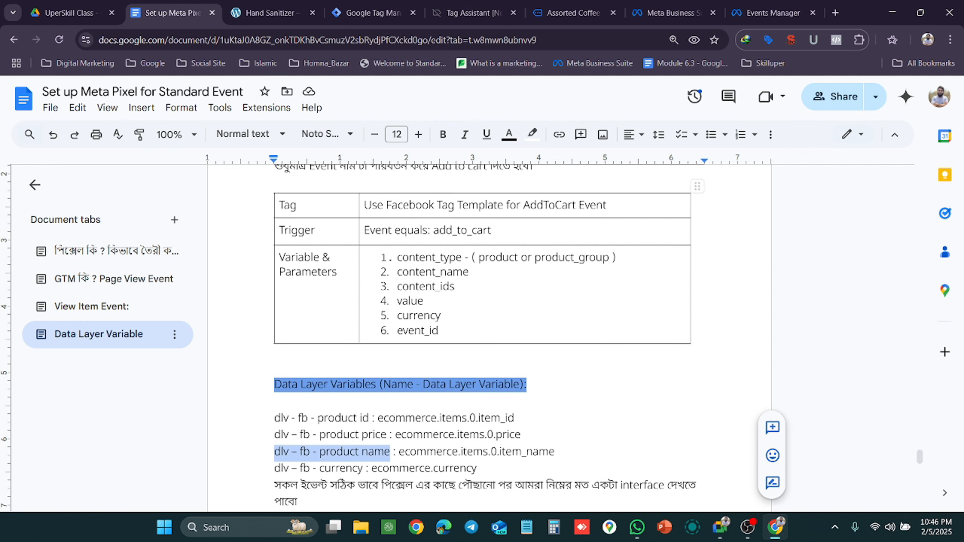
scroll(482, 303, down, 2)
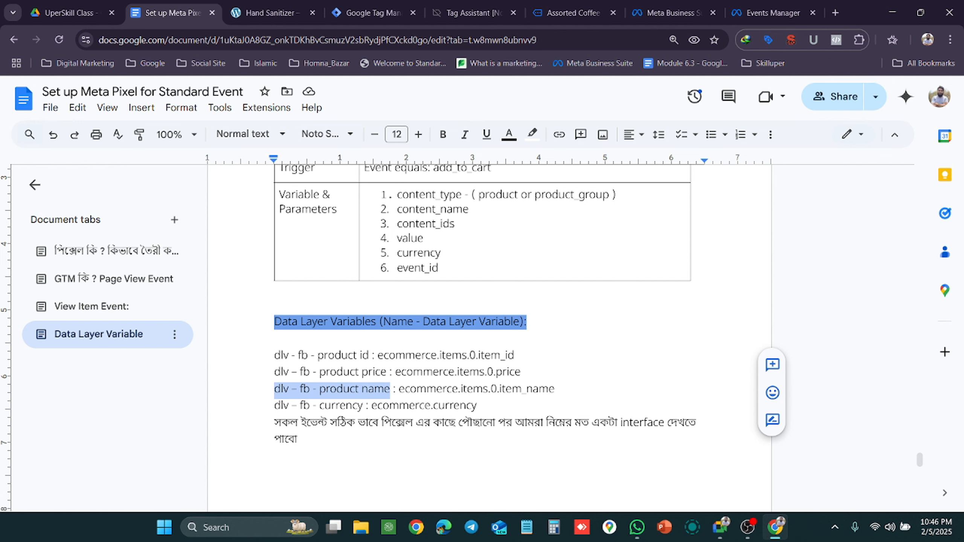
Return to Google Tag Manager and replace the untitled variable's name with the copied "dlv – fb - product name".
click(277, 9)
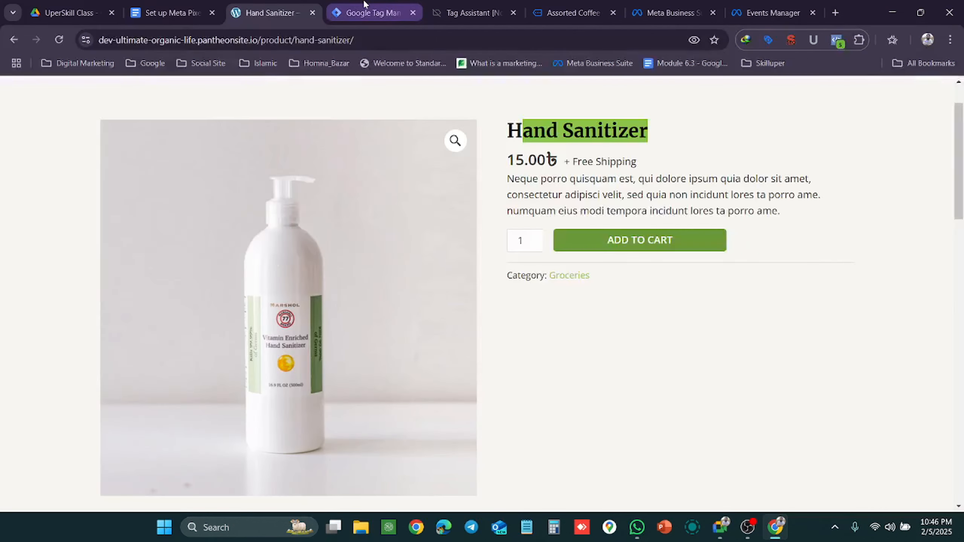
click(364, 5)
click(284, 94)
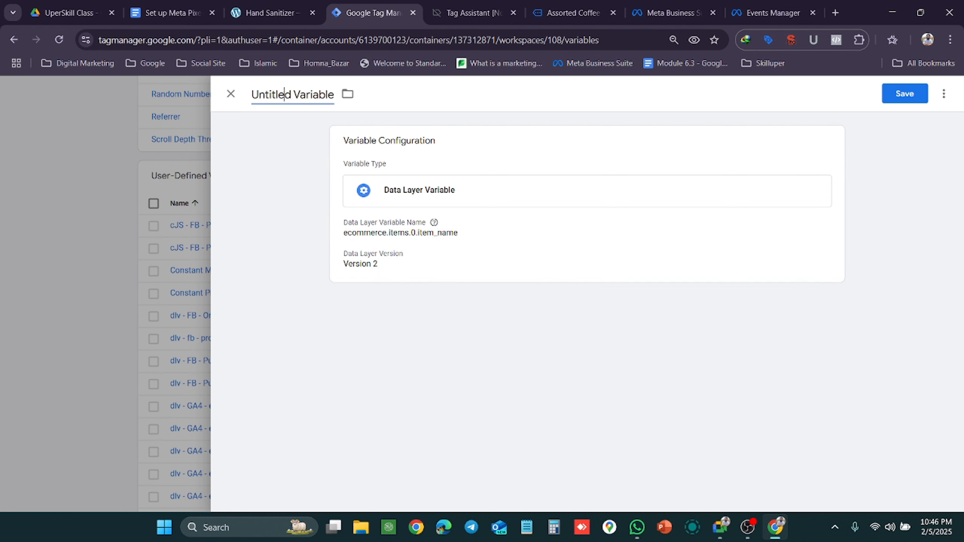
key(ctrl+a)
key(ctrl+v)
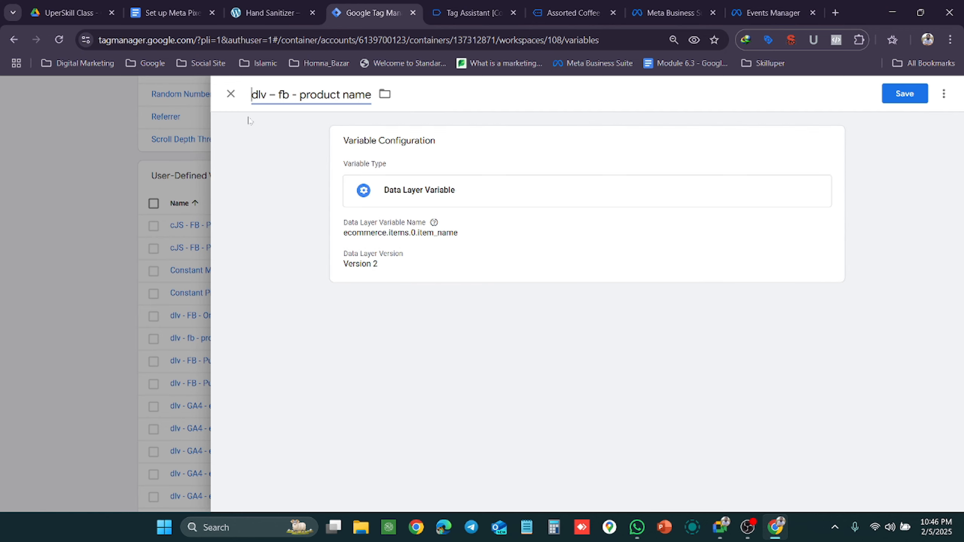
Prefix the variable's name with "Uperskill-", save the variable and look through the user-defined variables list.
text(-)
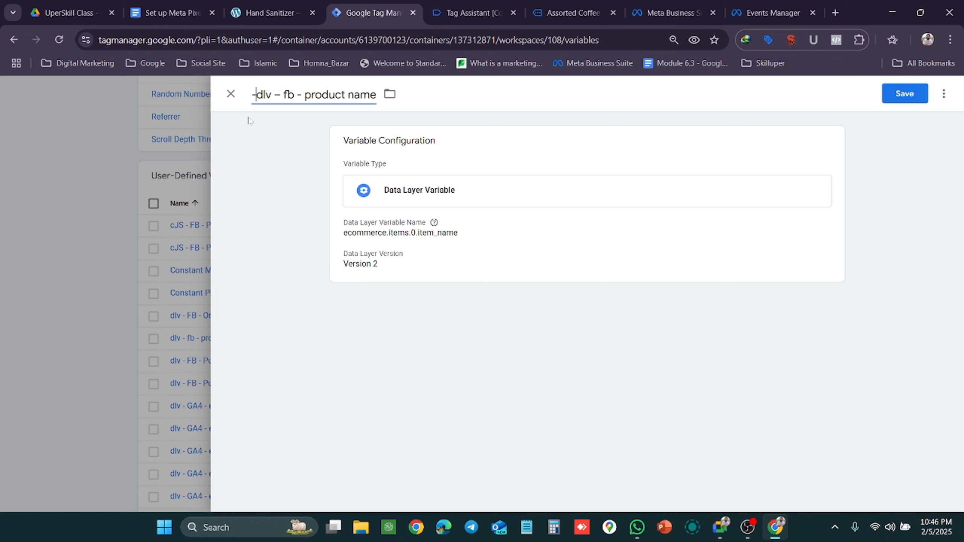
key(BackSpace)
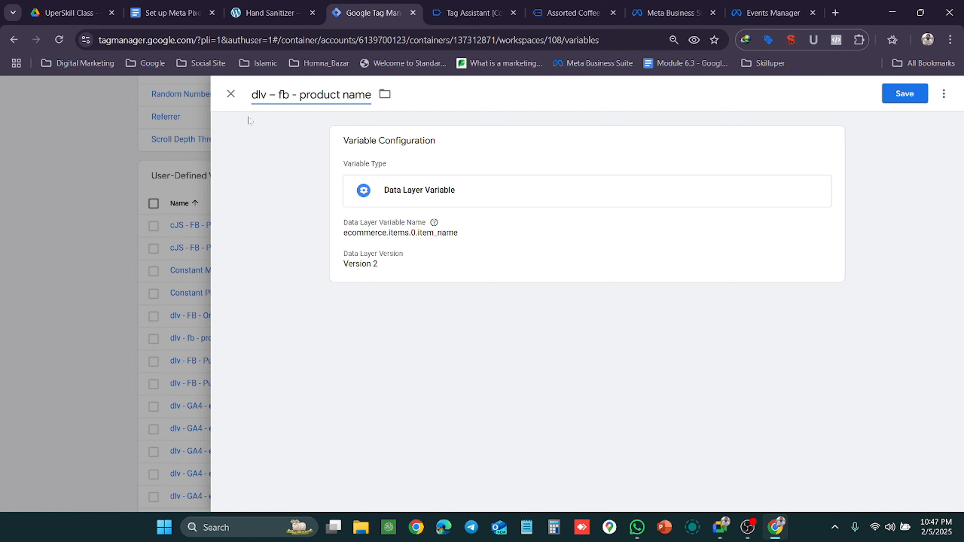
text(Uper)
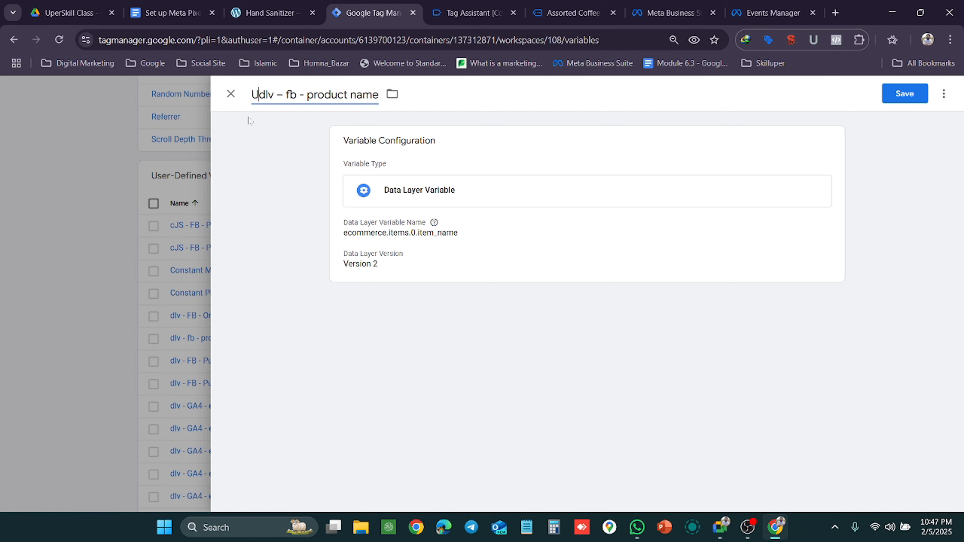
text(skill)
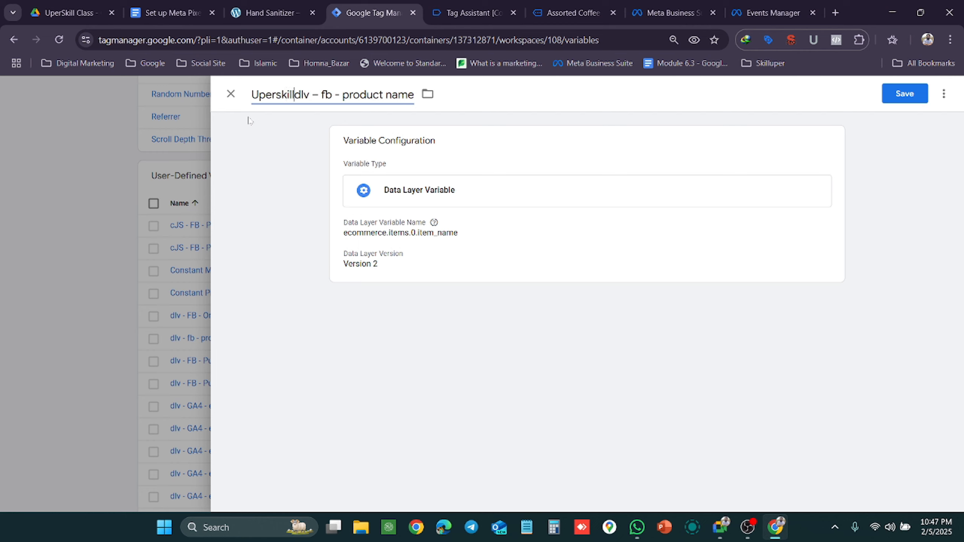
text(-)
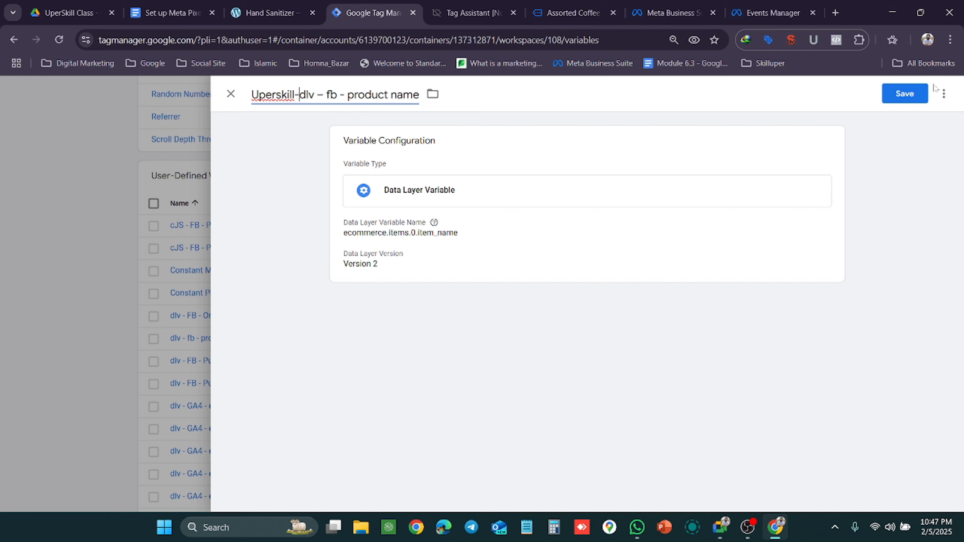
click(903, 95)
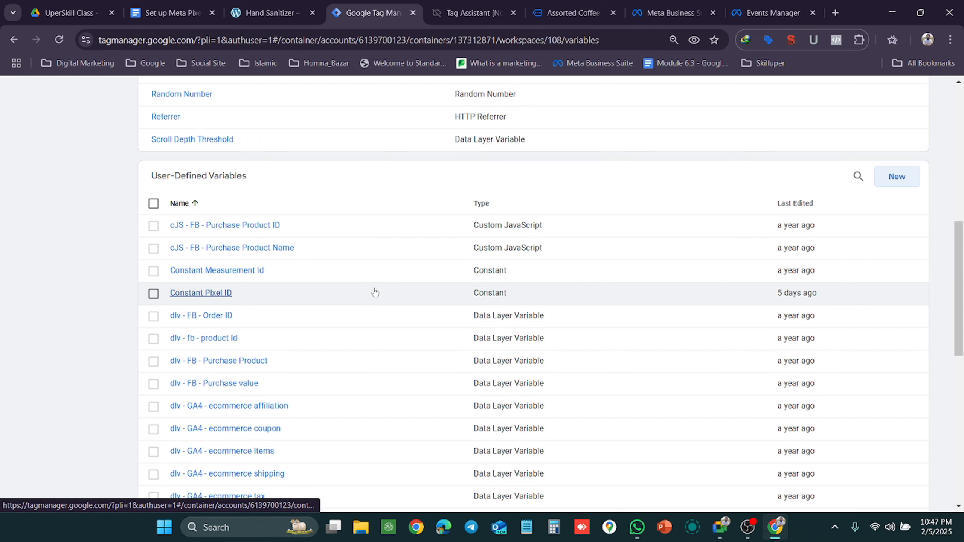
scroll(374, 291, down, 3)
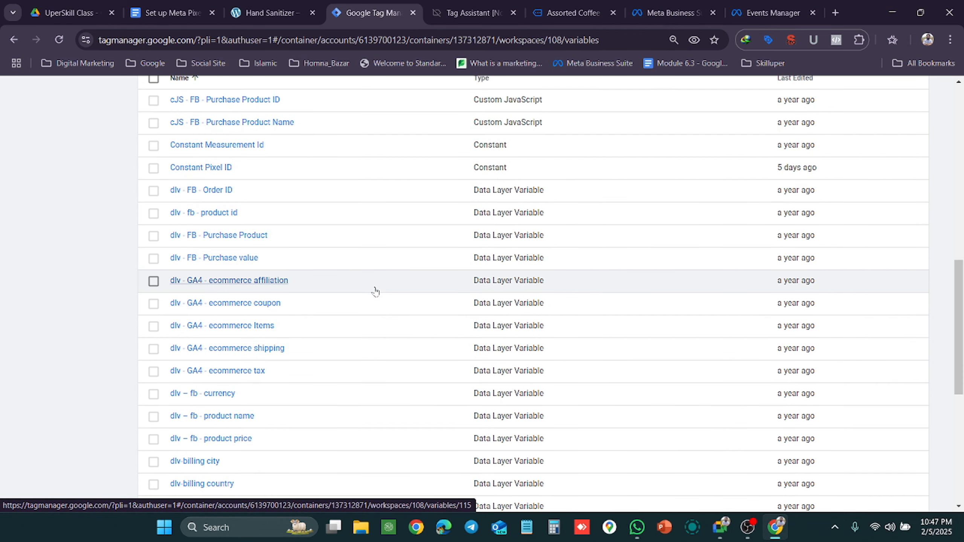
scroll(375, 291, down, 3)
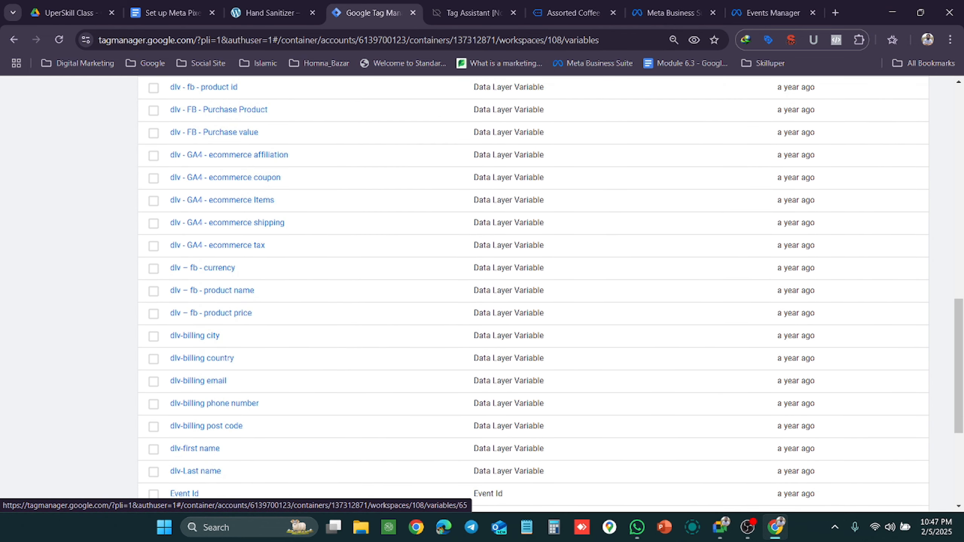
Return to the Set up Meta Pixel document and highlight the content_name parameter in the add_to_cart table.
key(ctrl+shift+Tab)
key(ctrl+shift+Tab)
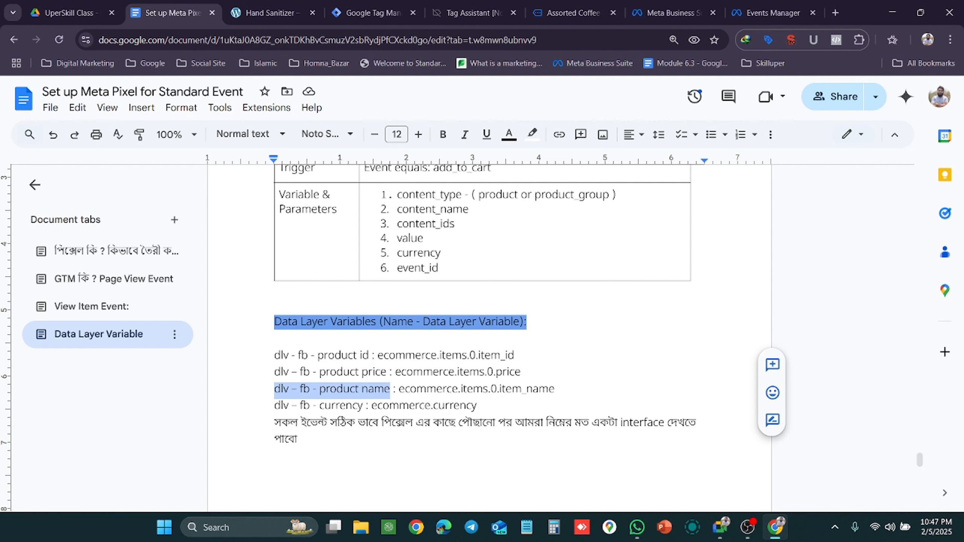
mouse_move(734, 533)
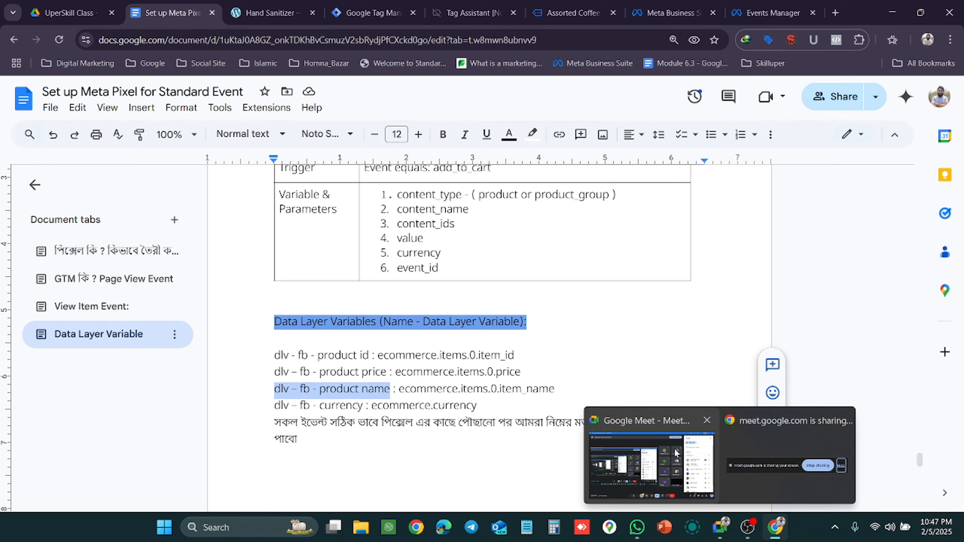
click(664, 448)
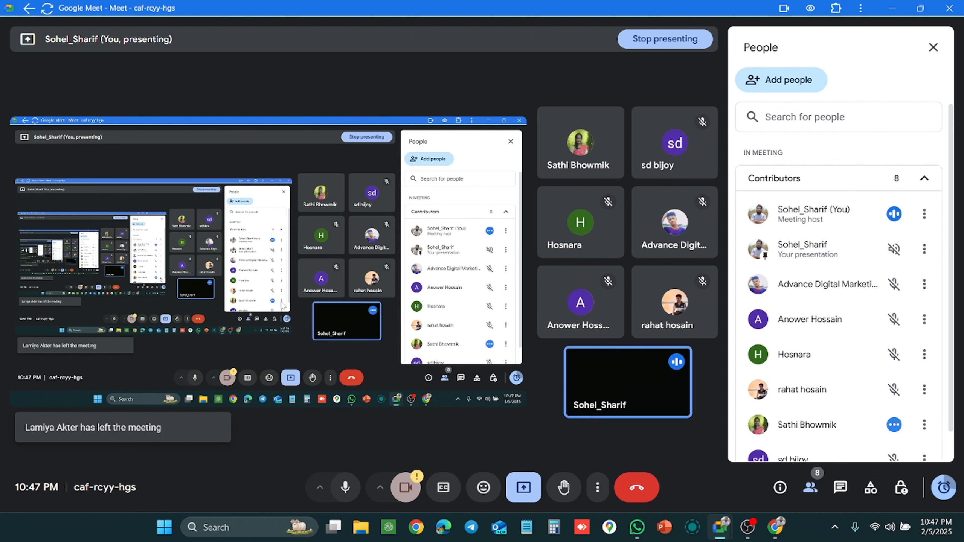
key(alt+Tab)
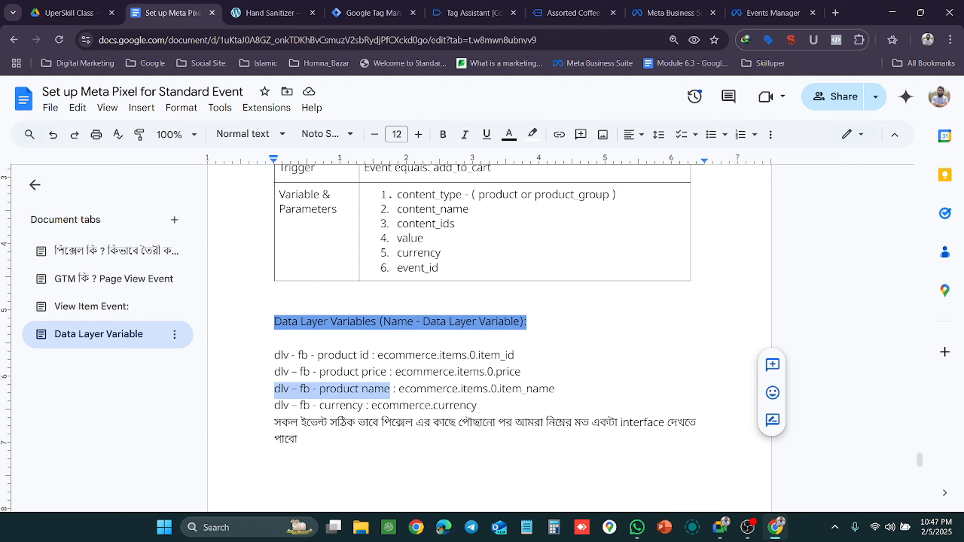
drag(468, 209, 409, 210)
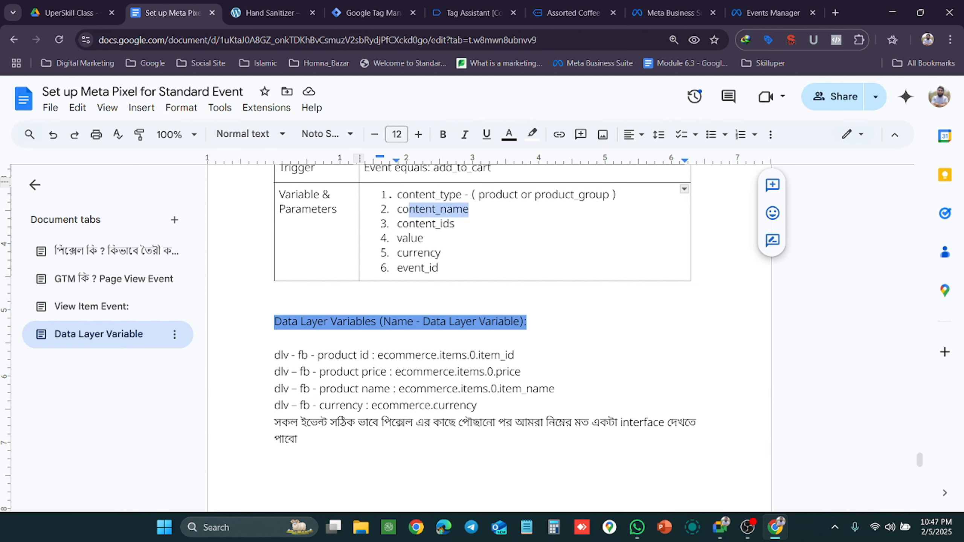
double_click(410, 209)
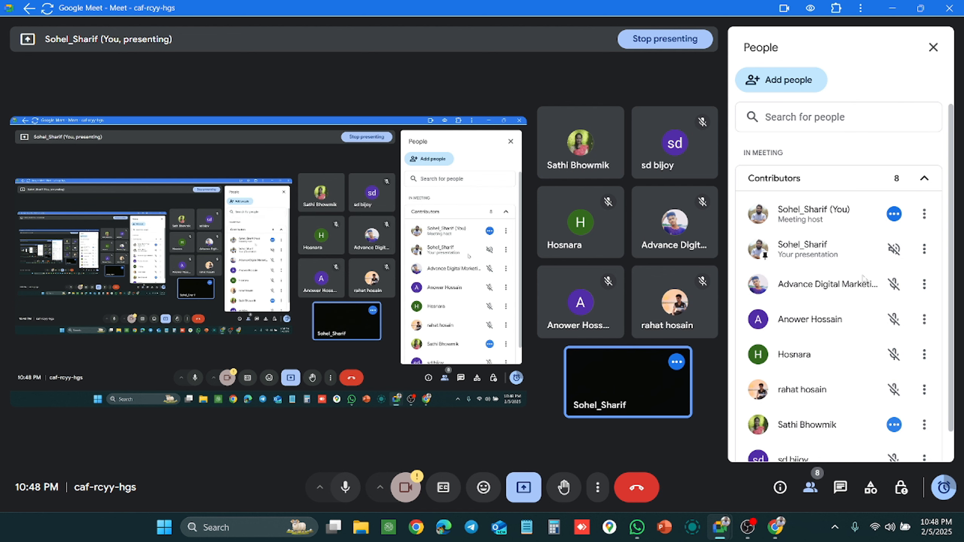
scroll(868, 282, down, 1)
scroll(869, 282, up, 1)
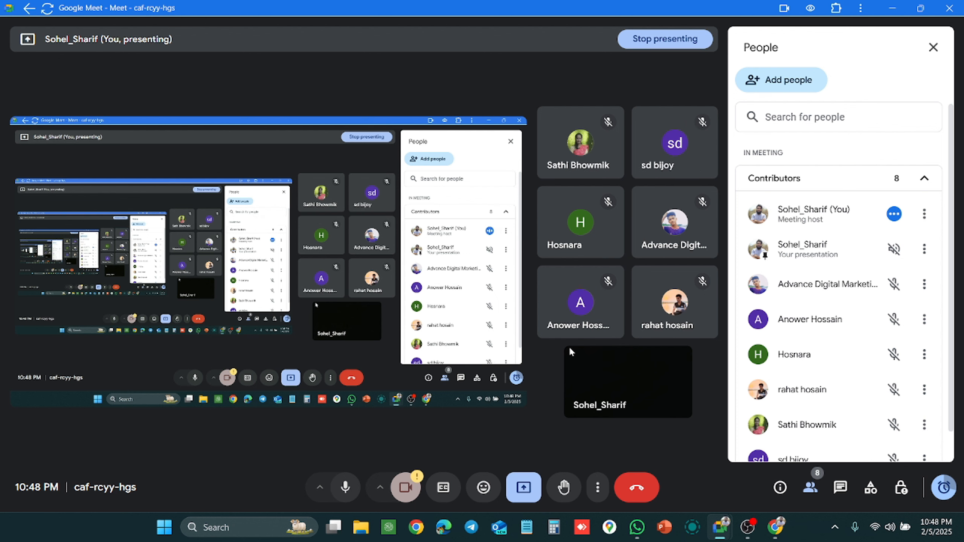
click(380, 488)
mouse_move(597, 315)
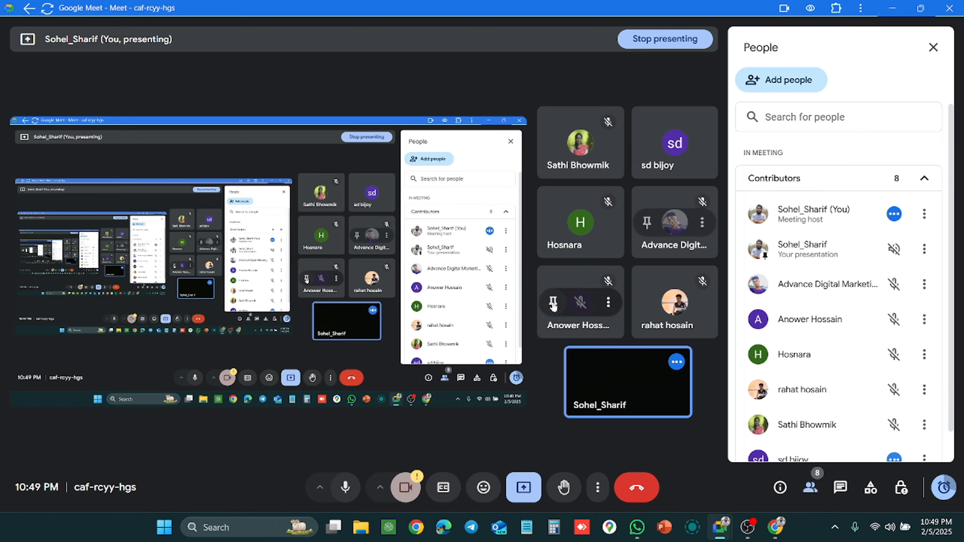
click(888, 7)
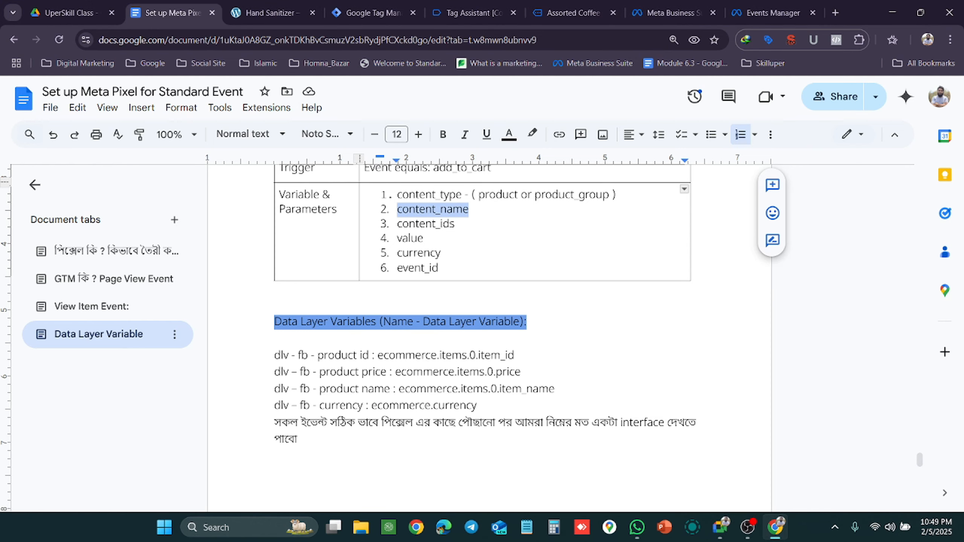
click(440, 4)
click(370, 12)
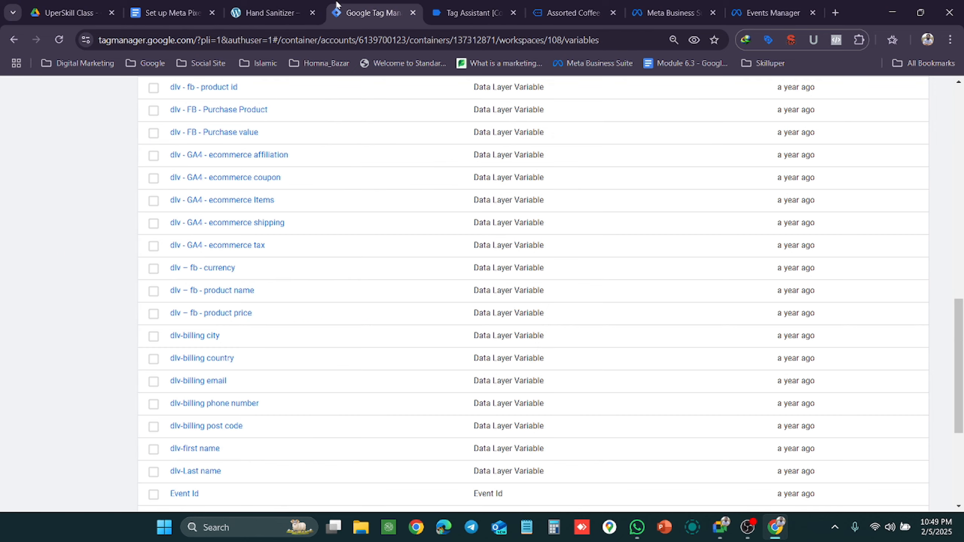
click(171, 12)
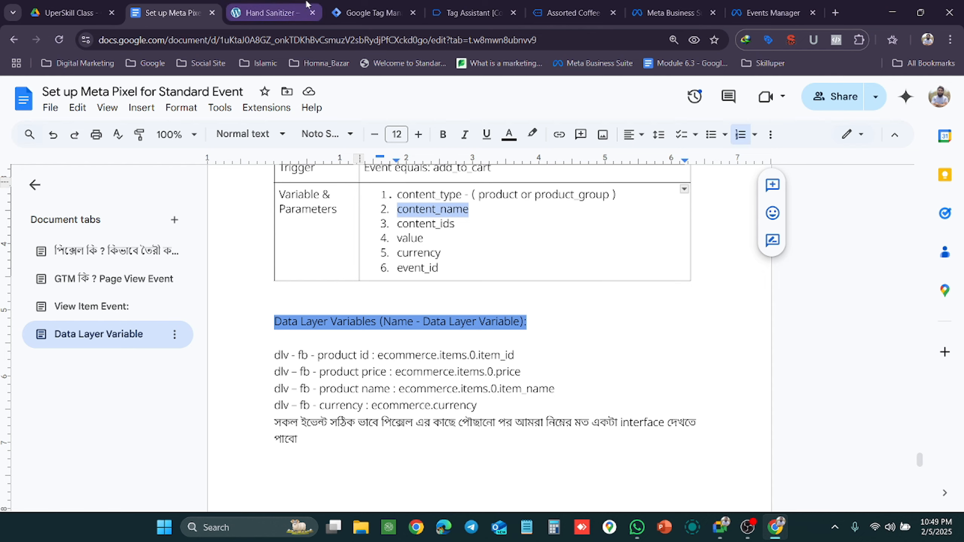
click(271, 13)
click(452, 5)
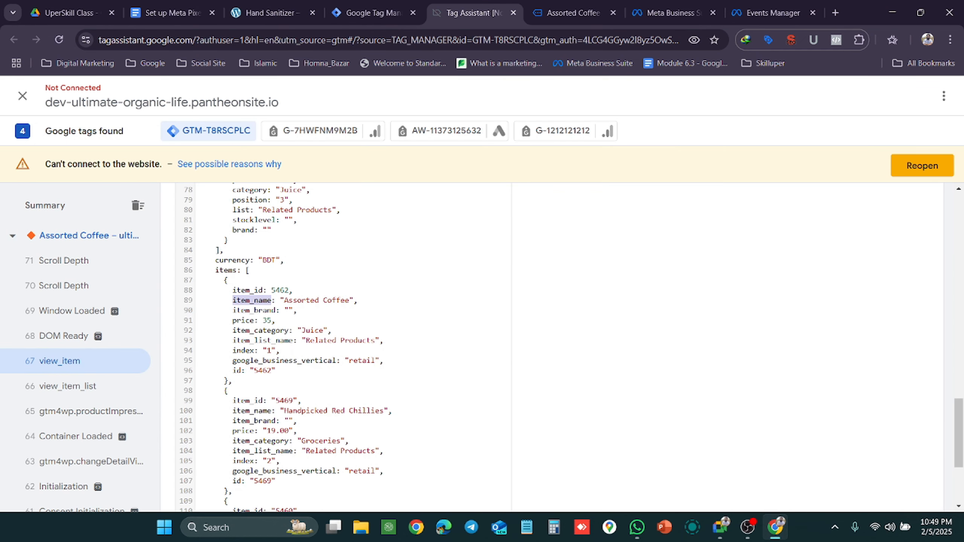
Return to Google Tag Manager and start a new user-defined variable of type Data Layer Variable.
click(373, 12)
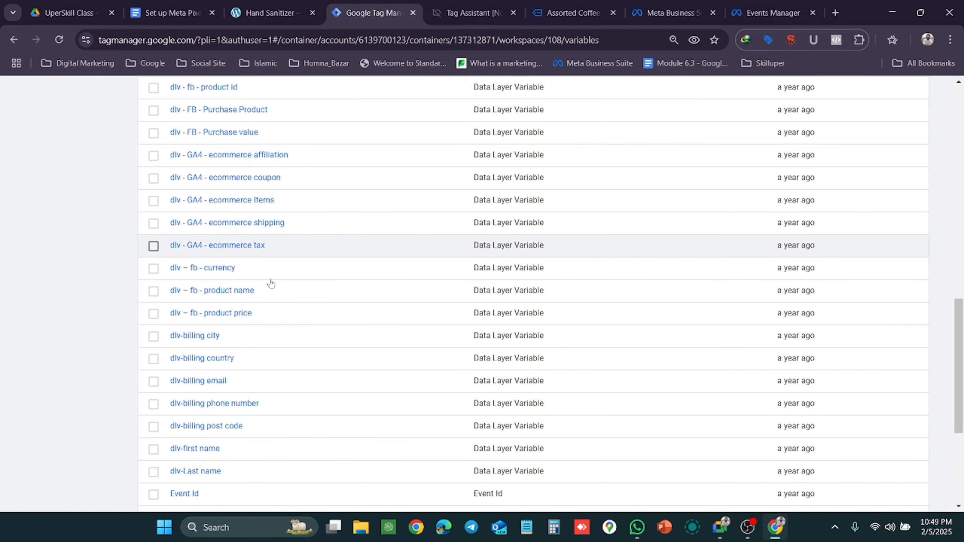
scroll(266, 288, up, 10)
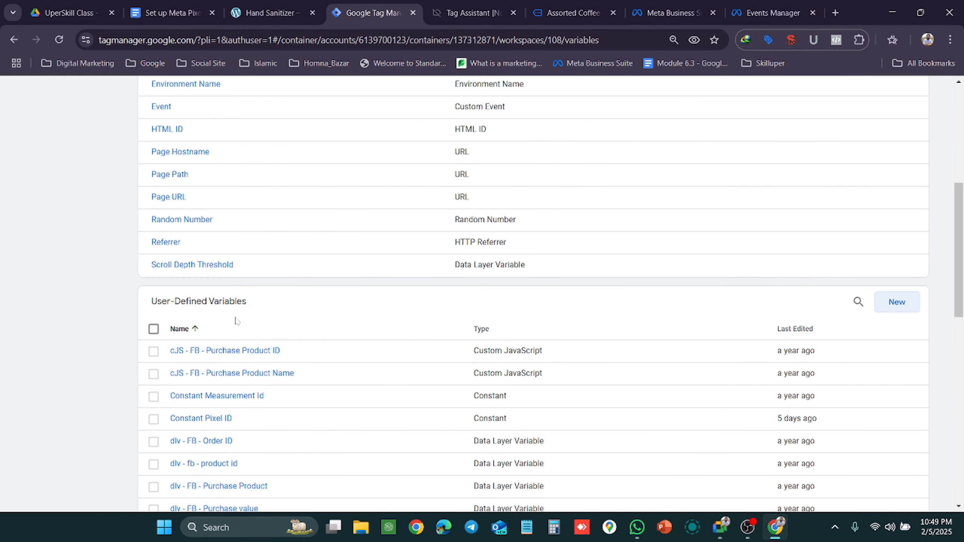
click(898, 303)
click(673, 211)
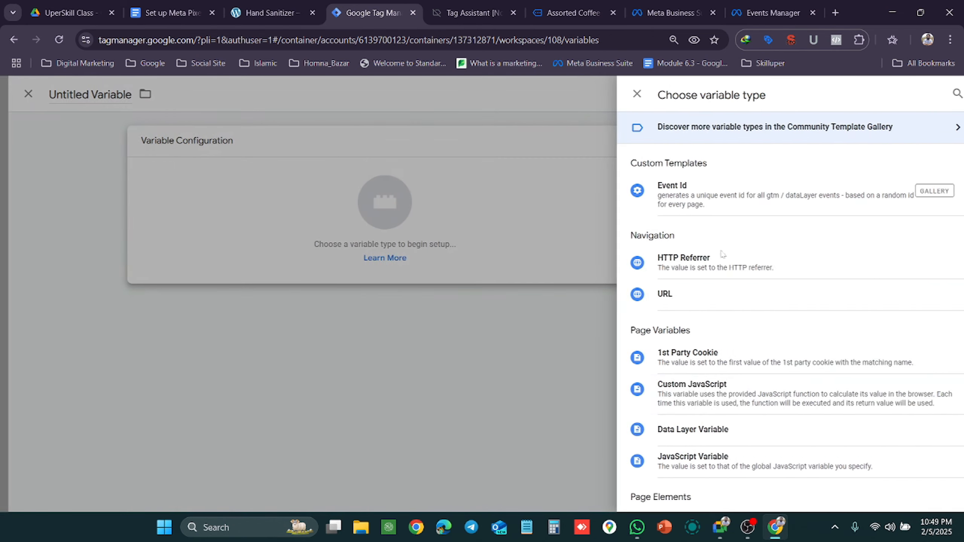
click(699, 436)
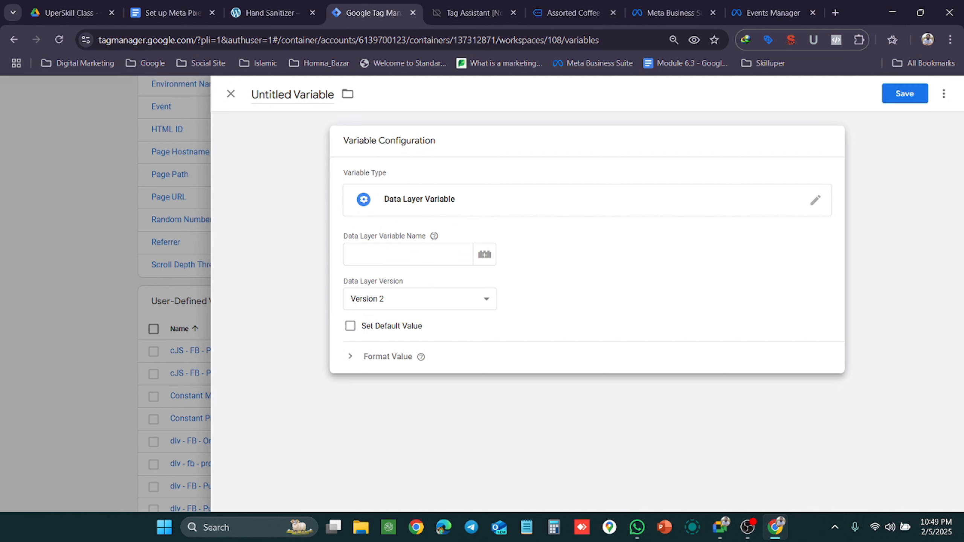
Copy the ecommerce key from the view_item data layer in Tag Assistant and paste it as the new variable's Data Layer Variable Name.
click(471, 8)
scroll(343, 346, up, 12)
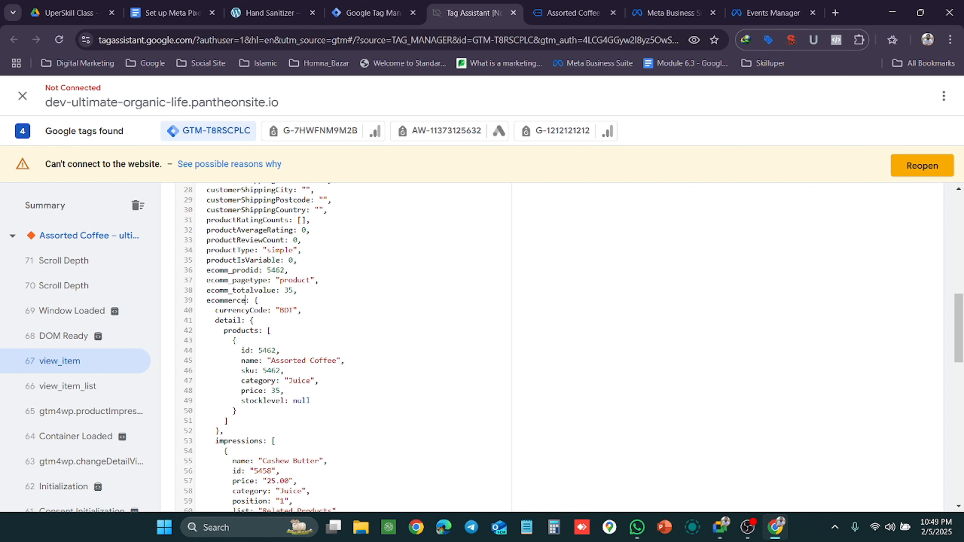
drag(246, 300, 206, 300)
key(ctrl+c)
click(373, 12)
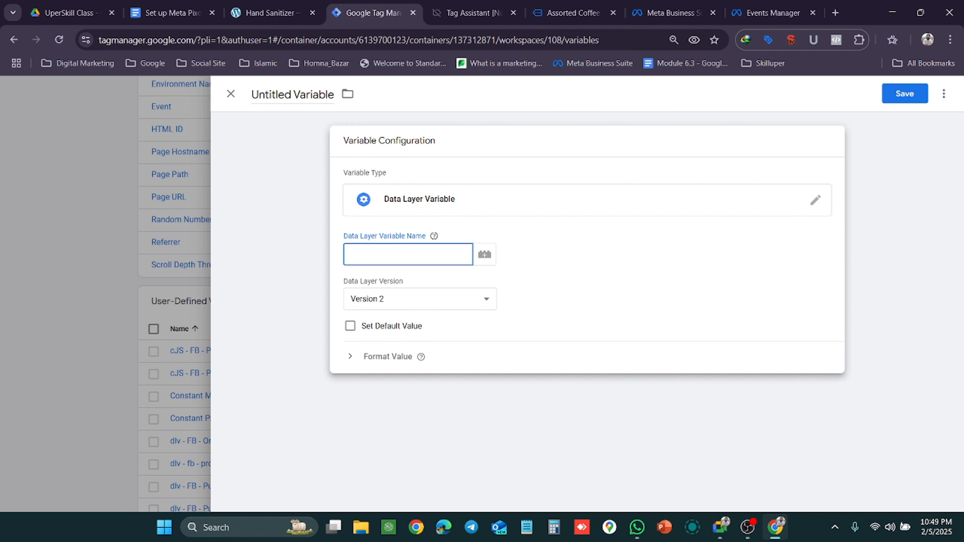
key(ctrl+v)
Try to extend the data layer path to ecommerce.item_id.0. using the item_id key copied from the first item in Tag Assistant.
click(473, 13)
scroll(344, 346, down, 6)
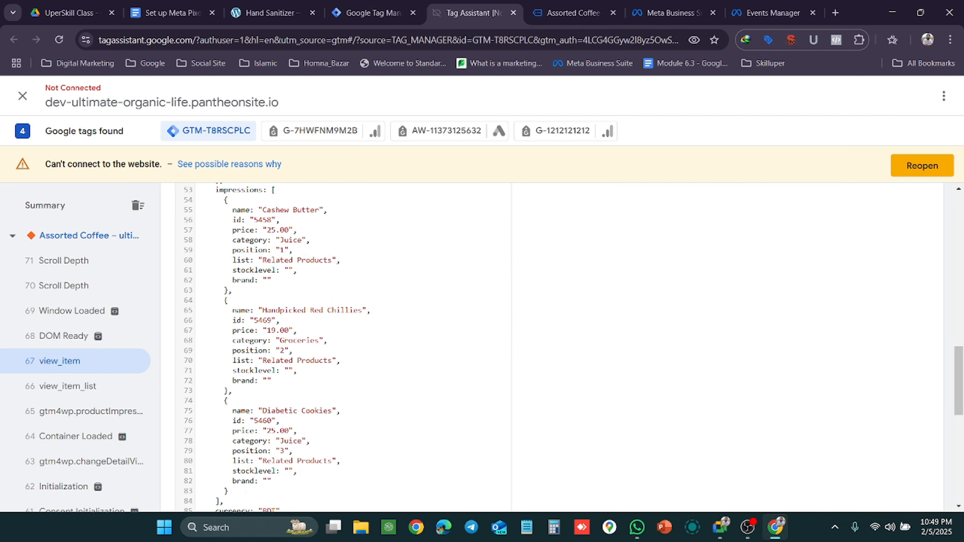
scroll(344, 346, down, 6)
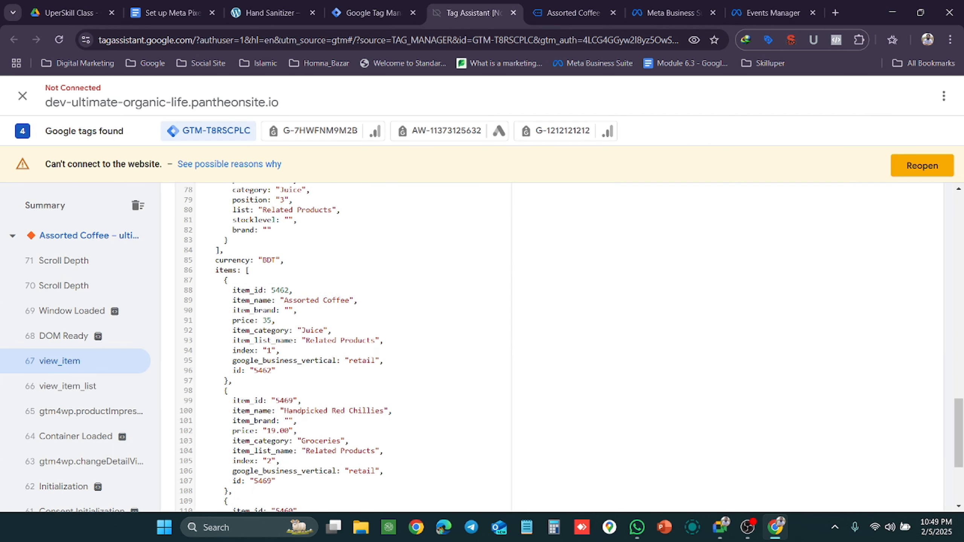
drag(263, 290, 233, 292)
key(ctrl+c)
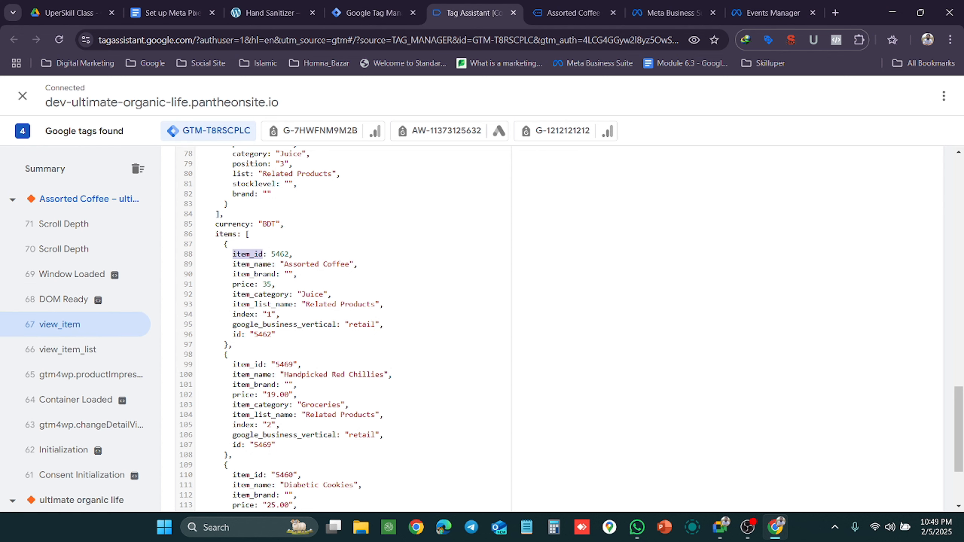
scroll(343, 328, up, 2)
scroll(343, 329, down, 2)
click(365, 12)
key(ctrl+v)
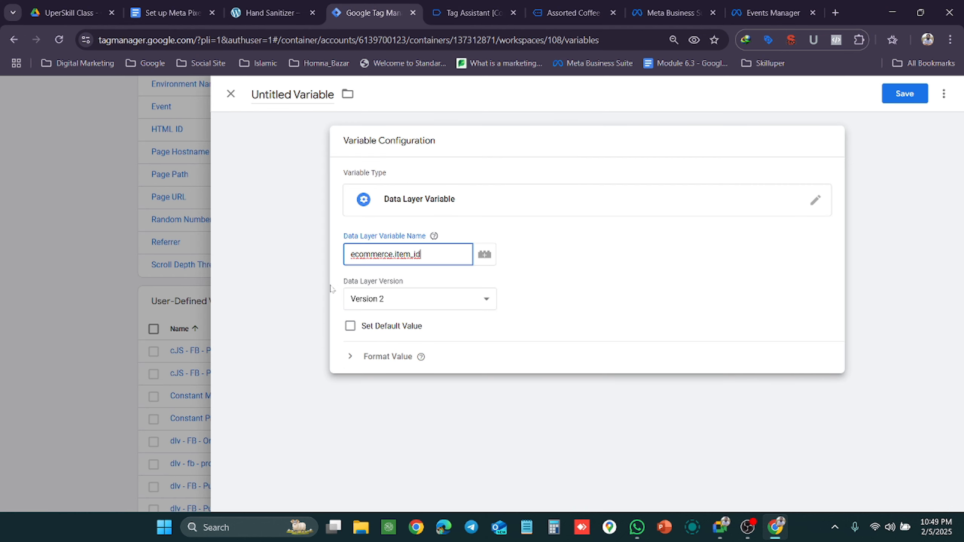
text(.)
click(510, 3)
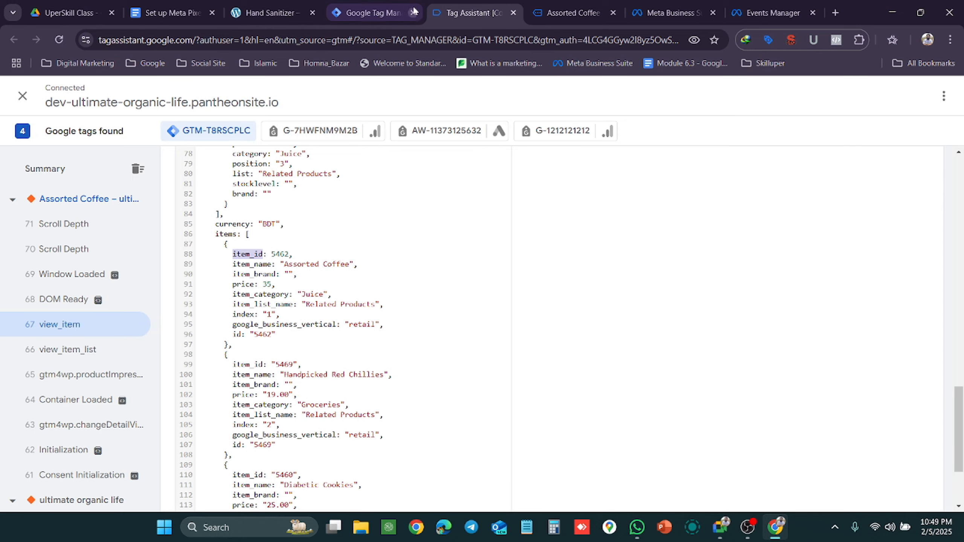
click(365, 4)
text(0.)
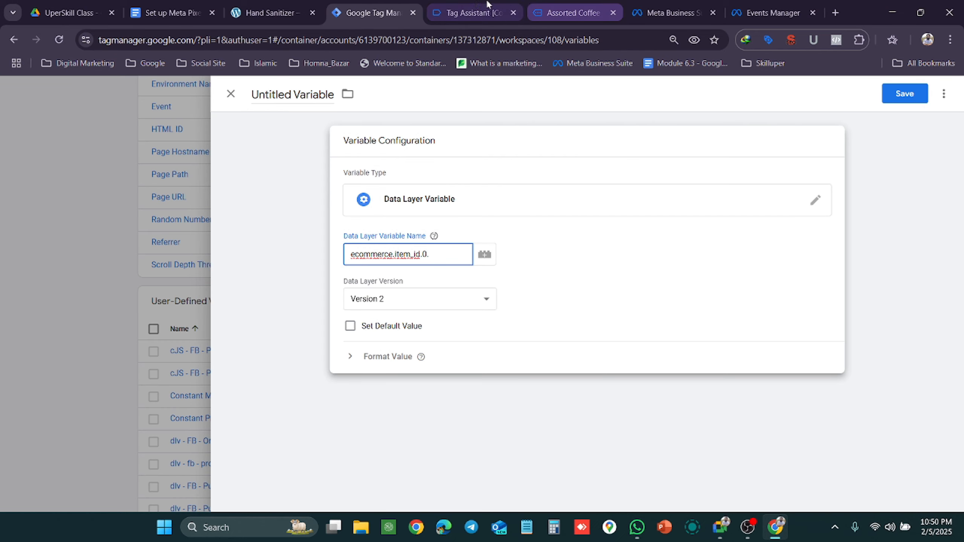
Locate the items key in Tag Assistant's ecommerce object and change the variable's data layer path to "ecommerce.items.".
click(475, 5)
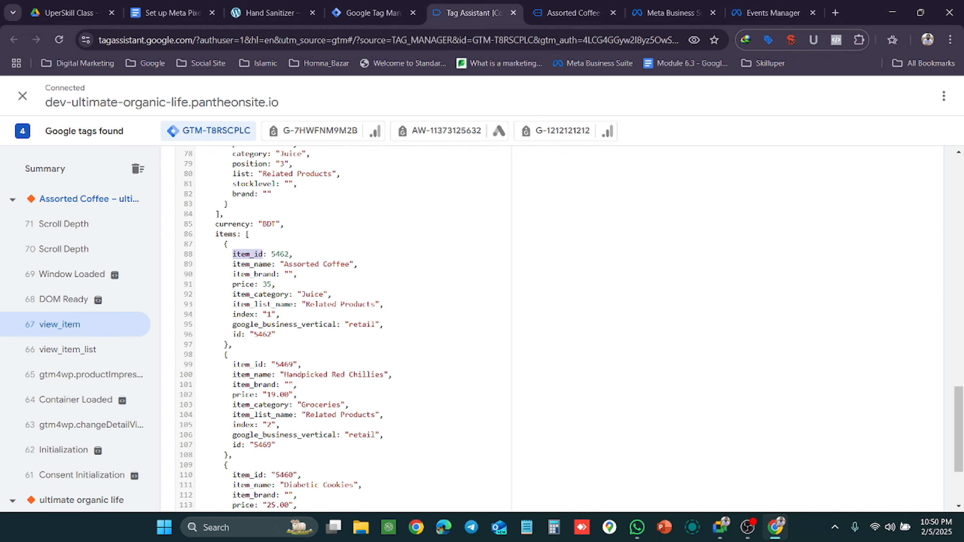
click(391, 5)
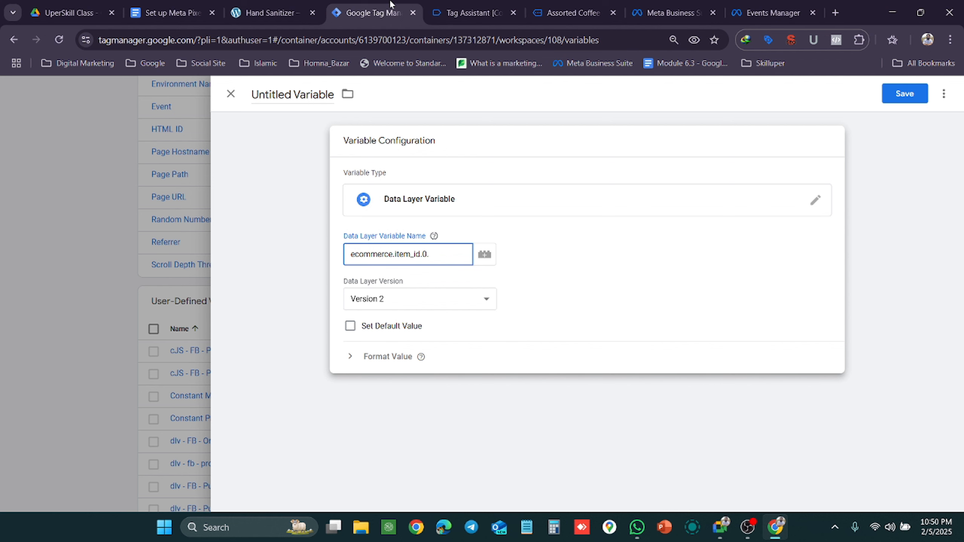
click(468, 6)
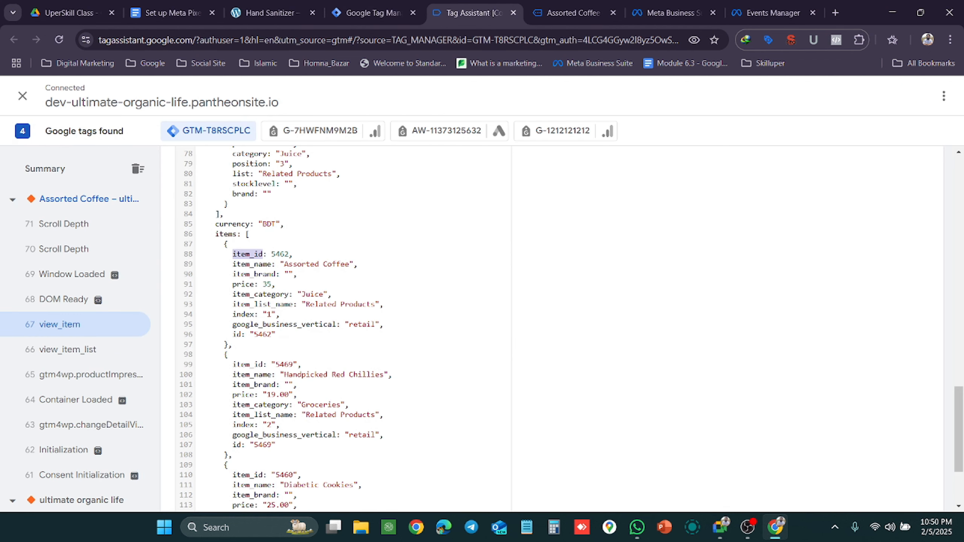
click(233, 234)
drag(236, 234, 214, 234)
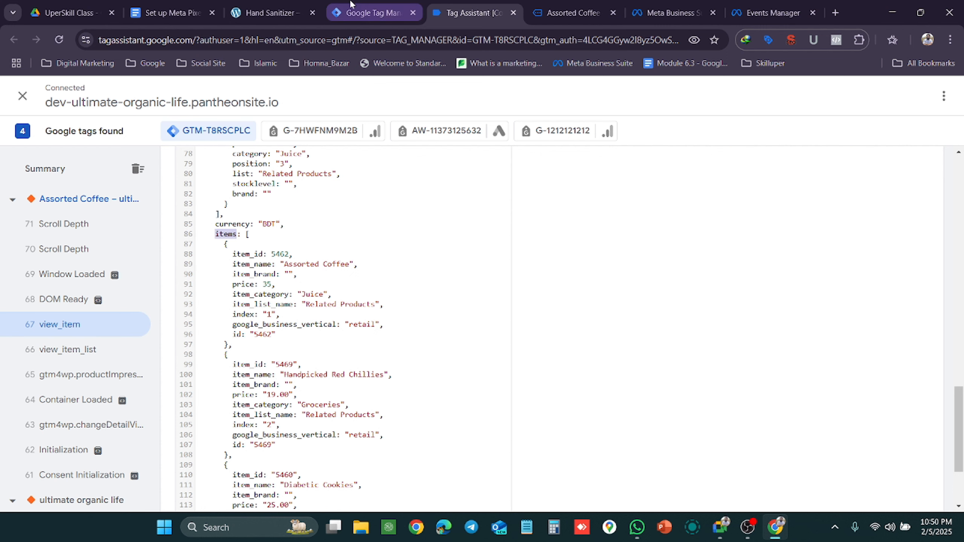
click(370, 13)
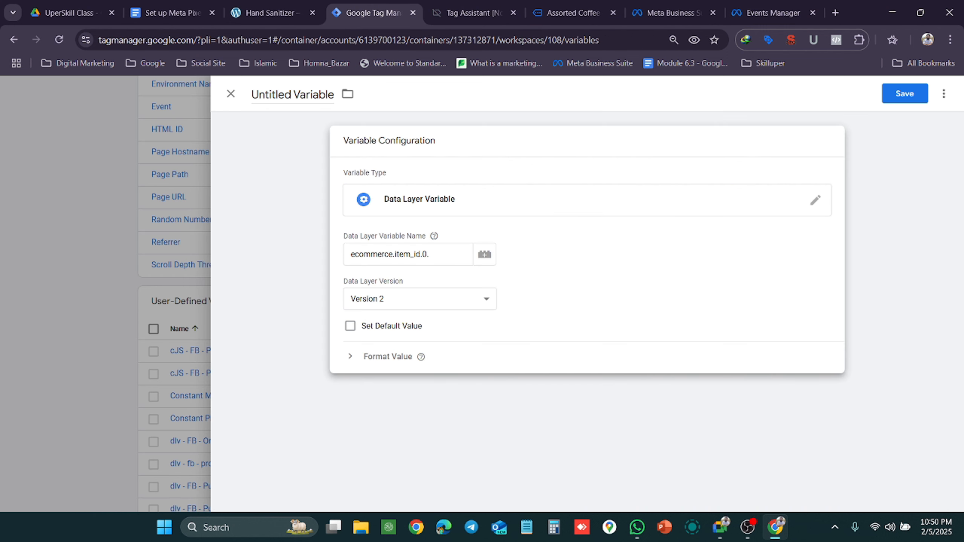
drag(429, 254, 395, 254)
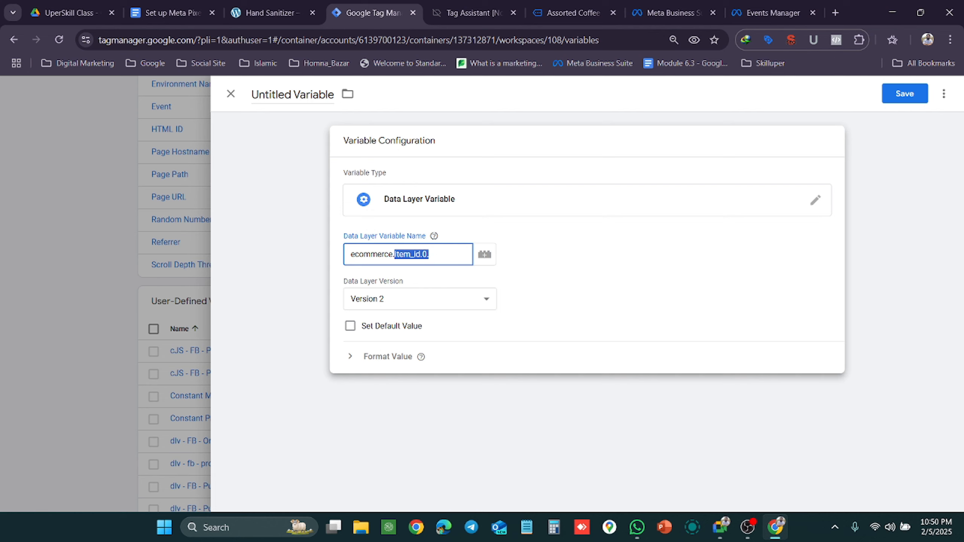
text(items.)
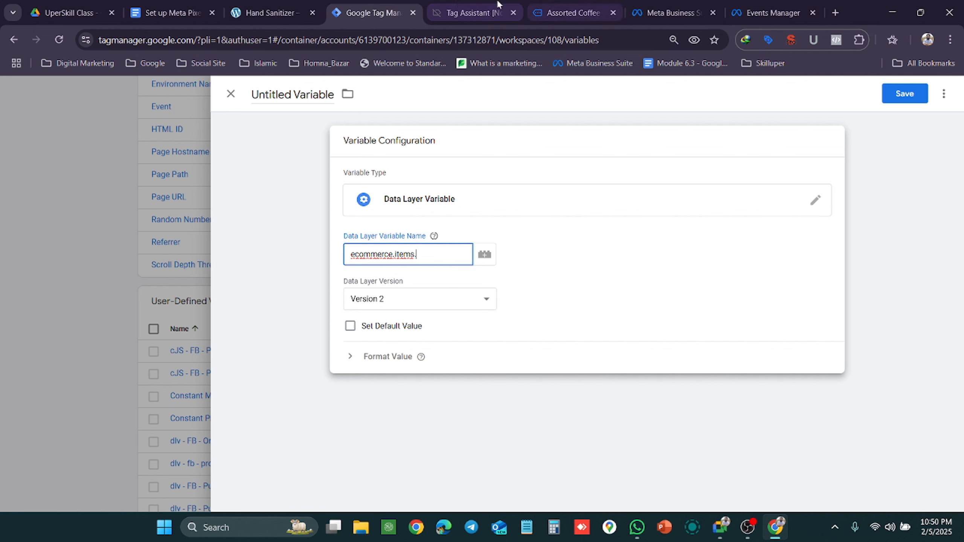
Copy the item_id key of the first item in Tag Assistant and append it to the variable's data layer path in Google Tag Manager.
click(458, 4)
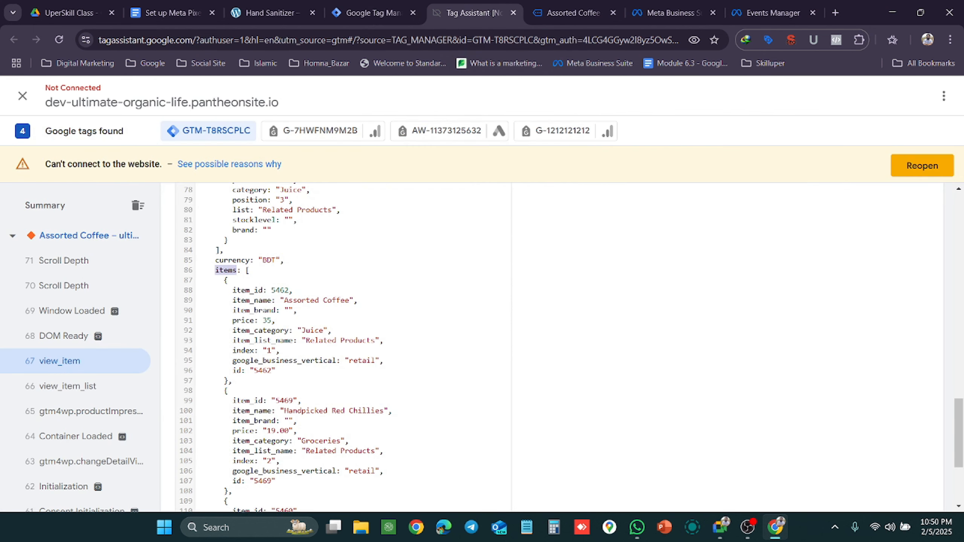
click(374, 6)
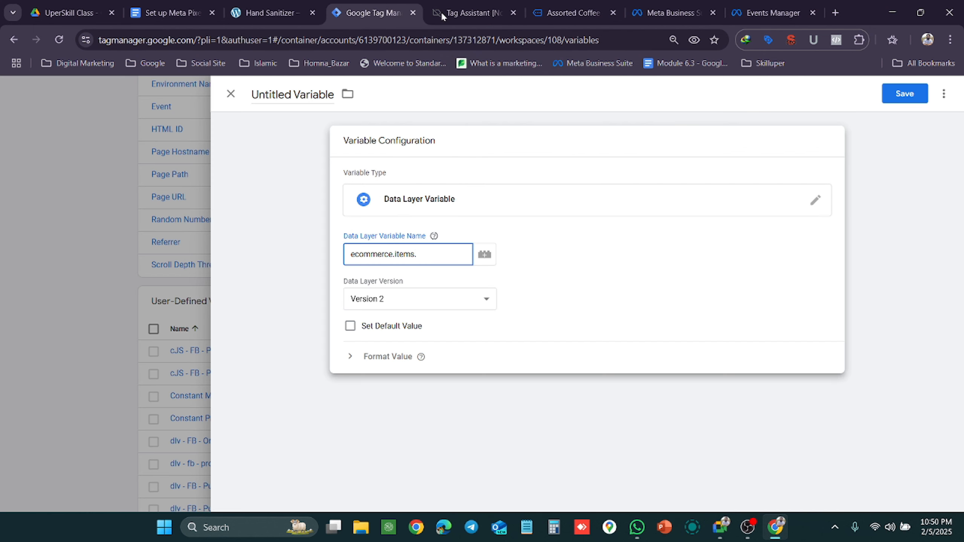
click(458, 10)
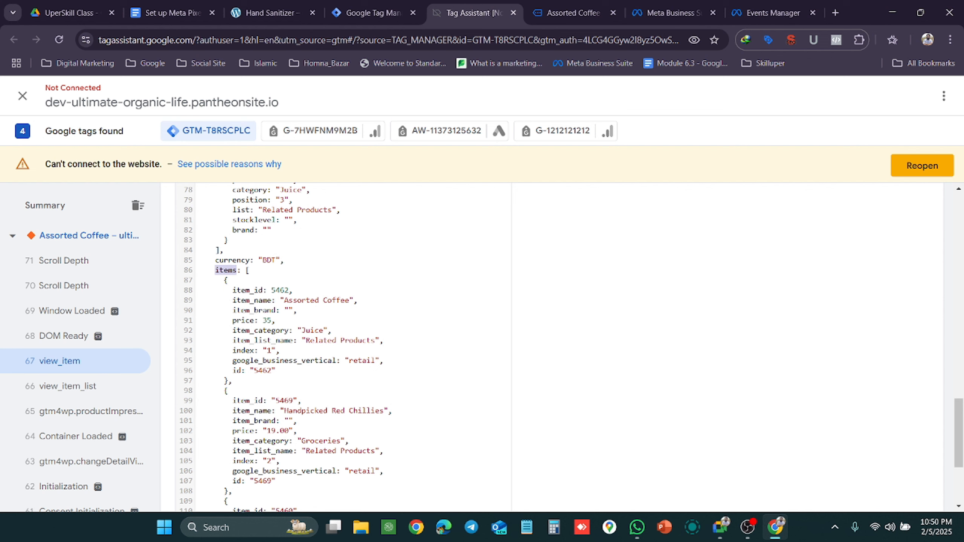
drag(263, 290, 233, 290)
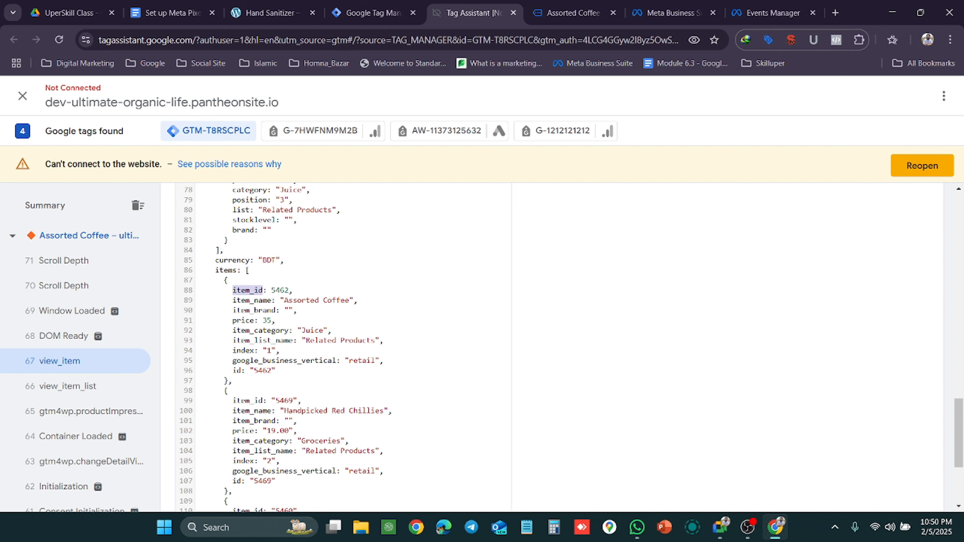
key(ctrl+c)
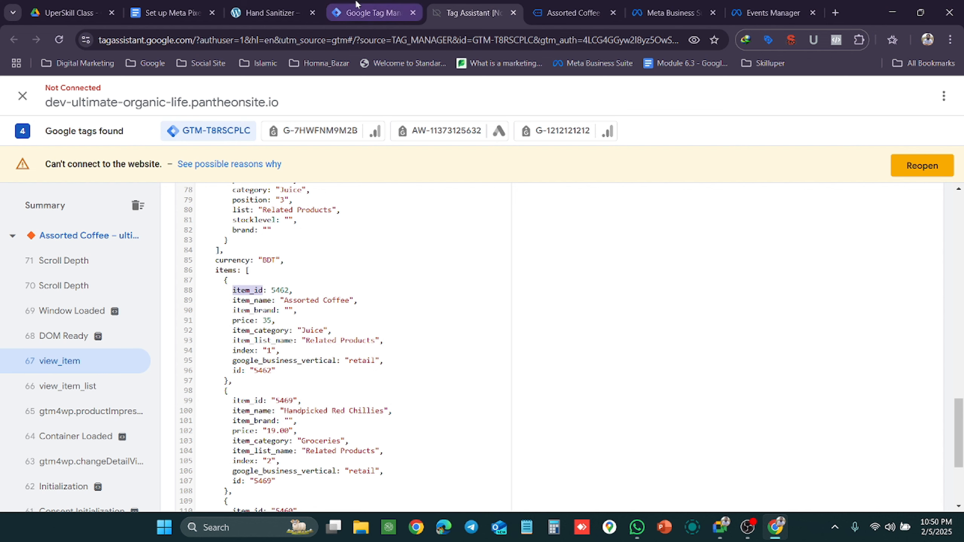
click(374, 12)
key(ctrl+v)
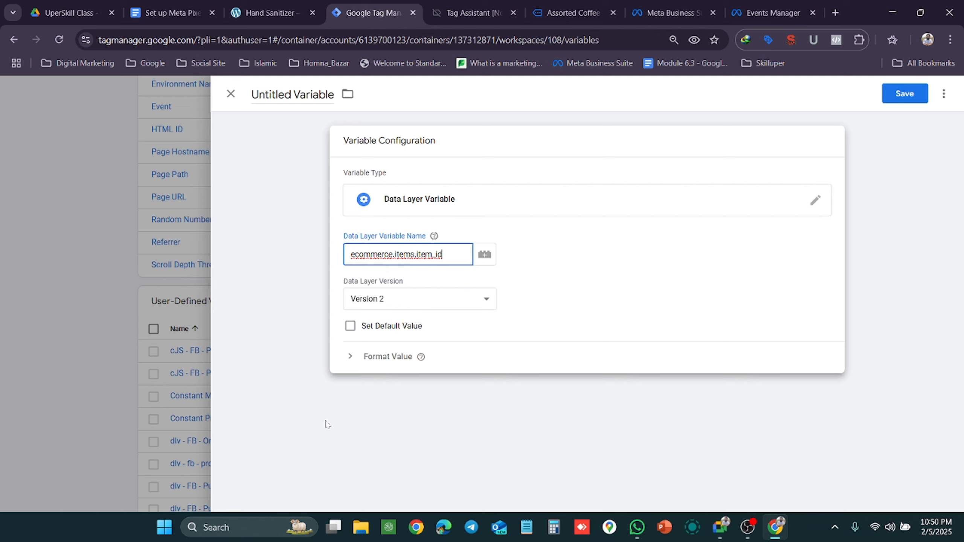
Correct the Data Layer Variable Name to "ecommerce.items.0.item_id" by inserting the item index 0 before the copied key.
key(BackSpace)
key(BackSpace)
key(BackSpace)
key(BackSpace)
key(BackSpace)
key(BackSpace)
text(0)
click(562, 5)
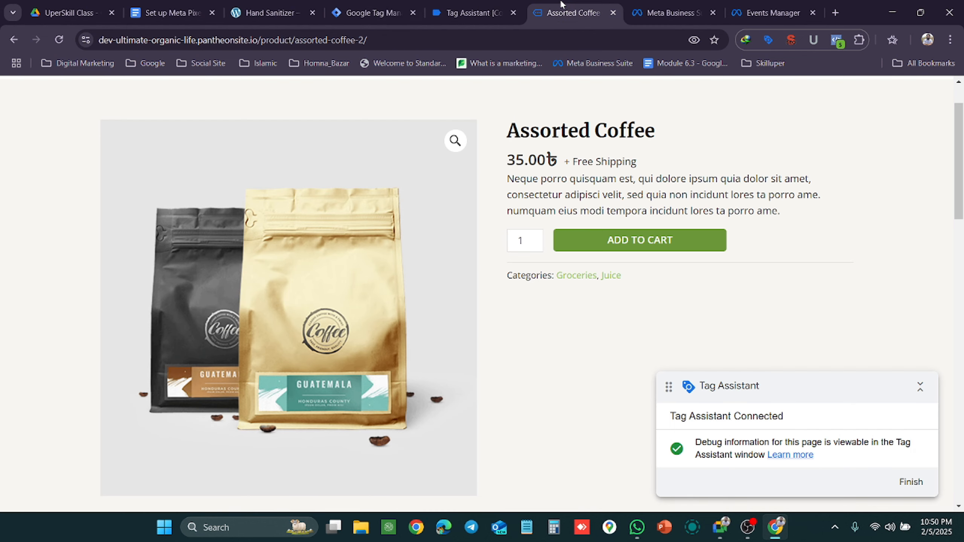
click(467, 6)
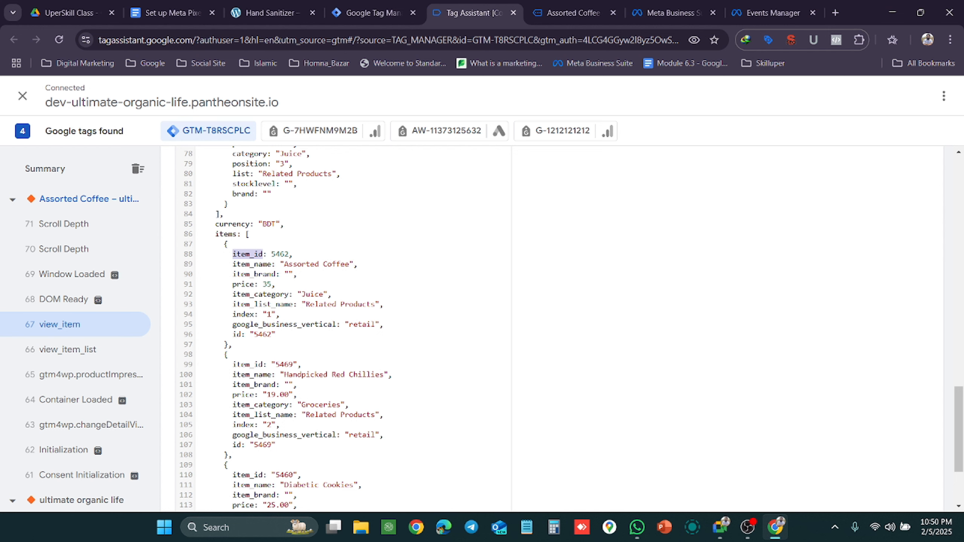
click(372, 13)
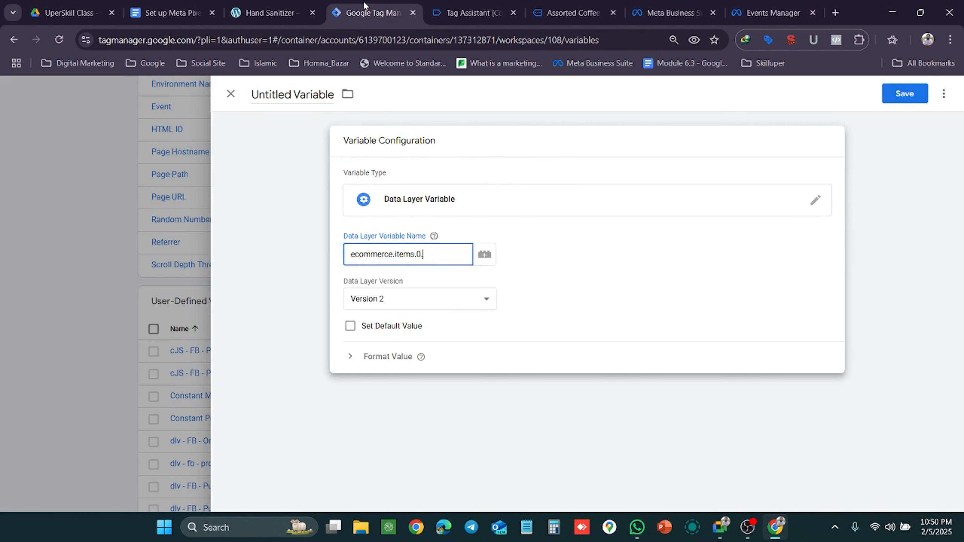
text(.)
key(ctrl+v)
click(433, 236)
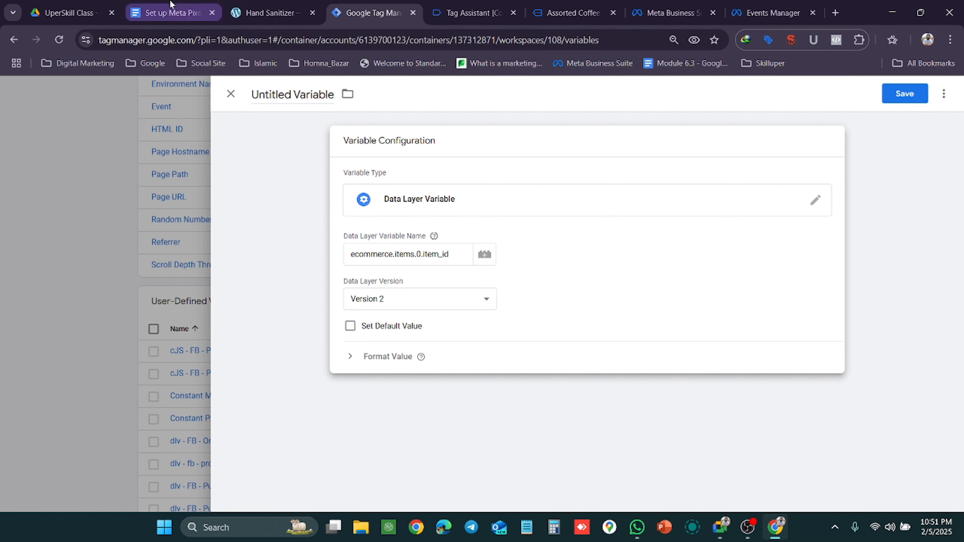
Copy "dlv - fb - product id" from the Set up Meta Pixel document and use it as the new variable's name in Google Tag Manager.
click(171, 13)
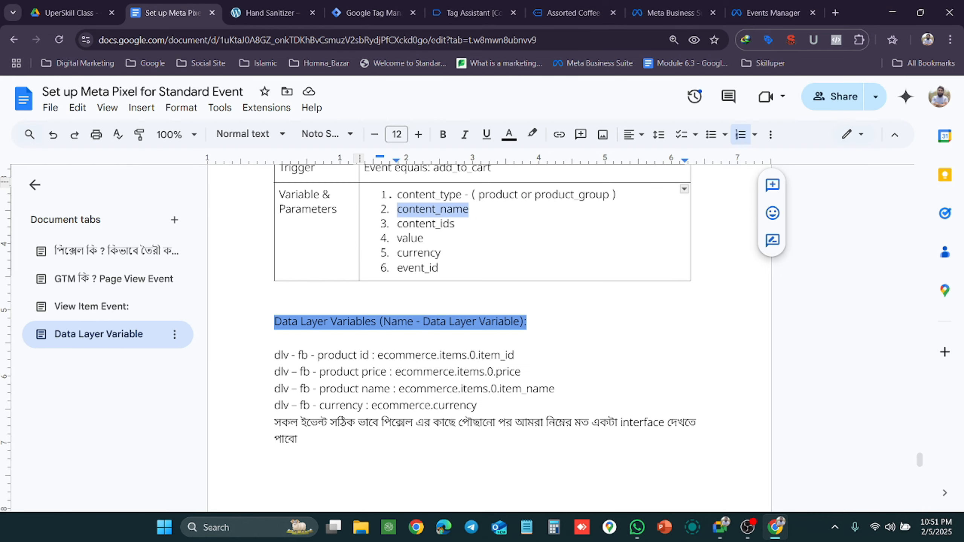
drag(369, 355, 274, 355)
key(ctrl+c)
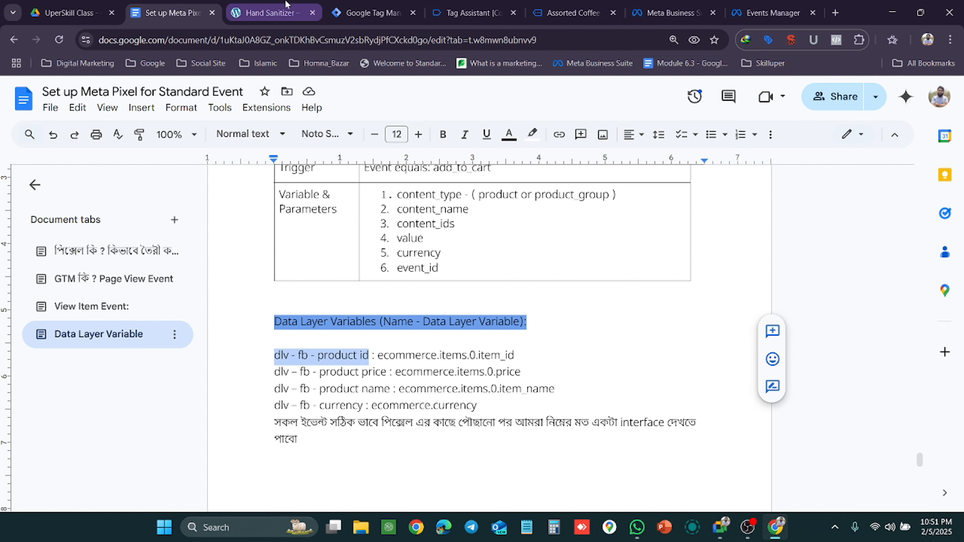
click(362, 5)
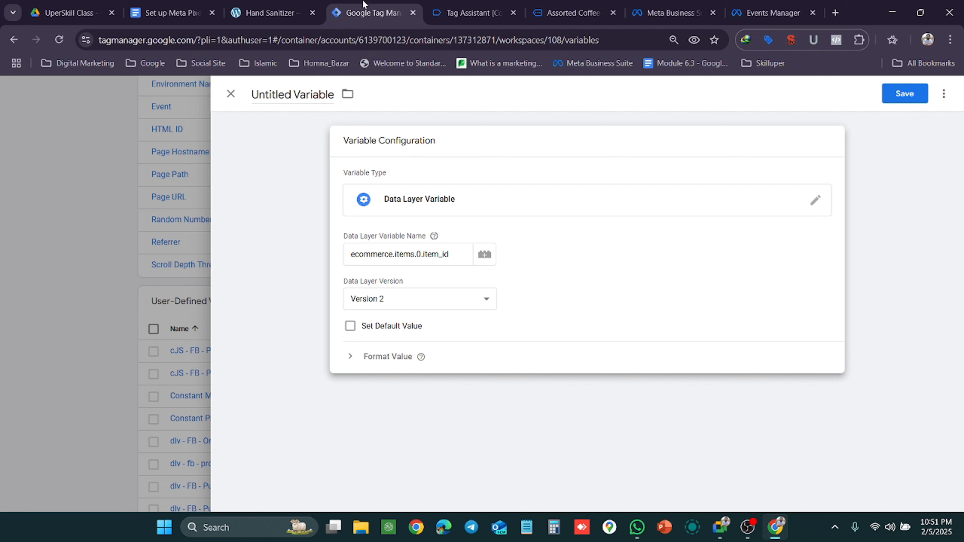
click(278, 94)
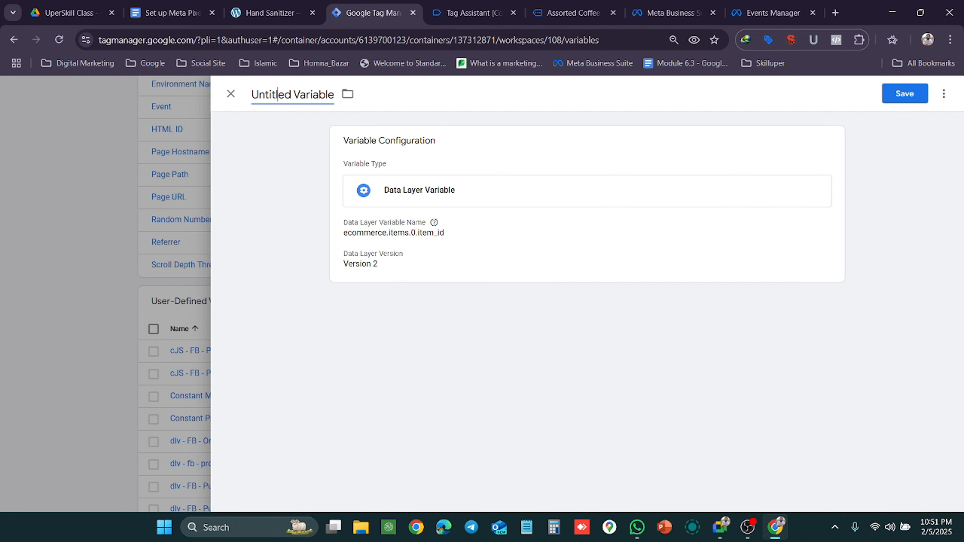
key(ctrl+a)
key(ctrl+v)
key(Home)
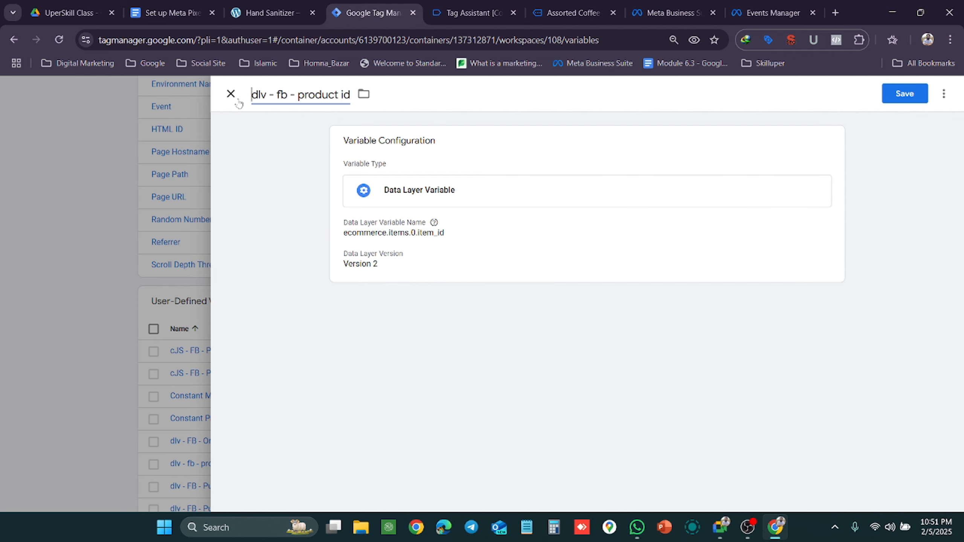
Prefix the variable's name with "Uperskill-" and save the variable.
text(Uperskill)
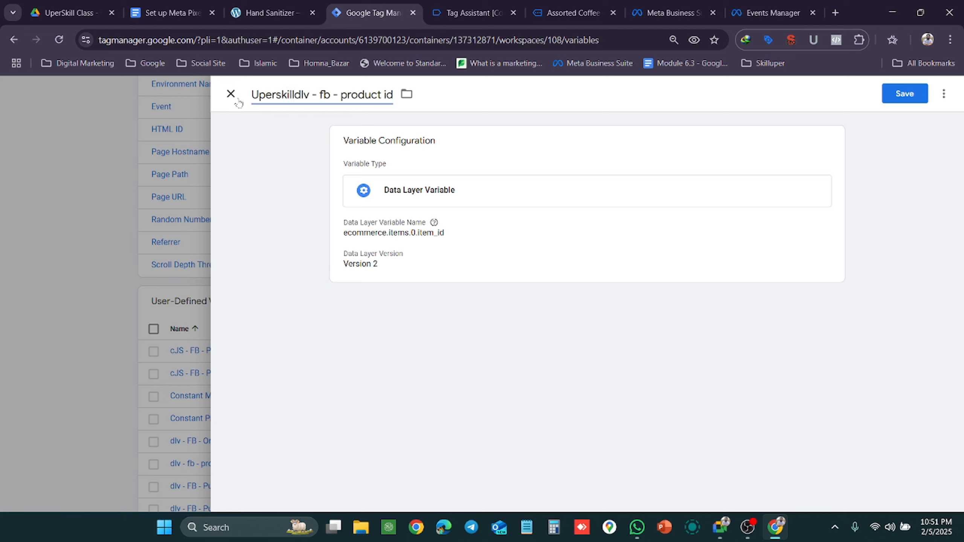
text(_)
key(BackSpace)
text(-)
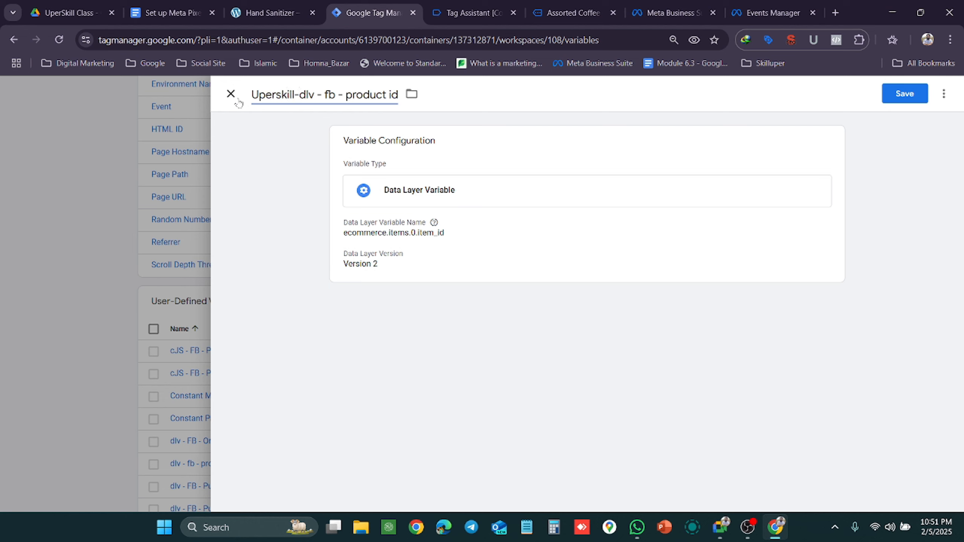
click(899, 99)
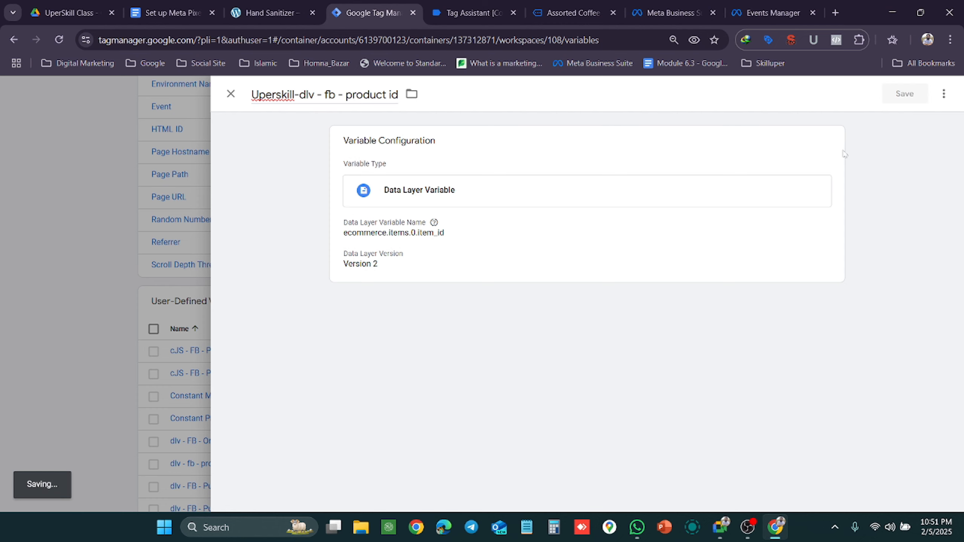
Check the participants in the Google Meet call and return to Google Tag Manager.
mouse_move(723, 528)
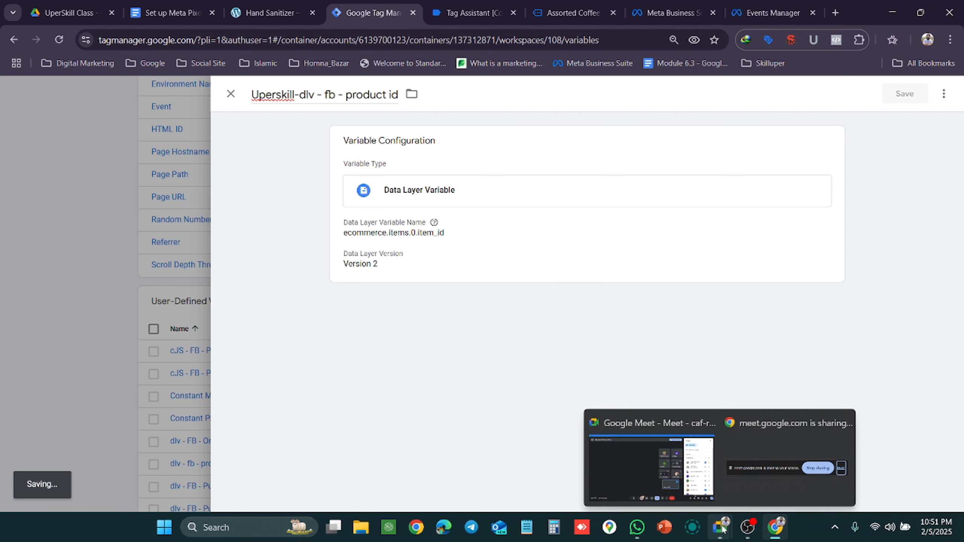
click(678, 473)
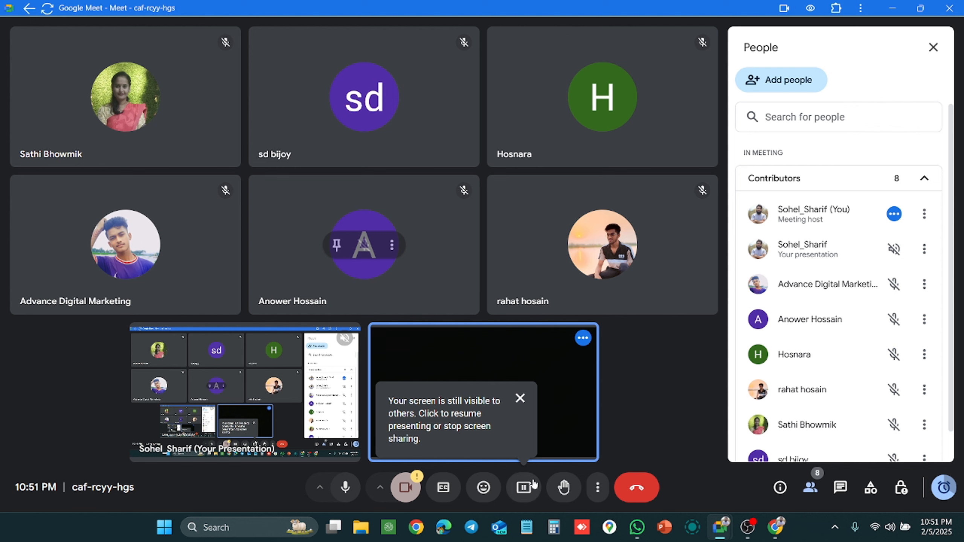
key(alt+Tab)
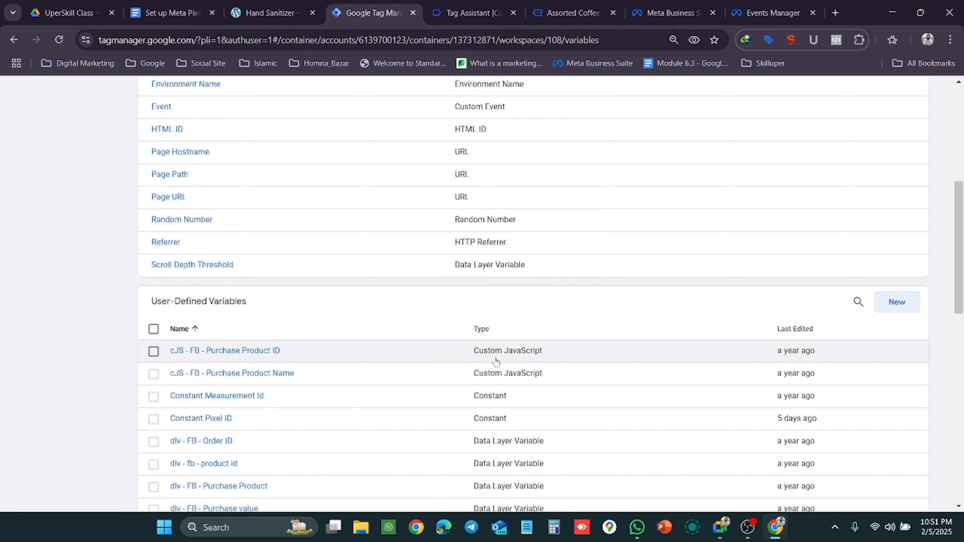
key(alt+Tab)
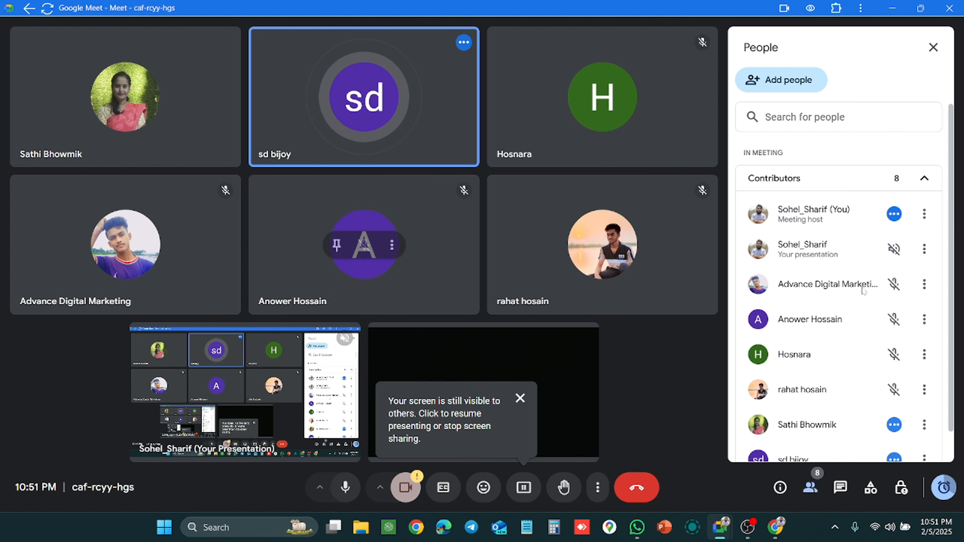
scroll(878, 316, down, 1)
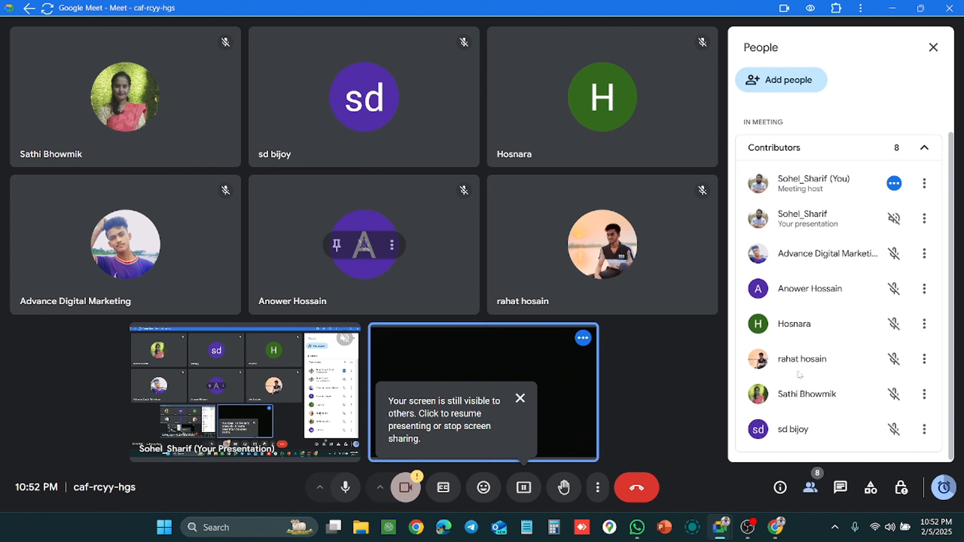
key(alt+Tab)
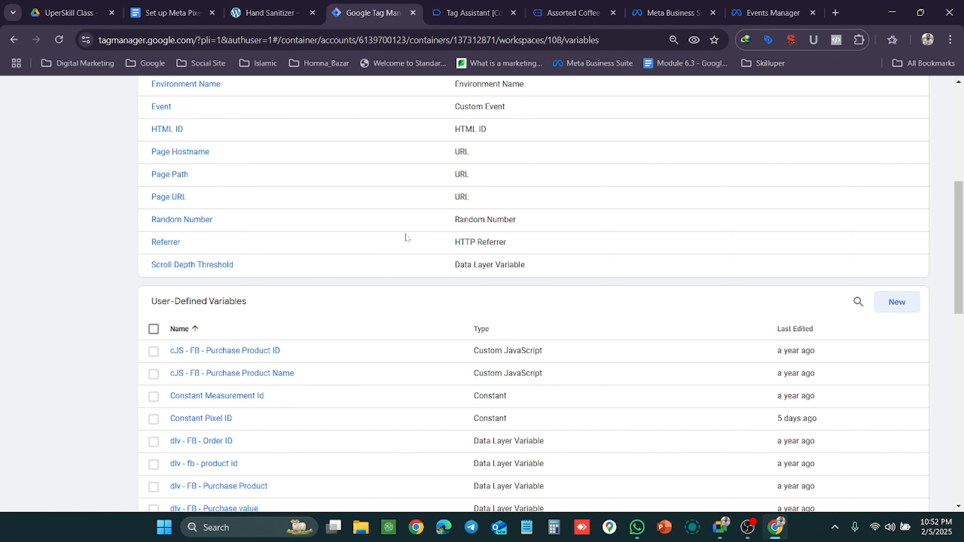
Examine the user-defined variables for the saved product id variable and check the planned variable names in the Set up Meta Pixel document.
scroll(371, 317, down, 6)
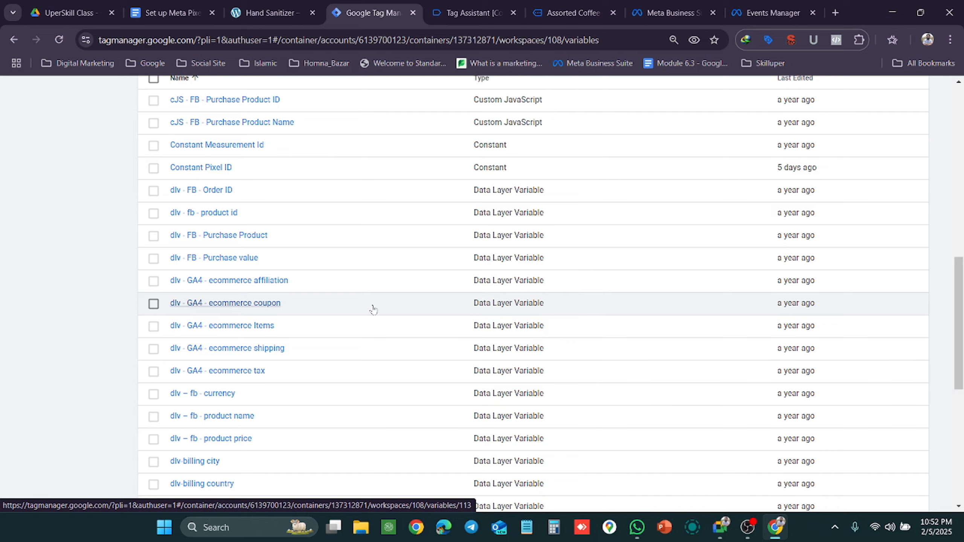
scroll(373, 311, down, 6)
scroll(373, 309, down, 3)
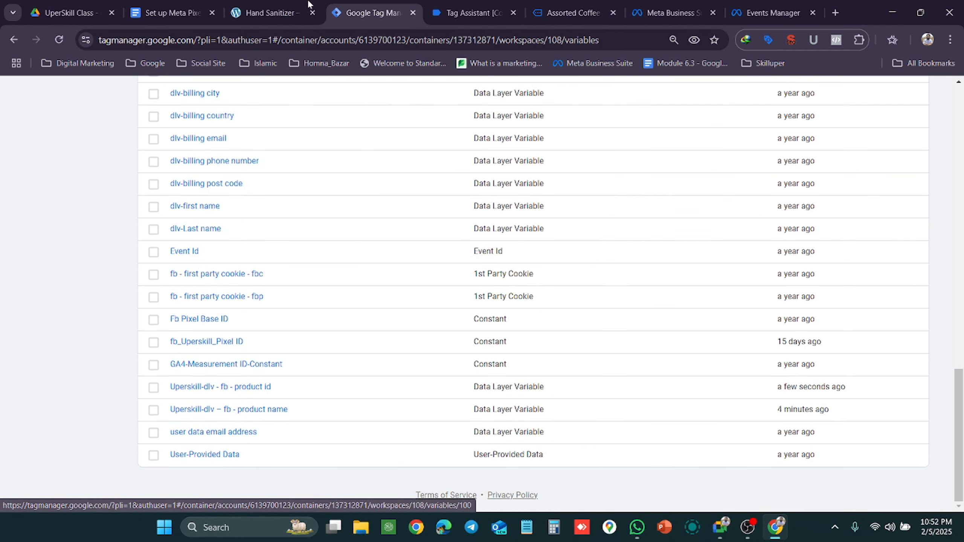
click(256, 4)
click(181, 5)
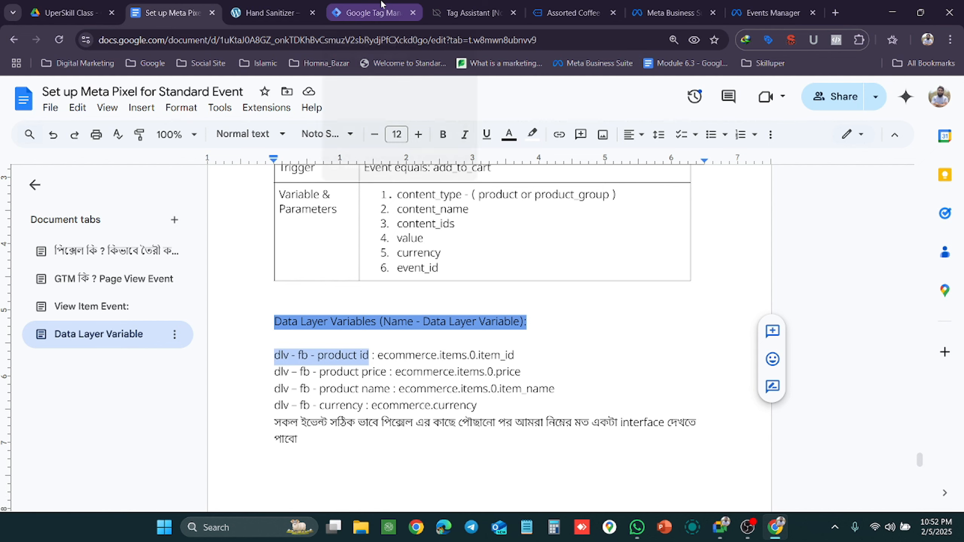
click(268, 12)
click(364, 4)
Start another new user-defined variable of type Data Layer Variable.
scroll(303, 167, up, 15)
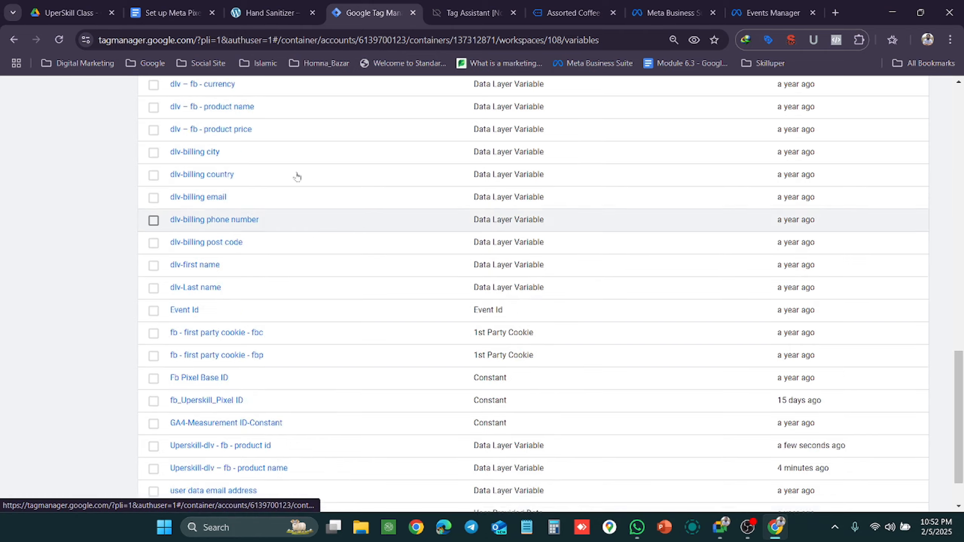
scroll(882, 242, up, 2)
click(897, 188)
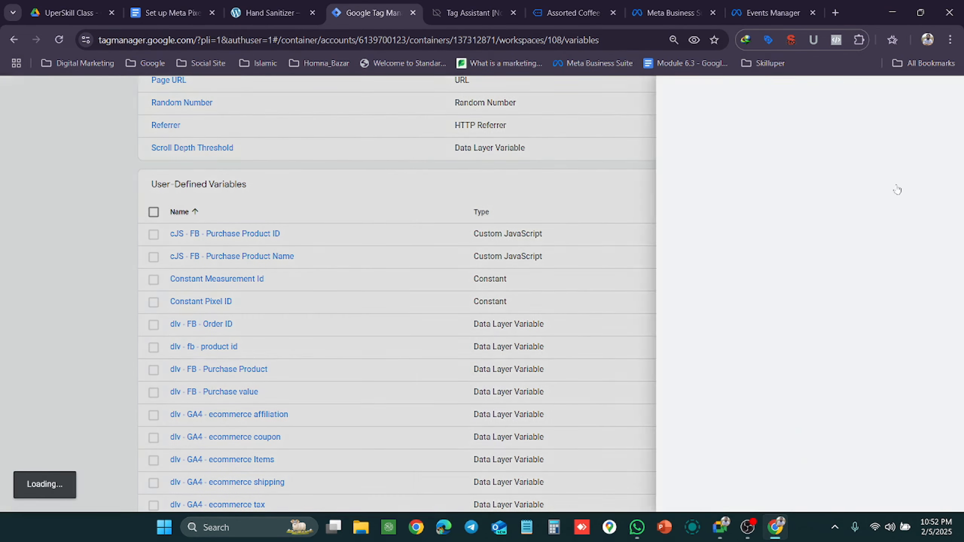
click(646, 217)
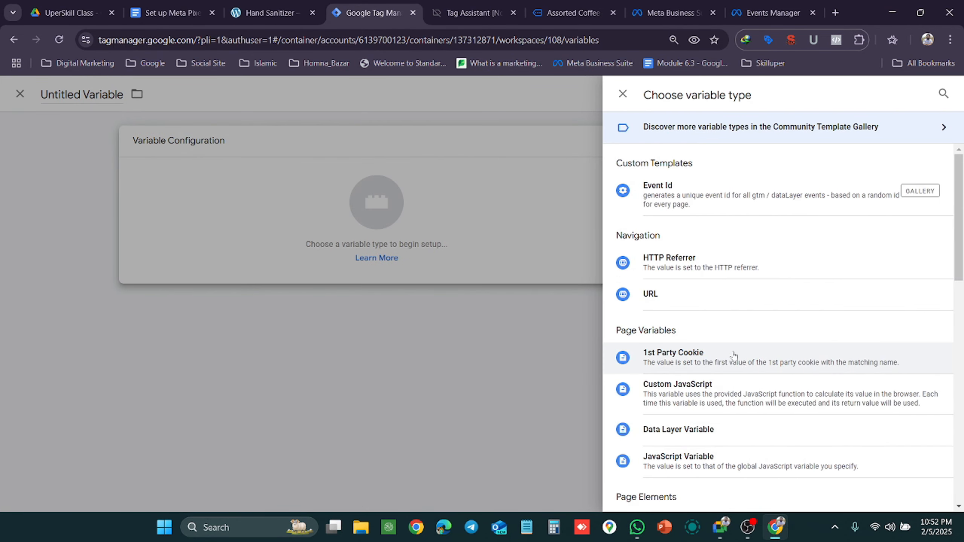
click(714, 438)
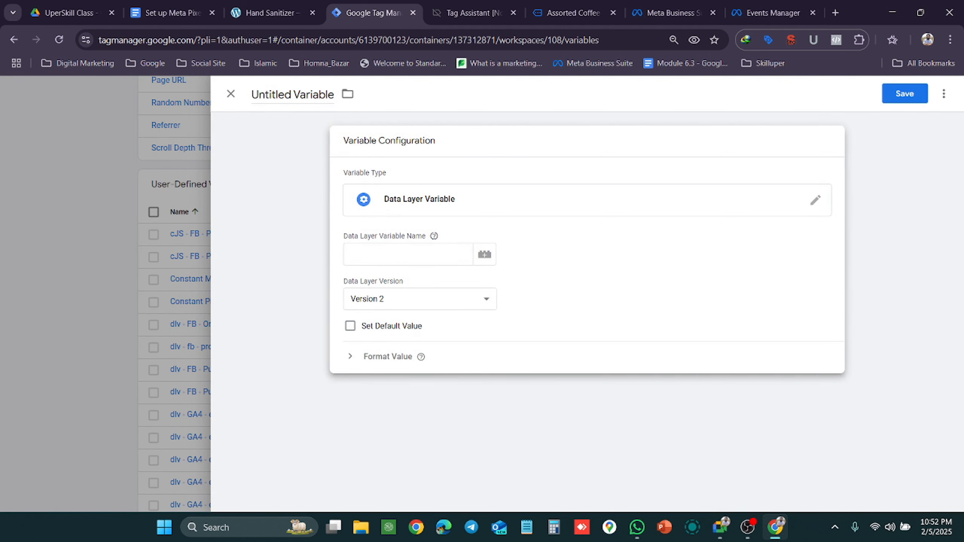
Copy the ecommerce key from the view_item data layer in Tag Assistant and paste it as the new variable's Data Layer Variable Name.
click(304, 5)
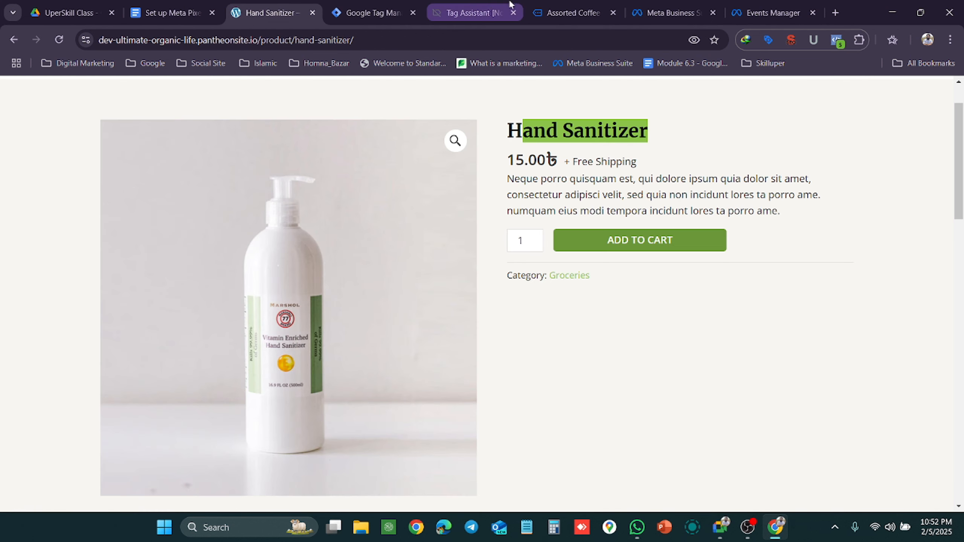
click(471, 12)
scroll(341, 346, up, 12)
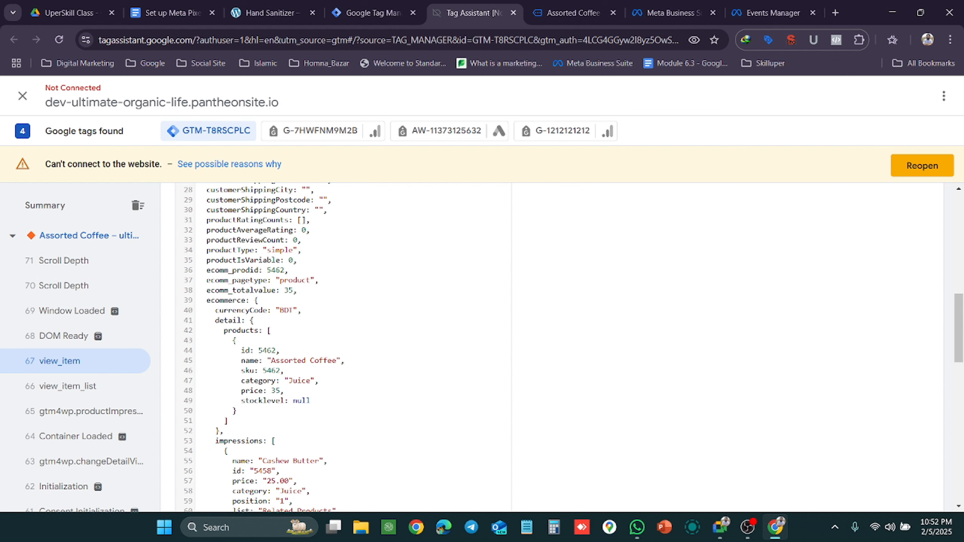
drag(245, 301, 206, 300)
key(ctrl+c)
click(374, 13)
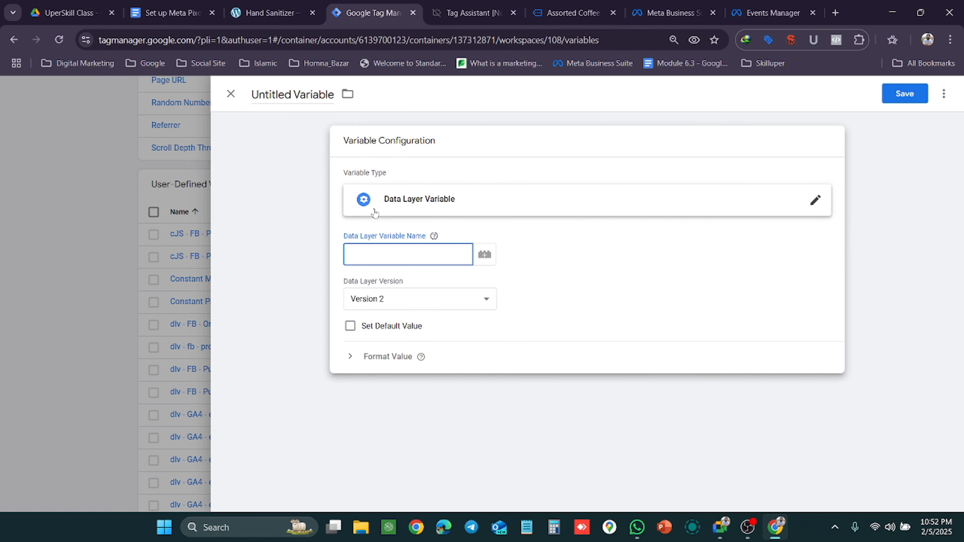
key(ctrl+v)
Copy the items key from the view_item data layer in Tag Assistant and append it to the Data Layer Variable Name, giving "ecommerce.items.".
click(549, 6)
click(489, 5)
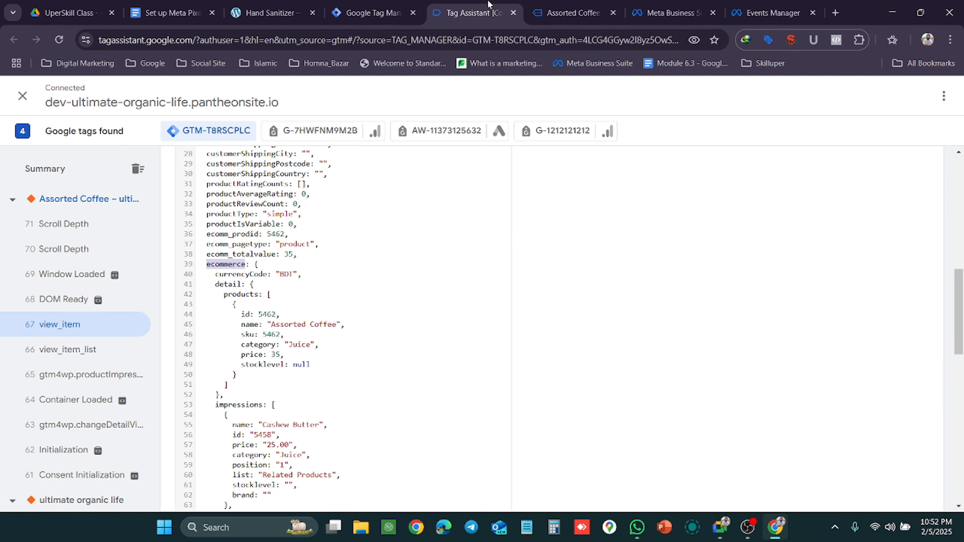
scroll(341, 328, down, 10)
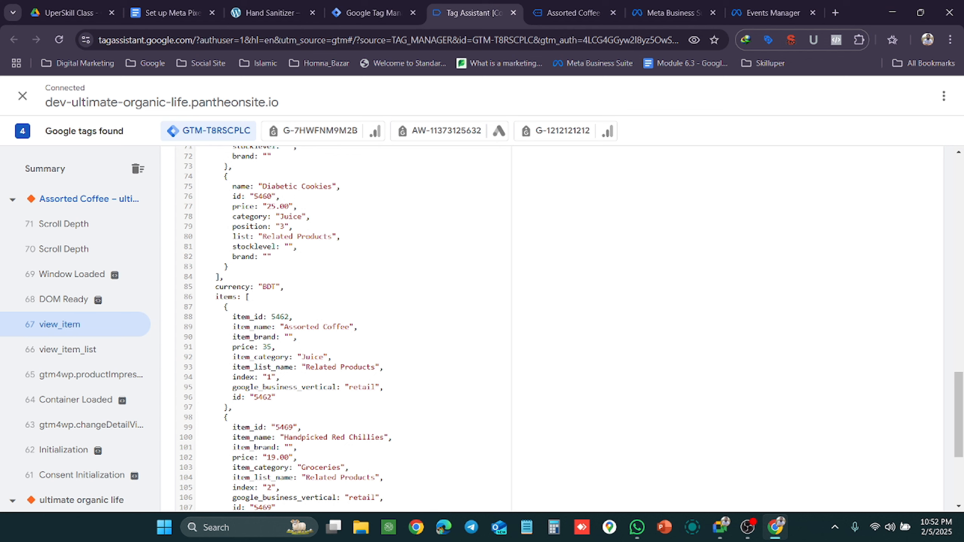
double_click(229, 297)
click(374, 12)
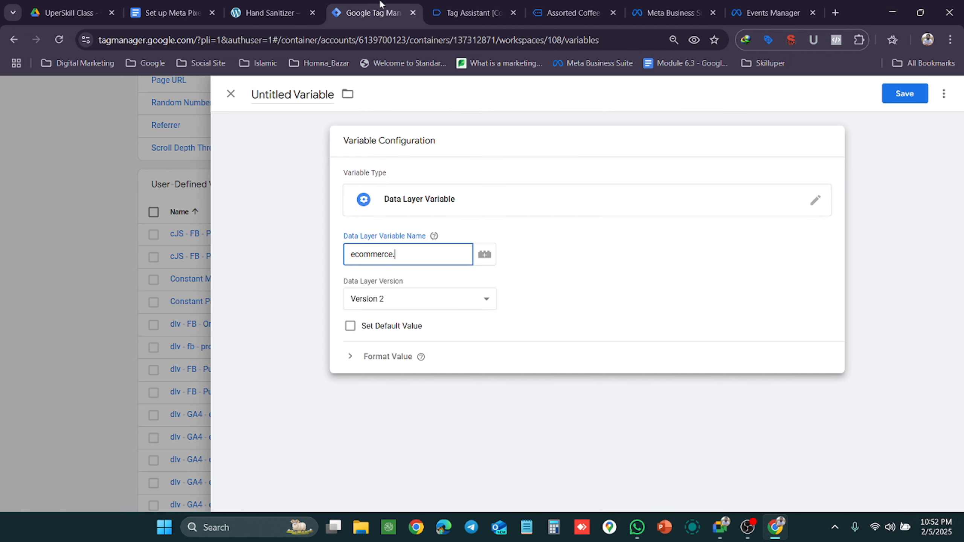
key(ctrl+v)
Select the price key of the Assorted Coffee entry under items in Tag Assistant's view_item data layer.
click(573, 10)
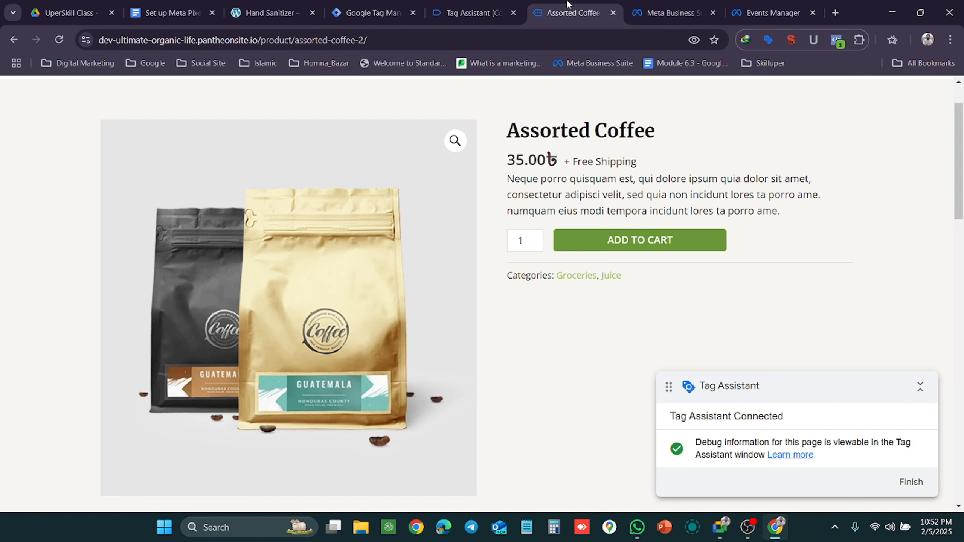
click(480, 7)
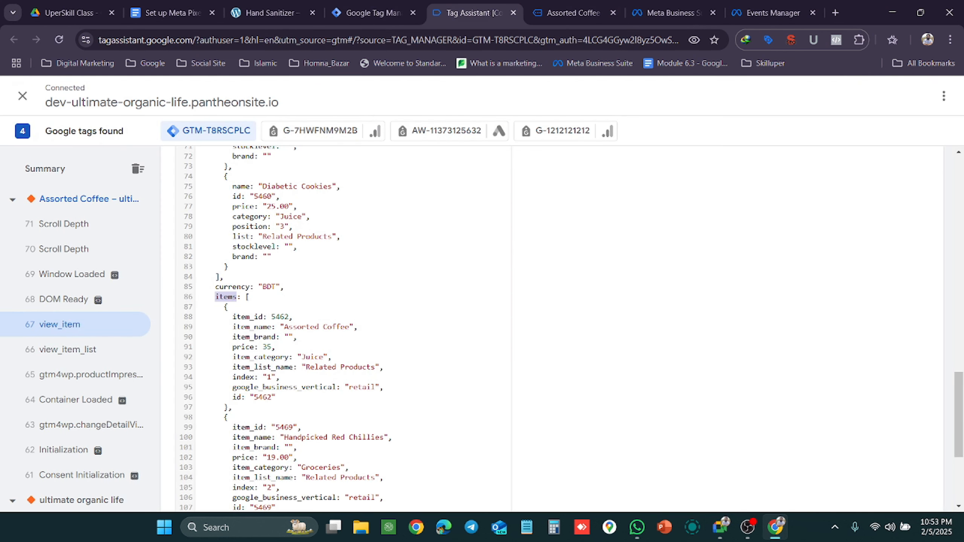
scroll(341, 328, down, 2)
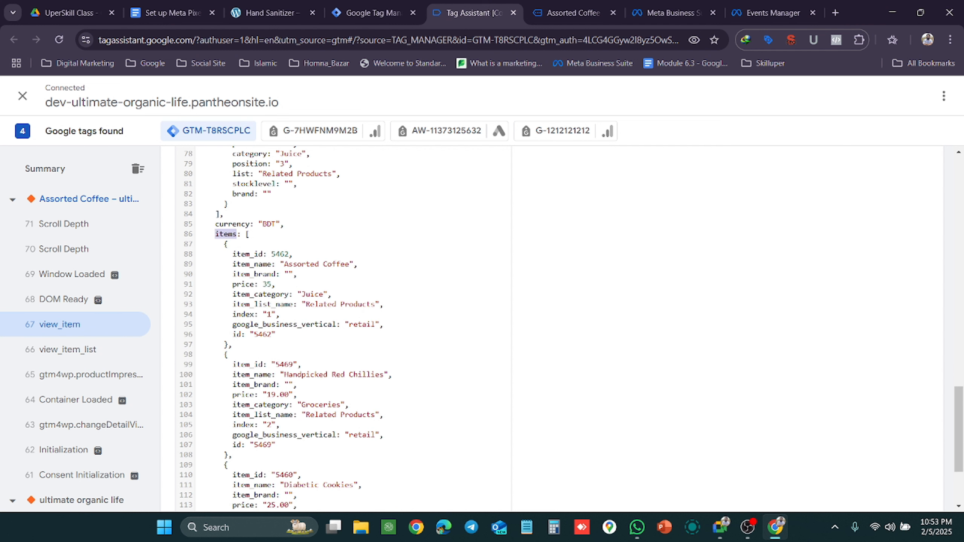
click(250, 284)
drag(253, 284, 232, 284)
Compare the items entries and the ecommerce value with the product detail section of the view_item data layer.
scroll(341, 327, down, 3)
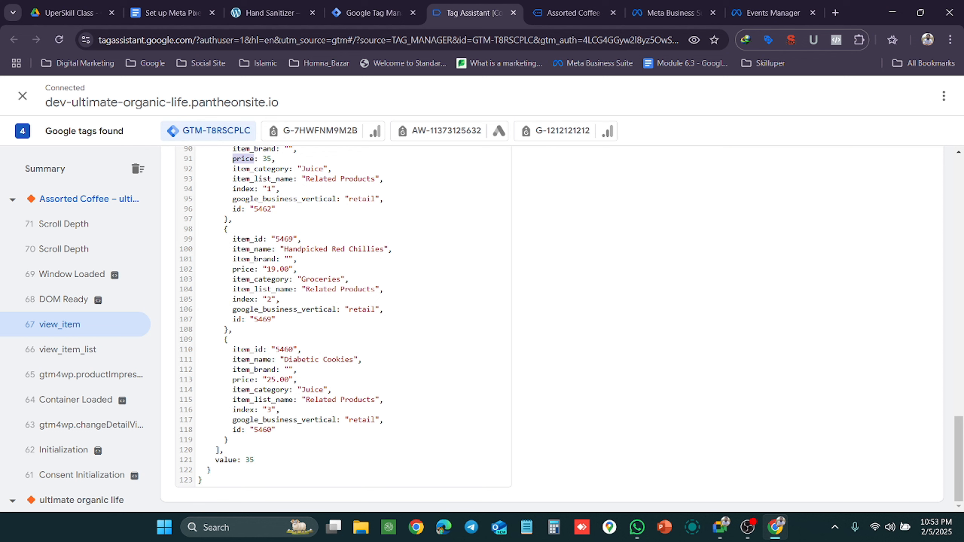
scroll(341, 326, up, 2)
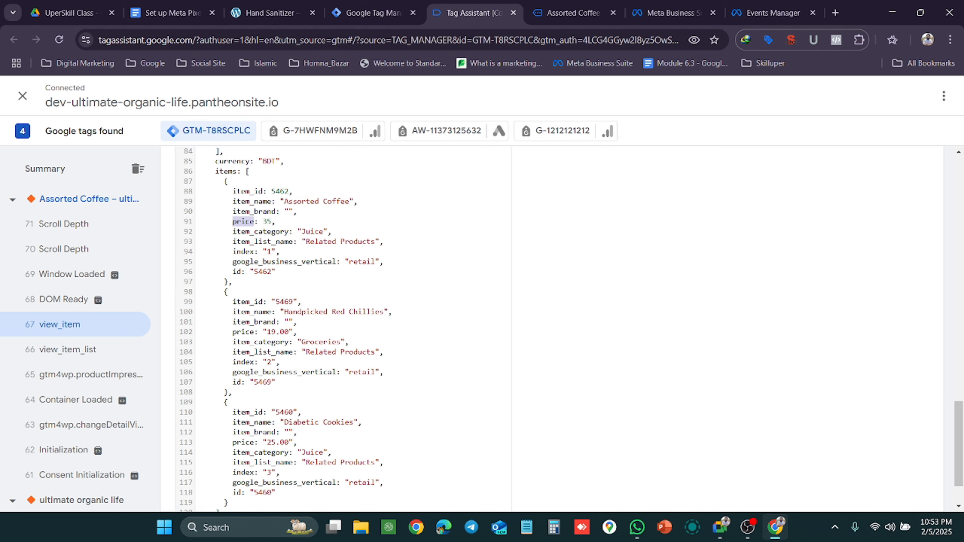
scroll(342, 327, down, 2)
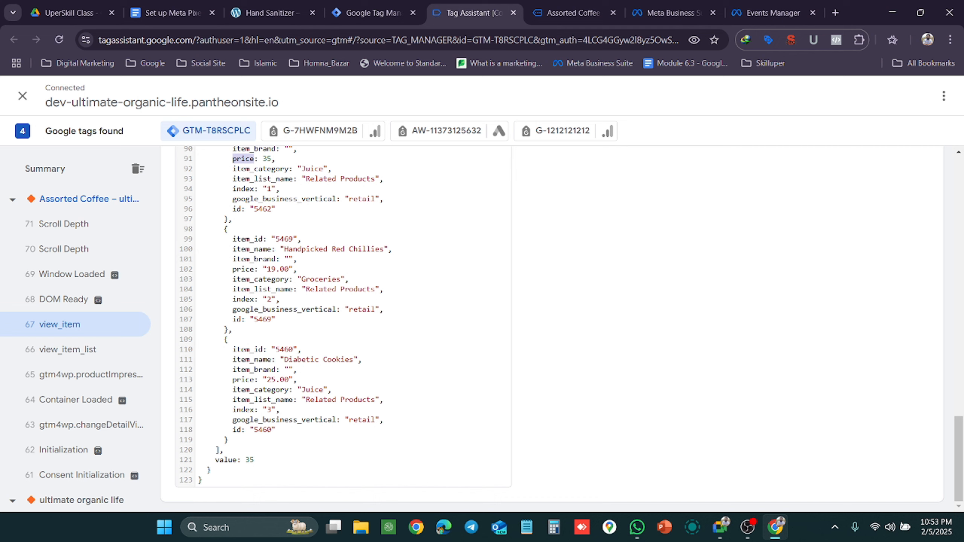
scroll(341, 326, up, 15)
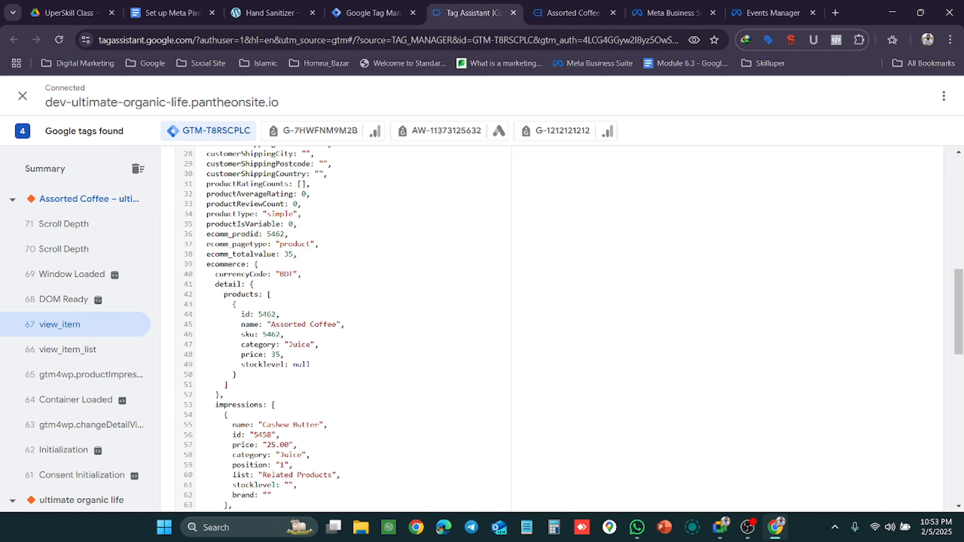
scroll(341, 326, down, 15)
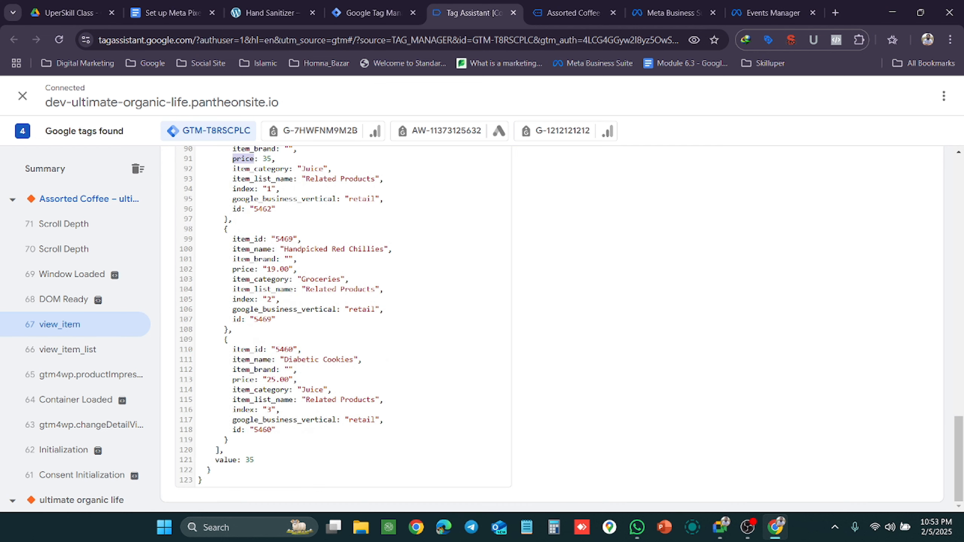
scroll(342, 326, up, 12)
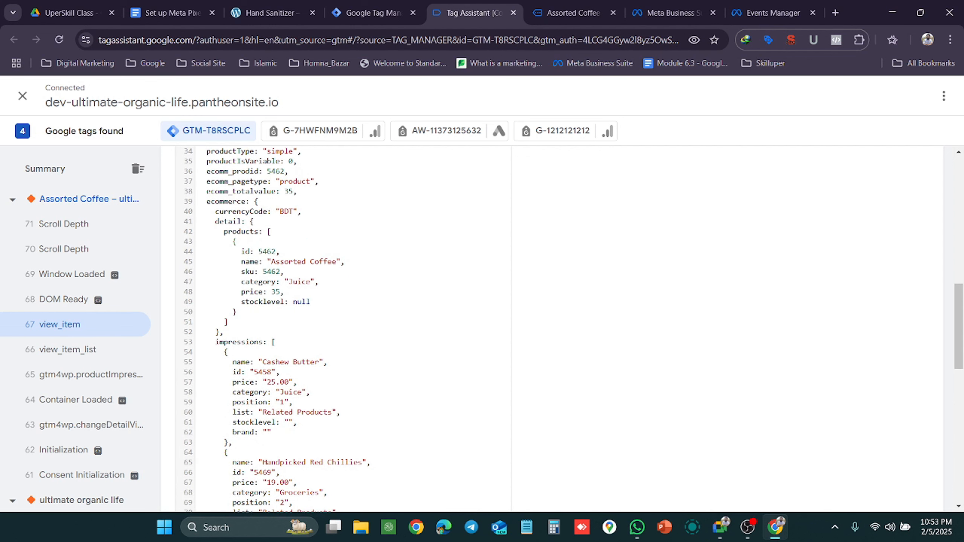
Check the partly entered variable name in Google Tag Manager and review how the items array is nested under ecommerce in Tag Assistant.
click(367, 4)
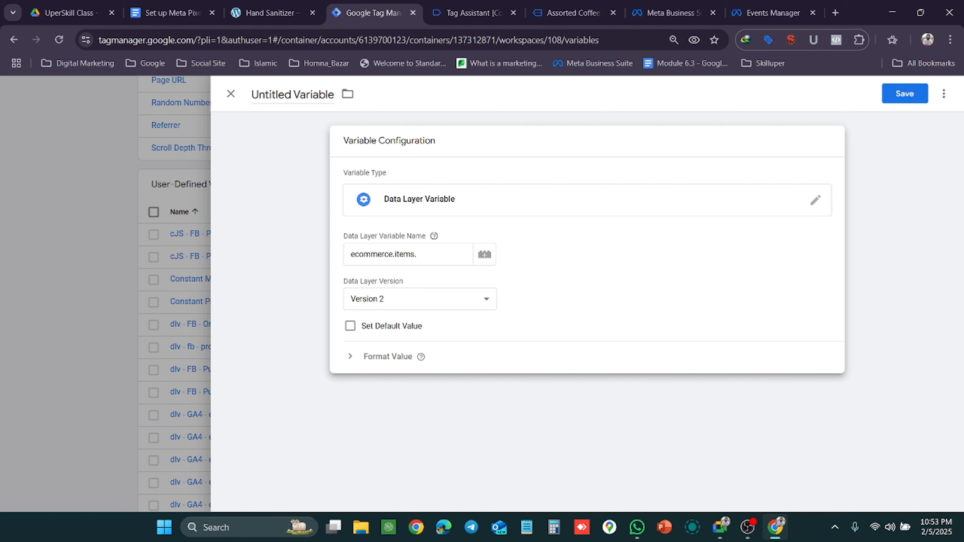
click(472, 12)
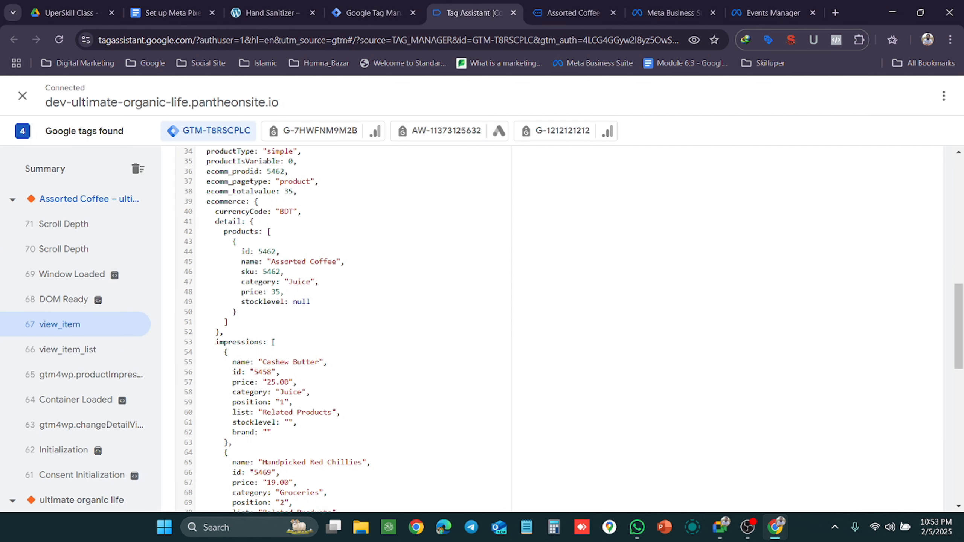
scroll(341, 327, down, 10)
scroll(342, 326, down, 5)
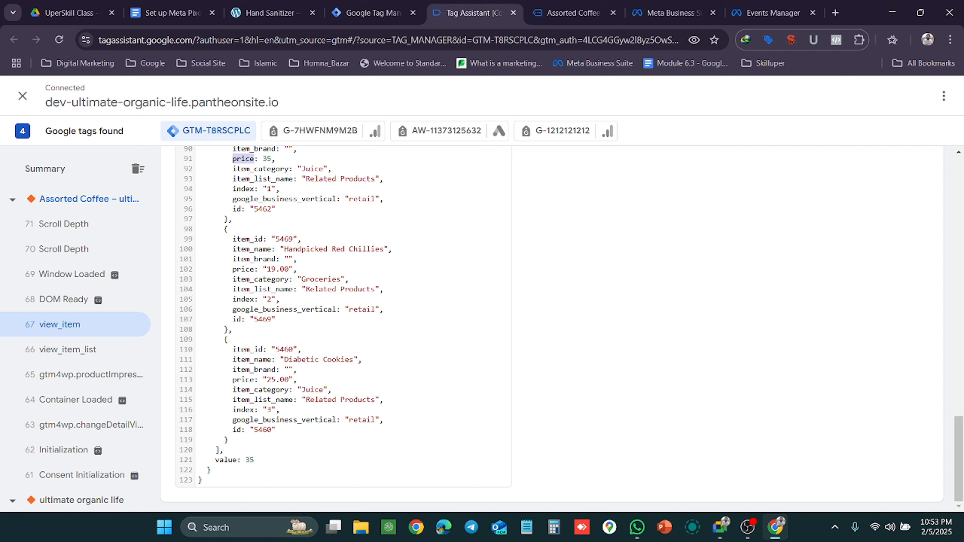
scroll(342, 327, up, 3)
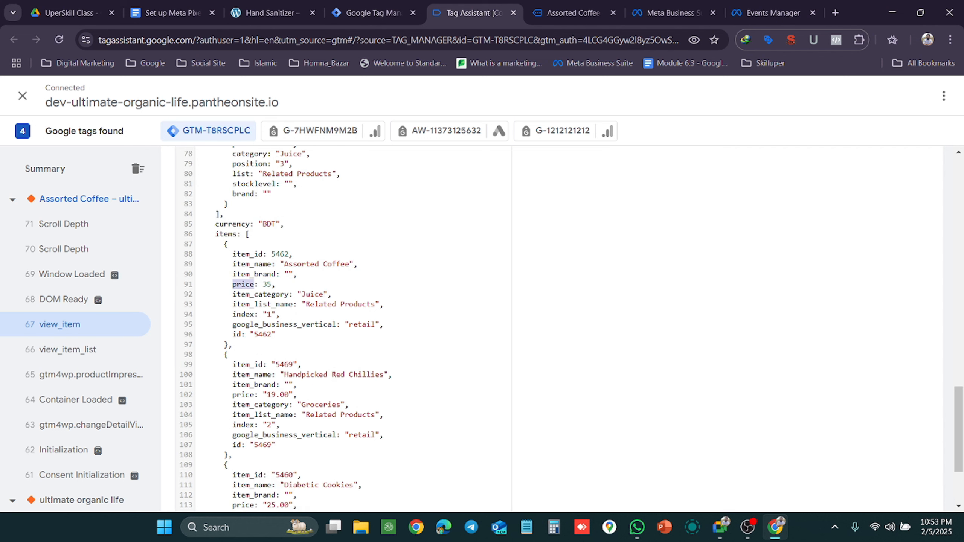
scroll(342, 326, up, 3)
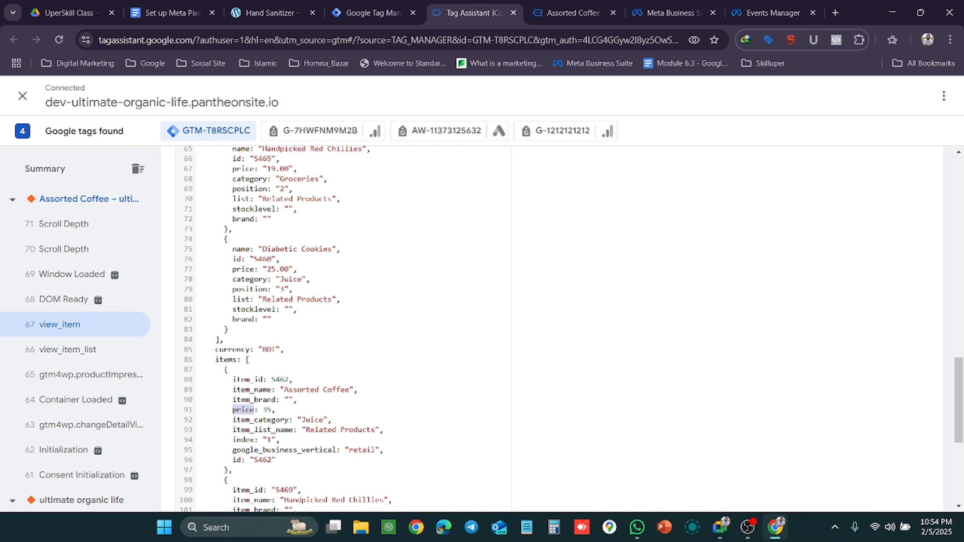
scroll(344, 328, down, 5)
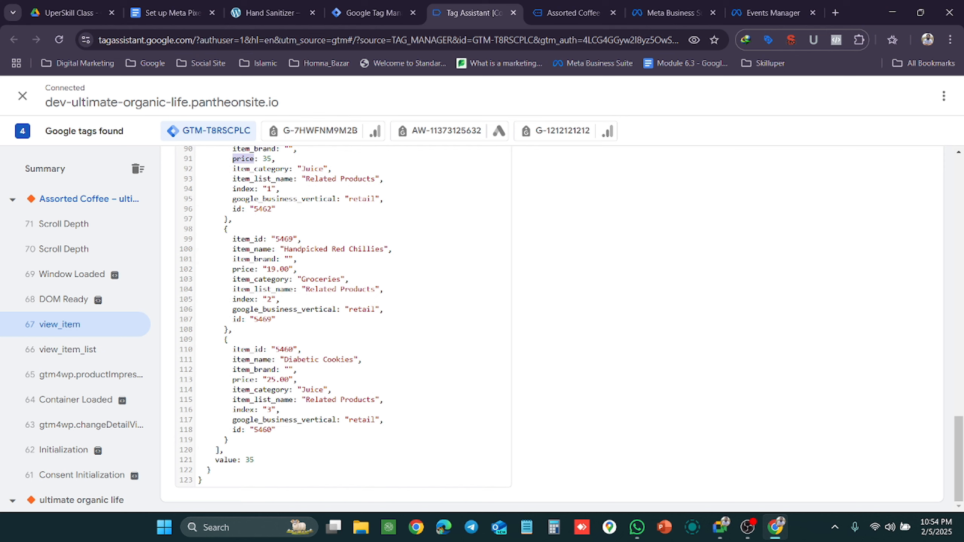
scroll(343, 328, up, 15)
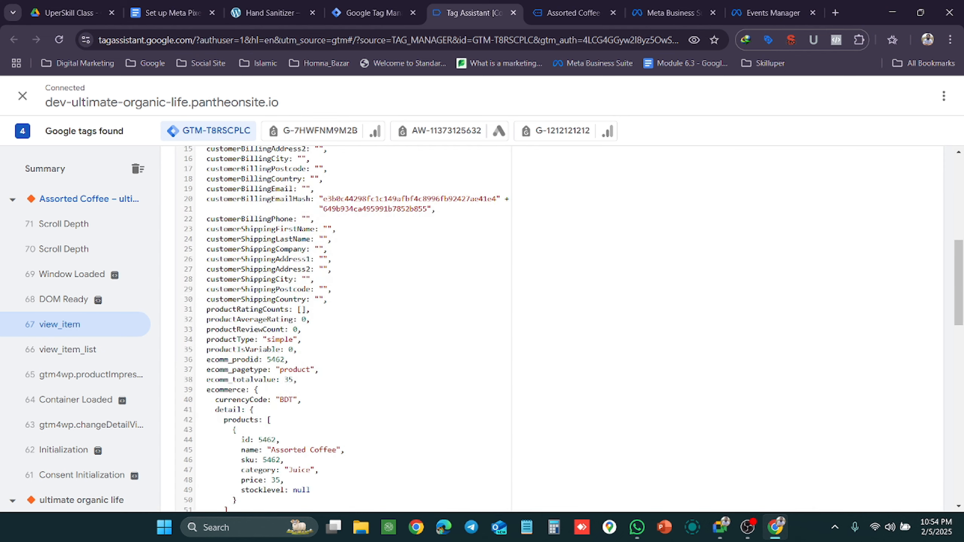
scroll(343, 329, down, 15)
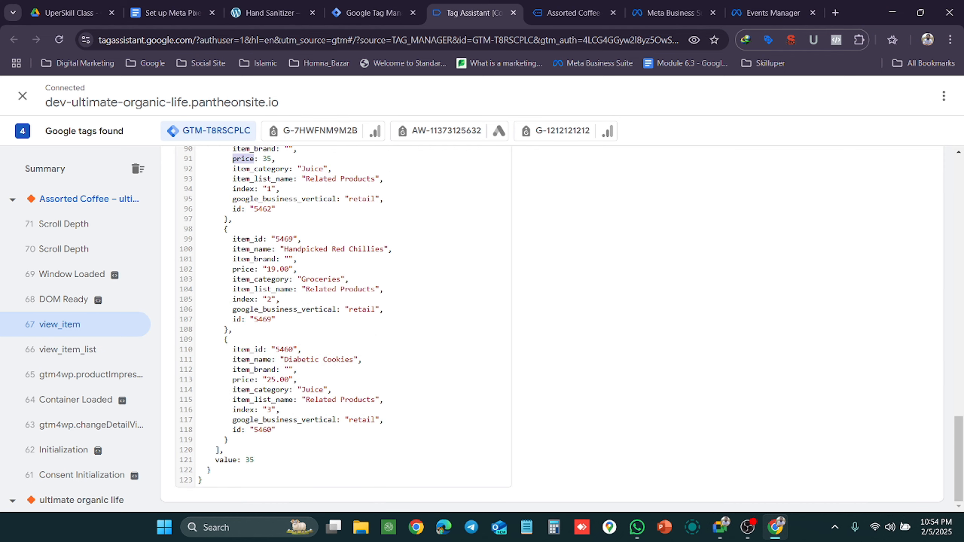
Check the planned data layer variables and the AddToCart tag parameters in the Set up Meta Pixel document.
click(272, 12)
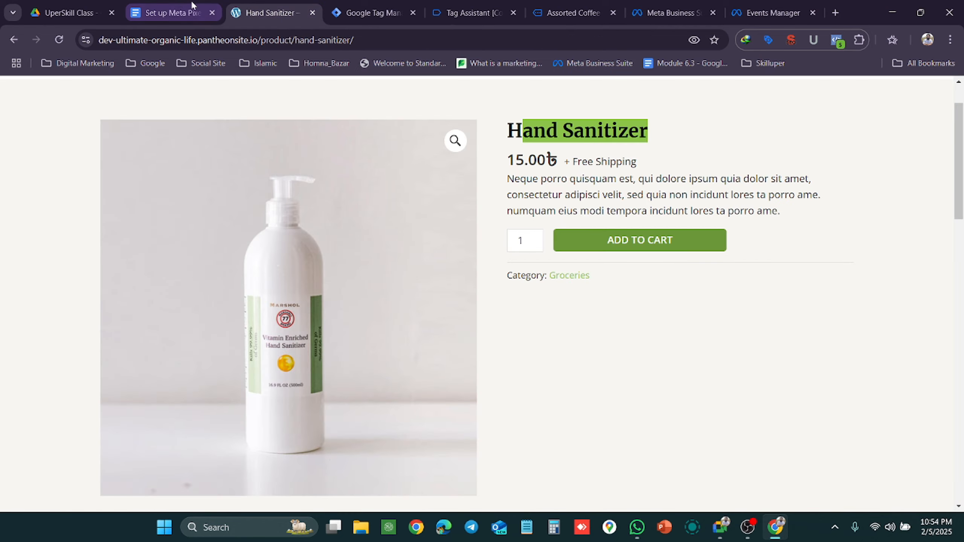
click(172, 13)
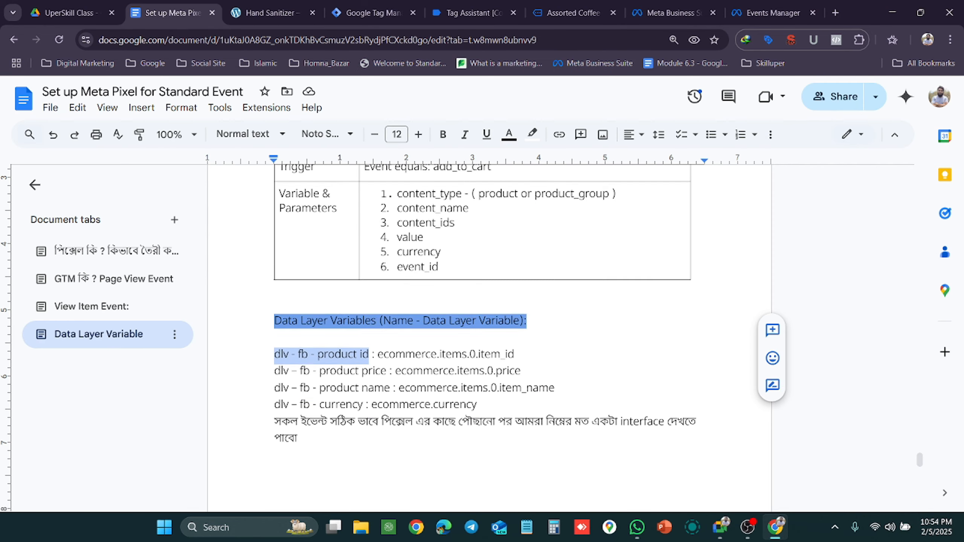
scroll(489, 338, down, 12)
scroll(489, 338, up, 9)
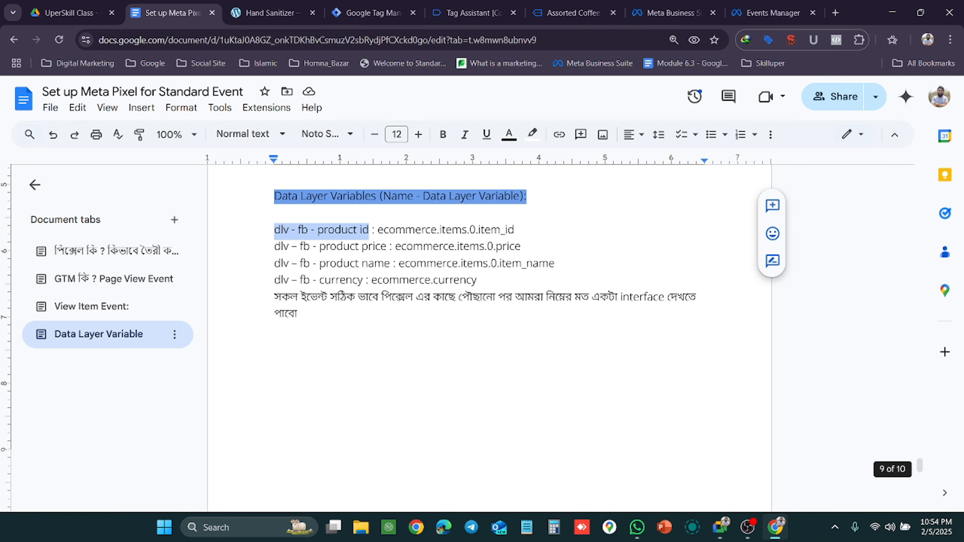
scroll(489, 337, up, 6)
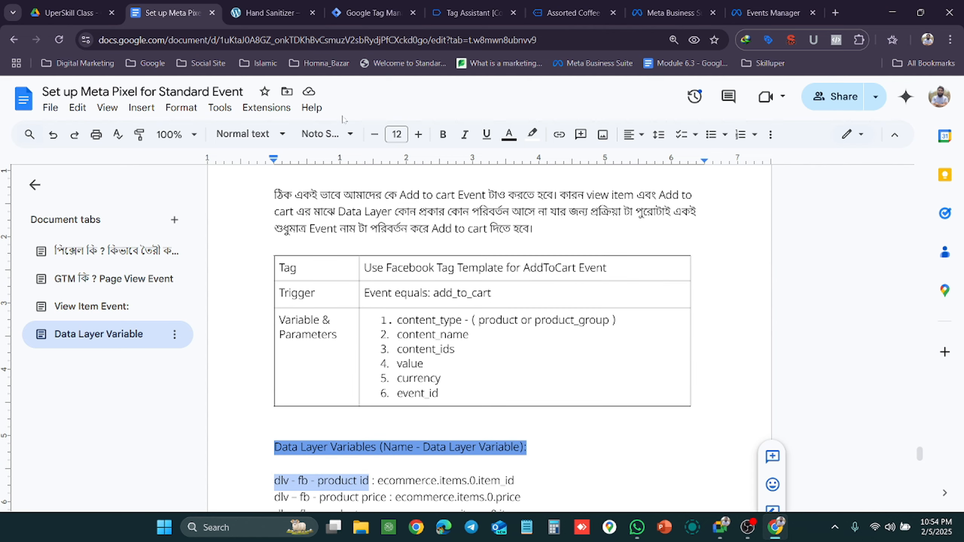
Return to Tag Assistant and examine where the items array starts and closes within the view_item data layer's ecommerce object.
mouse_move(277, 4)
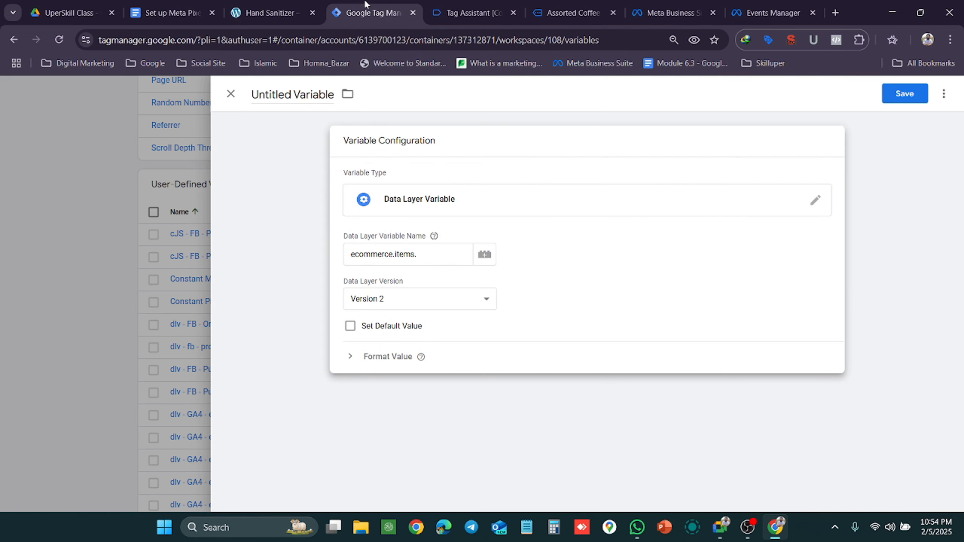
click(367, 7)
click(470, 11)
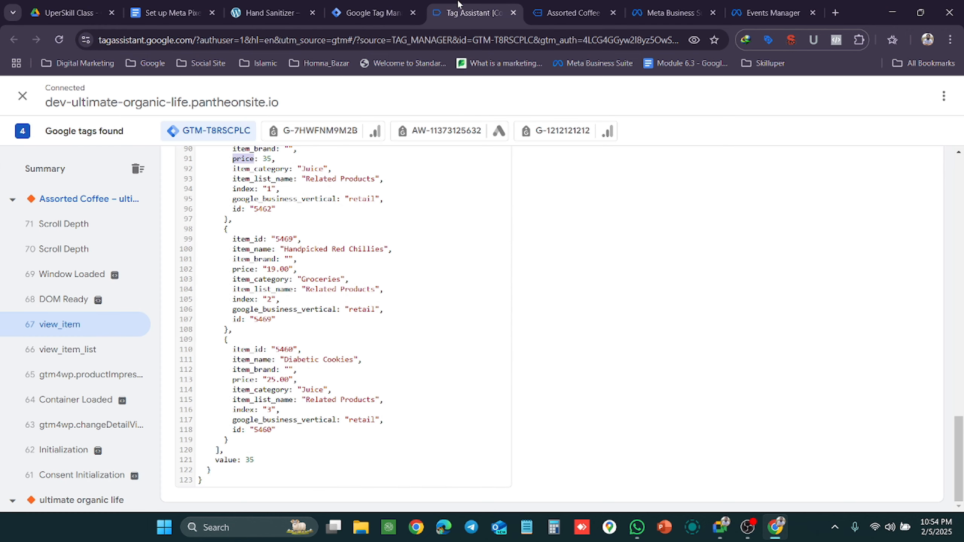
click(370, 9)
click(270, 5)
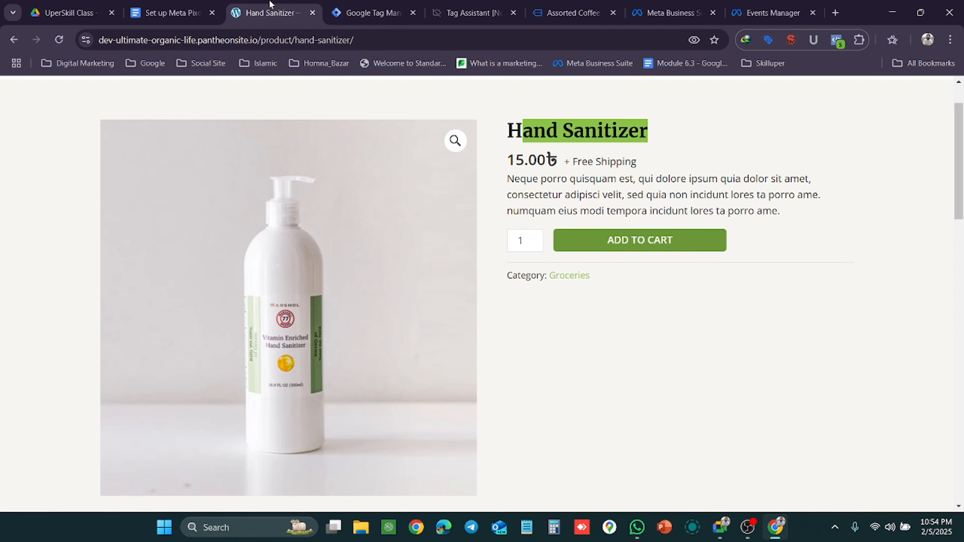
click(467, 4)
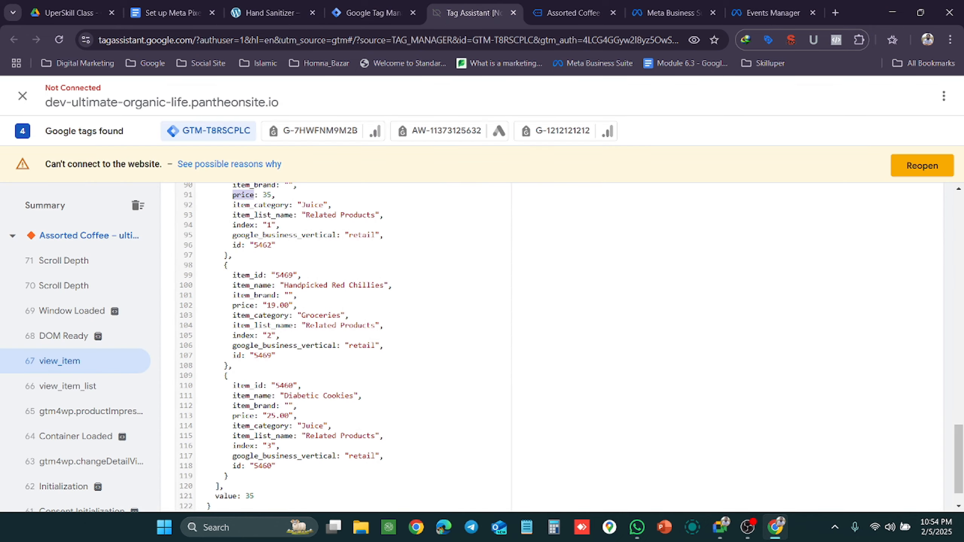
scroll(550, 346, down, 1)
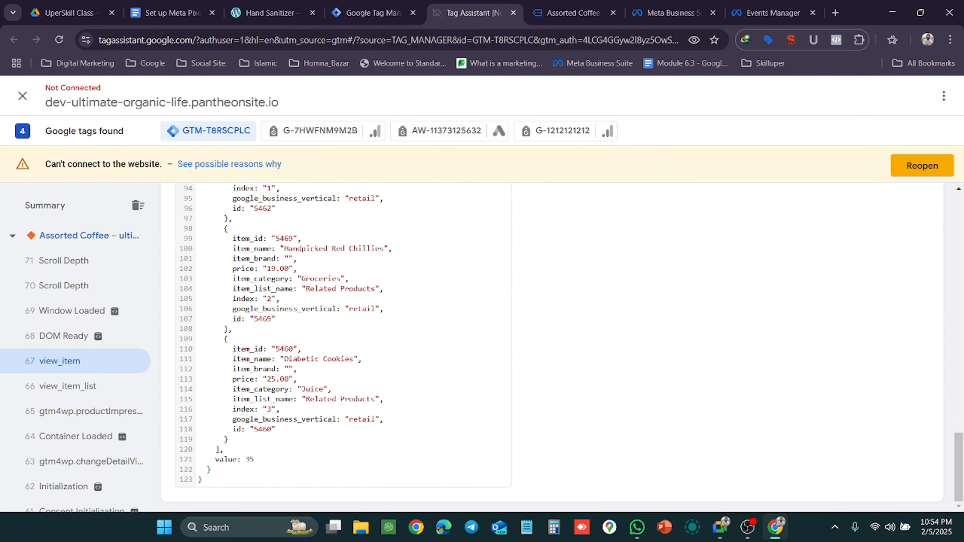
drag(223, 449, 215, 428)
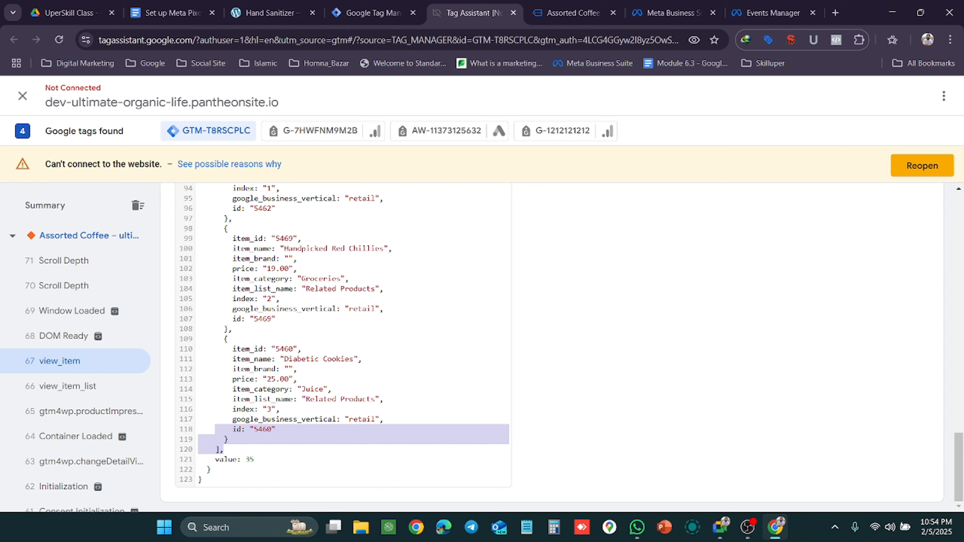
scroll(341, 345, up, 15)
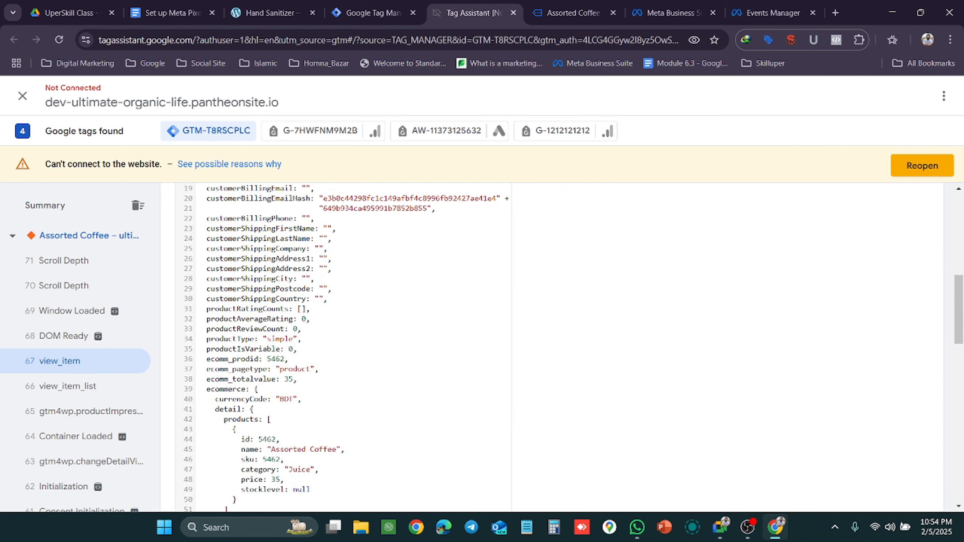
scroll(341, 345, down, 7)
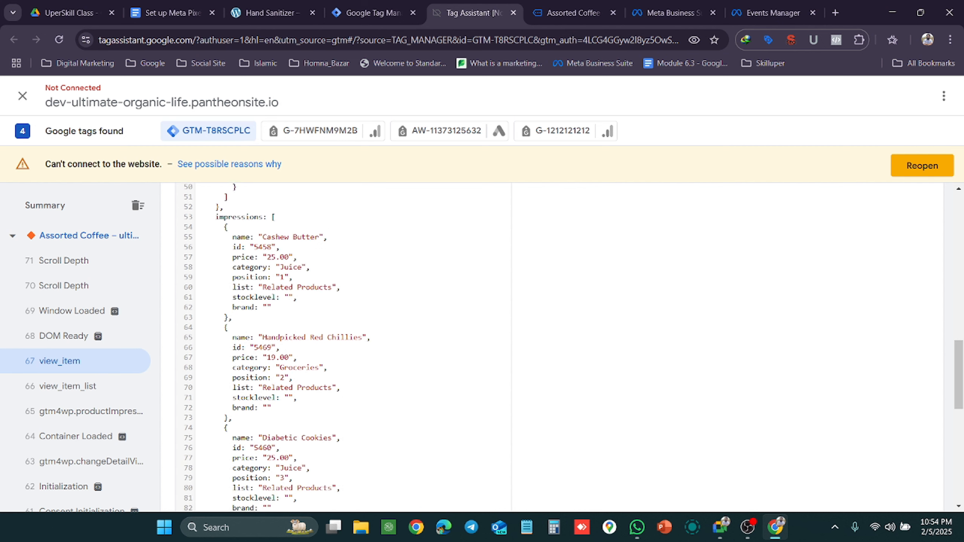
scroll(342, 345, down, 4)
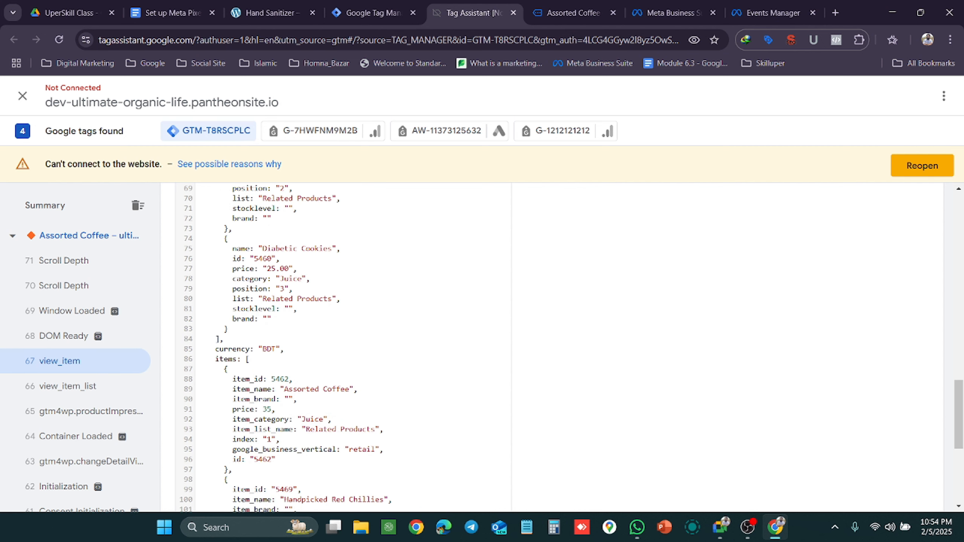
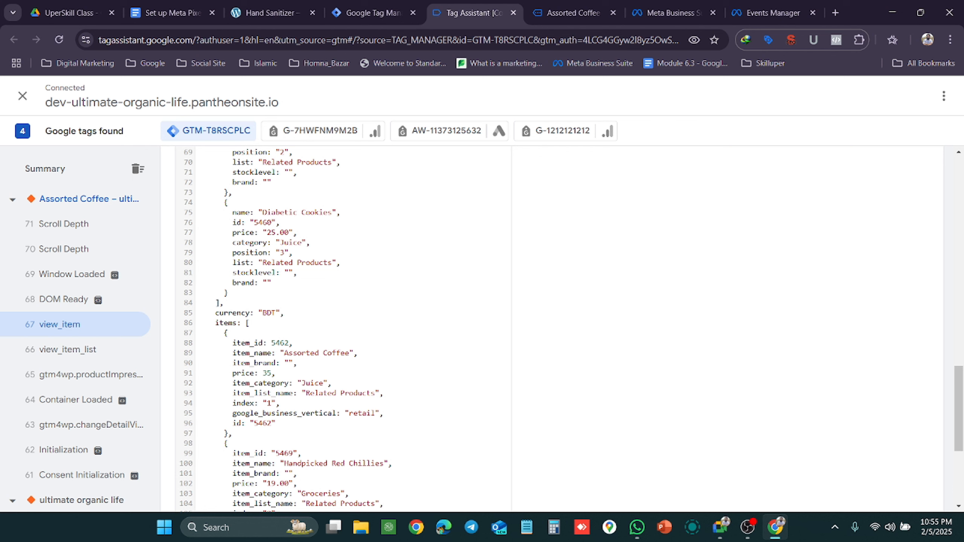
scroll(343, 329, down, 3)
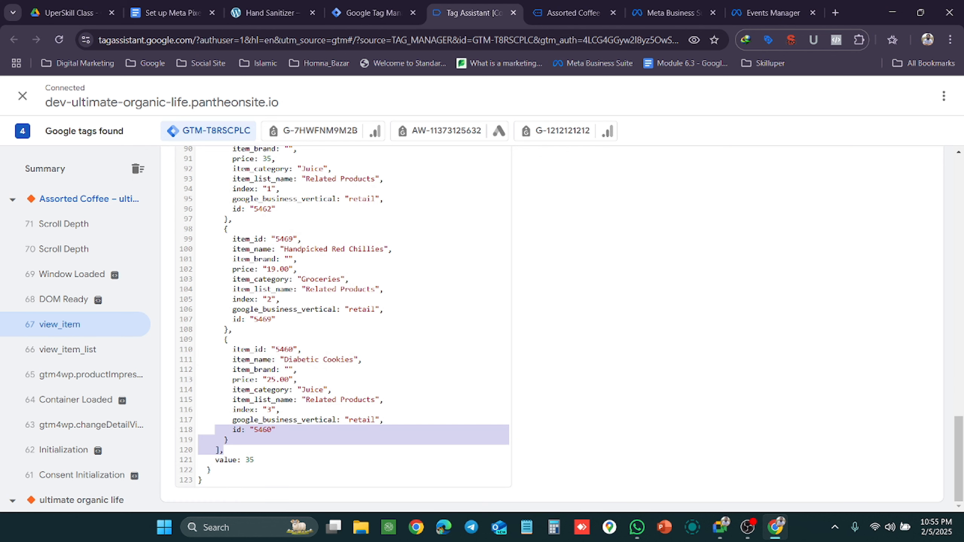
Examine the items array in the view_item data layer in Tag Assistant against the unfinished variable in Tag Manager.
scroll(343, 329, up, 10)
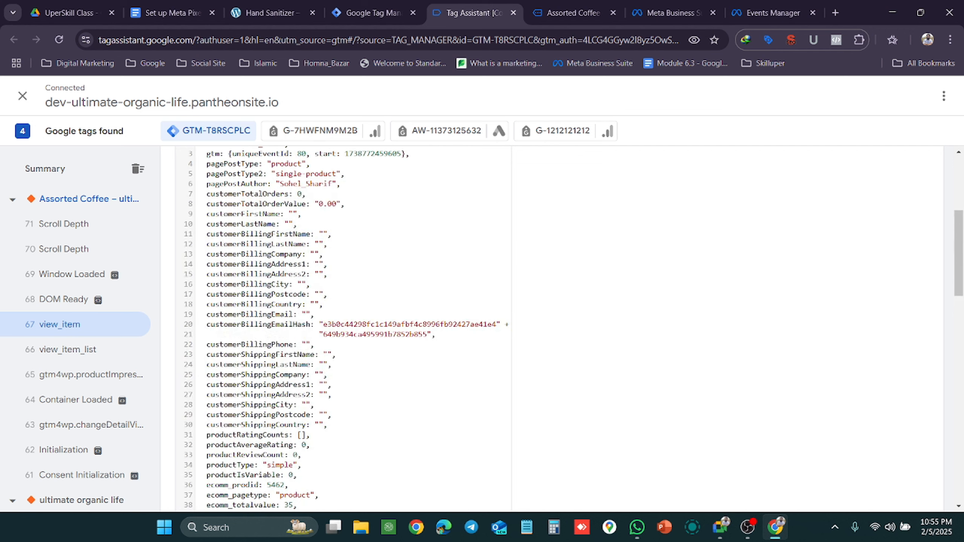
scroll(343, 329, down, 10)
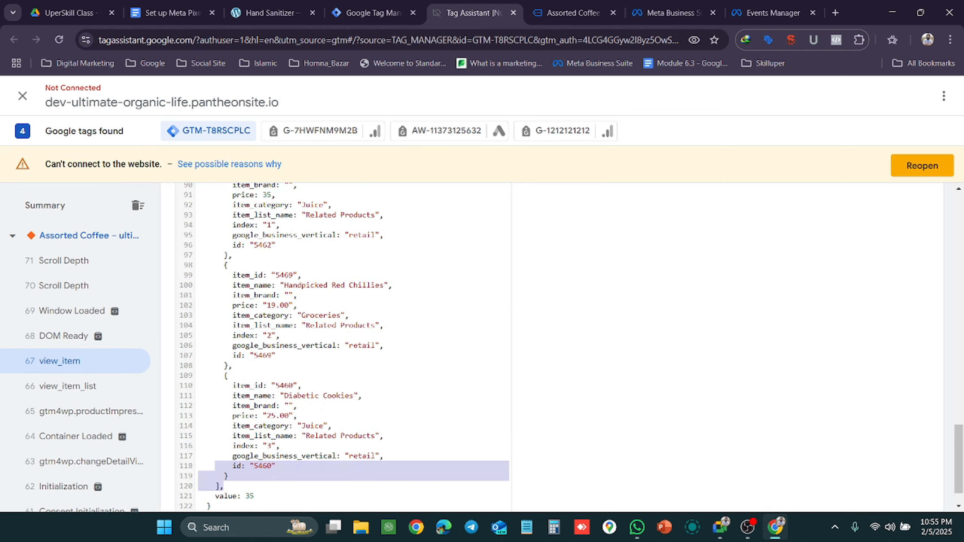
scroll(343, 329, up, 5)
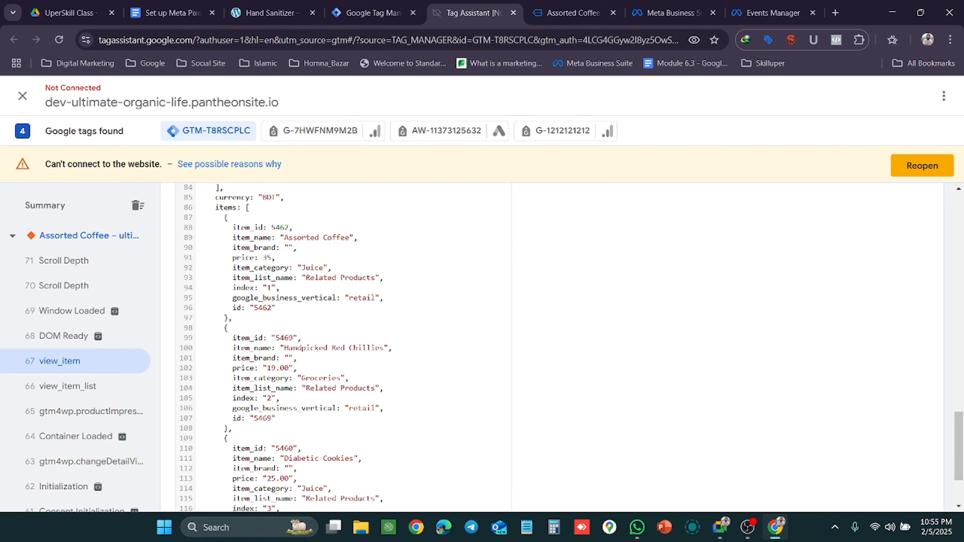
click(574, 13)
click(371, 4)
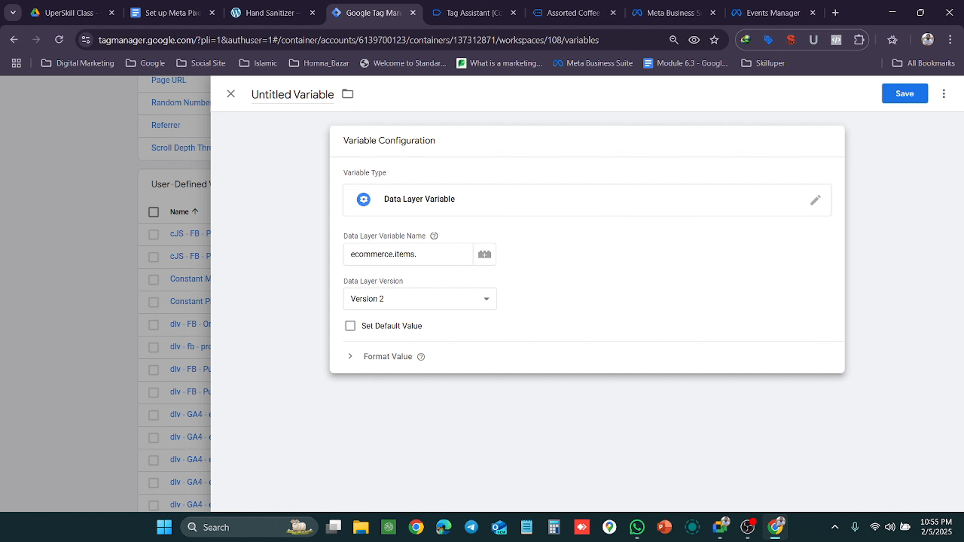
click(461, 4)
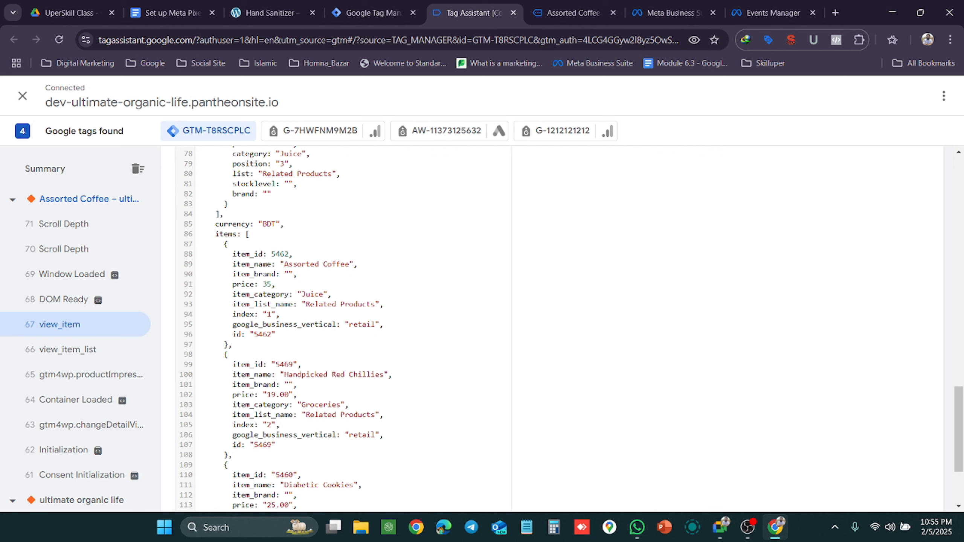
click(375, 4)
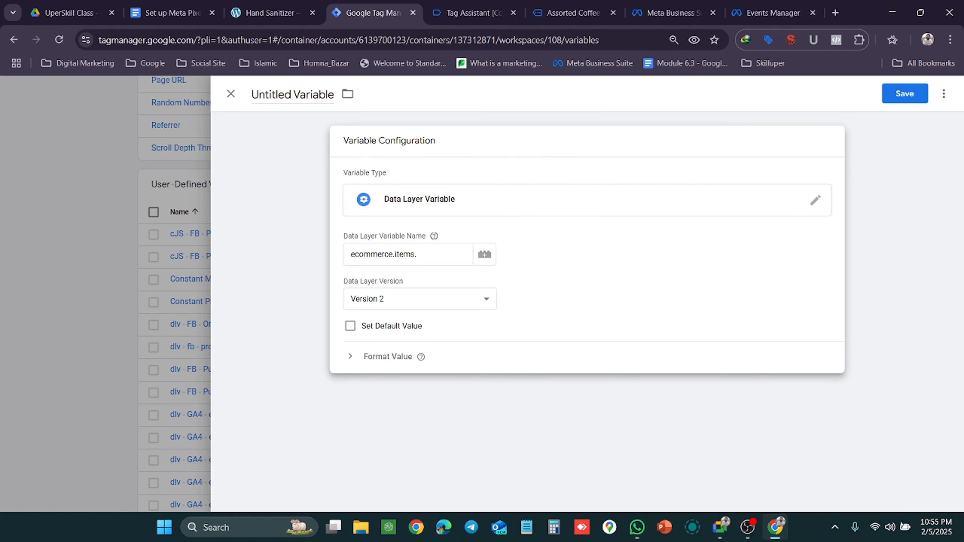
click(442, 4)
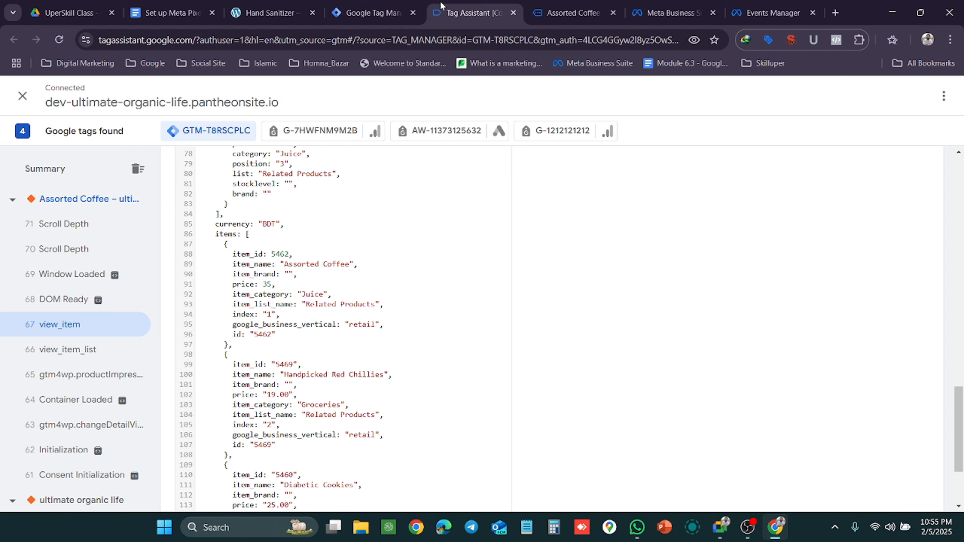
click(371, 5)
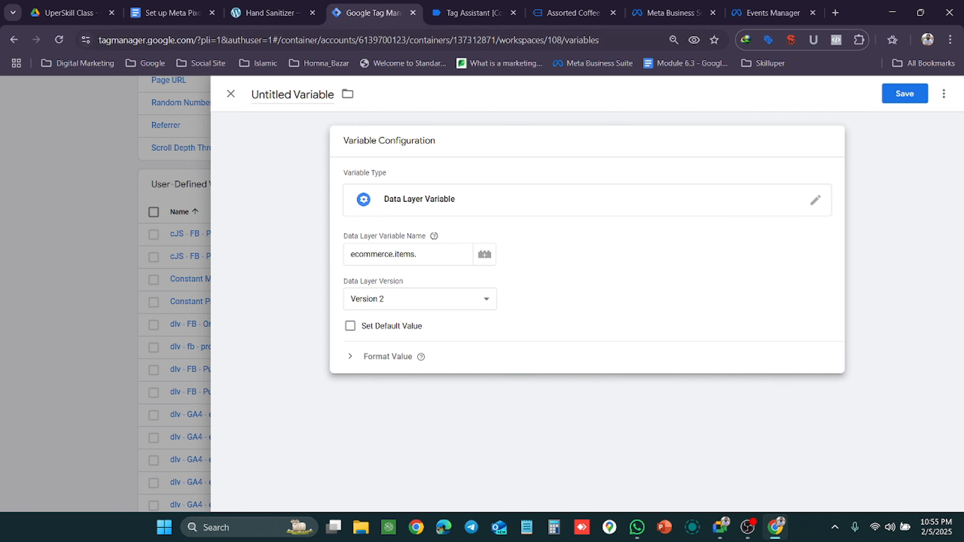
click(453, 10)
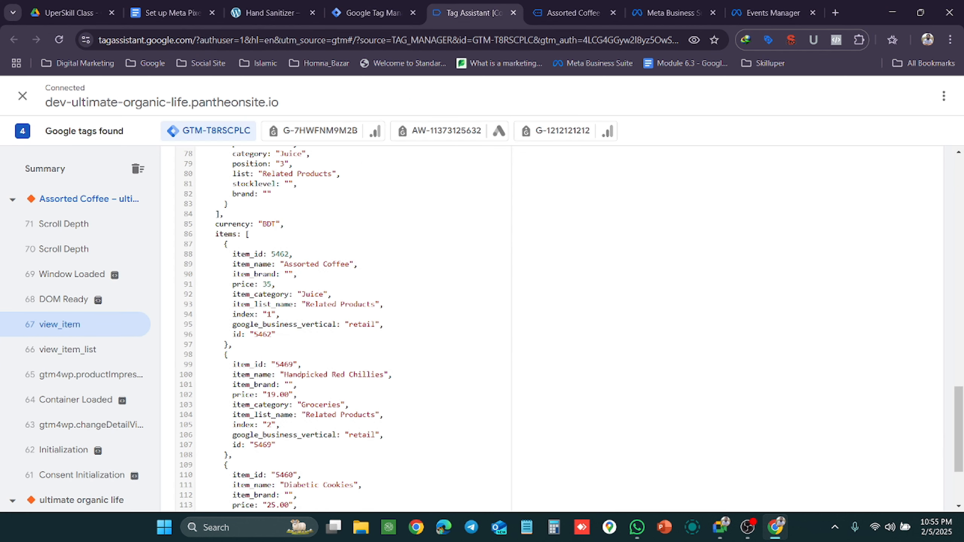
Find the first item's price key in the view_item data layer and set the Data Layer Variable Name to ecommerce.items.0.price in Tag Manager.
drag(253, 284, 233, 283)
click(379, 11)
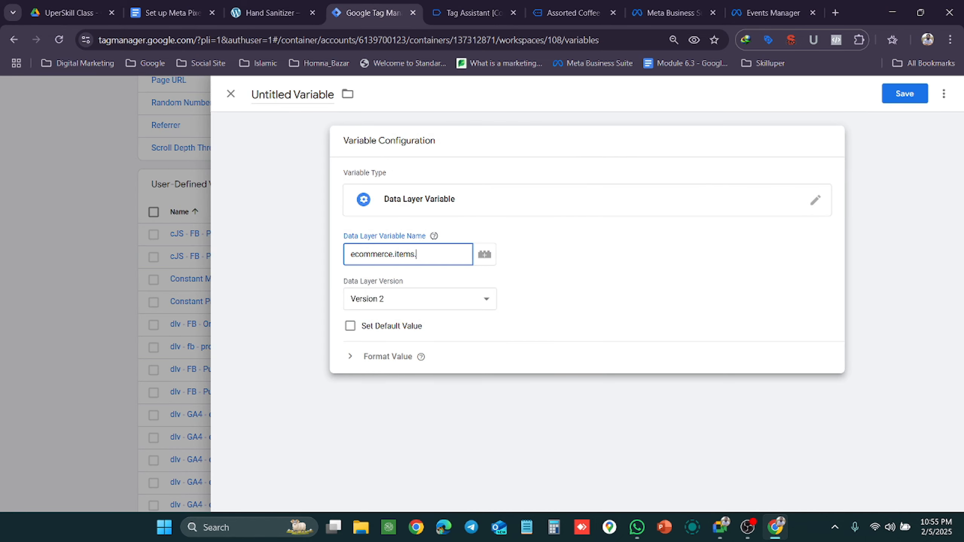
click(447, 11)
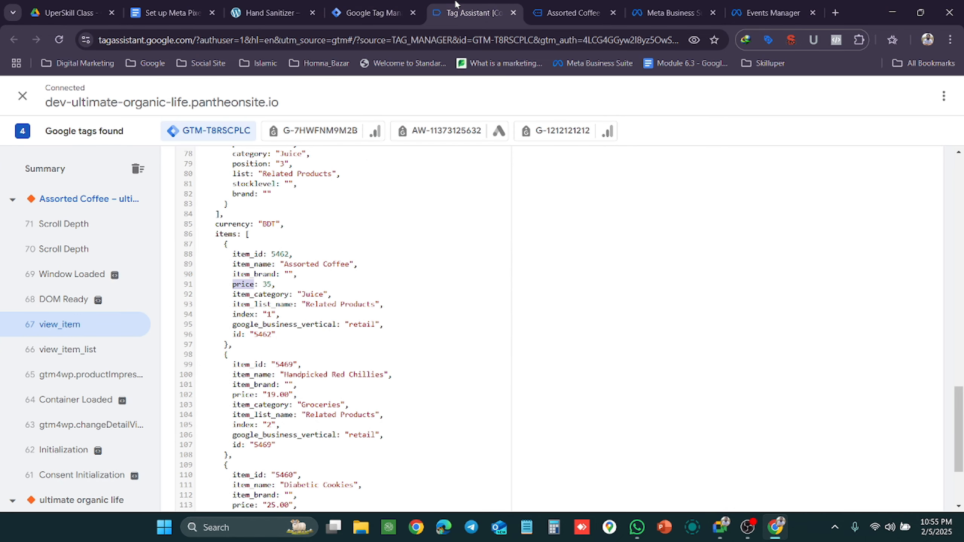
click(373, 4)
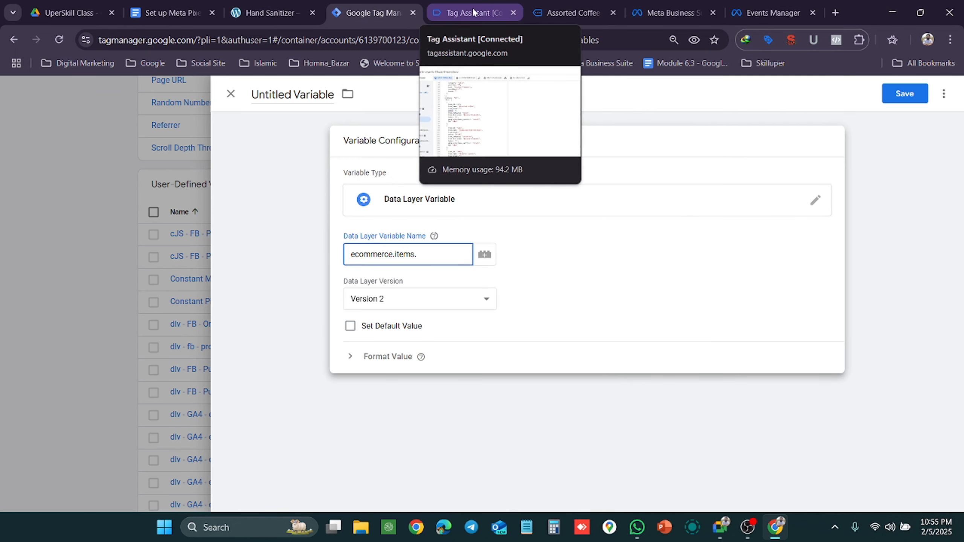
text(0.)
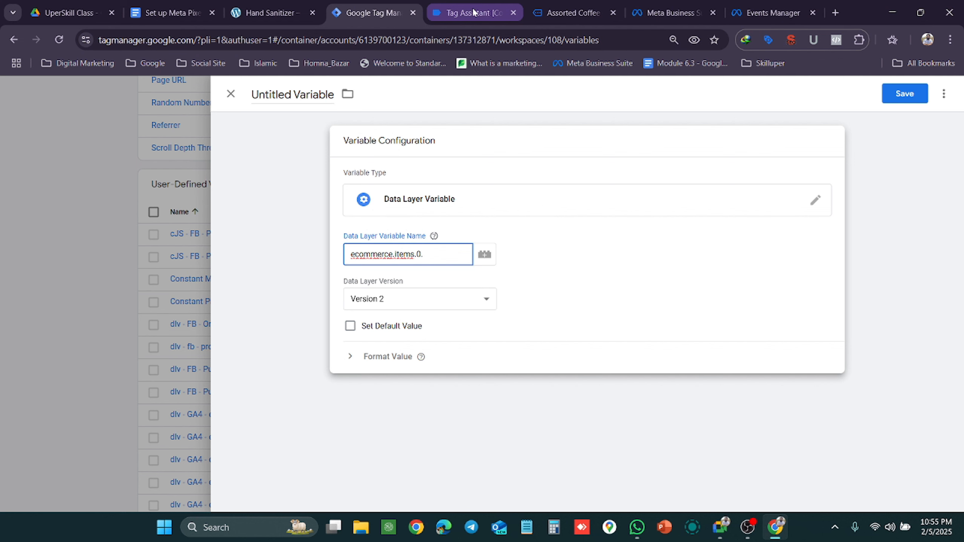
click(473, 12)
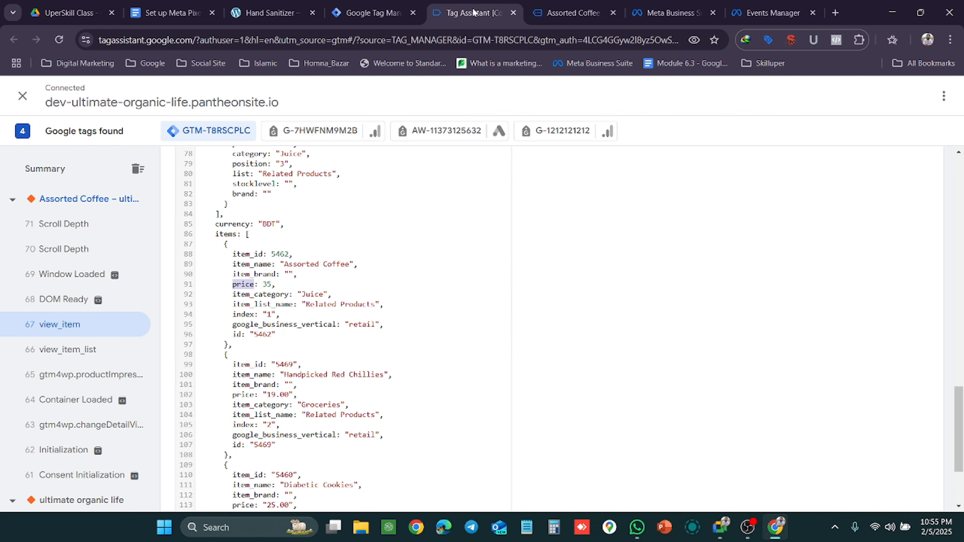
click(379, 12)
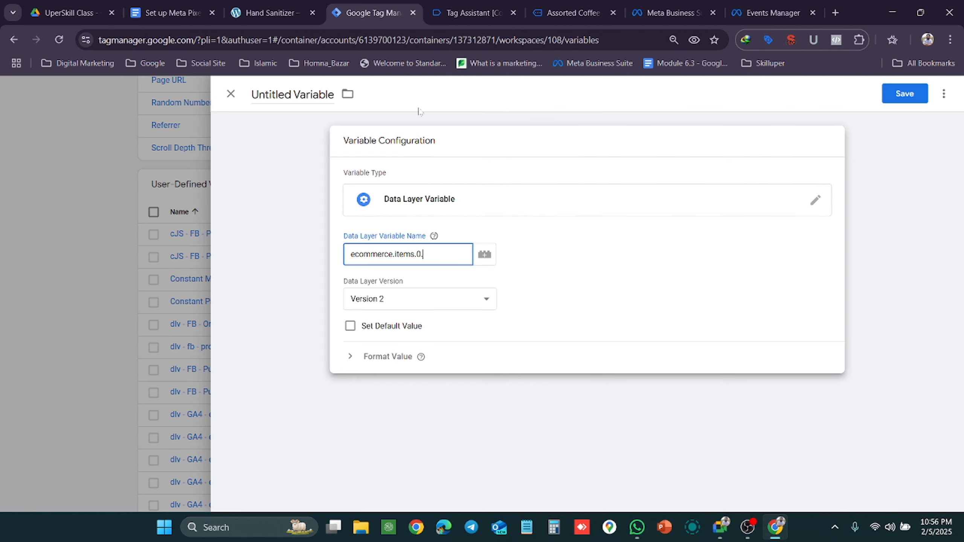
text(.price)
Copy the name "dlv – fb - product price" from the Set up Meta Pixel document and return to the variable in Tag Manager.
click(254, 5)
click(201, 15)
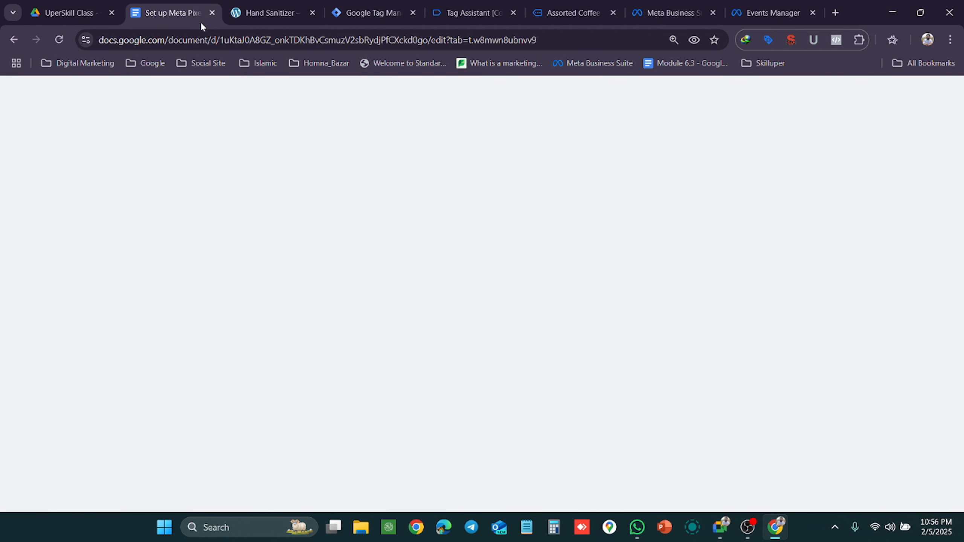
scroll(461, 281, down, 3)
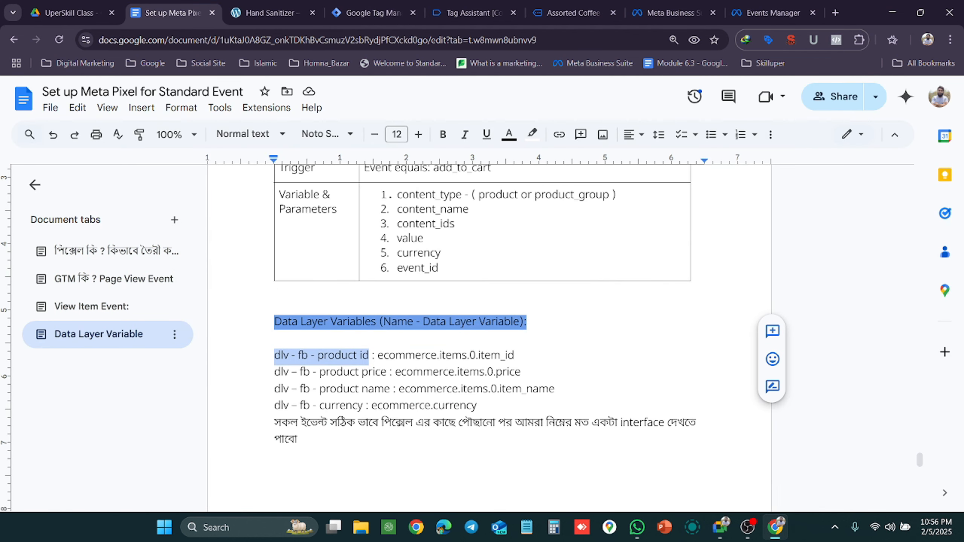
drag(386, 372, 274, 372)
key(ctrl+c)
key(ctrl+Tab)
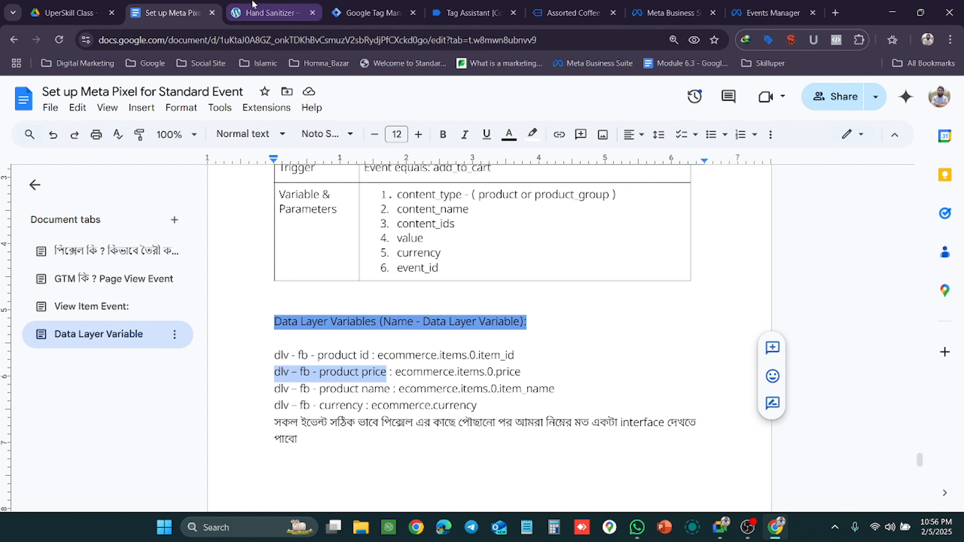
key(ctrl+Tab)
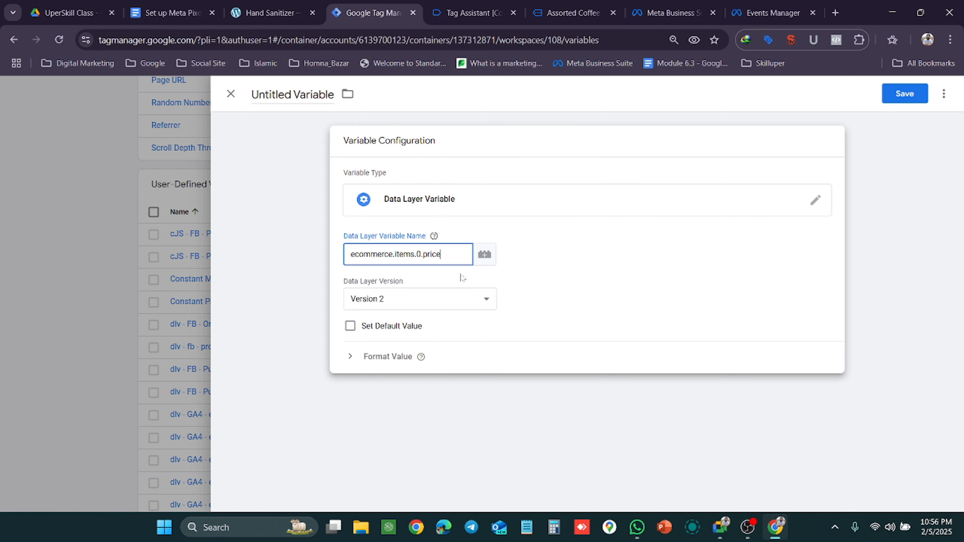
Name the variable "Uperskill-dlv – fb - product price" using the copied name with an added prefix, and save it.
click(268, 95)
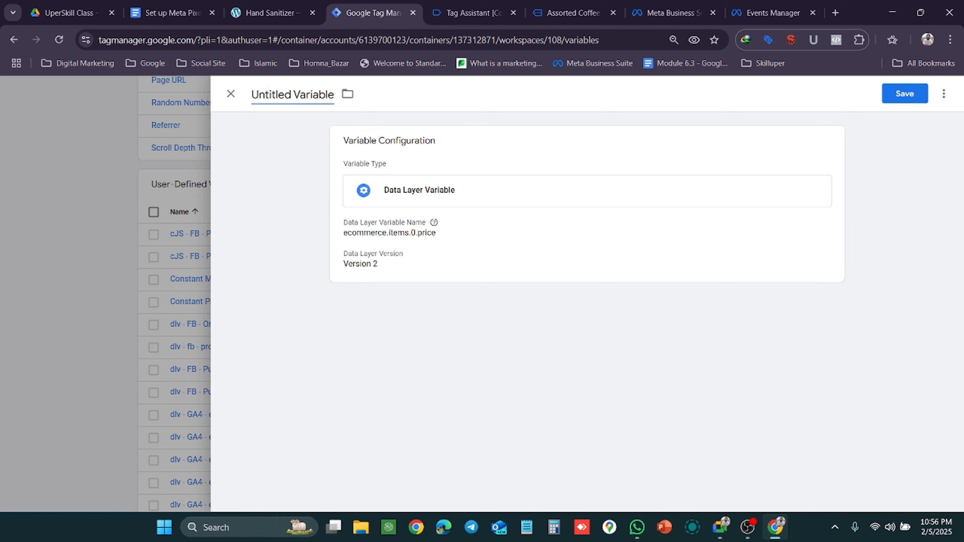
key(ctrl+a)
key(ctrl+v)
key(Home)
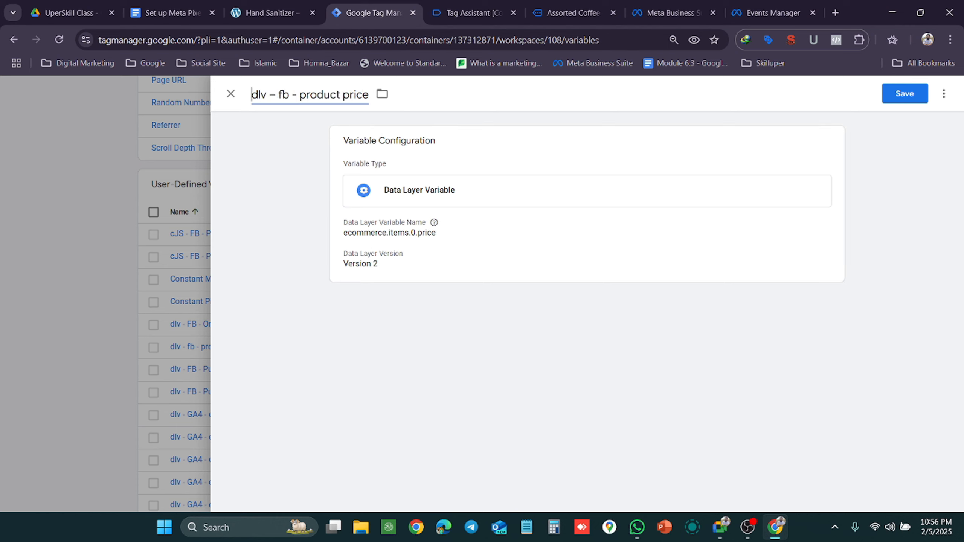
text(Uperskill-)
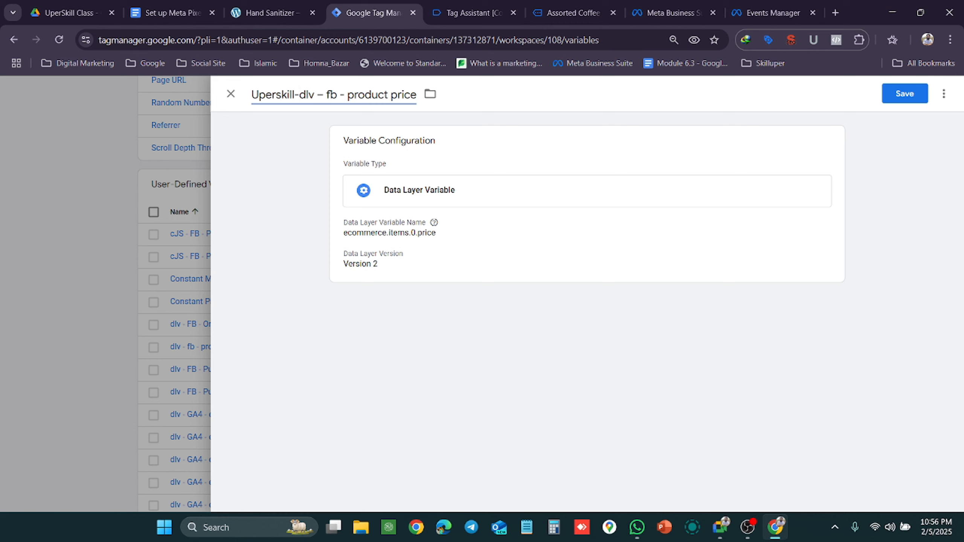
click(905, 96)
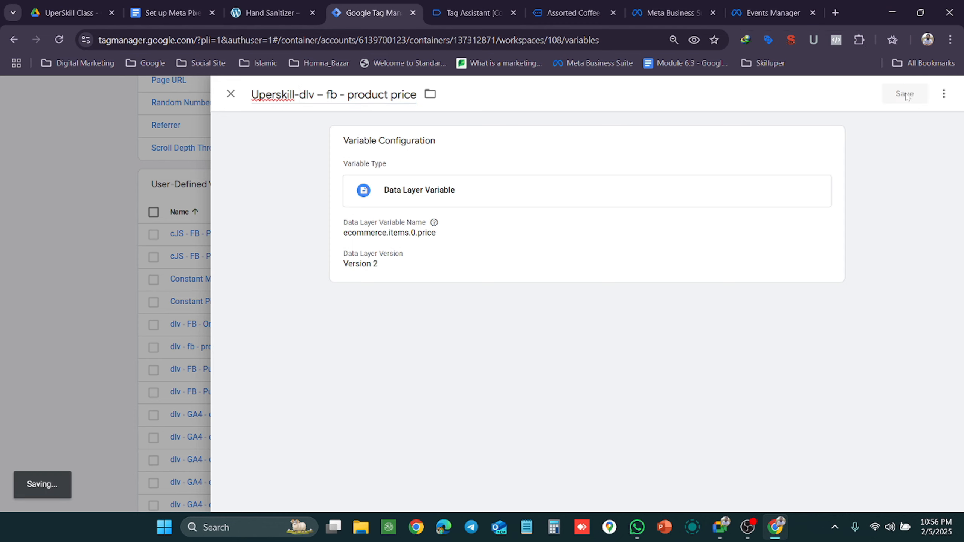
click(462, 4)
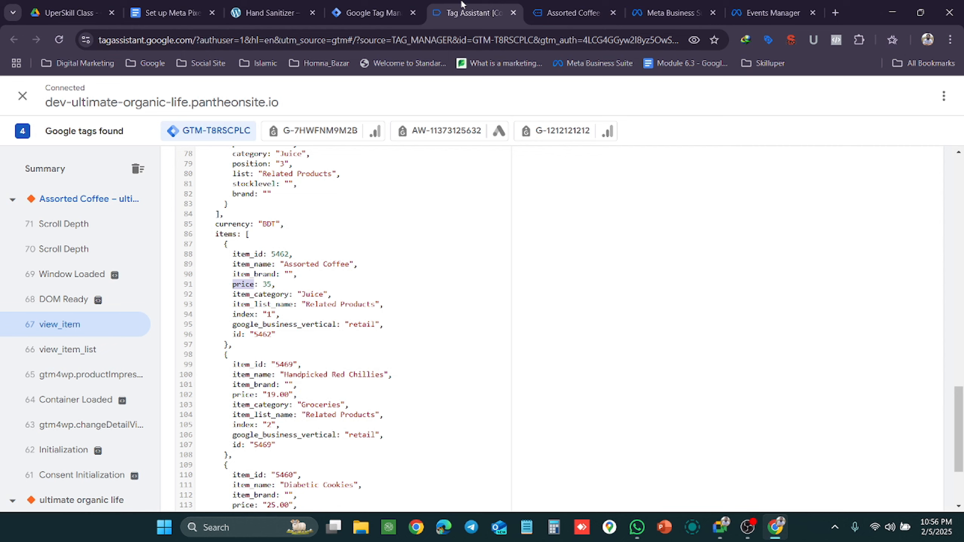
click(368, 10)
click(479, 3)
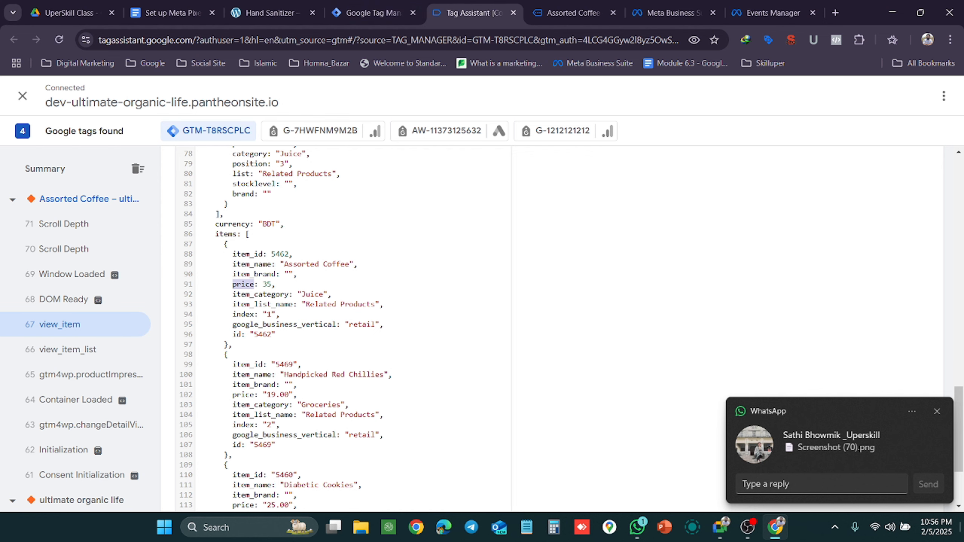
Open the newly received Screenshot (70).png in WhatsApp, check its variable configuration, and return to the browser.
click(857, 423)
click(142, 189)
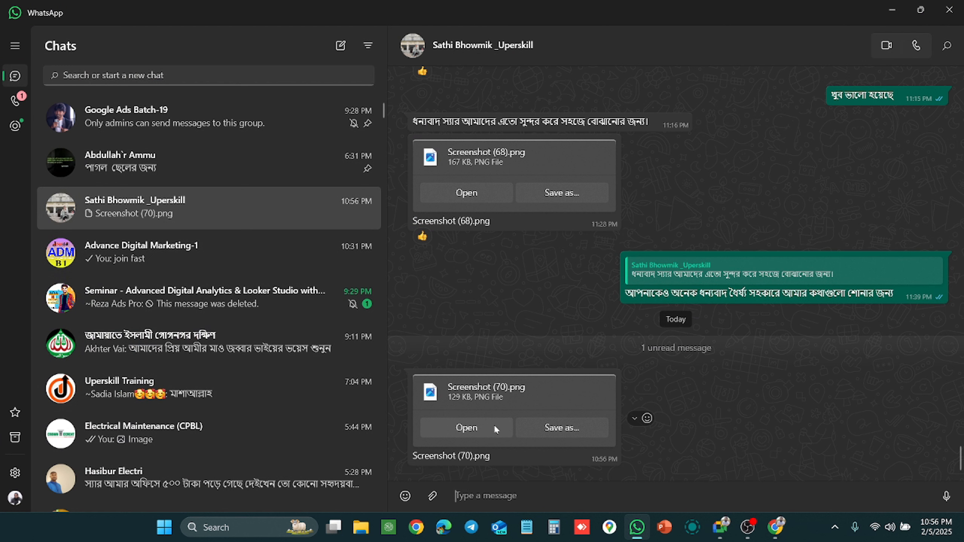
click(467, 427)
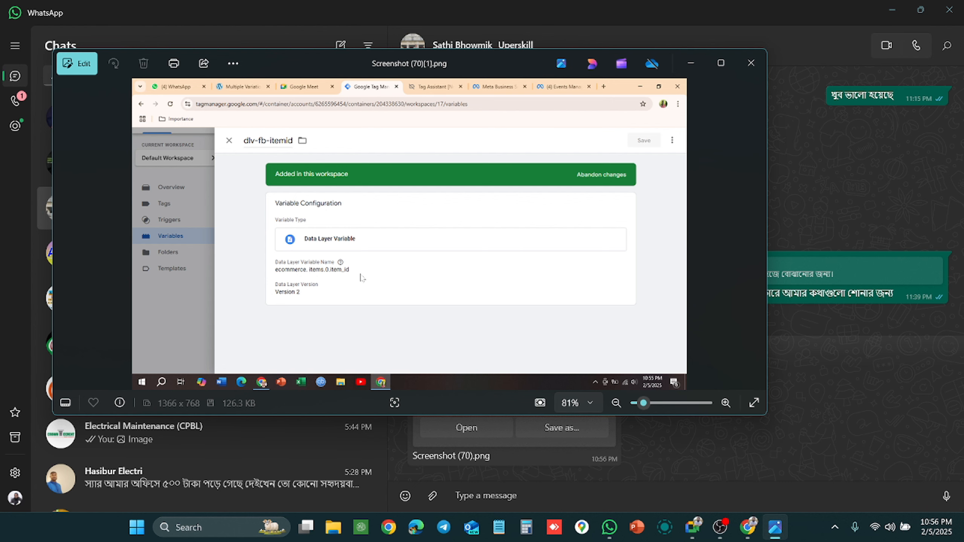
click(750, 63)
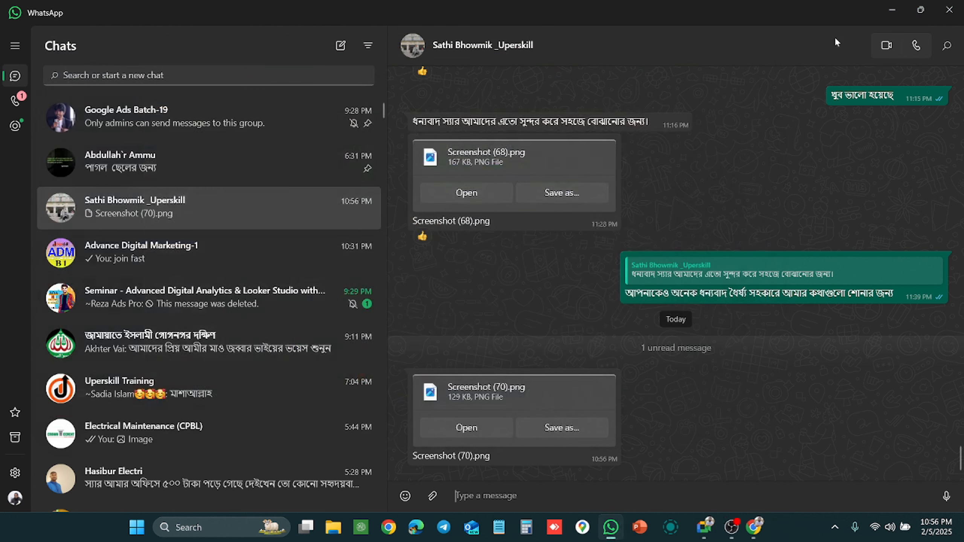
key(alt+Tab)
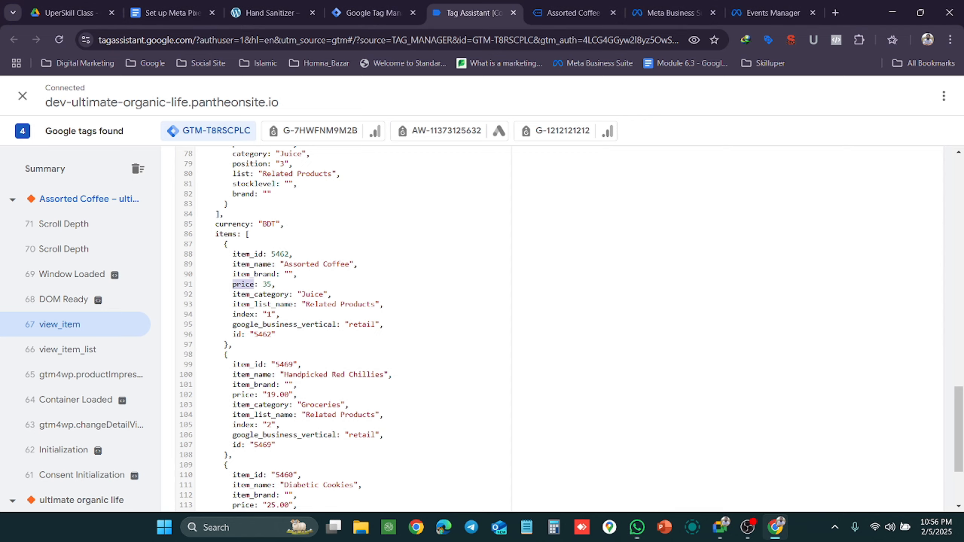
Review the data layer variable list in the Set up Meta Pixel document and return to the variables page in Tag Manager.
click(557, 4)
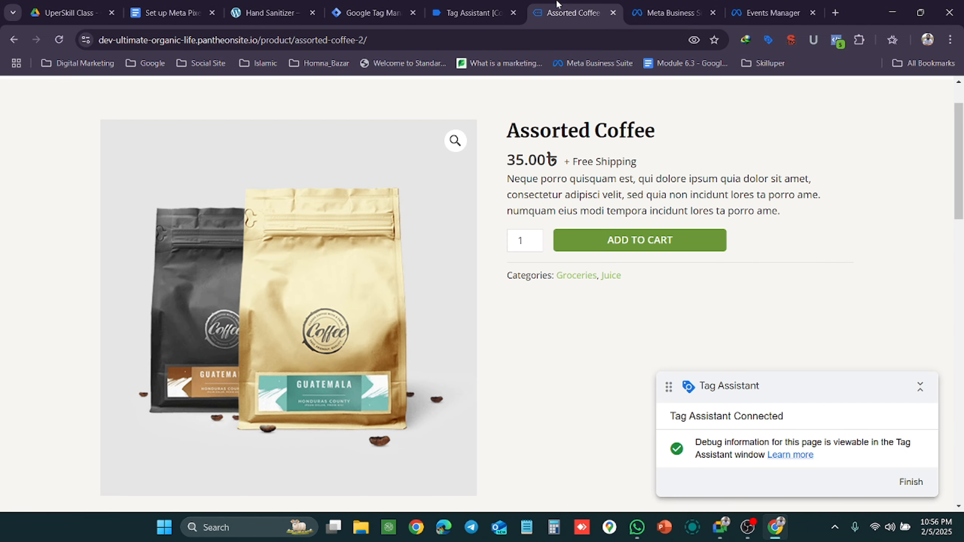
click(471, 8)
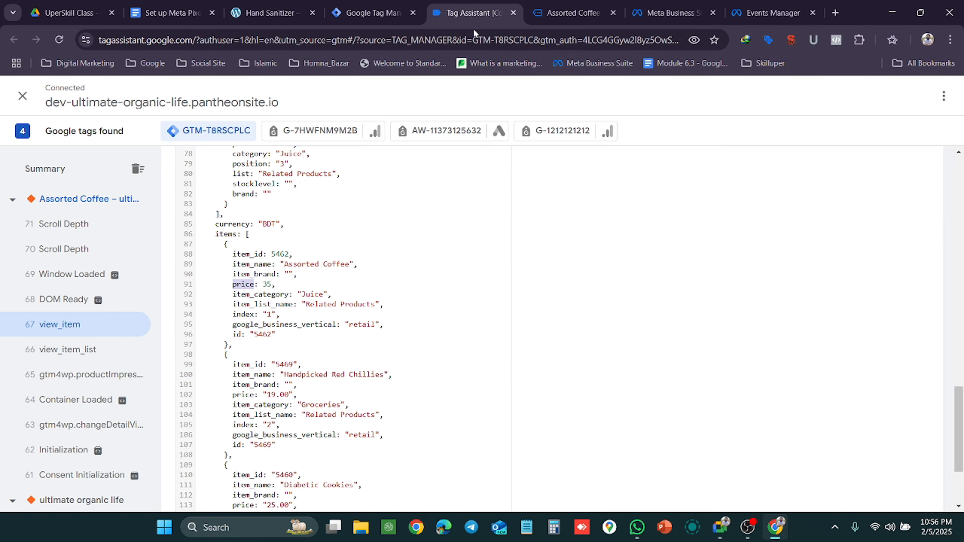
click(358, 4)
click(171, 13)
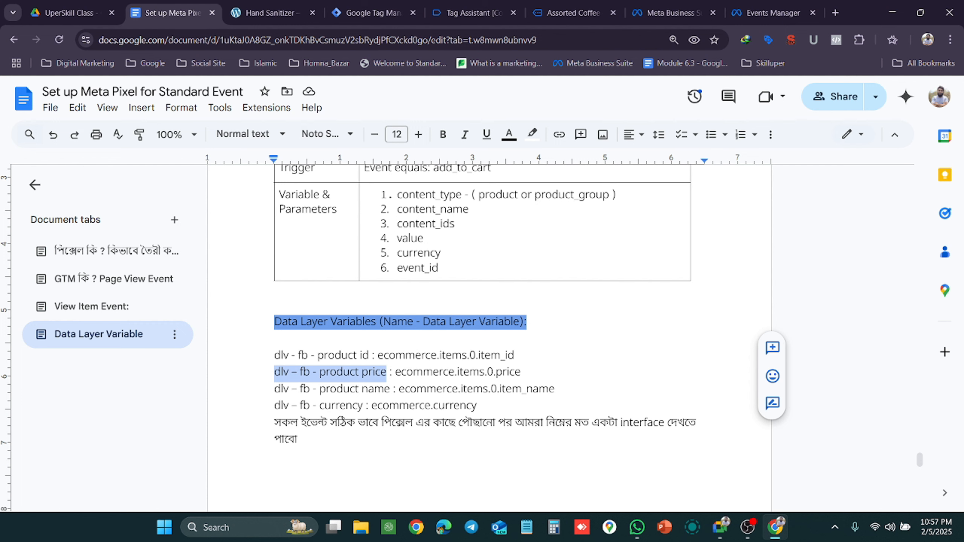
scroll(489, 304, down, 2)
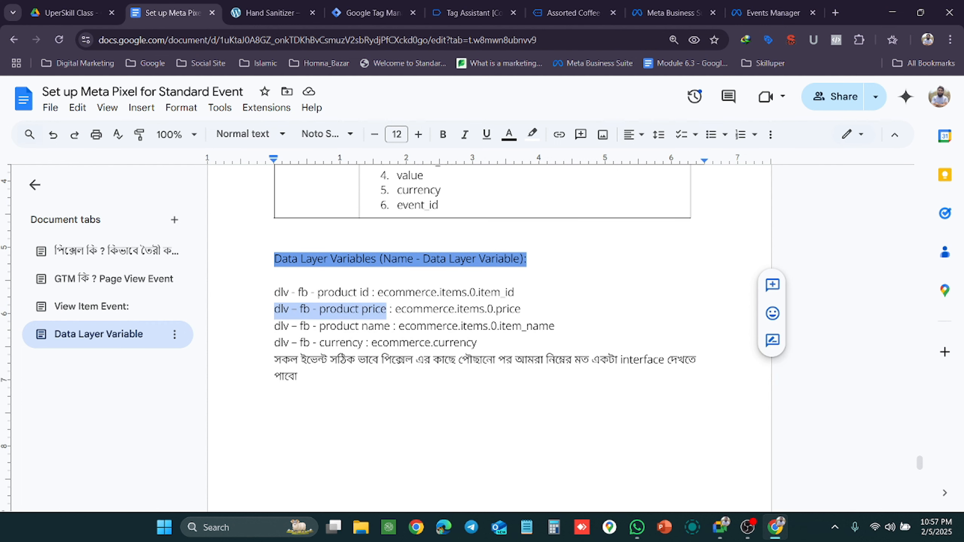
click(276, 5)
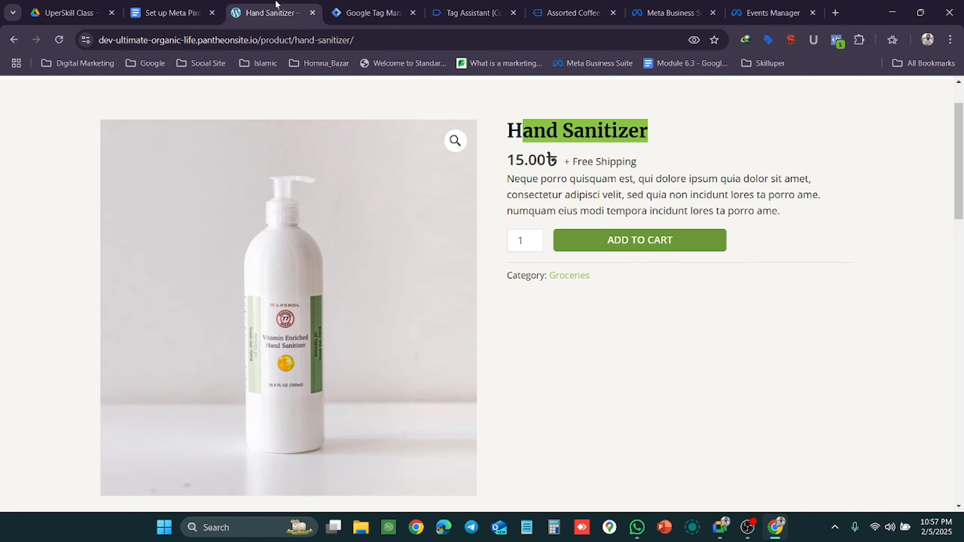
click(374, 9)
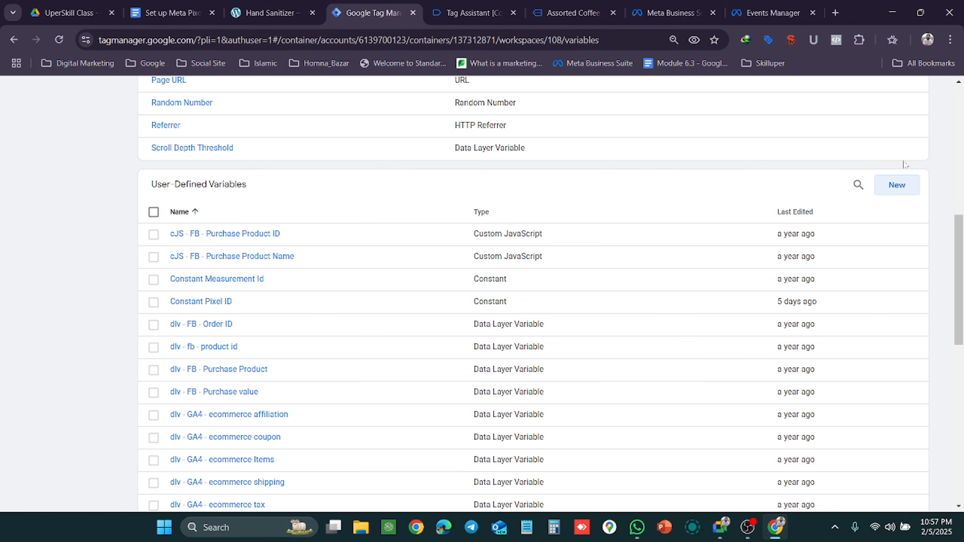
Create a new user-defined variable of type Data Layer Variable.
click(894, 192)
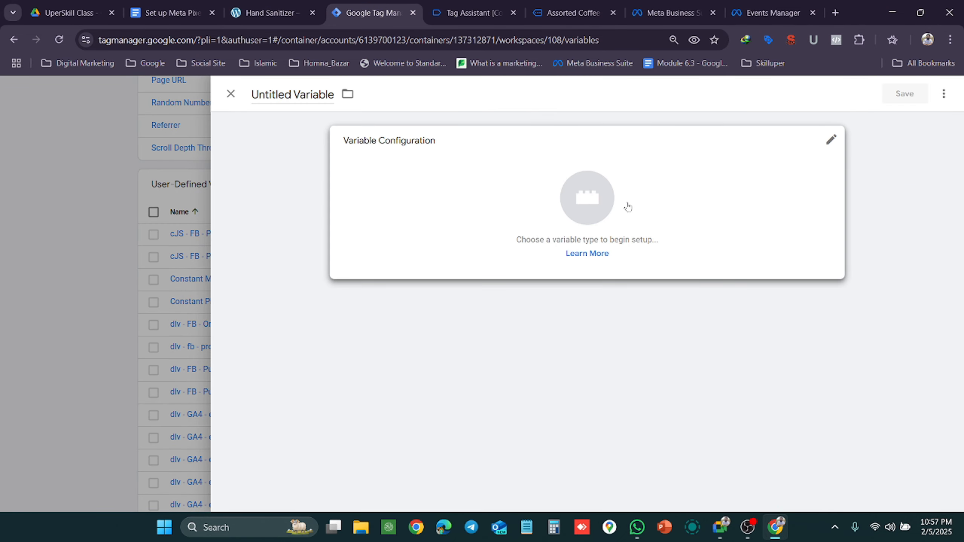
click(626, 209)
click(731, 432)
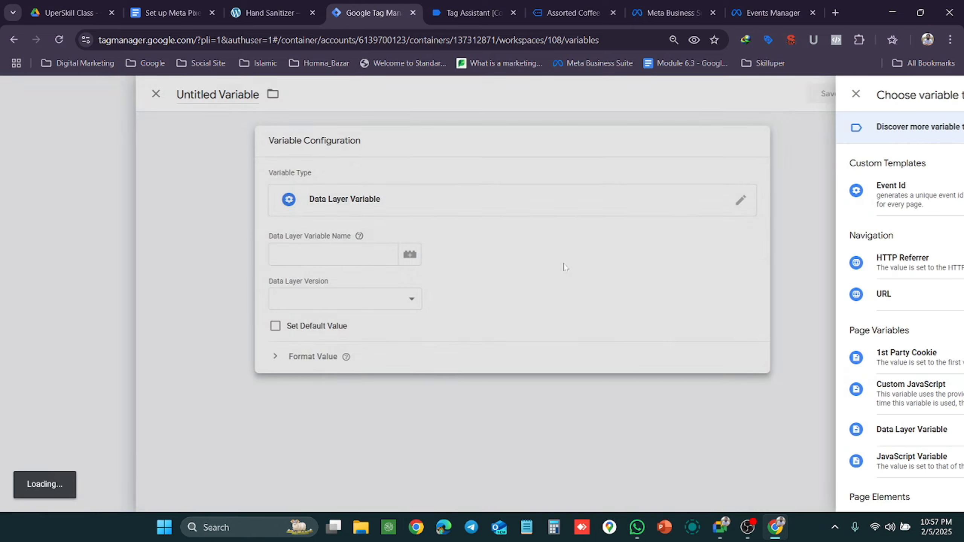
Examine the view_item data layer in Tag Assistant, tracing the currency key back to its parent ecommerce object.
click(479, 5)
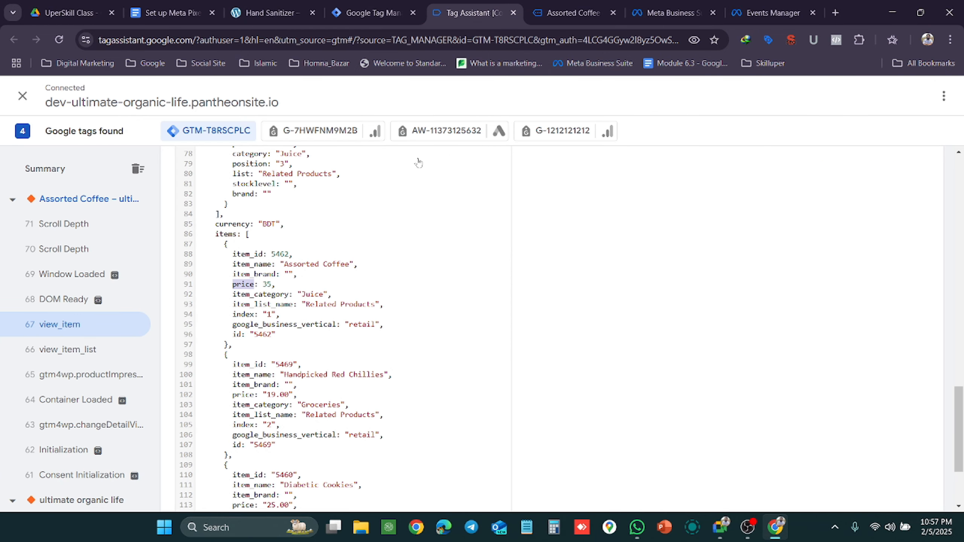
scroll(342, 327, up, 5)
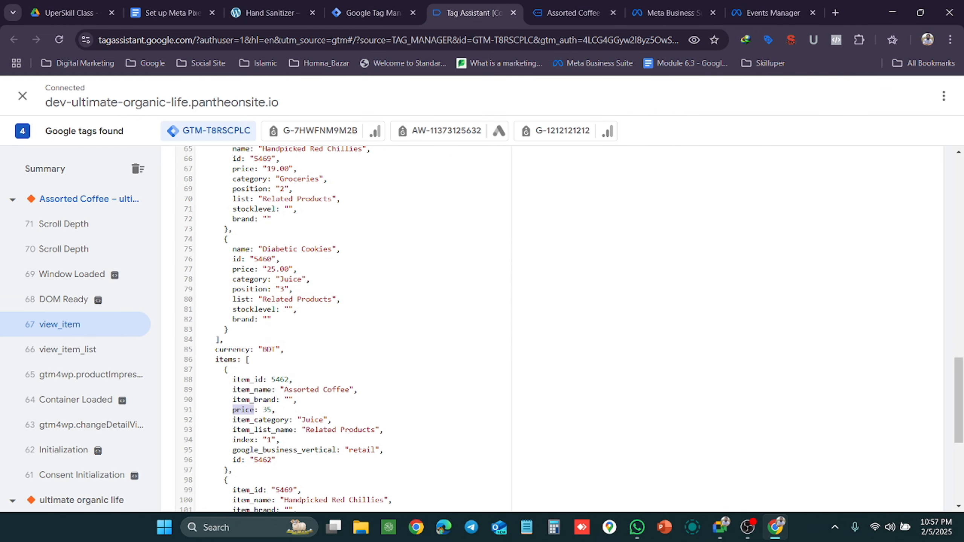
scroll(342, 326, up, 2)
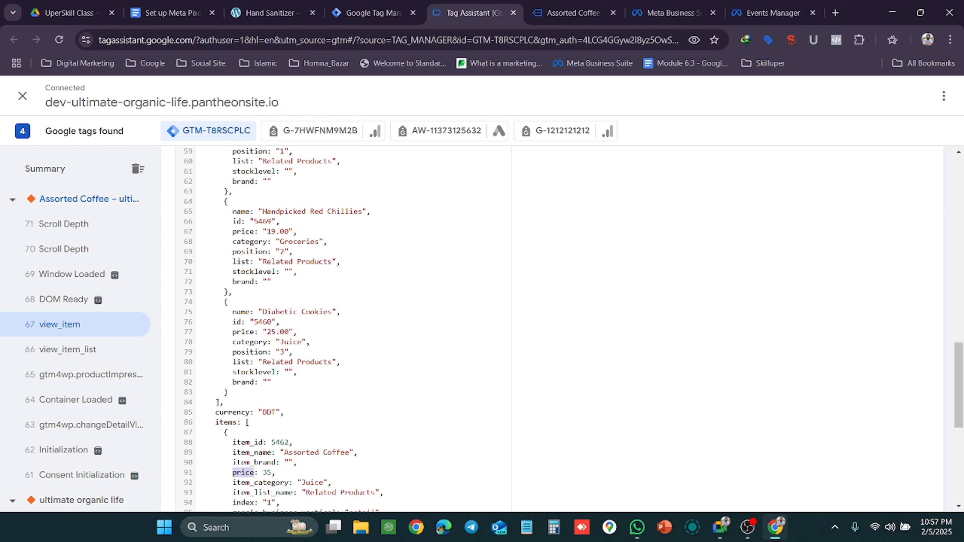
double_click(247, 422)
drag(254, 412, 267, 161)
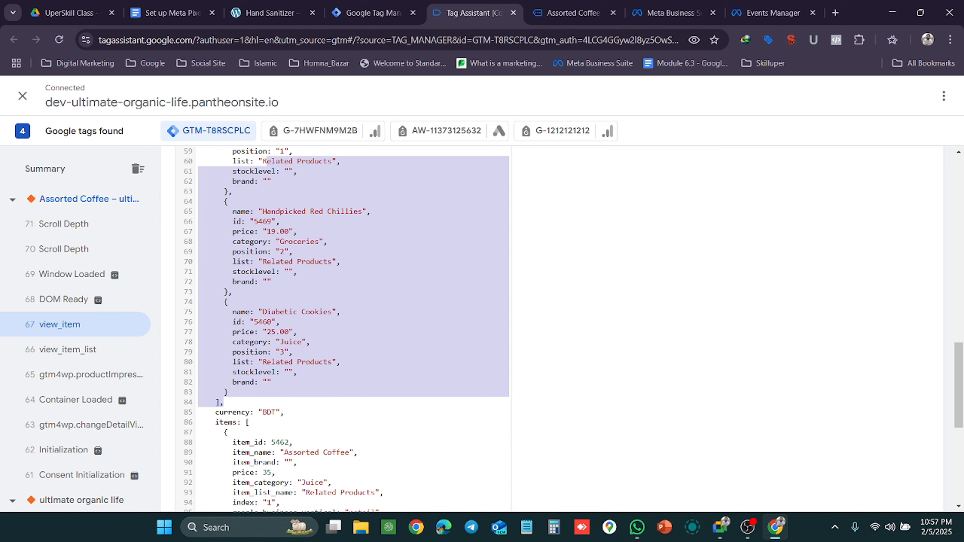
click(246, 422)
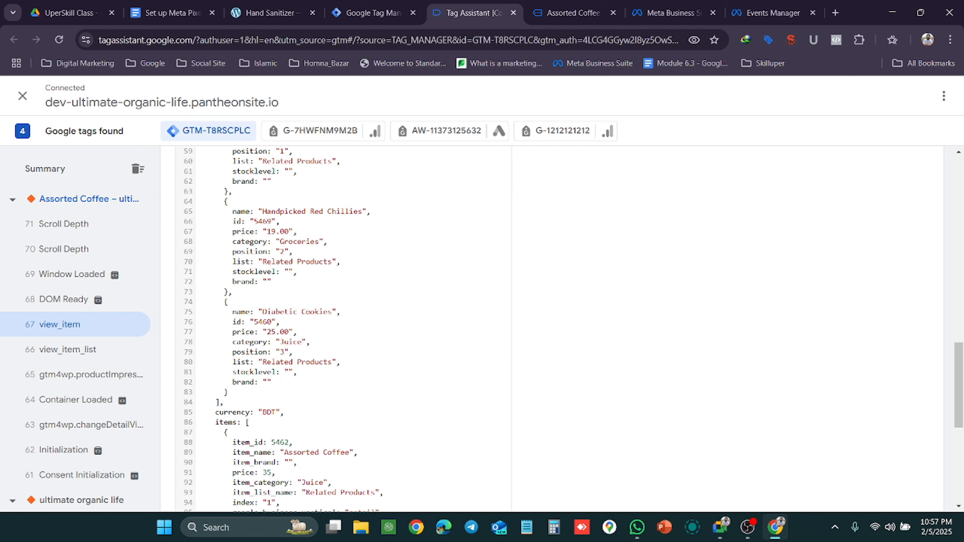
drag(211, 411, 279, 411)
scroll(341, 326, up, 6)
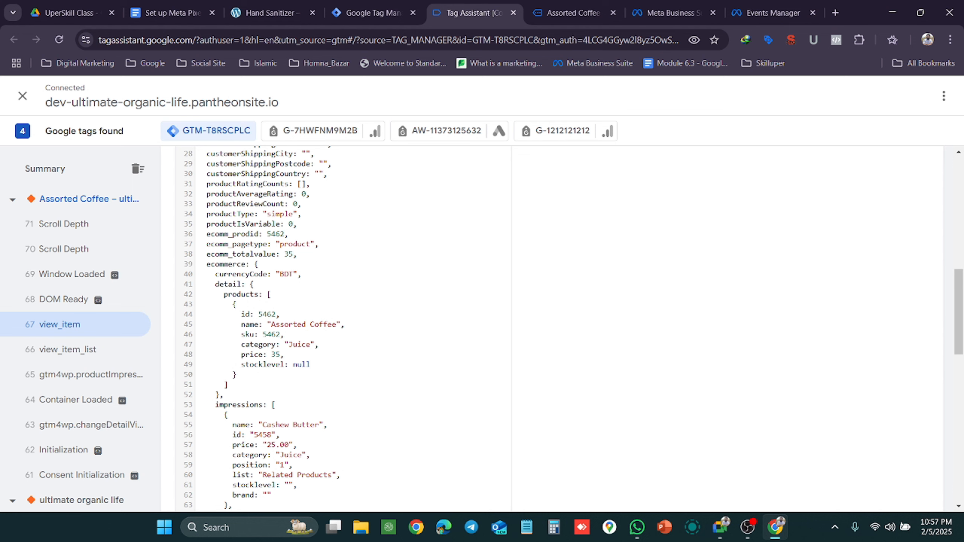
Copy the "ecommerce" key from the view_item data layer and paste it as the new variable's Data Layer Variable Name in Tag Manager.
drag(206, 264, 245, 264)
key(ctrl+c)
click(371, 13)
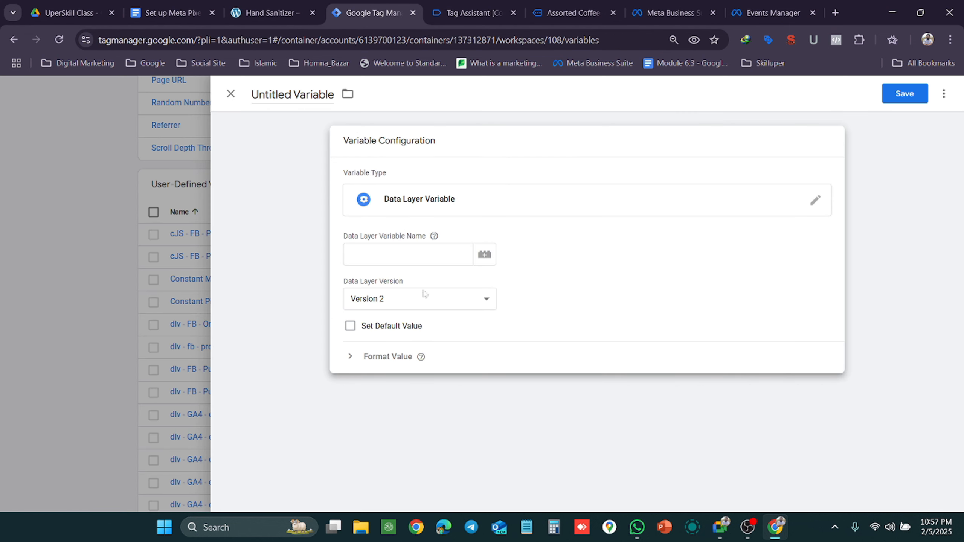
click(402, 254)
key(ctrl+v)
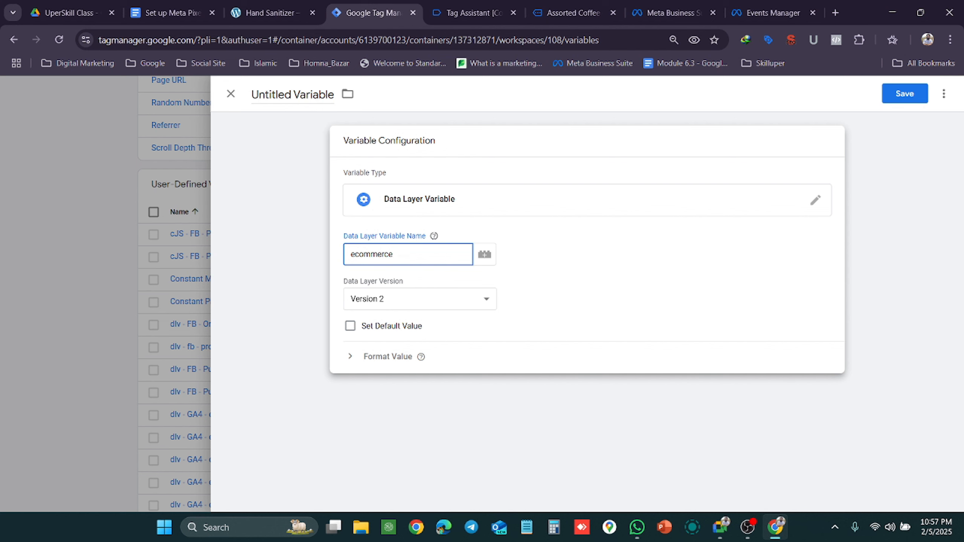
Copy the "currency" key from Tag Assistant and complete the Data Layer Variable Name in Tag Manager as "ecommerce. currency".
click(479, 4)
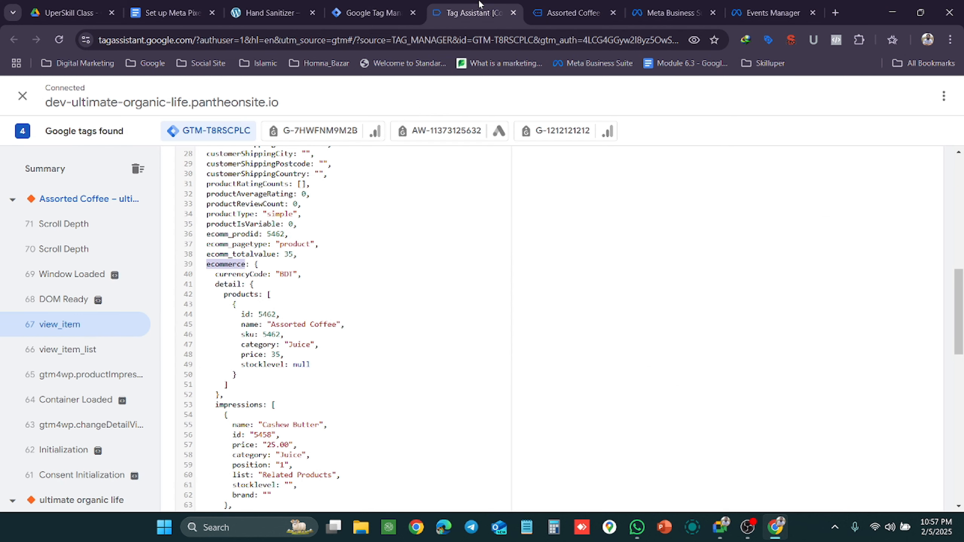
scroll(342, 326, down, 9)
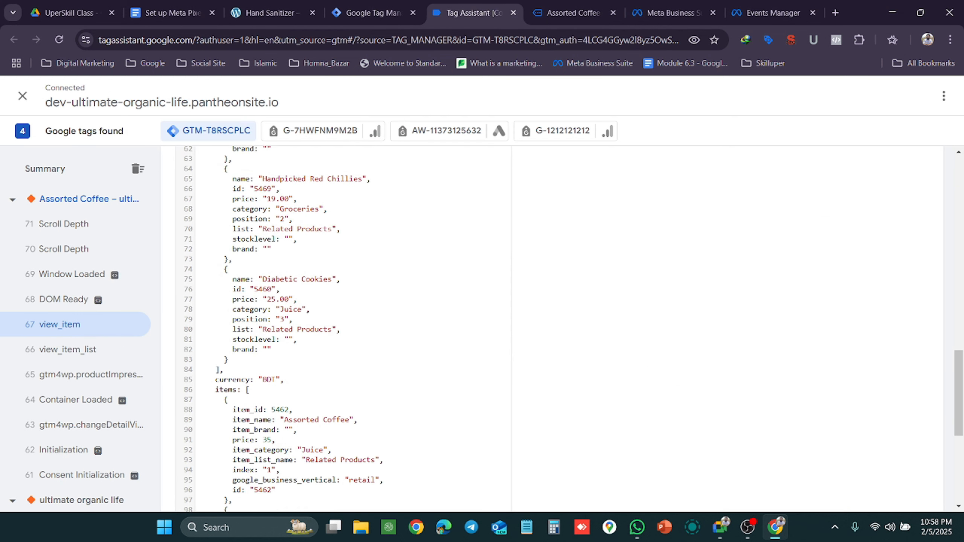
scroll(342, 326, down, 1)
drag(211, 349, 250, 350)
key(ctrl+c)
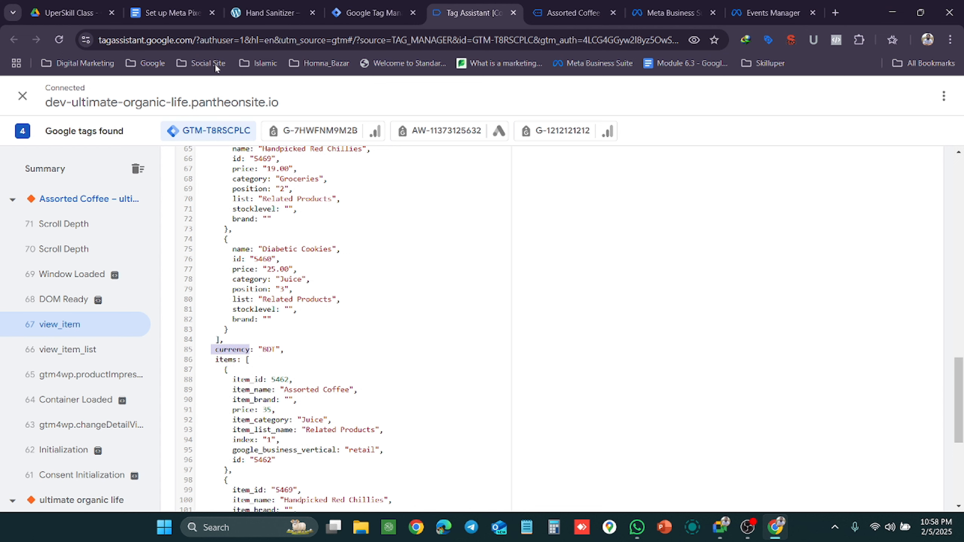
click(370, 13)
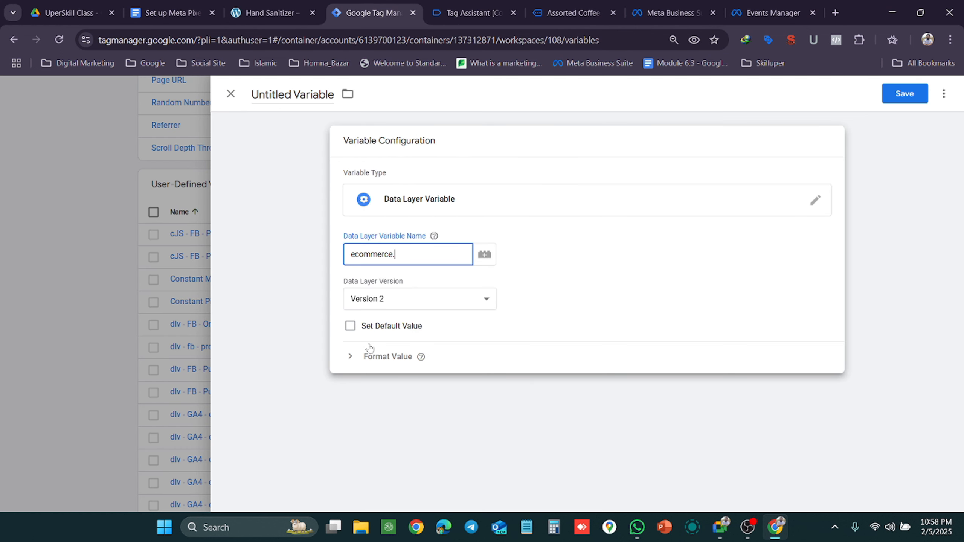
key(ctrl+v)
click(483, 260)
Copy the name "dlv – fb - currency" from the Set up Meta Pixel document and use it to replace the untitled variable's name.
click(168, 11)
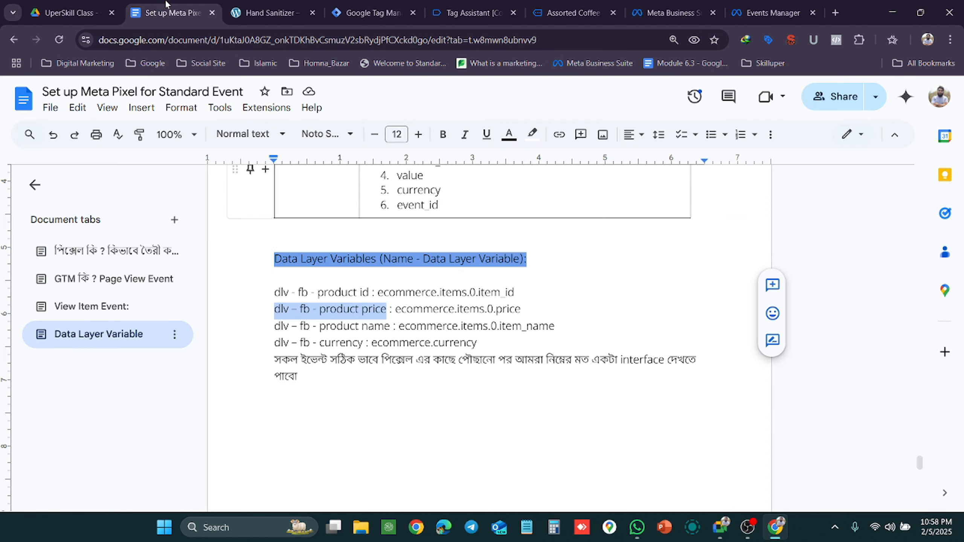
drag(362, 342, 274, 343)
key(ctrl+c)
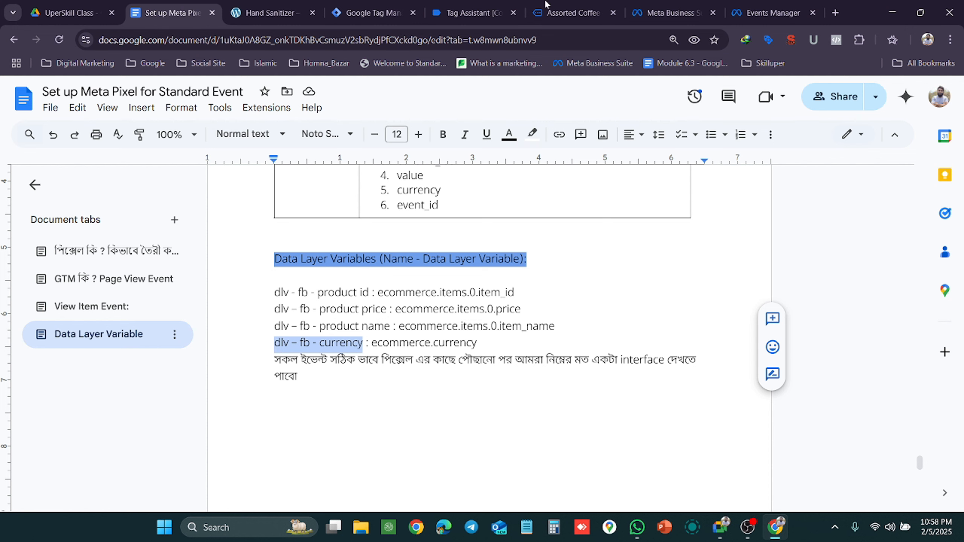
click(374, 12)
click(300, 94)
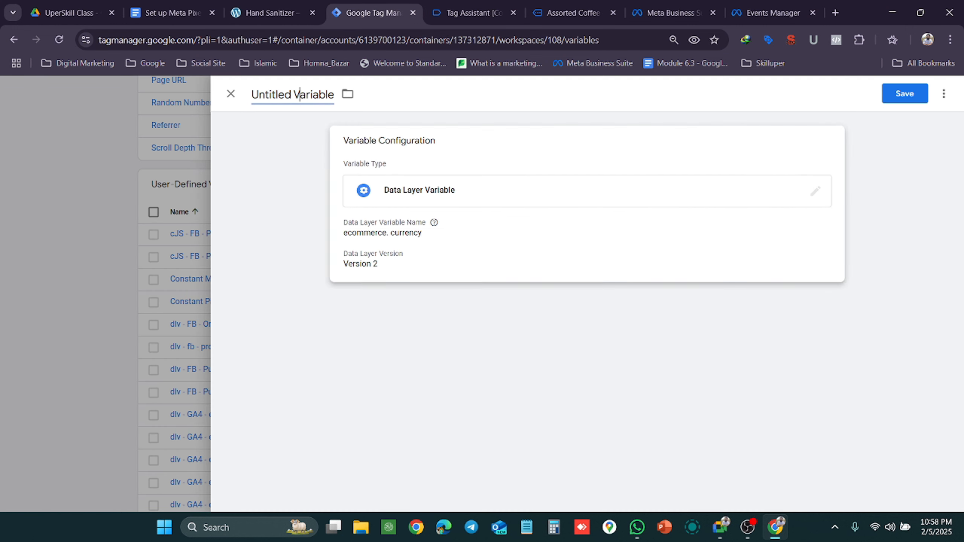
key(ctrl+a)
key(ctrl+v)
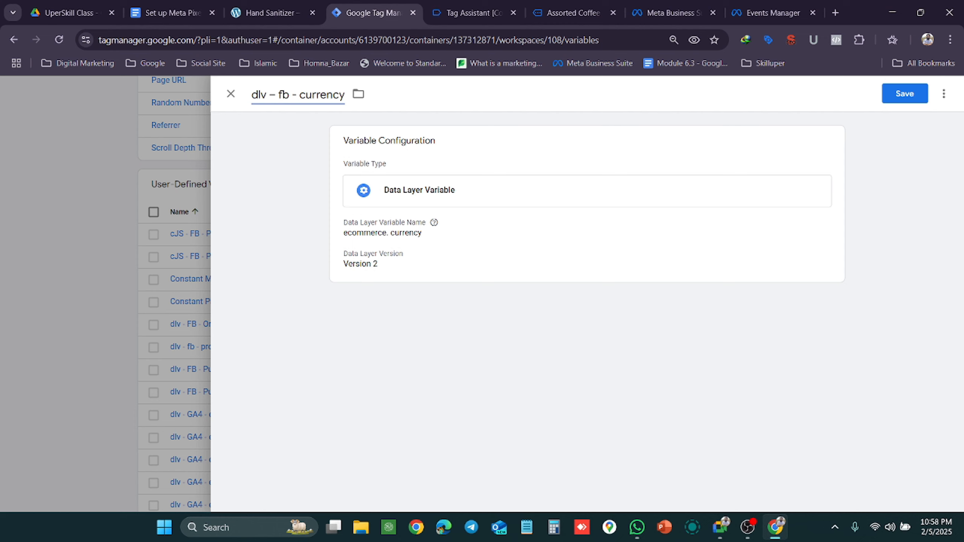
Prefix the variable name so it reads "Uperskill-dlv – fb - currency" and save the variable.
key(Home)
text(Upers)
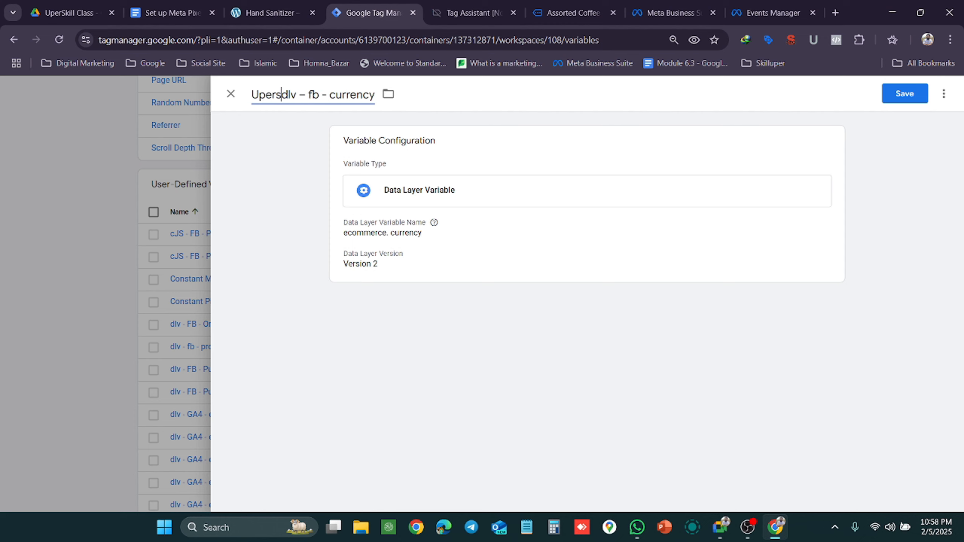
text(kill_)
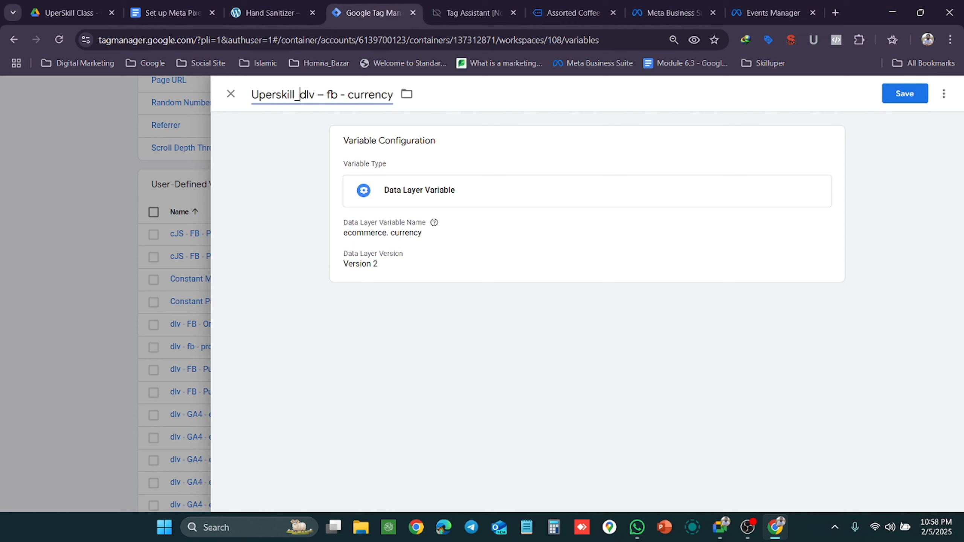
key(BackSpace)
text(-)
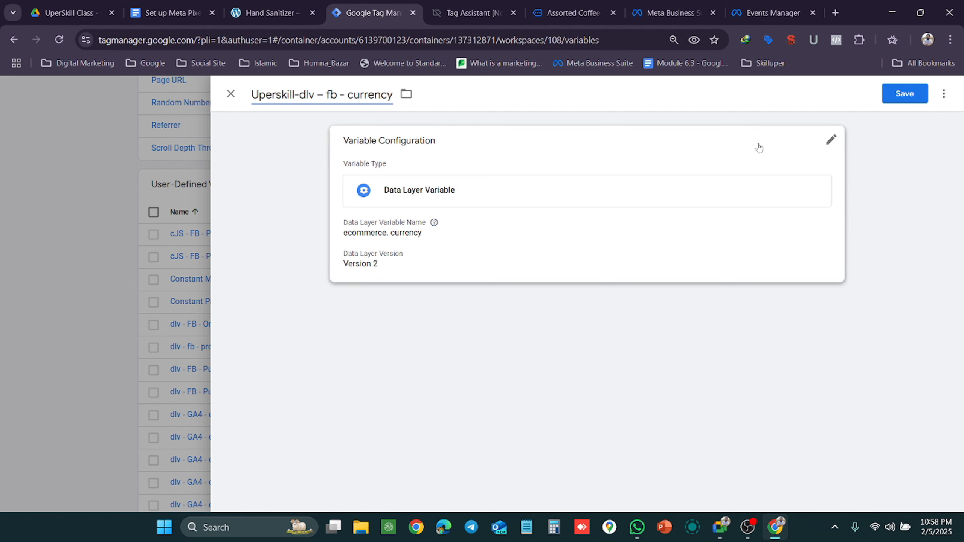
click(918, 95)
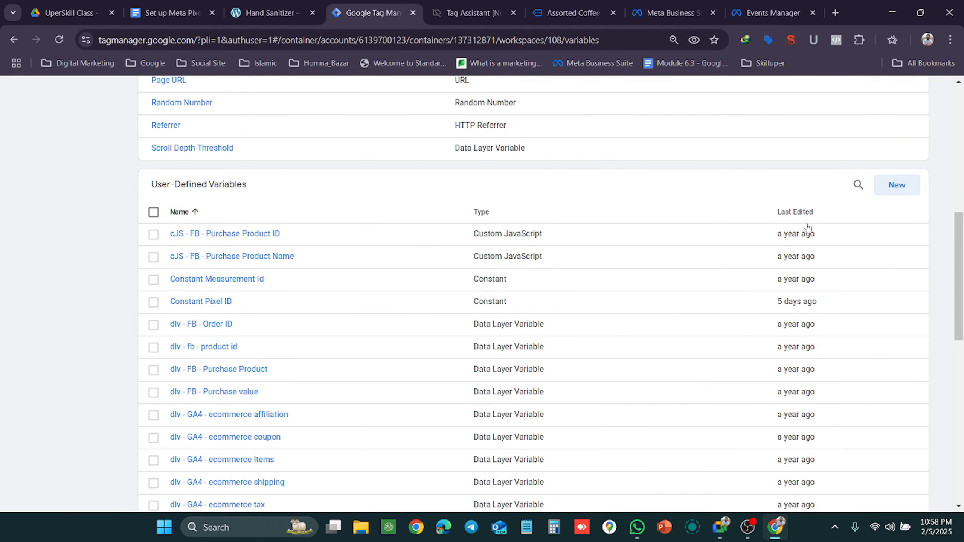
Review the Uperskill entries in Tag Manager's user-defined variables against the data layer variable list in the Set up Meta Pixel document.
click(277, 6)
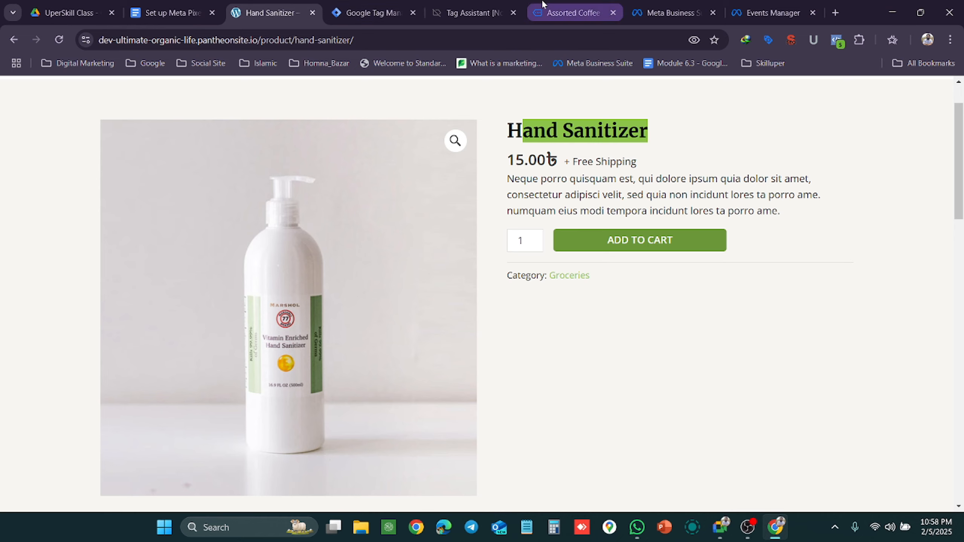
click(458, 3)
click(374, 6)
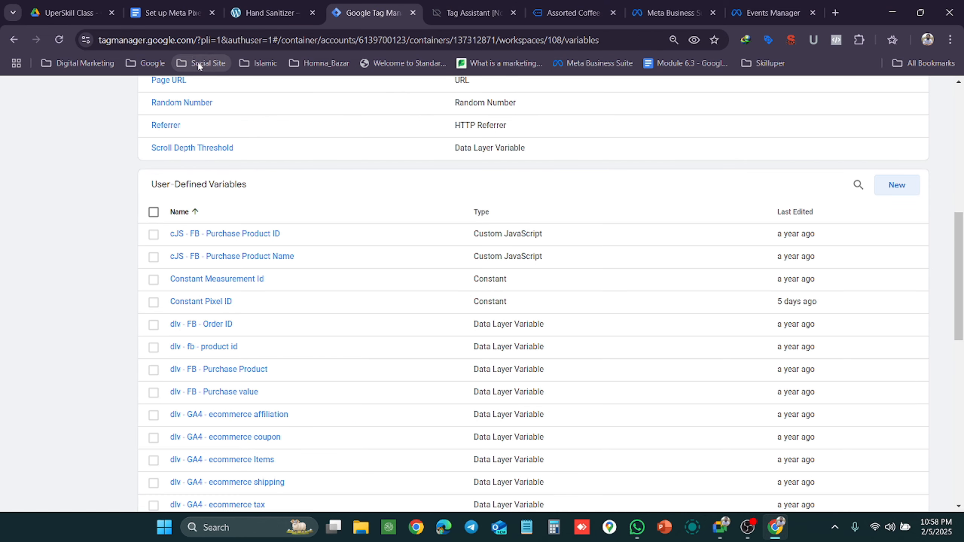
click(176, 9)
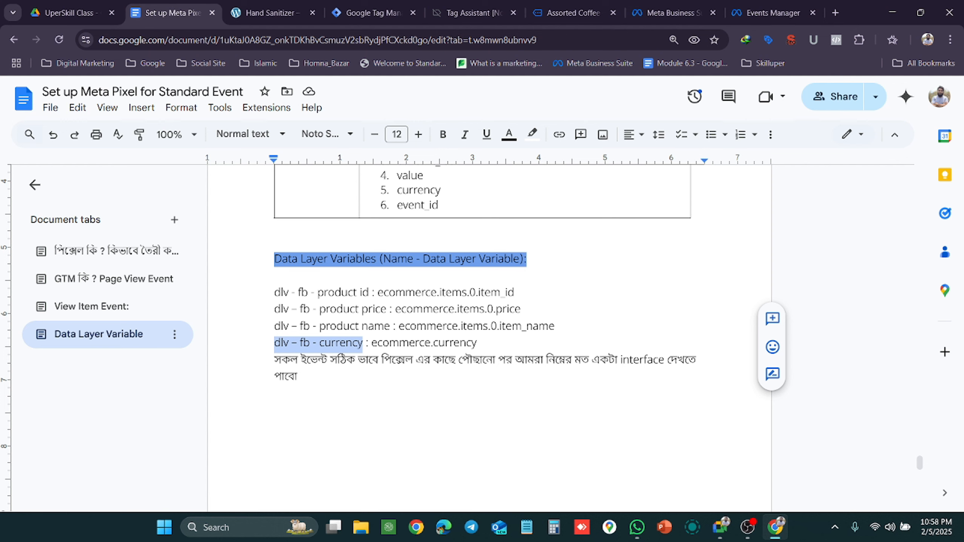
click(372, 12)
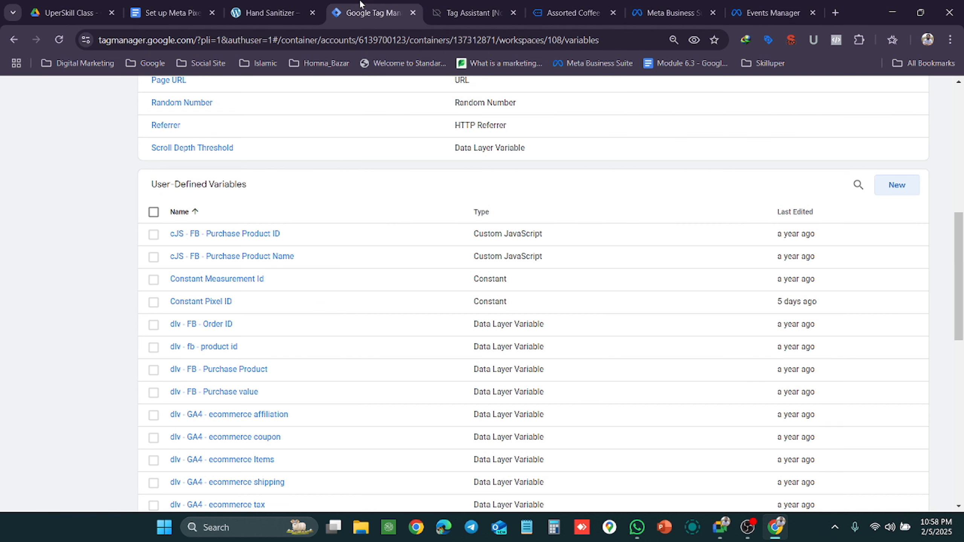
scroll(329, 244, down, 15)
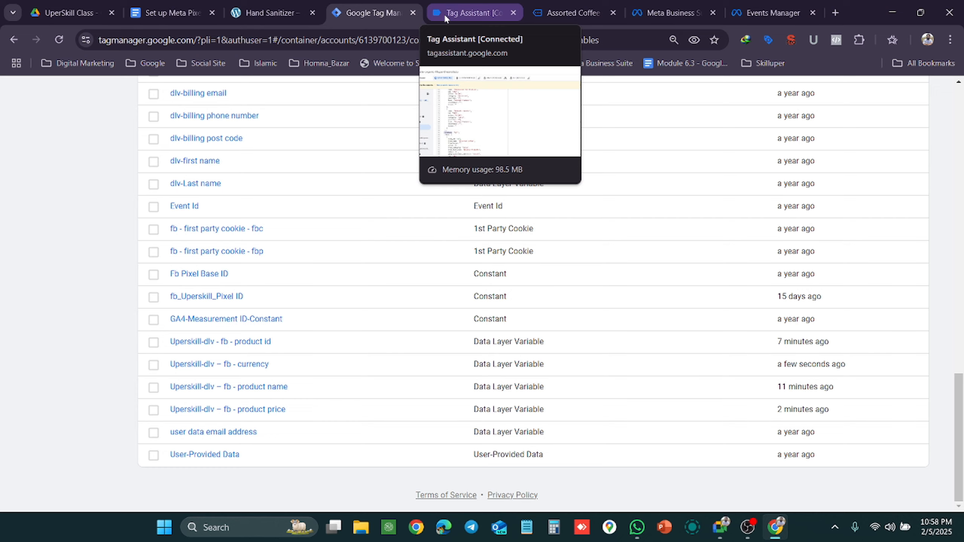
scroll(376, 221, up, 10)
Examine the AddToCart event parameters in the Set up Meta Pixel document, especially the content_type options.
click(178, 6)
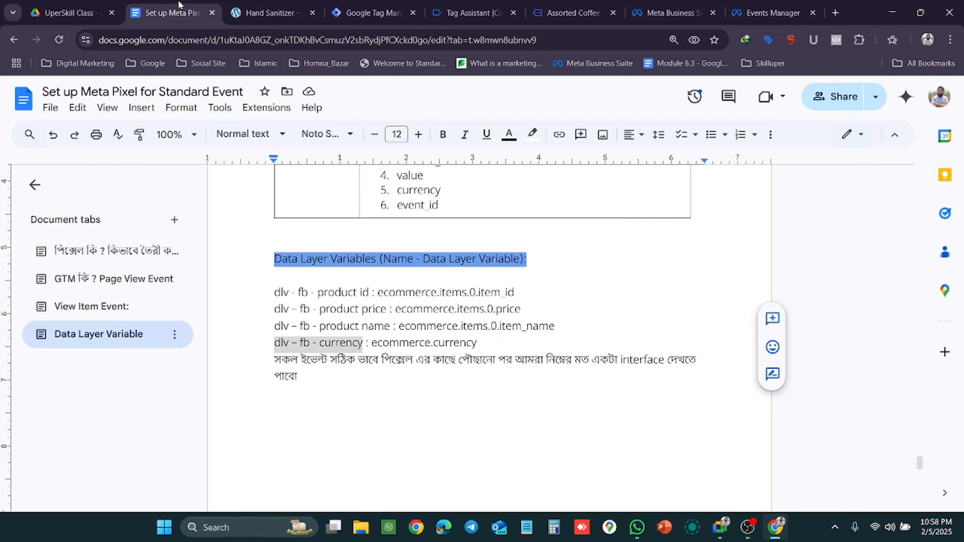
scroll(484, 296, up, 2)
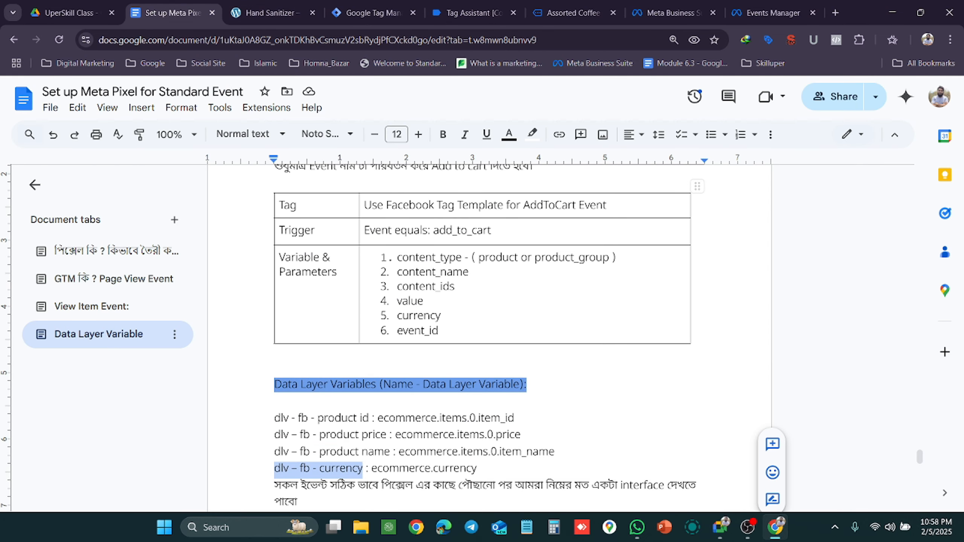
drag(518, 259, 476, 258)
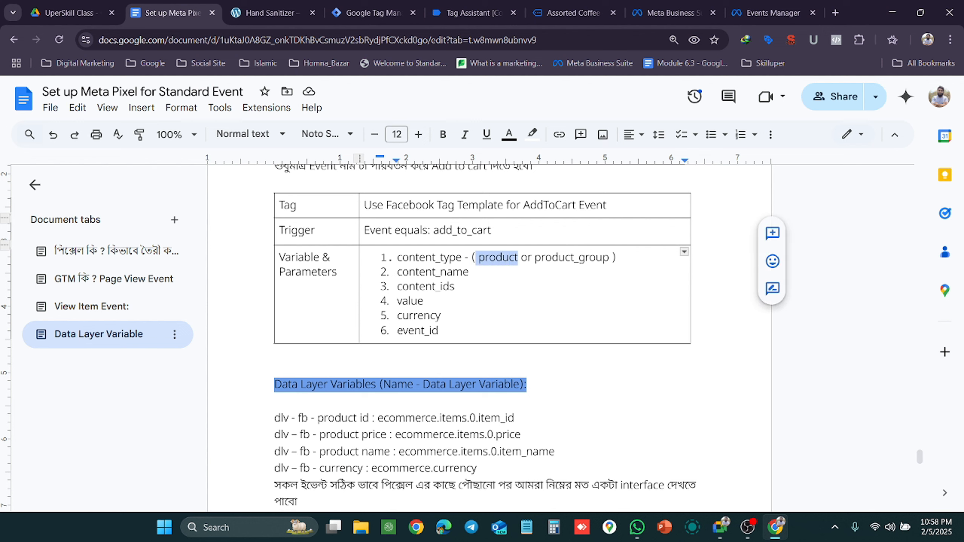
click(424, 301)
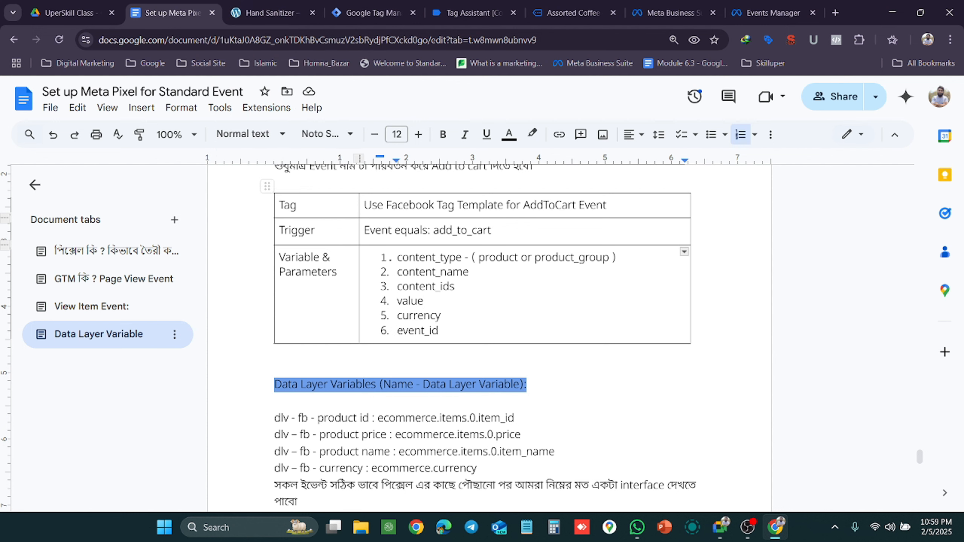
drag(435, 259, 419, 259)
Return to Tag Manager, check the Uperskill data layer variables, and open the container's list of tags.
click(351, 6)
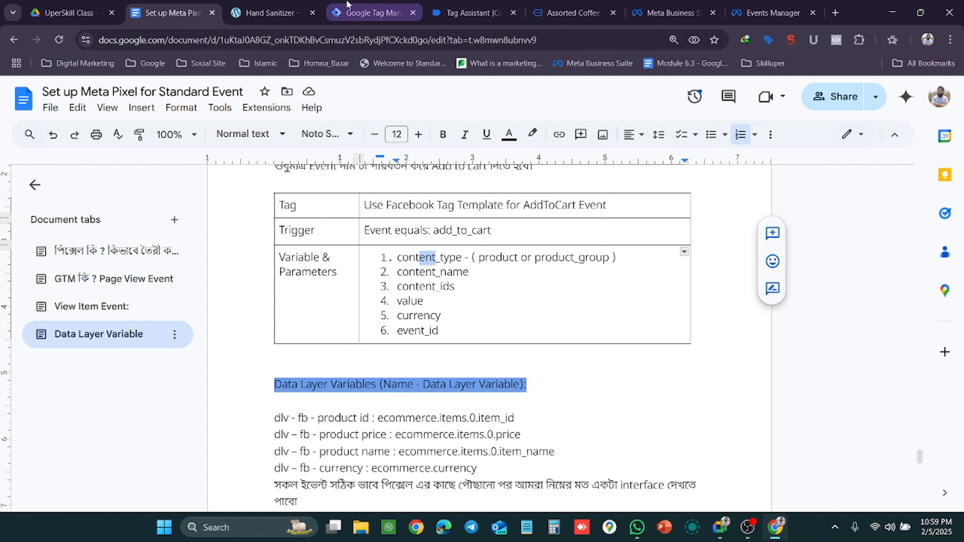
scroll(344, 284, down, 5)
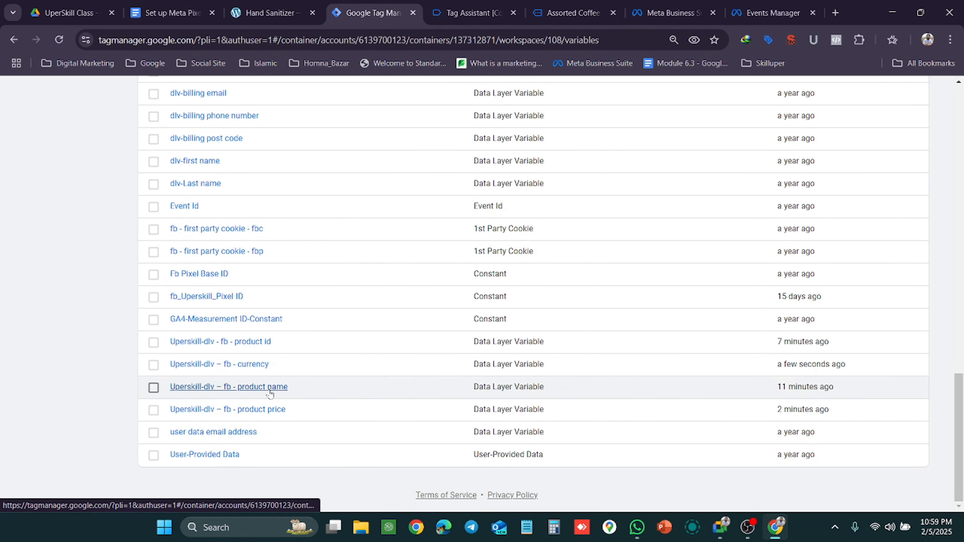
scroll(297, 399, up, 20)
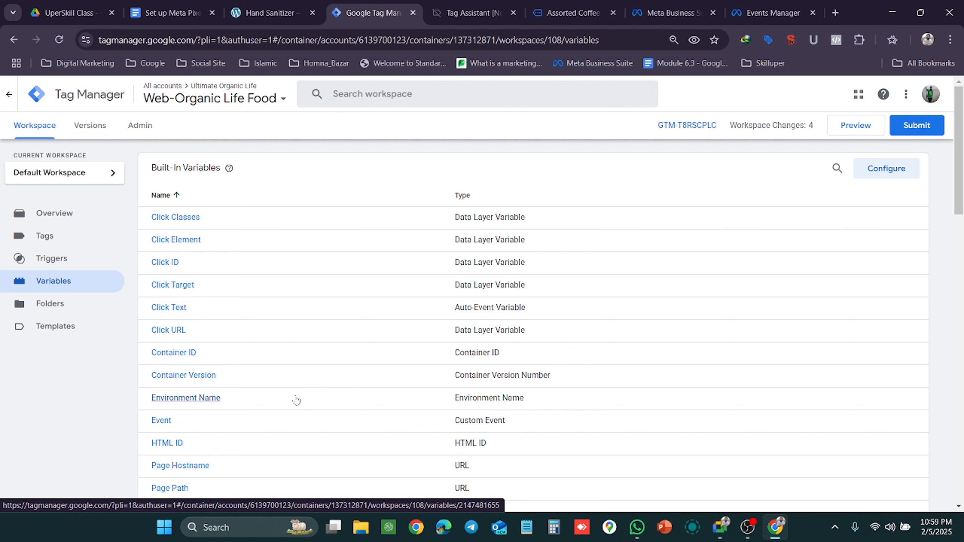
click(56, 243)
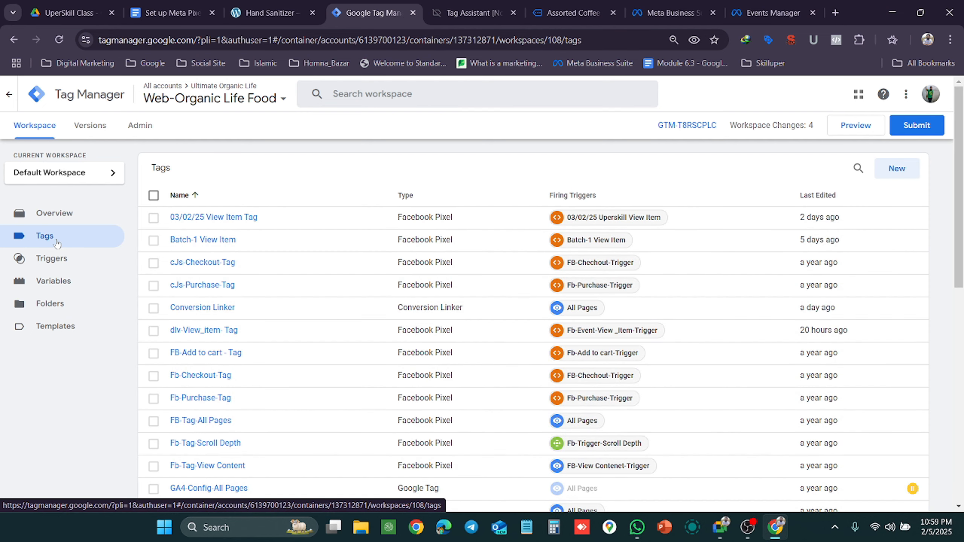
Look through the container's existing tags, their types and their firing triggers.
click(890, 172)
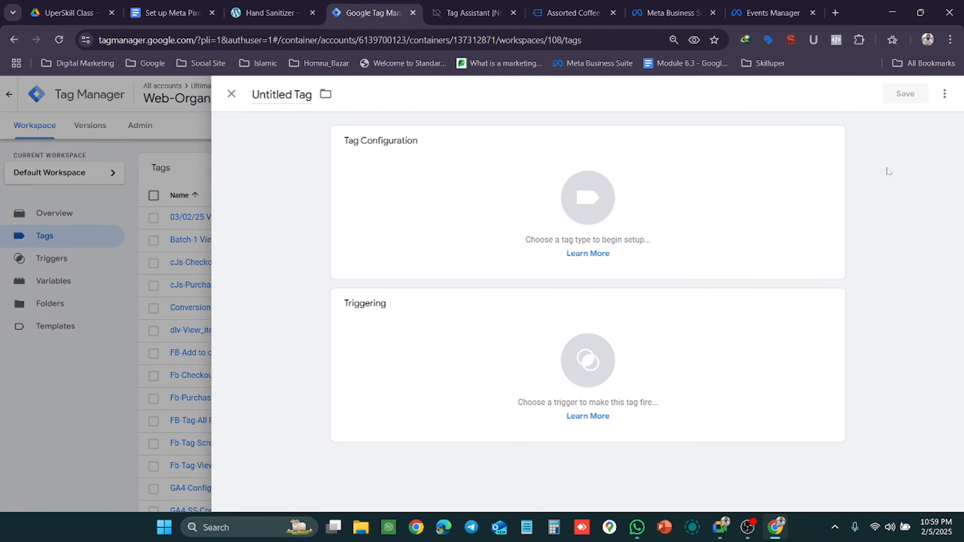
click(229, 94)
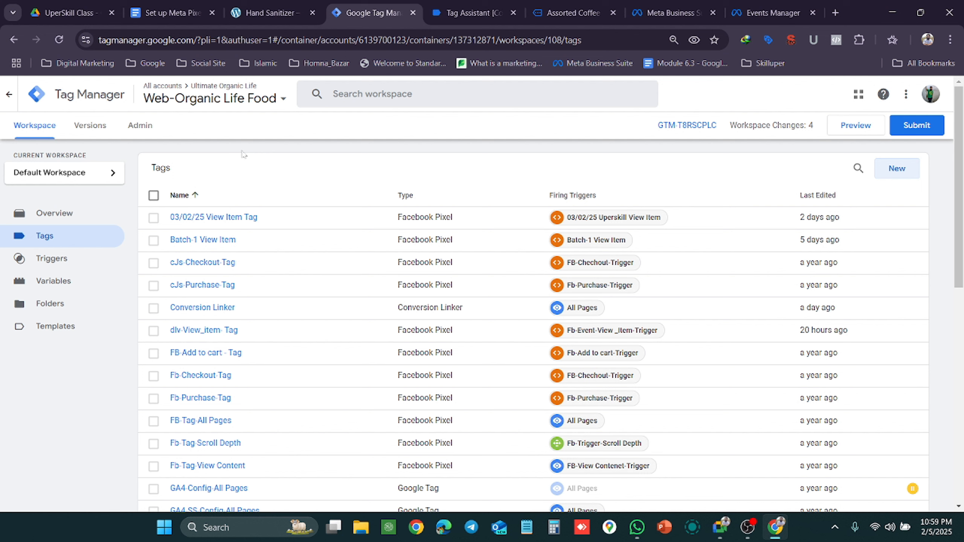
scroll(281, 182, down, 10)
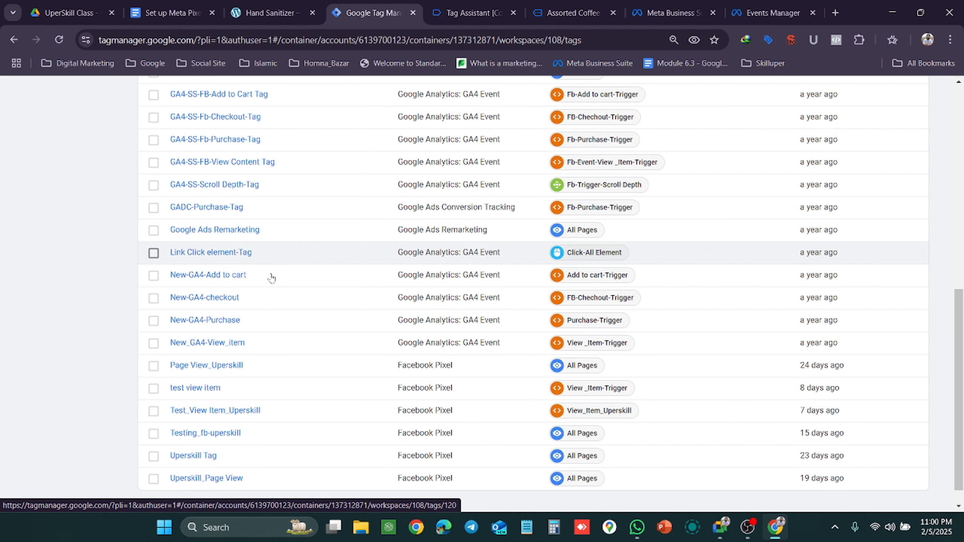
scroll(299, 327, up, 5)
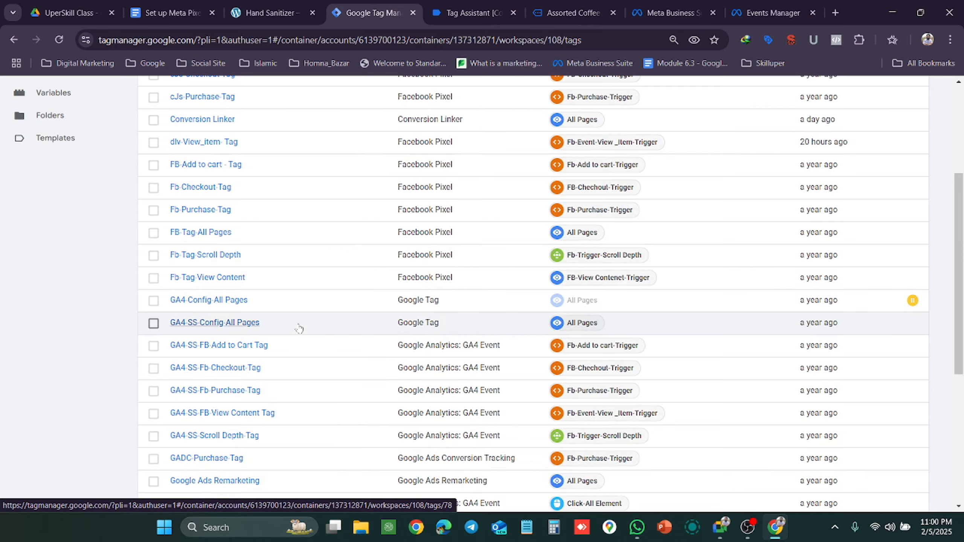
scroll(301, 327, up, 4)
scroll(326, 312, down, 8)
scroll(329, 302, down, 2)
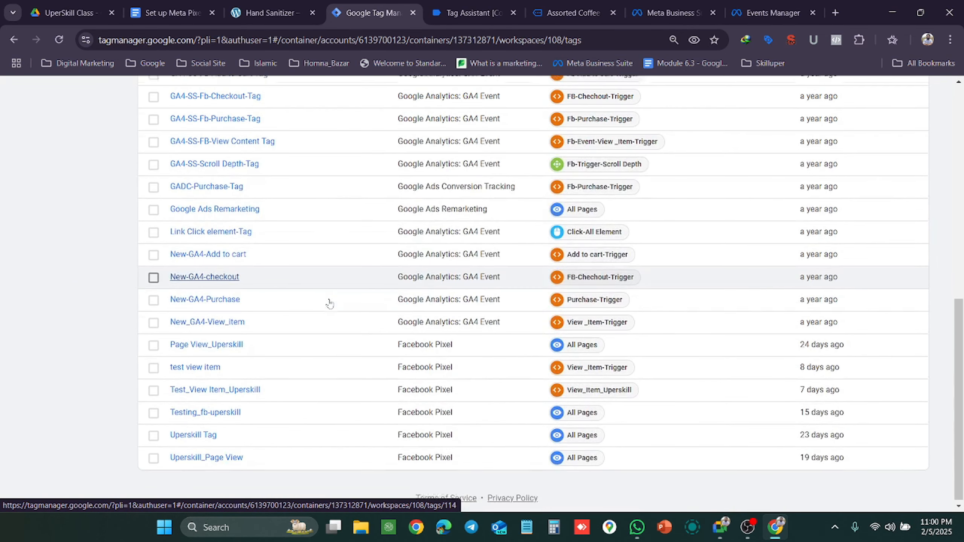
scroll(329, 302, up, 10)
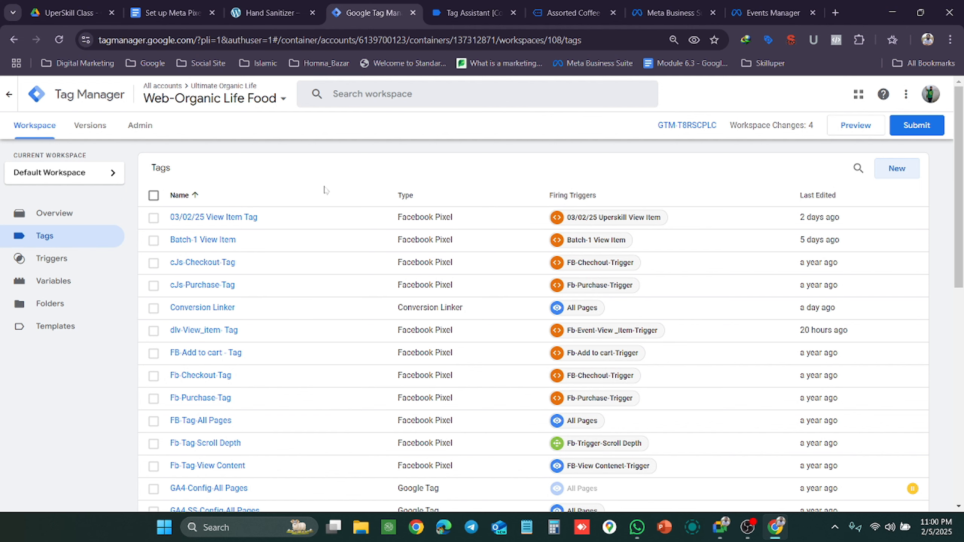
Check the Assorted Coffee product page, return to Tag Manager and look for an existing view item tag in the tag list.
click(537, 4)
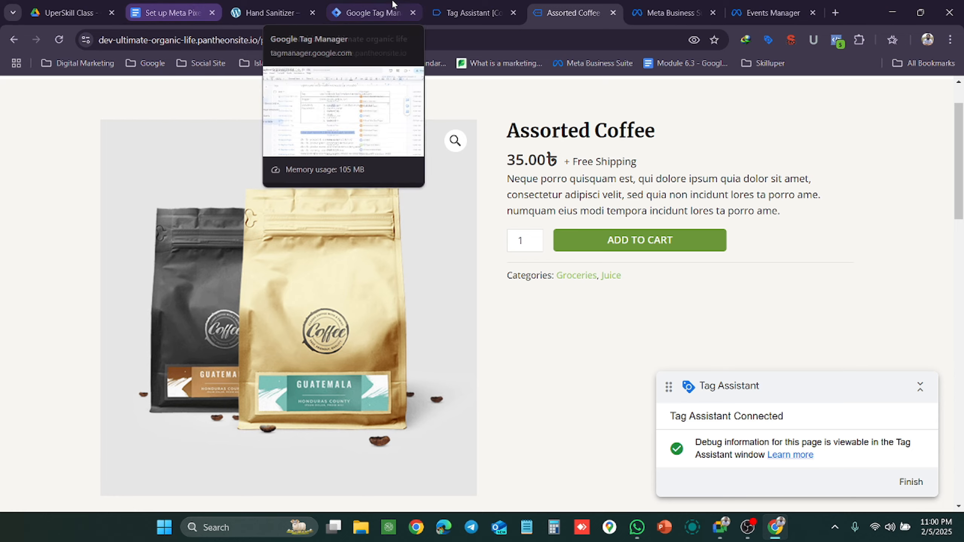
click(353, 11)
scroll(317, 252, down, 5)
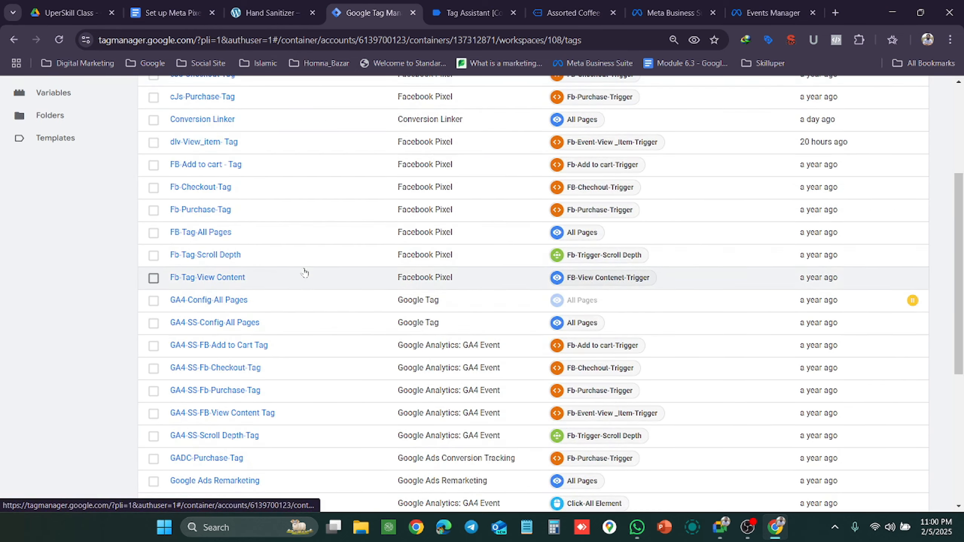
scroll(257, 295, down, 7)
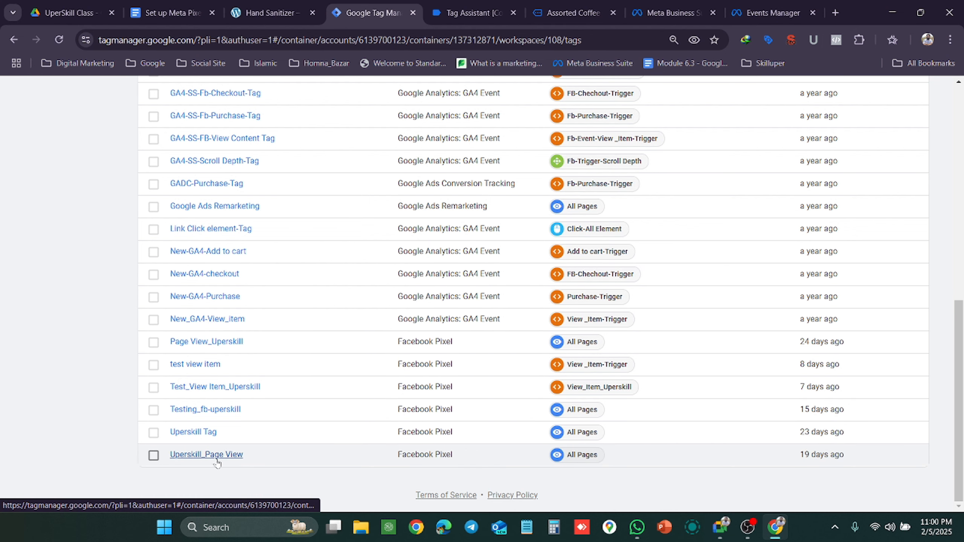
scroll(233, 300, up, 2)
scroll(232, 300, up, 1)
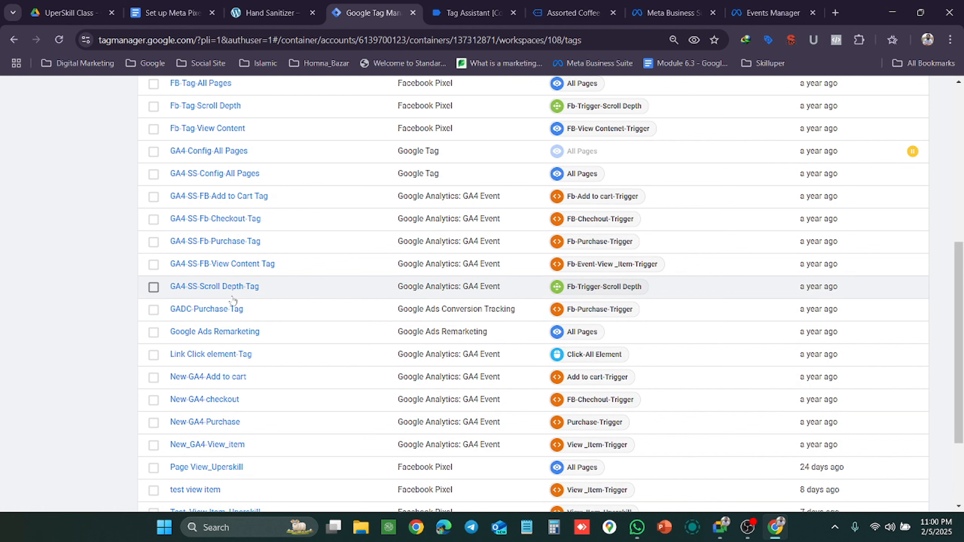
scroll(233, 300, up, 5)
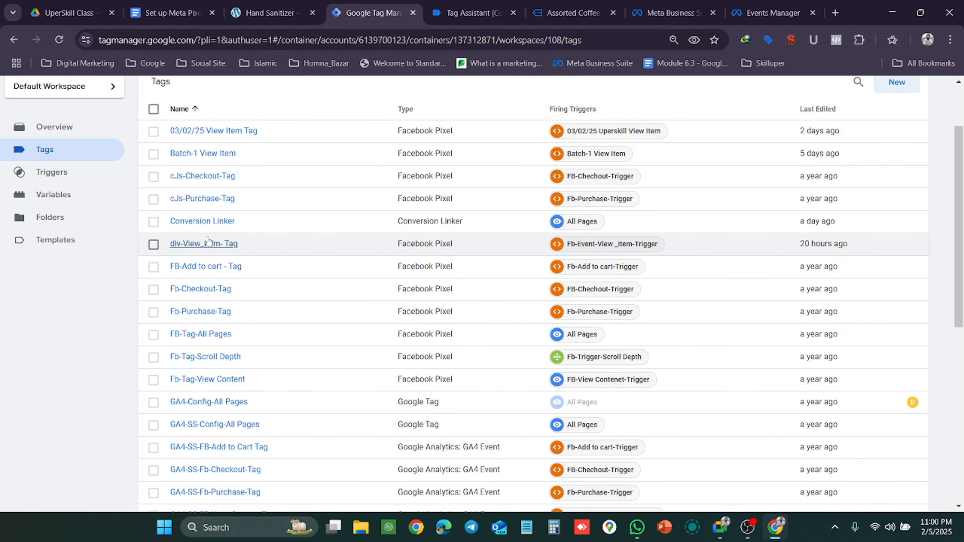
scroll(209, 241, up, 1)
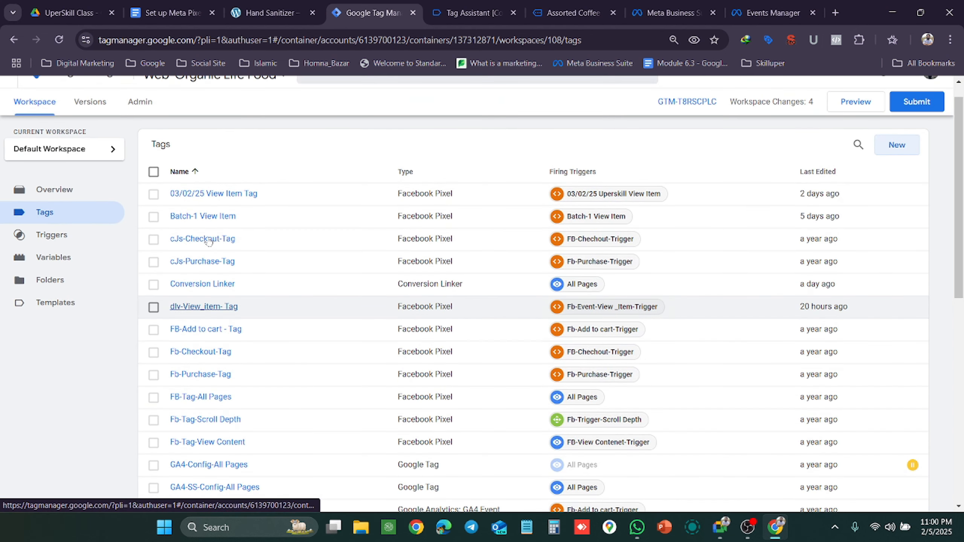
Open the Batch-1 View Item tag and start editing the Facebook Pixel ID in its configuration.
click(212, 216)
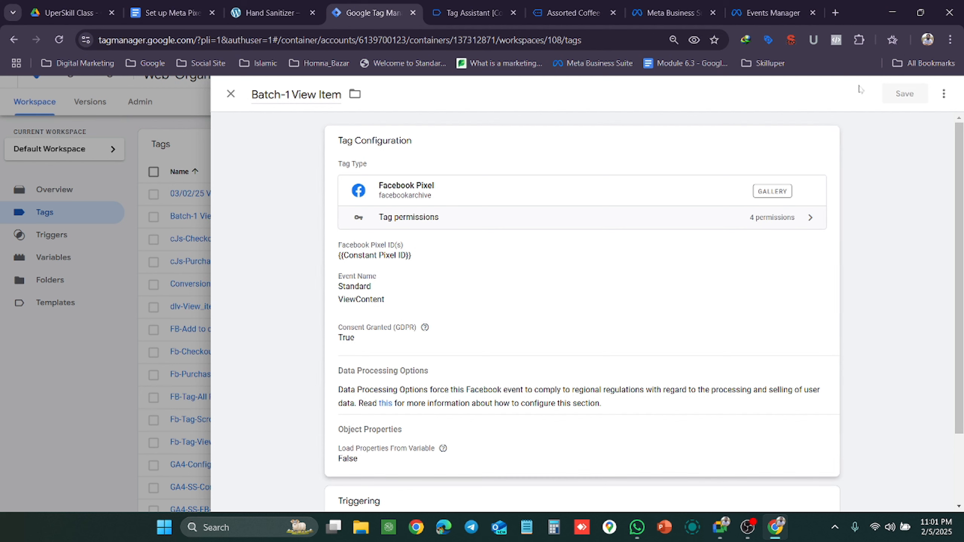
click(823, 141)
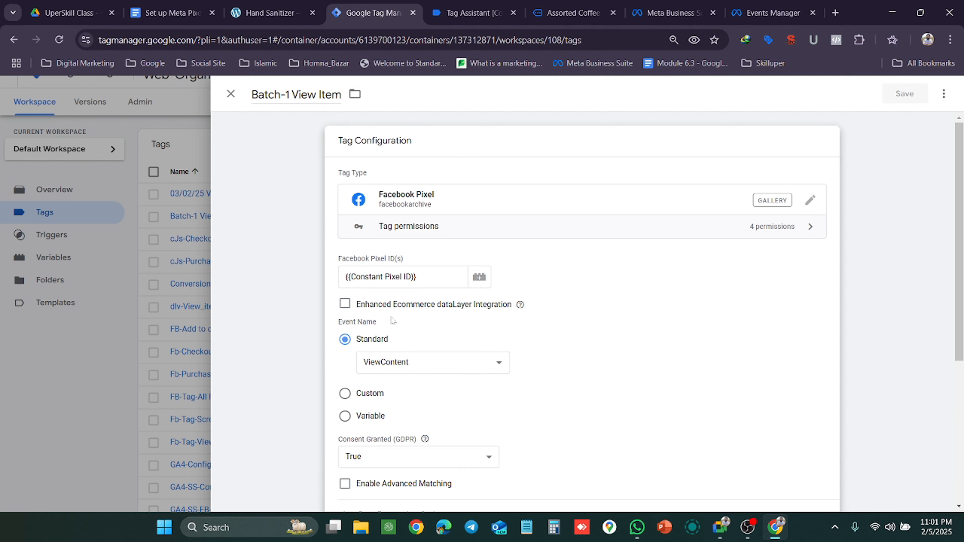
click(419, 276)
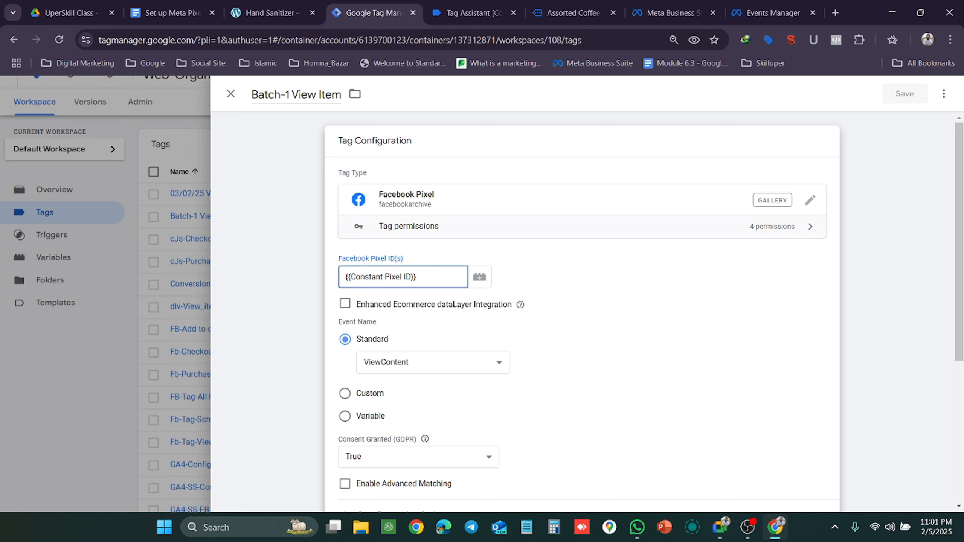
Try to insert the fb_Uperskill_Pixel ID variable next to the existing Facebook Pixel ID variable.
click(480, 281)
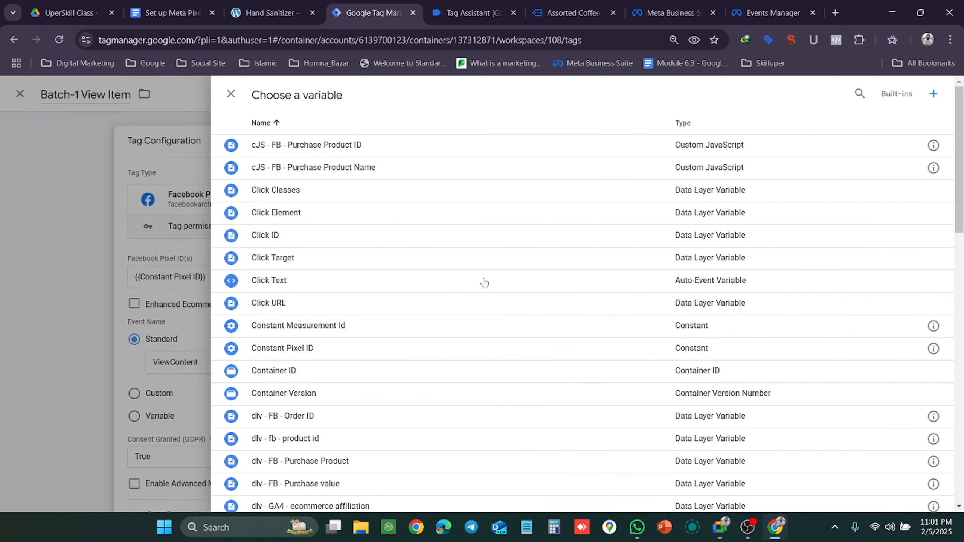
scroll(426, 312, down, 5)
scroll(426, 312, down, 15)
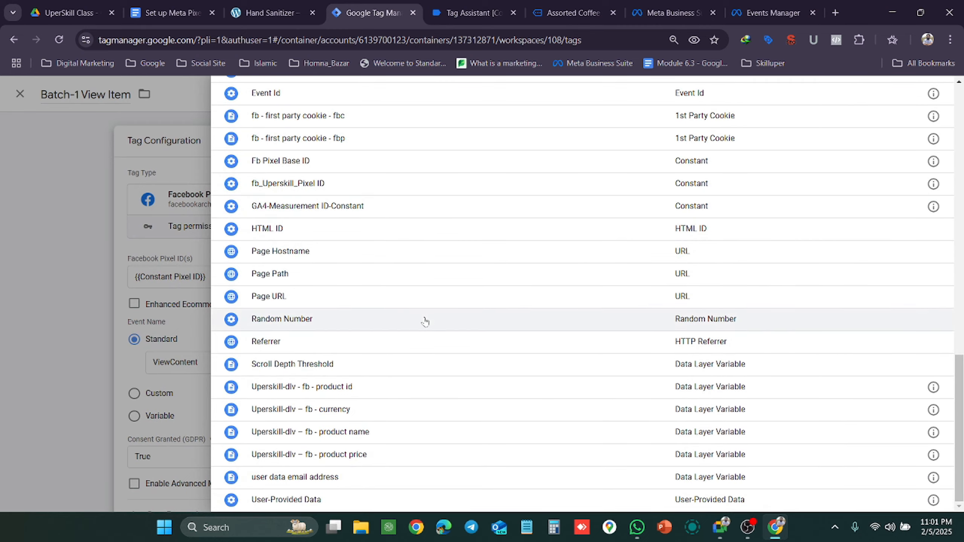
scroll(346, 361, up, 8)
scroll(346, 361, up, 10)
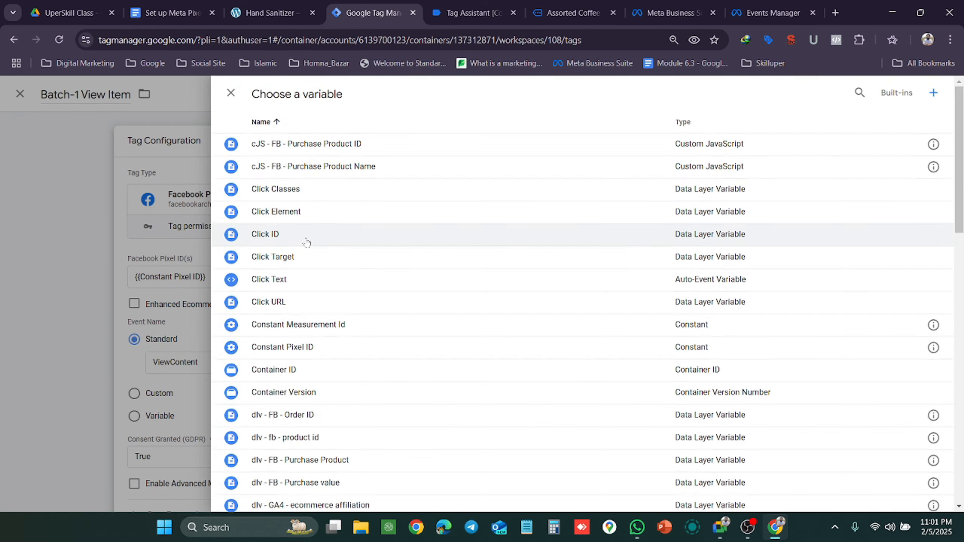
scroll(307, 244, down, 2)
scroll(305, 251, down, 10)
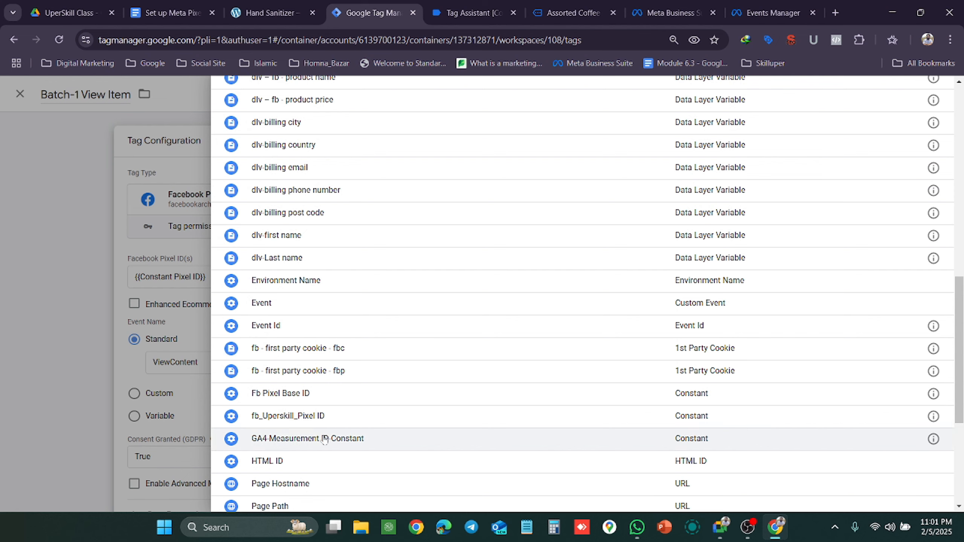
click(320, 417)
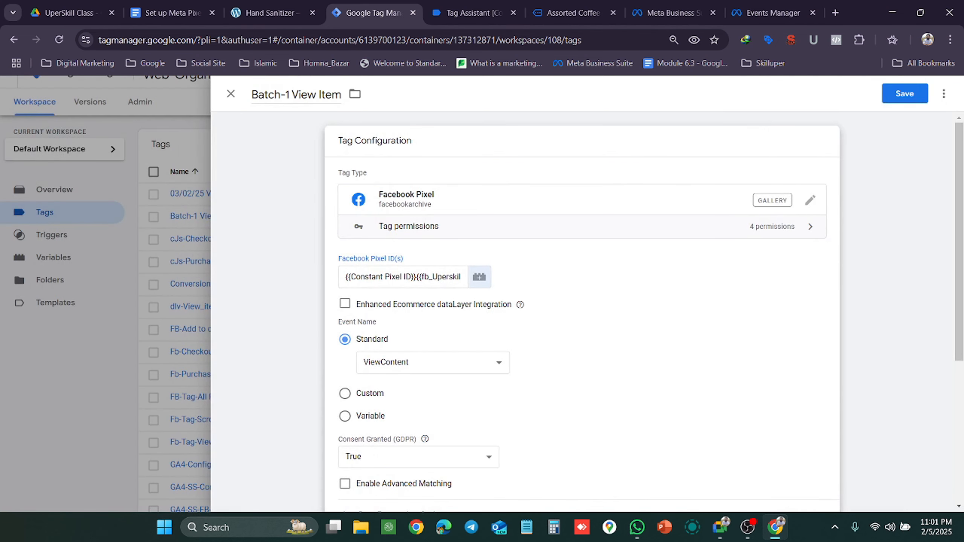
Clear the tag's Facebook Pixel ID and set it to only the fb_Uperskill_Pixel ID variable.
click(429, 277)
key(ctrl+a)
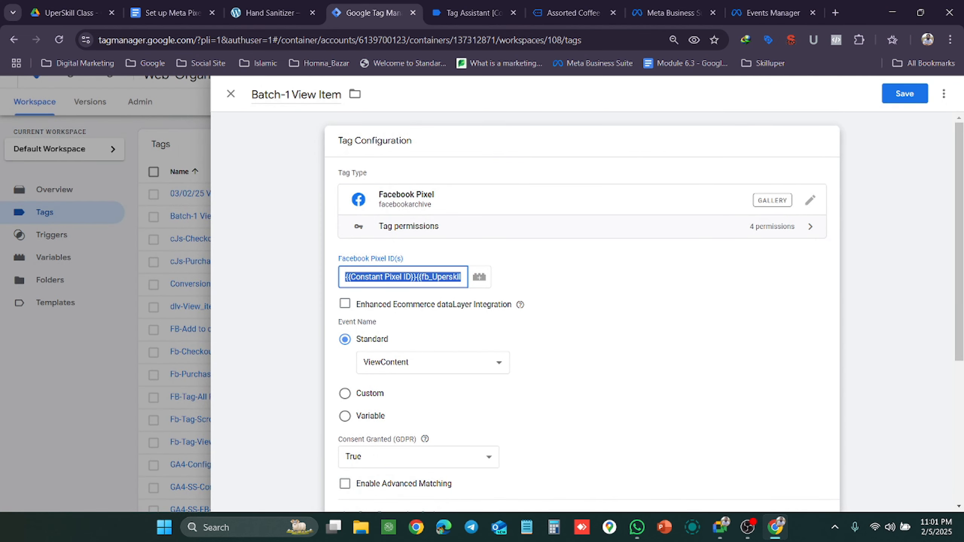
key(BackSpace)
click(479, 276)
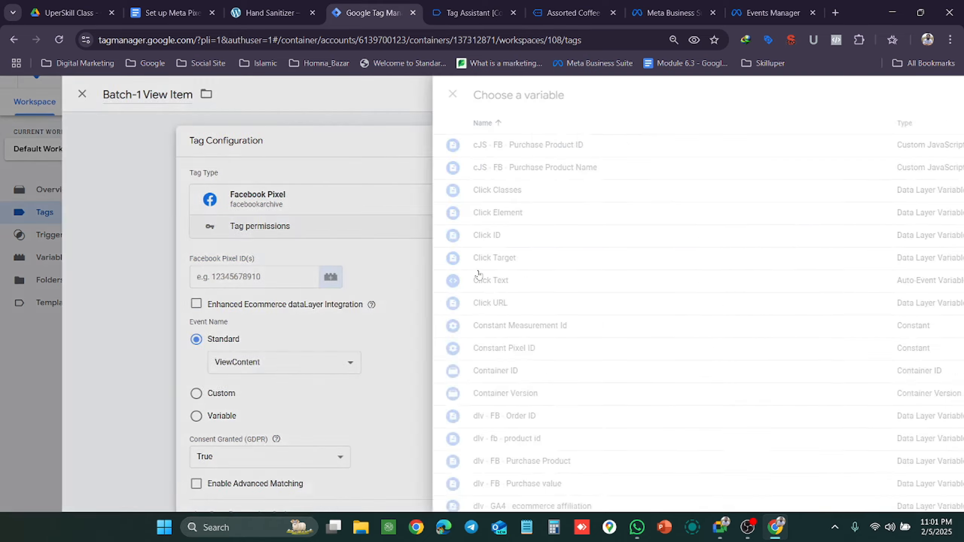
scroll(421, 273, down, 10)
scroll(426, 283, down, 8)
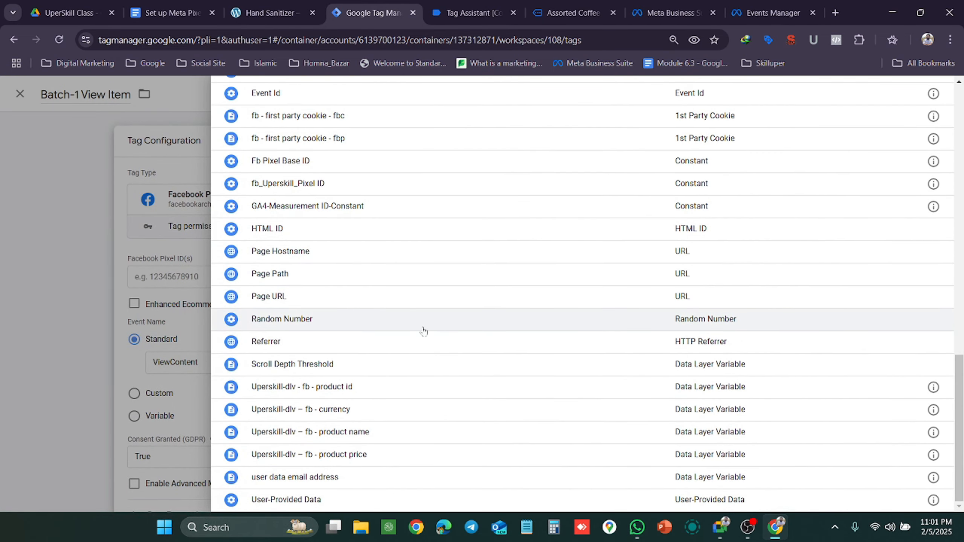
scroll(323, 340, up, 5)
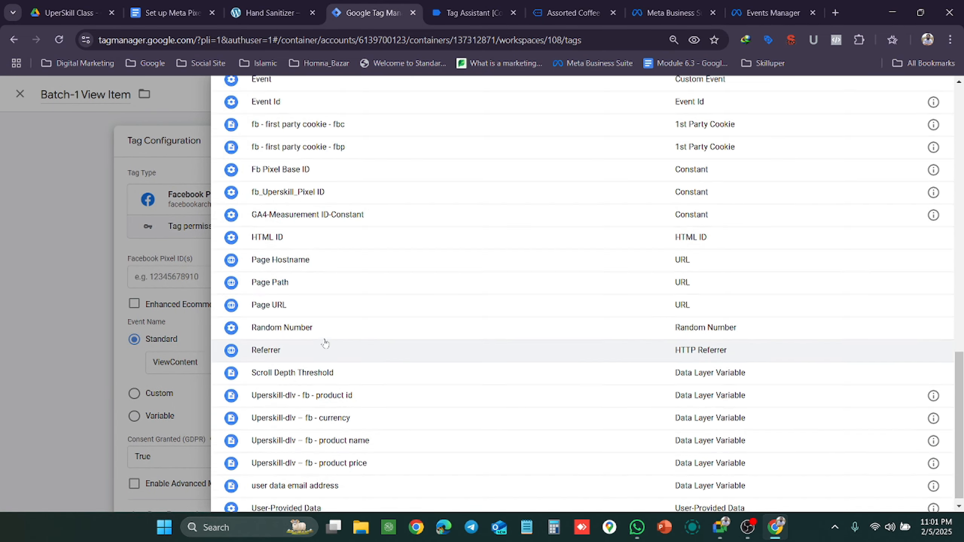
scroll(324, 347, down, 4)
scroll(322, 348, down, 1)
scroll(321, 349, up, 4)
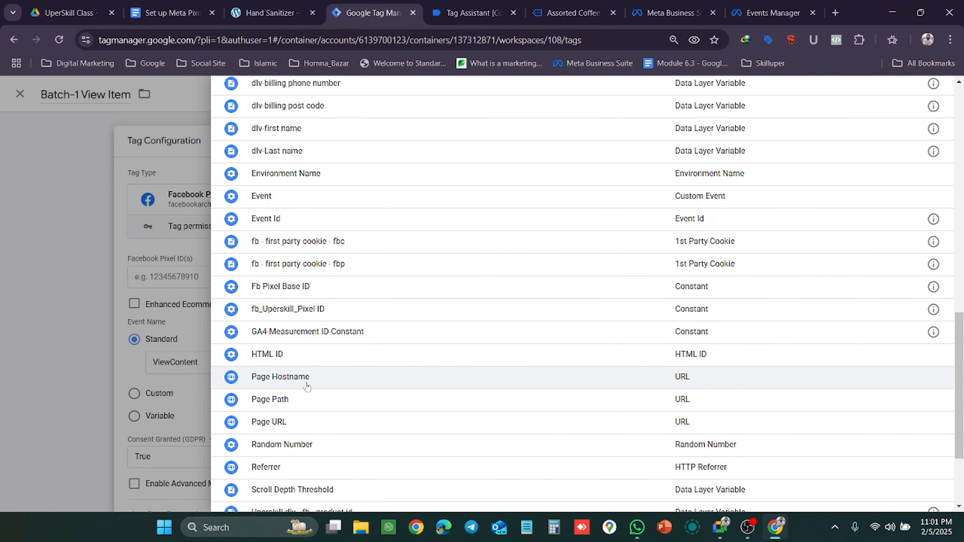
scroll(307, 381, down, 3)
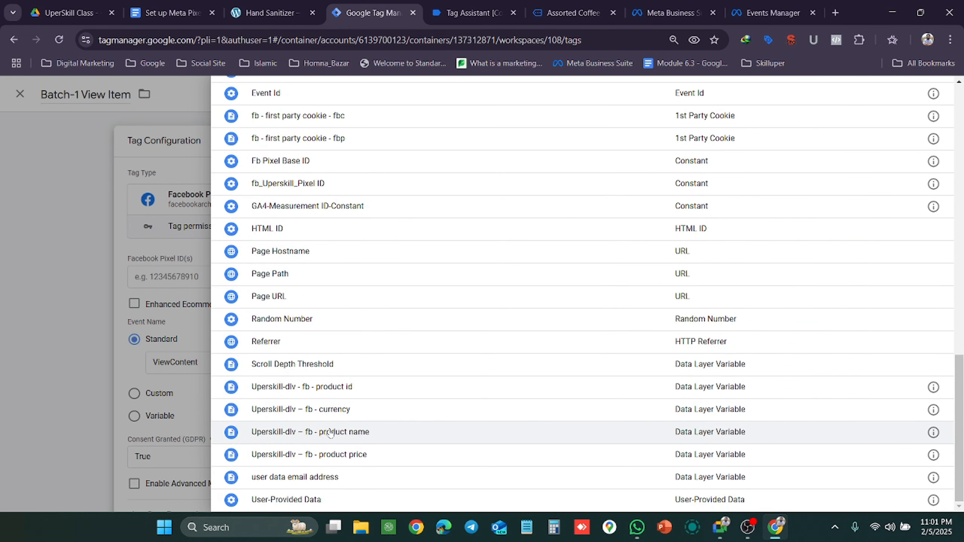
scroll(304, 391, up, 5)
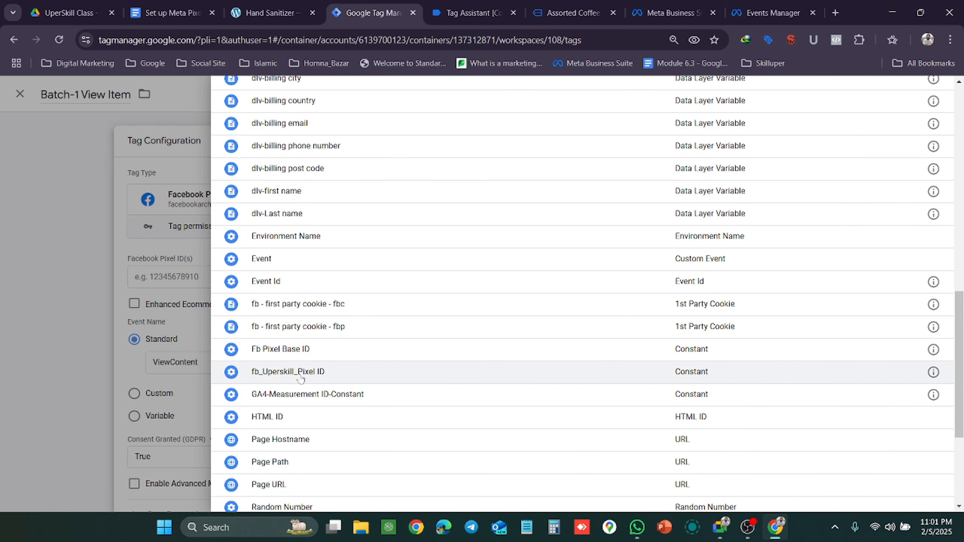
click(300, 372)
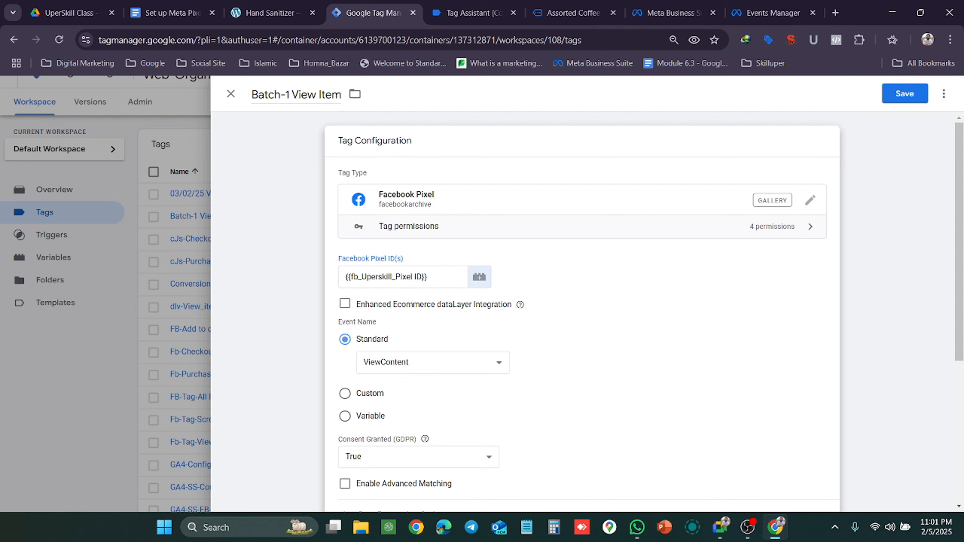
Open the details of the fb_Uperskill_Pixel ID variable from the variable list to check its constant value.
double_click(382, 277)
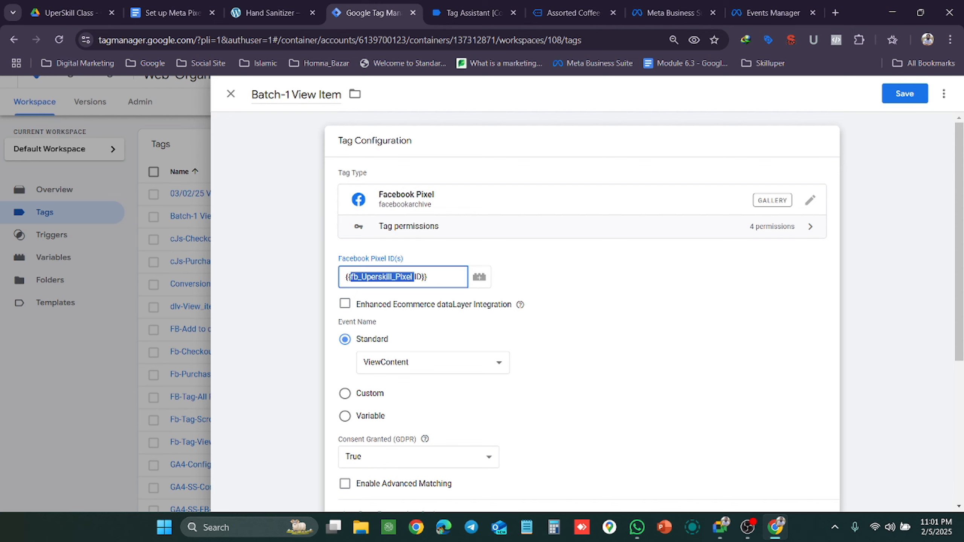
click(480, 279)
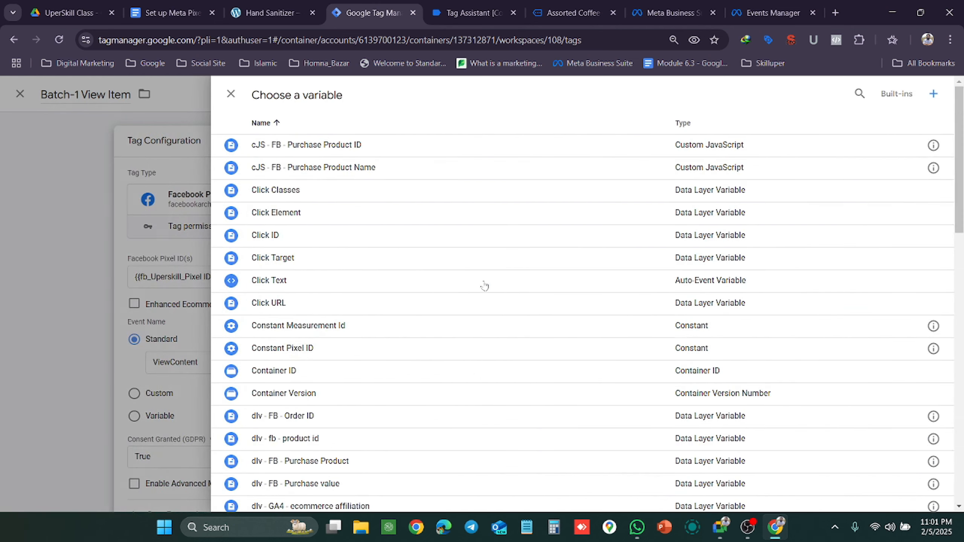
scroll(376, 357, down, 15)
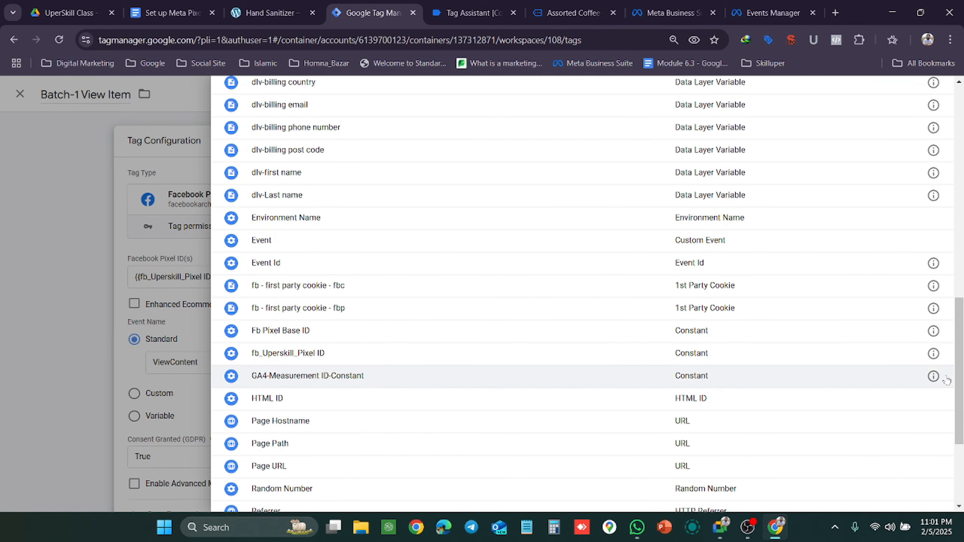
click(932, 353)
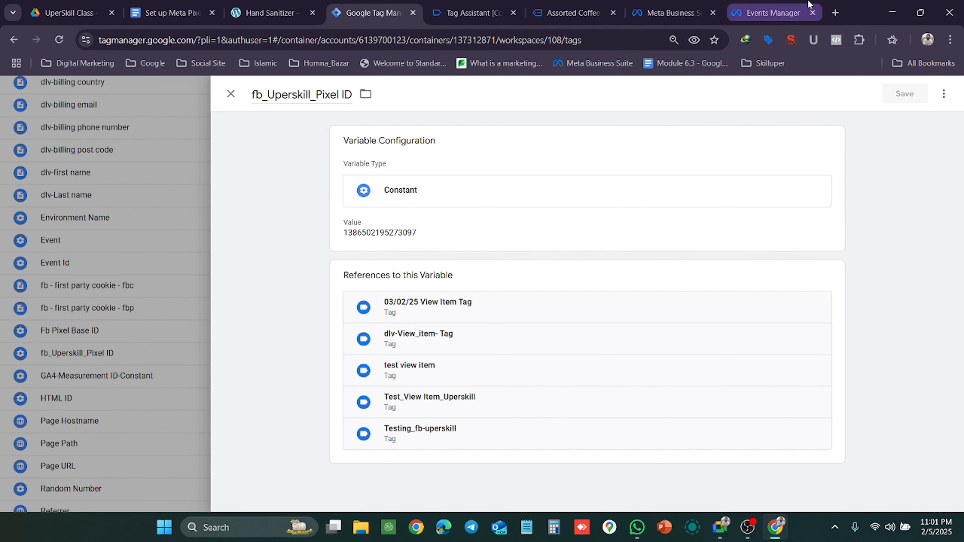
Compare the variable's value with the Uperskill Digital Marketing dataset ID in Events Manager, and return to Tag Manager.
click(797, 14)
scroll(824, 232, up, 10)
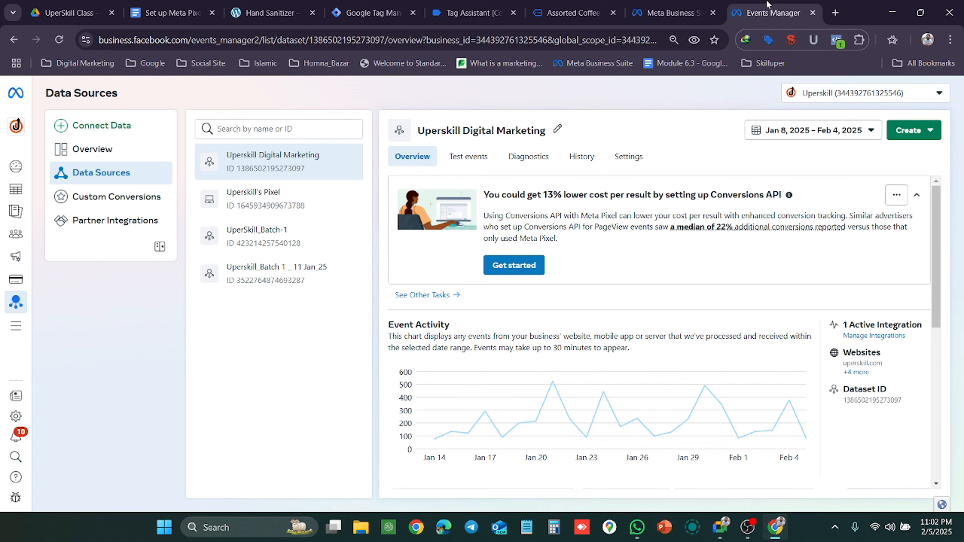
click(670, 13)
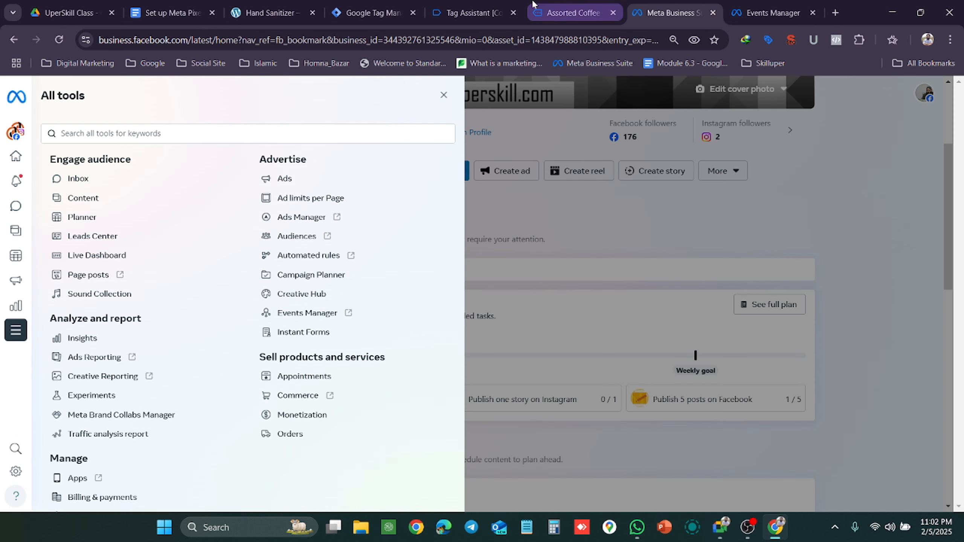
click(568, 15)
click(472, 13)
click(374, 12)
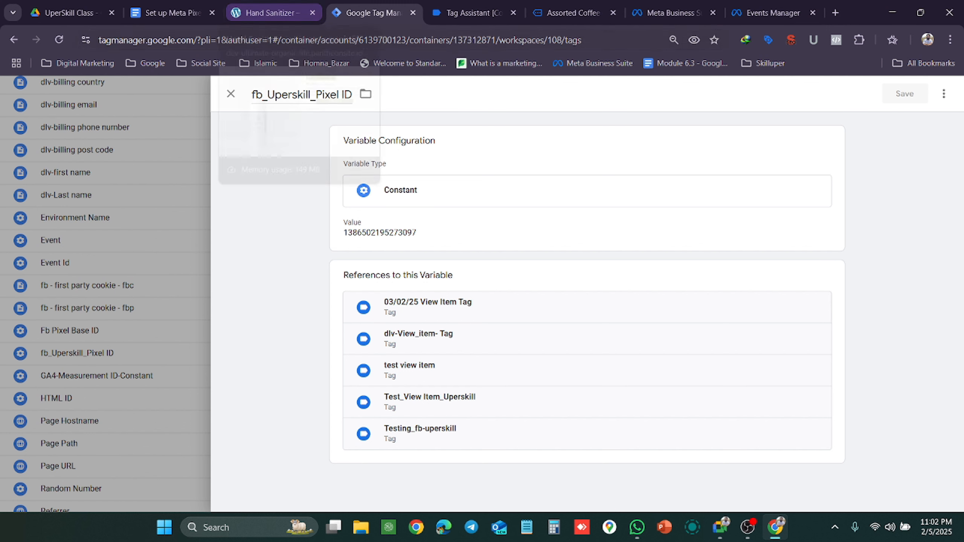
Return to the Batch-1 View Item tag and replace its Facebook Pixel ID contents with a single fb_Uperskill_Pixel ID variable.
click(230, 94)
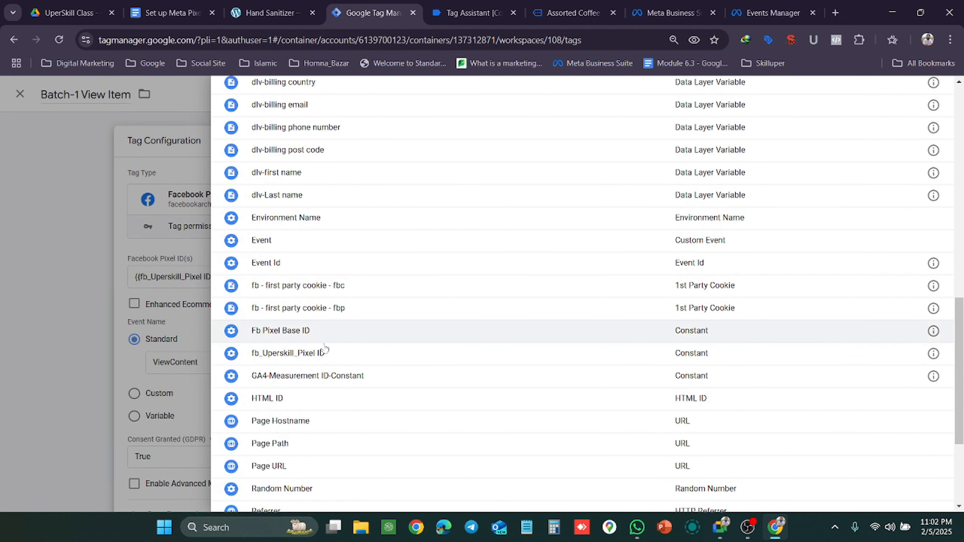
click(307, 361)
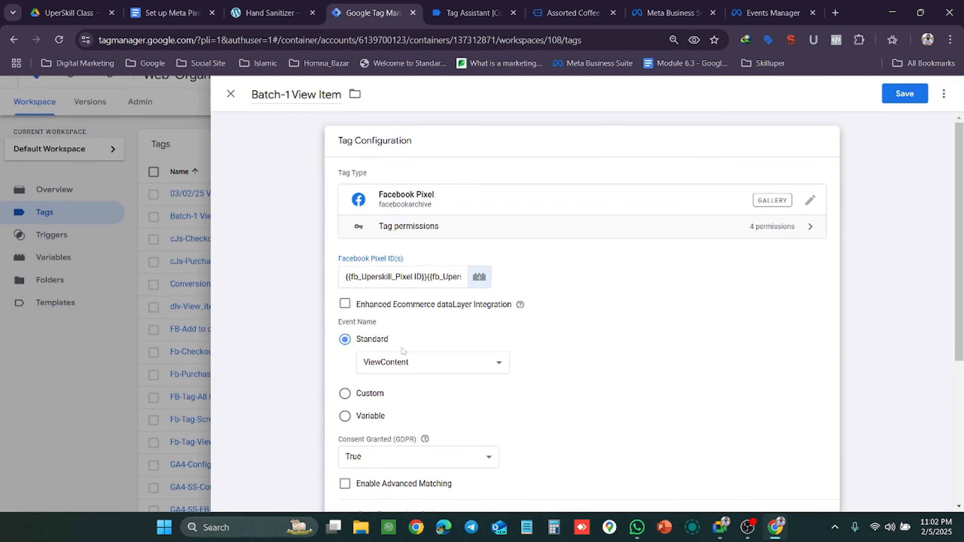
click(419, 277)
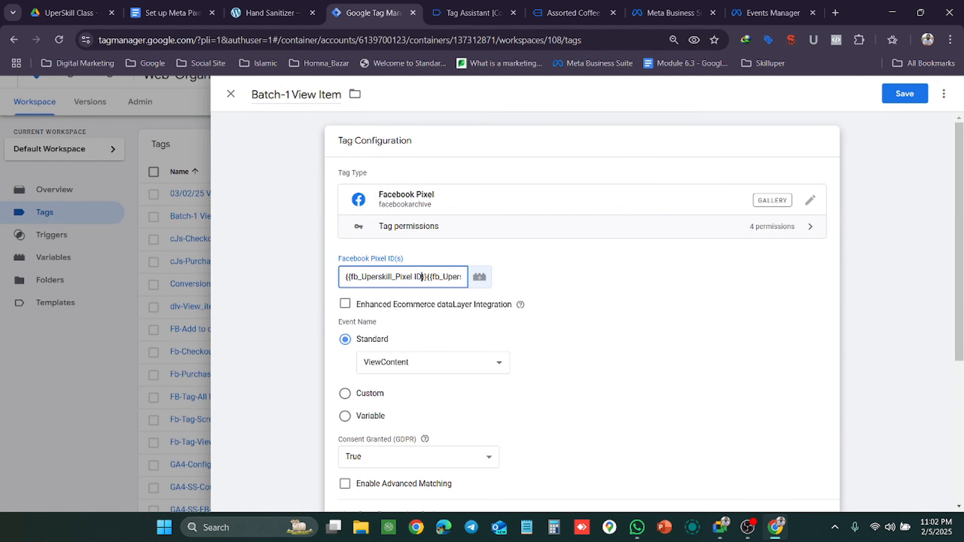
key(ctrl+a)
key(BackSpace)
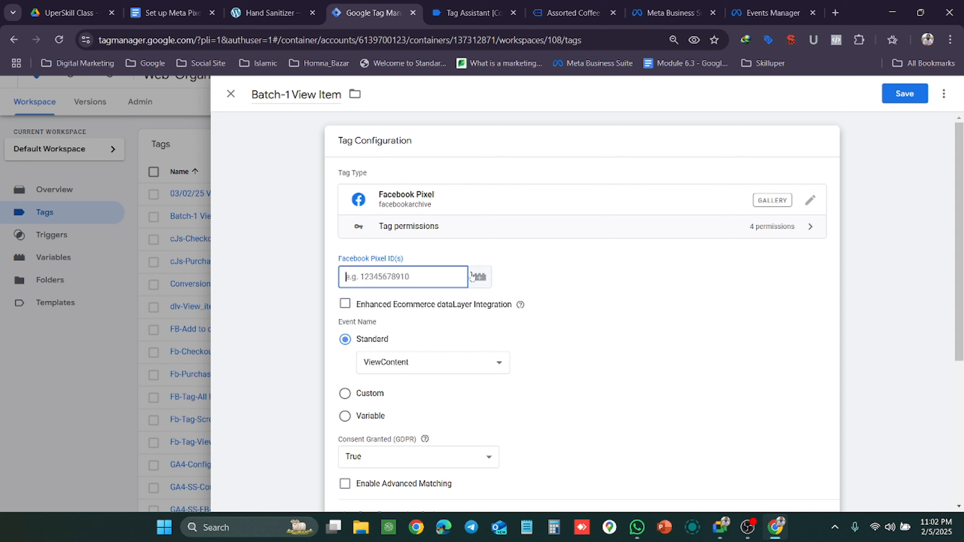
text({{)
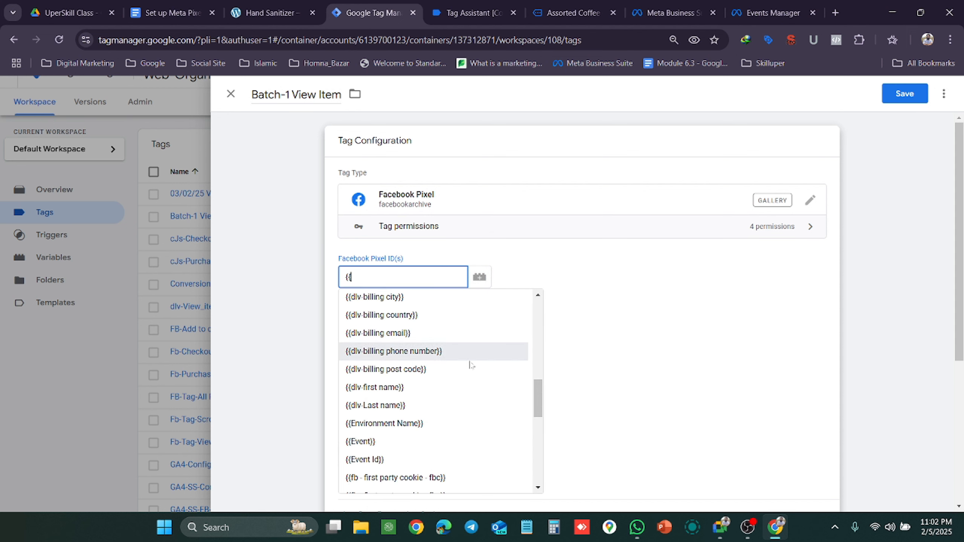
scroll(471, 364, down, 5)
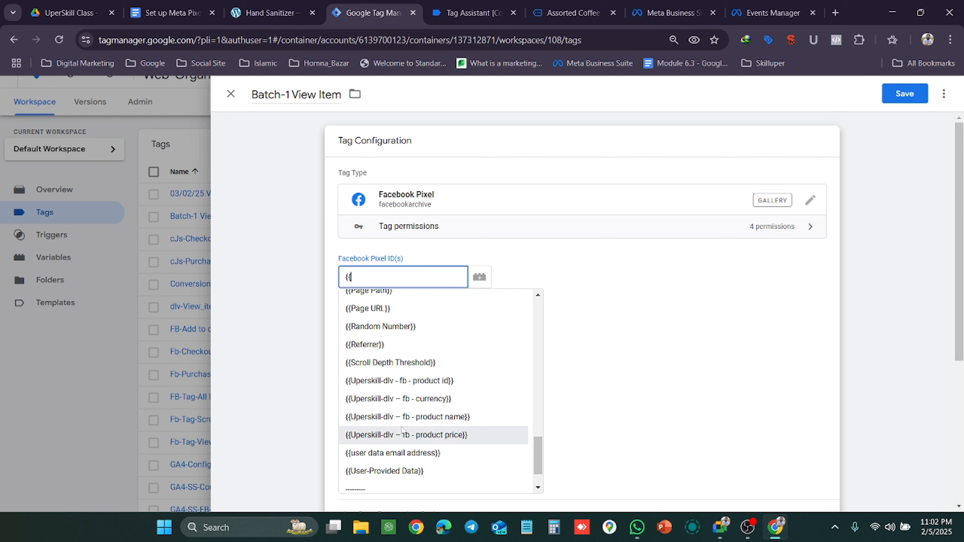
scroll(402, 429, down, 2)
scroll(403, 414, up, 4)
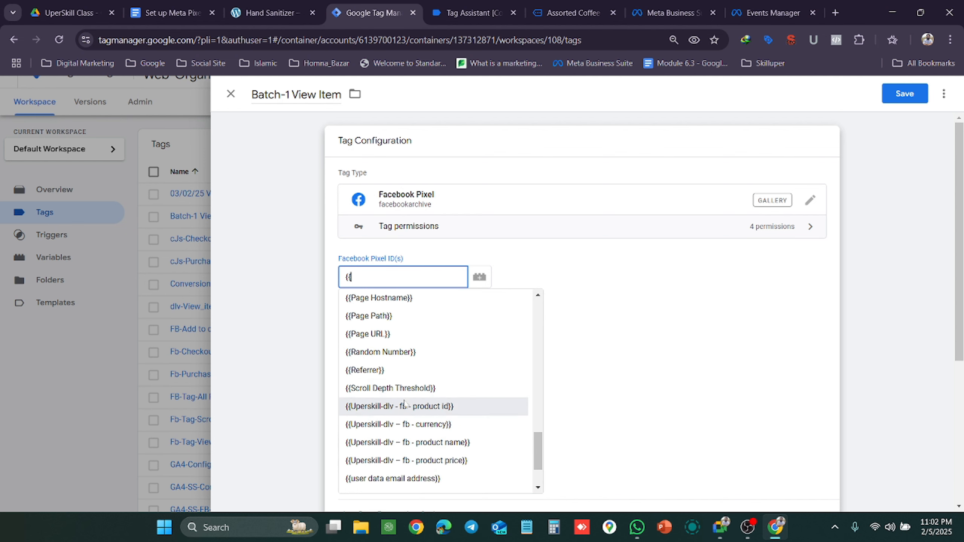
scroll(404, 403, up, 3)
click(418, 368)
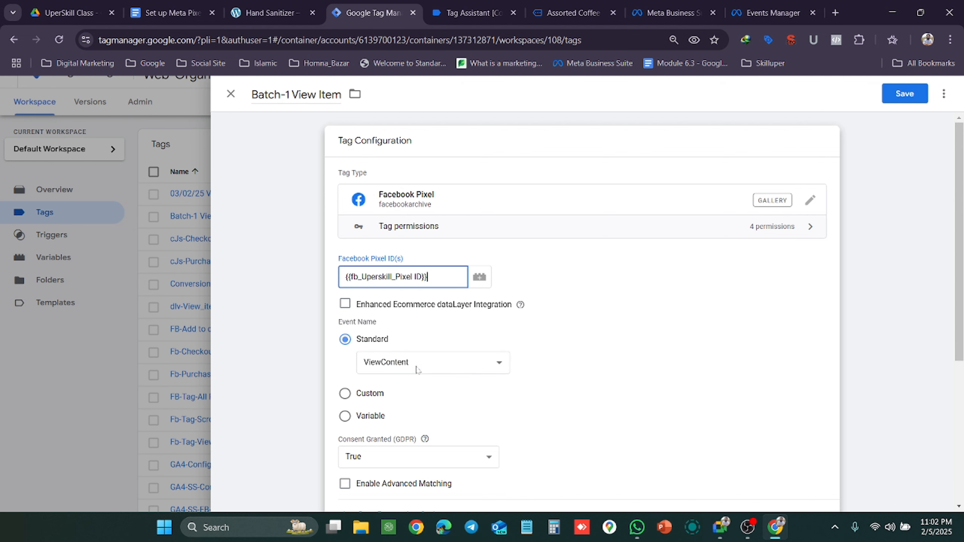
Review the tag's standard event choice and expand its Object Properties section.
scroll(468, 377, down, 2)
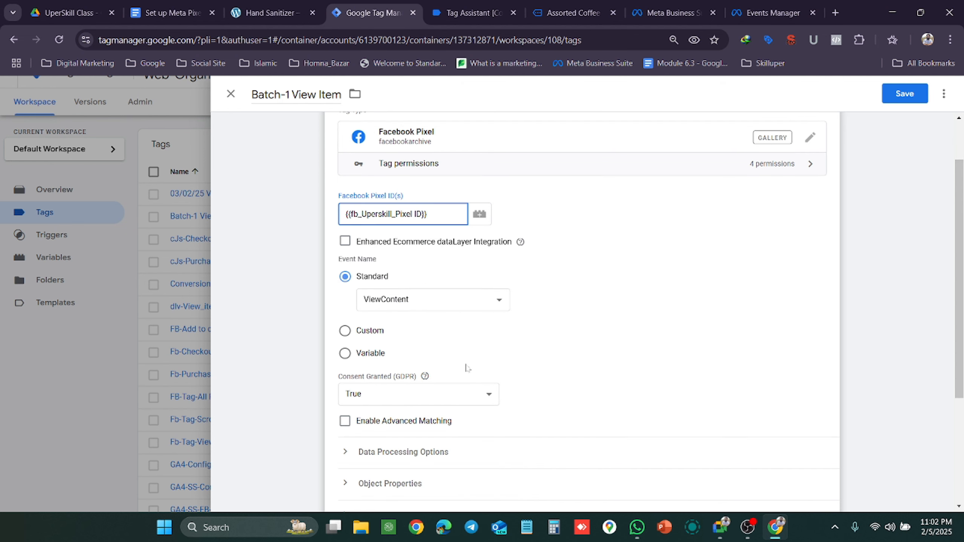
click(467, 306)
click(467, 306)
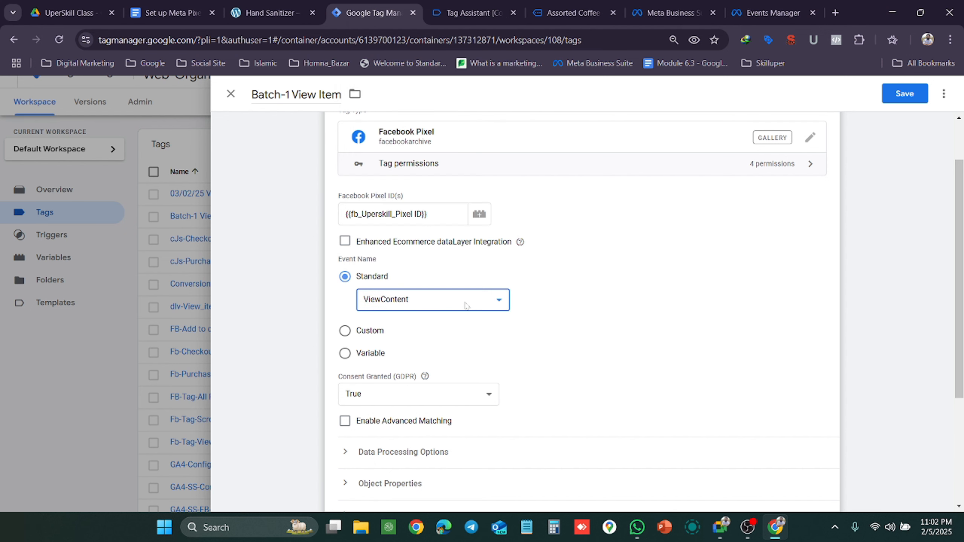
scroll(508, 321, down, 5)
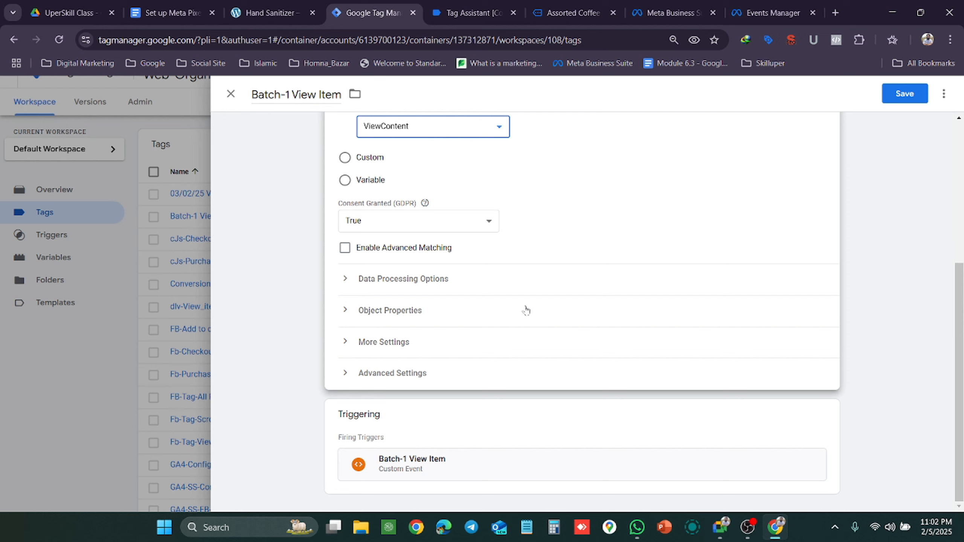
click(346, 314)
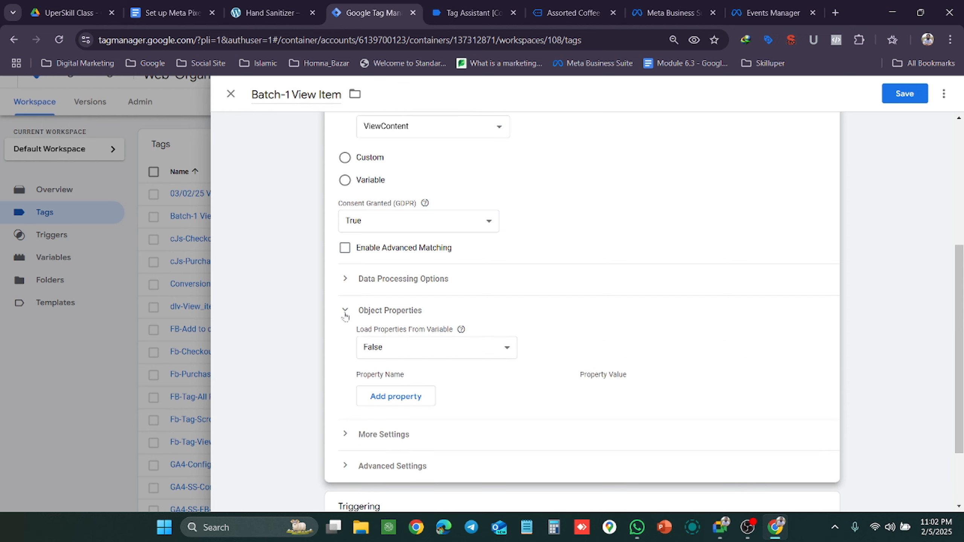
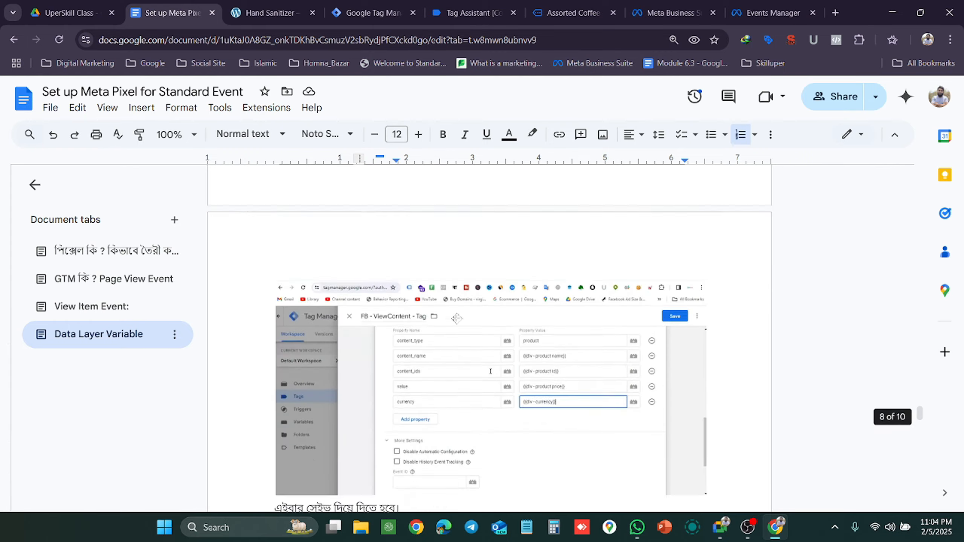
Copy content_type from the document's Variable & Parameters table and enter it as the tag's first property name in Tag Manager.
scroll(457, 318, up, 20)
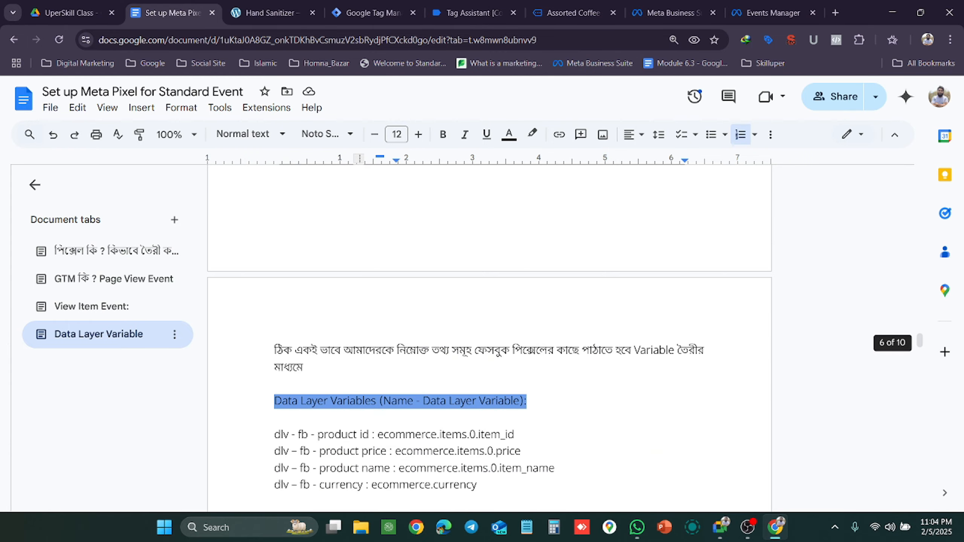
scroll(458, 318, up, 20)
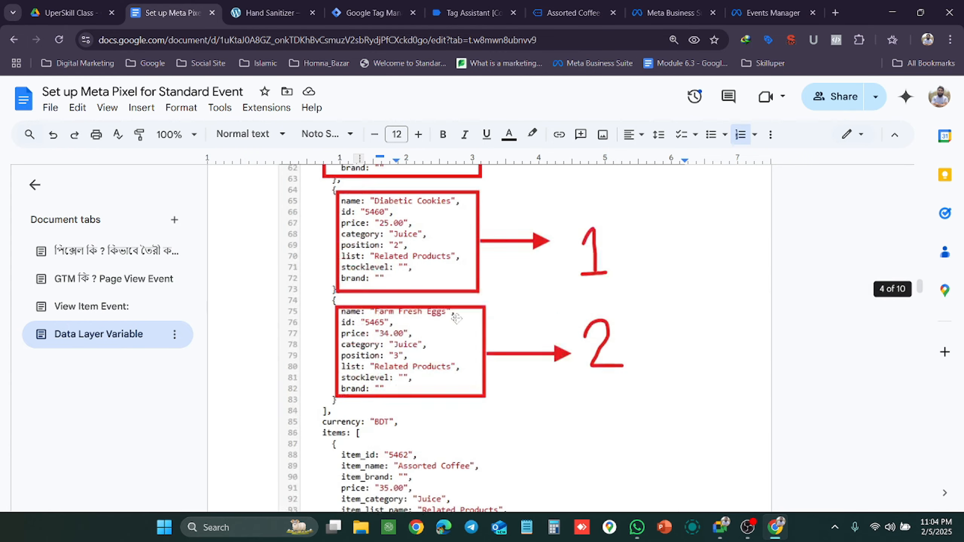
scroll(458, 318, up, 15)
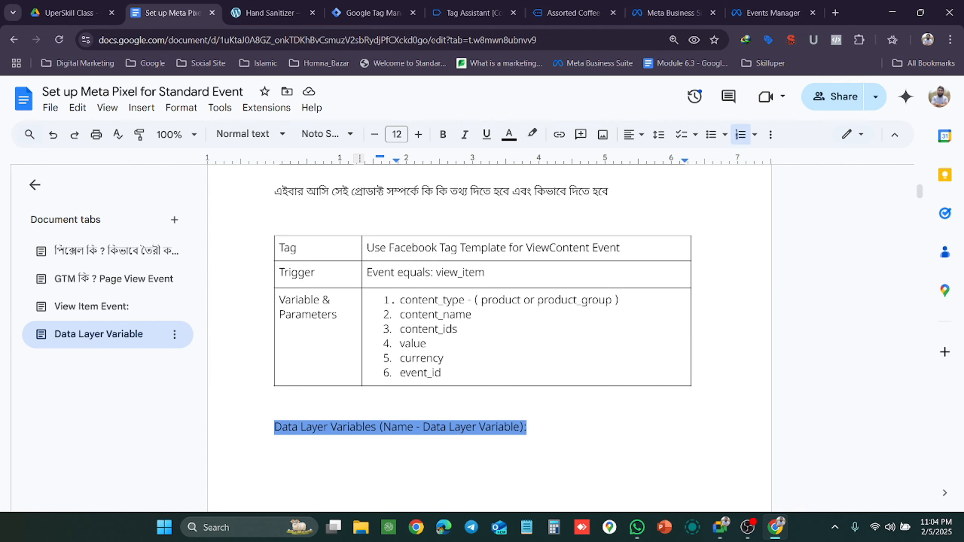
drag(464, 300, 399, 300)
key(ctrl+c)
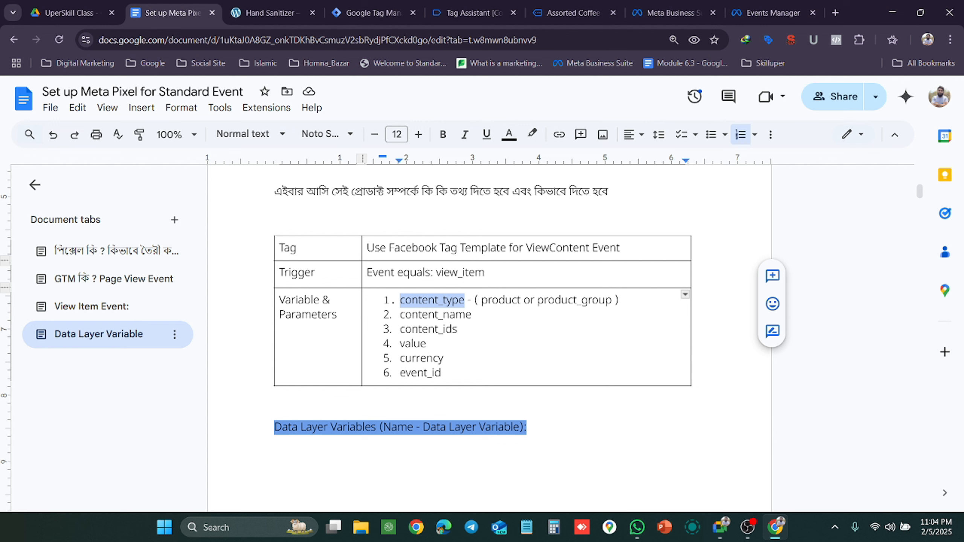
click(370, 12)
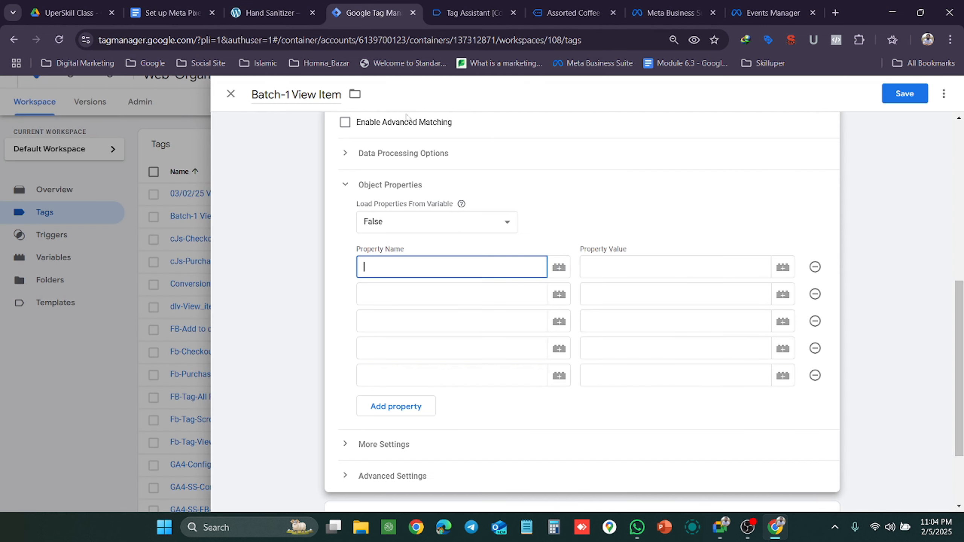
key(ctrl+v)
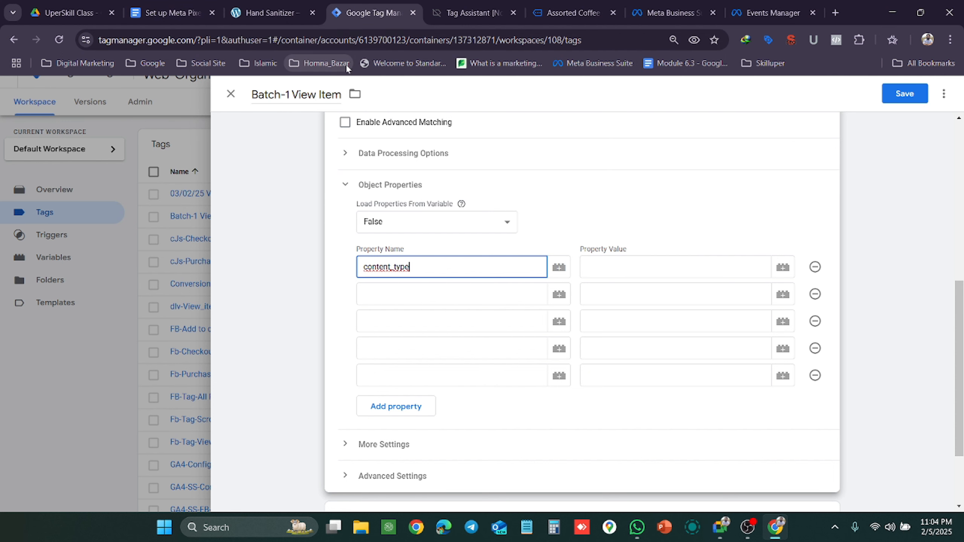
Copy the word product from the document's parameter table and enter it as the value of the content_type property.
click(171, 13)
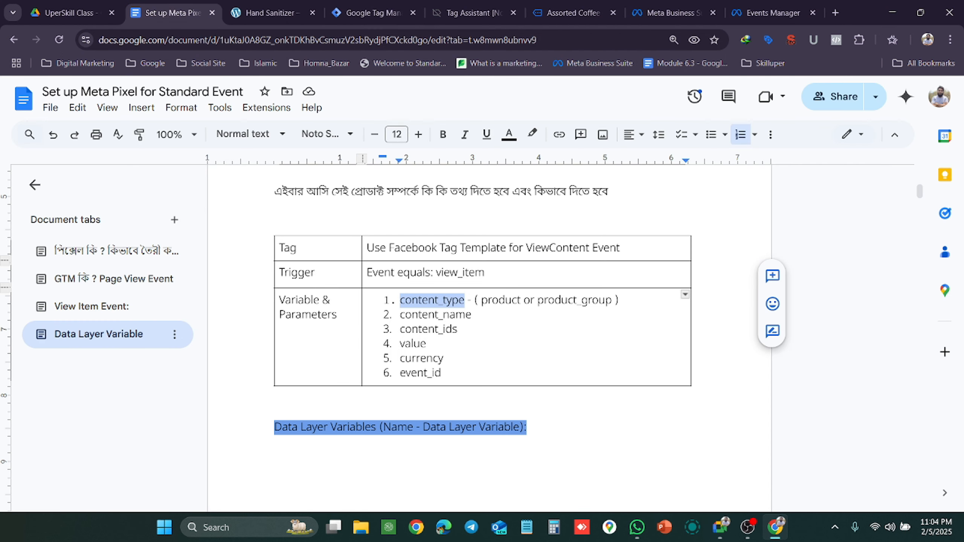
drag(520, 300, 482, 300)
key(ctrl+c)
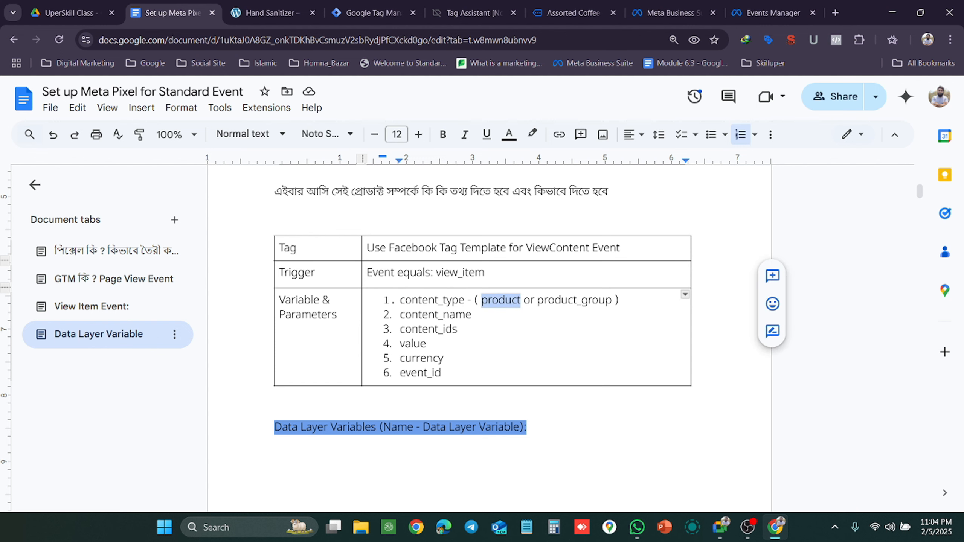
click(347, 5)
key(Tab)
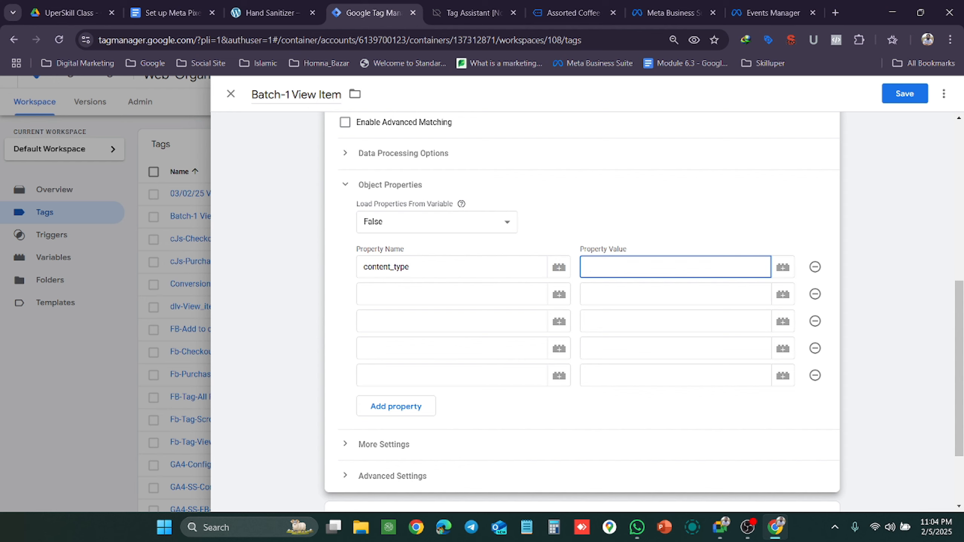
key(ctrl+v)
Look at the Assorted Coffee product page and the document's content_type options, and return to the tag in Tag Manager.
click(567, 4)
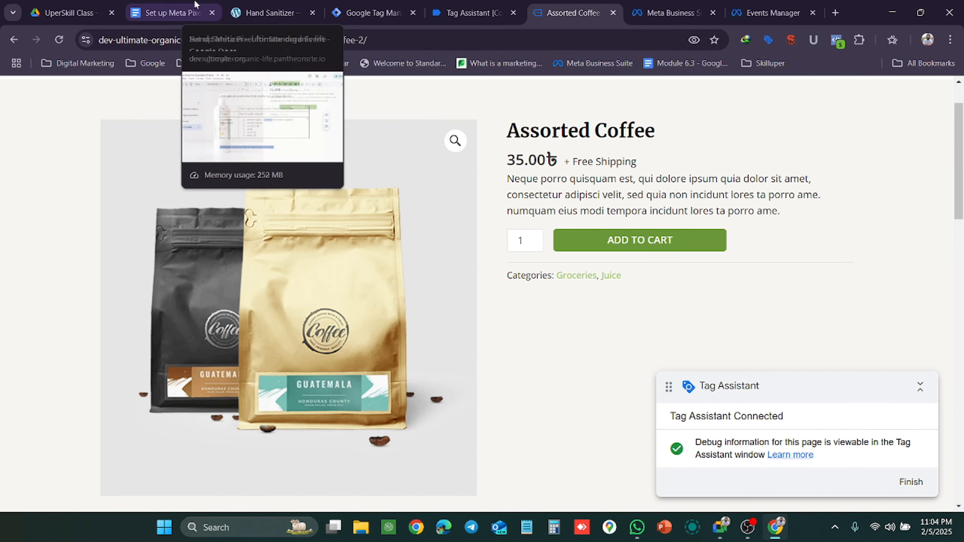
click(171, 12)
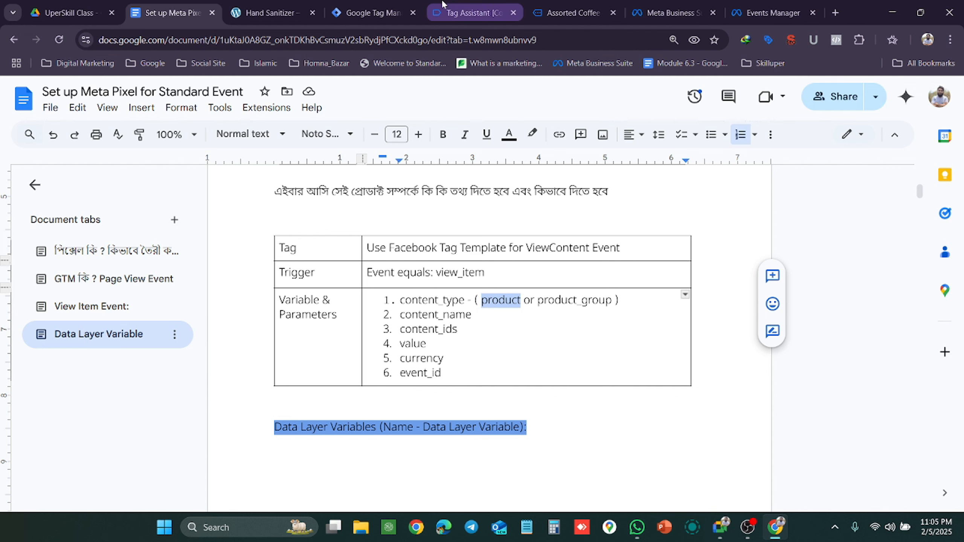
click(460, 5)
click(372, 12)
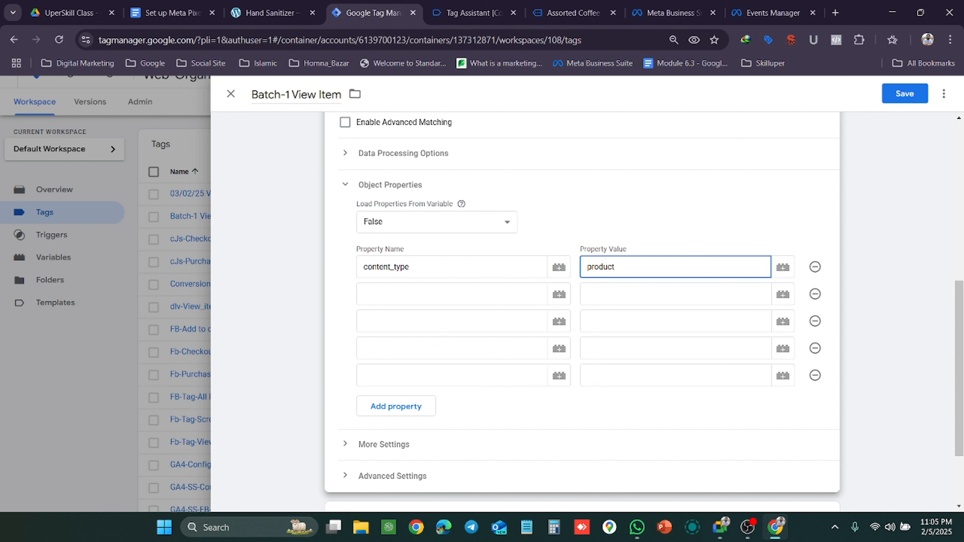
Copy content_name from the document into the tag's second property name, and place the Tag Manager tab beside the document's tab.
click(451, 294)
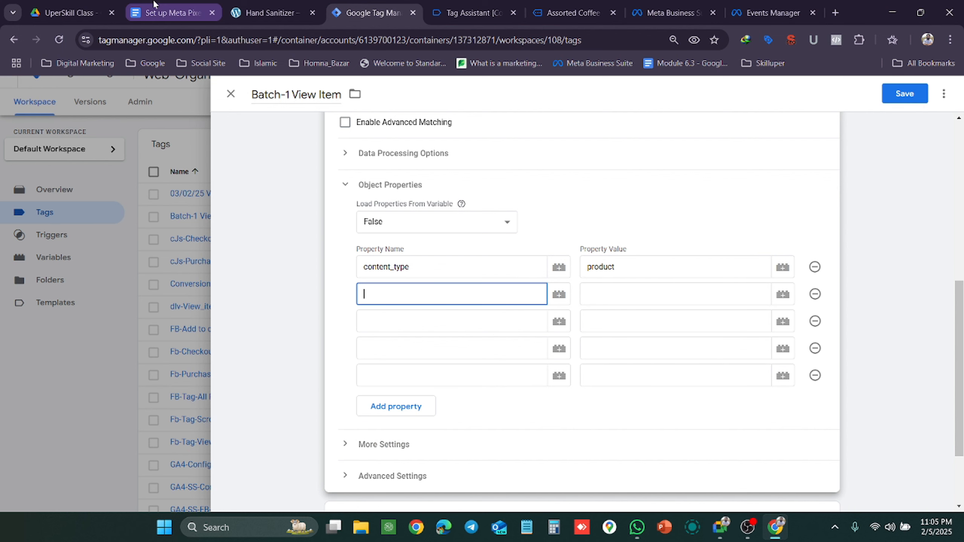
click(171, 12)
drag(472, 315, 399, 315)
key(ctrl+c)
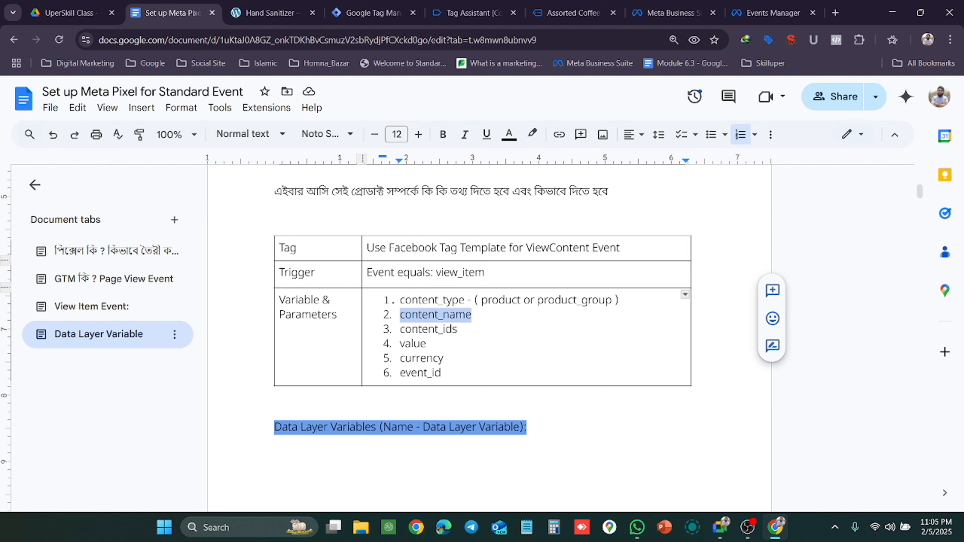
click(457, 4)
click(357, 7)
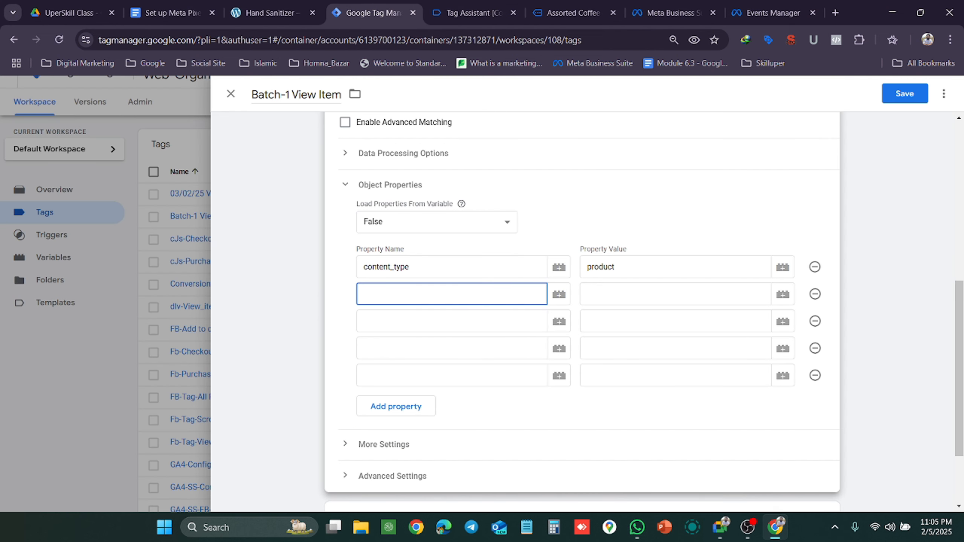
key(ctrl+v)
drag(386, 15, 273, 11)
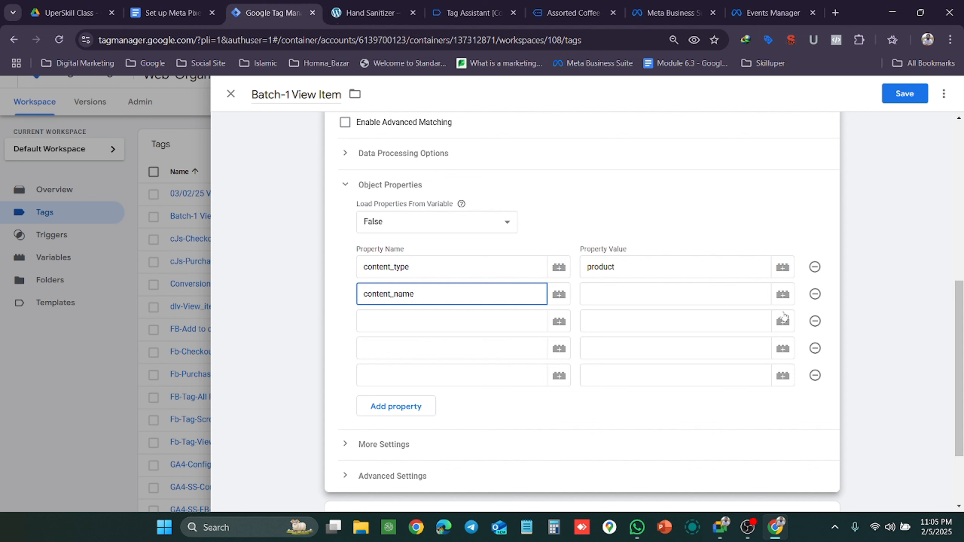
Set the content_name property's value to the Uperskill-dlv – fb - product name variable.
click(675, 294)
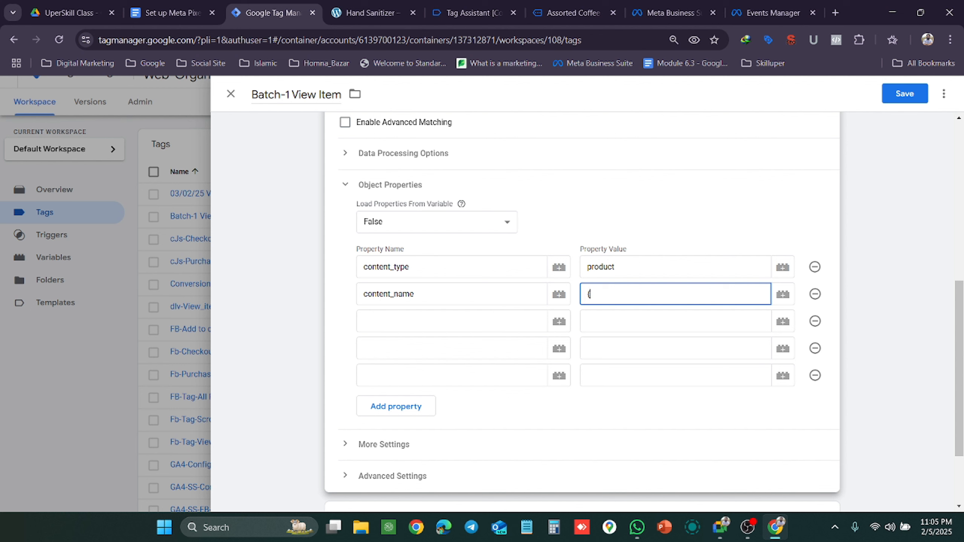
text({)
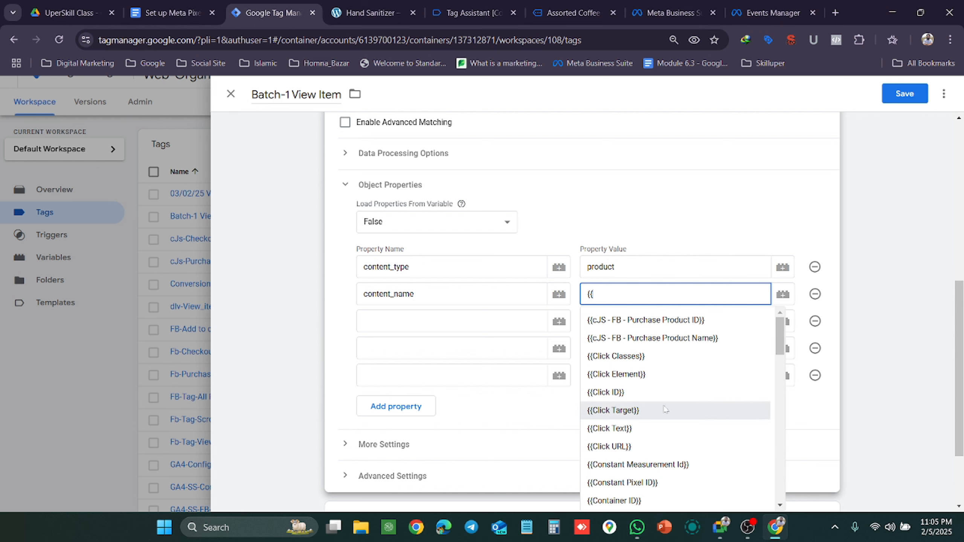
scroll(665, 408, down, 3)
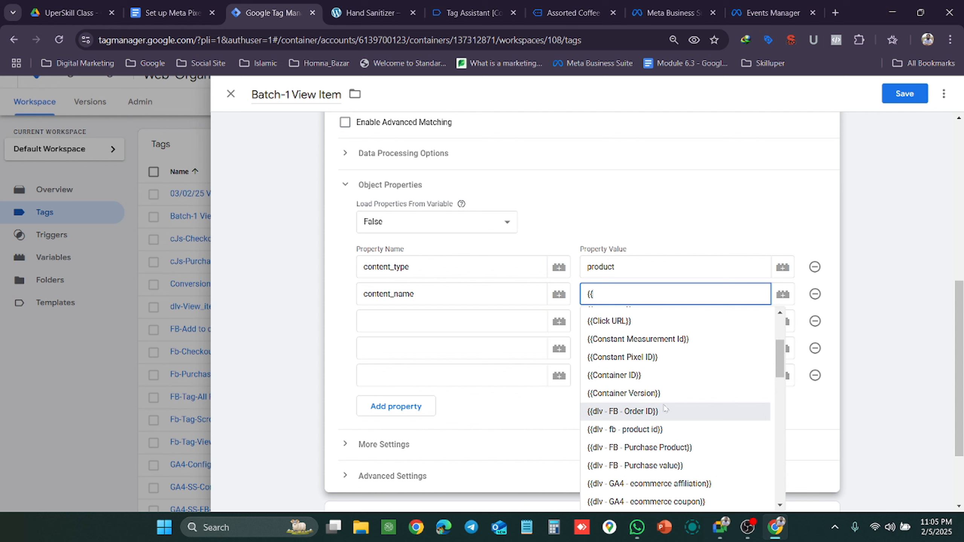
scroll(665, 408, down, 12)
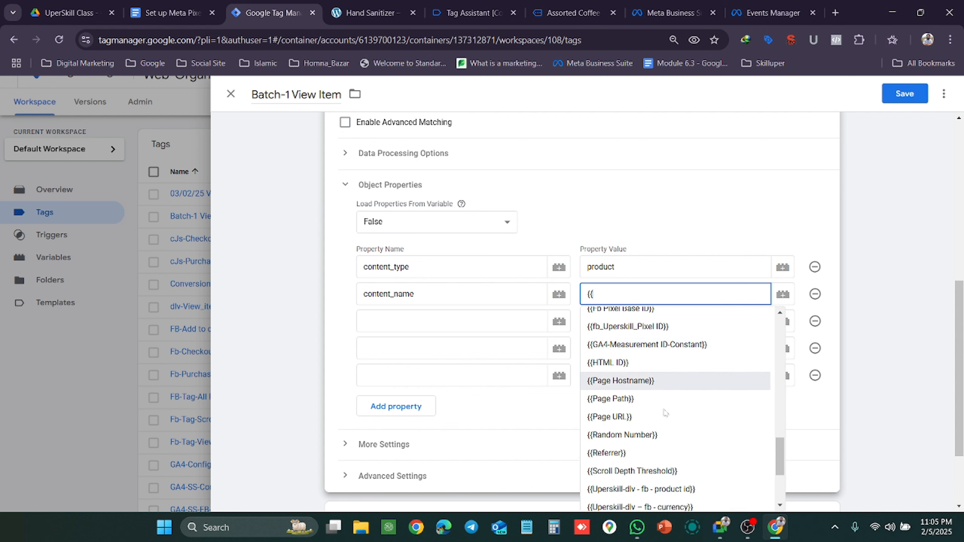
scroll(664, 413, down, 3)
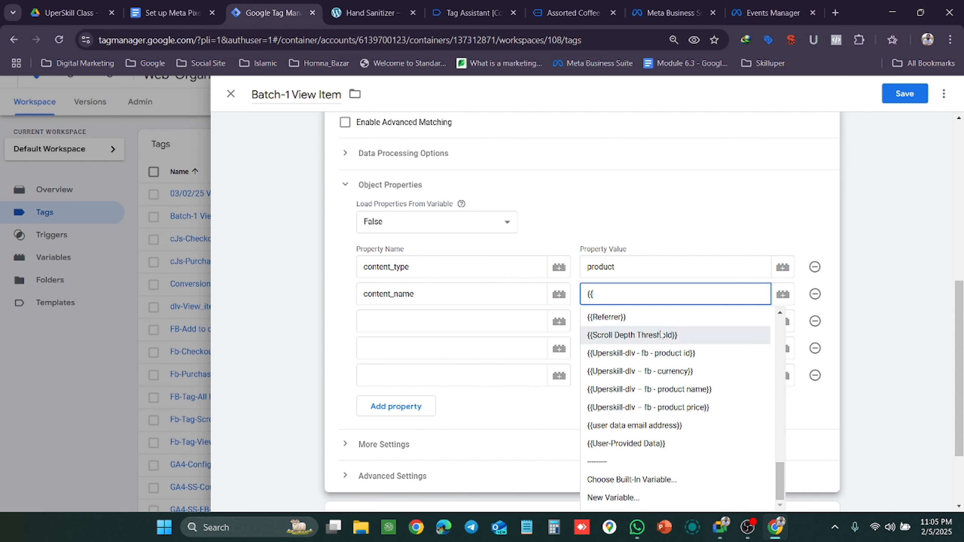
click(676, 391)
mouse_move(718, 527)
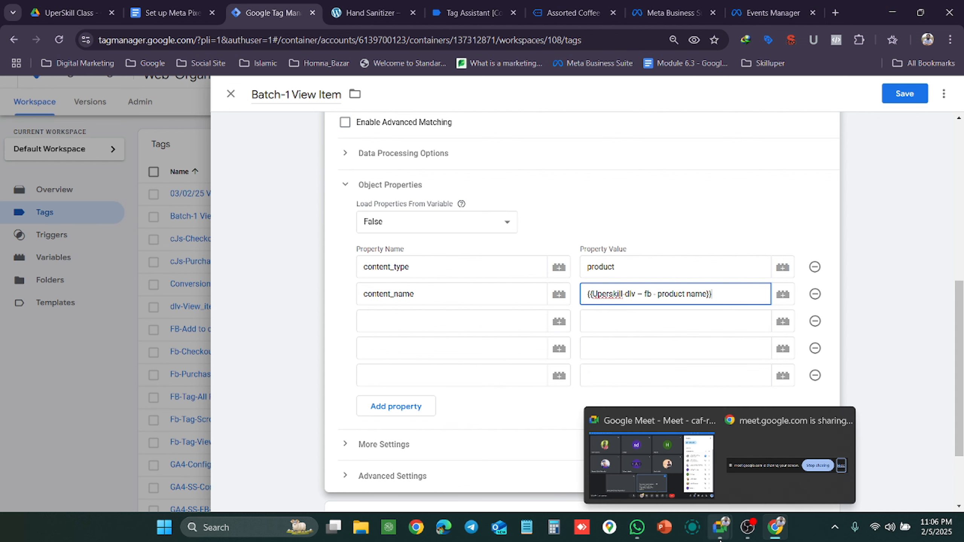
Switch to the Google Meet call, admit the waiting participant, and return to the tag in Tag Manager.
click(673, 462)
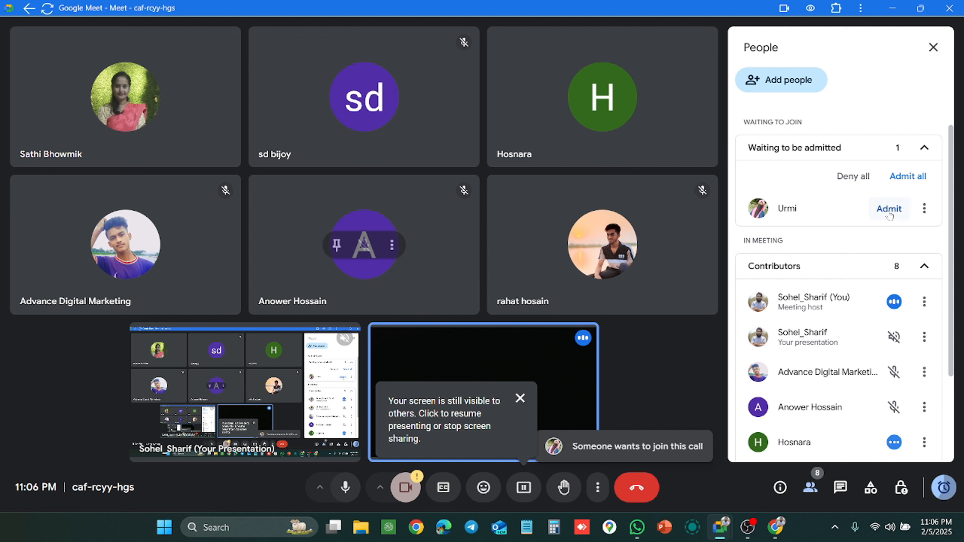
click(888, 209)
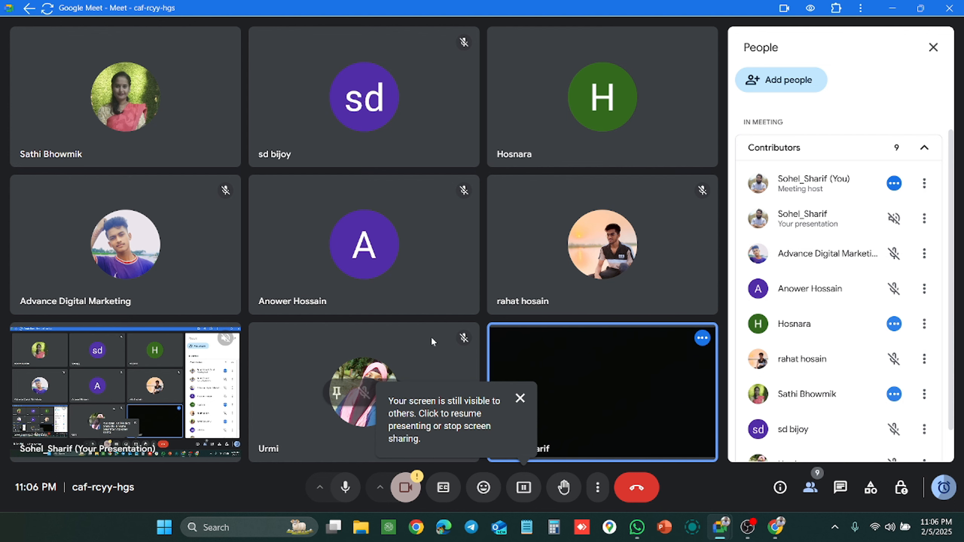
key(alt+Tab)
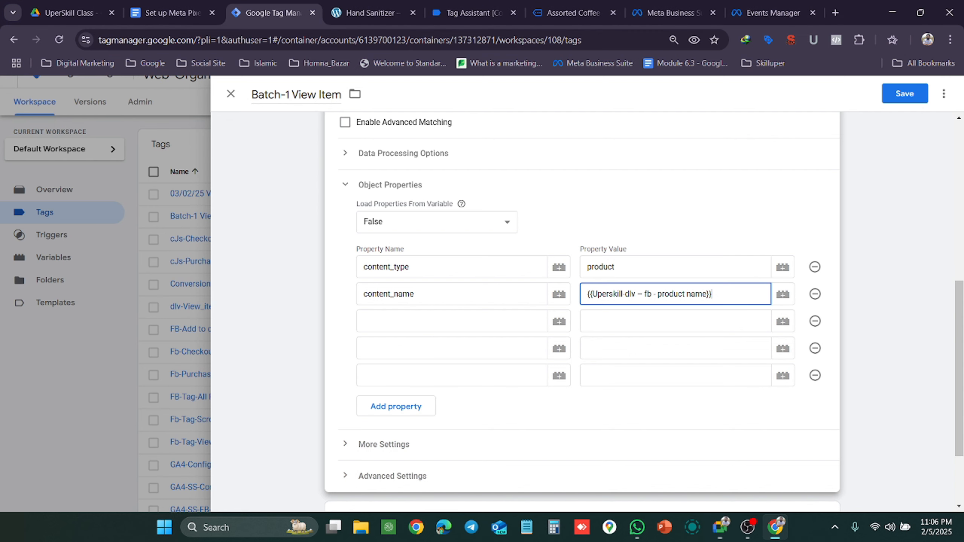
Copy content_ids from the document's parameter table into the tag's third property name.
click(429, 321)
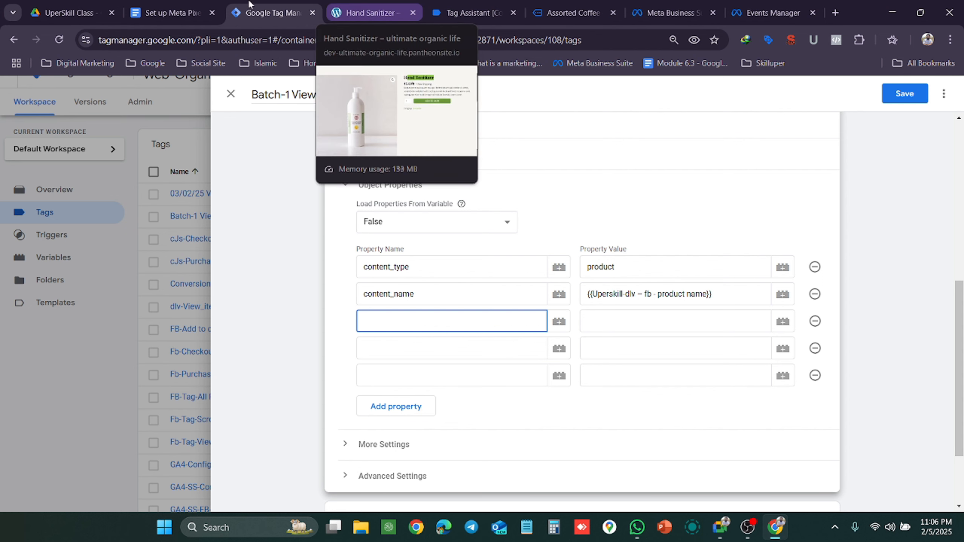
click(152, 8)
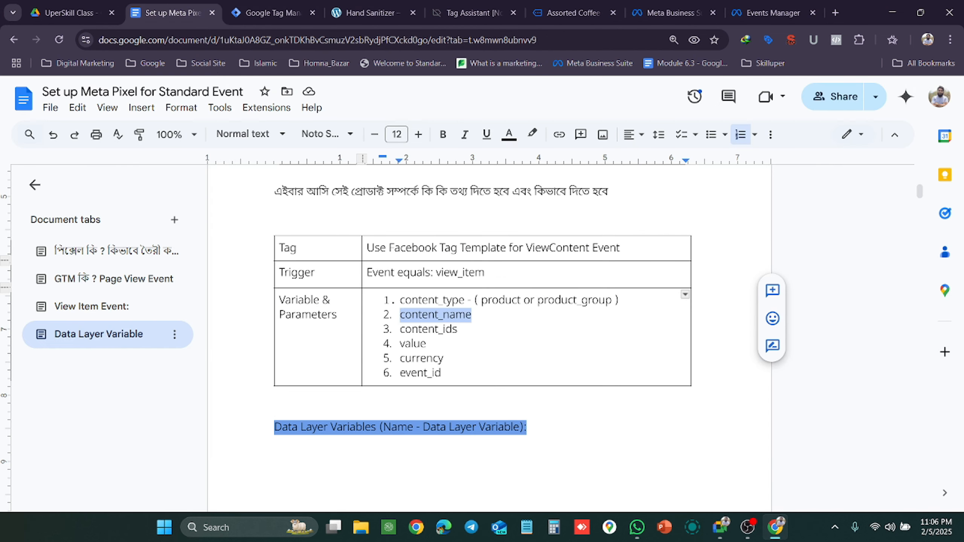
drag(457, 329, 399, 329)
key(ctrl+c)
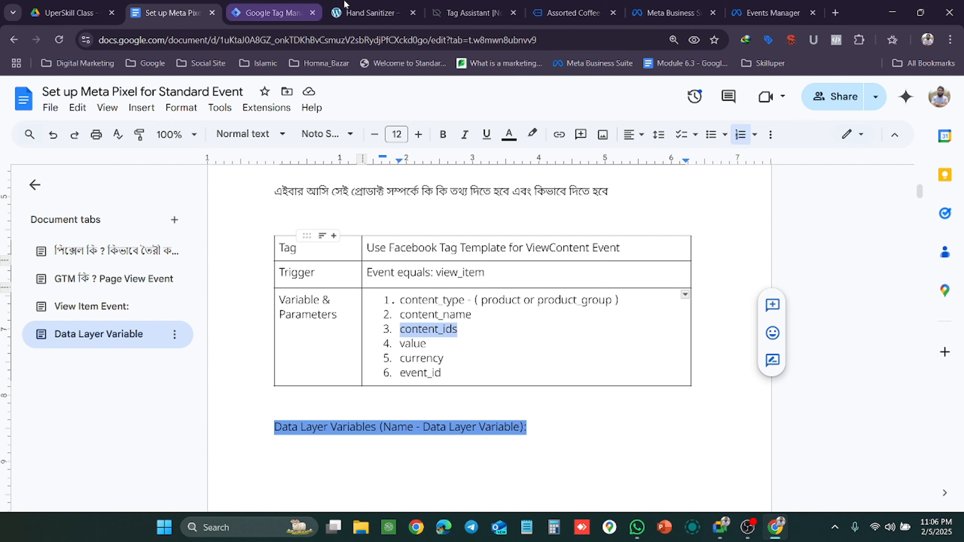
click(370, 12)
click(271, 13)
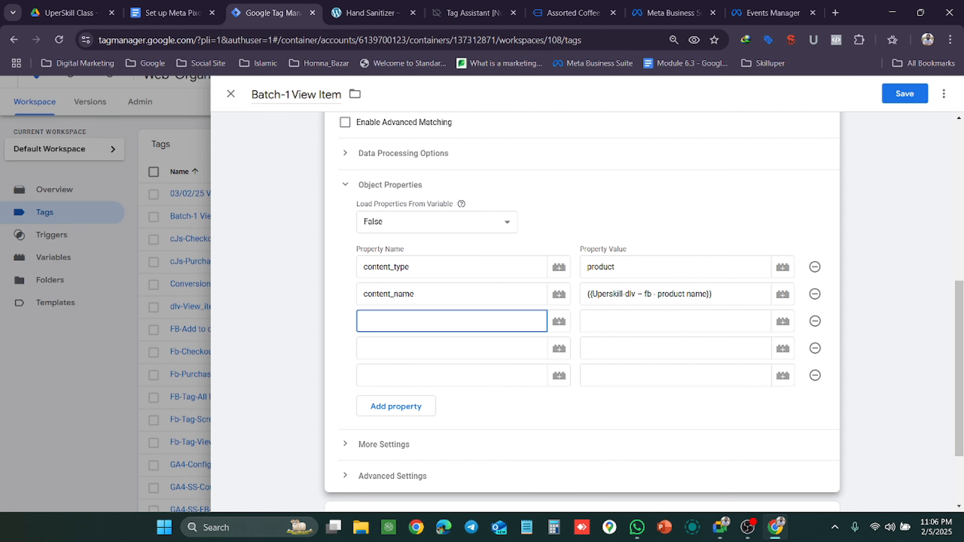
key(ctrl+v)
Set the content_ids property's value to the Uperskill-dlv - fb - product id variable.
click(645, 321)
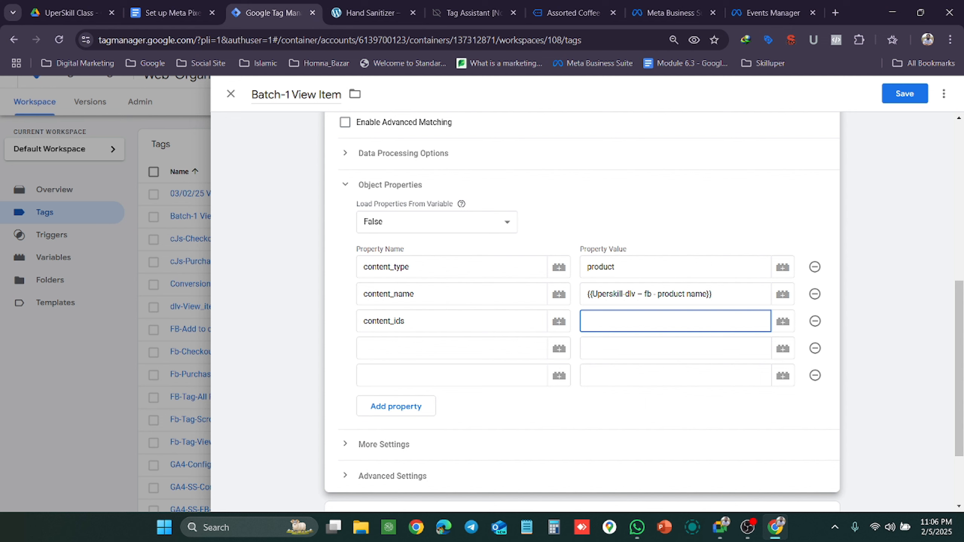
text({{)
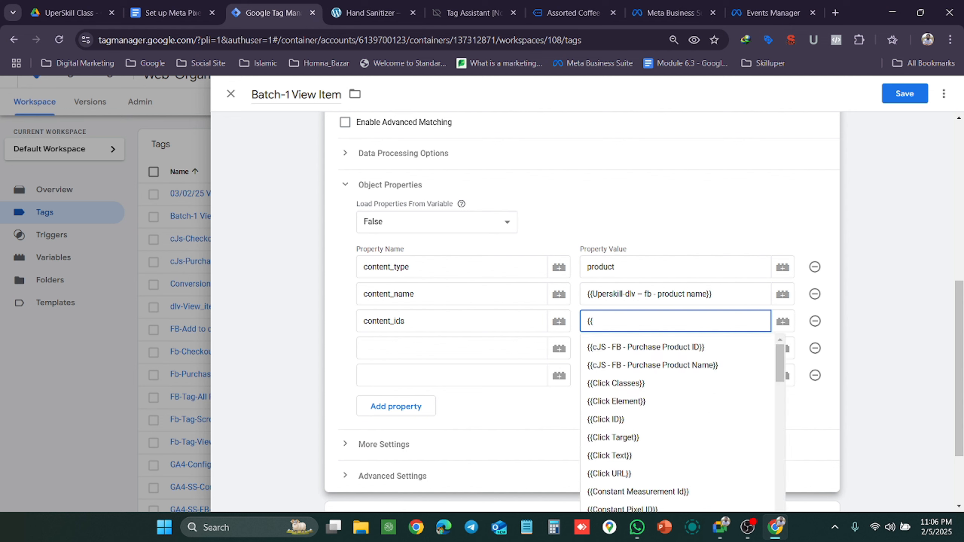
scroll(652, 437, down, 4)
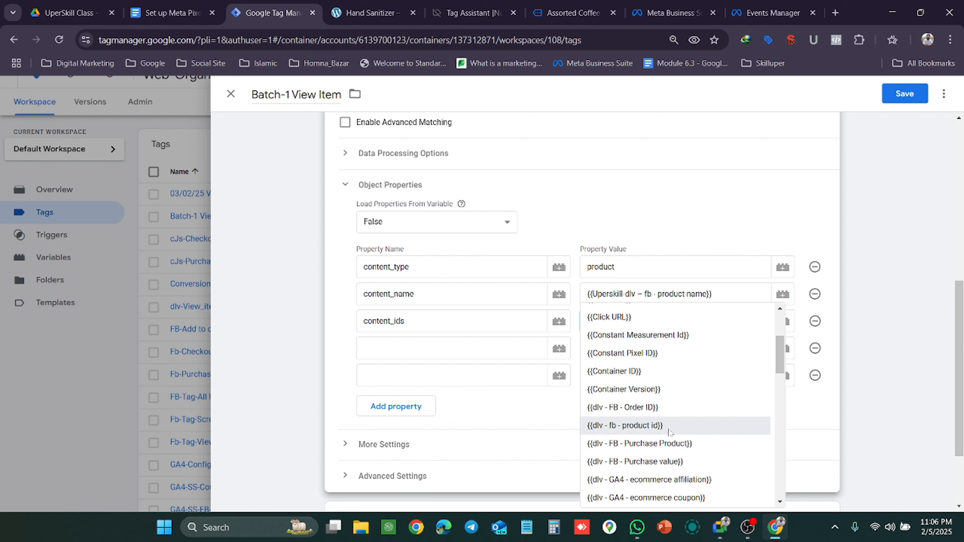
scroll(660, 444, down, 5)
scroll(668, 447, down, 5)
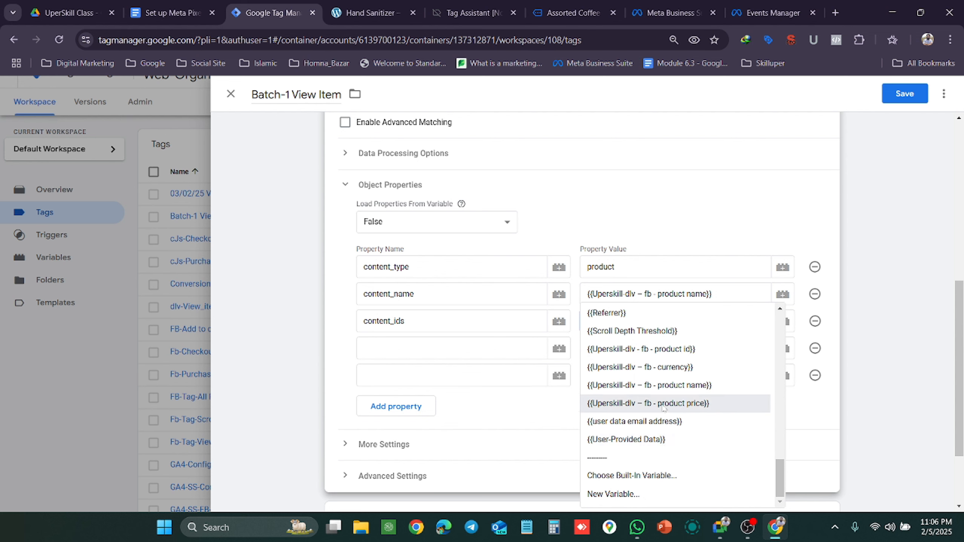
click(687, 349)
Copy the parameter name value from the document's table into the tag's fourth property name.
click(451, 349)
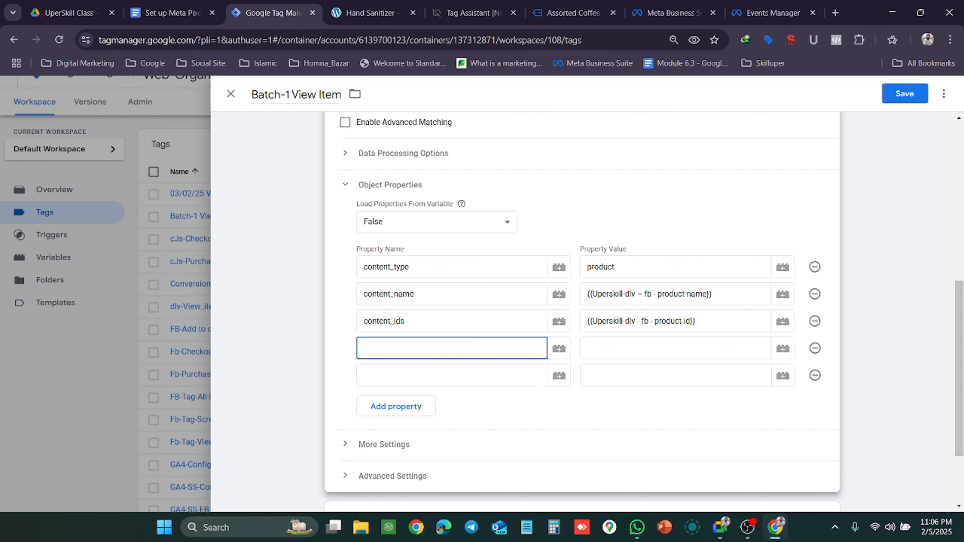
click(162, 4)
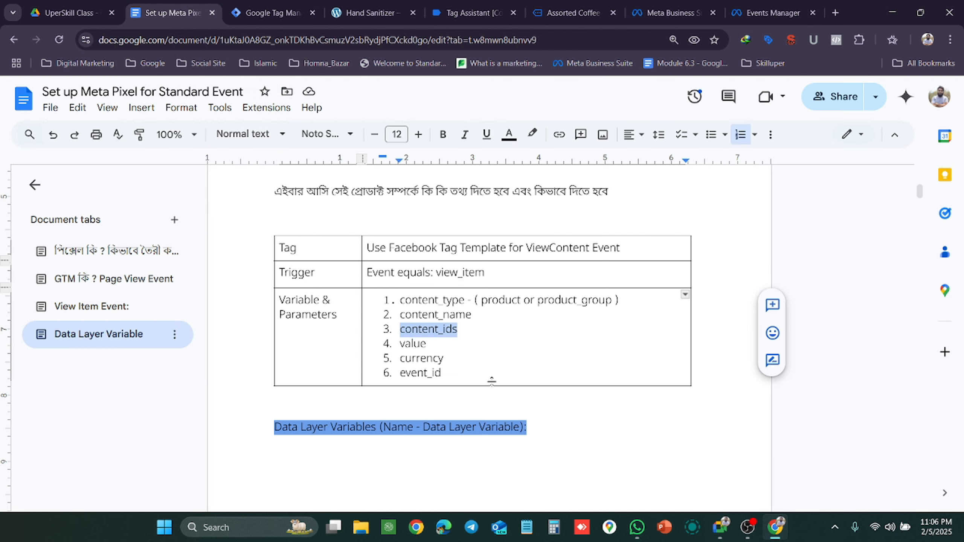
double_click(412, 343)
key(ctrl+c)
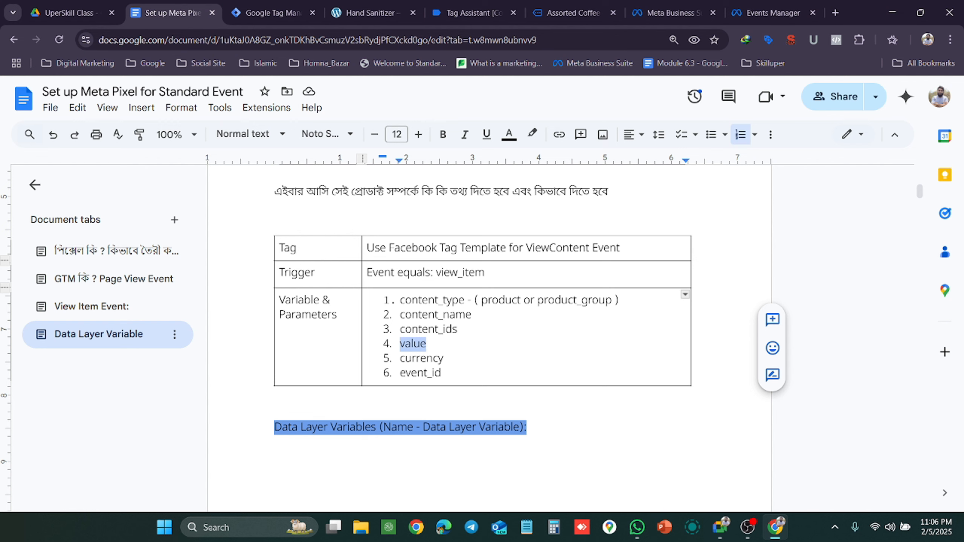
click(271, 13)
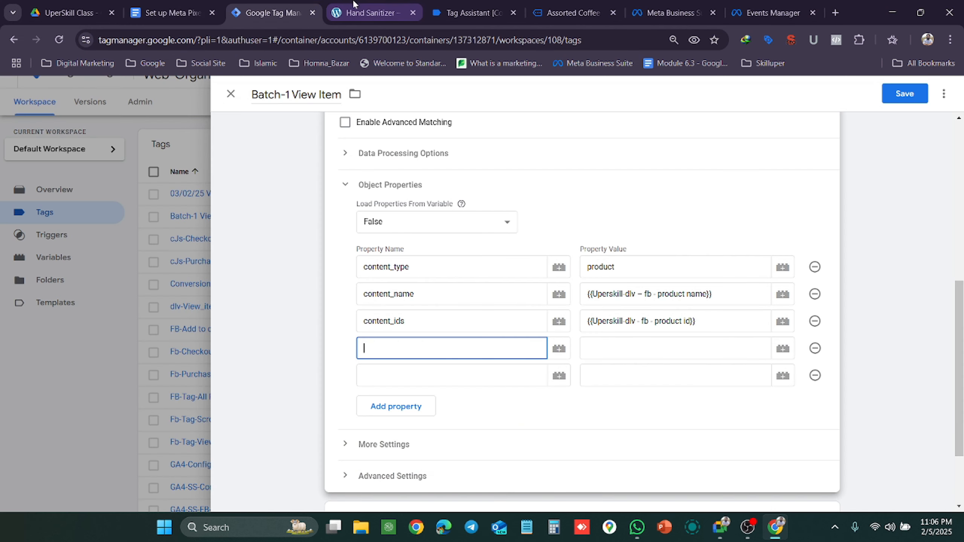
key(ctrl+v)
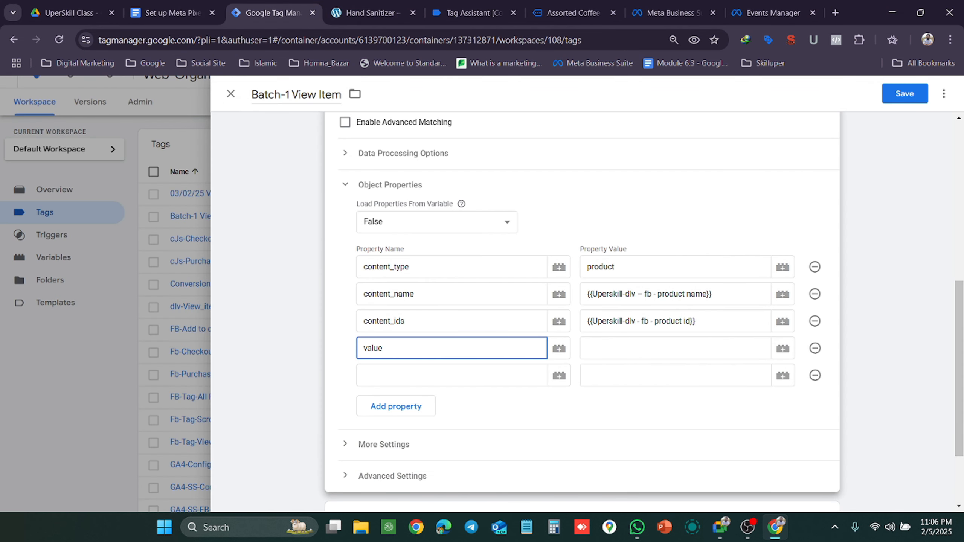
Set the value property to the Uperskill-dlv – fb - product price variable.
click(721, 348)
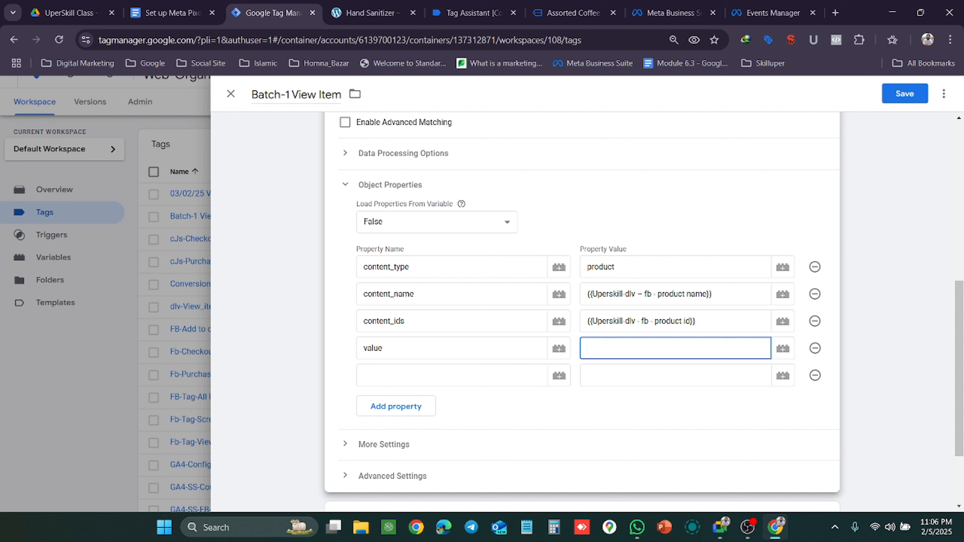
text({{)
scroll(704, 431, down, 3)
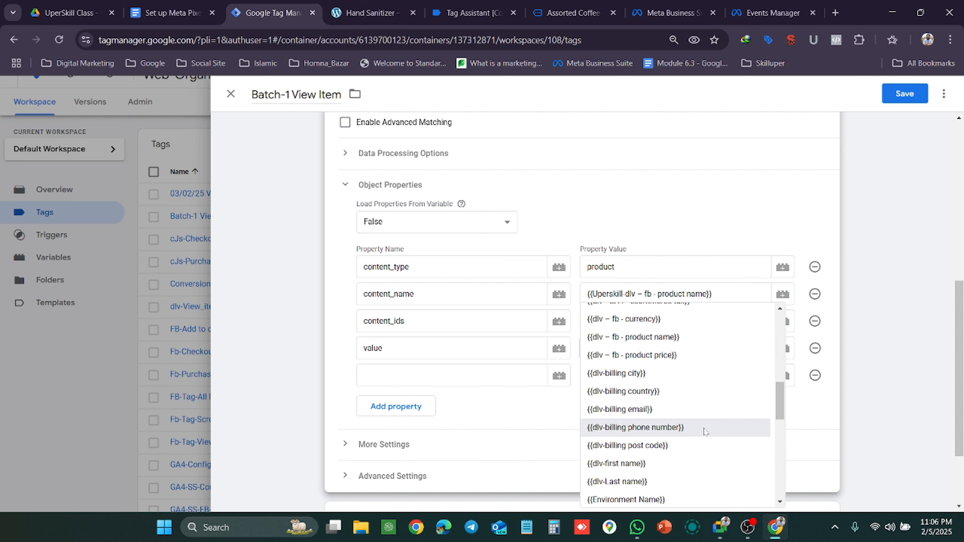
scroll(704, 431, down, 5)
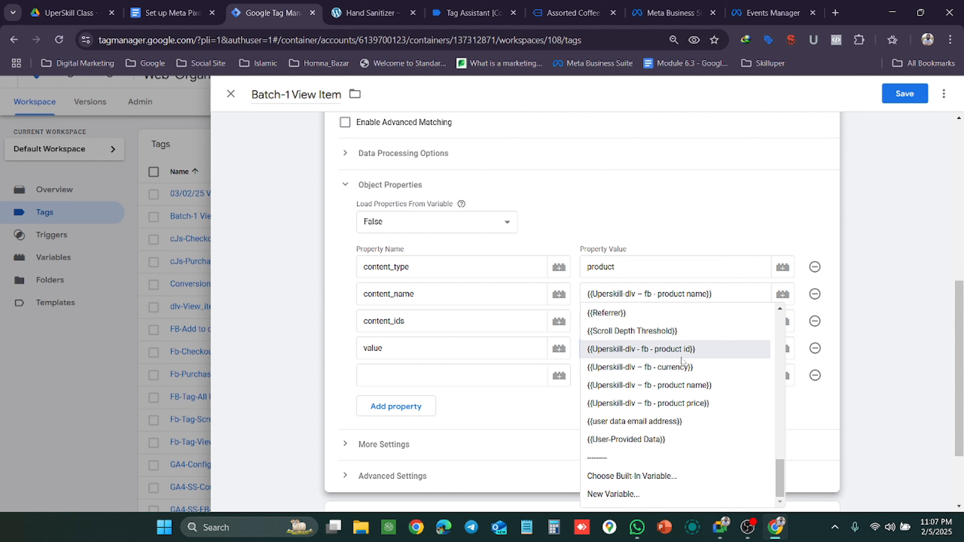
click(688, 403)
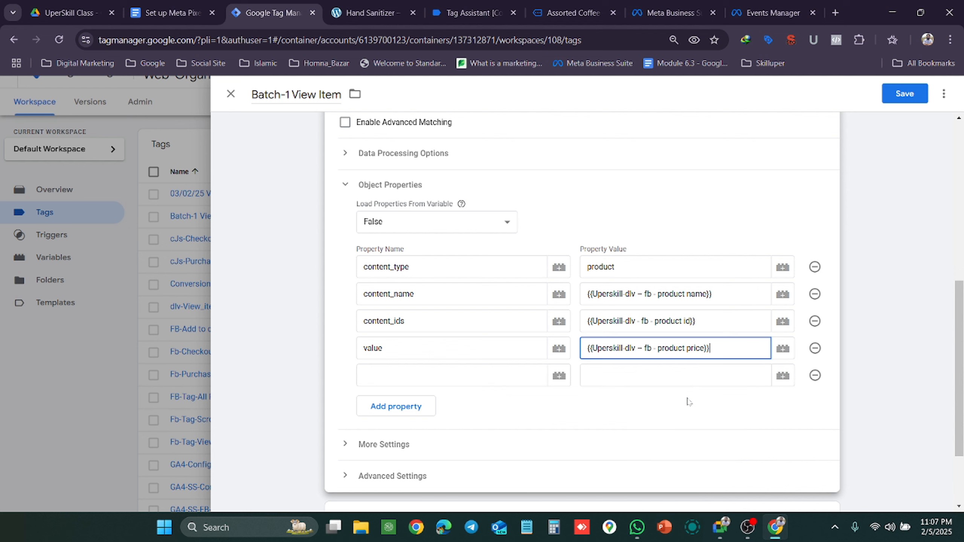
Copy currency from the document's parameter table into the tag's fifth property name.
click(414, 375)
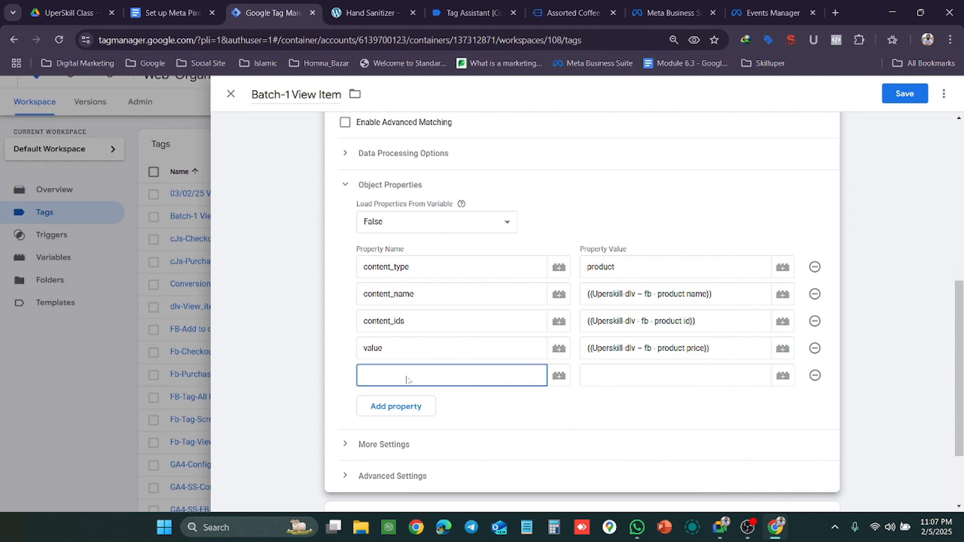
click(167, 11)
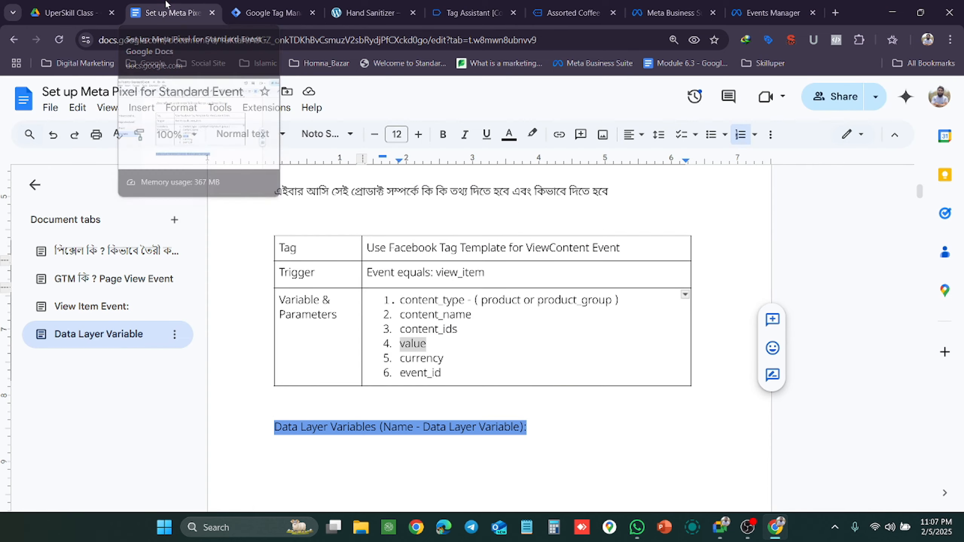
drag(444, 359, 399, 359)
key(ctrl+c)
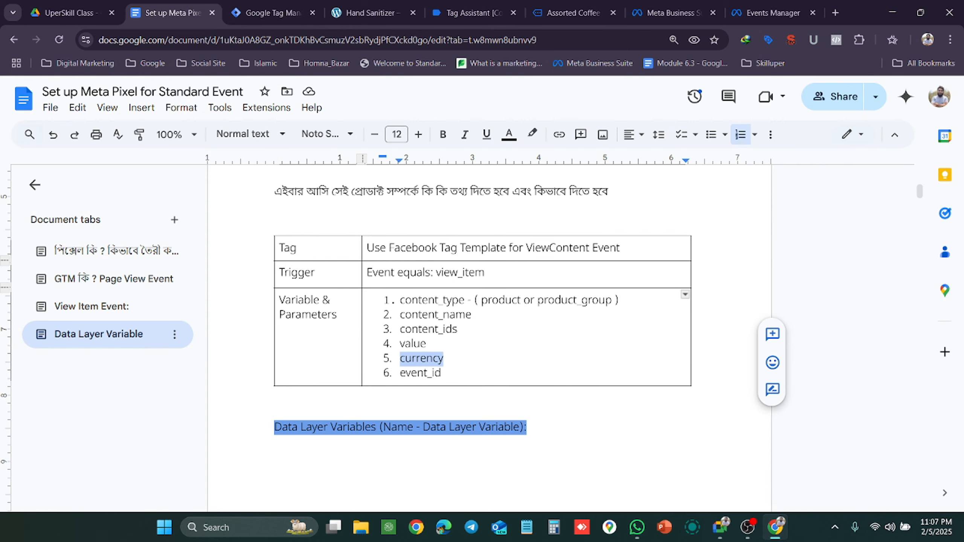
click(370, 12)
click(271, 12)
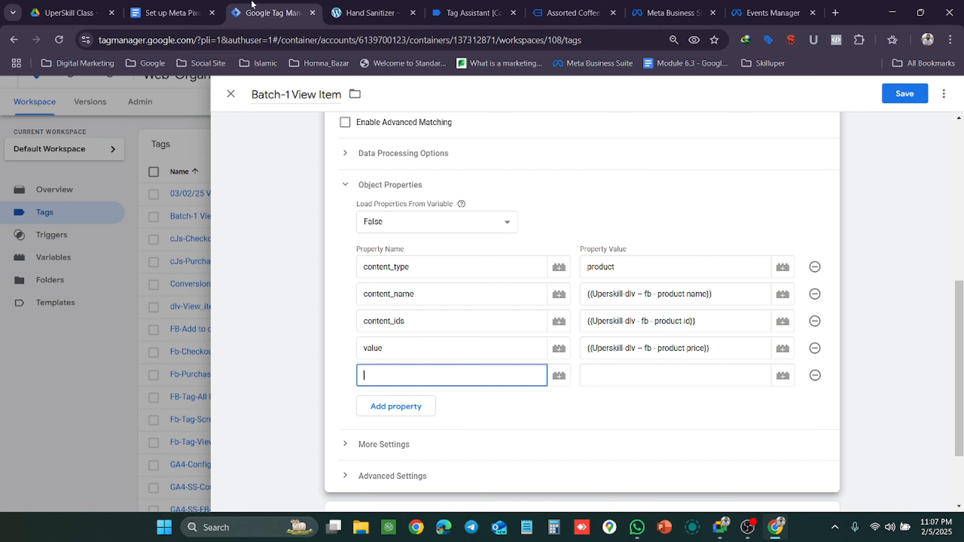
key(ctrl+v)
Set the currency property's value to the Uperskill-dlv – fb - currency variable.
click(630, 375)
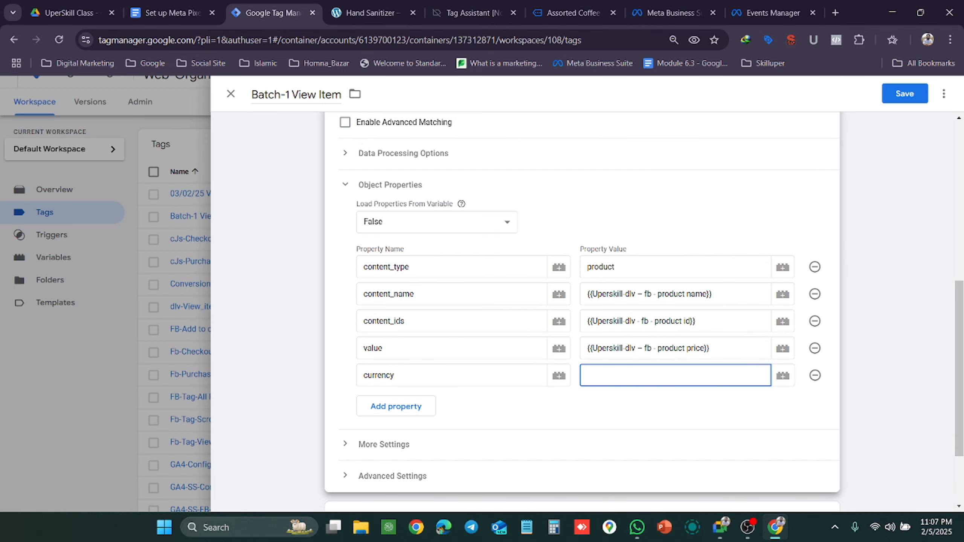
text({{)
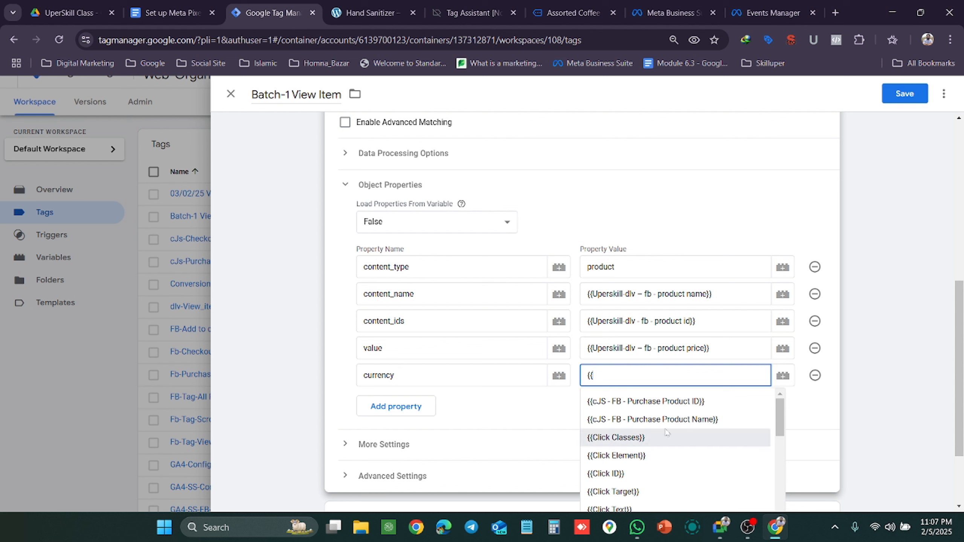
scroll(670, 438, down, 5)
scroll(671, 439, down, 5)
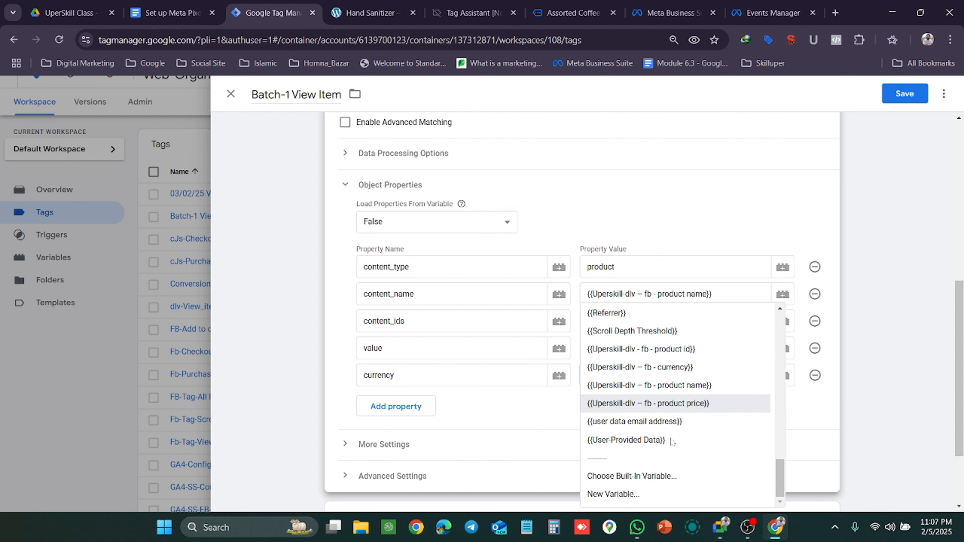
click(693, 367)
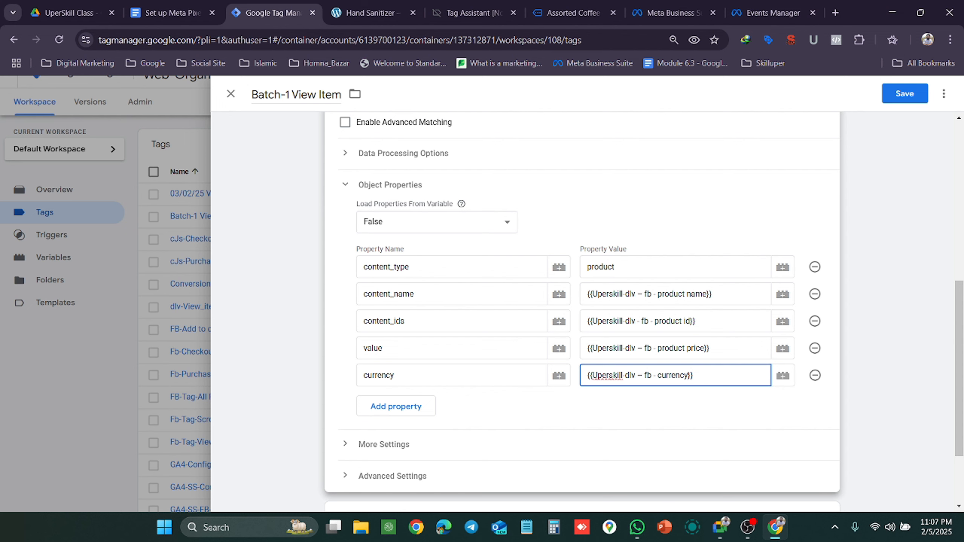
Check the tag's trigger and configuration, rename the tag dlv-Batch-1 View Item, and save it.
scroll(721, 216, down, 3)
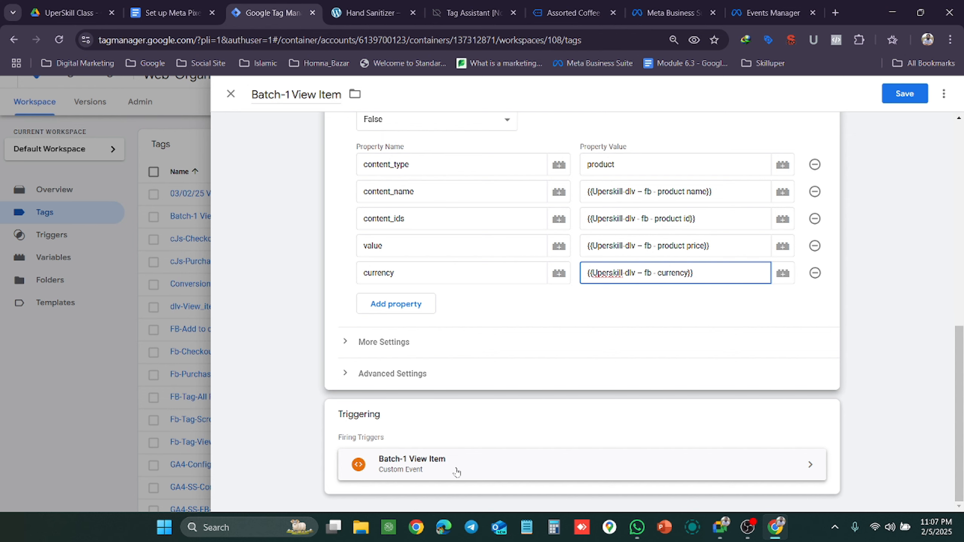
scroll(457, 472, up, 15)
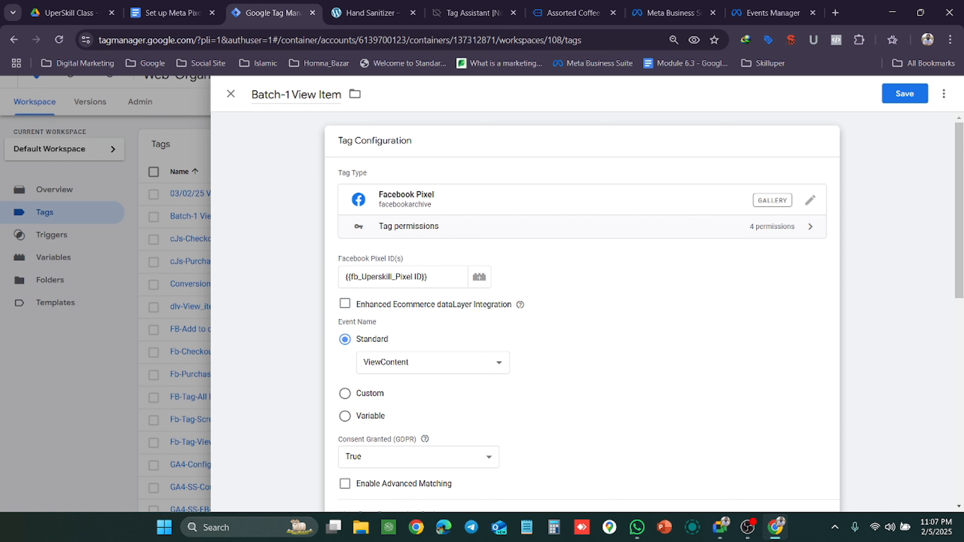
click(274, 202)
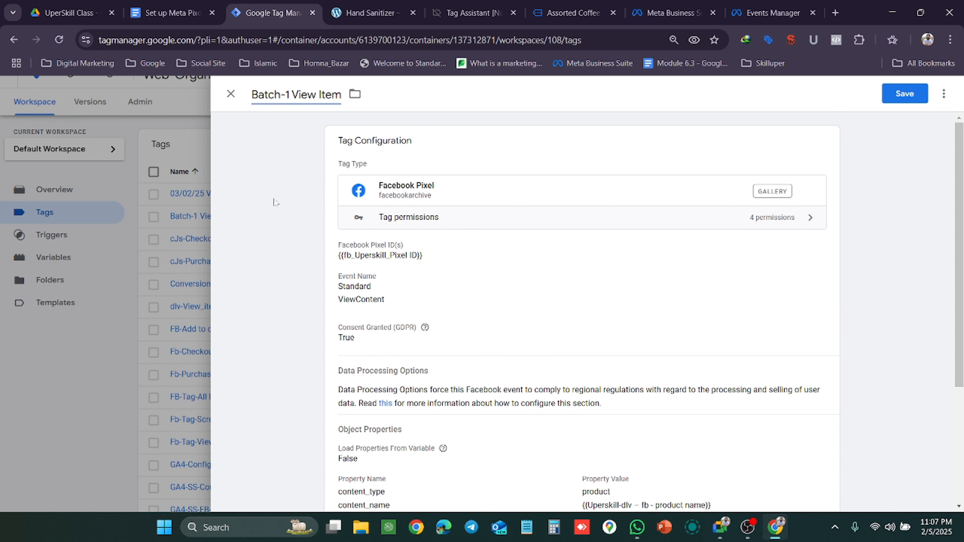
text(dlv)
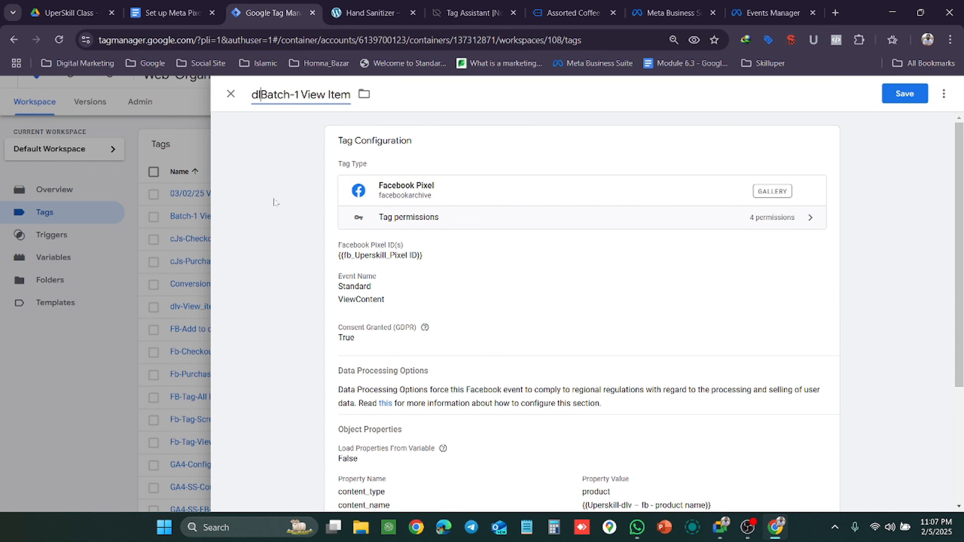
text(-)
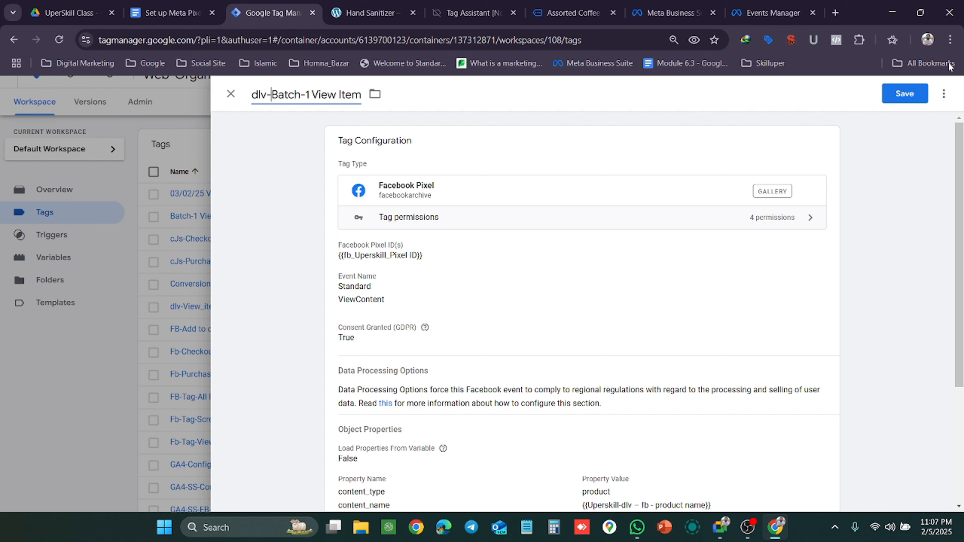
click(910, 98)
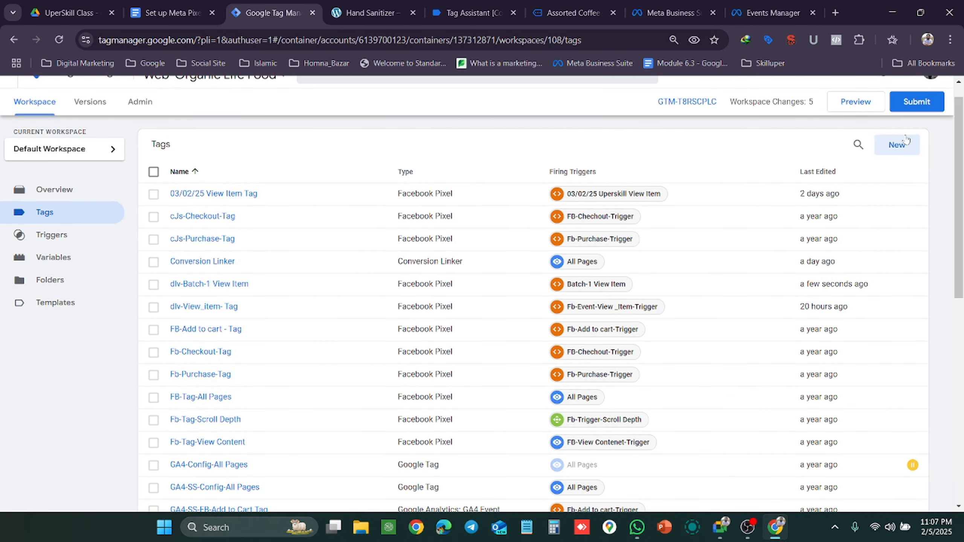
Publish the workspace changes to the Live environment without a version name or description, and close the version summary.
click(931, 105)
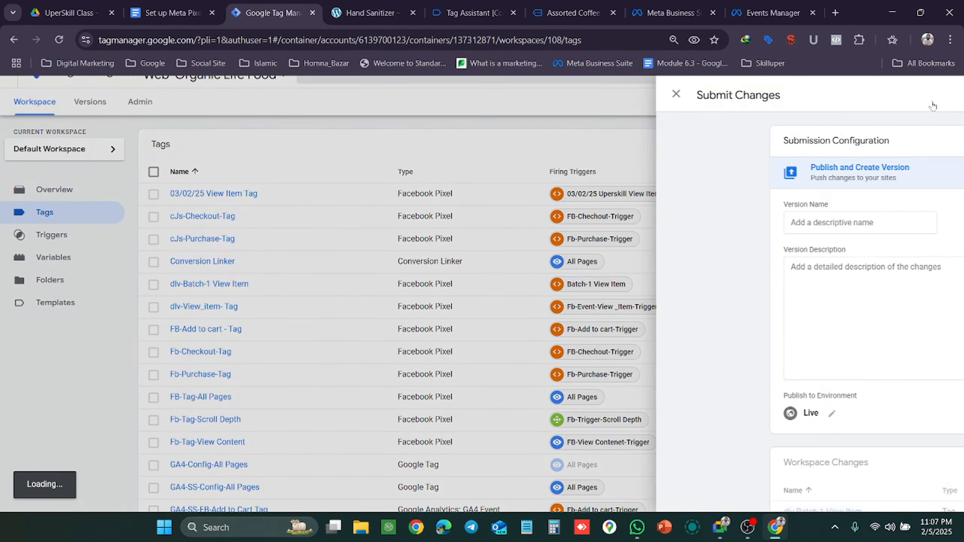
click(922, 93)
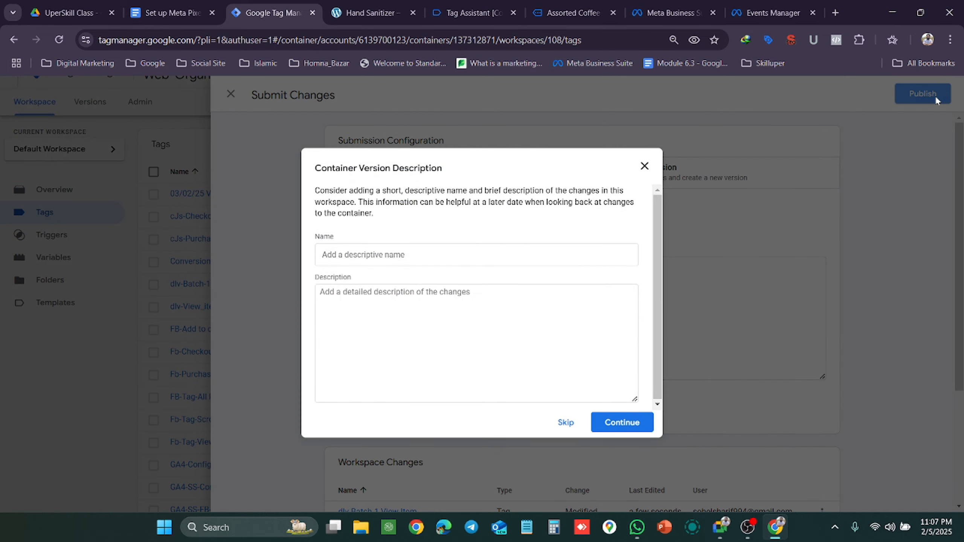
click(612, 432)
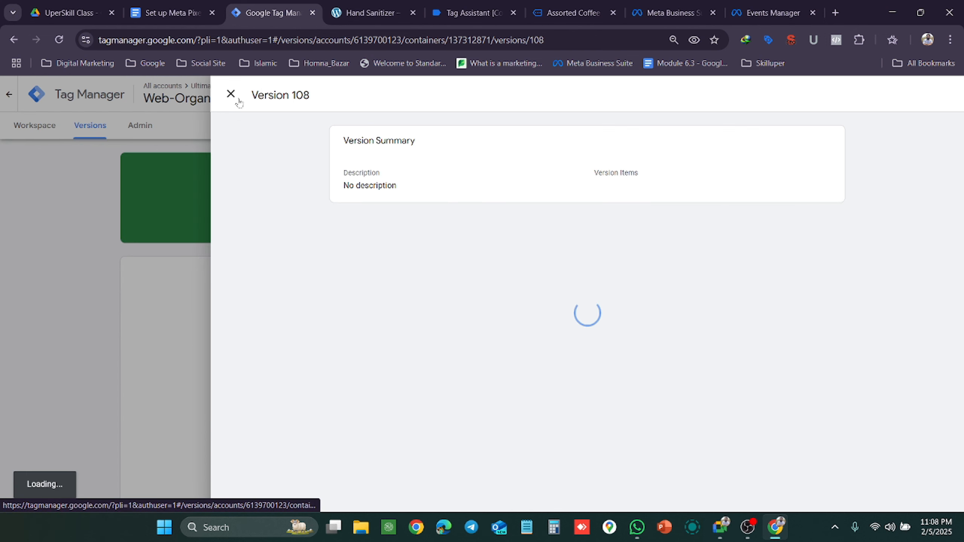
click(230, 94)
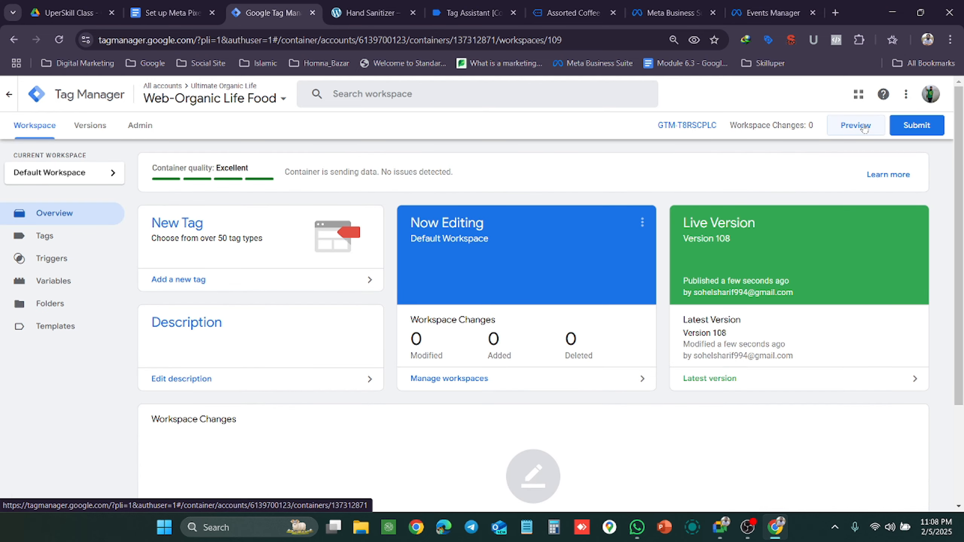
Start preview mode for the container, connect it to the store site, and open the Hand Sanitizer product page from the homepage.
click(863, 127)
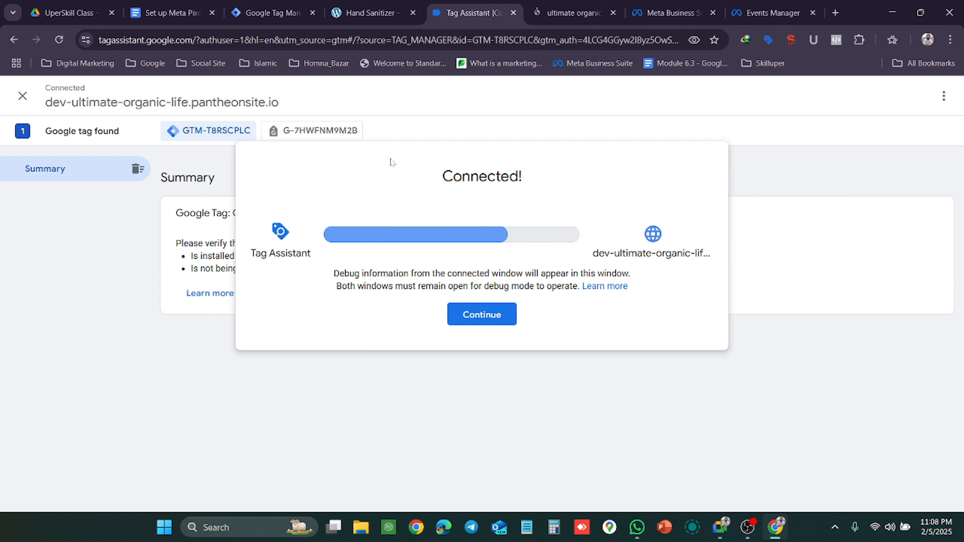
click(497, 322)
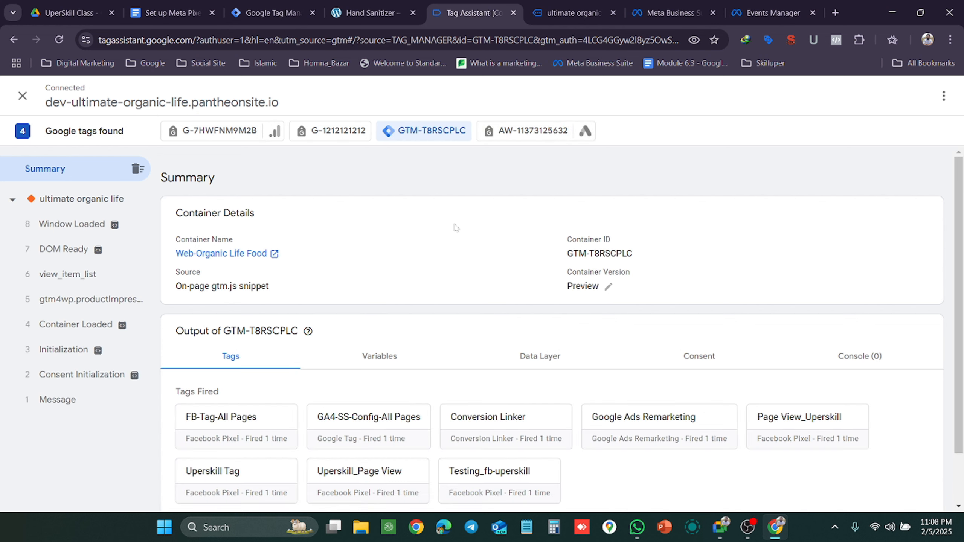
click(565, 13)
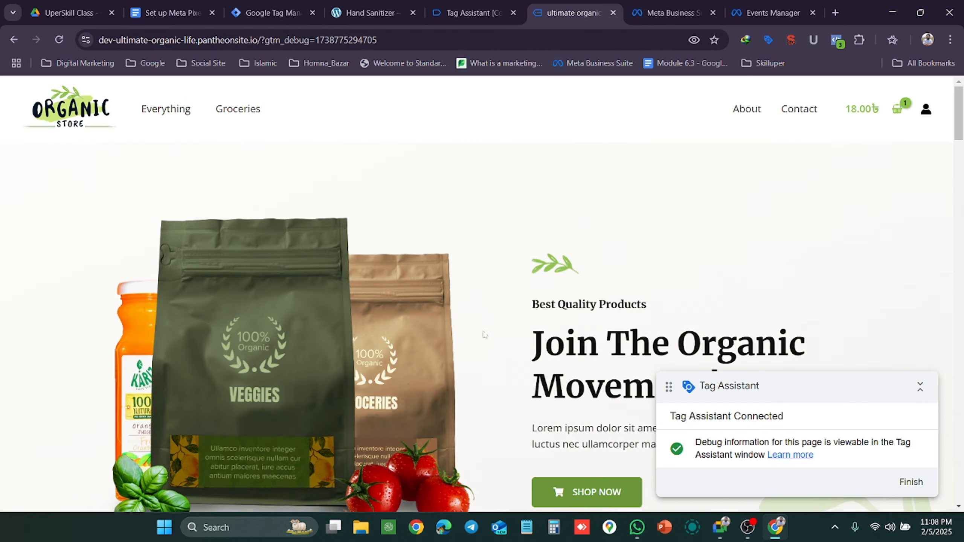
scroll(484, 336, down, 8)
scroll(483, 333, down, 10)
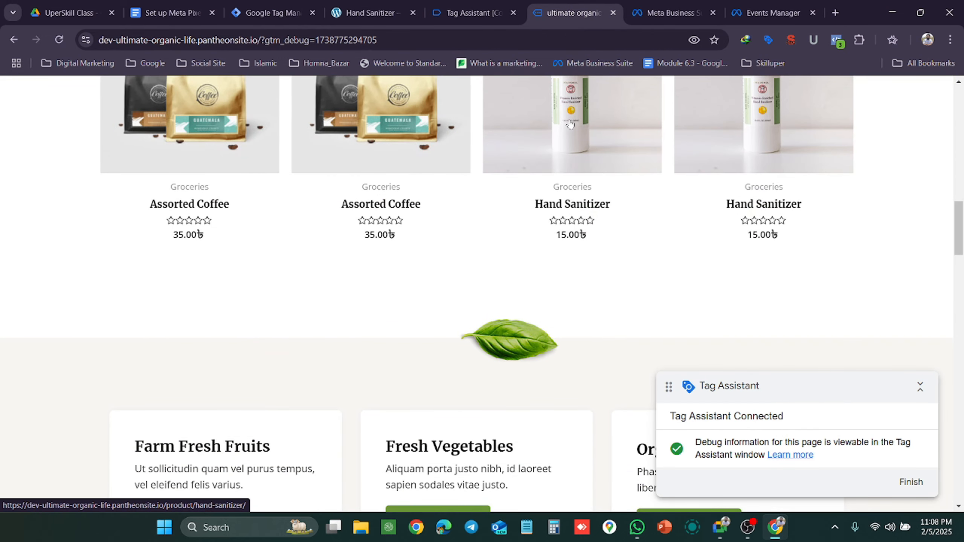
Check in Tag Assistant whether dlv-Batch-1 View Item is among the fired tags of the preview session.
click(470, 13)
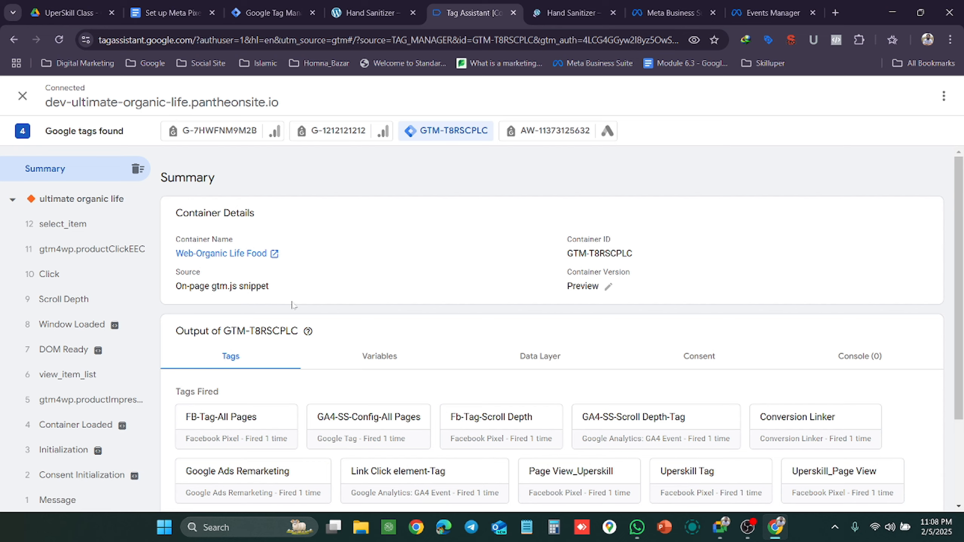
scroll(297, 308, down, 3)
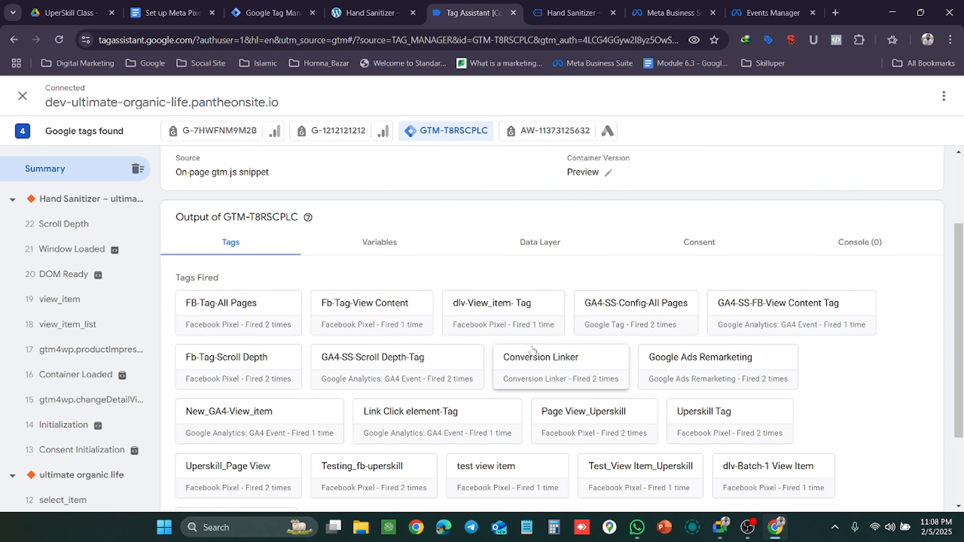
scroll(684, 328, down, 2)
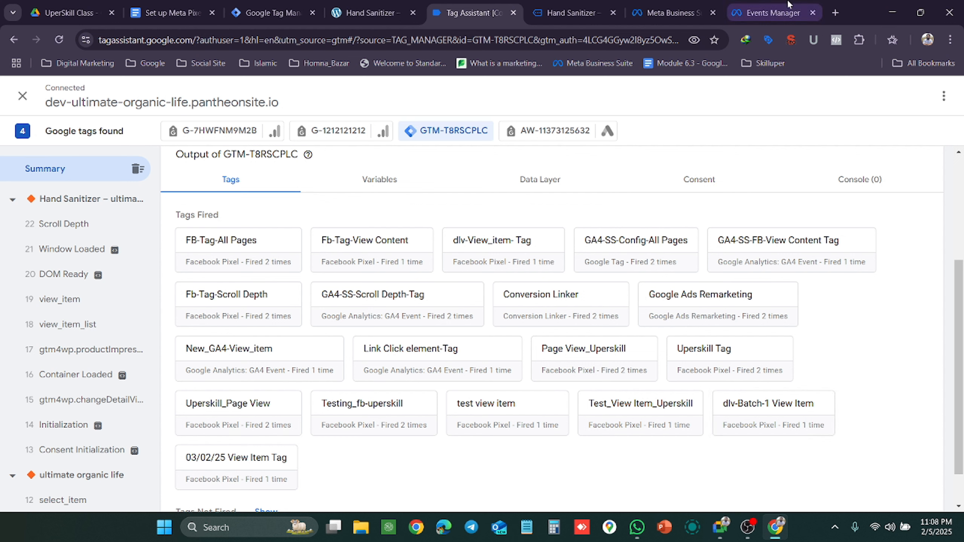
Reload Meta Events Manager and inspect the first View content entry in the test events of the Uperskill Digital Marketing dataset.
click(771, 4)
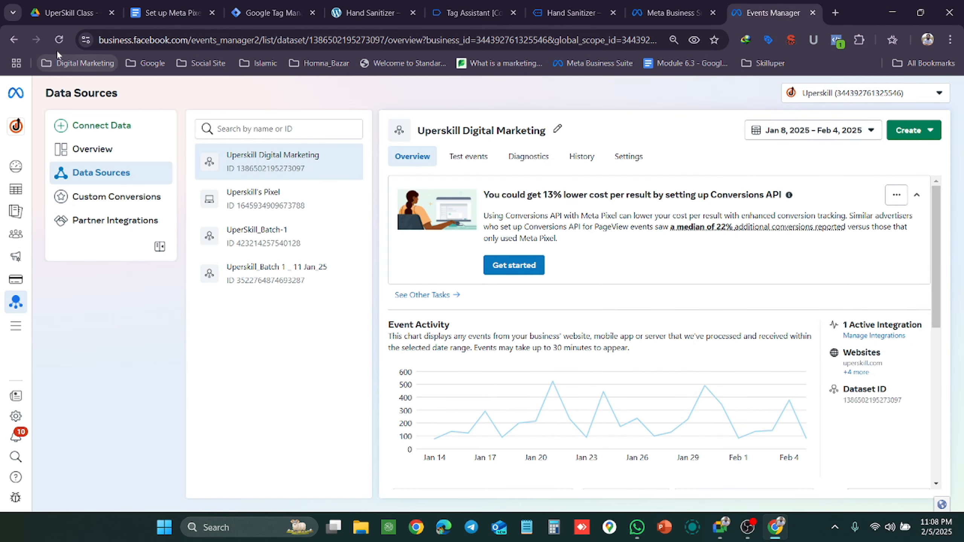
click(58, 39)
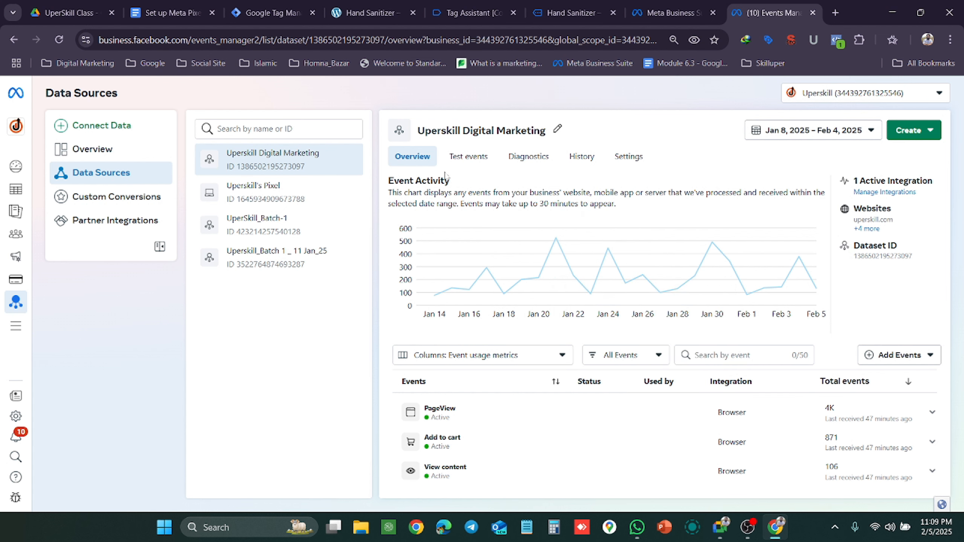
click(462, 161)
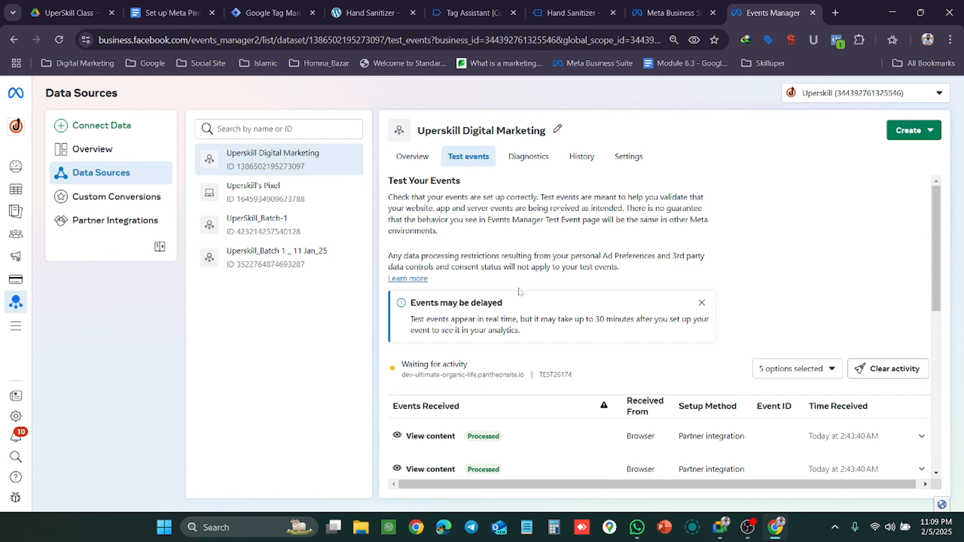
scroll(471, 263, down, 5)
click(444, 247)
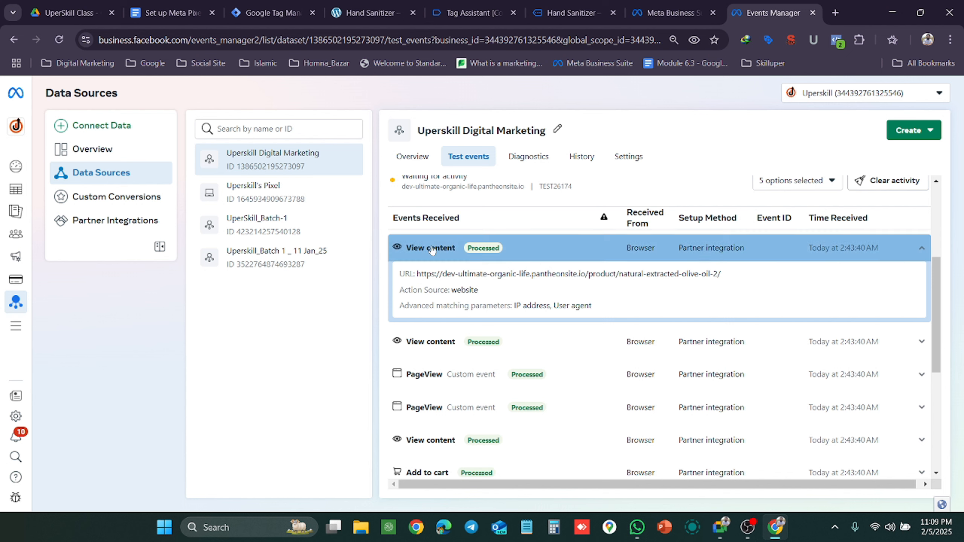
click(436, 253)
scroll(438, 254, up, 5)
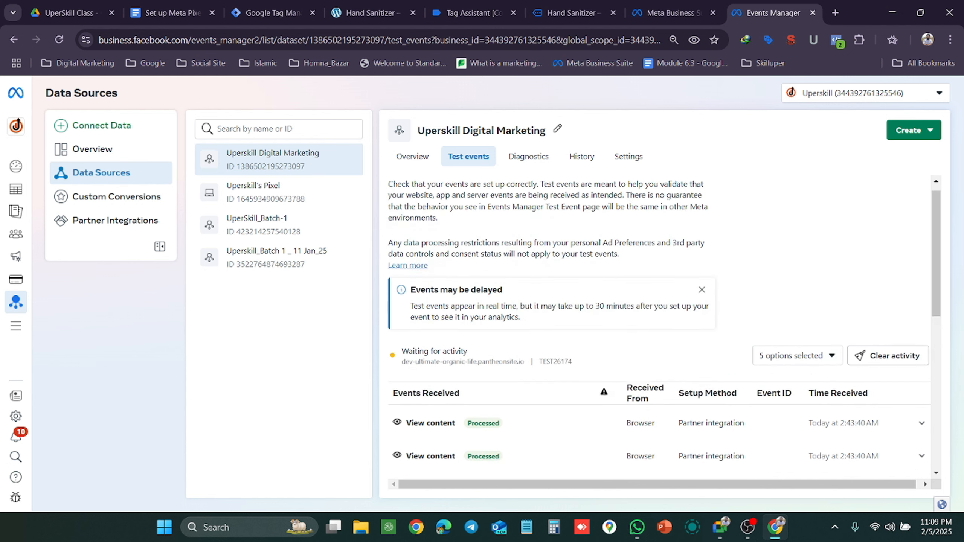
Dismiss the delayed-events notice and look through the list of received test events.
click(701, 303)
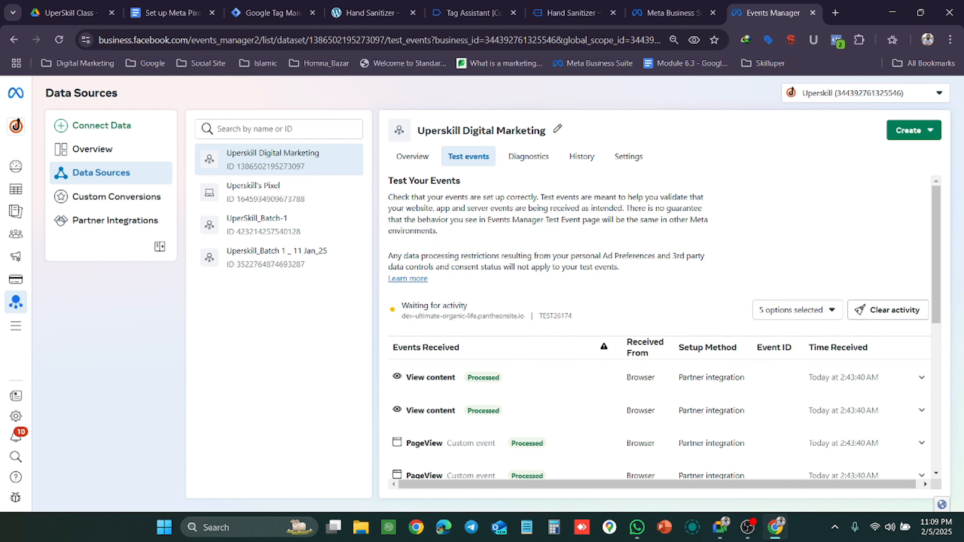
scroll(566, 313, down, 5)
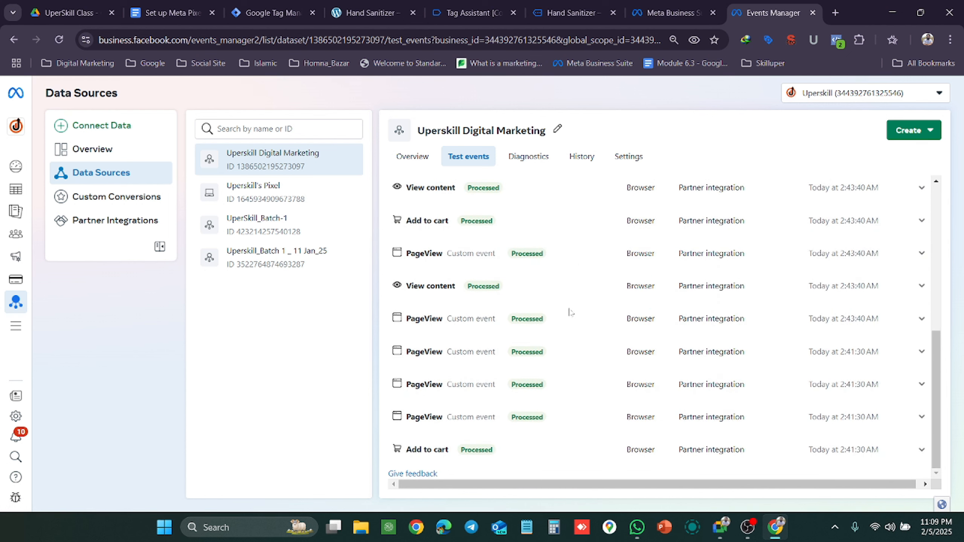
scroll(570, 312, up, 5)
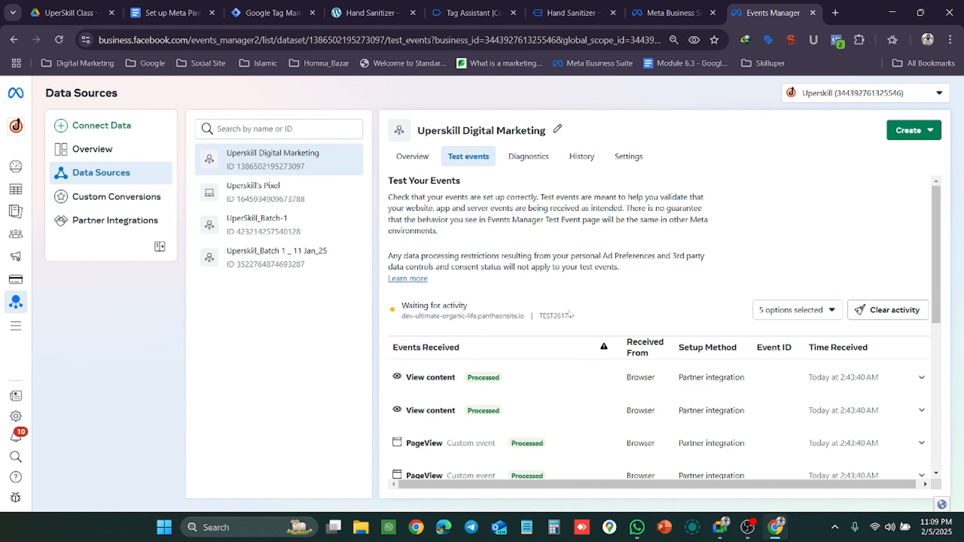
Return to the dataset's overview, reload it, and examine the View content event's activity and parameters.
click(413, 163)
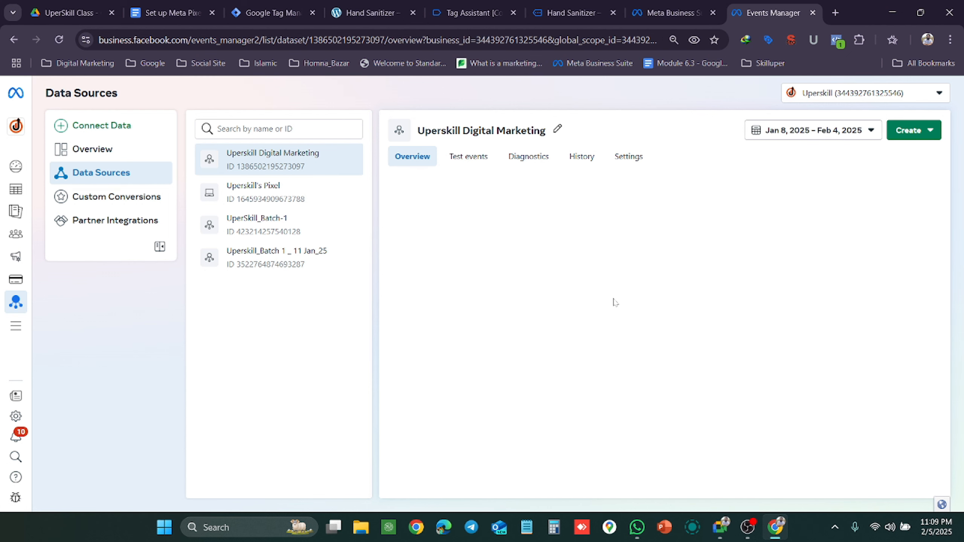
scroll(609, 302, down, 4)
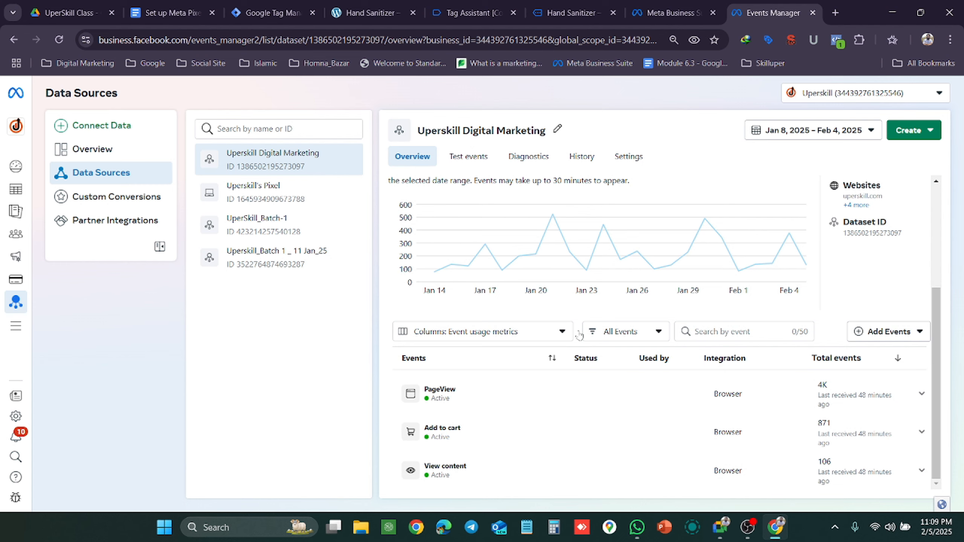
click(59, 40)
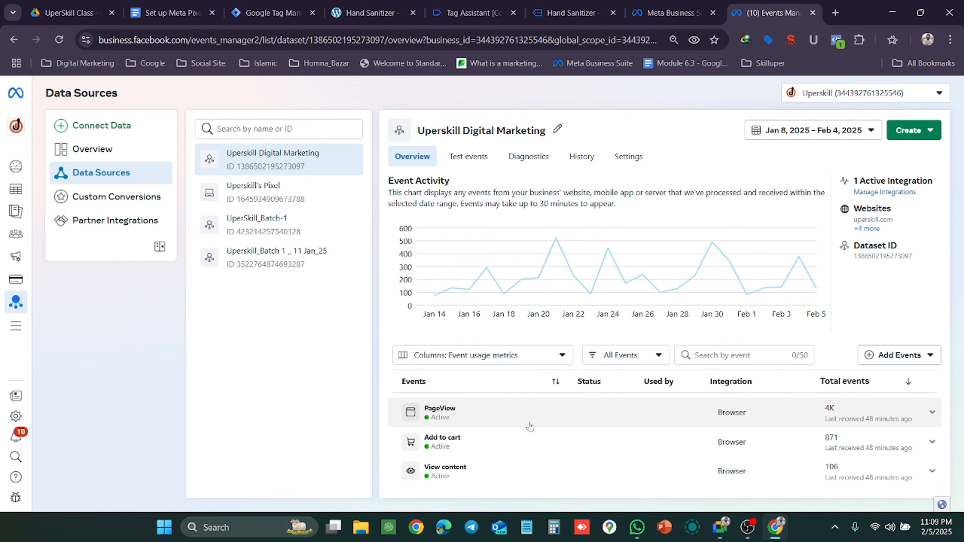
click(491, 473)
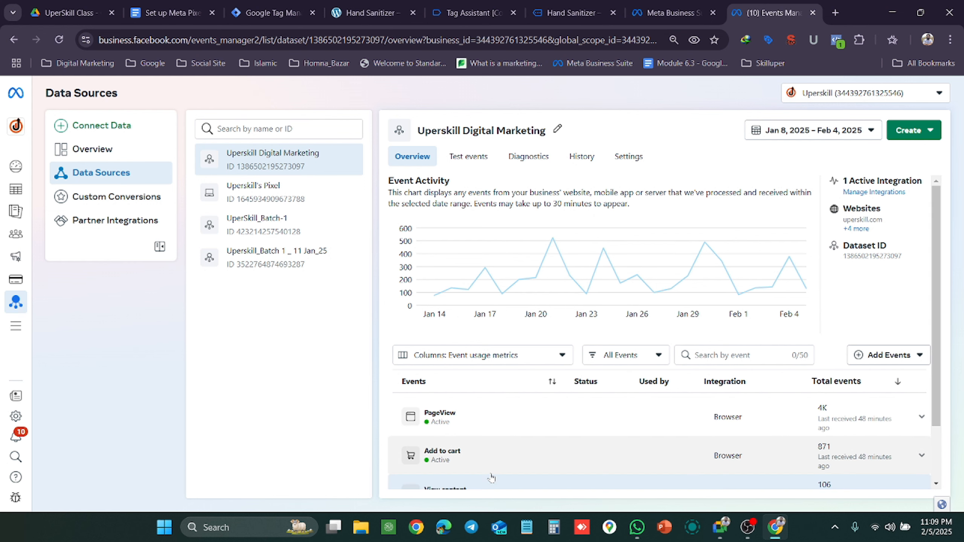
scroll(539, 452, down, 3)
scroll(542, 450, down, 2)
scroll(493, 323, down, 1)
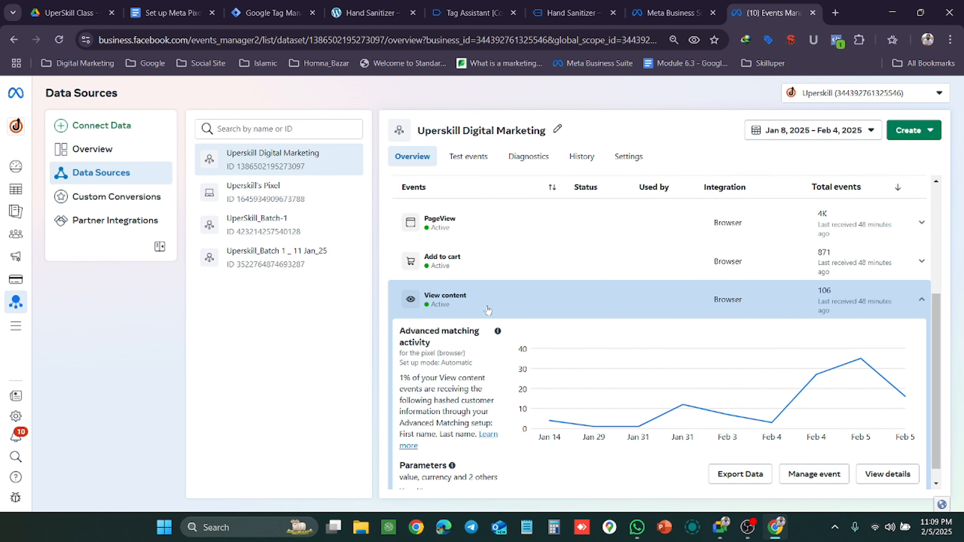
click(481, 287)
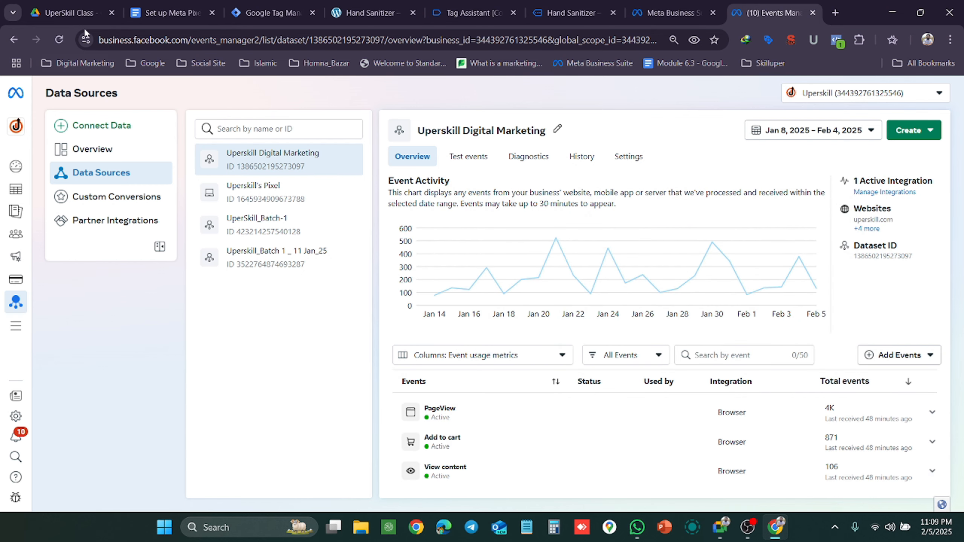
Reload the dataset overview to recheck its events, and read the note on how long events take to appear.
click(60, 39)
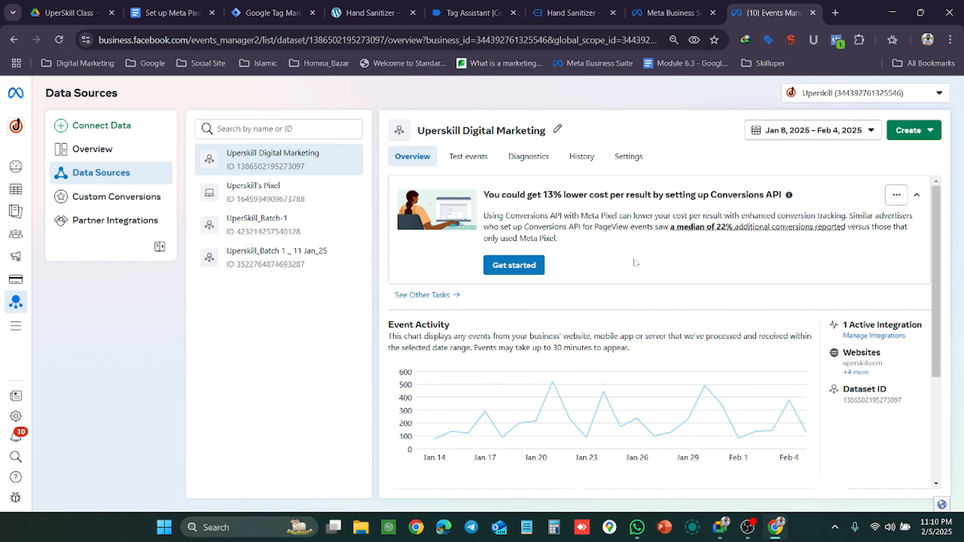
scroll(626, 294, down, 3)
scroll(625, 294, down, 1)
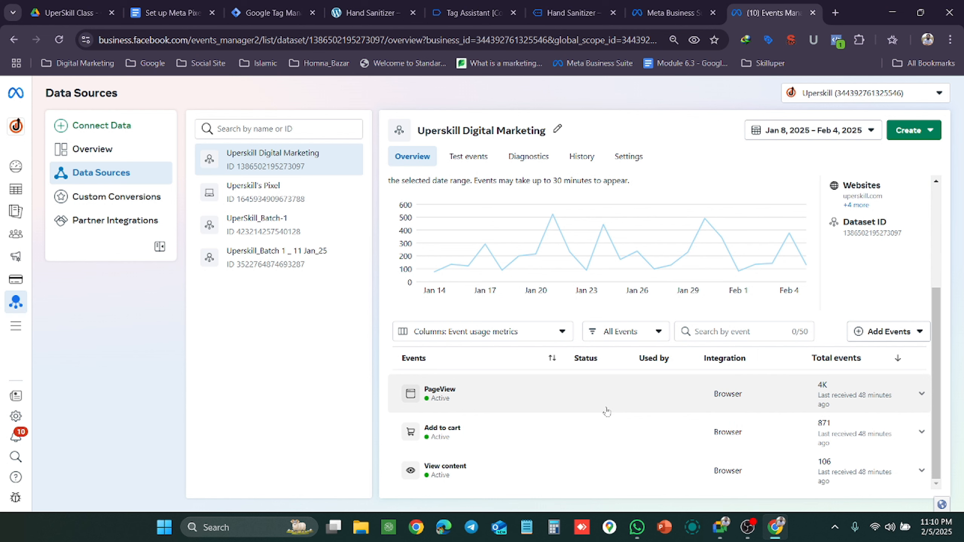
scroll(622, 388, up, 4)
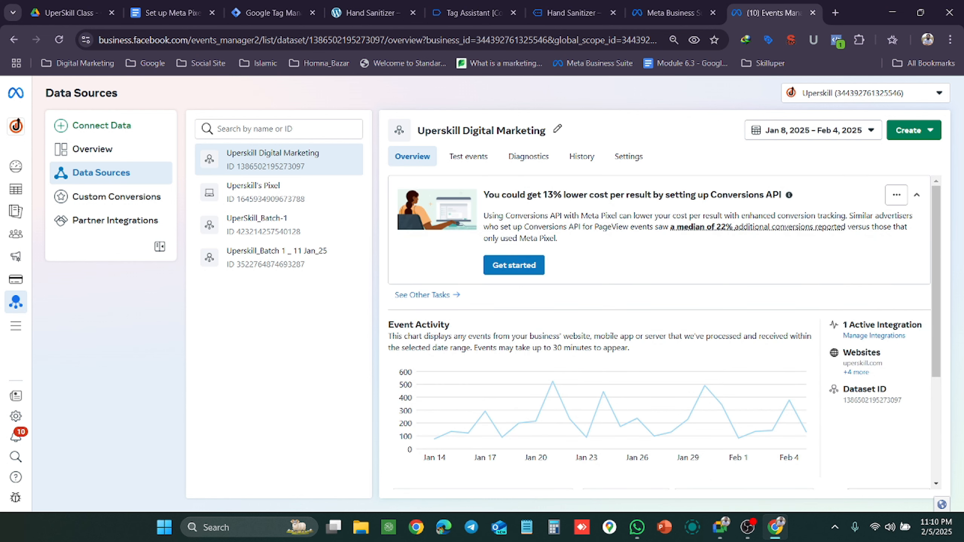
drag(553, 348, 633, 344)
scroll(633, 344, down, 4)
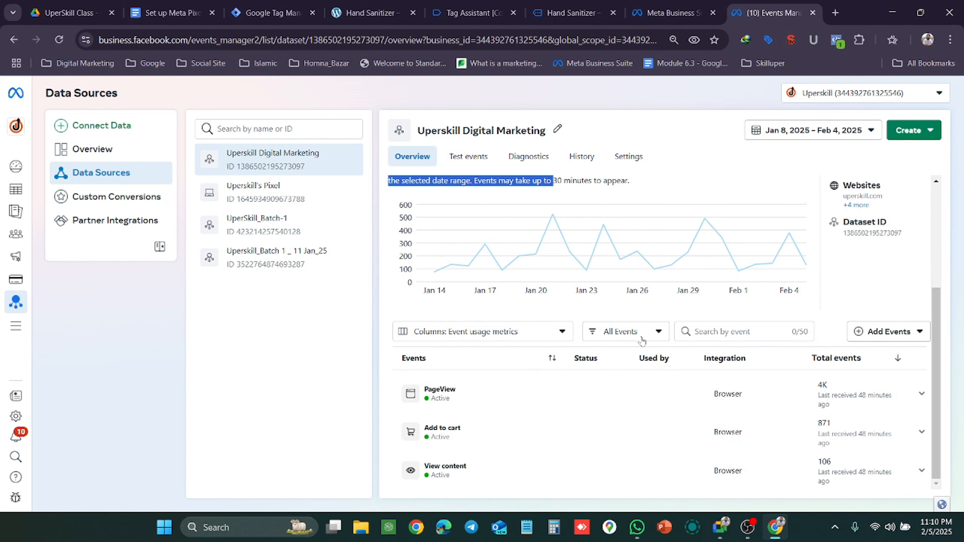
click(59, 40)
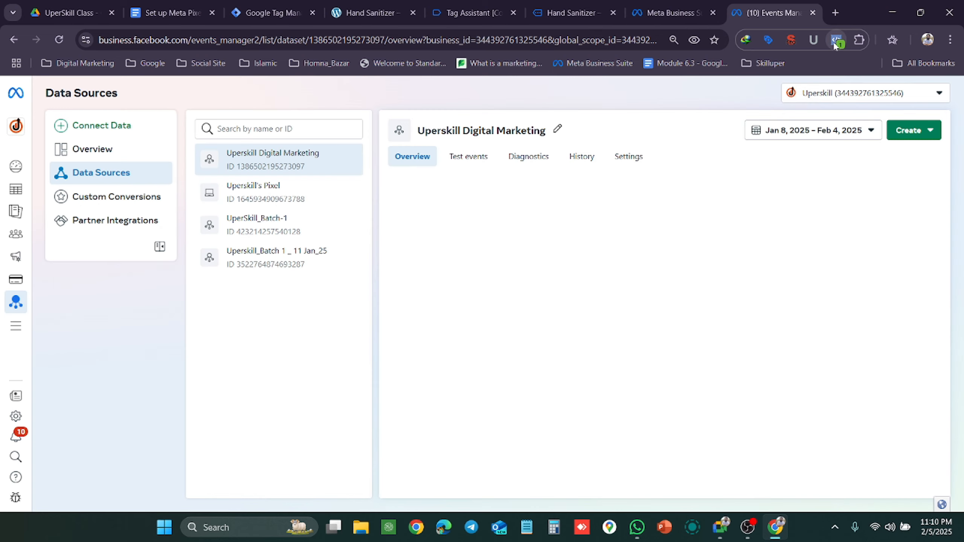
Inspect the ViewContent parameters in Meta Pixel Helper on the Hand Sanitizer page, and check the page's tags with the Tag Assistant extension.
click(644, 13)
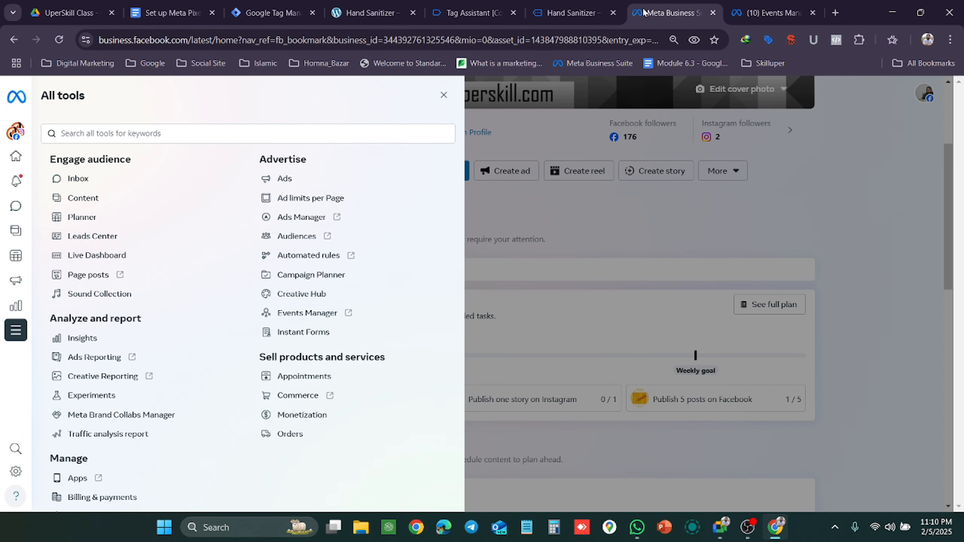
click(571, 13)
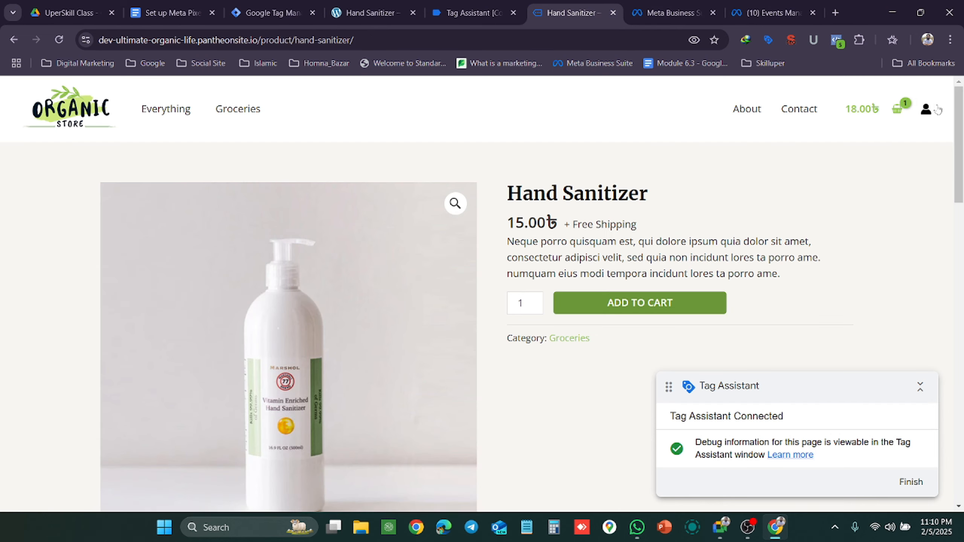
click(837, 39)
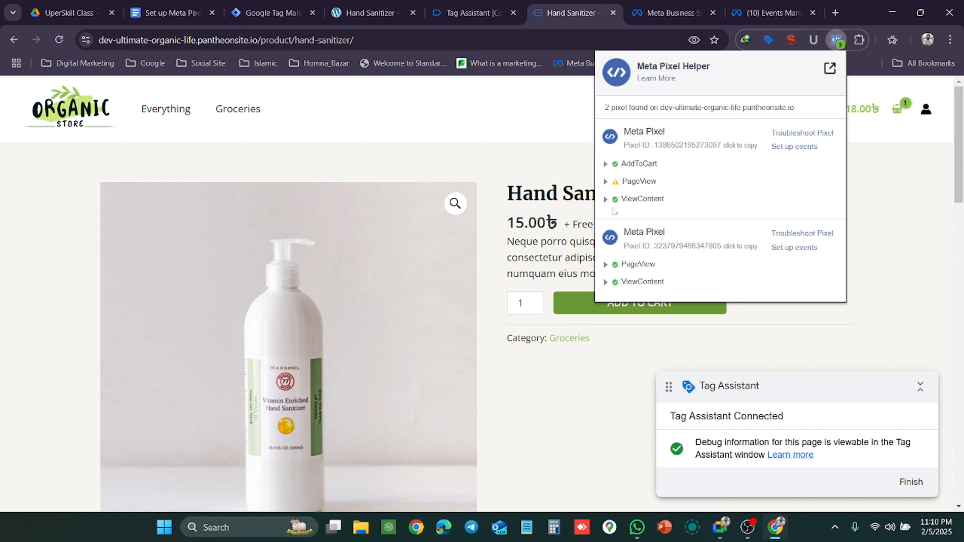
click(608, 200)
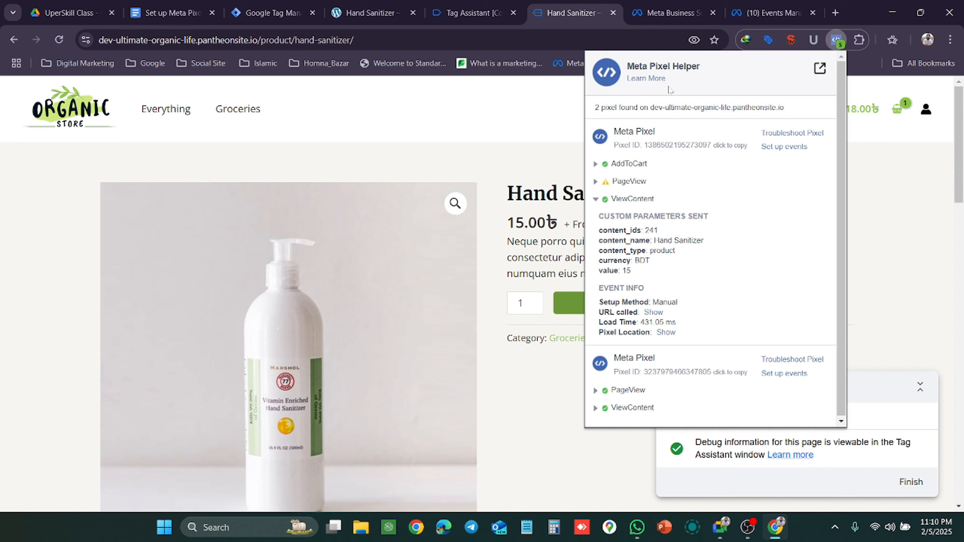
click(768, 39)
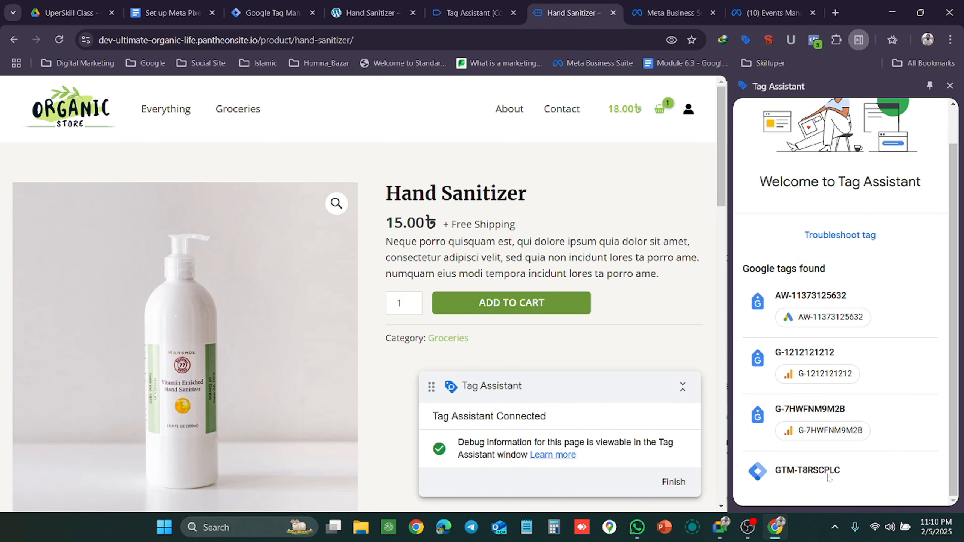
Look over the Google tags found on the Hand Sanitizer page and close the Tag Assistant side panel.
scroll(837, 380, up, 1)
scroll(847, 384, down, 1)
scroll(950, 330, up, 1)
click(950, 86)
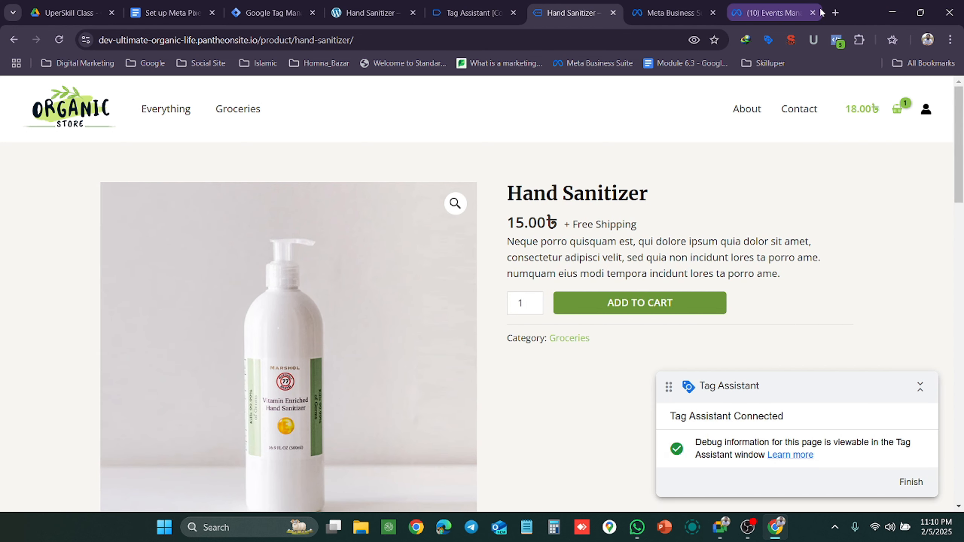
Go through Chrome's extensions page to the Chrome Web Store, search for "meta pixel", and open the Meta Pixel Helper listing.
click(835, 12)
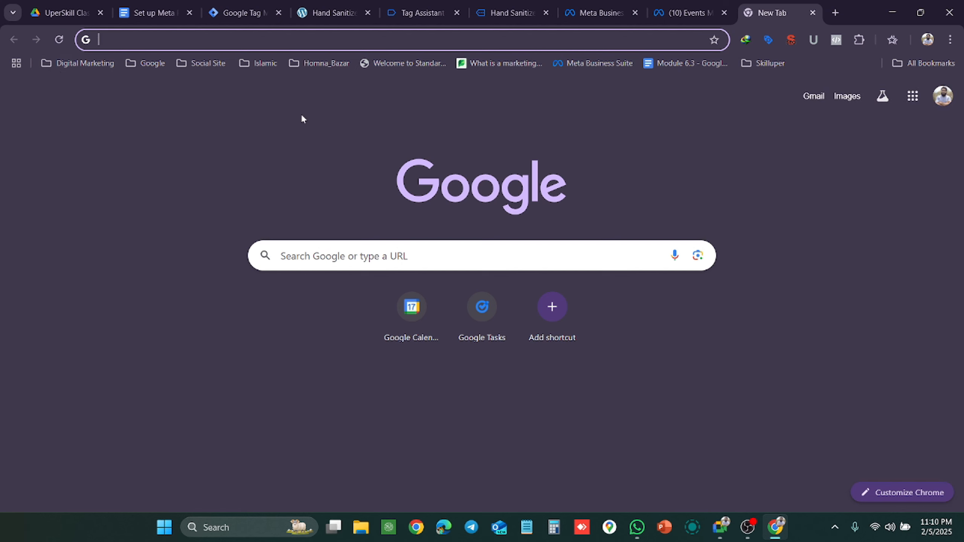
click(947, 42)
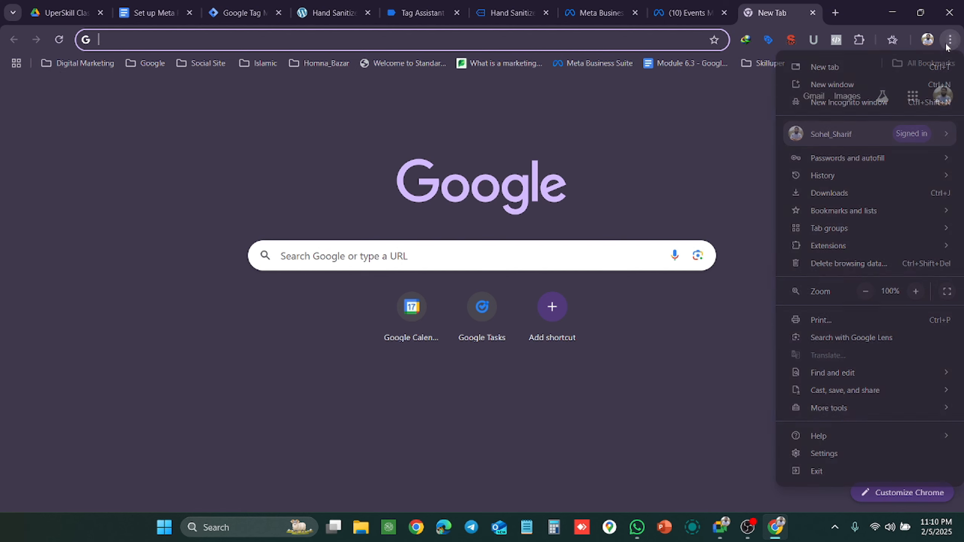
click(862, 40)
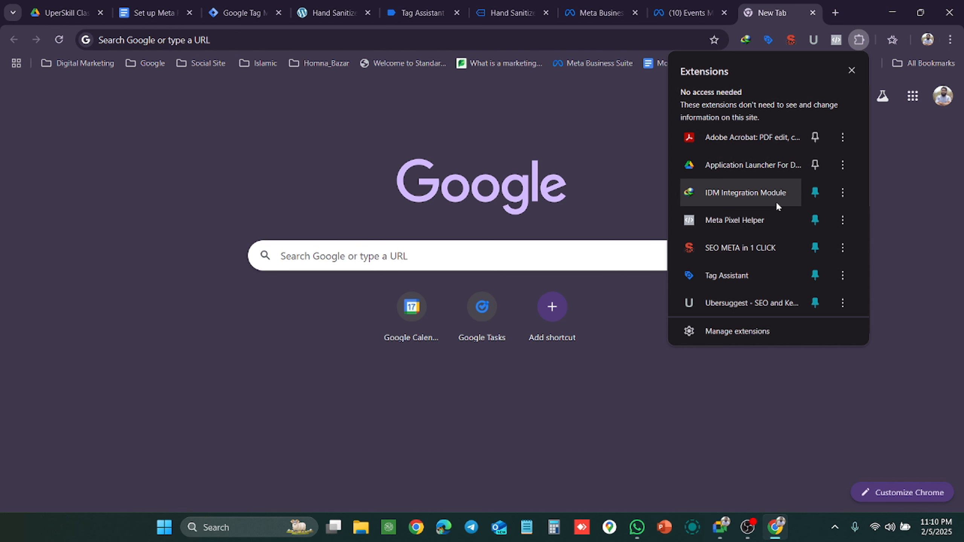
click(735, 332)
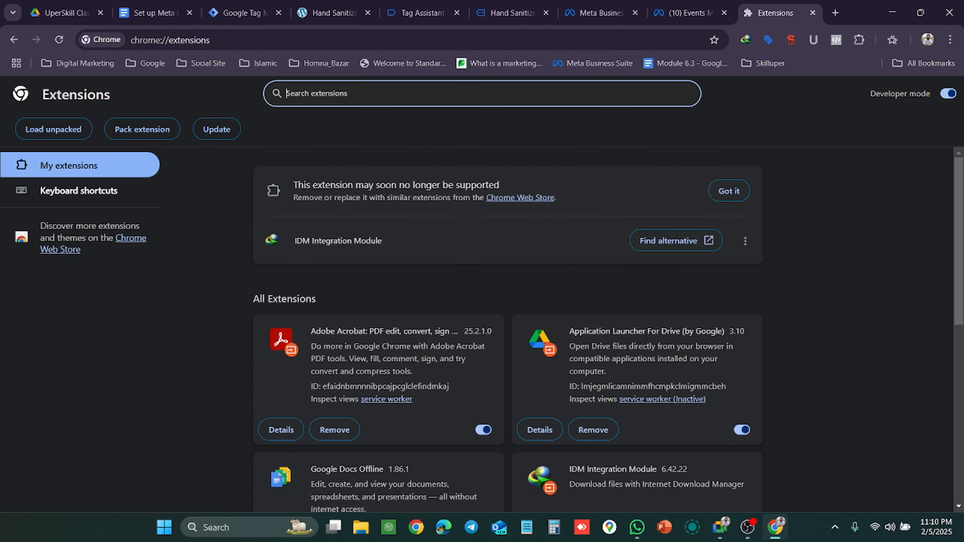
click(128, 238)
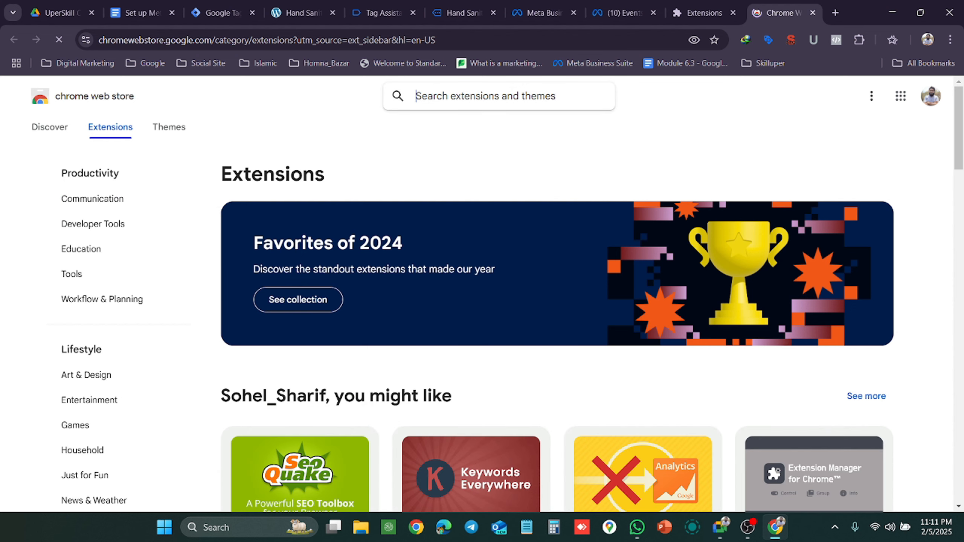
text(meta pixel)
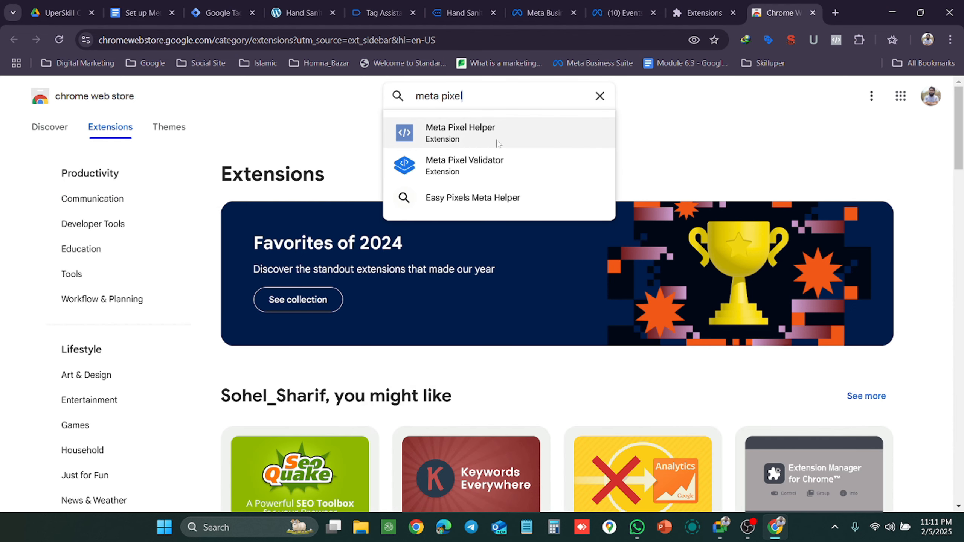
click(495, 143)
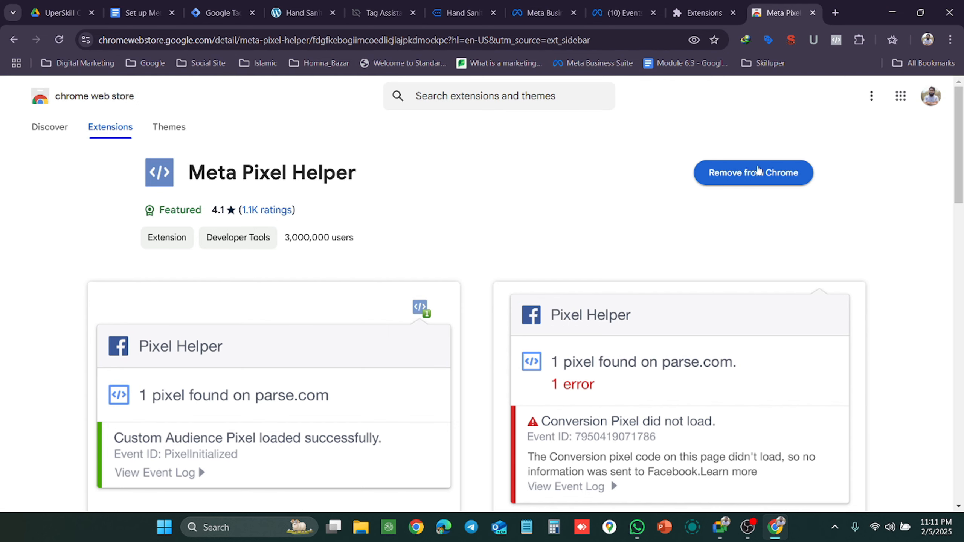
Check the Events Manager page with Meta Pixel Helper, and examine the first pixel's ViewContent parameters on the Hand Sanitizer page.
click(622, 13)
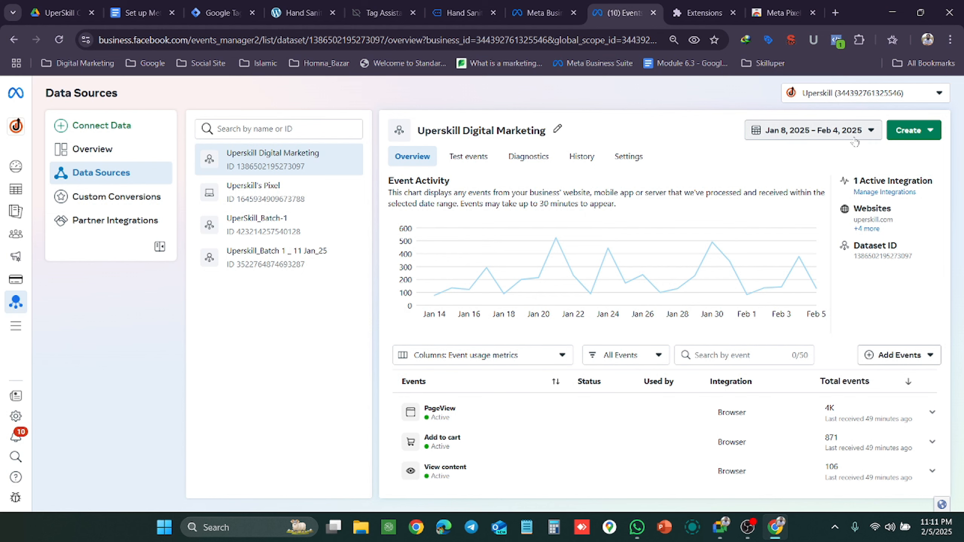
click(837, 40)
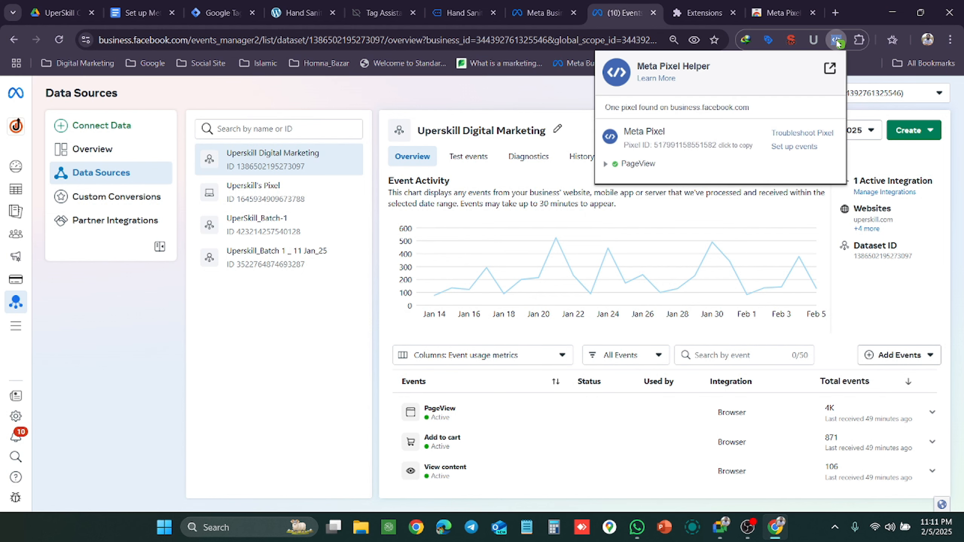
click(546, 5)
click(447, 4)
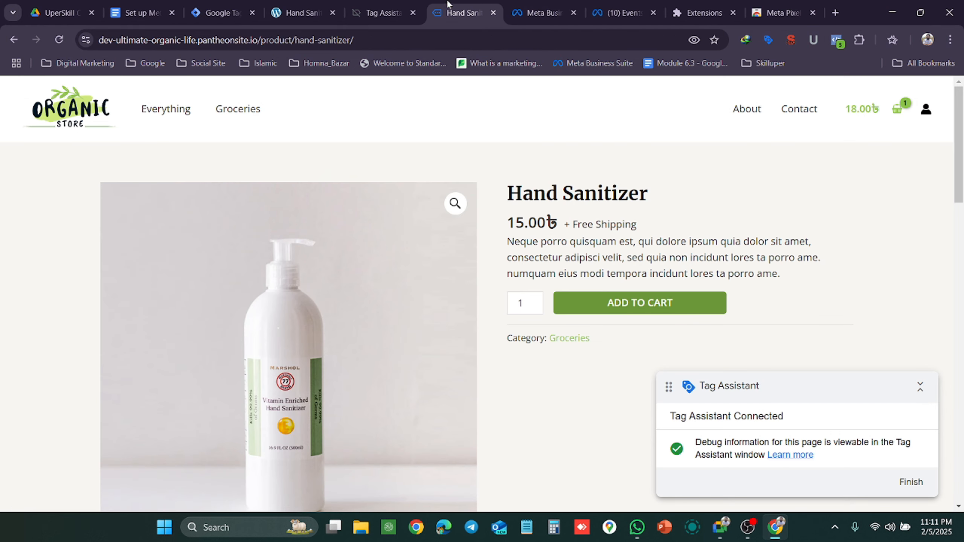
click(837, 41)
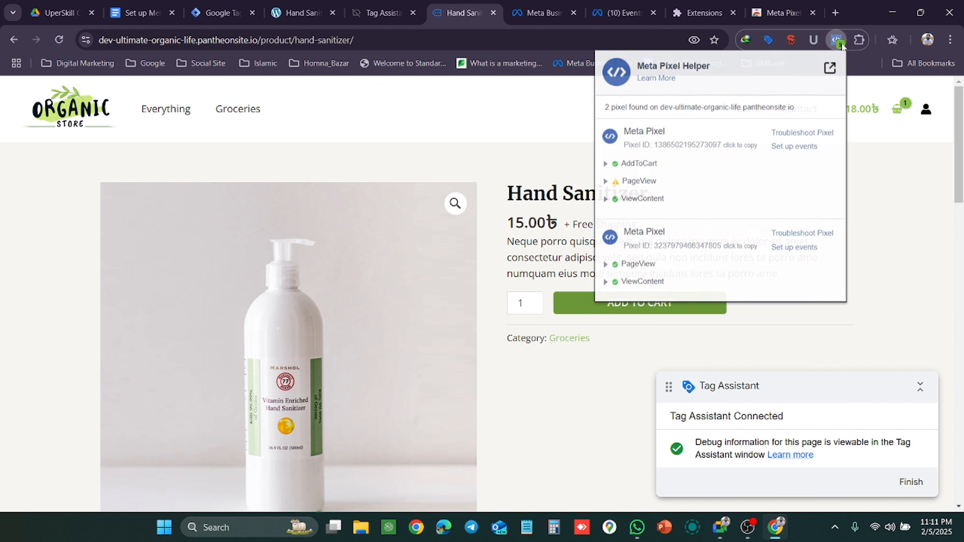
click(606, 200)
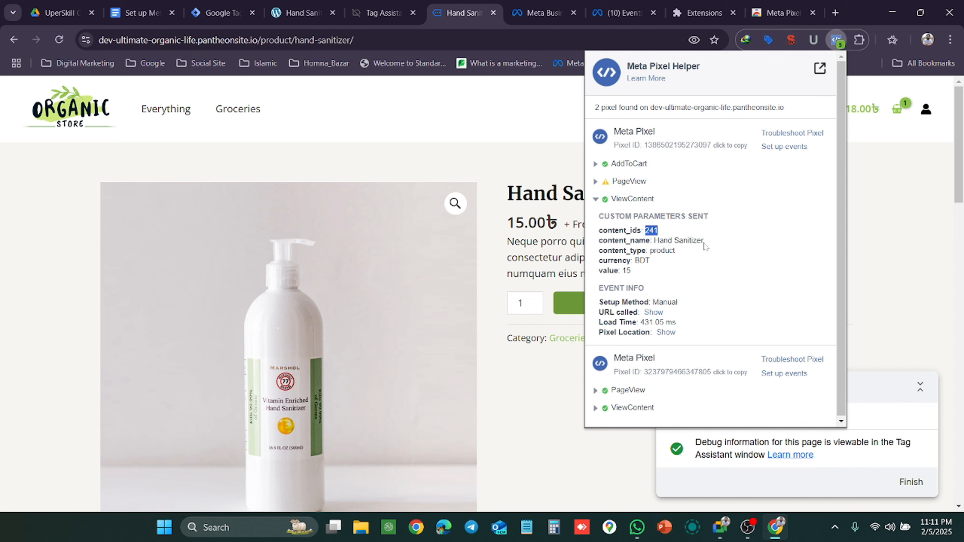
drag(703, 240, 649, 251)
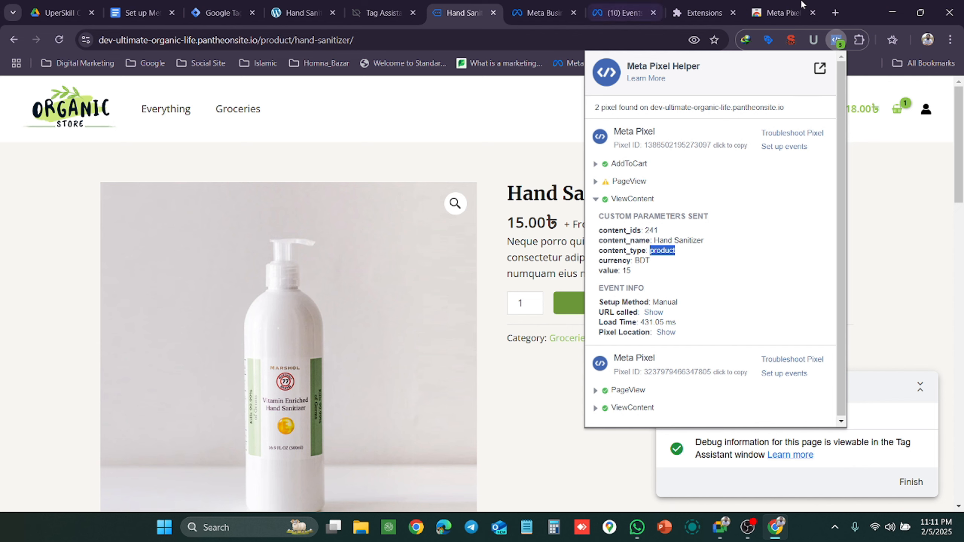
Reload the Uperskill Digital Marketing dataset overview and examine the PageView event's activity, advanced matching and parameters.
click(622, 12)
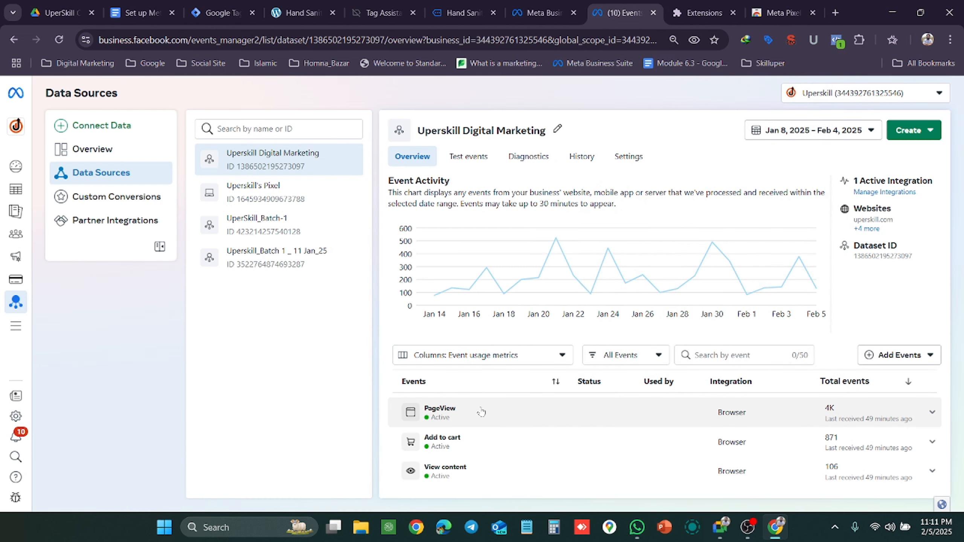
click(59, 40)
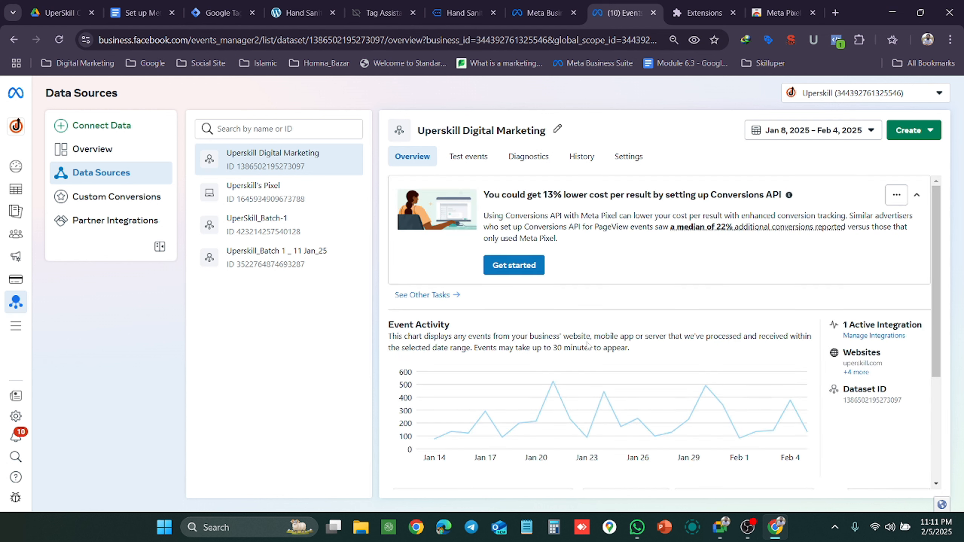
scroll(639, 308, down, 5)
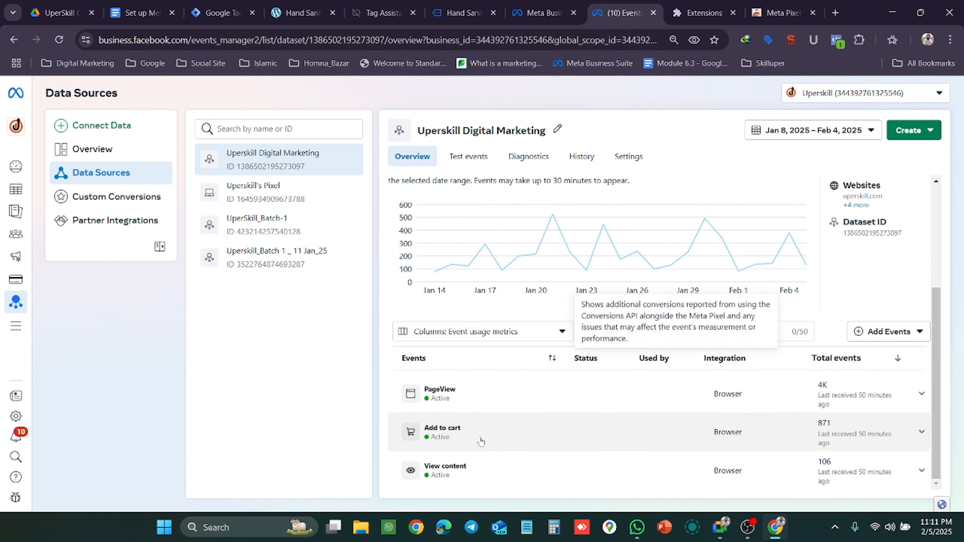
click(485, 405)
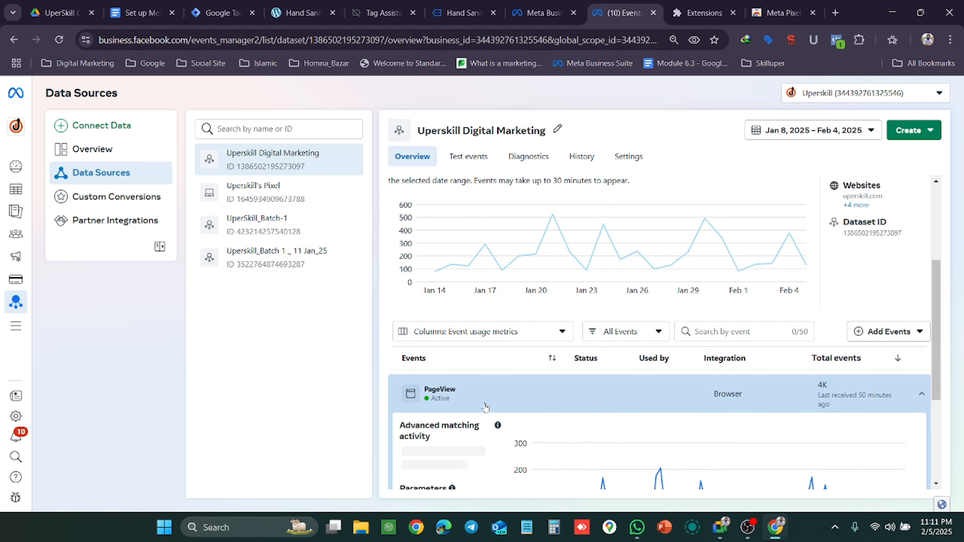
scroll(485, 379, down, 5)
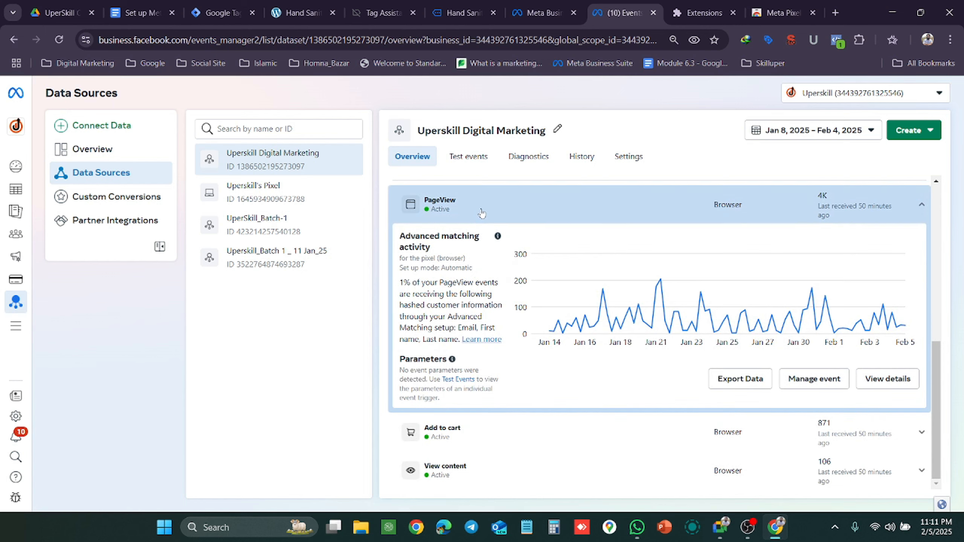
click(483, 213)
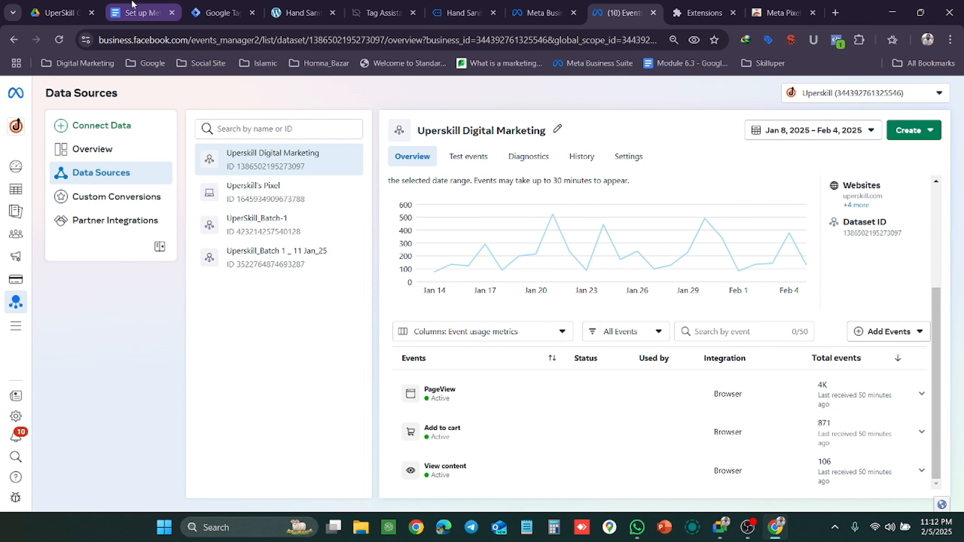
Recheck both open Hand Sanitizer pages with Meta Pixel Helper, and glance at the Events Manager overview and Tag Assistant's fired tags.
click(142, 13)
click(621, 5)
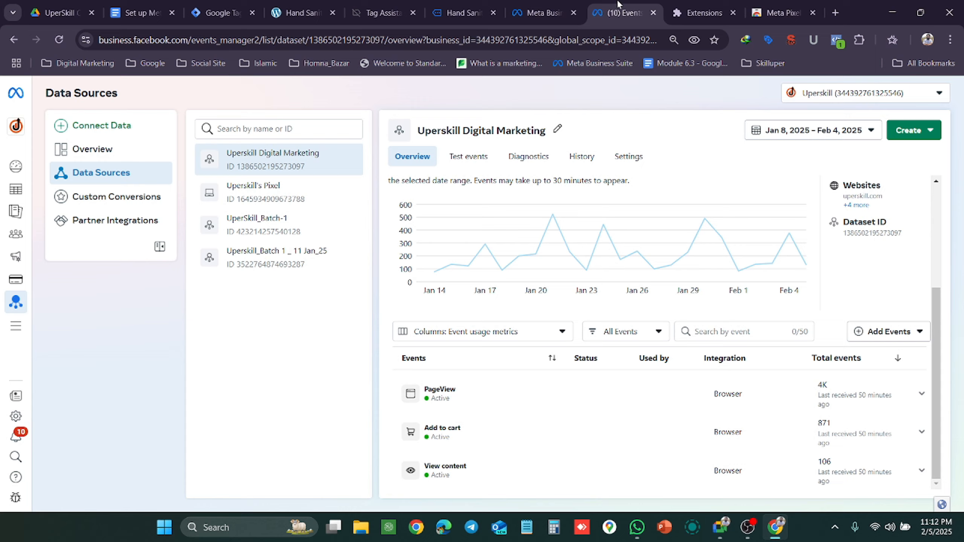
click(543, 5)
click(457, 5)
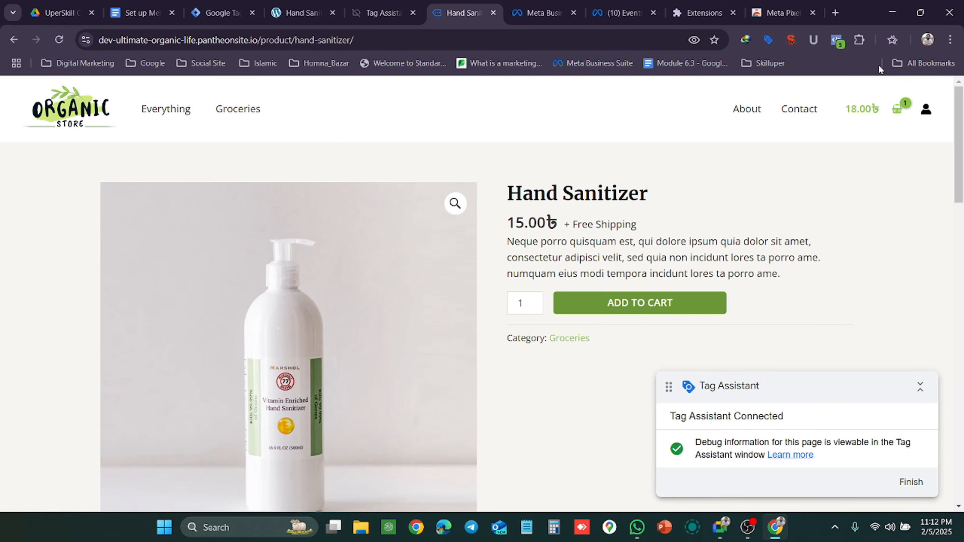
click(835, 42)
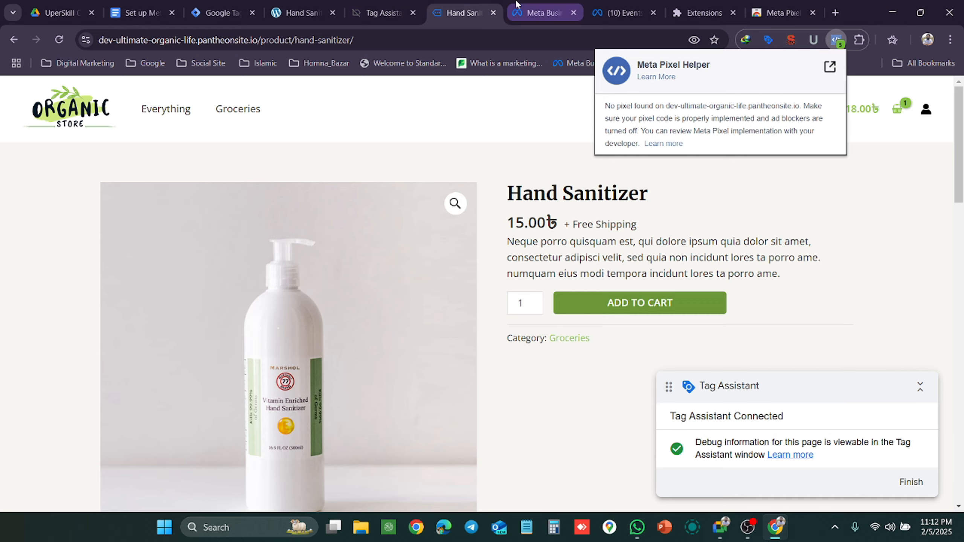
click(542, 12)
click(623, 11)
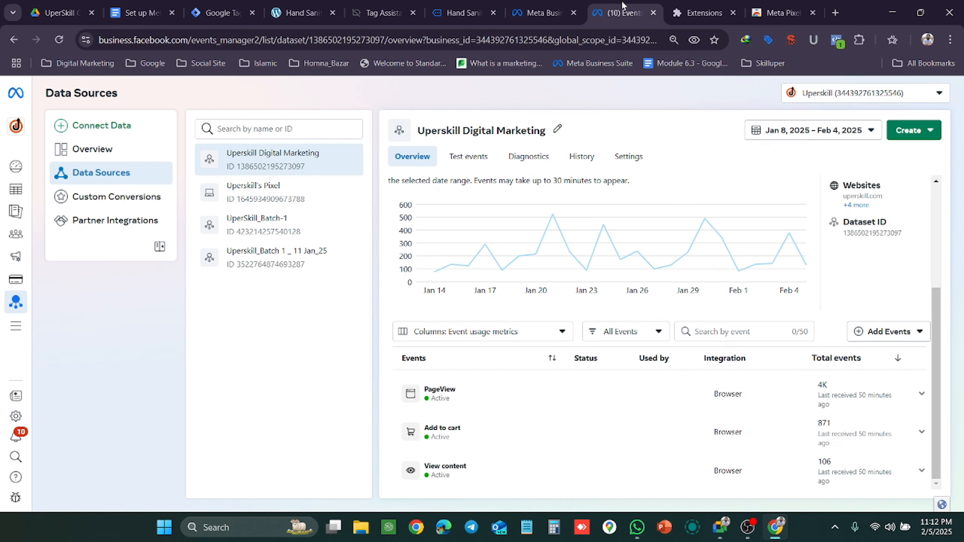
click(385, 13)
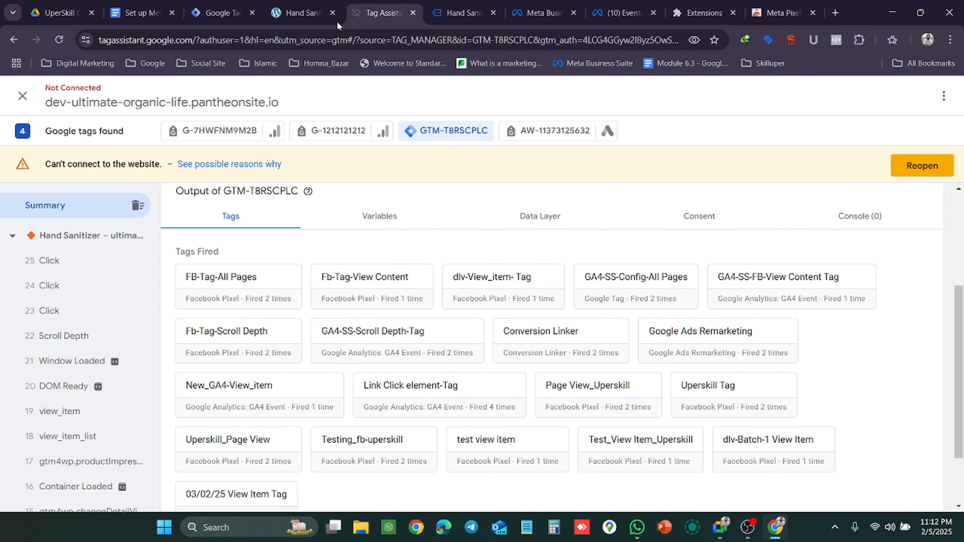
click(326, 14)
click(835, 39)
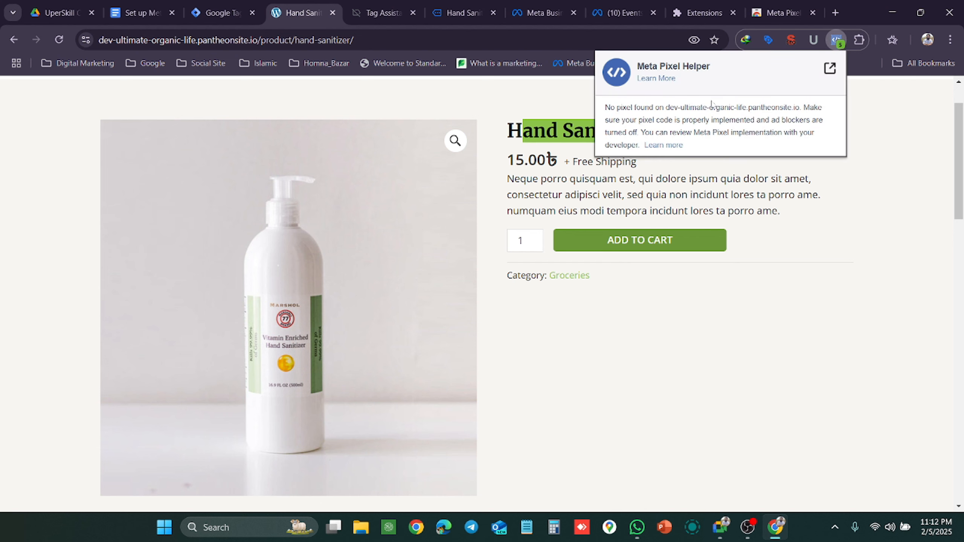
Switch to the Set up Meta Pixel for Standard Event document and find the assignment at the end of Data Layer Variable.
click(222, 12)
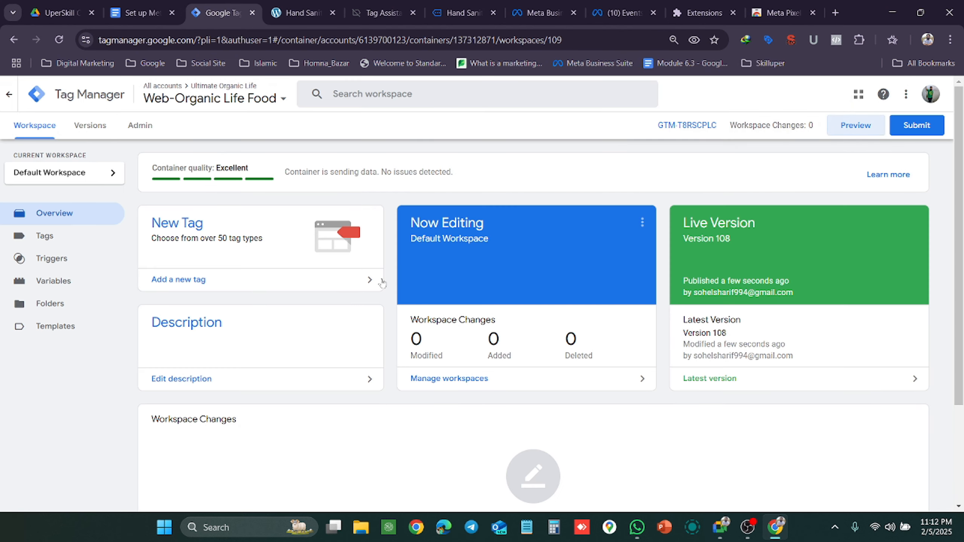
click(141, 13)
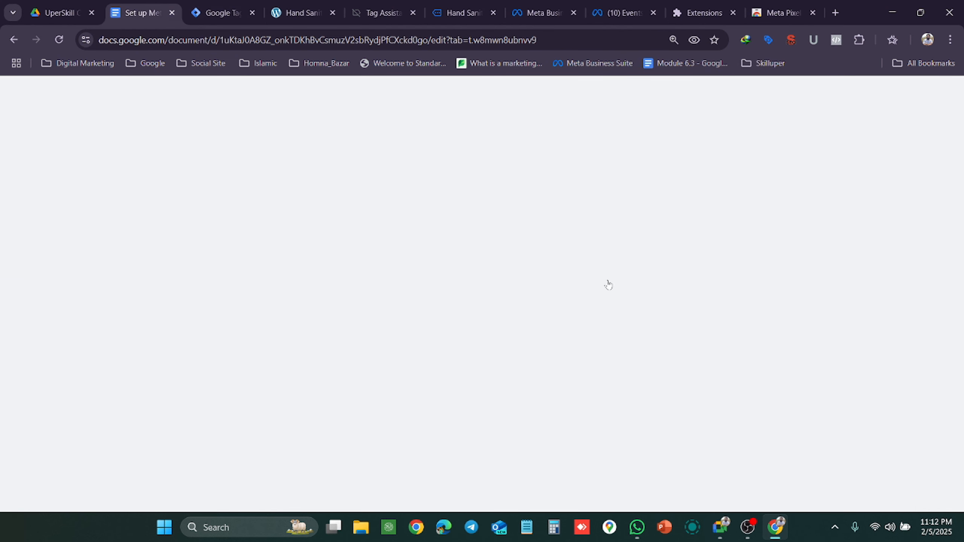
scroll(490, 338, down, 20)
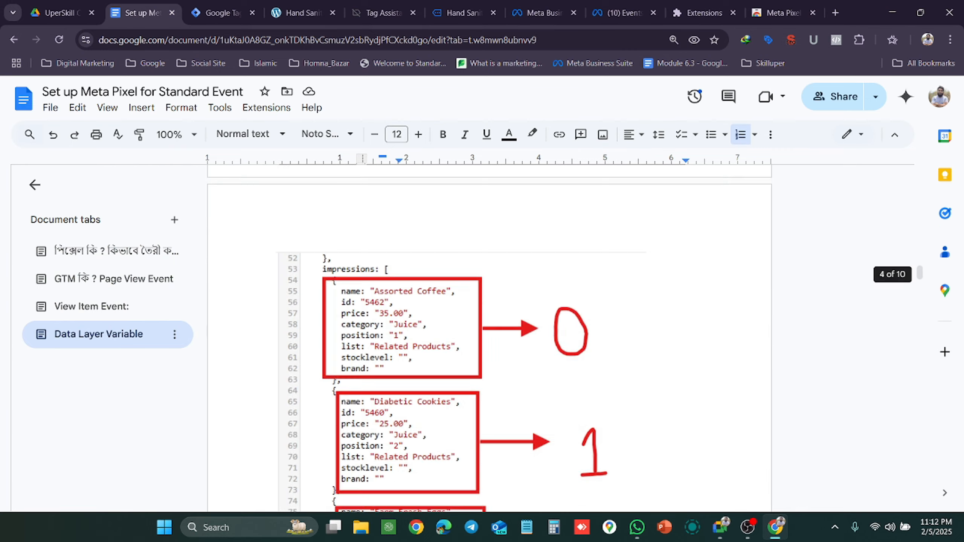
scroll(489, 337, down, 20)
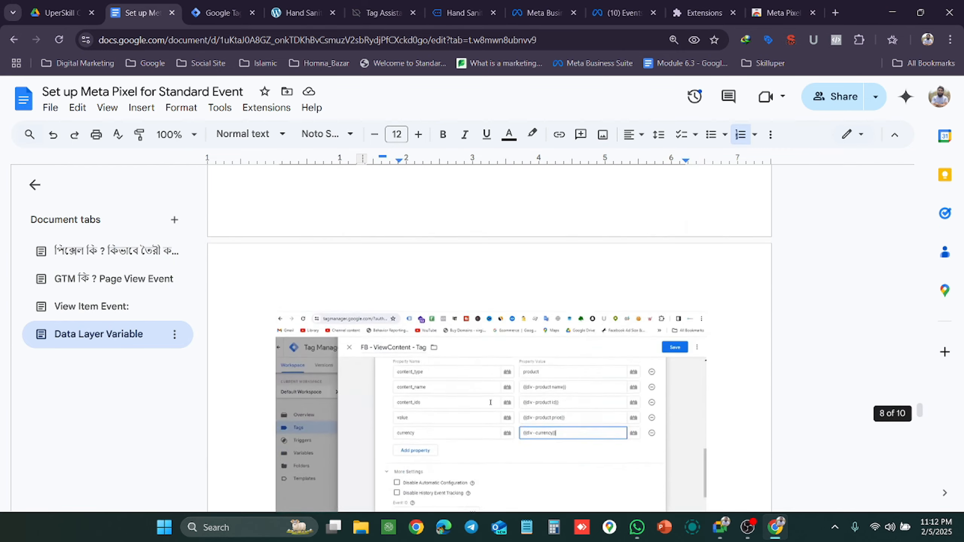
scroll(597, 306, down, 15)
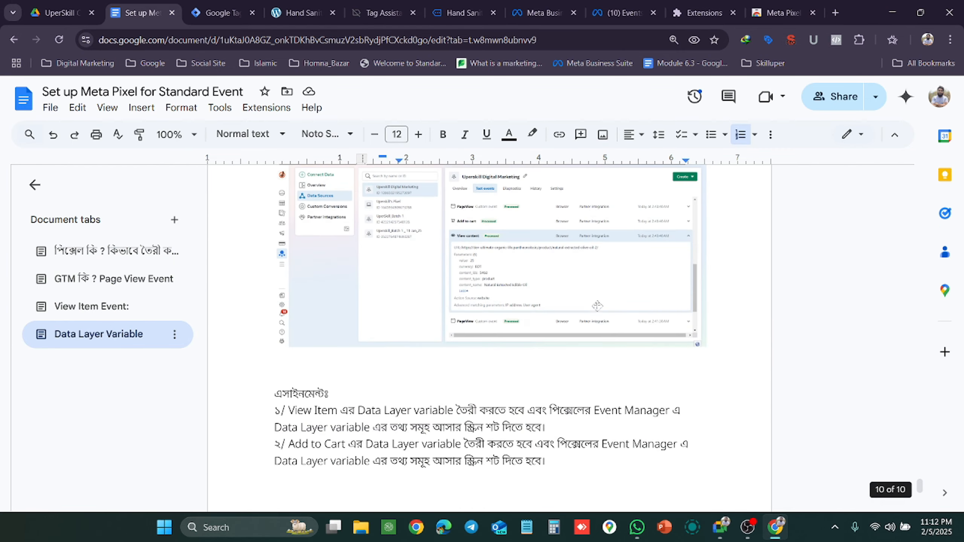
scroll(590, 301, up, 3)
scroll(588, 300, down, 3)
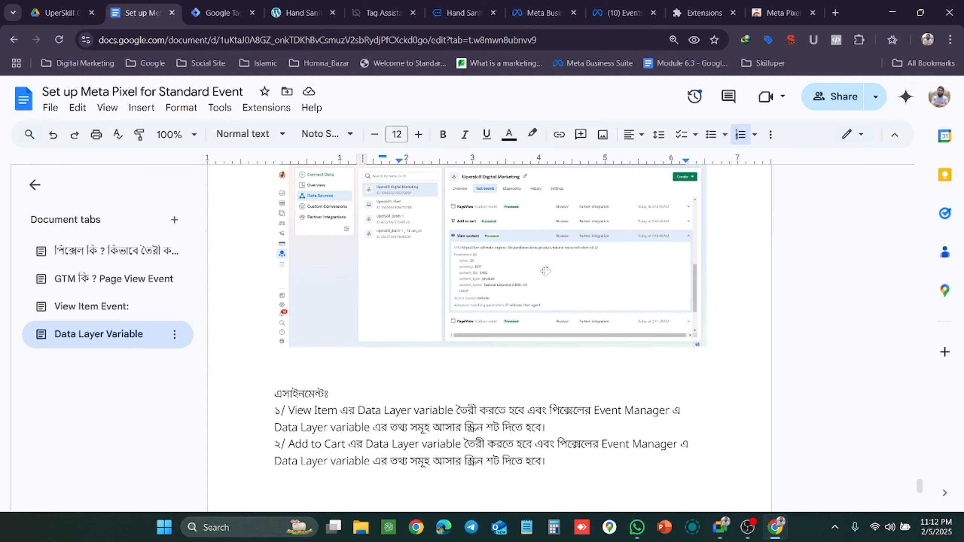
Enlarge the document's test events screenshot above the assignment and read its View content parameters.
click(534, 273)
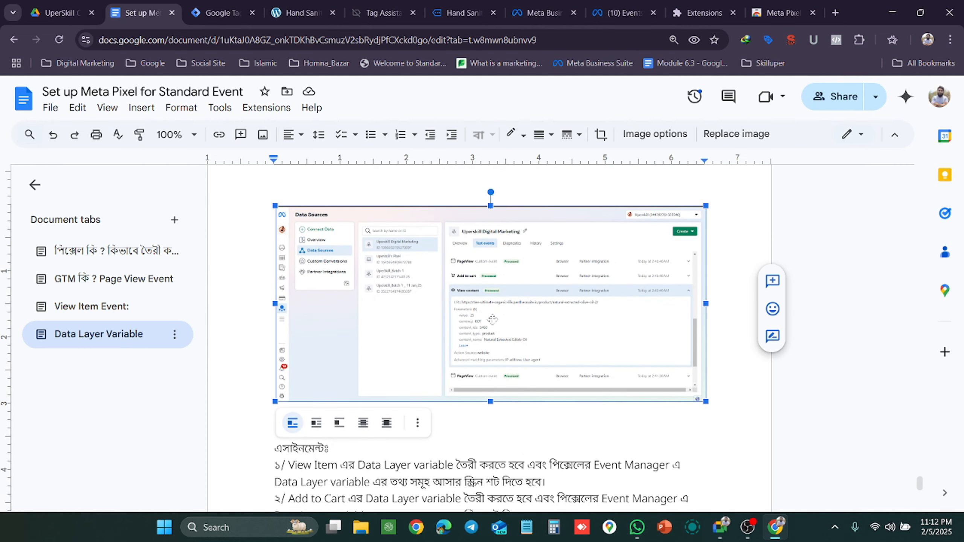
key(ctrl+plus)
key(ctrl+plus)
key(ctrl+plus)
key(ctrl+plus)
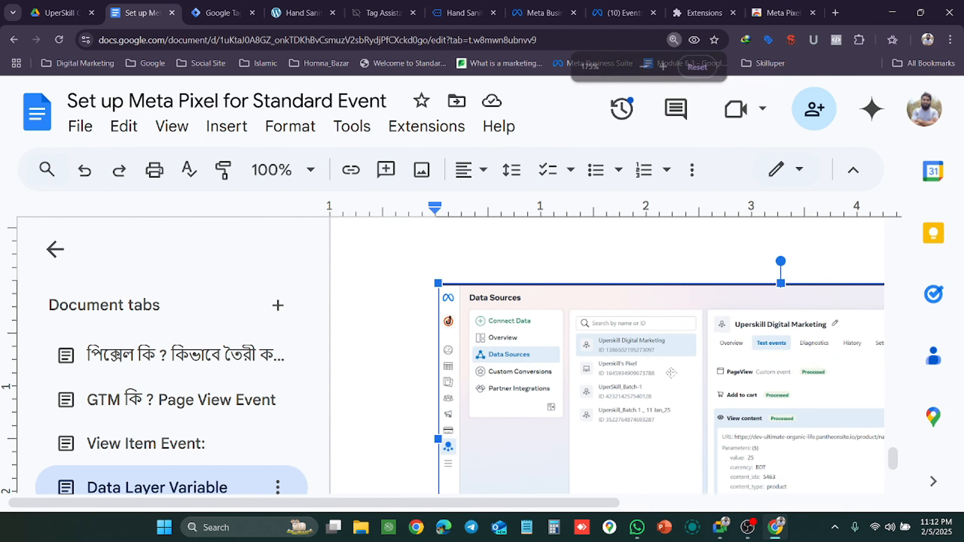
scroll(671, 373, down, 3)
scroll(663, 497, right, 2)
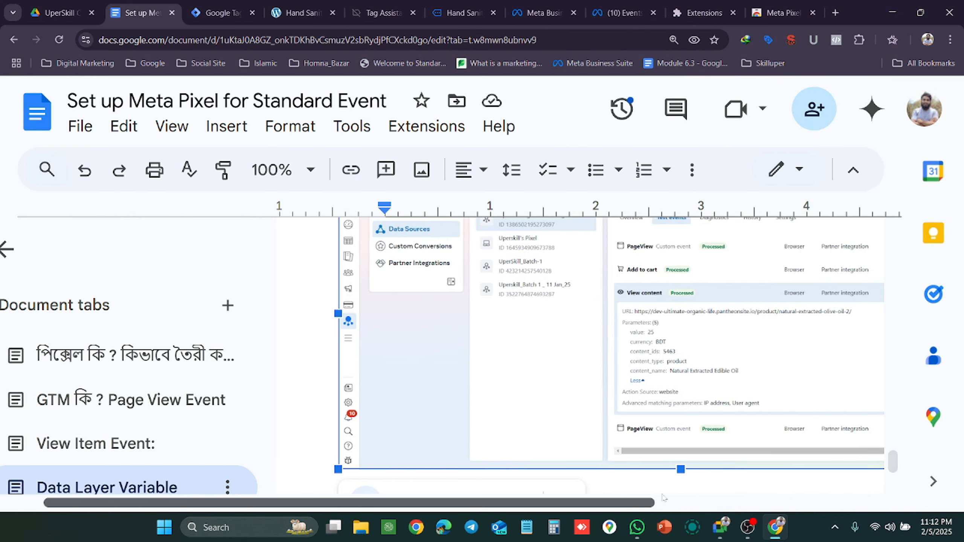
Examine the value, currency and content parameters in the document's test events screenshot at 200% page zoom, and restore the zoom to 110%.
scroll(663, 497, right, 5)
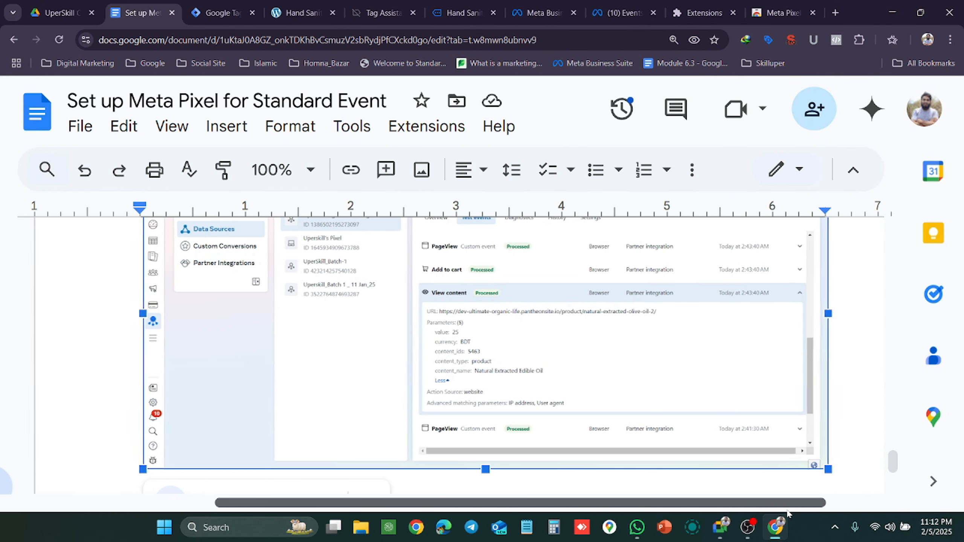
key(ctrl+plus)
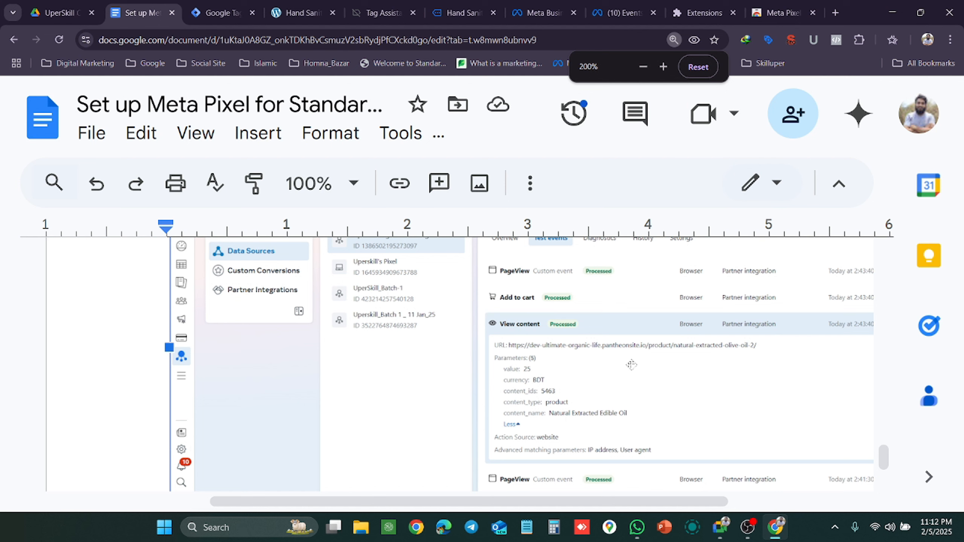
scroll(631, 364, down, 2)
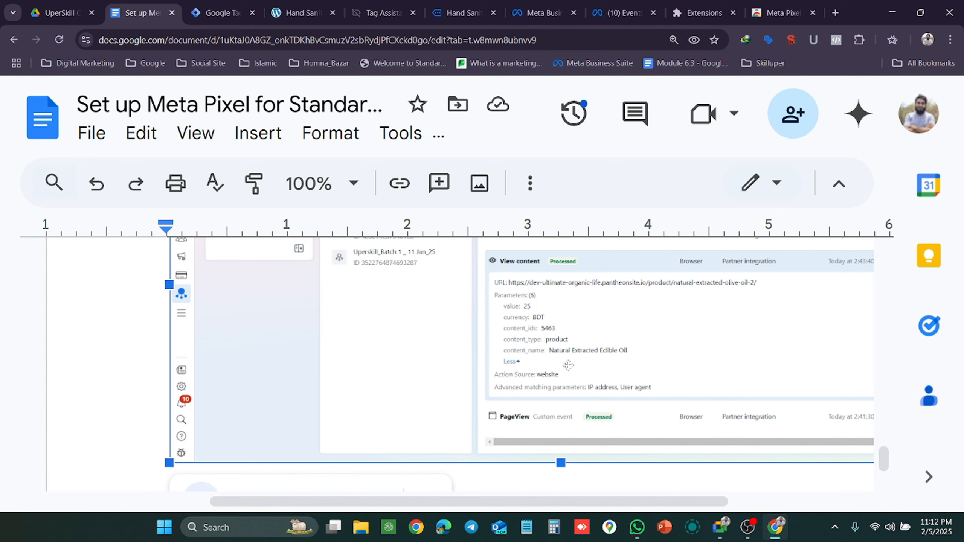
key(ctrl+minus)
key(ctrl+minus)
key(ctrl+minus)
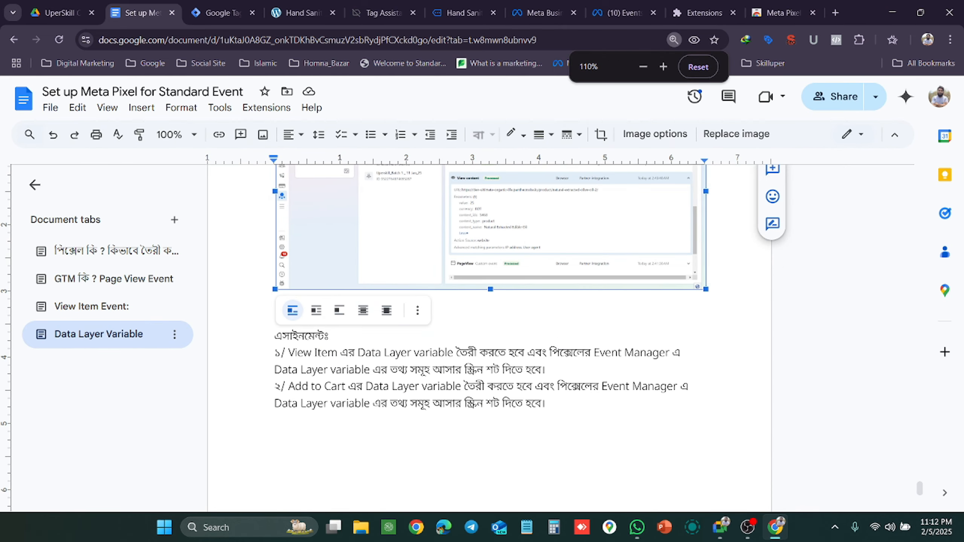
Review the Data Layer Variable document from the ViewContent table through the variable list and the explanation of JavaScript arrays.
scroll(490, 338, up, 10)
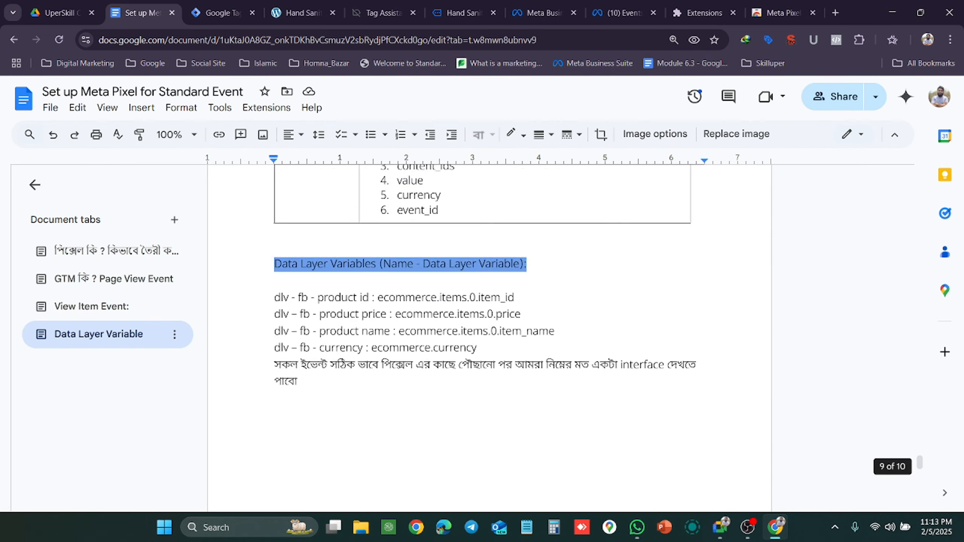
scroll(520, 306, up, 20)
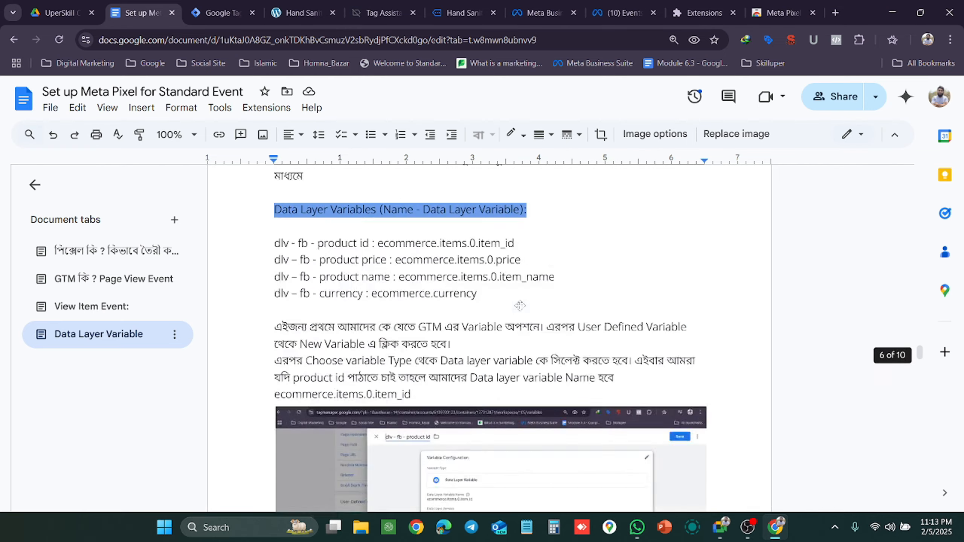
scroll(520, 306, up, 20)
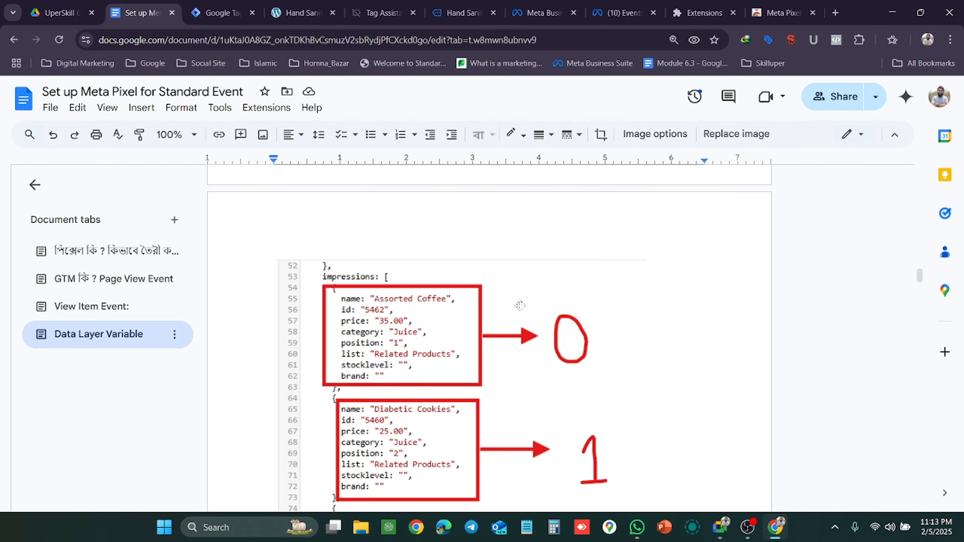
scroll(520, 306, up, 20)
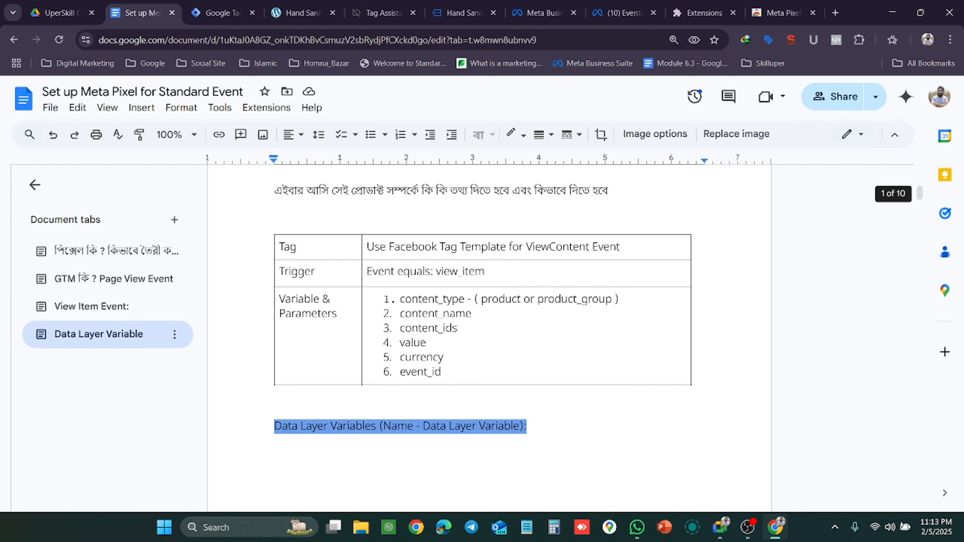
scroll(520, 306, down, 8)
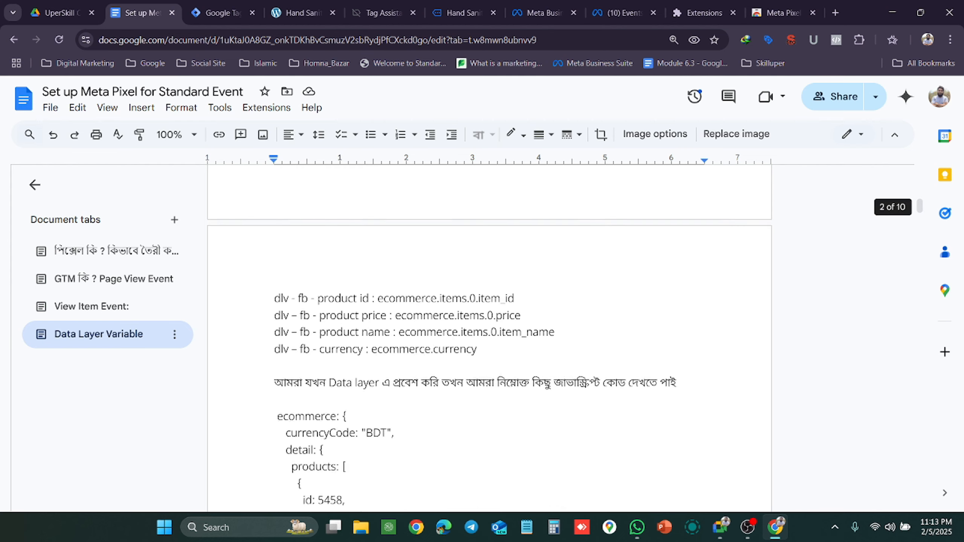
scroll(520, 305, down, 10)
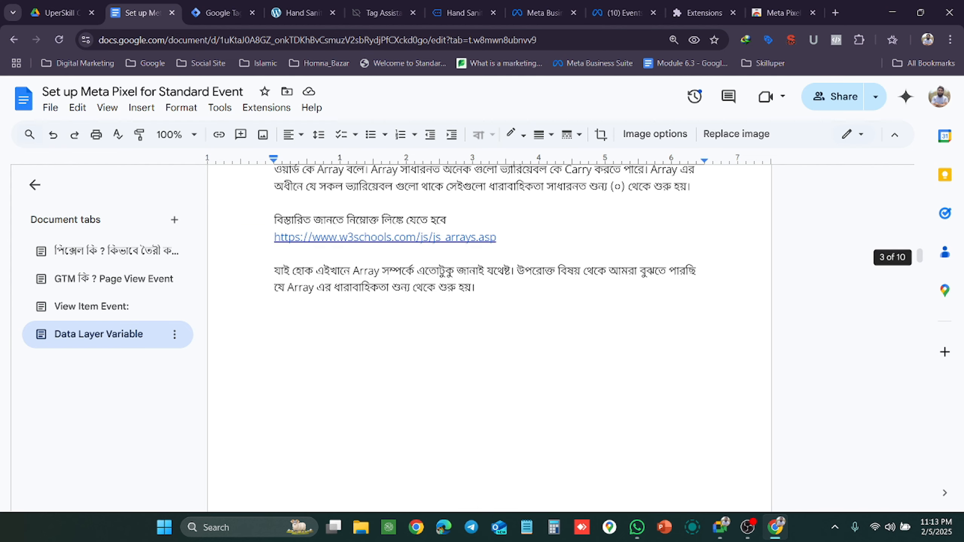
scroll(489, 338, down, 12)
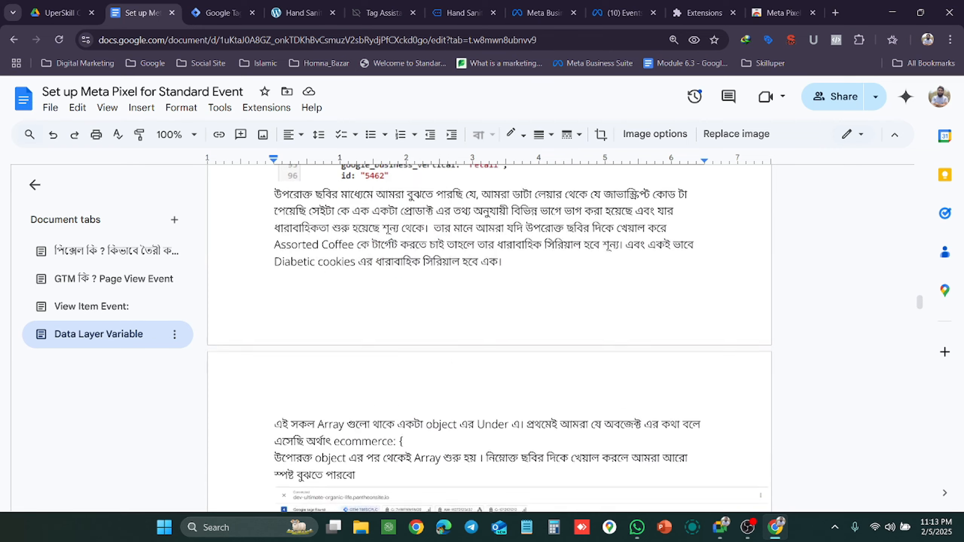
scroll(489, 338, down, 15)
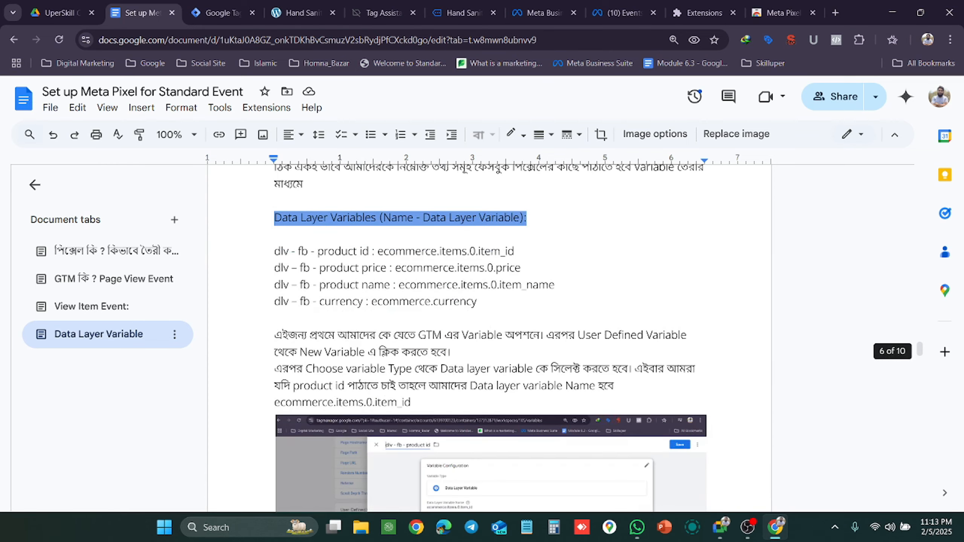
Examine the document's instructions for creating data layer variables, adding the ViewContent properties and setting up the AddToCart tag.
scroll(513, 325, down, 5)
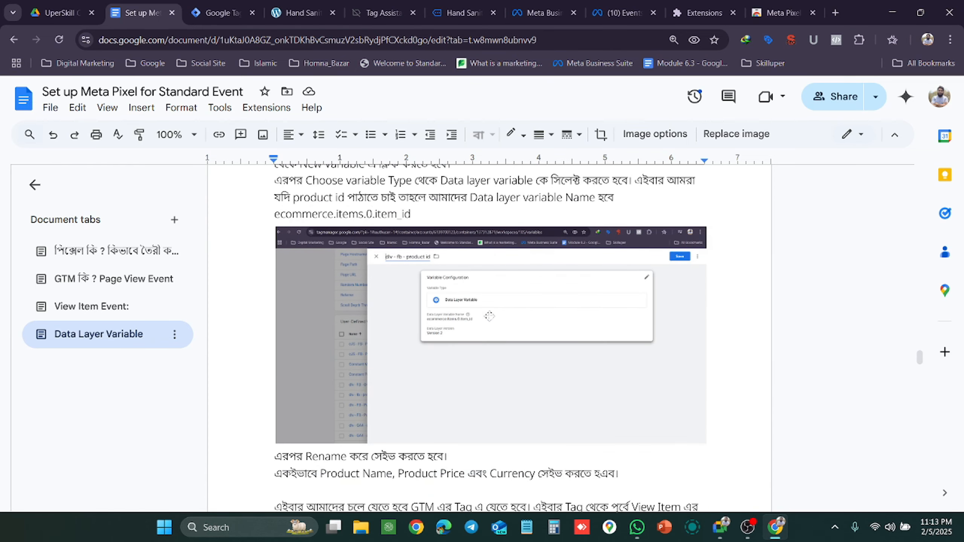
scroll(489, 316, up, 6)
scroll(534, 294, down, 10)
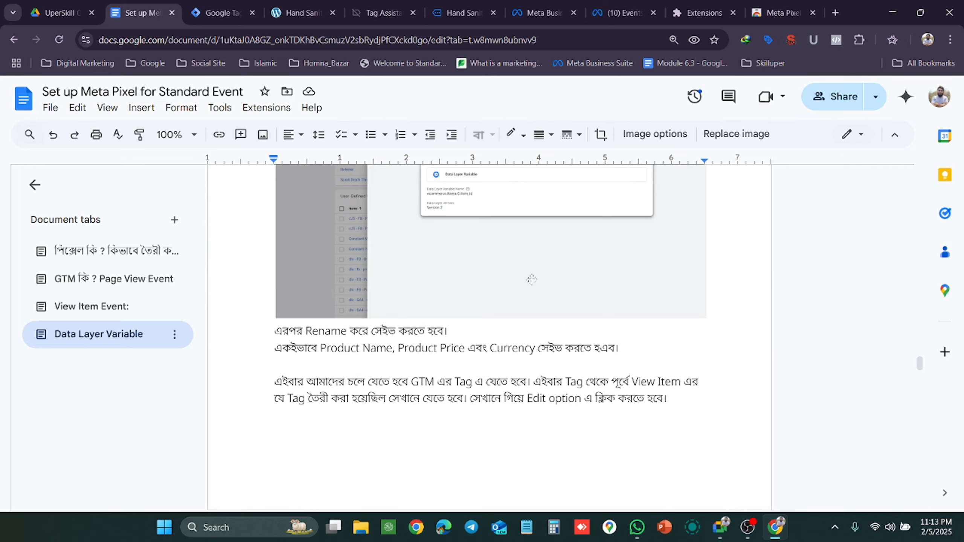
scroll(531, 279, down, 10)
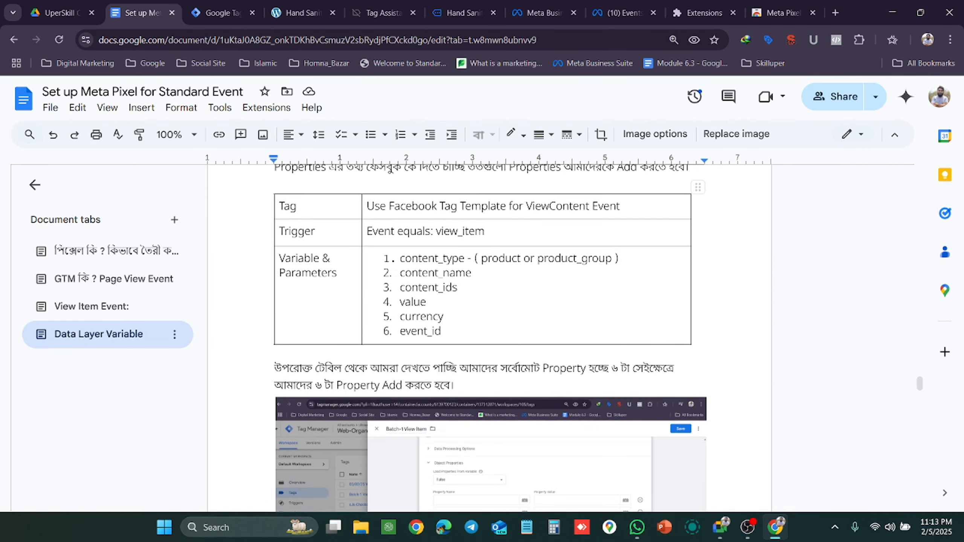
scroll(517, 244, down, 9)
scroll(516, 244, up, 9)
scroll(516, 244, down, 1)
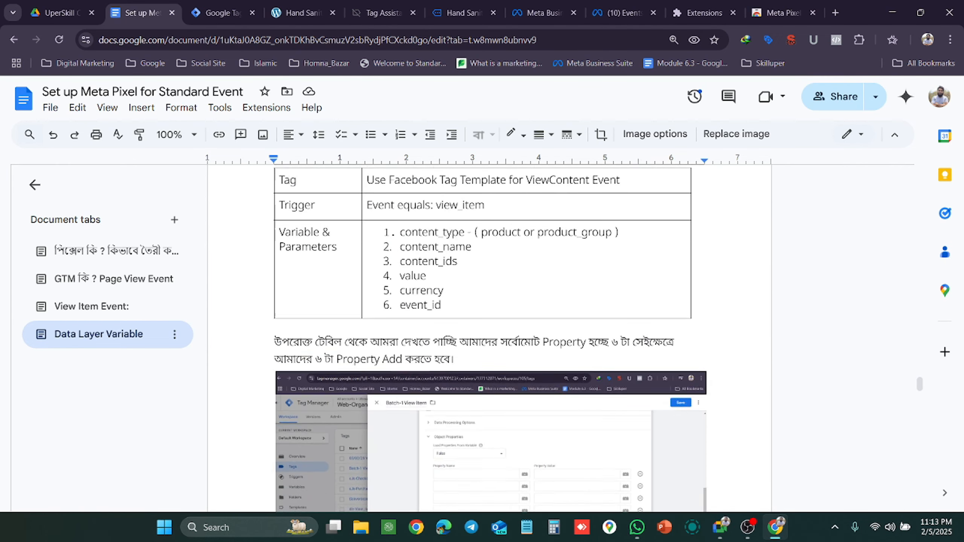
scroll(490, 337, down, 12)
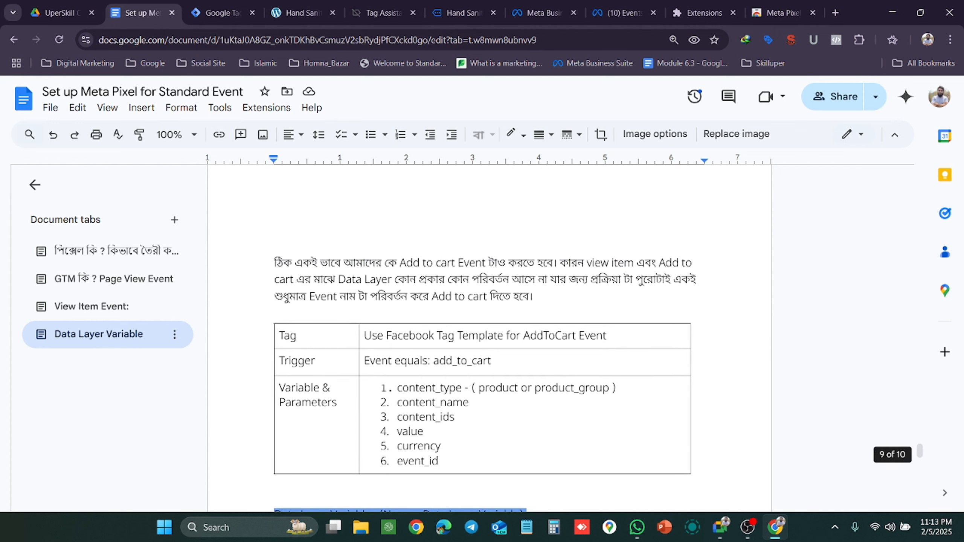
scroll(484, 331, down, 3)
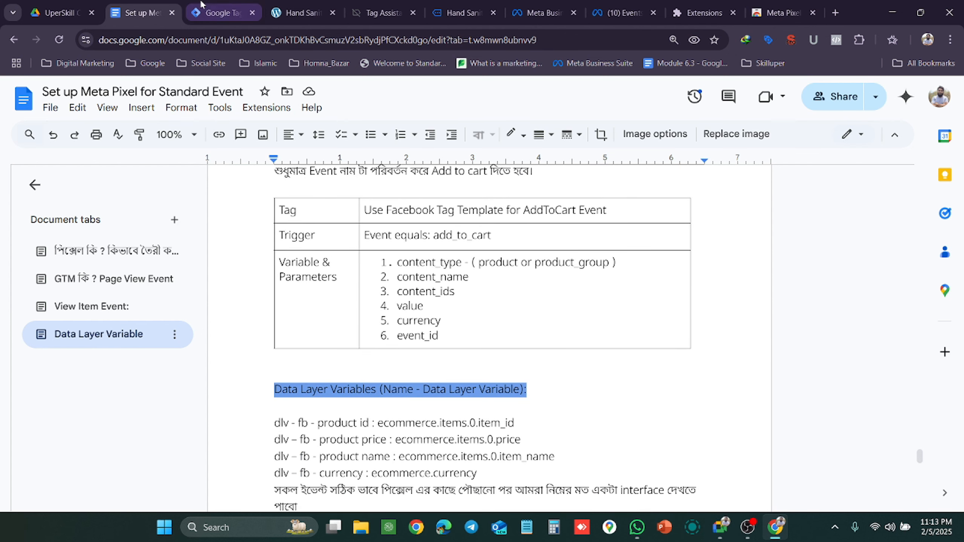
Switch to Tag Assistant and examine the data layer values of the Hand Sanitizer page's view_item event, including its products and impressions.
click(220, 13)
click(294, 5)
click(361, 5)
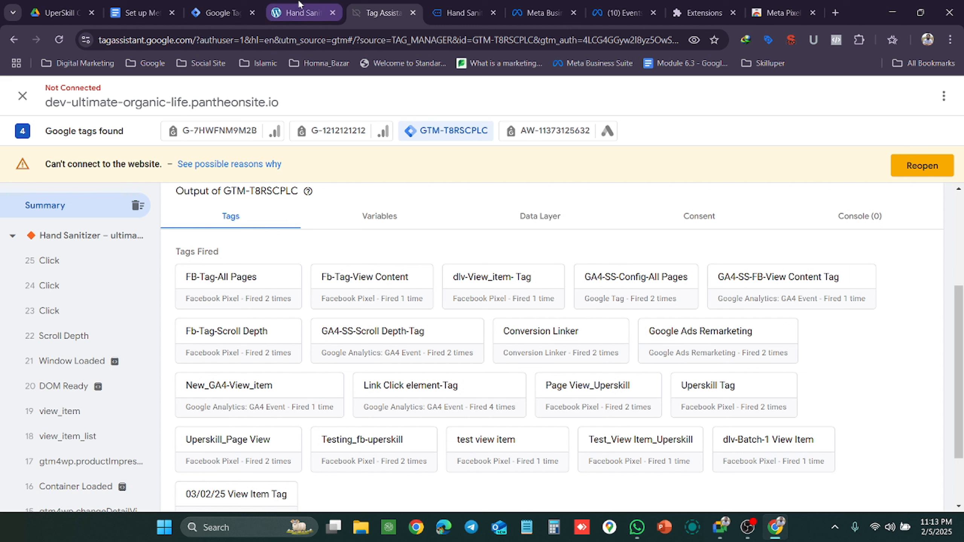
scroll(367, 271, down, 2)
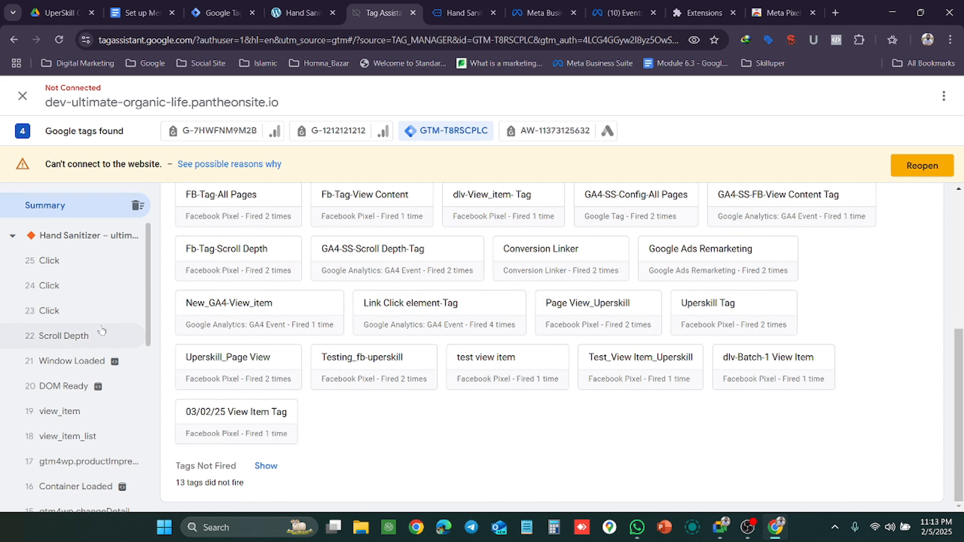
scroll(100, 357, down, 6)
scroll(84, 288, up, 3)
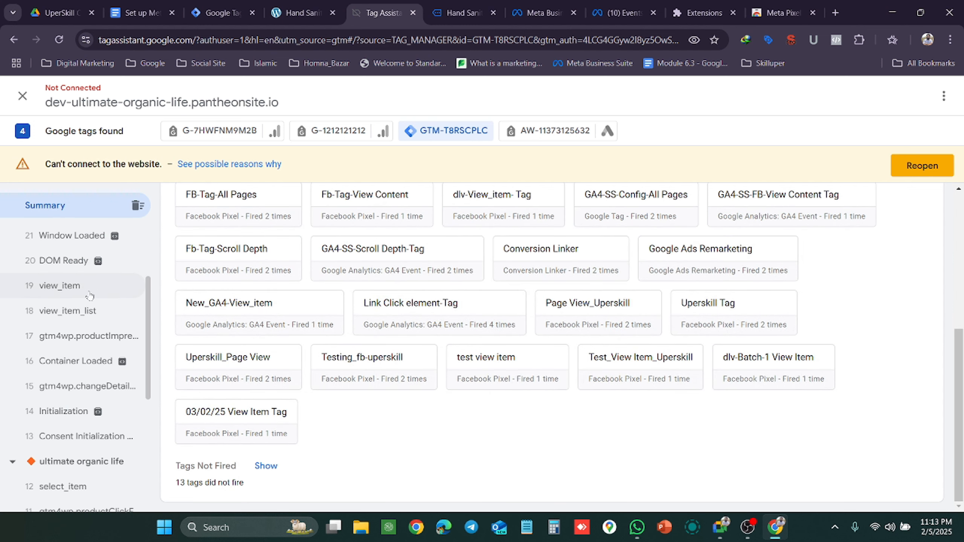
click(84, 292)
click(539, 297)
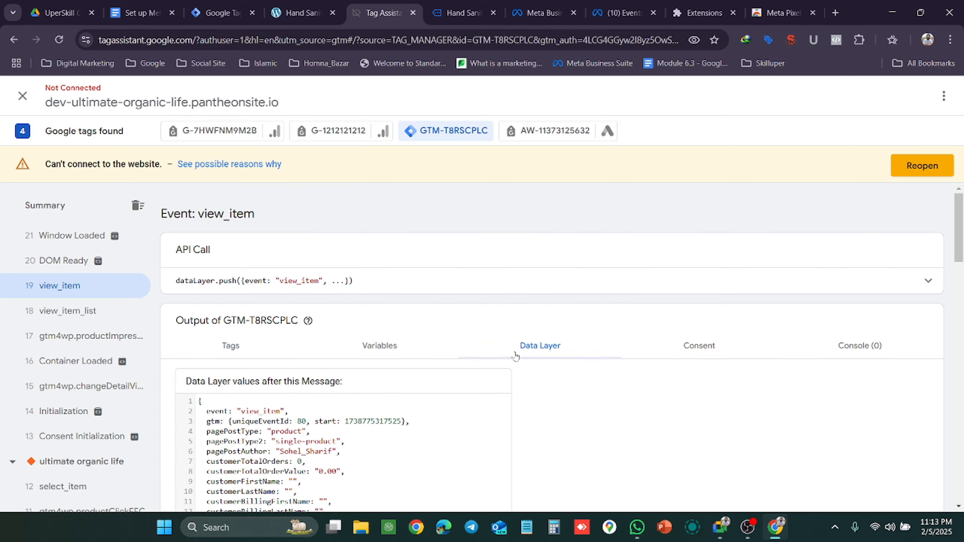
scroll(540, 342, down, 8)
scroll(540, 342, down, 10)
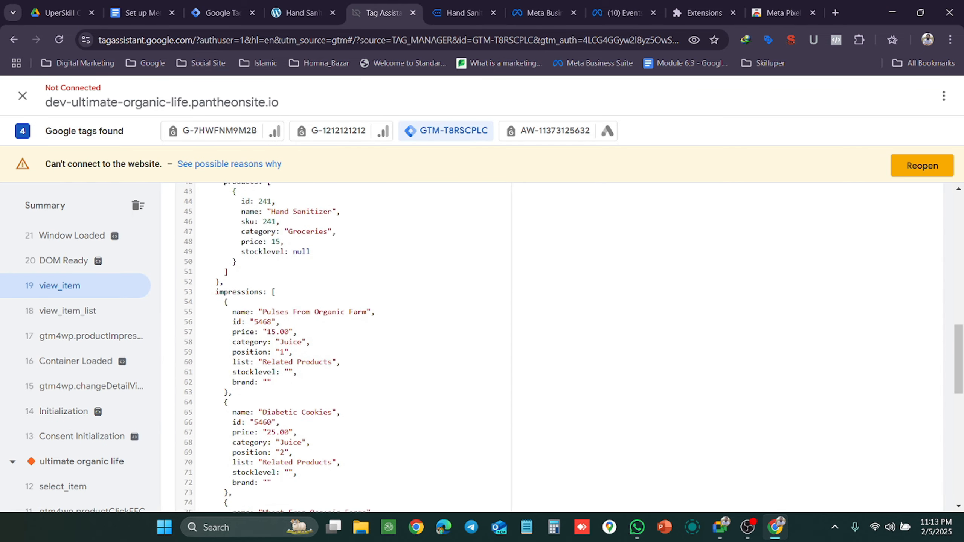
Reopen the store in Tag Assistant's debug mode and add one Assorted Coffee to the cart from its product page.
click(909, 163)
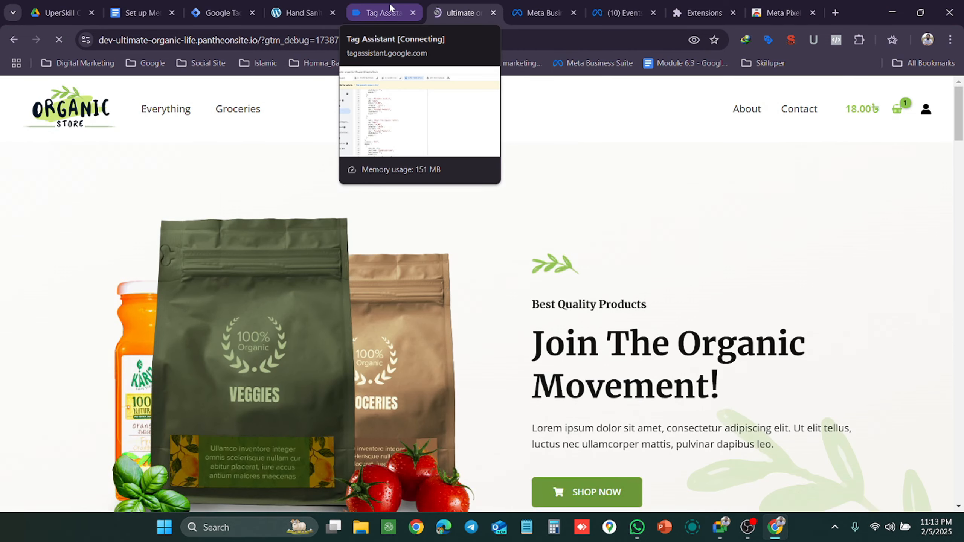
scroll(568, 187, down, 10)
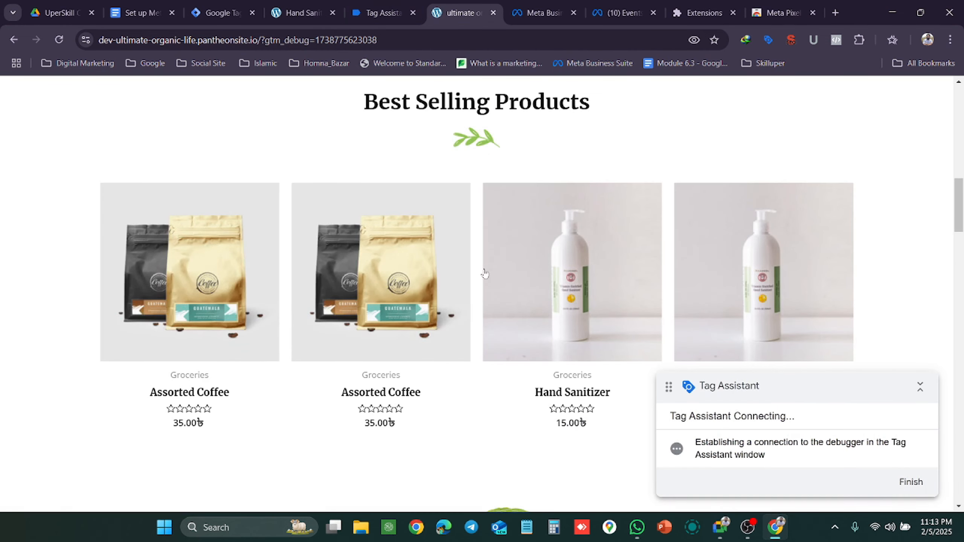
click(373, 307)
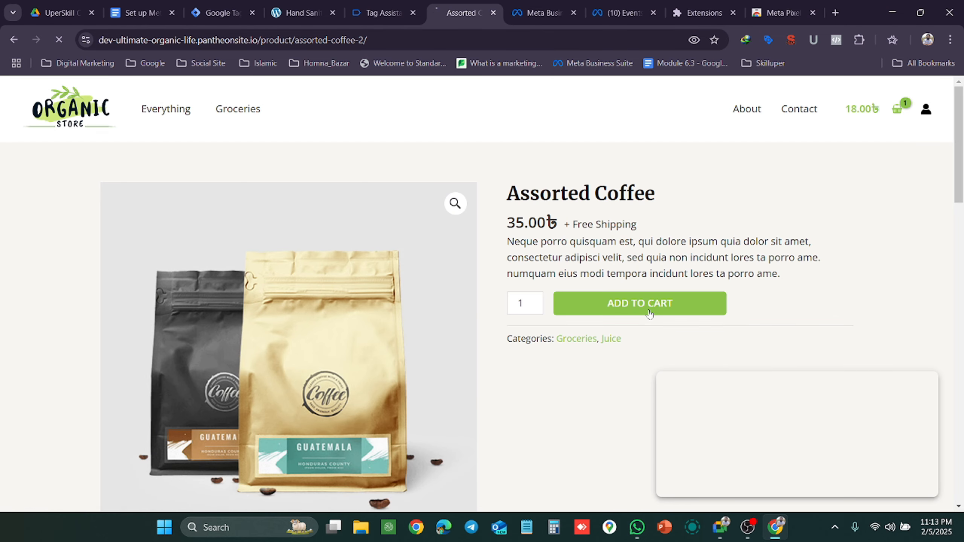
click(649, 311)
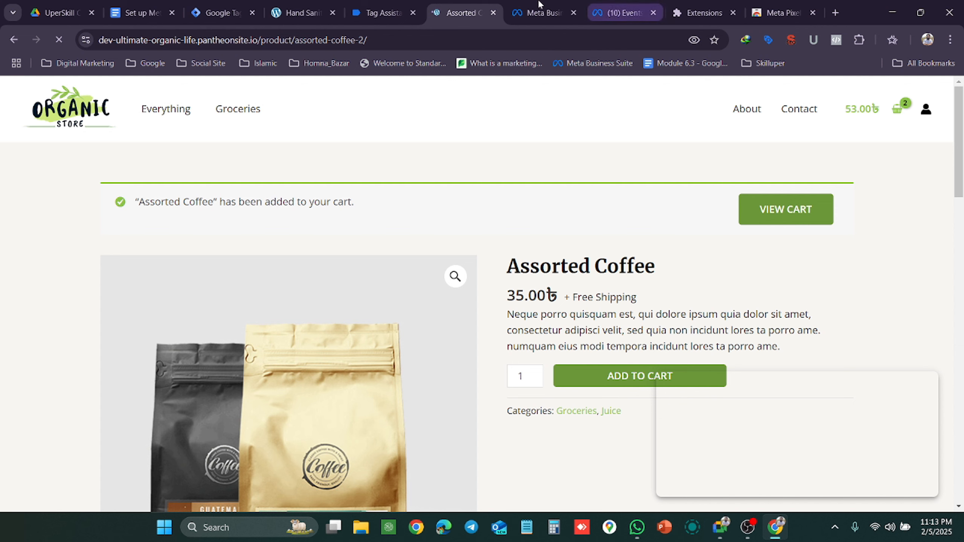
Return to Tag Assistant, check the event list for the Assorted Coffee page, and display the Summary.
click(373, 9)
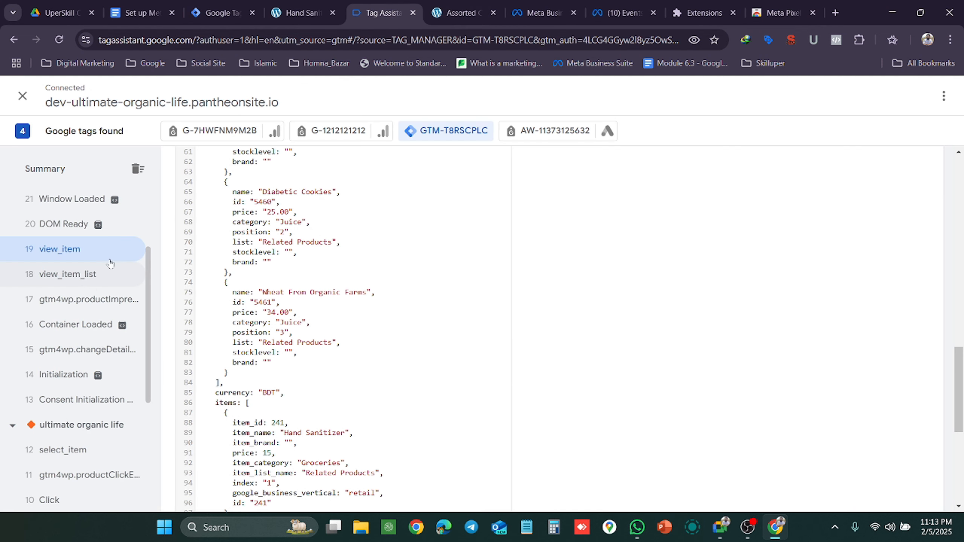
scroll(128, 242, up, 3)
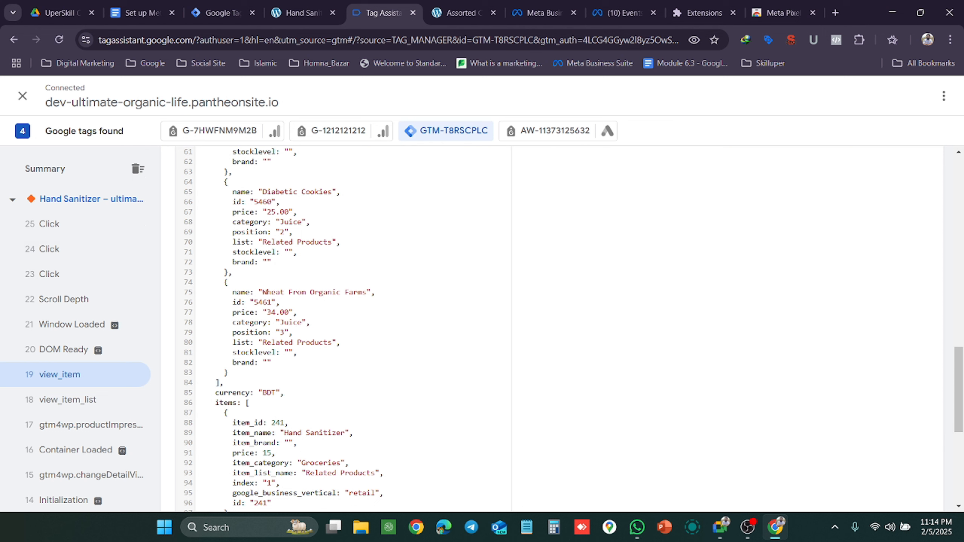
scroll(343, 328, up, 6)
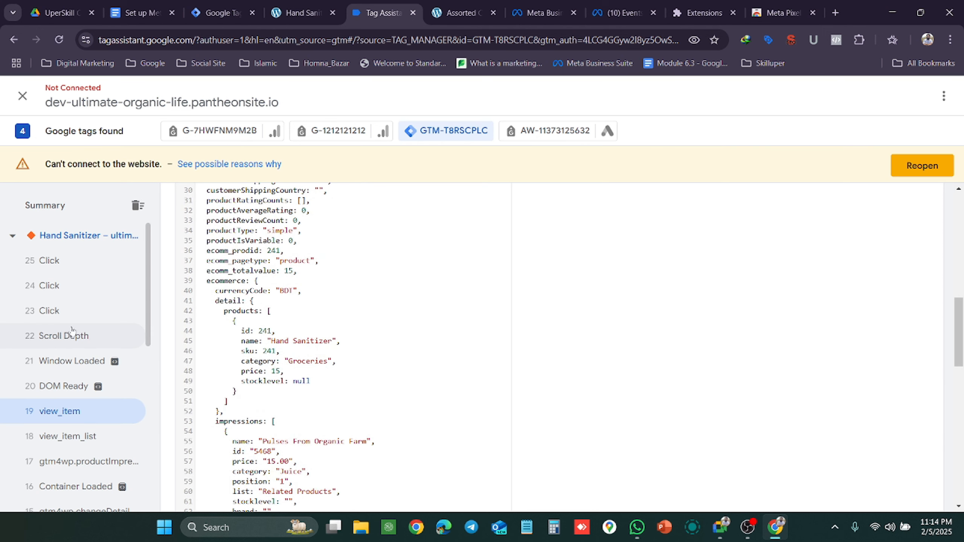
click(66, 213)
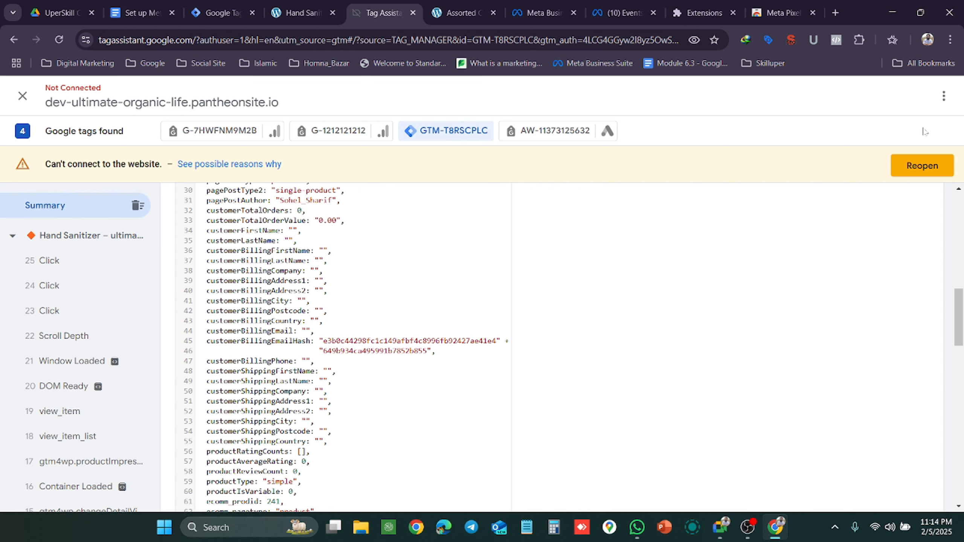
Reopen the store's debug connection, return to Tag Assistant and display the fired tags in the Summary for GTM-T8RSCPLC.
click(922, 165)
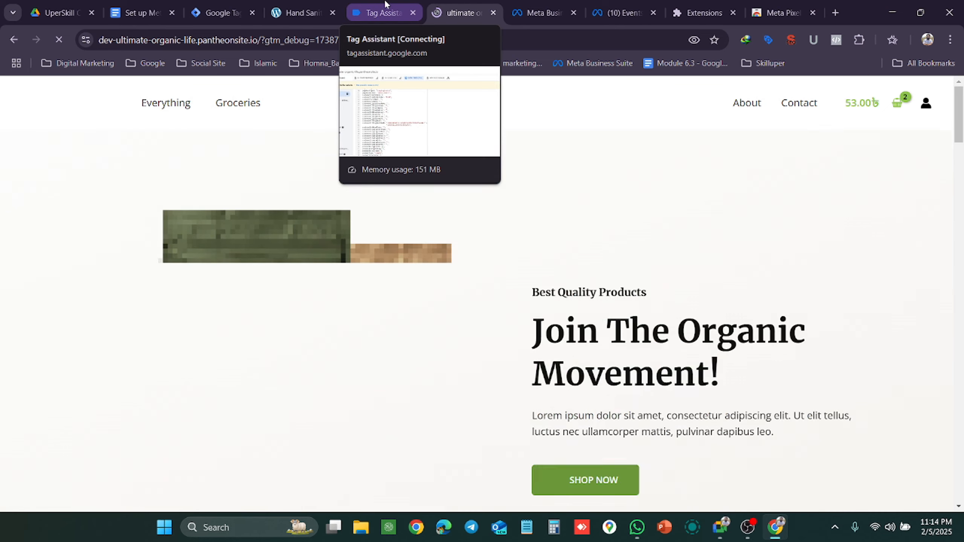
click(385, 6)
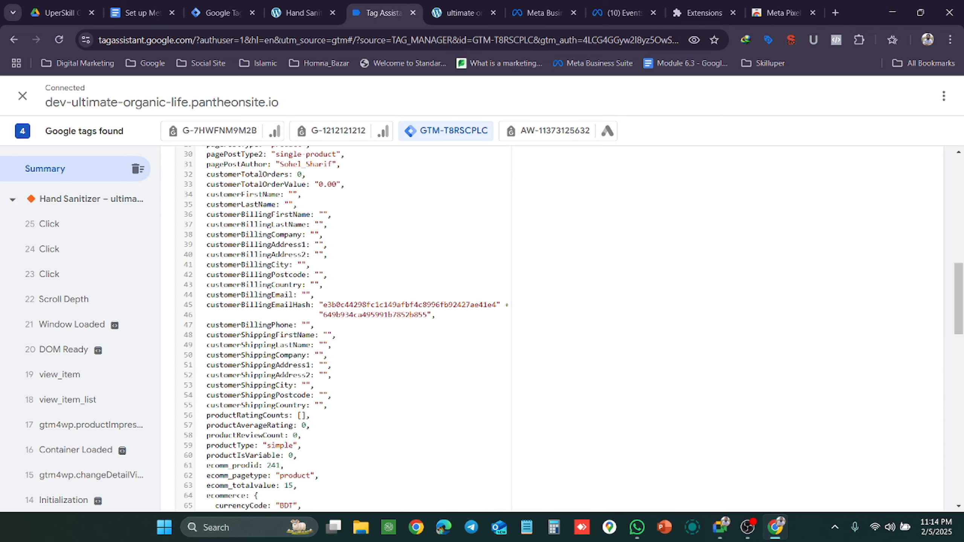
scroll(341, 327, up, 9)
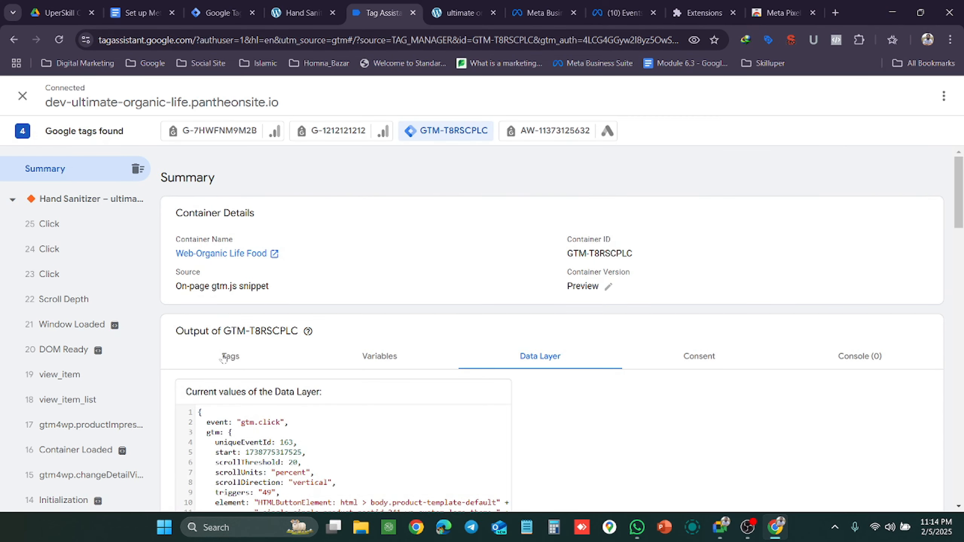
click(224, 358)
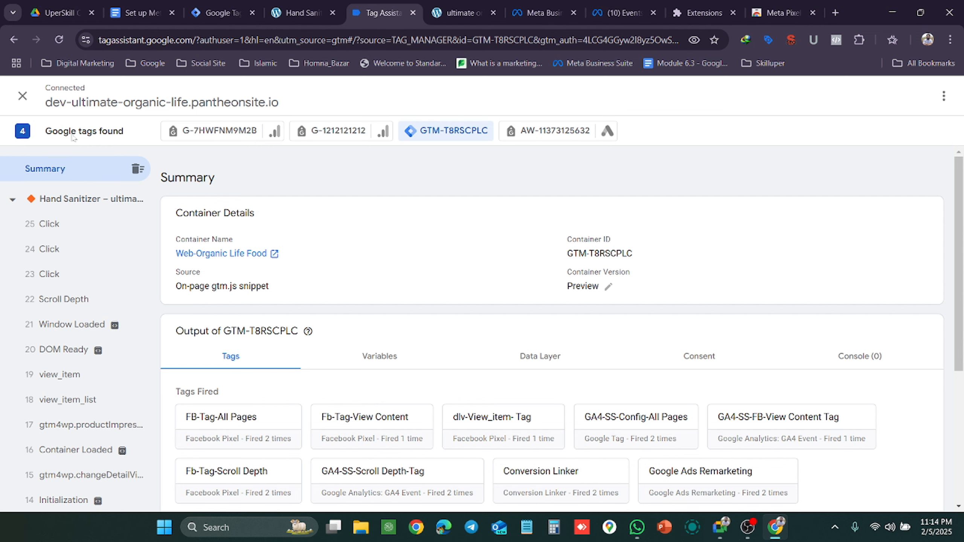
Open the Hand Sanitizer product in the store, add one to the cart, and return to the Tag Assistant Summary.
click(437, 5)
scroll(576, 264, down, 15)
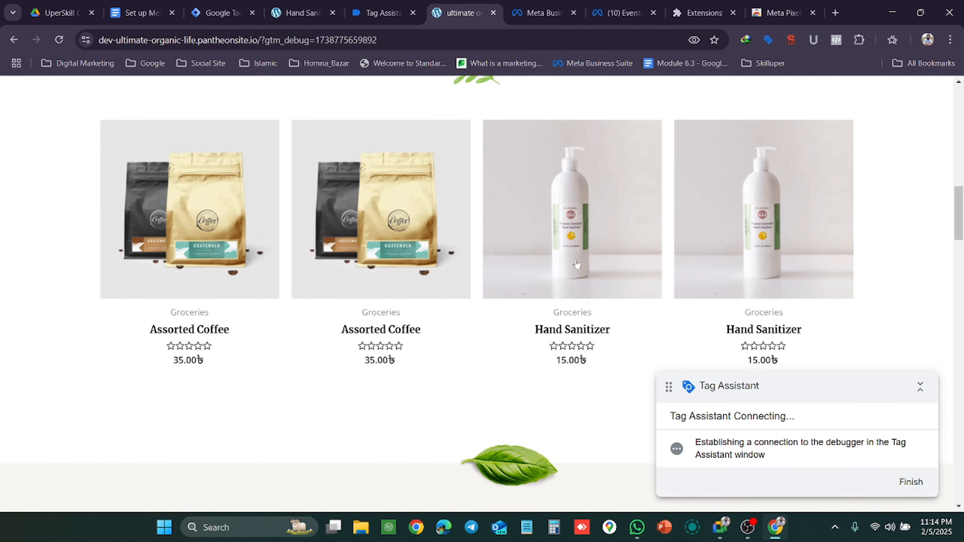
click(575, 264)
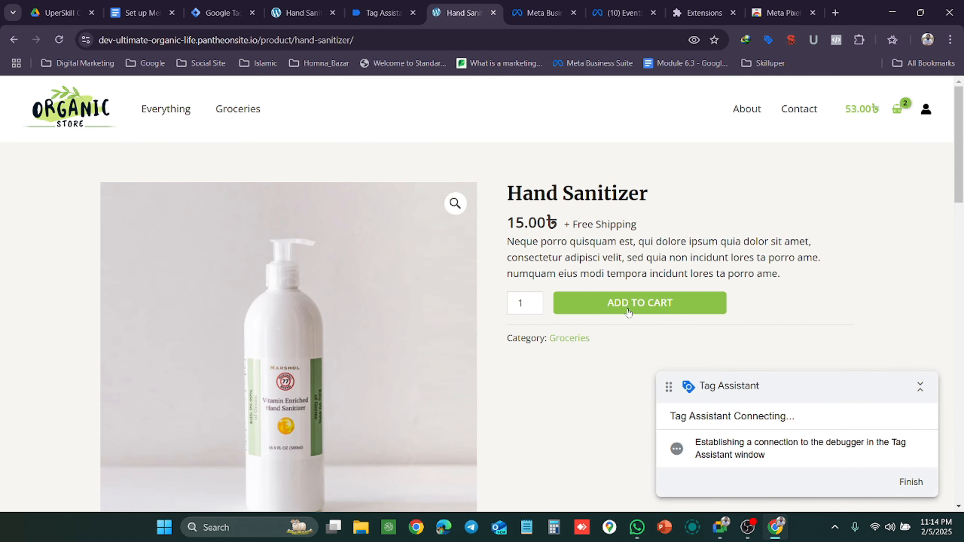
click(628, 311)
click(369, 4)
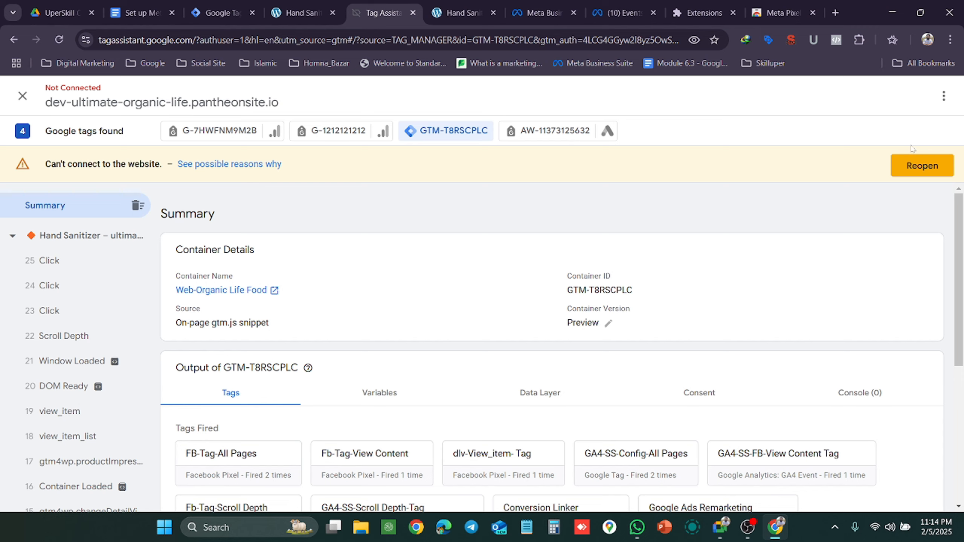
scroll(550, 347, down, 5)
scroll(550, 347, up, 5)
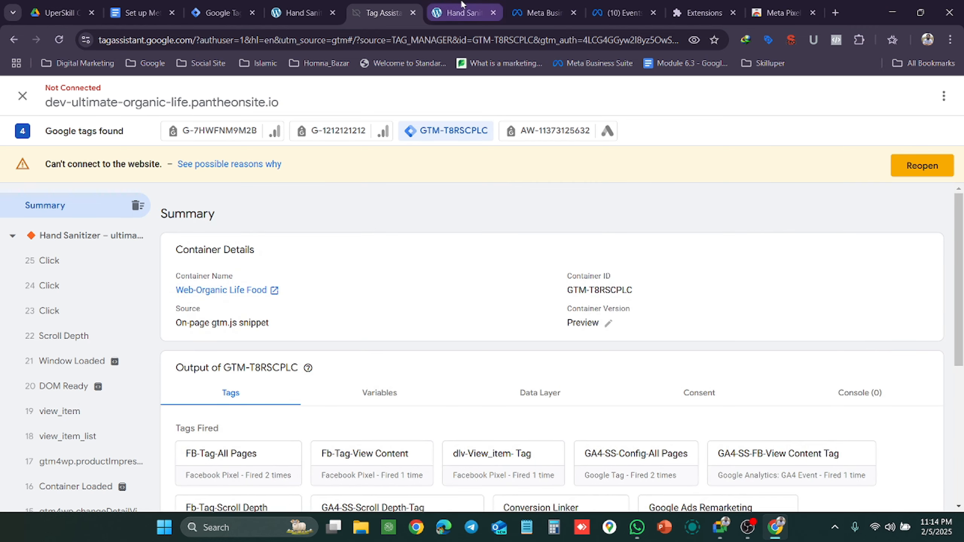
Reopen the store's debug connection from Tag Assistant and check the Summary for the store's new events.
click(461, 13)
click(385, 13)
click(934, 168)
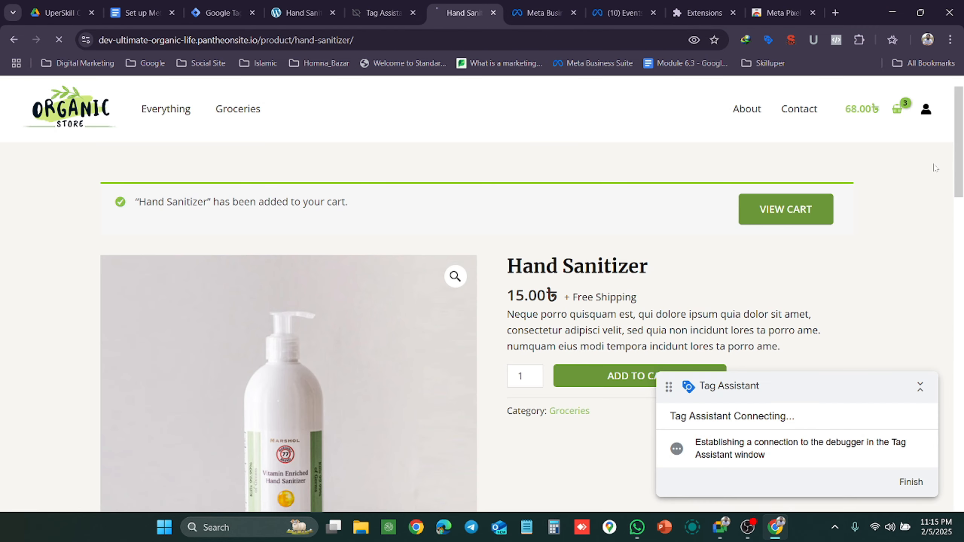
click(376, 11)
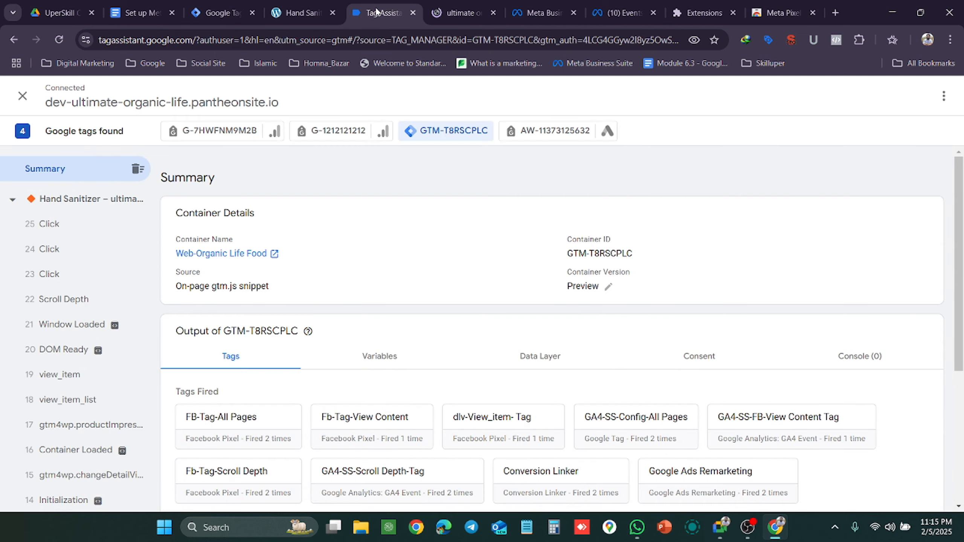
click(464, 4)
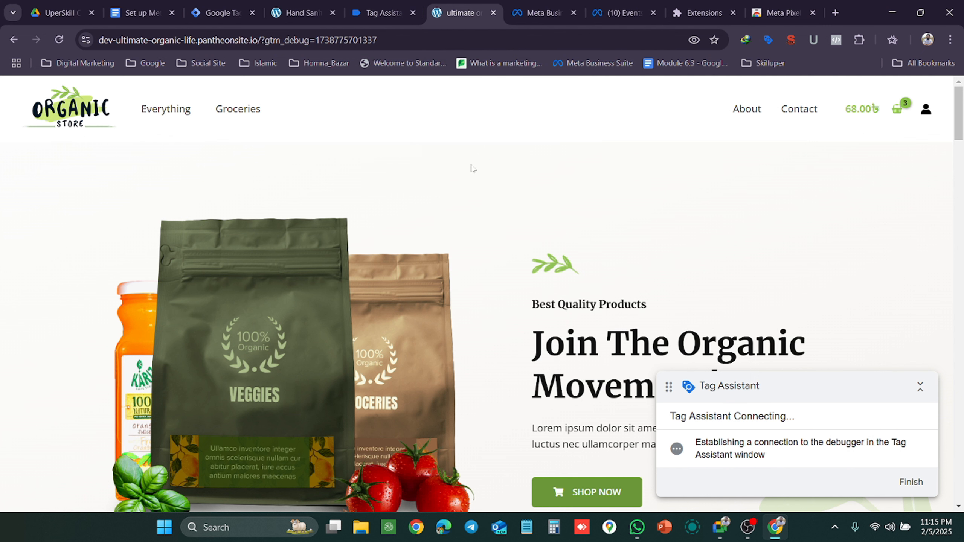
click(382, 6)
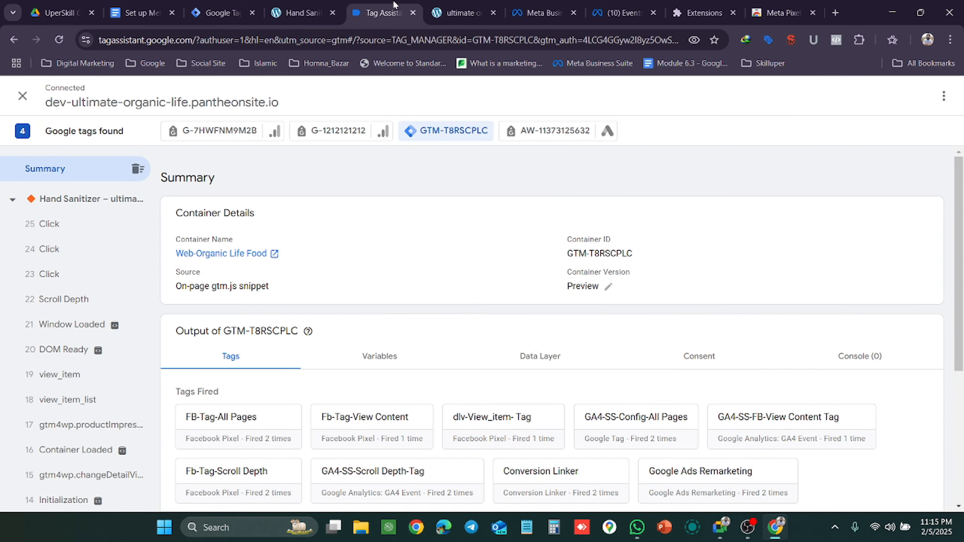
click(474, 4)
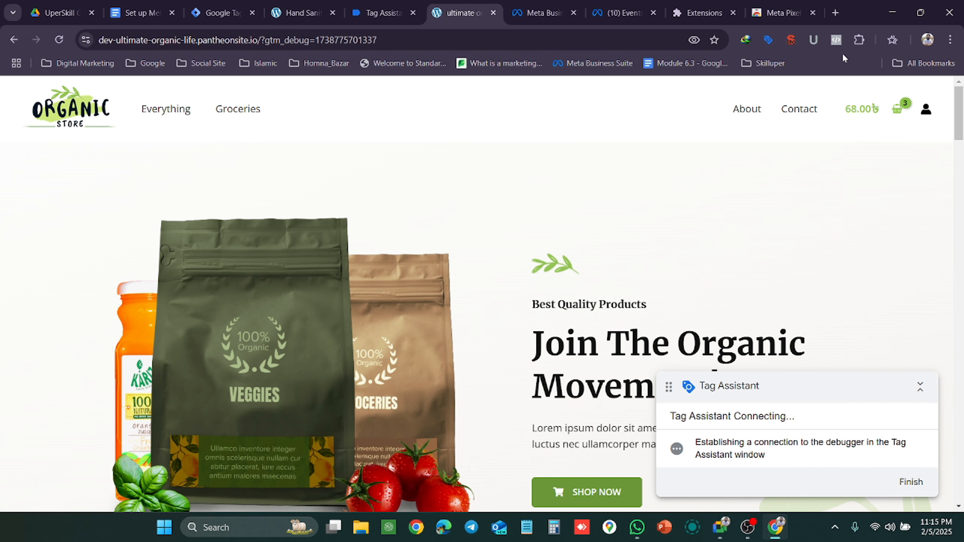
Close the debugged store page, the Hand Sanitizer page and the old Tag Assistant session.
click(492, 12)
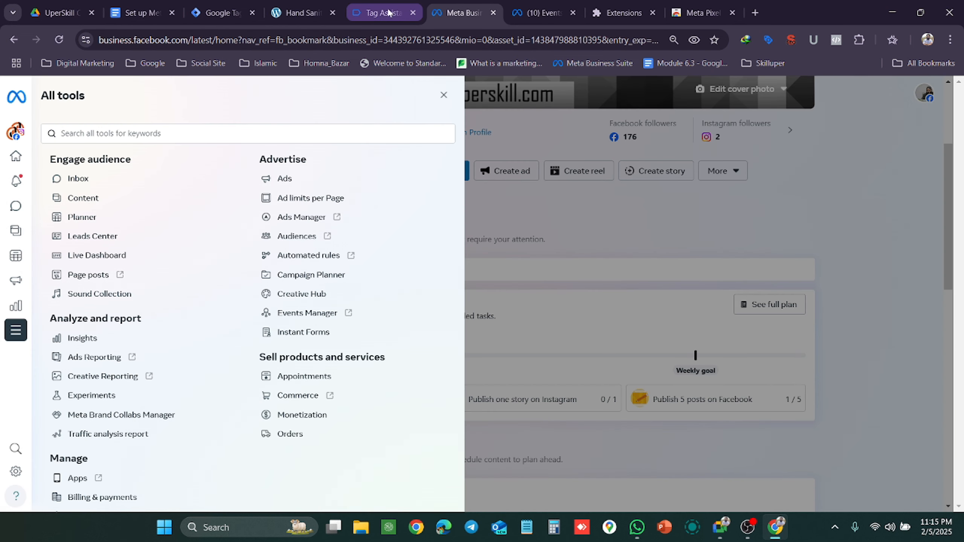
click(388, 12)
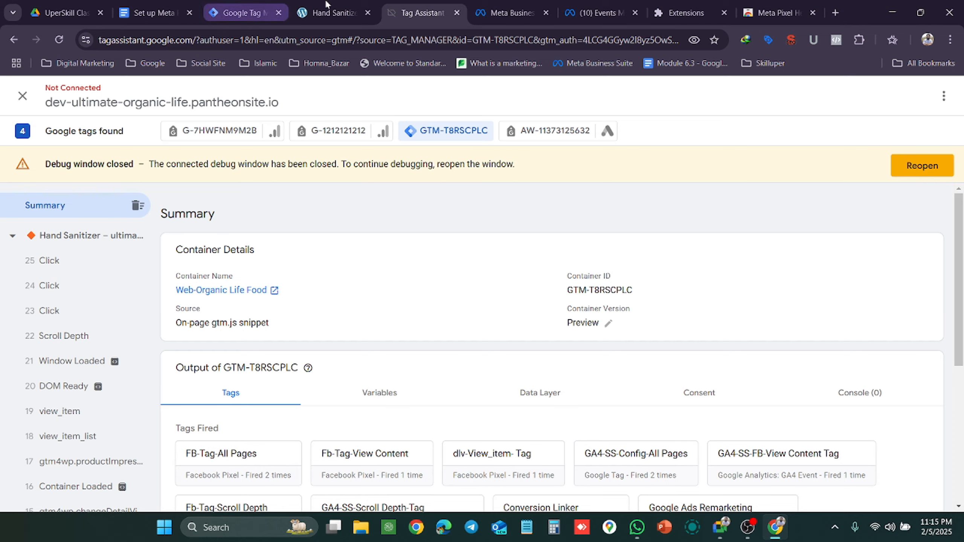
click(326, 8)
click(242, 12)
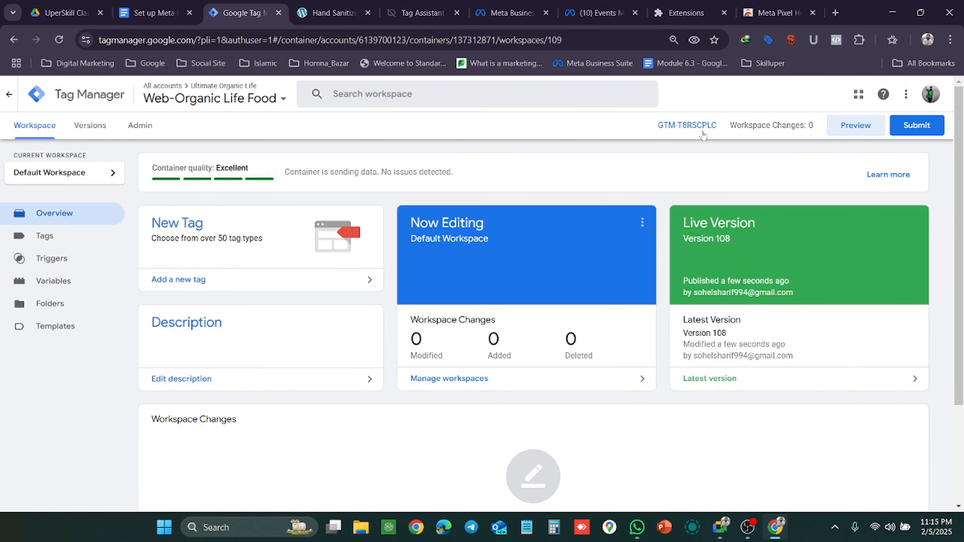
click(361, 15)
click(367, 13)
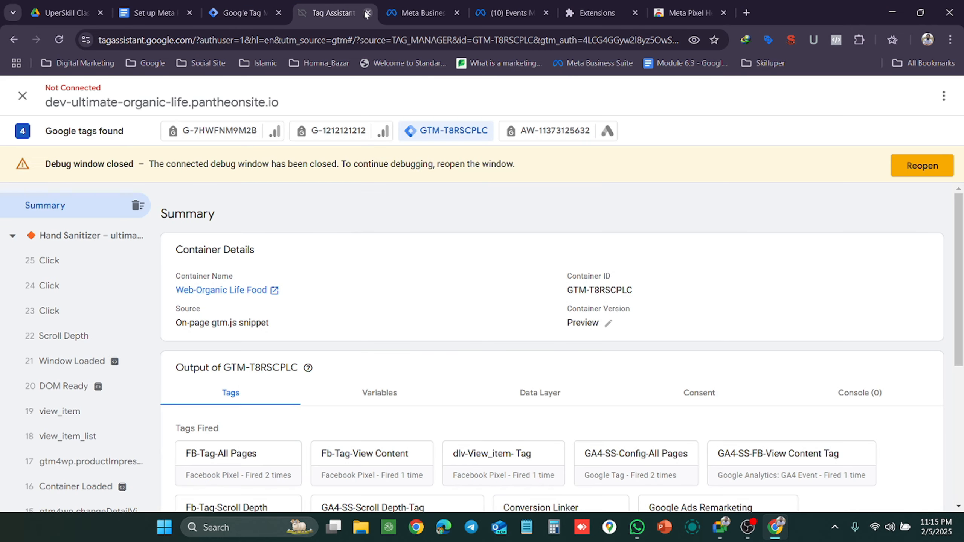
click(367, 13)
Publish the Web-Organic Life Food container in Tag Manager to the Live environment without a version name or description.
click(242, 13)
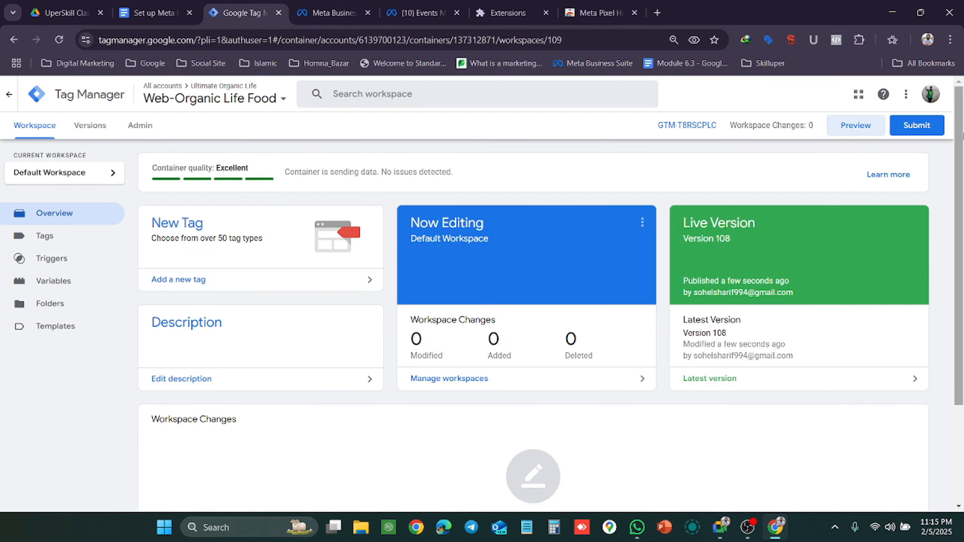
click(916, 126)
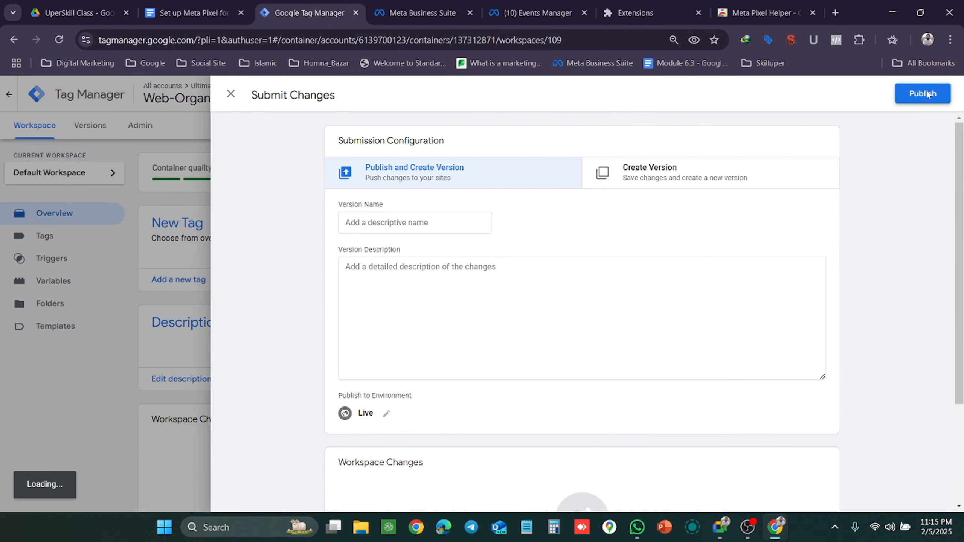
click(922, 93)
click(624, 423)
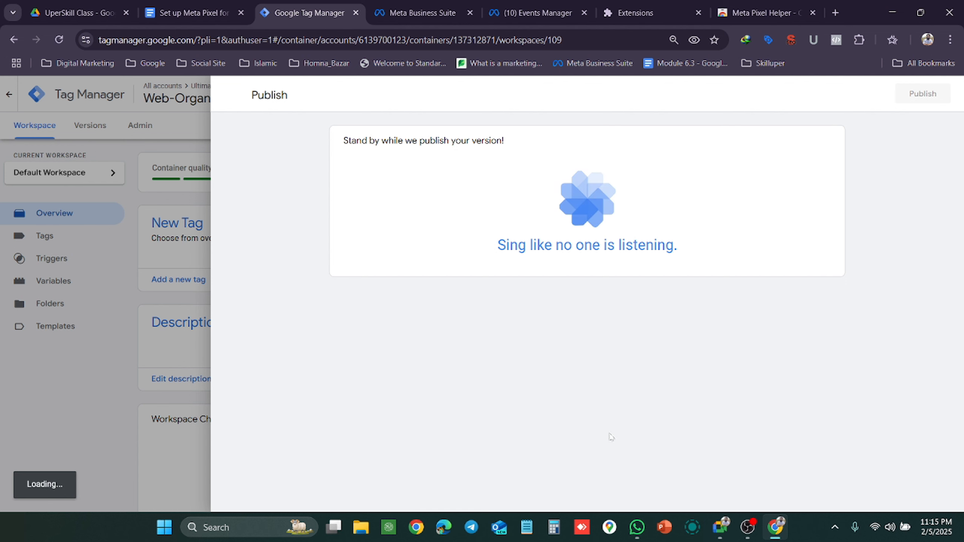
Switch to Events Manager, refresh the Uperskill Digital Marketing dataset and examine all parameters received with its View content event.
click(520, 5)
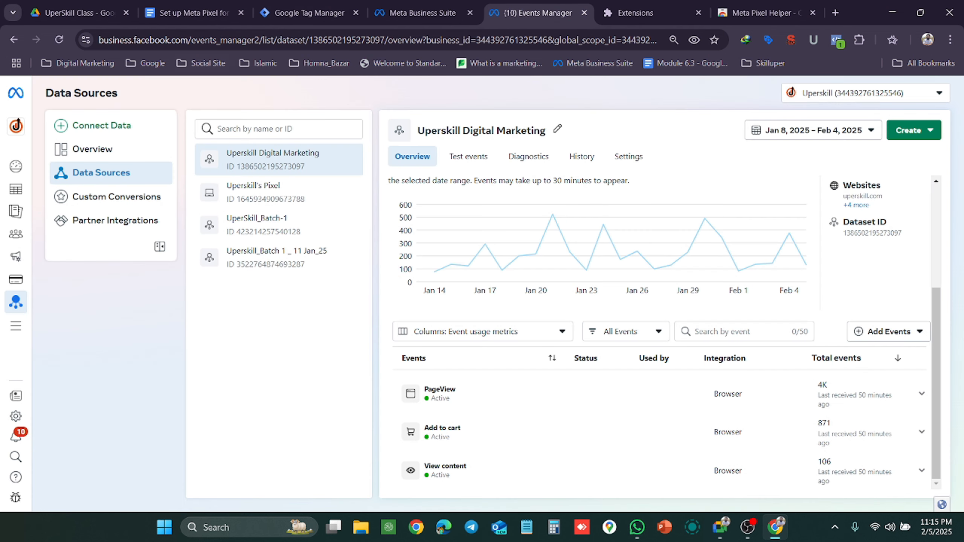
click(58, 40)
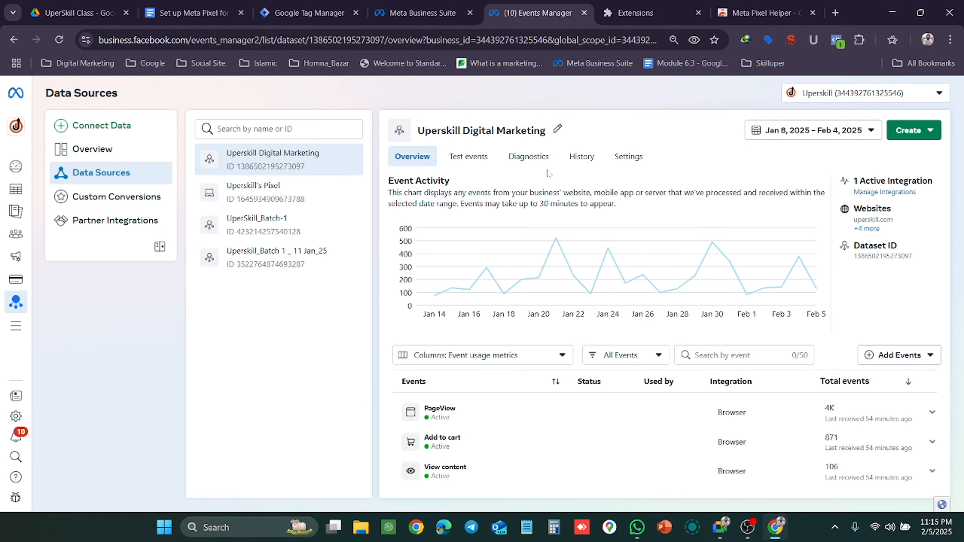
click(449, 477)
scroll(510, 398, down, 5)
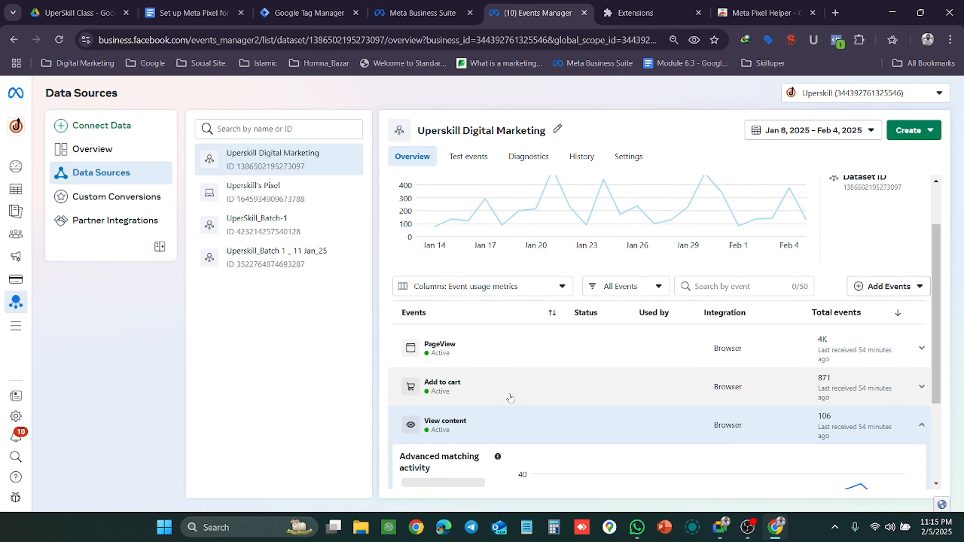
scroll(510, 406, down, 1)
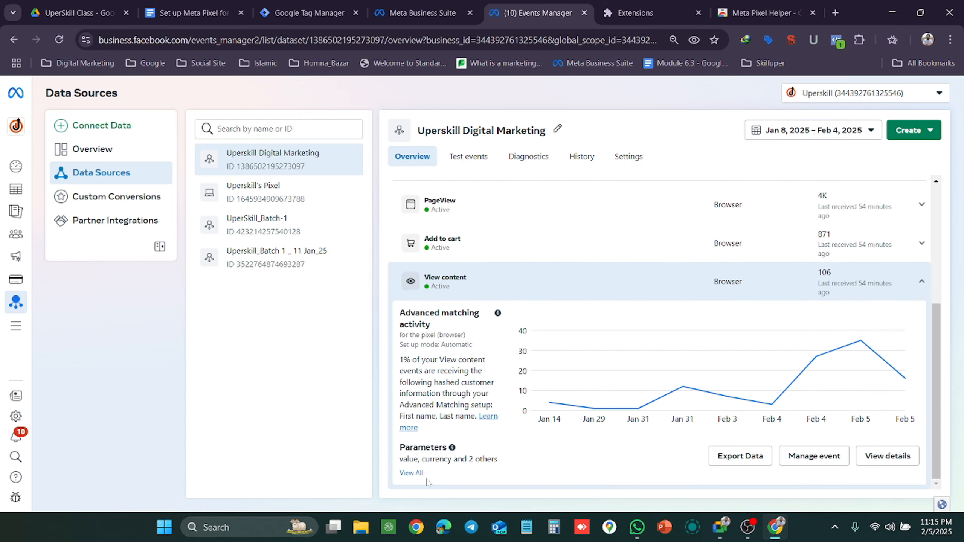
click(411, 473)
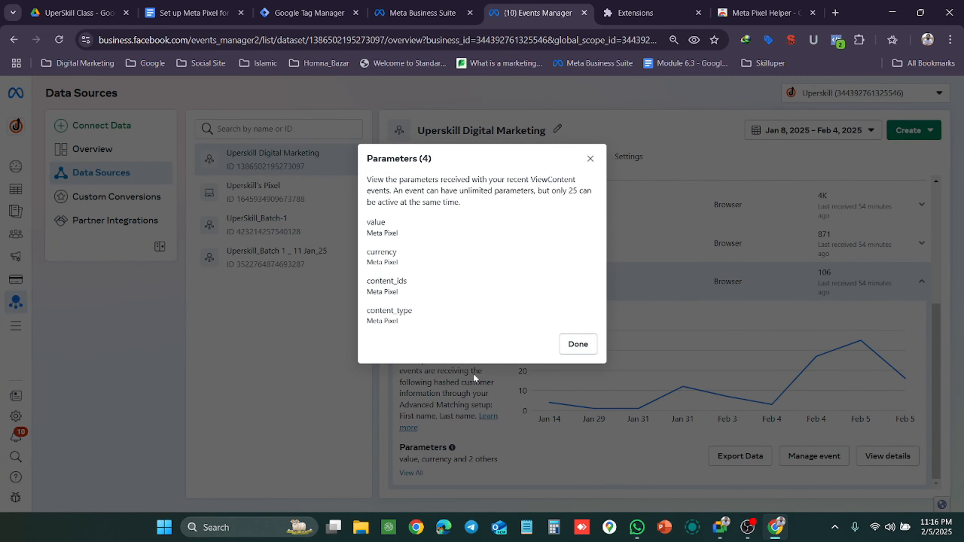
click(576, 344)
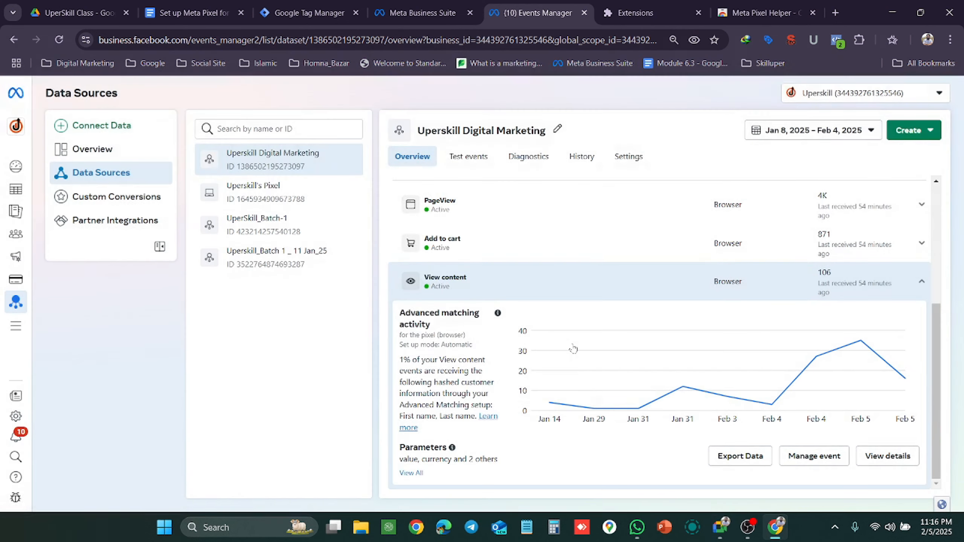
scroll(511, 395, up, 5)
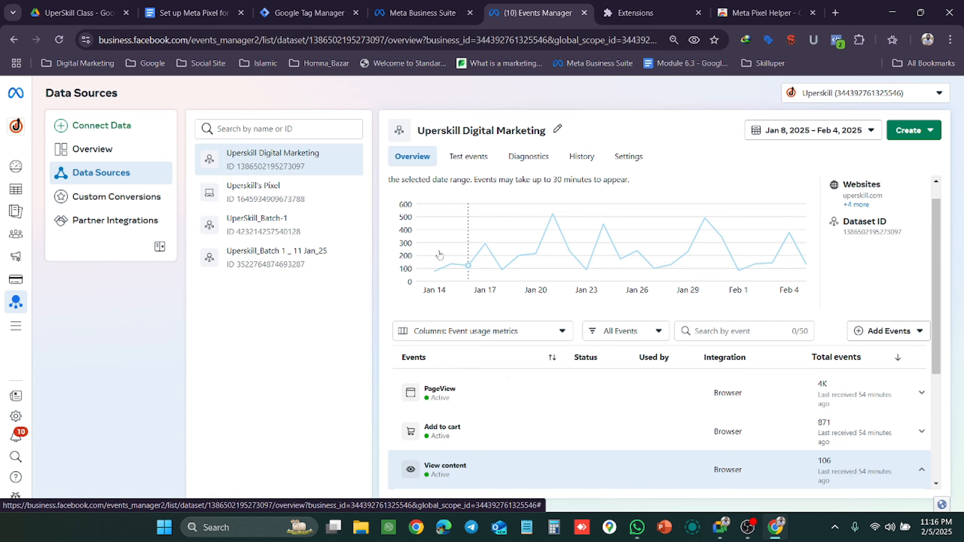
click(421, 12)
click(318, 4)
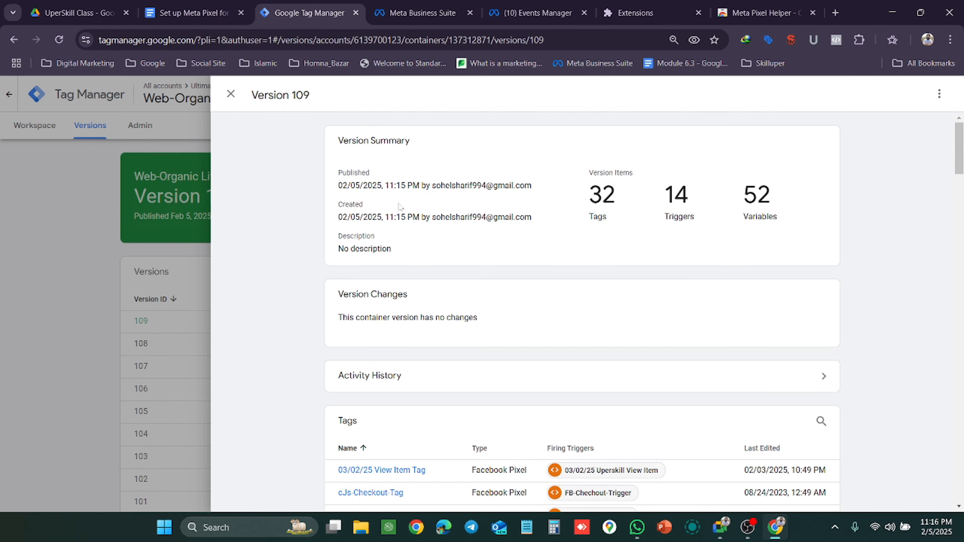
click(228, 93)
click(26, 136)
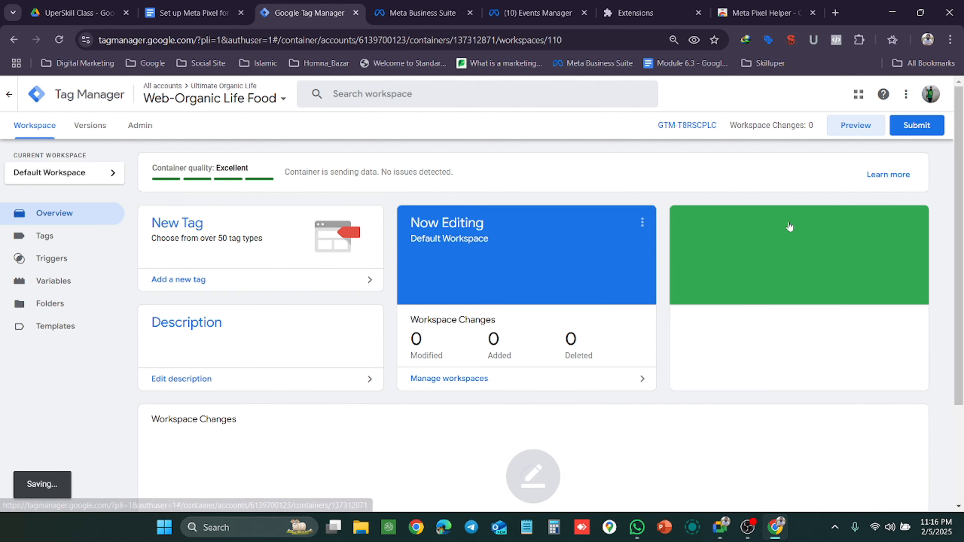
click(781, 268)
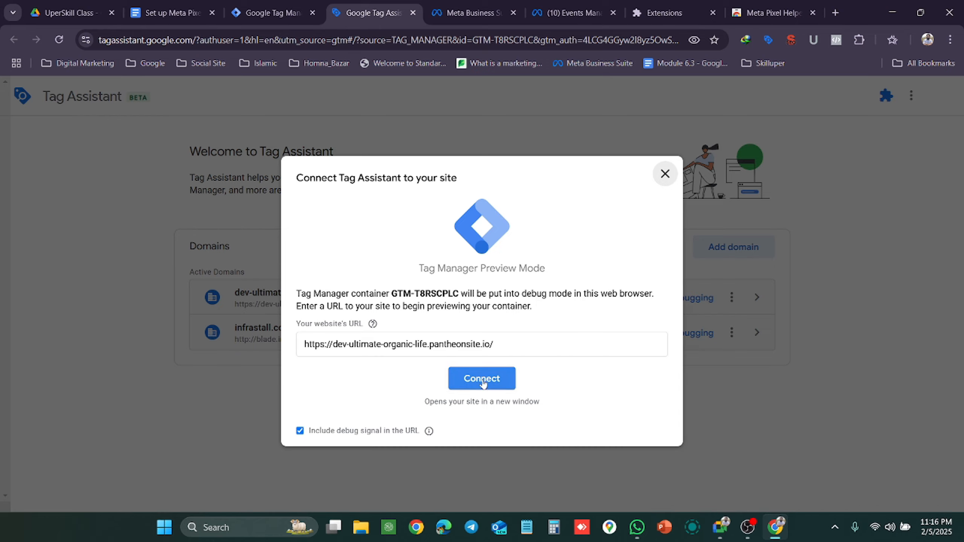
click(462, 370)
Switch to the Google Meet call, check its time limit notice and participant list, and minimize the call window.
mouse_move(717, 535)
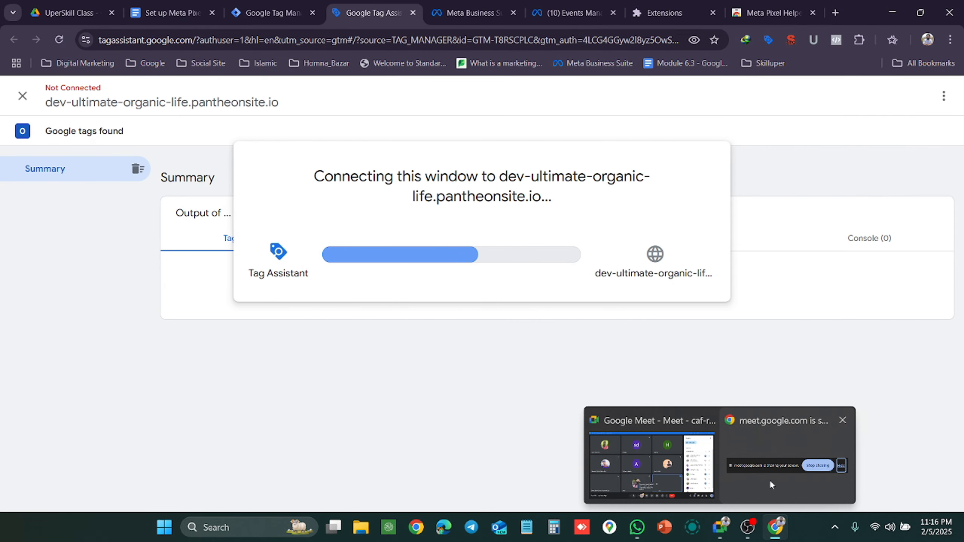
click(673, 475)
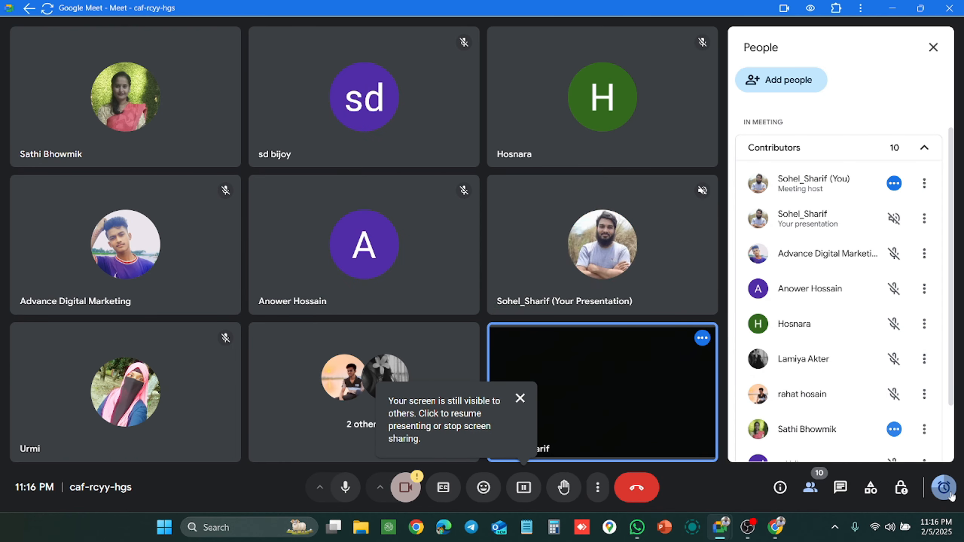
click(948, 493)
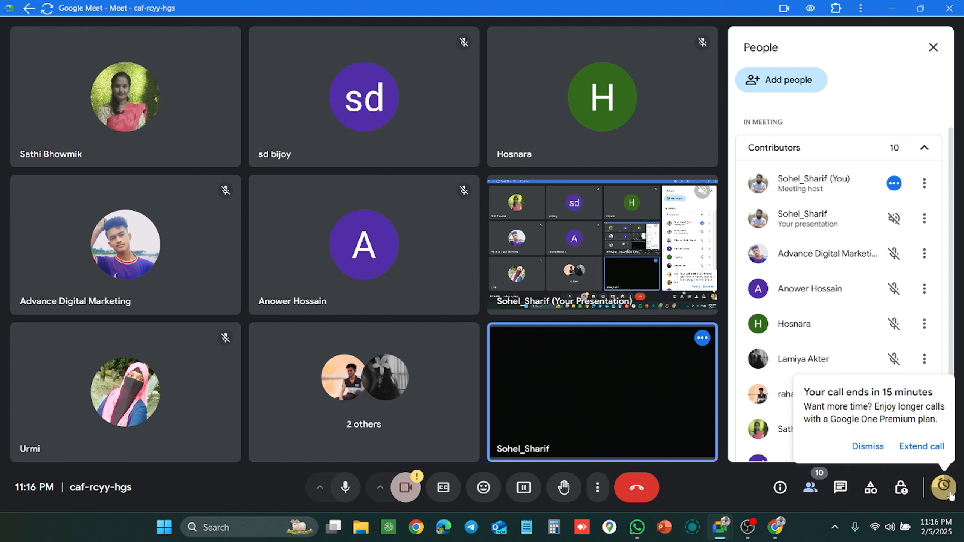
scroll(803, 250, up, 1)
scroll(803, 249, down, 3)
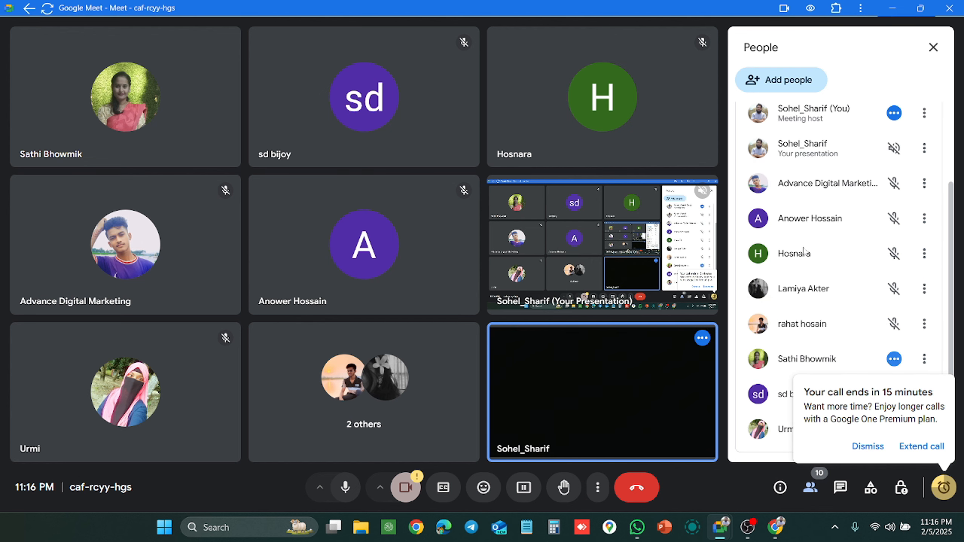
scroll(803, 249, up, 3)
click(892, 7)
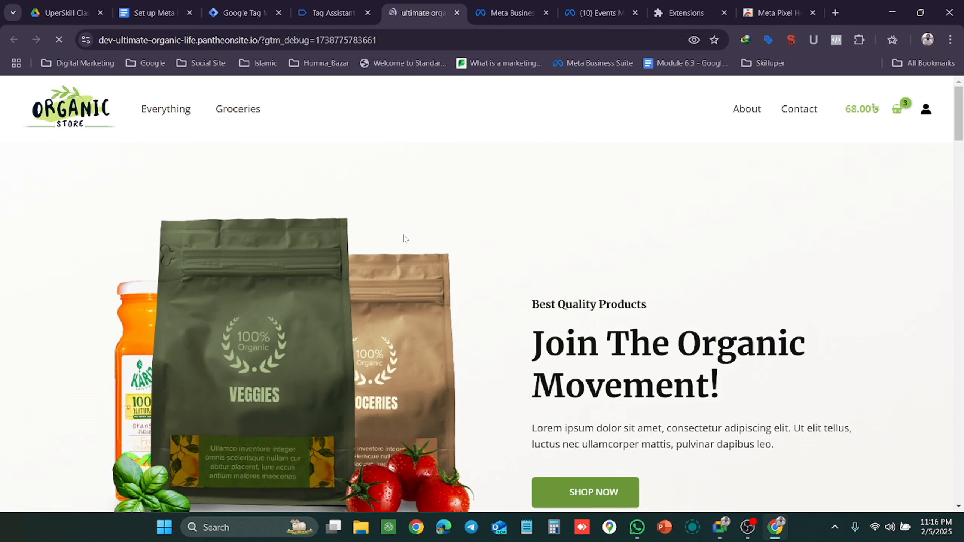
Continue past Tag Assistant's connection dialog and open the second Assorted Coffee product page in the debugged store.
click(318, 5)
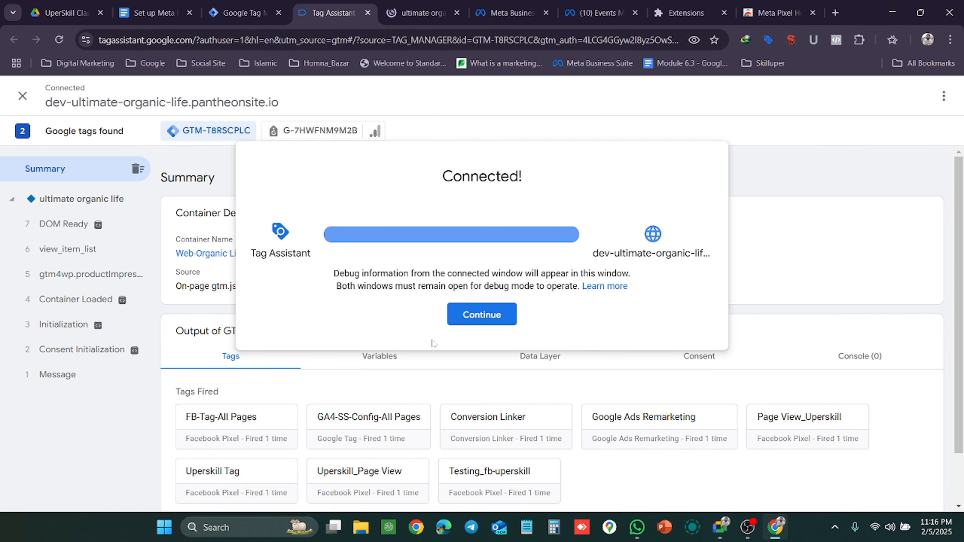
click(471, 319)
click(404, 5)
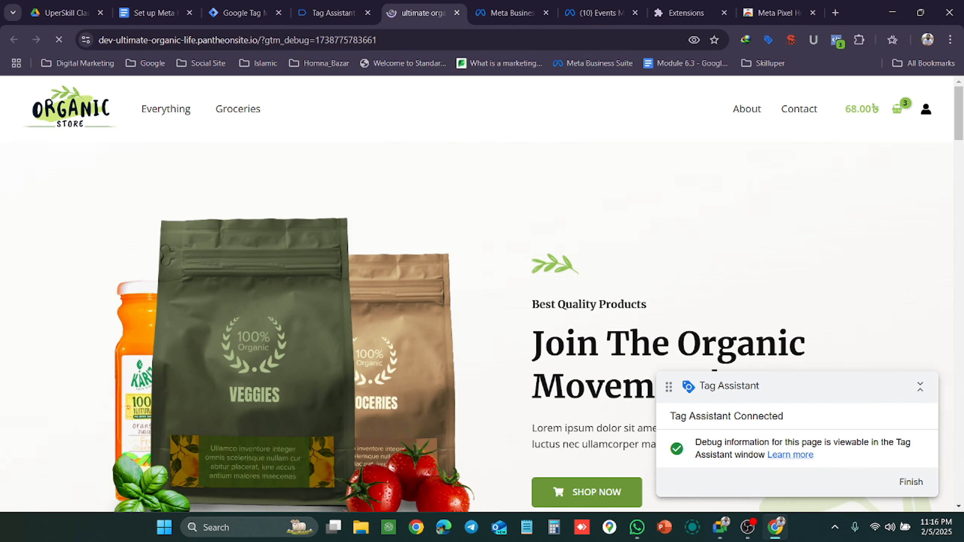
scroll(577, 329, down, 15)
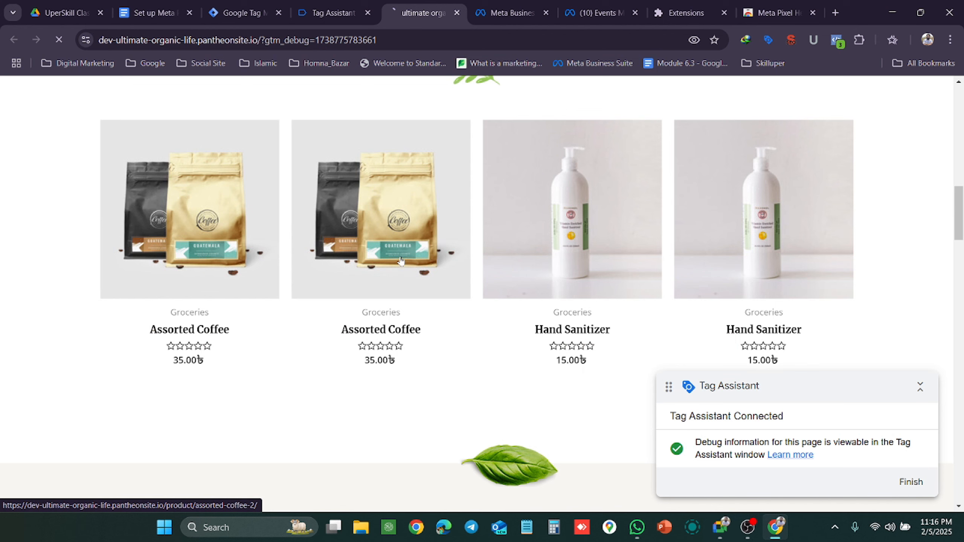
click(401, 260)
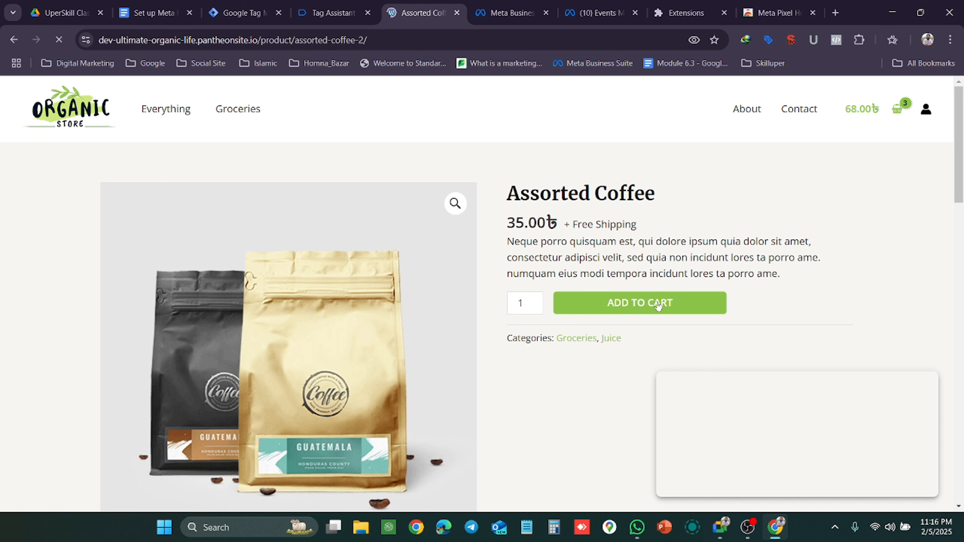
Add the Assorted Coffee product to the cart and open the resulting add_to_cart event in Tag Assistant.
click(628, 305)
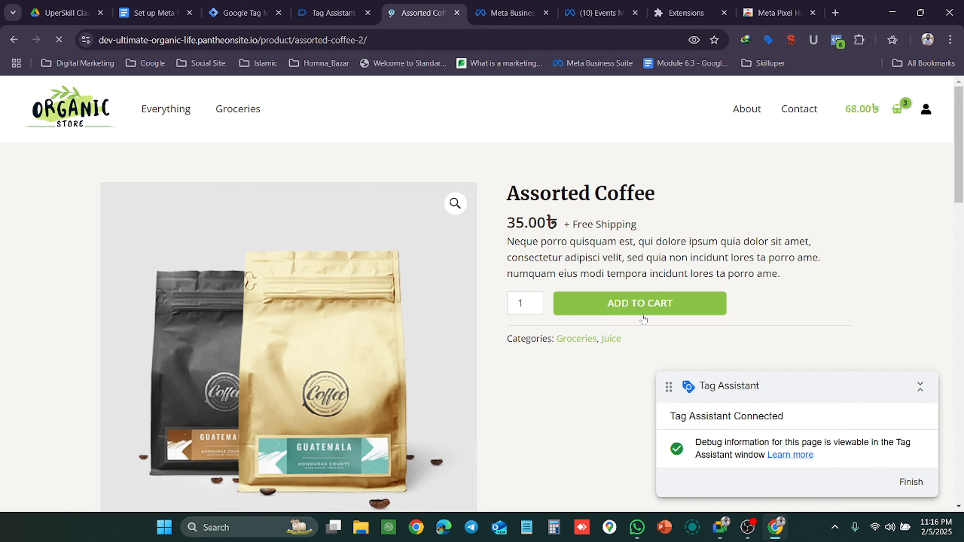
mouse_move(311, 4)
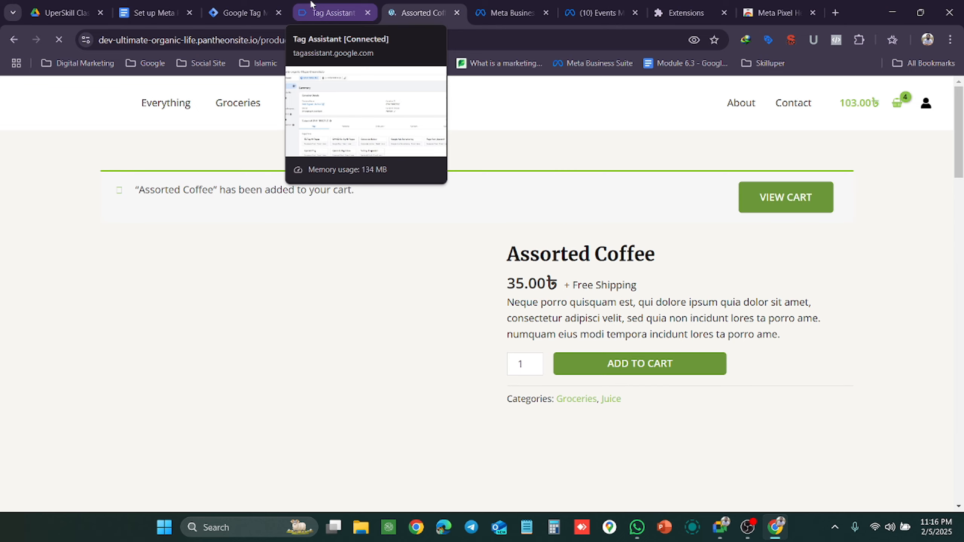
click(311, 4)
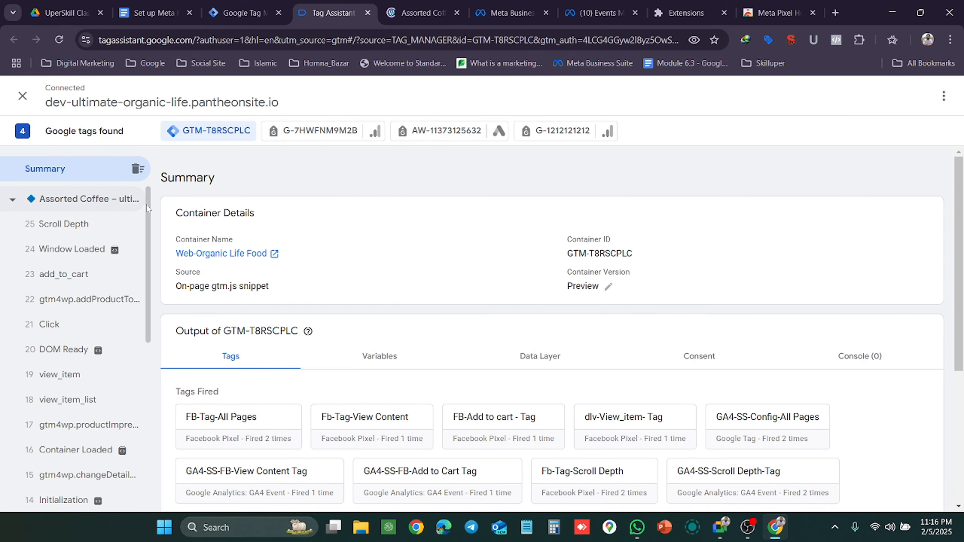
click(78, 284)
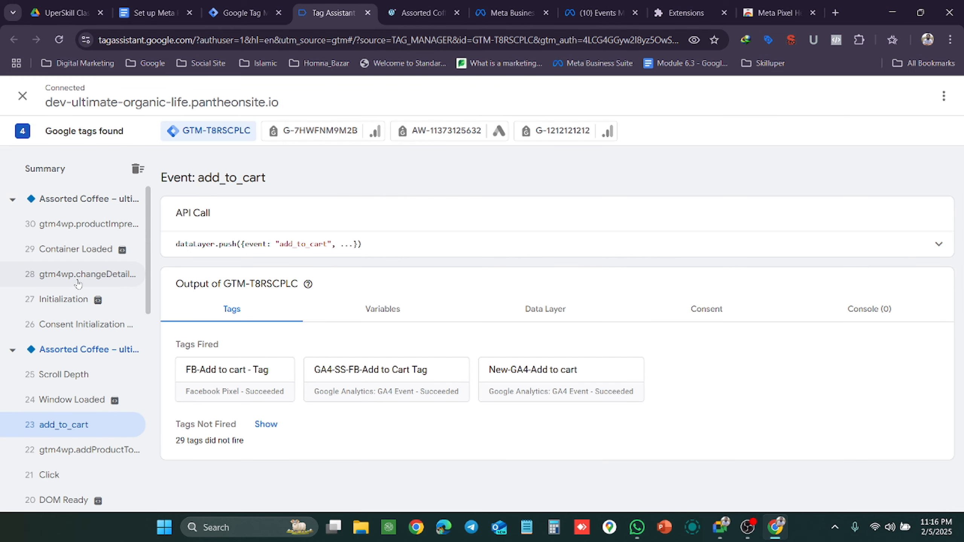
Examine the add_to_cart event's data layer down to the first entry of its items array.
click(537, 317)
scroll(366, 282, down, 20)
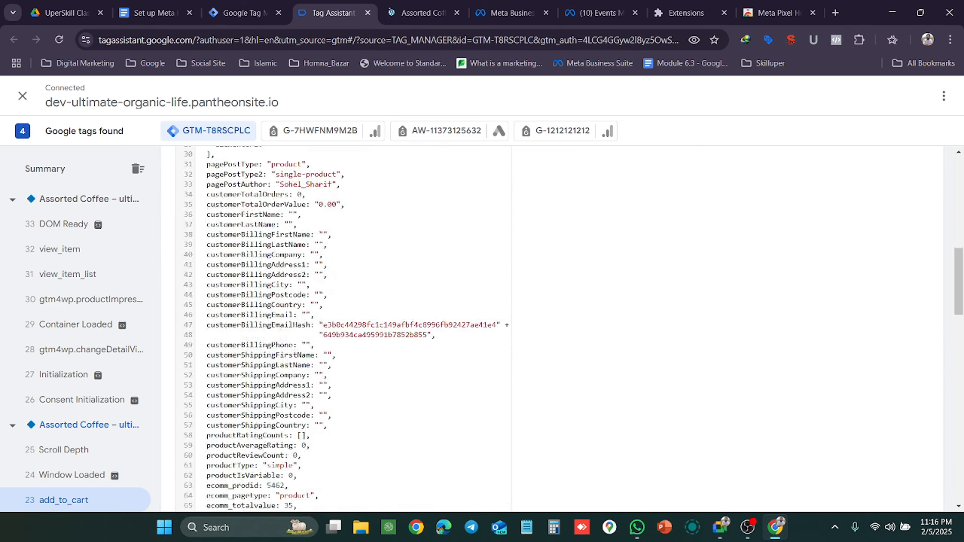
scroll(344, 328, down, 6)
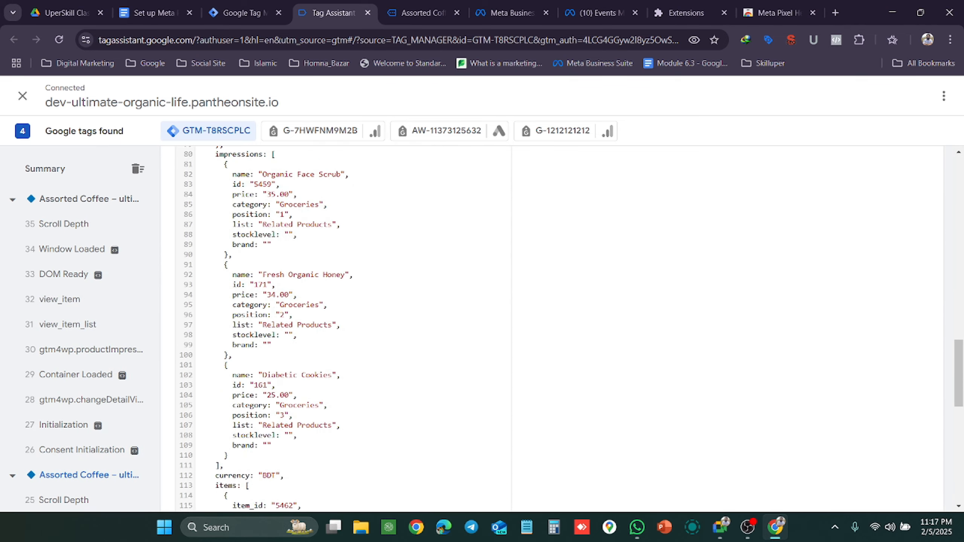
scroll(344, 329, down, 4)
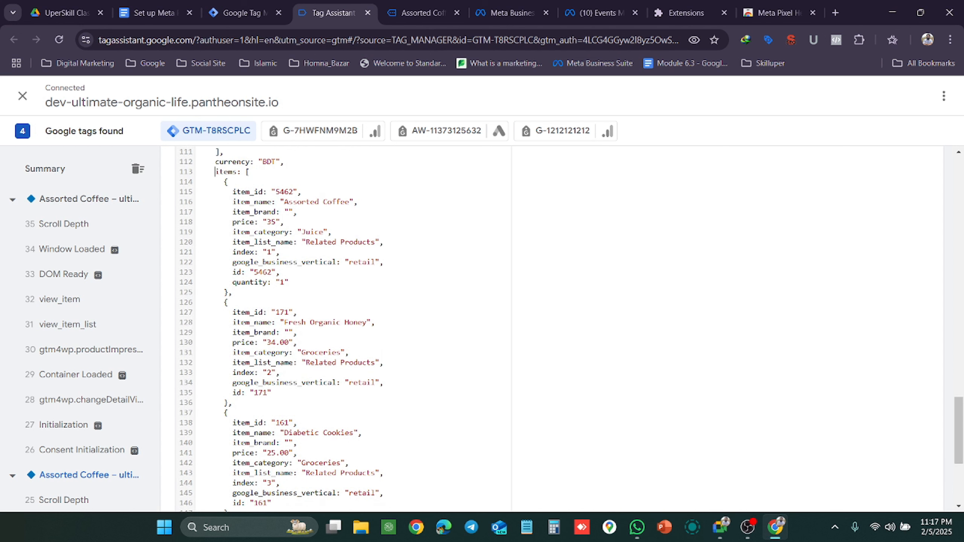
drag(215, 171, 289, 282)
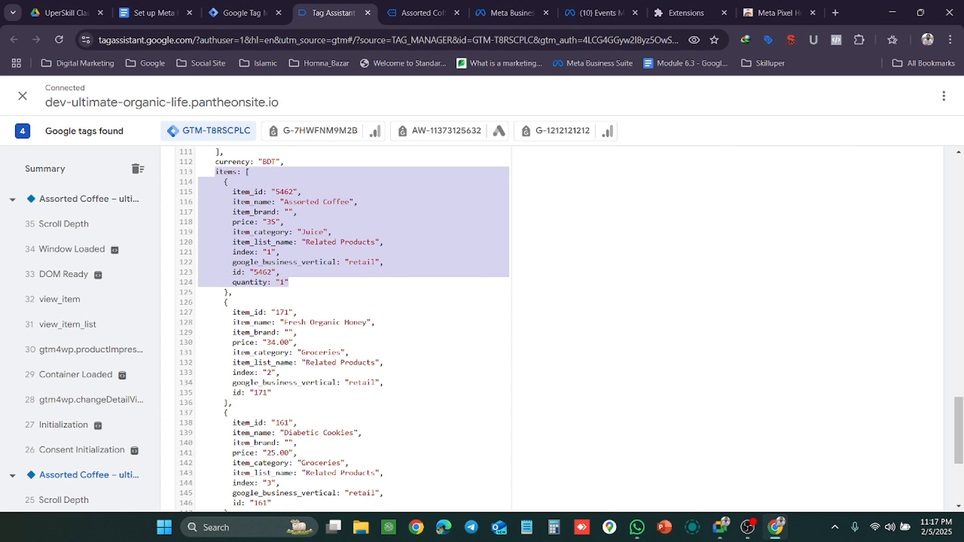
Compare the first item in the latest view_item event's data layer with the add_to_cart event's data.
click(54, 300)
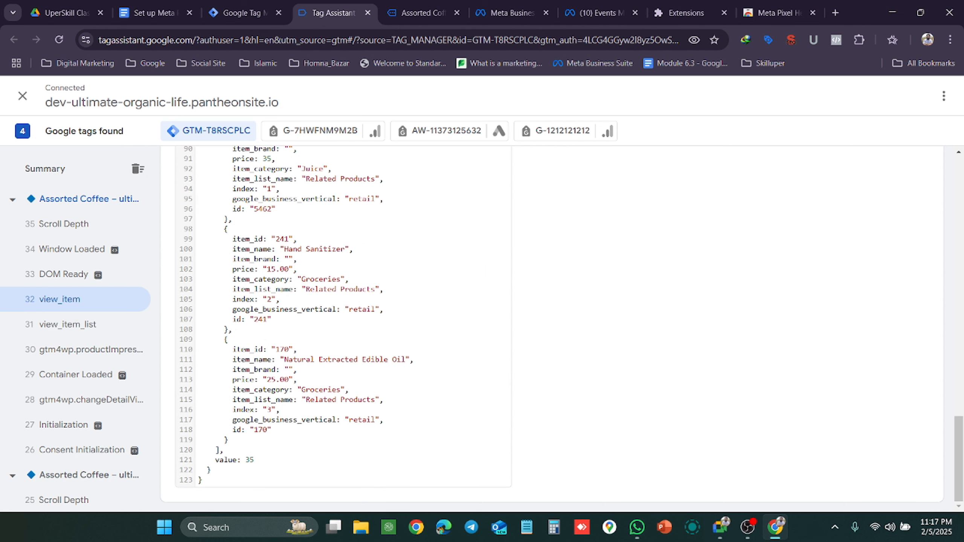
scroll(552, 326, up, 3)
drag(215, 233, 276, 334)
scroll(129, 359, down, 2)
scroll(128, 359, down, 5)
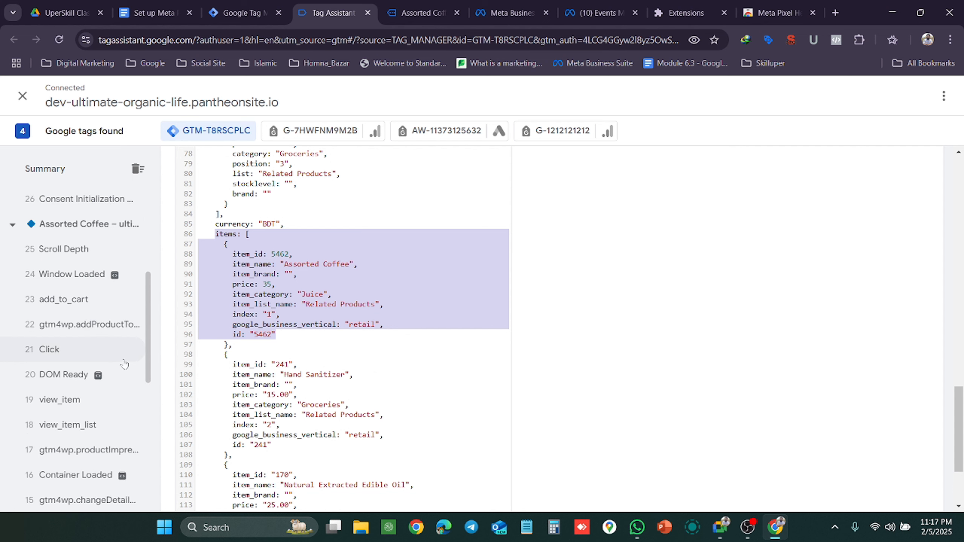
click(61, 300)
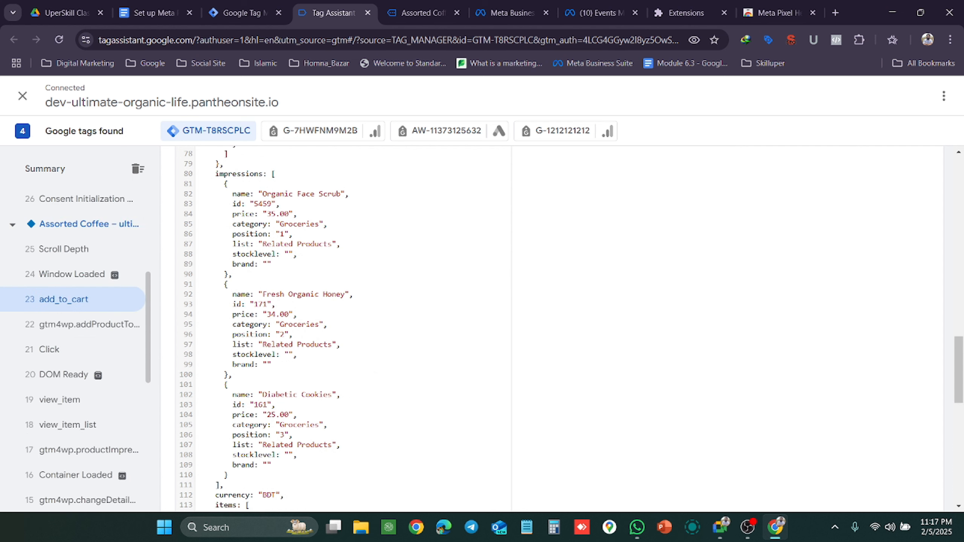
scroll(342, 326, up, 2)
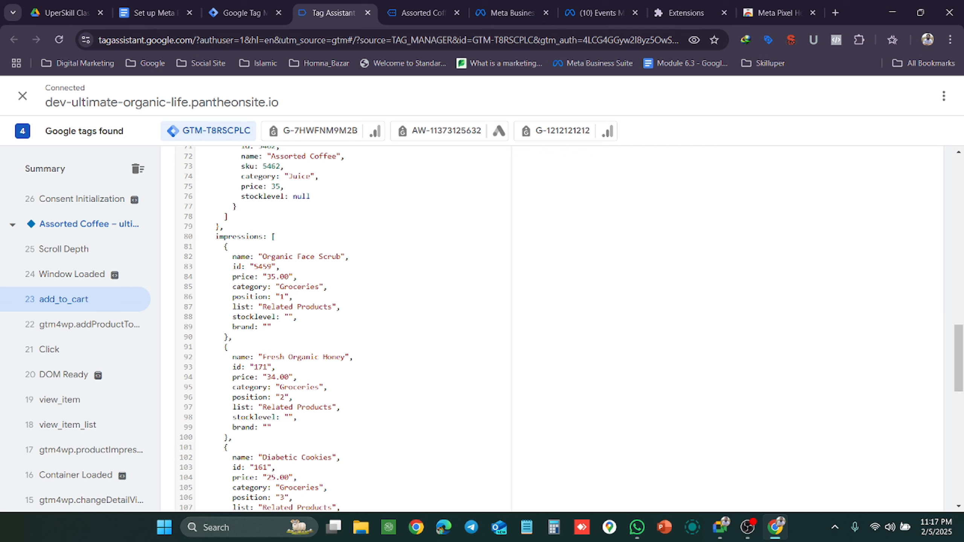
Switch to Tag Manager, review the configuration and object properties of FB-Add to cart - Tag, and close it.
click(241, 5)
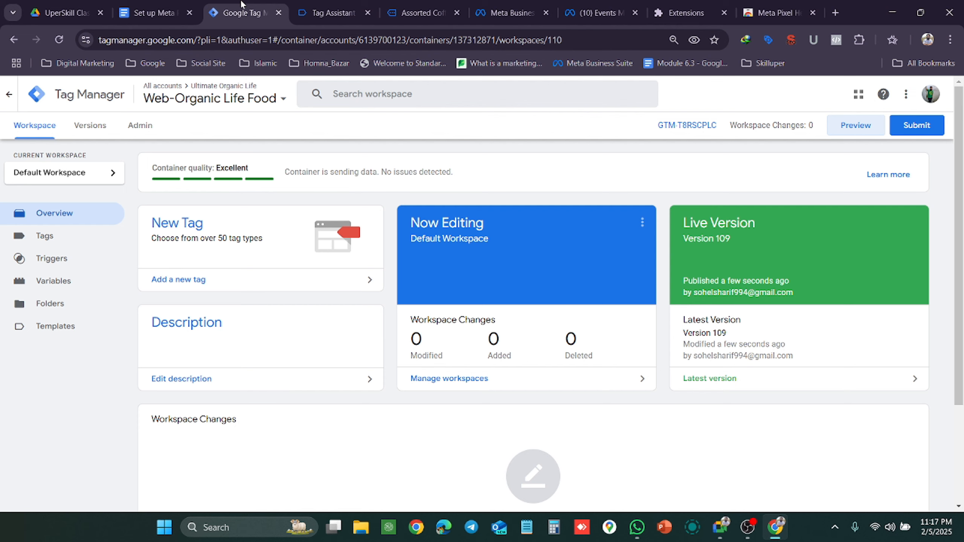
click(41, 242)
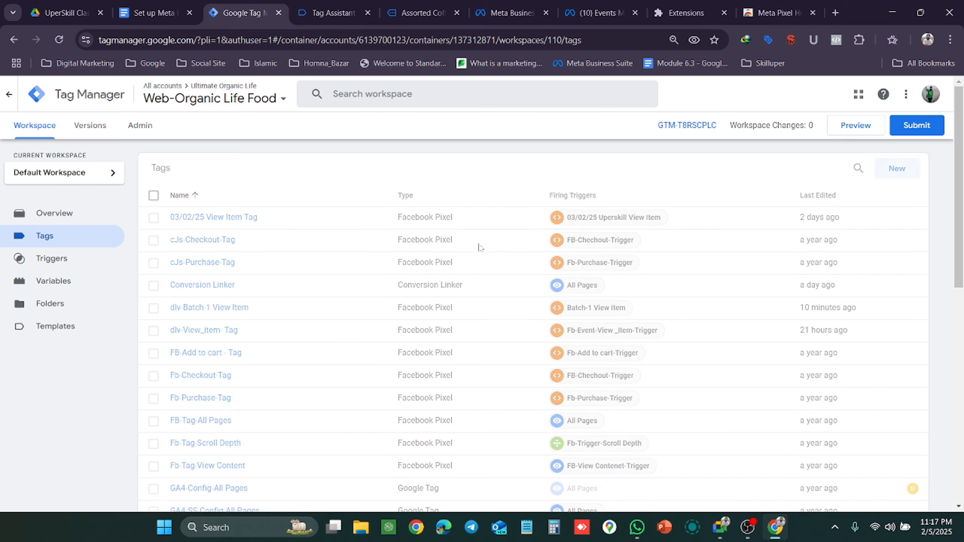
scroll(379, 300, down, 5)
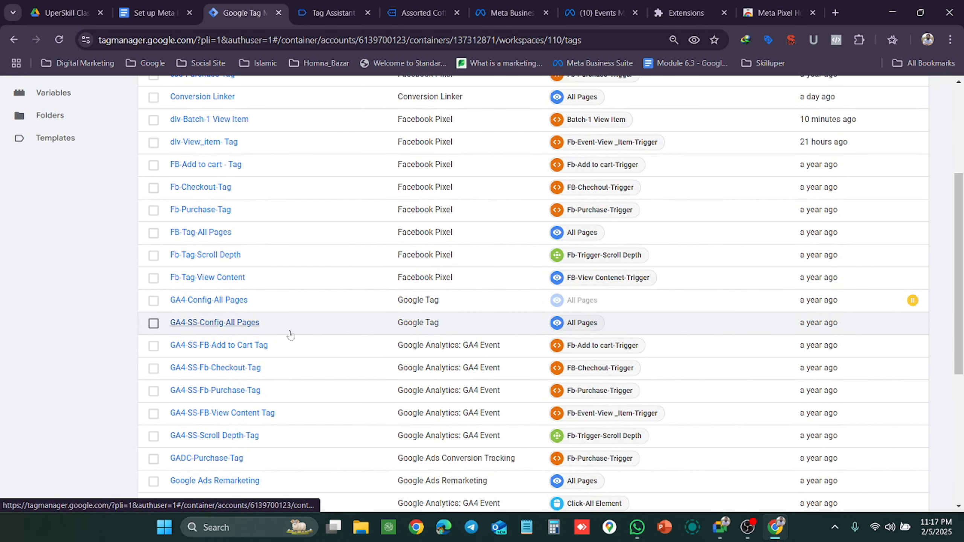
click(208, 169)
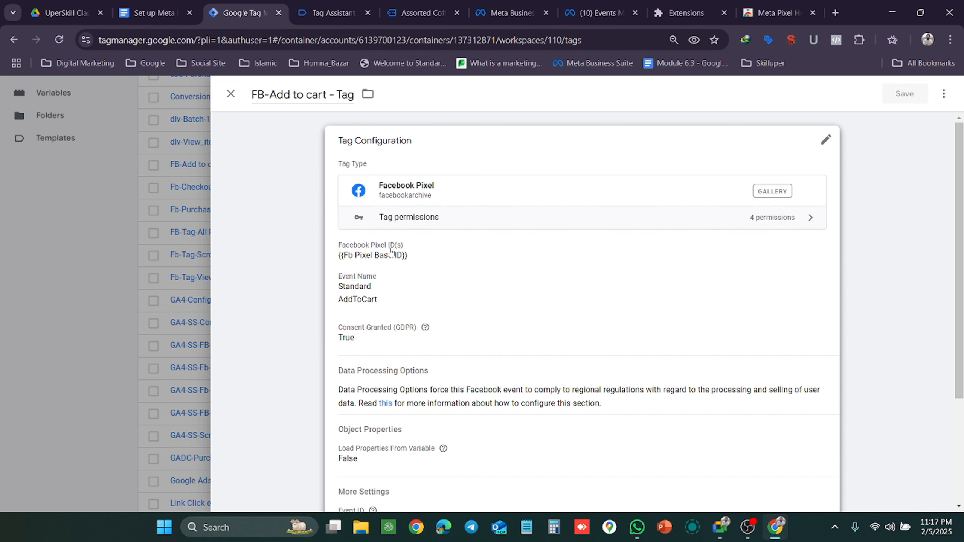
click(824, 141)
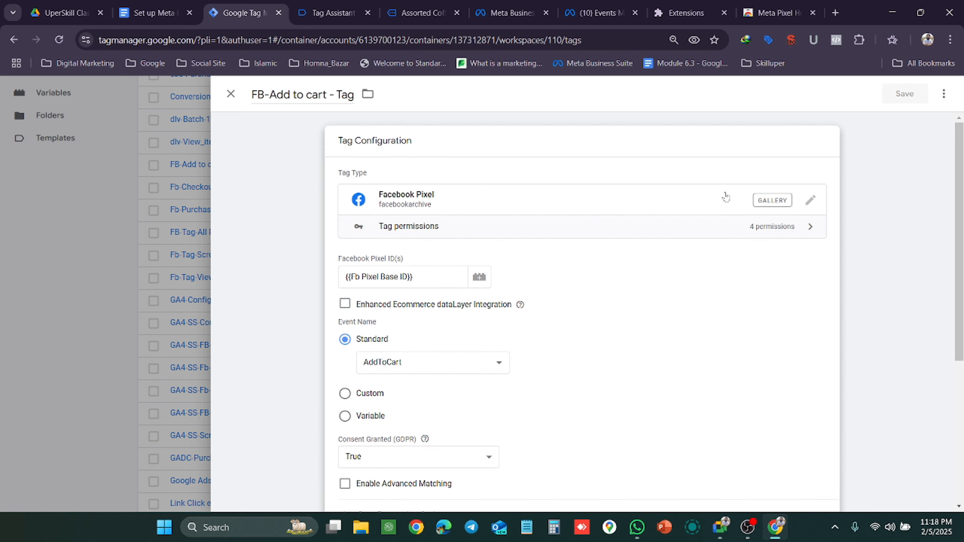
scroll(479, 362, down, 3)
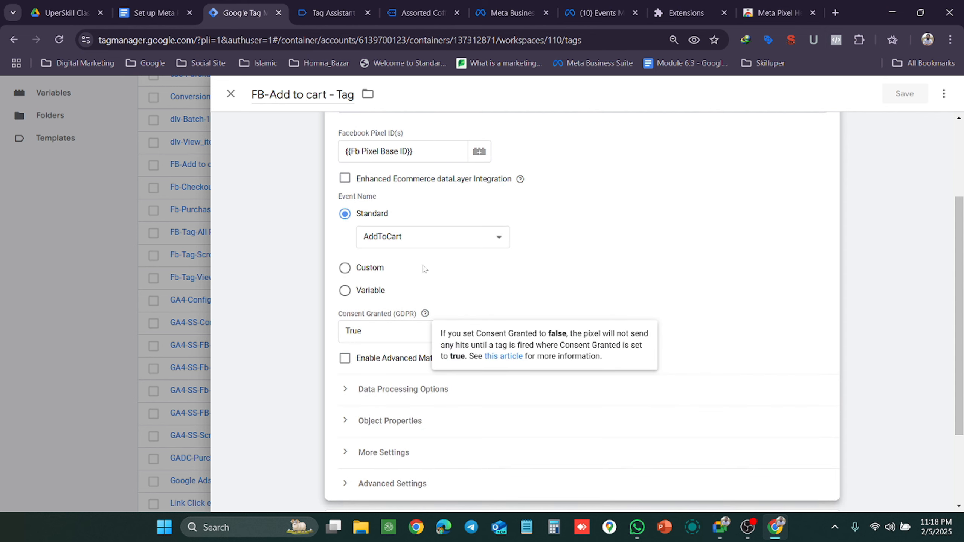
scroll(647, 298, down, 3)
click(345, 311)
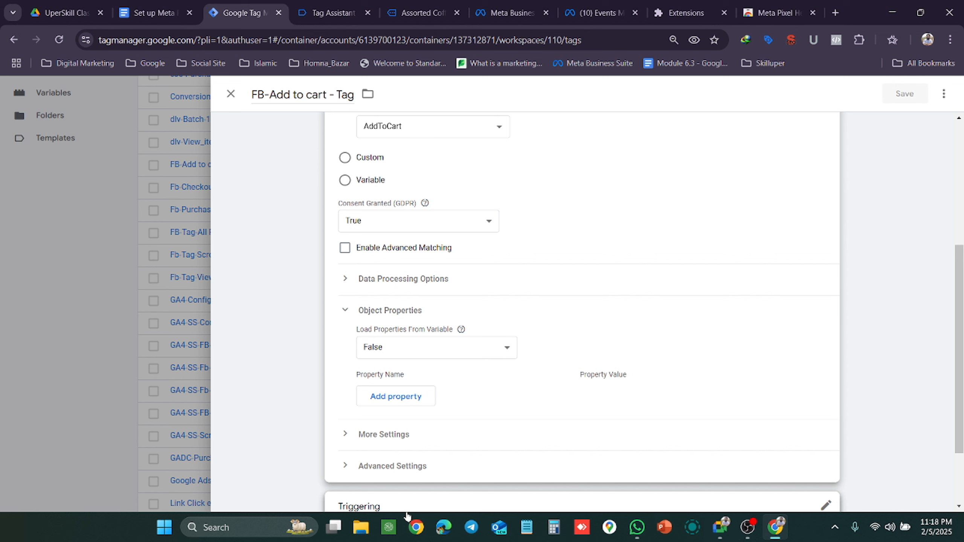
click(230, 94)
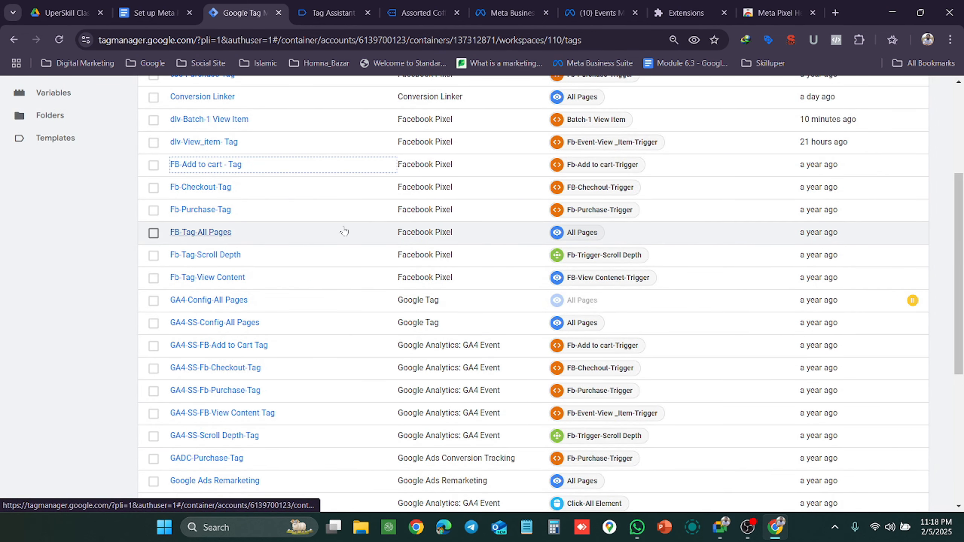
Look through the container's built-in and user-defined variables.
scroll(344, 231, up, 5)
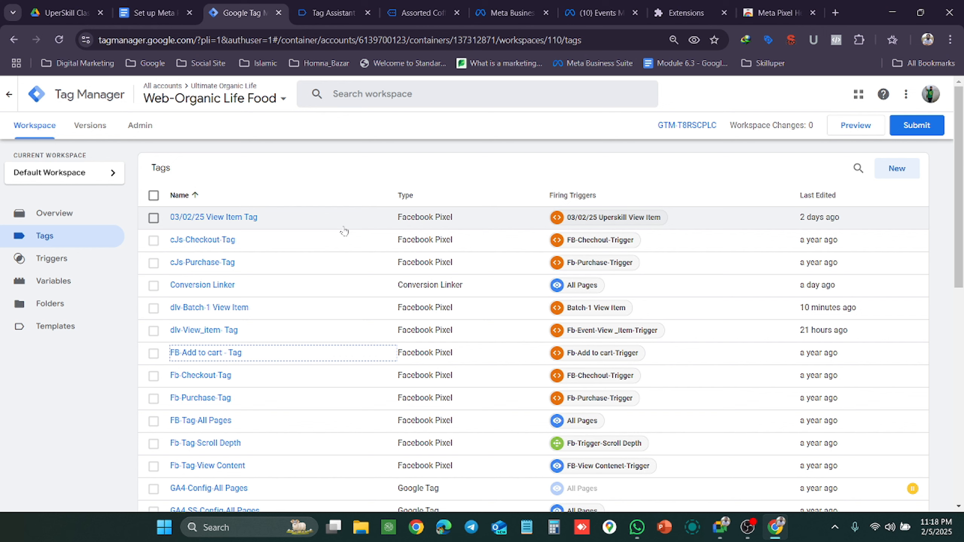
click(76, 281)
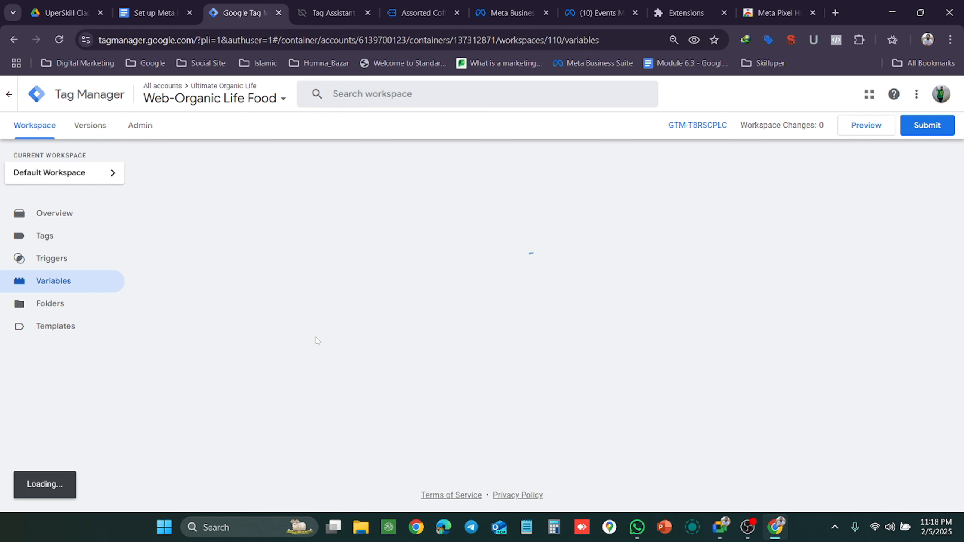
scroll(314, 301, down, 10)
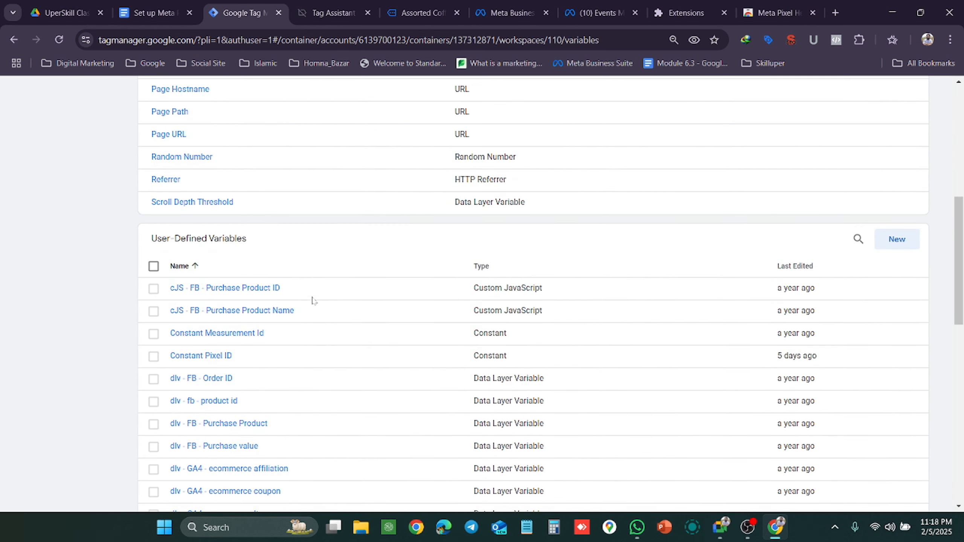
scroll(309, 302, down, 5)
scroll(308, 302, up, 20)
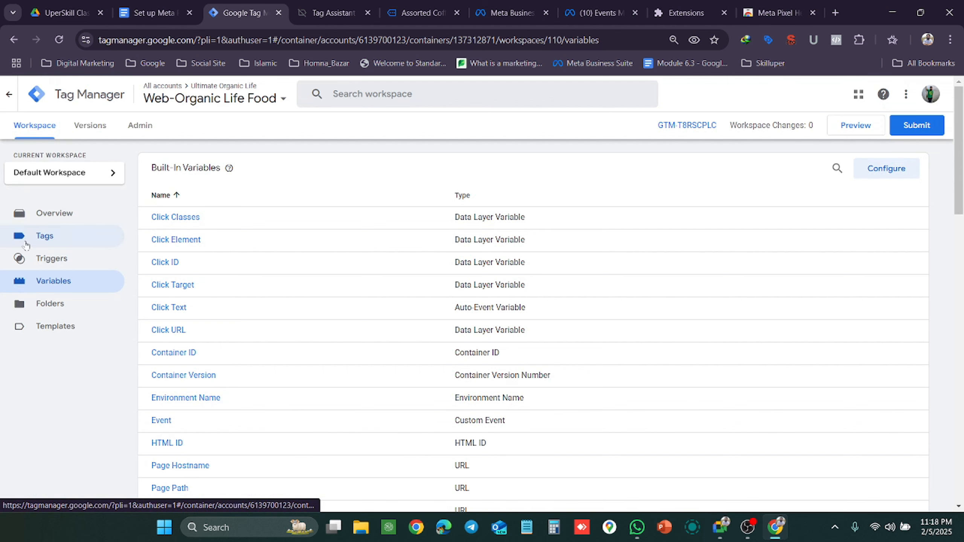
Reopen FB-Add to cart - Tag for editing and add an empty row to its object properties.
click(26, 242)
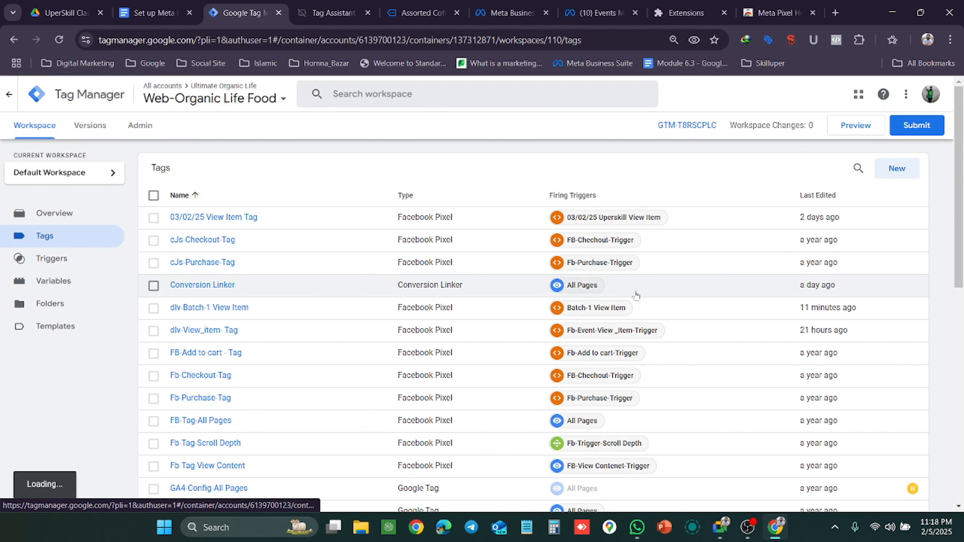
click(208, 355)
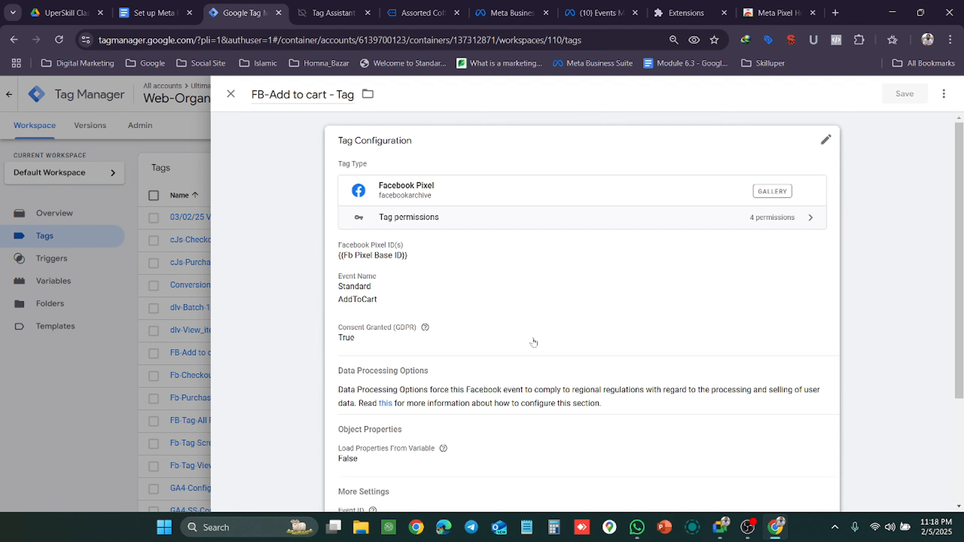
click(825, 139)
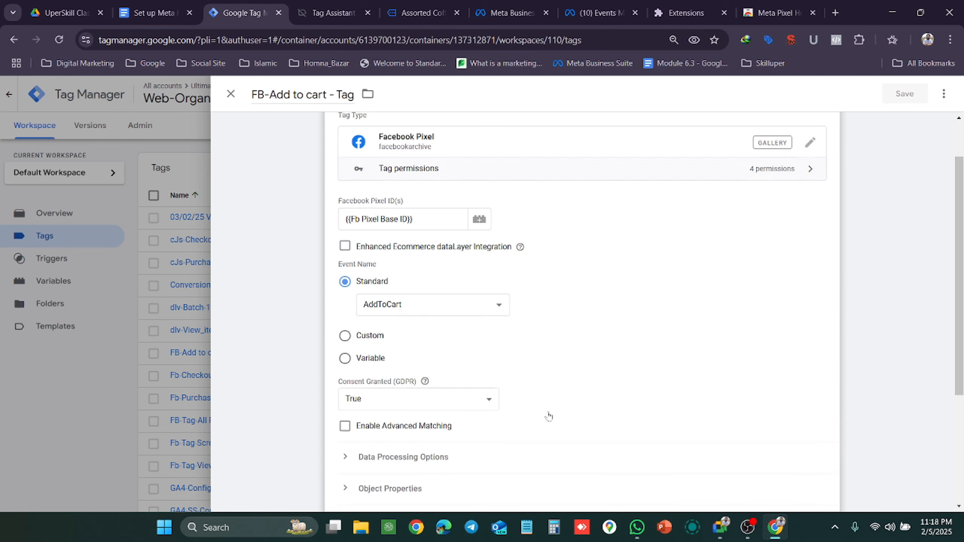
scroll(549, 417, down, 5)
click(398, 311)
click(376, 398)
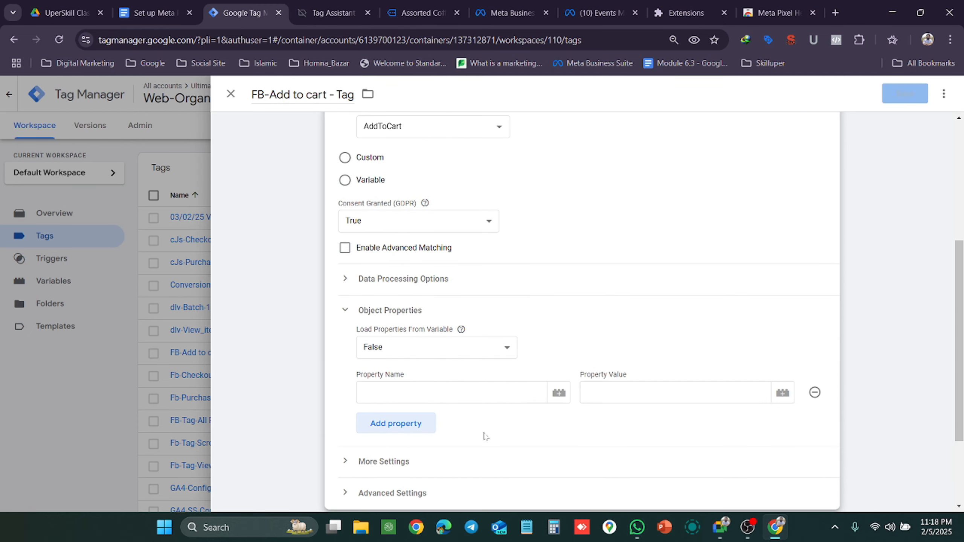
Name the property "content type", browse the available variables for its value, and discard the changes to the tag.
click(494, 393)
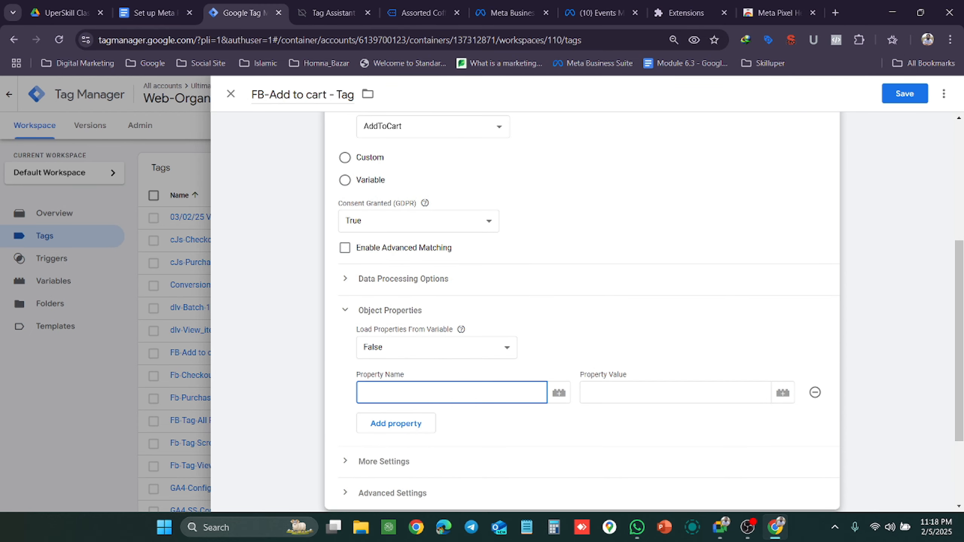
text(cn)
key(BackSpace)
text(ontent type)
key(Tab)
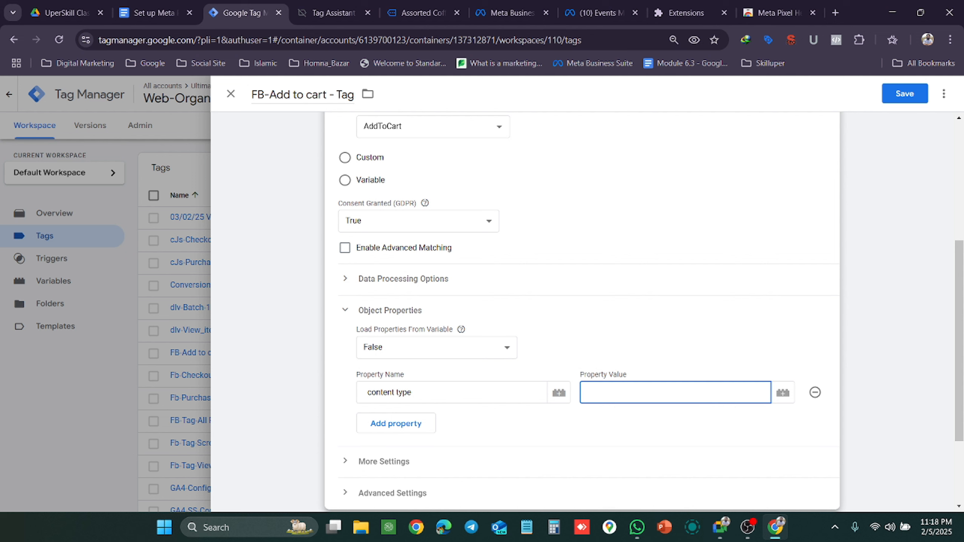
text({{)
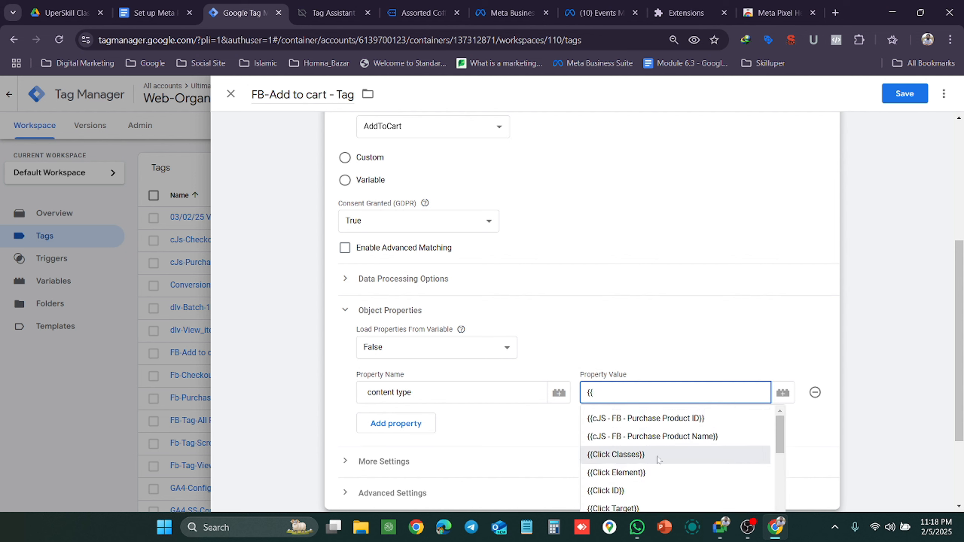
scroll(653, 463, down, 10)
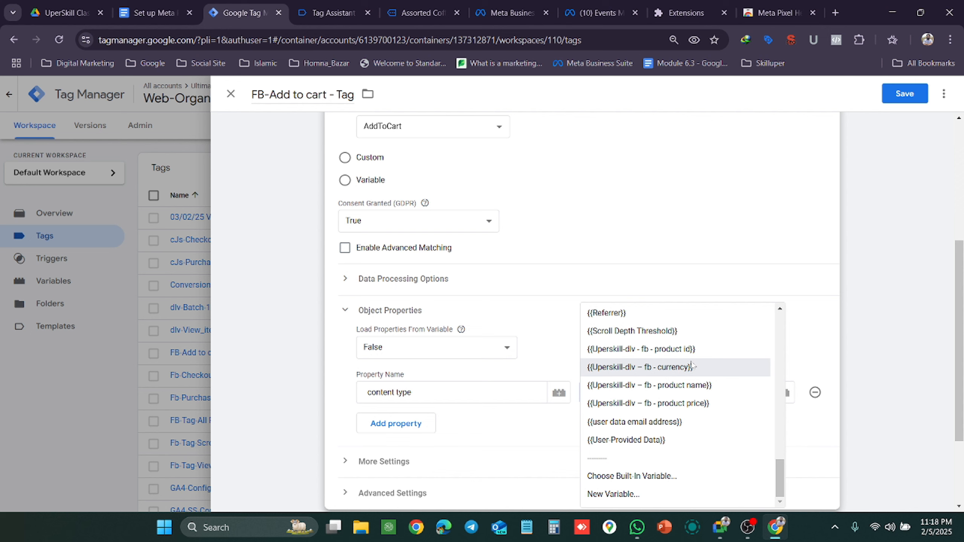
click(230, 94)
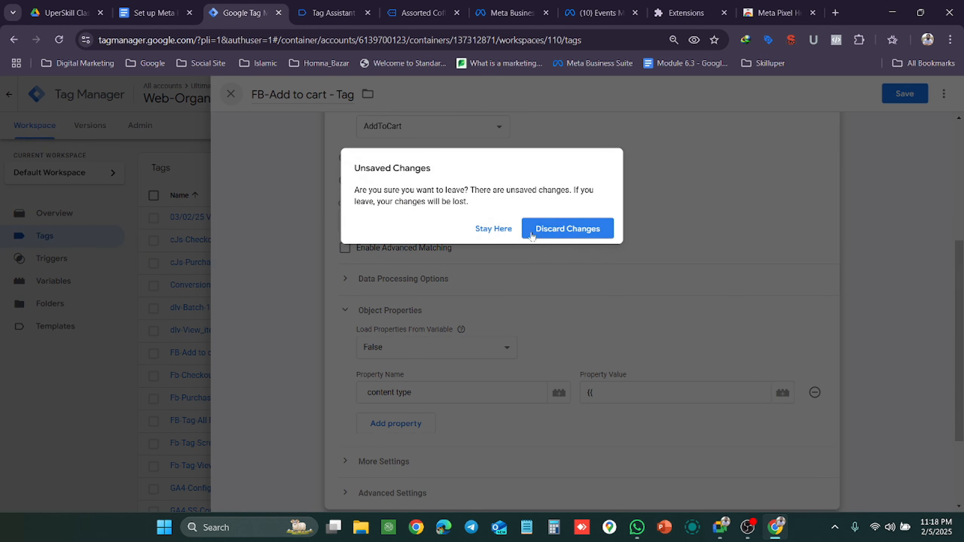
click(531, 233)
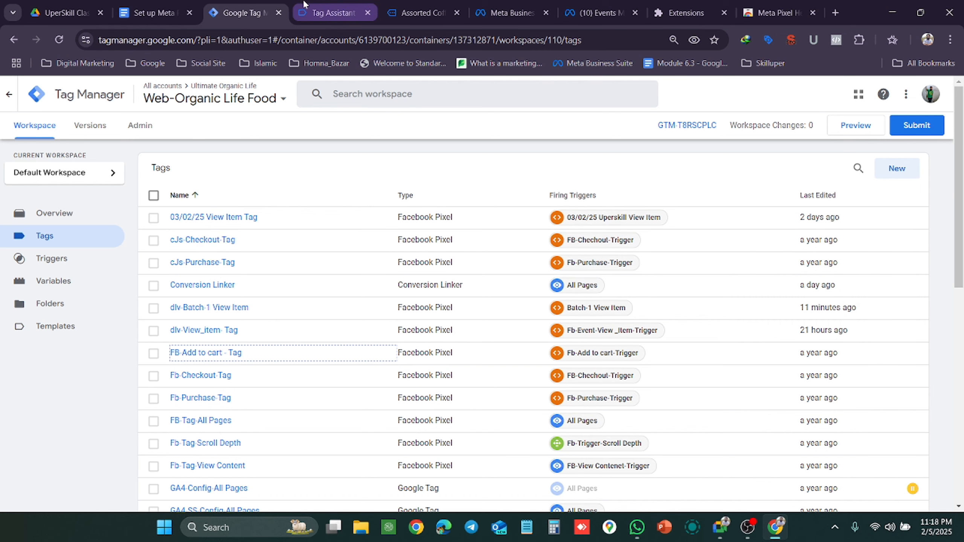
Switch to the Meta Pixel guide document and review the AddToCart table, the data layer variables, the Events Manager screenshot and the assignments.
click(154, 12)
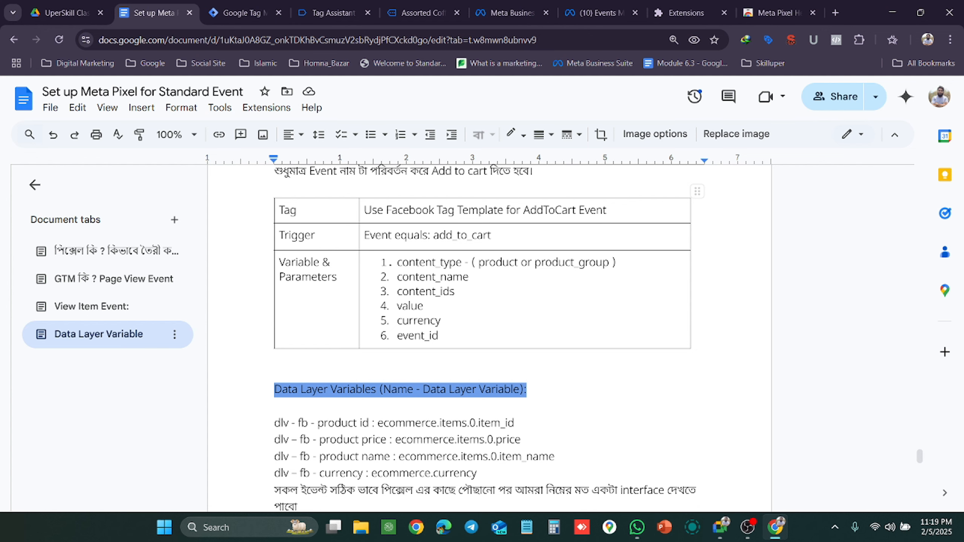
scroll(488, 337, up, 6)
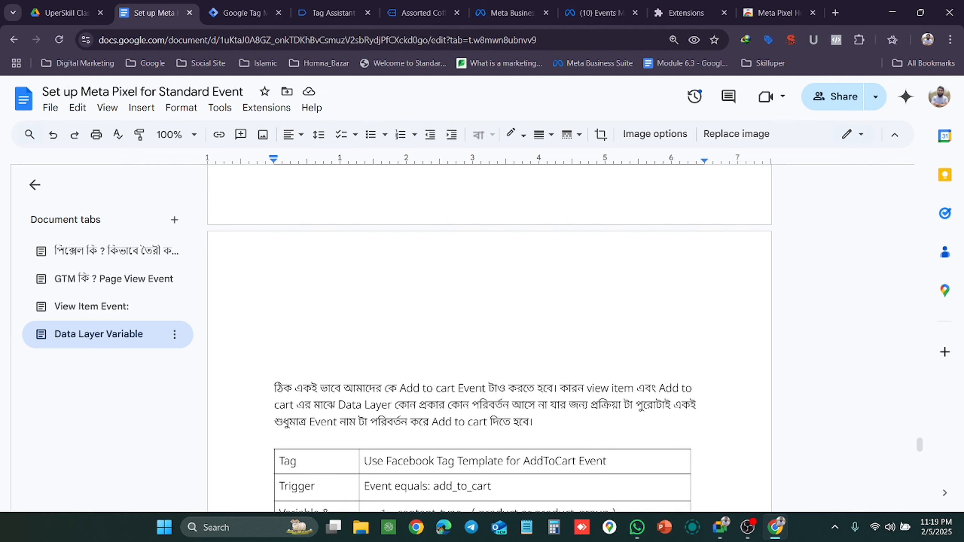
scroll(489, 337, down, 3)
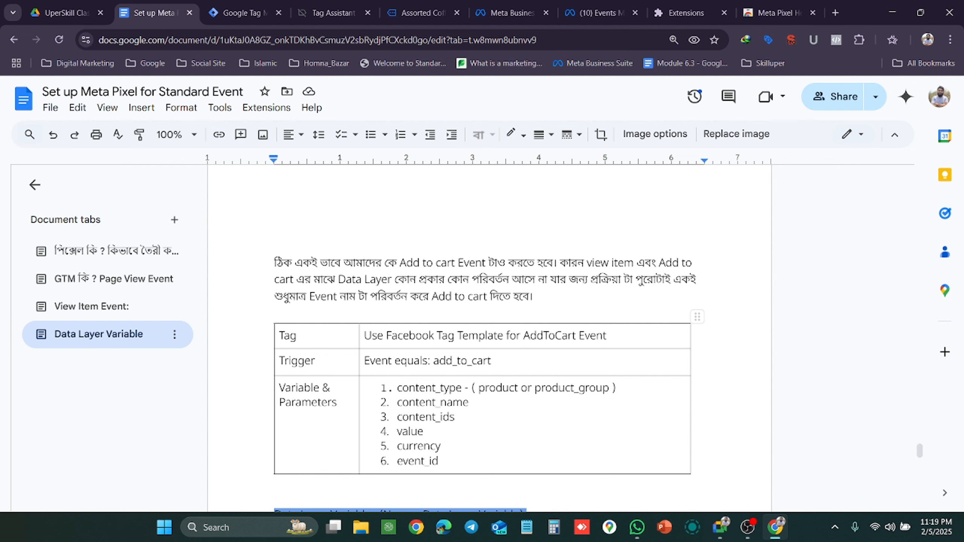
scroll(489, 337, down, 15)
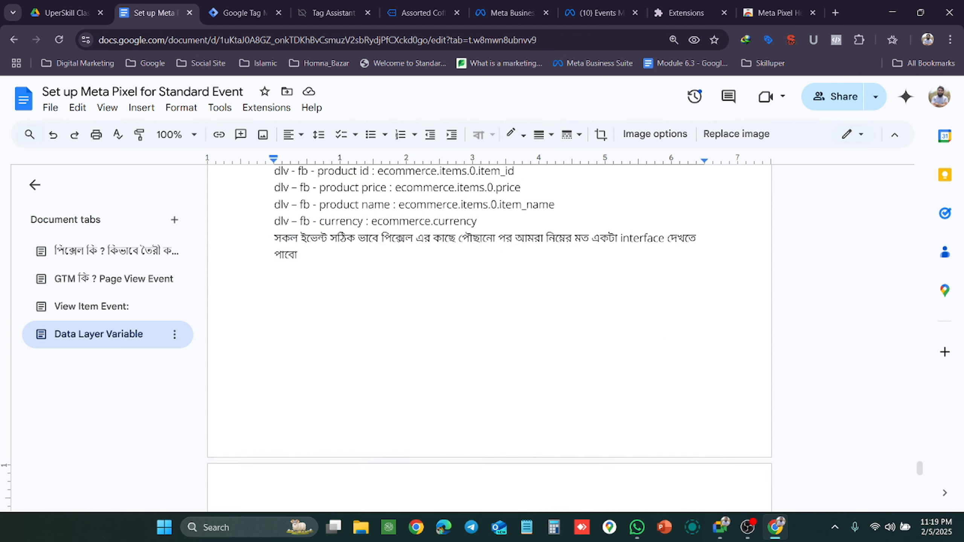
scroll(485, 319, down, 7)
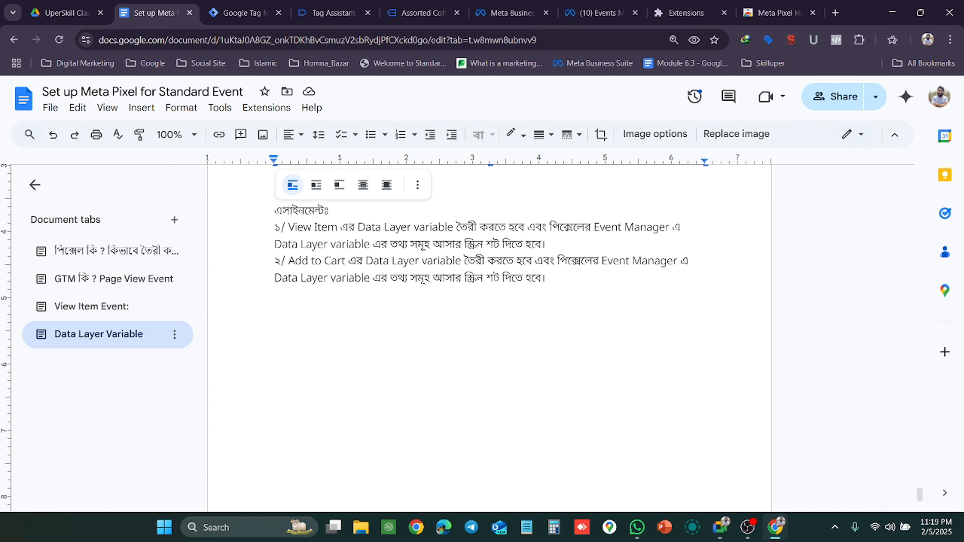
scroll(489, 338, up, 10)
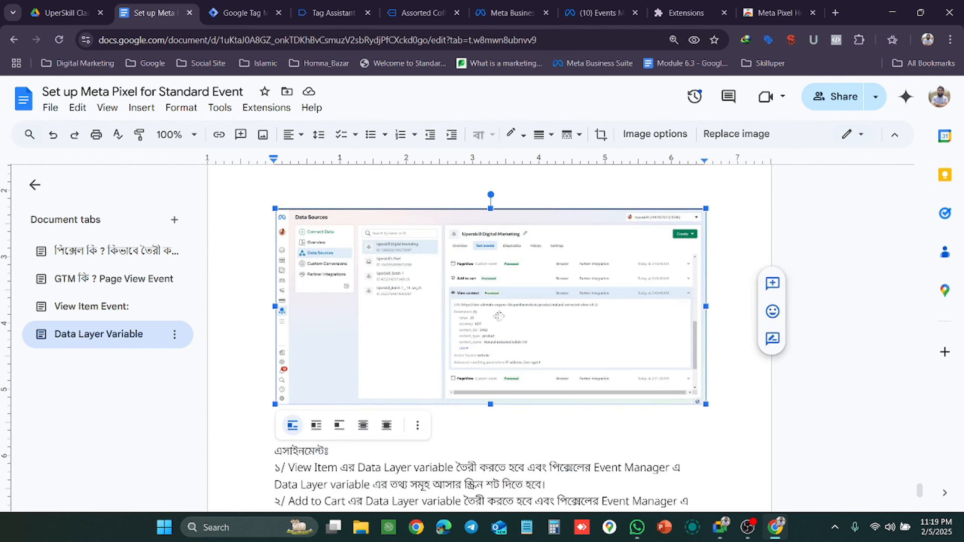
scroll(489, 338, up, 15)
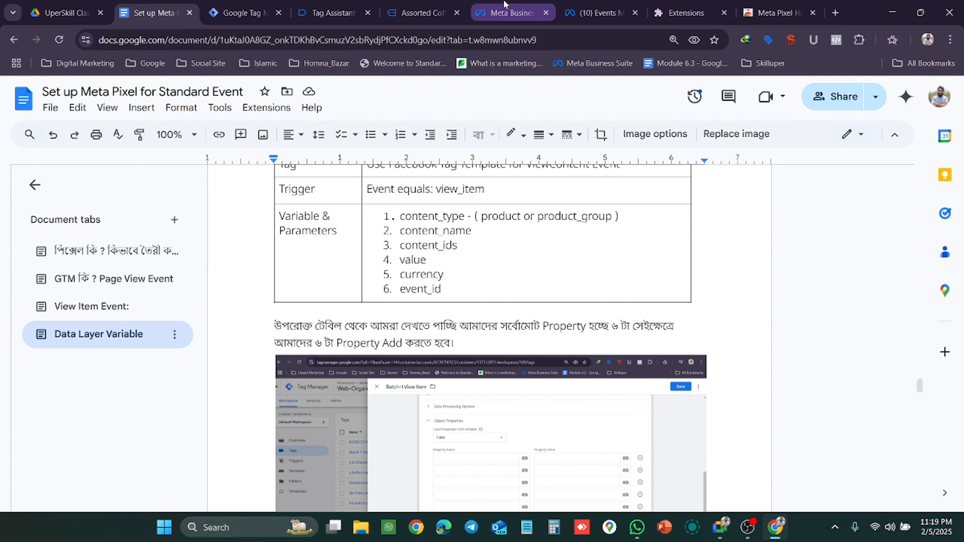
Switch to Events Manager and examine the View content event's details in the Uperskill Digital Marketing dataset.
click(509, 12)
click(583, 4)
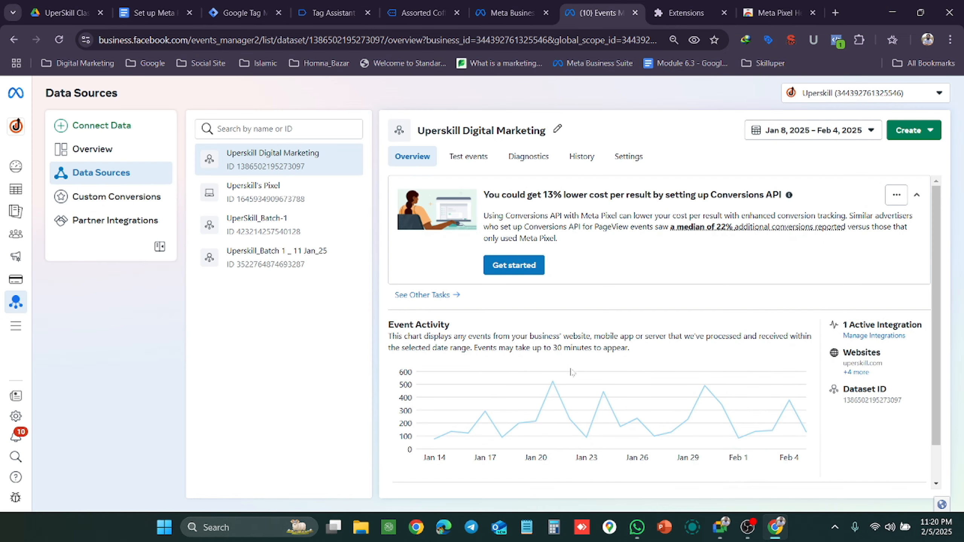
scroll(569, 375, down, 4)
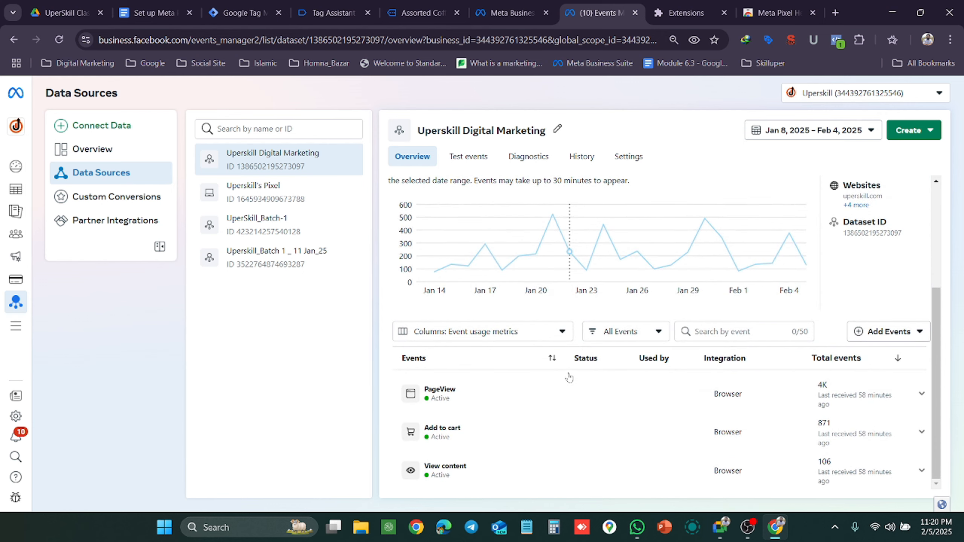
click(481, 472)
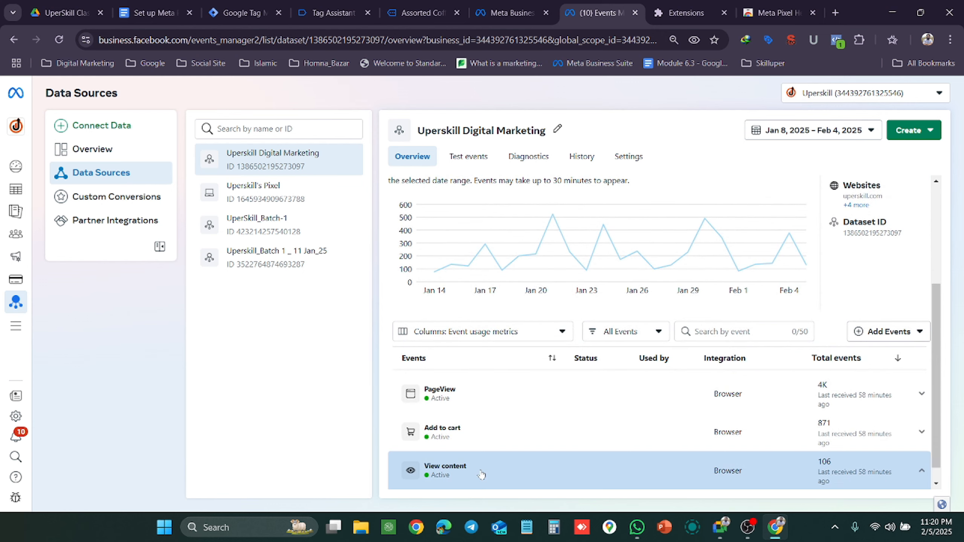
scroll(496, 437, down, 5)
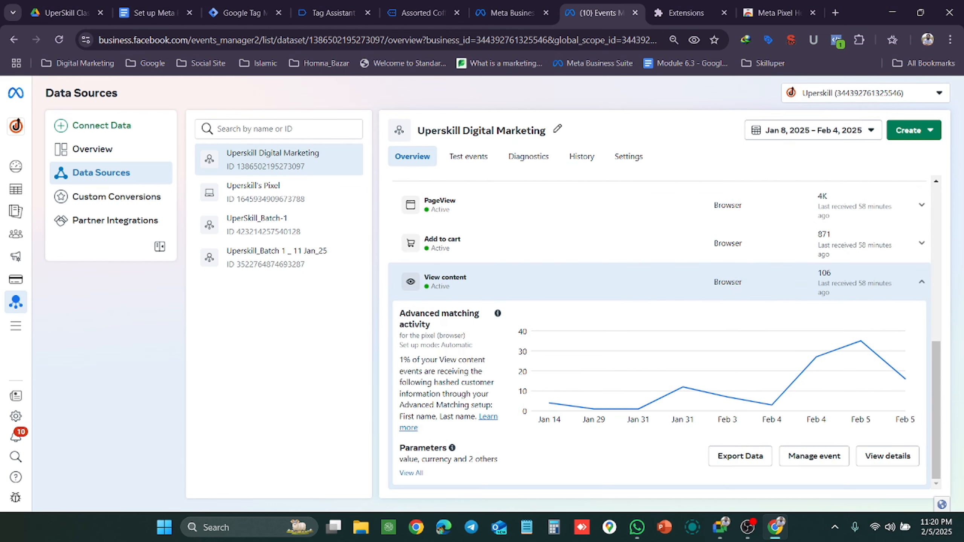
scroll(474, 378, up, 6)
scroll(472, 364, down, 3)
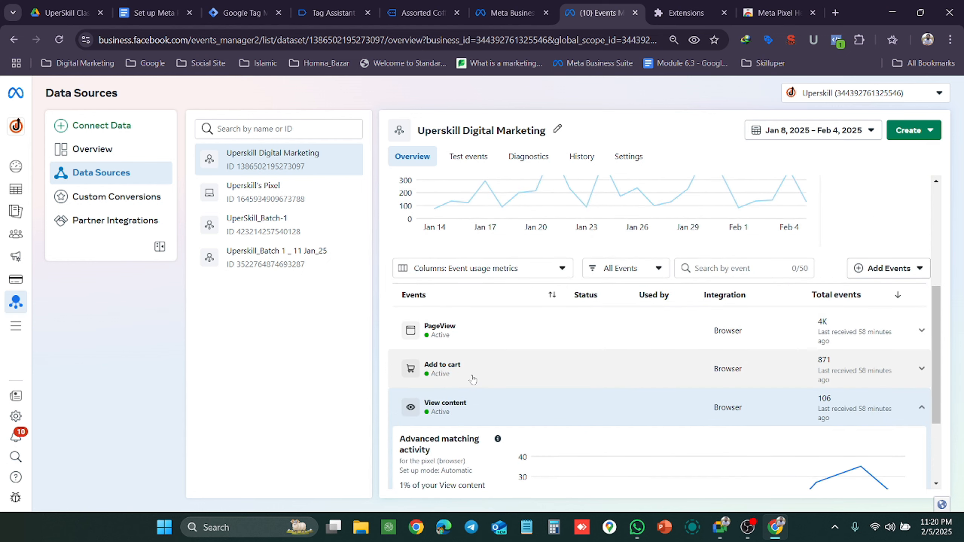
Expand the PageView event to check its parameters, and collapse the PageView and View content details.
click(467, 341)
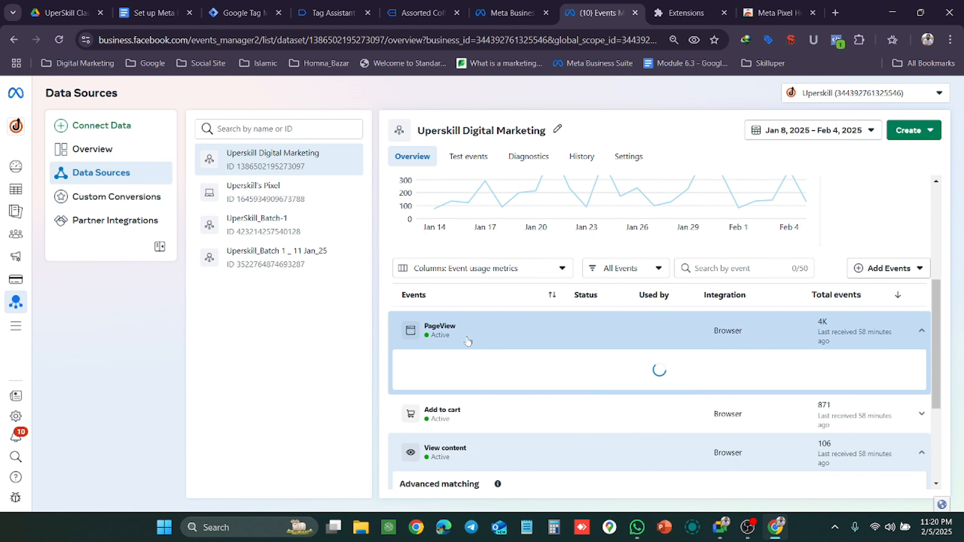
scroll(488, 363, down, 5)
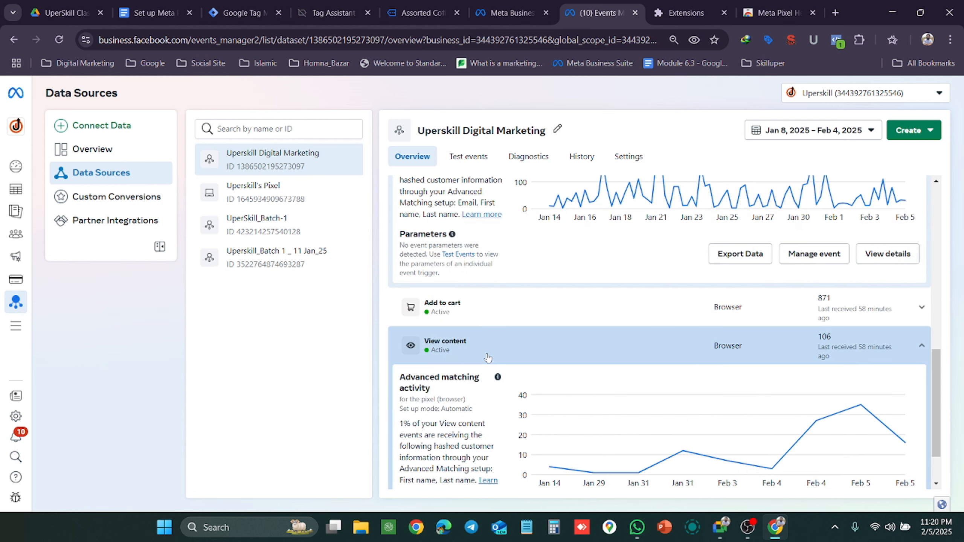
scroll(488, 362, up, 3)
click(446, 213)
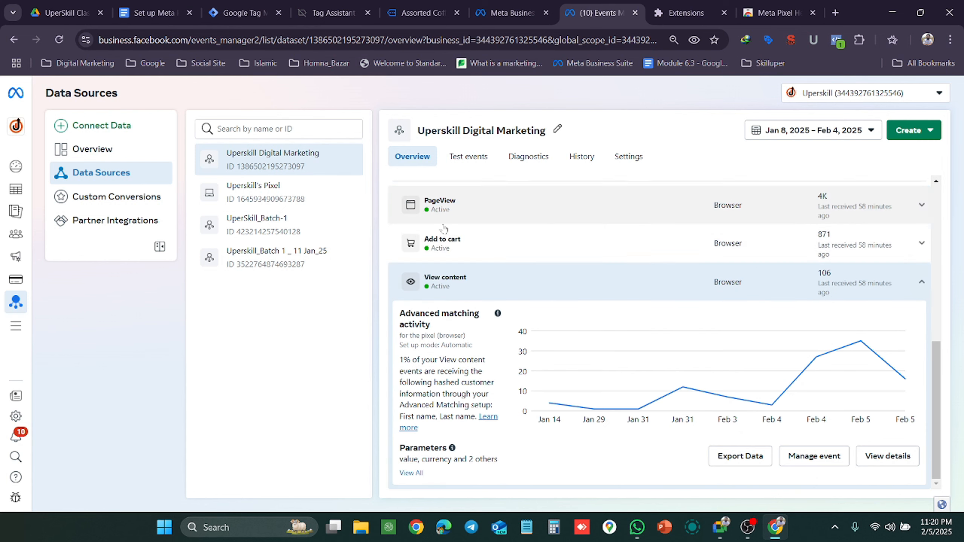
click(443, 289)
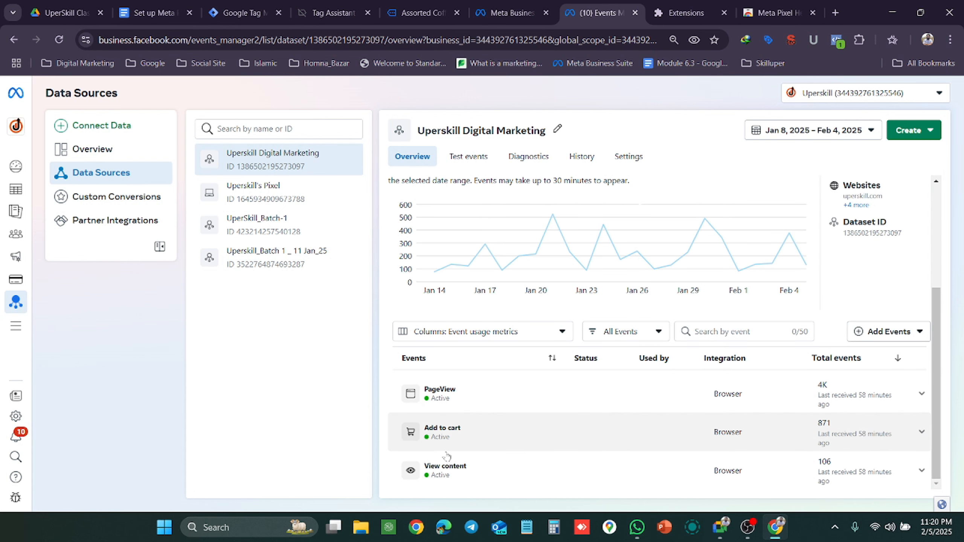
scroll(451, 329, up, 5)
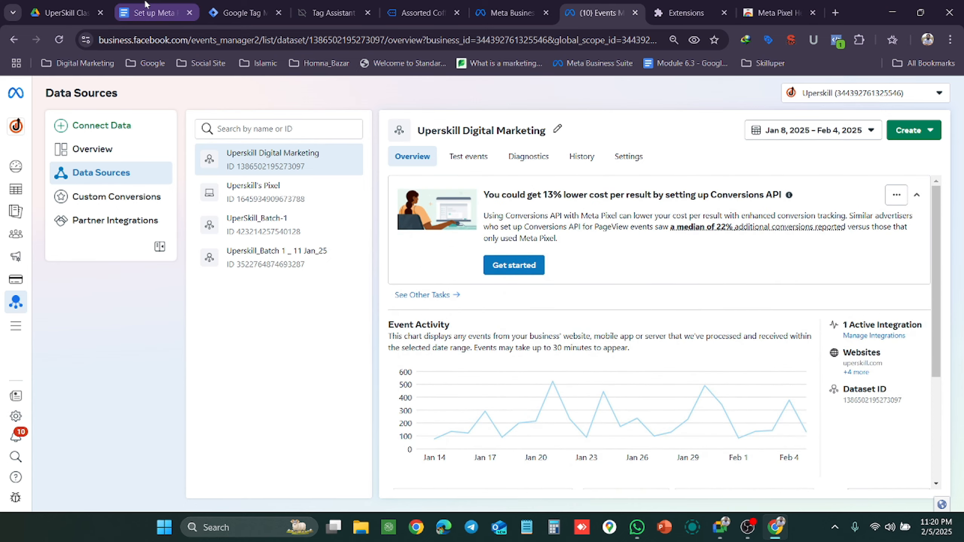
Return to the guide document and review the Events Manager screenshot above the assignments.
click(170, 5)
scroll(554, 259, down, 5)
scroll(554, 257, down, 15)
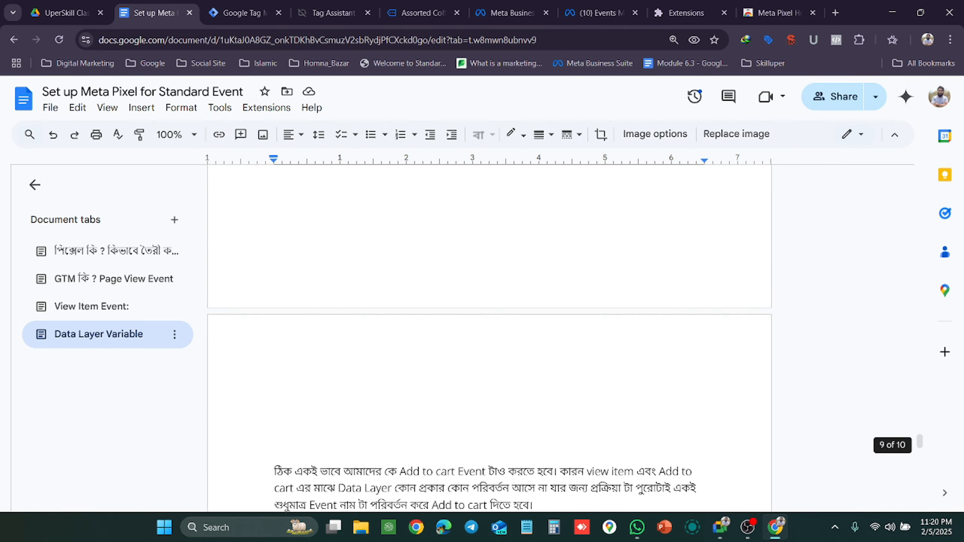
scroll(509, 214, up, 5)
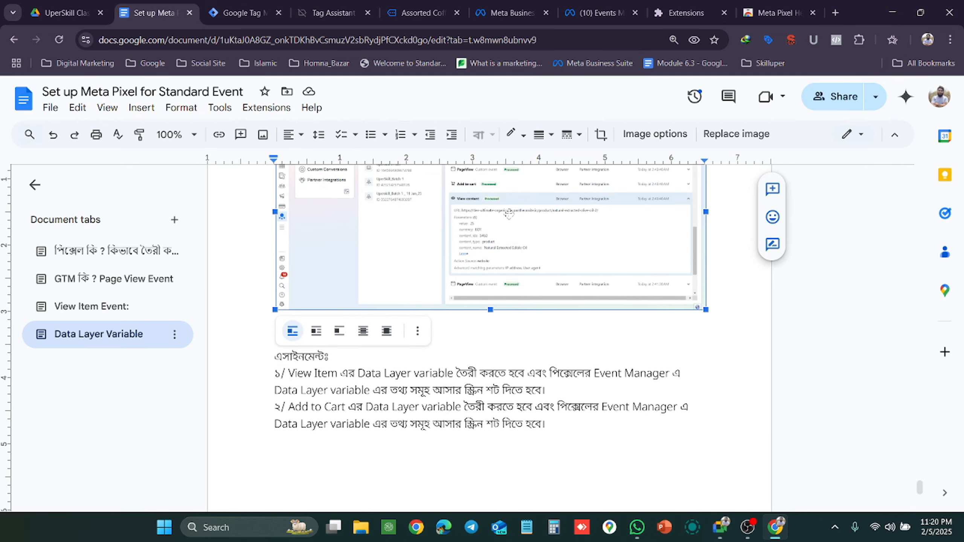
scroll(509, 214, up, 2)
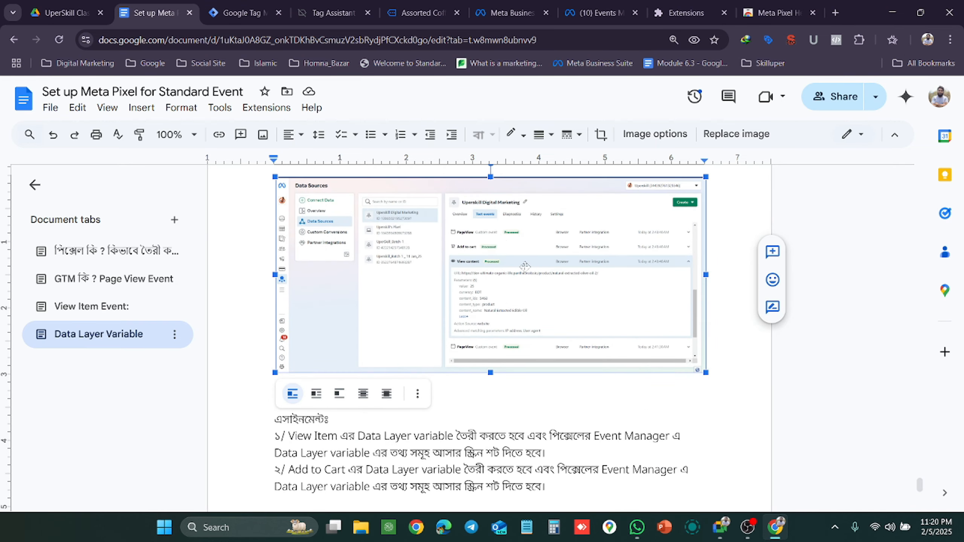
Enlarge the page to examine the View content parameters in the document's screenshot, and reduce the page zoom to 90%.
scroll(525, 267, up, 3)
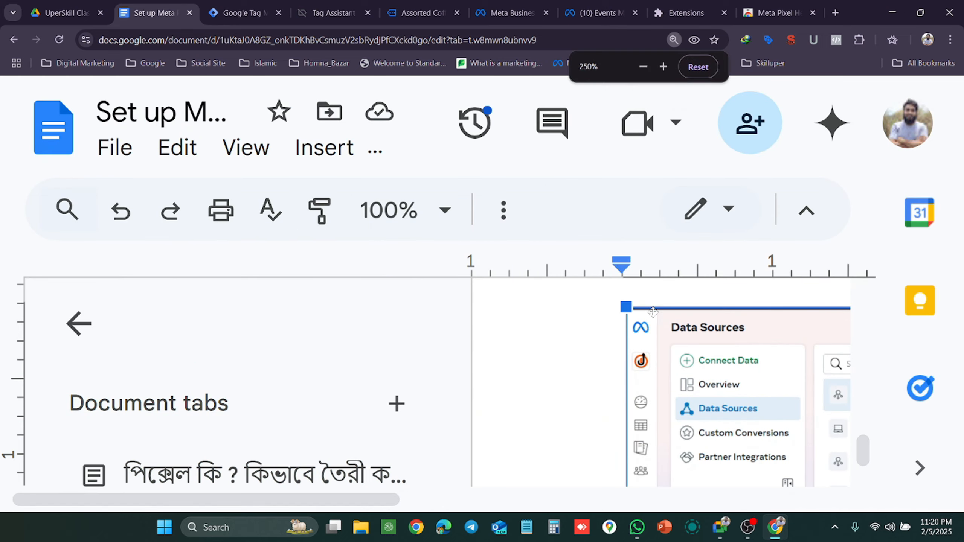
scroll(646, 384, down, 3)
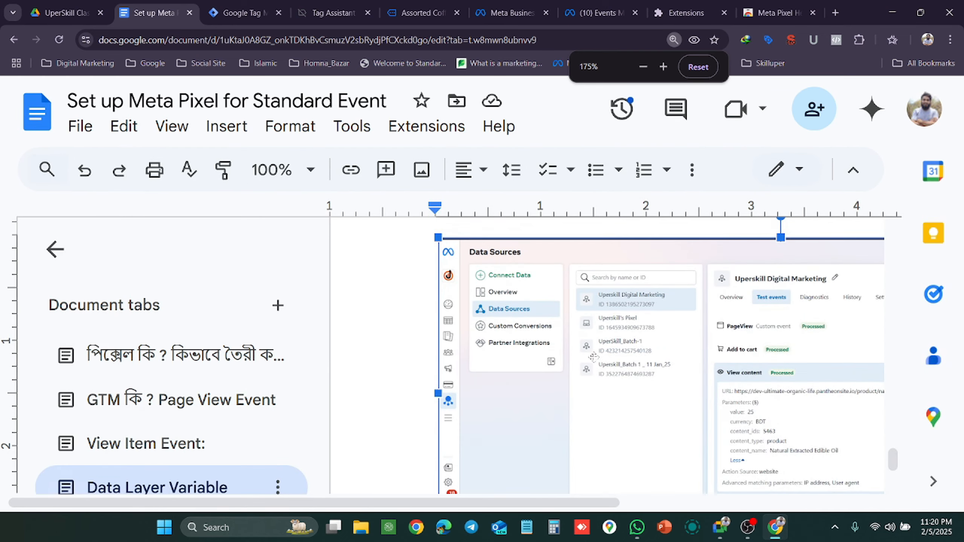
drag(539, 499, 543, 494)
drag(648, 495, 672, 502)
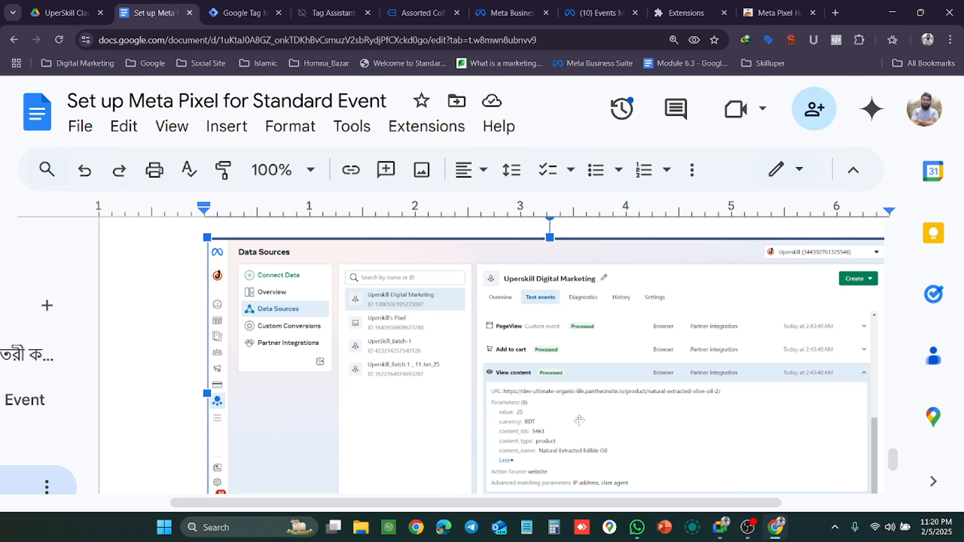
scroll(579, 420, down, 3)
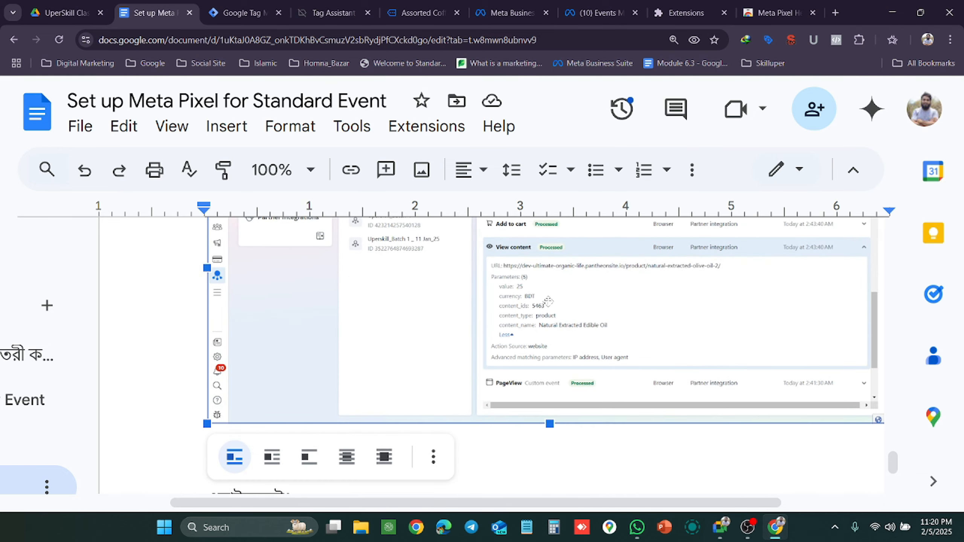
key(ctrl+minus)
key(ctrl+minus)
key(ctrl+minus)
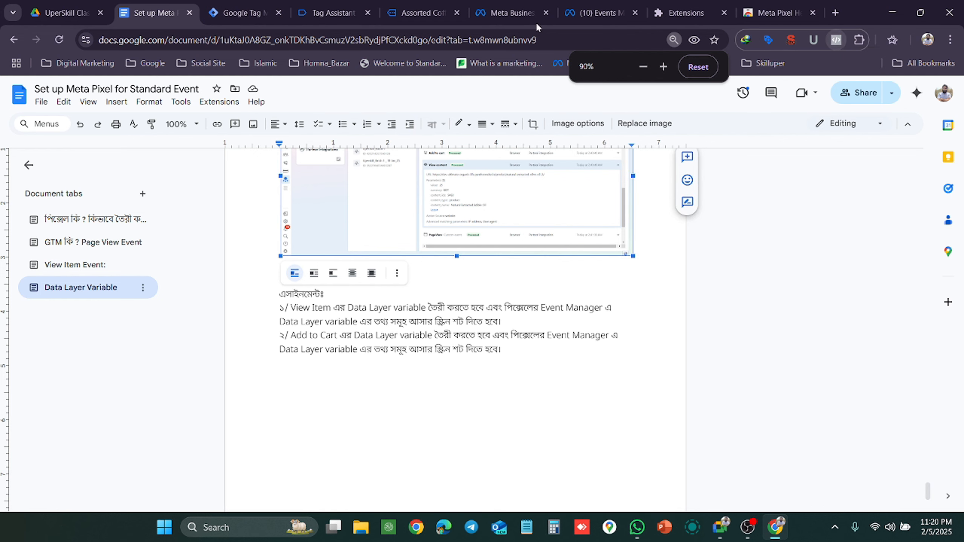
Switch to Tag Manager and look through the container's list of tags.
click(229, 5)
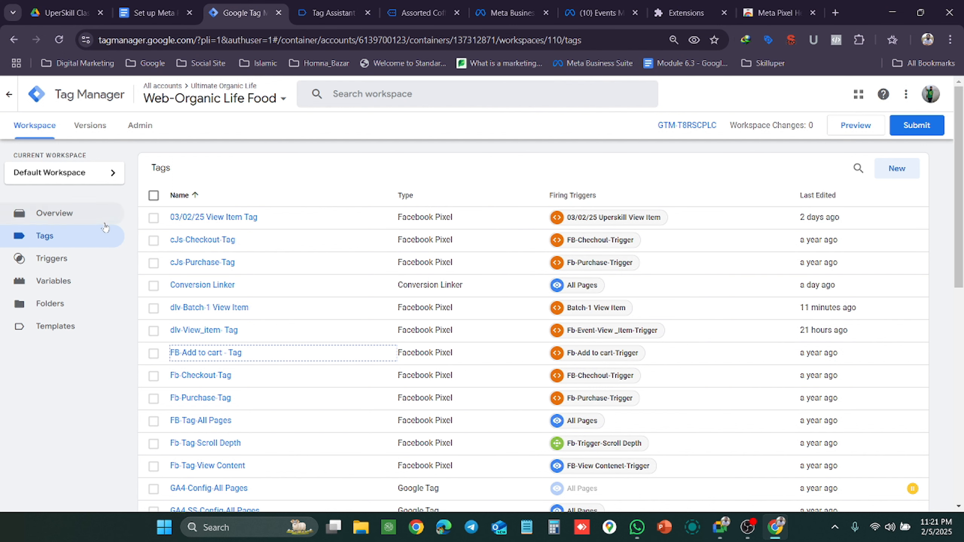
scroll(402, 370, down, 8)
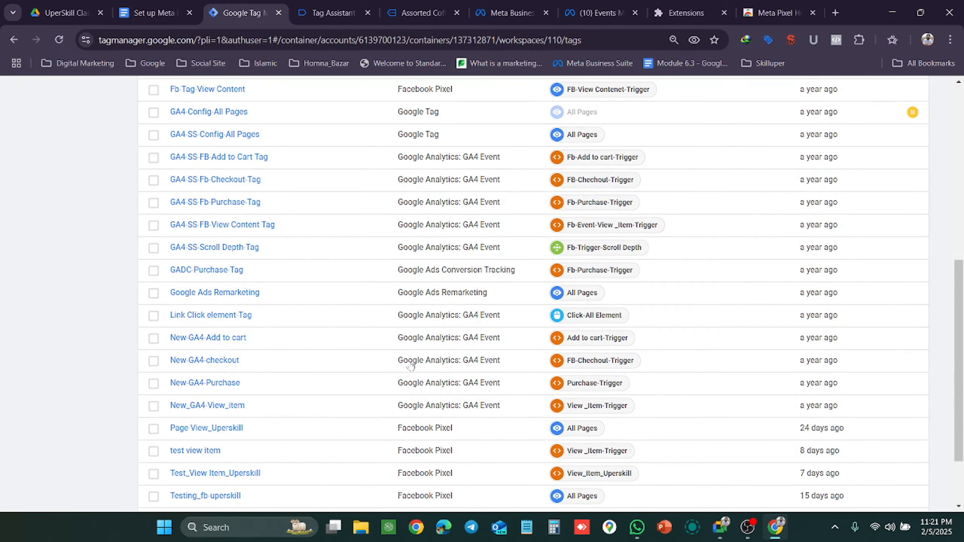
scroll(408, 368, up, 8)
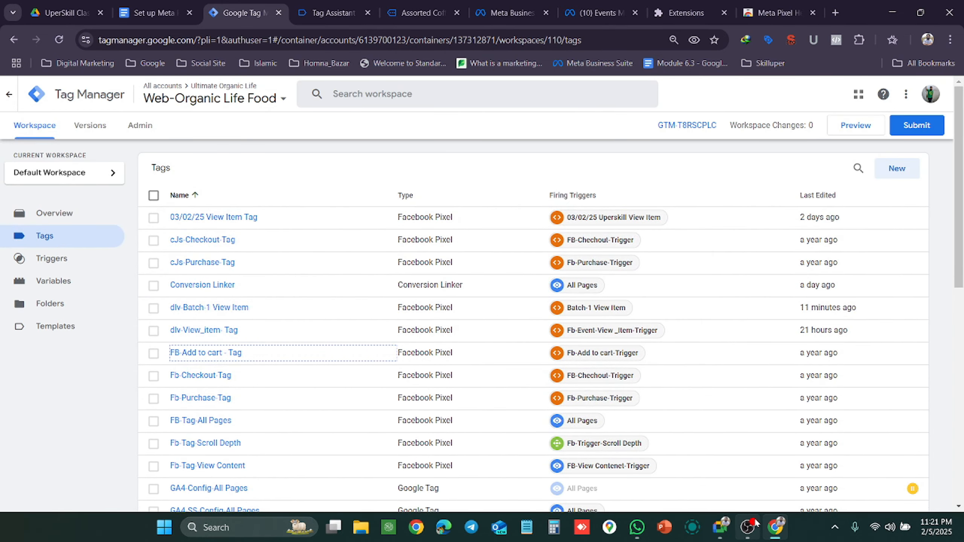